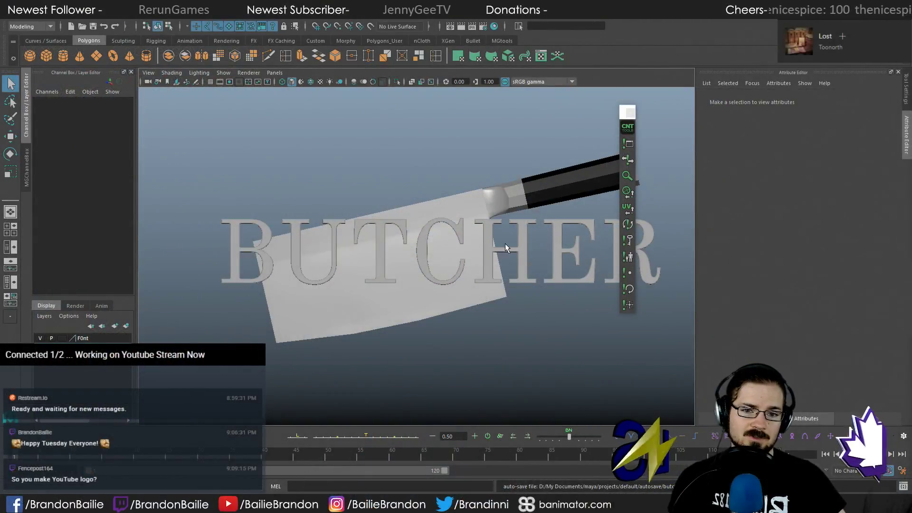
Close the floating CNT tool palette and select the cleaver mesh
left_click(627, 113)
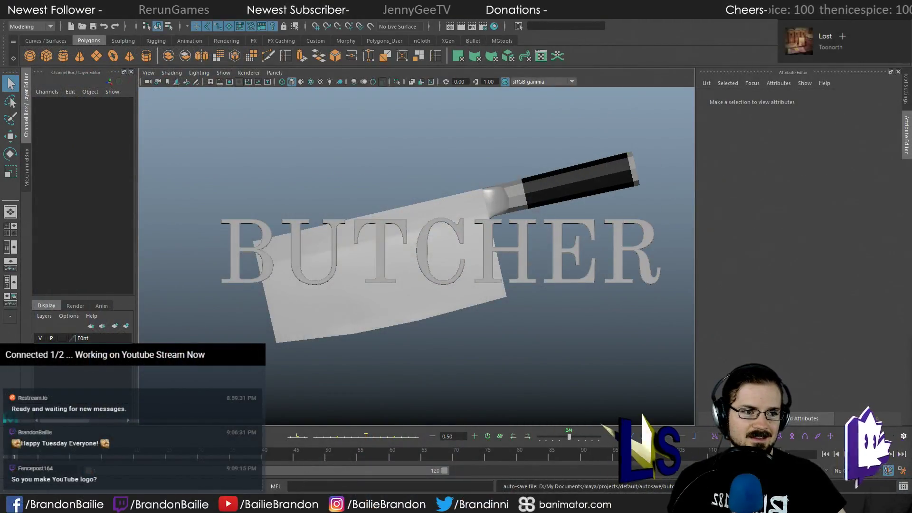
left_click(399, 320)
left_click_drag(369, 290, 519, 315, "alt")
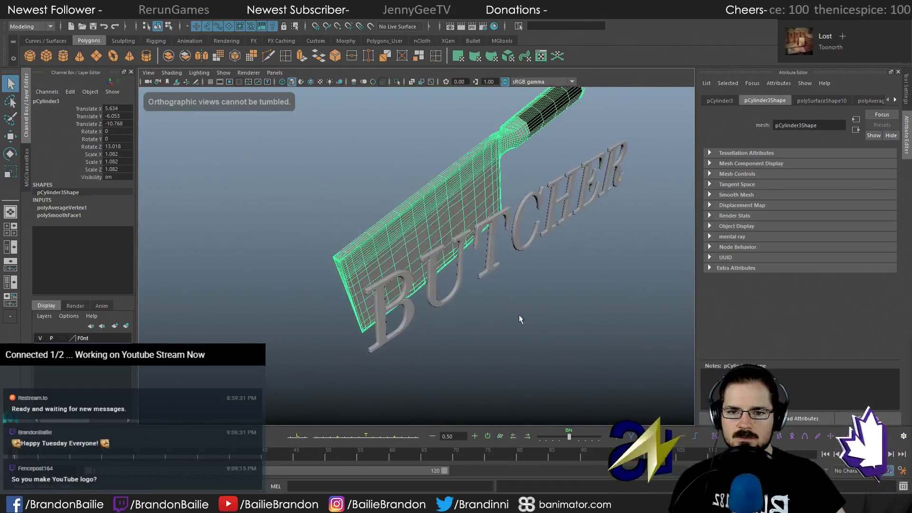
left_click(519, 314)
left_click_drag(482, 132, 583, 132, "alt")
left_click(588, 207)
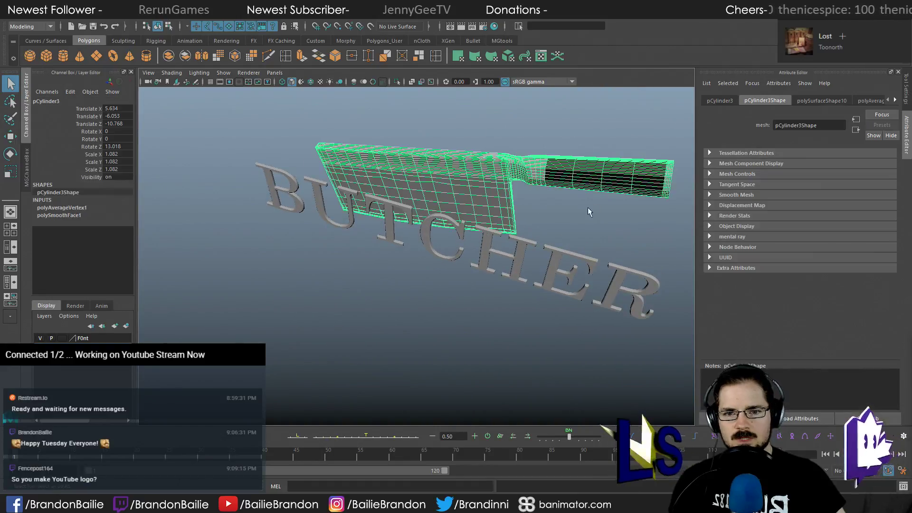
left_click_drag(588, 207, 412, 405, "alt")
left_click(550, 167)
left_click(515, 146)
left_click(412, 241)
key("ctrl+z")
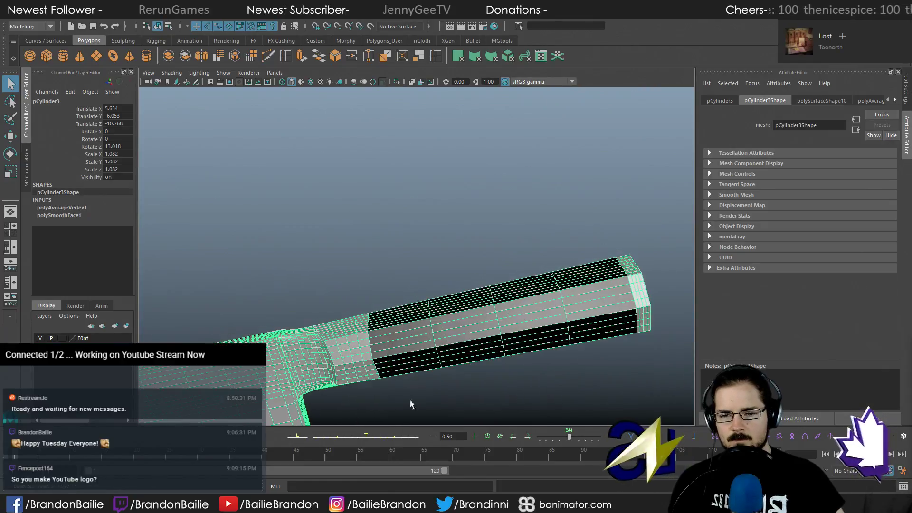
Select the ring of vertices on the cleaver where the grey bolster meets the black handle
right_click_drag(411, 405, 611, 197, "alt")
right_click_drag(516, 224, 479, 227)
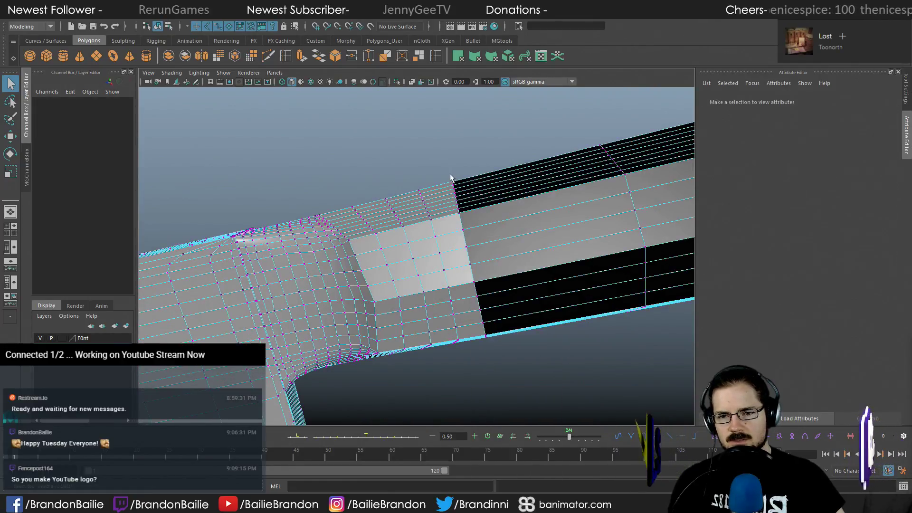
left_click(460, 212)
key("f")
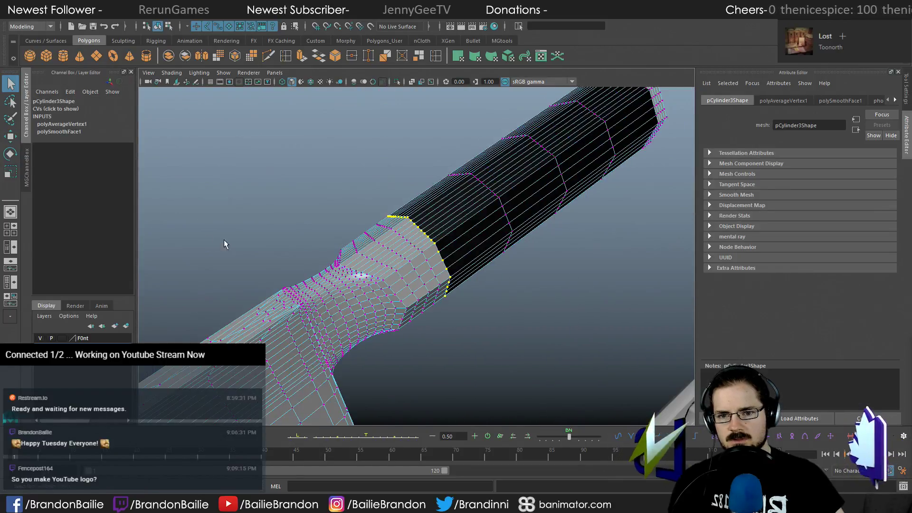
left_click_drag(225, 244, 582, 277, "alt")
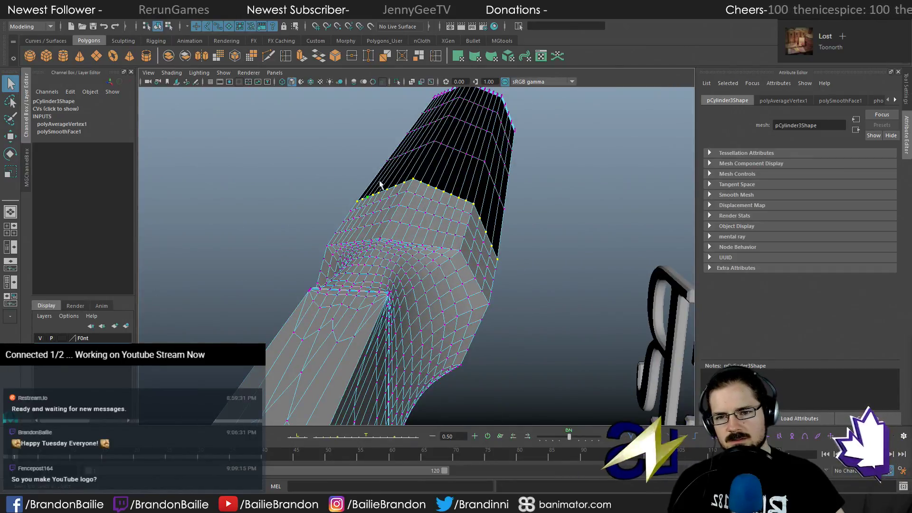
left_click_drag(458, 227, 460, 323, "alt")
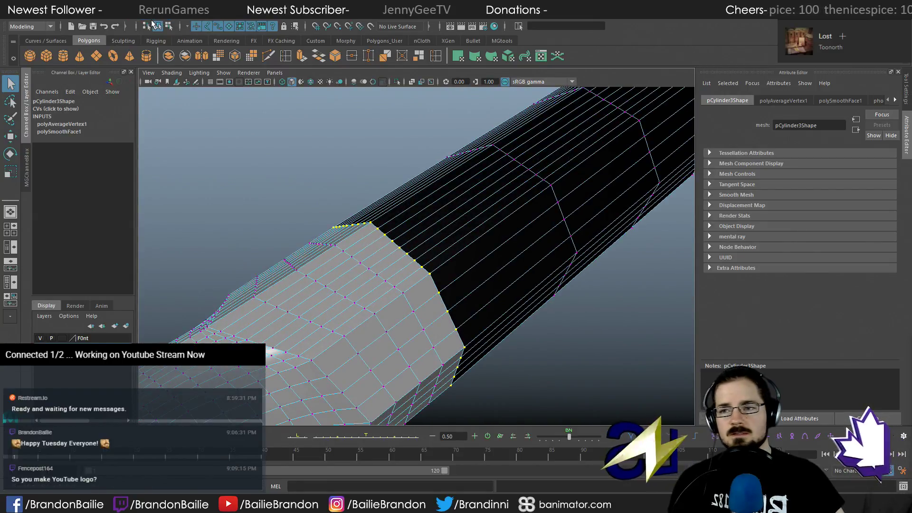
Try smoothing the selected vertex ring with Average Vertices, raise its iterations to 25, and undo the averaging
left_click(165, 22)
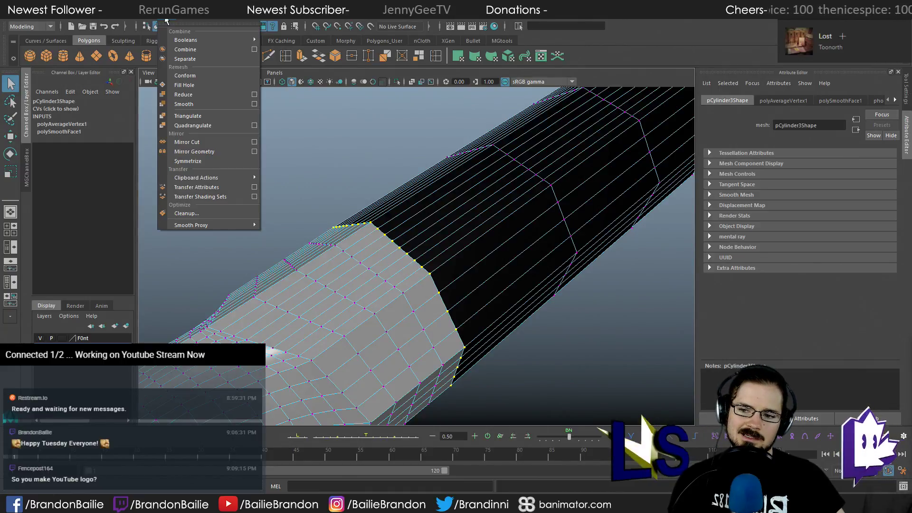
left_click(199, 22)
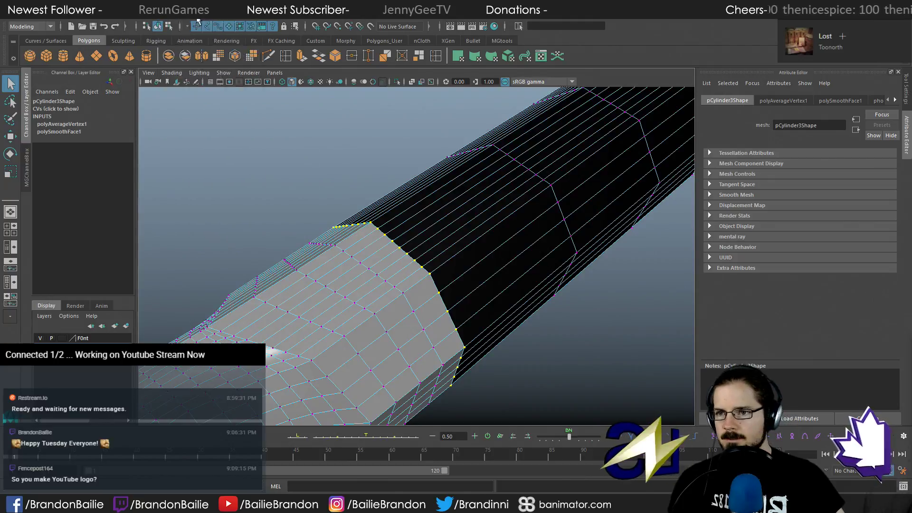
left_click(199, 22)
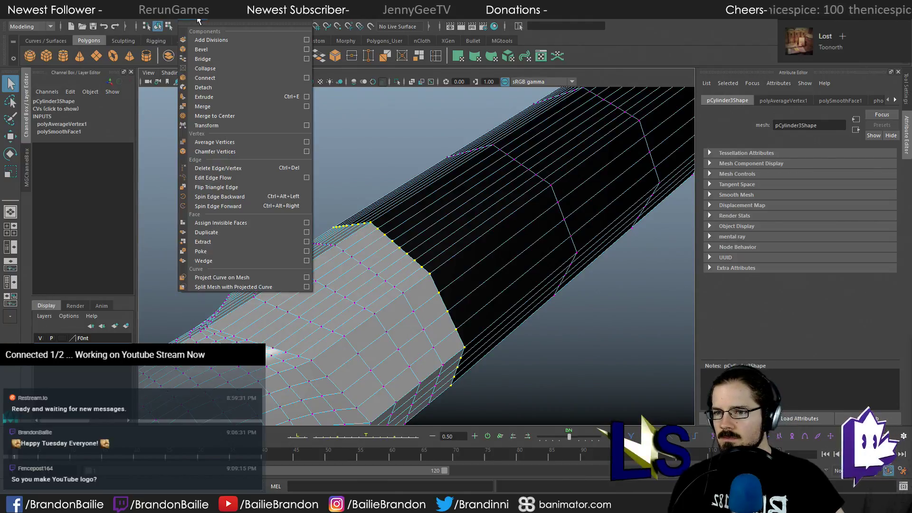
left_click(235, 142)
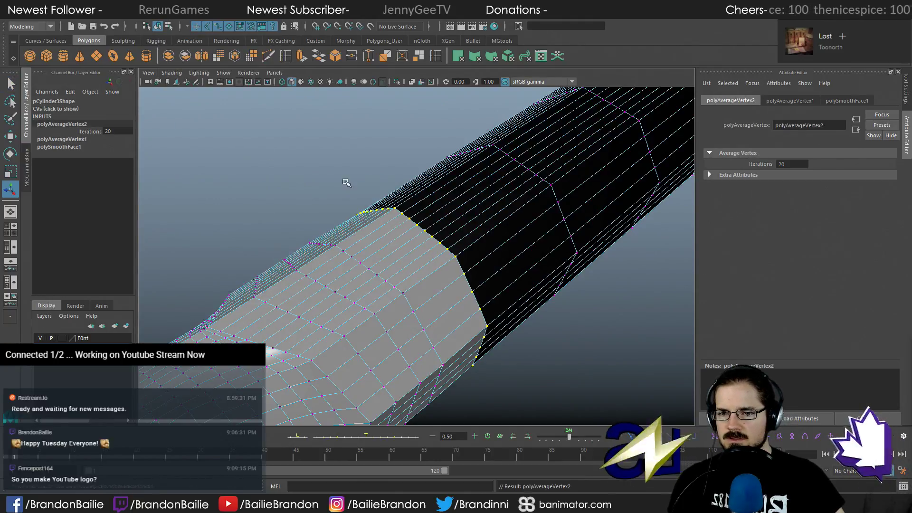
left_click_drag(346, 183, 326, 244, "alt")
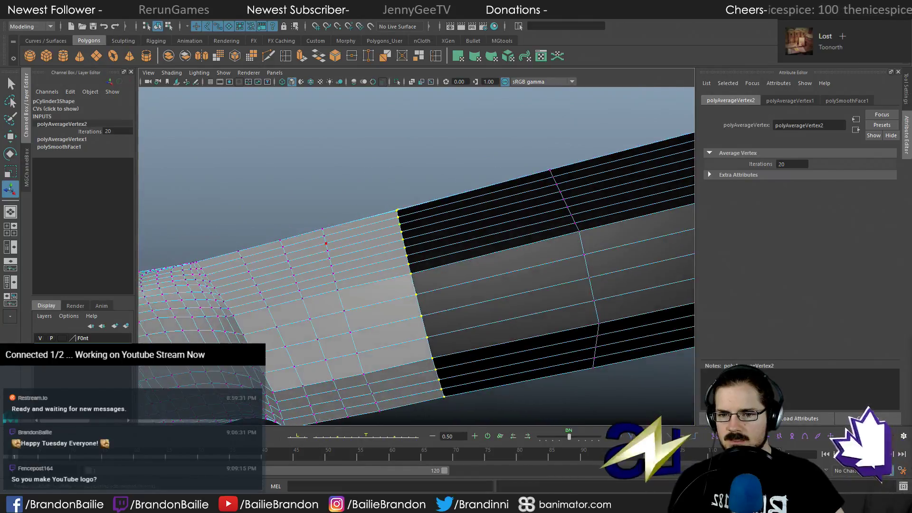
left_click_drag(506, 247, 544, 235, "alt")
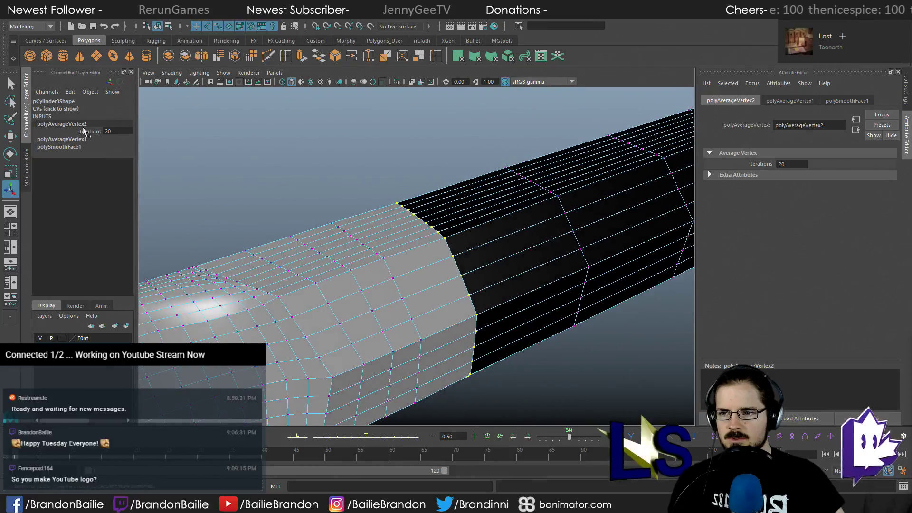
left_click(84, 131)
middle_click_drag(377, 202, 382, 201)
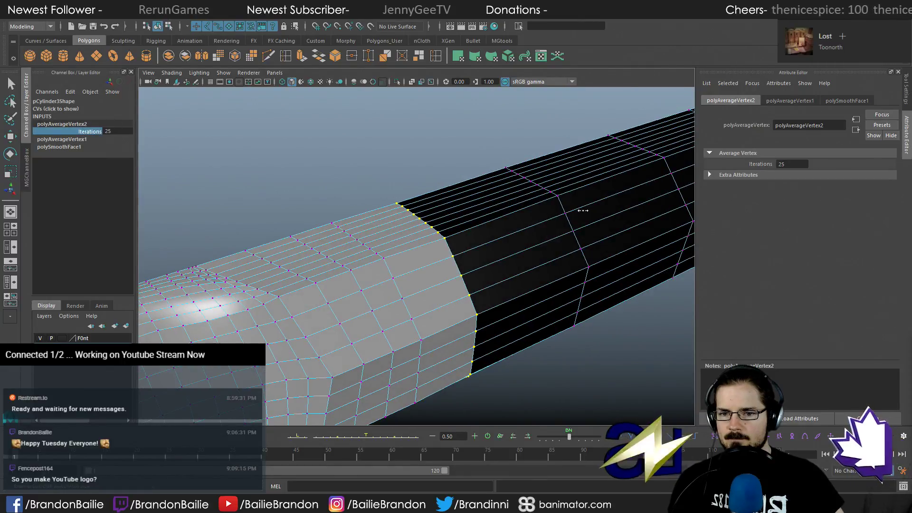
left_click_drag(359, 200, 344, 272, "alt")
key("ctrl+z")
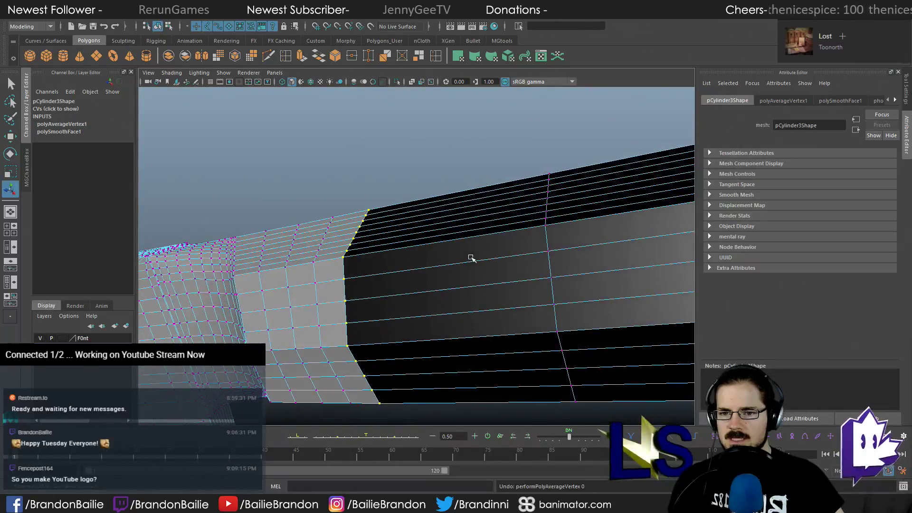
Try picking the vertices one by one along the top facet's edge at the bolster-handle seam, and clear the selection
left_click_drag(470, 258, 401, 197, "alt")
left_click(399, 152)
right_click_drag(401, 197, 417, 284, "alt")
mouse_move(417, 284)
left_mouse_down("alt")
mouse_move(537, 315)
mouse_move(489, 271)
mouse_move(497, 280)
mouse_move(553, 285)
mouse_move(476, 275)
mouse_move(510, 285)
mouse_move(430, 261)
mouse_move(451, 292)
mouse_move(398, 262)
left_mouse_up("alt")
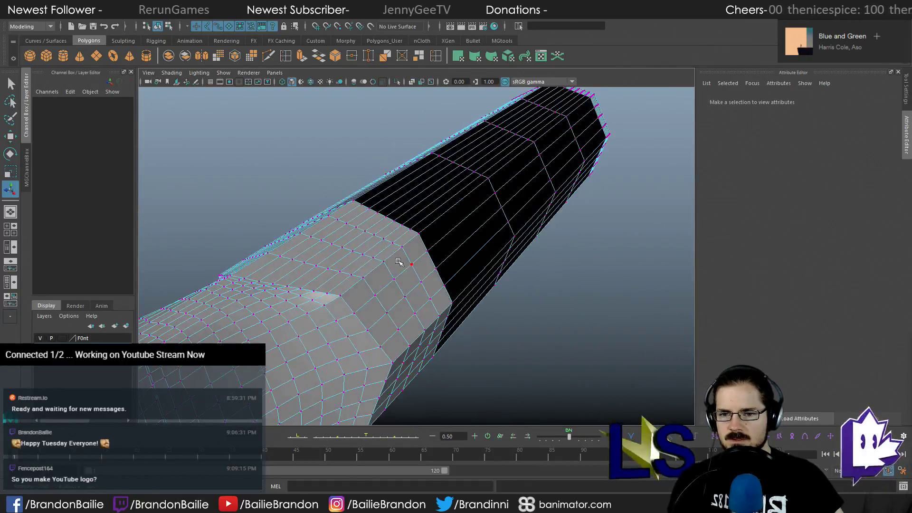
left_click_drag(356, 223, 452, 322, "alt")
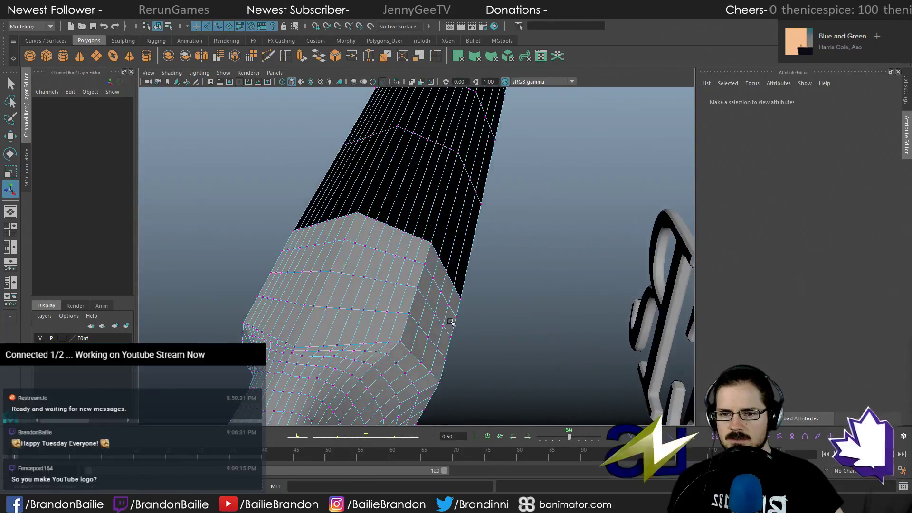
left_click(361, 213)
left_click_drag(361, 213, 417, 256, "alt")
left_click(360, 227, "shift")
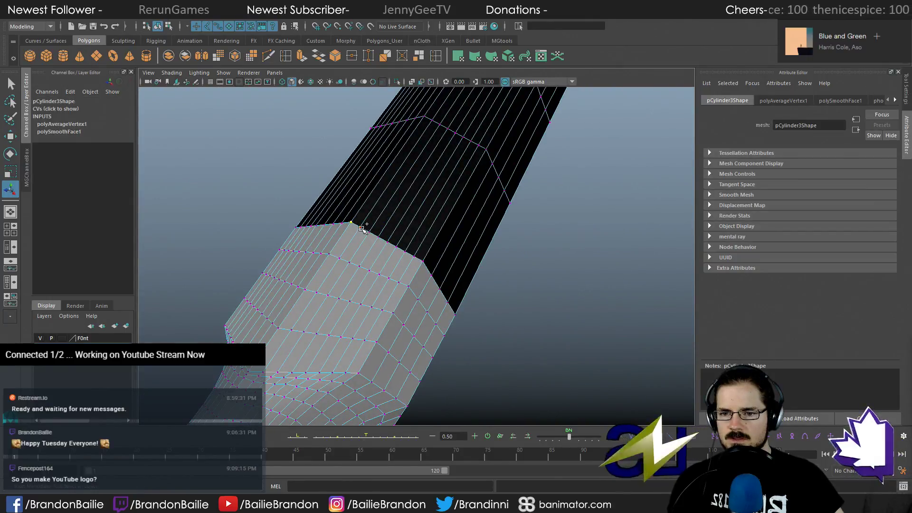
left_click(369, 232, "shift")
left_click(378, 237, "shift")
left_click(387, 242, "shift")
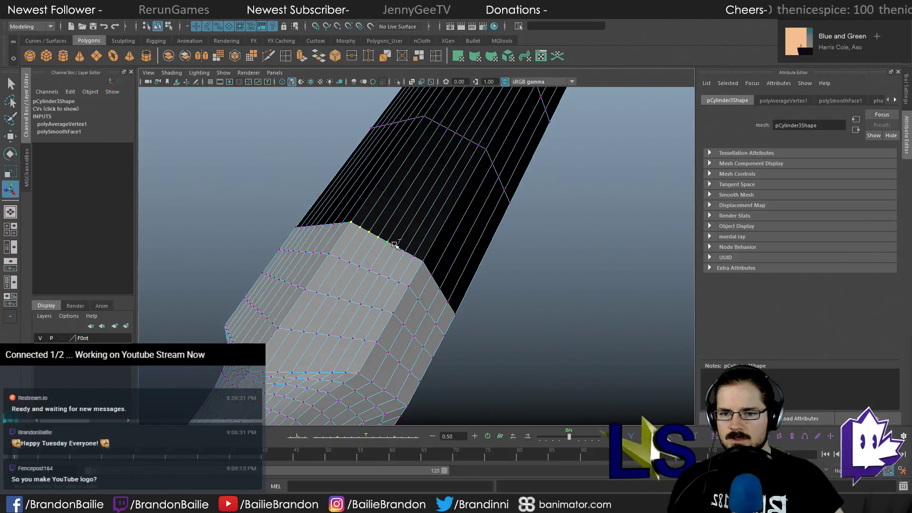
left_click(396, 247, "shift")
left_click(405, 251, "shift")
left_click(415, 257, "shift")
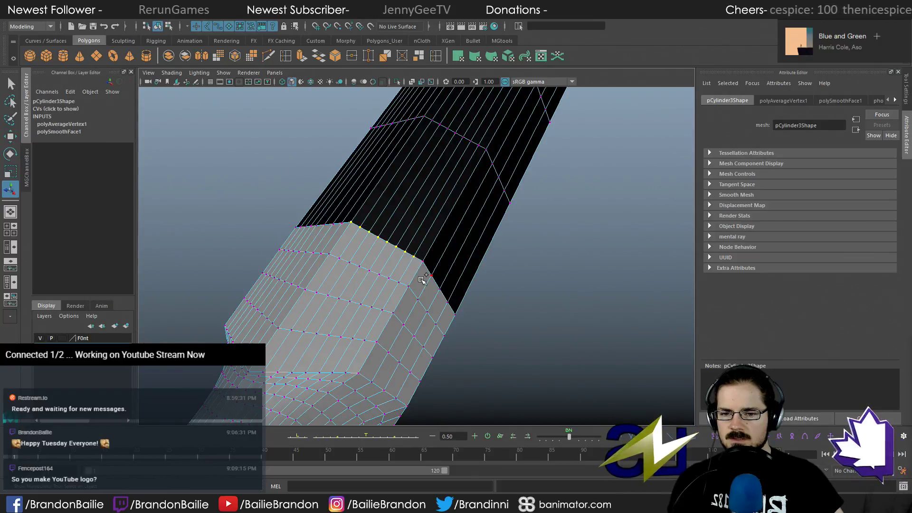
mouse_move(449, 309)
left_mouse_down("alt")
mouse_move(424, 290)
mouse_move(444, 297)
left_mouse_up("alt")
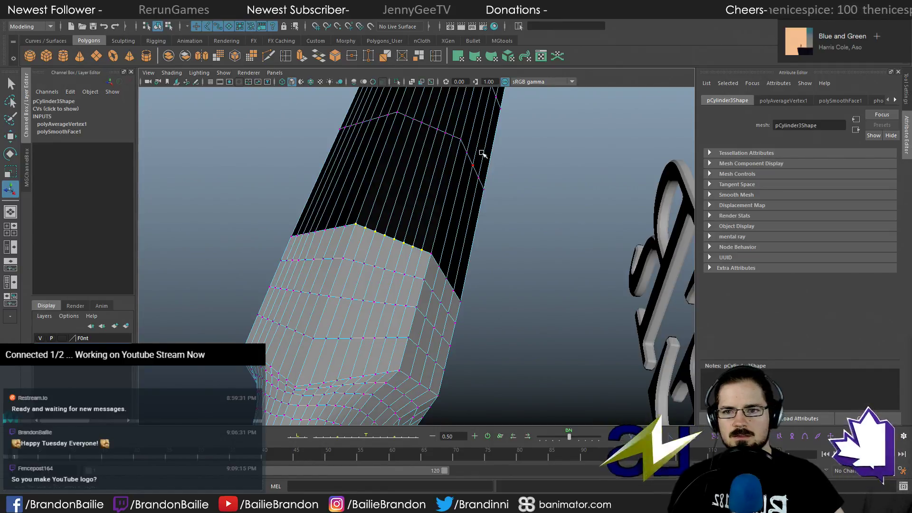
left_click(266, 164)
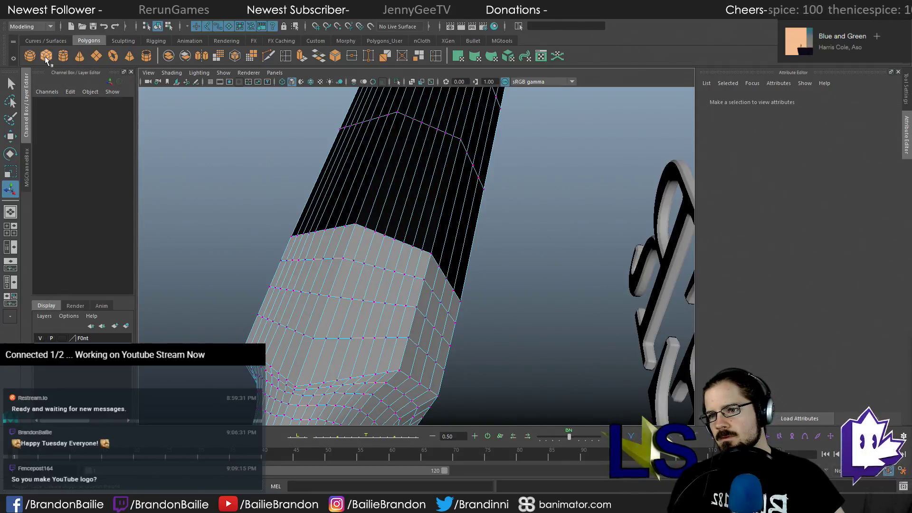
Create a polygon cylinder with 64 axis subdivisions
left_click(63, 55)
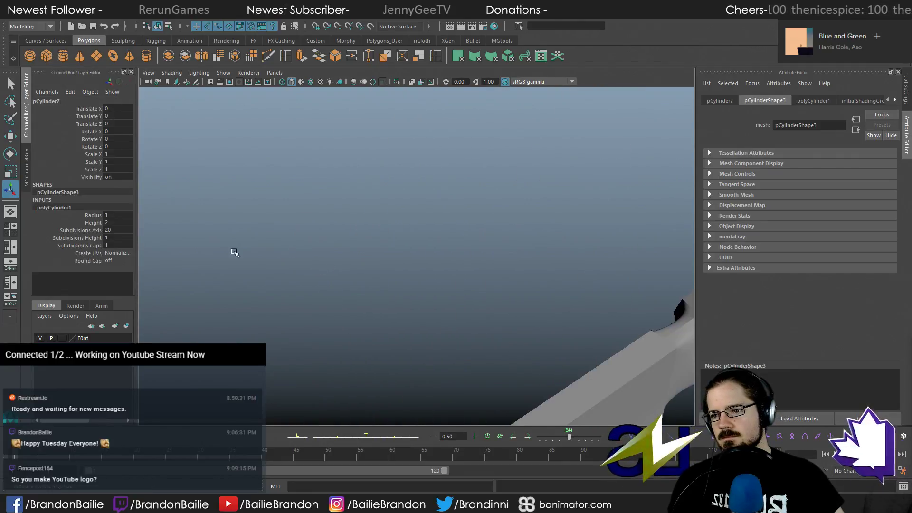
double_click(118, 230)
type("64")
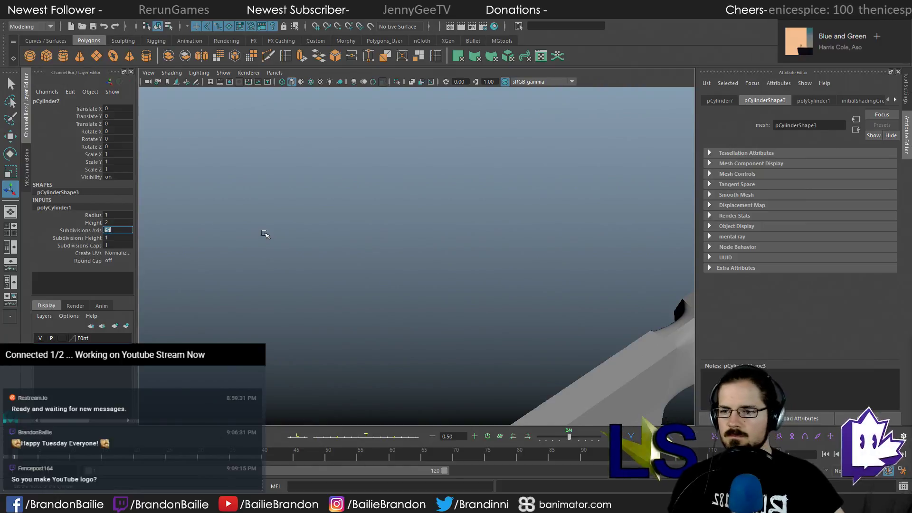
key("Return")
key("f")
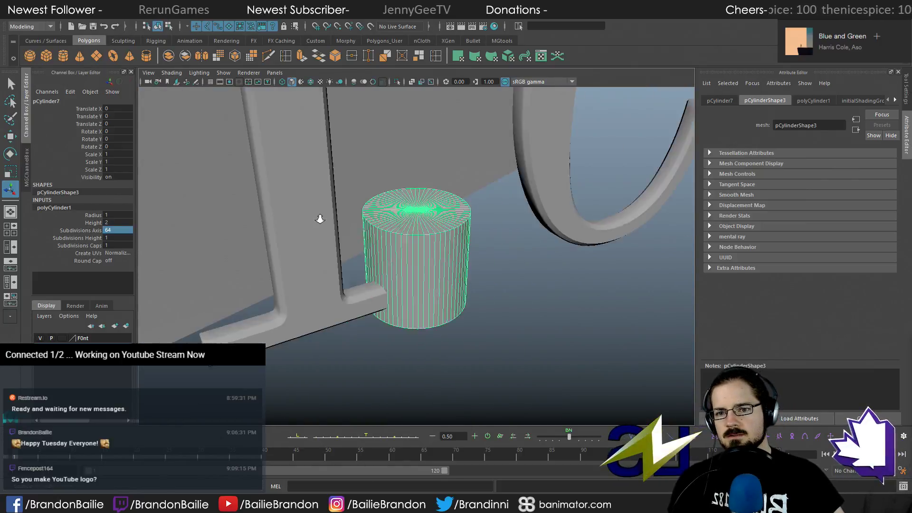
Try the cylinder with 0 cap subdivisions and restore the value to 1
left_click_drag(320, 219, 348, 225, "alt")
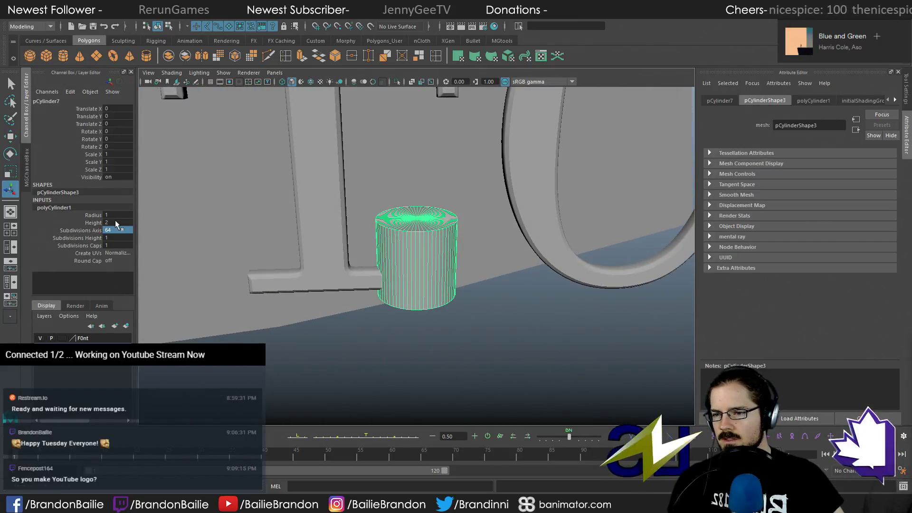
left_click(115, 245)
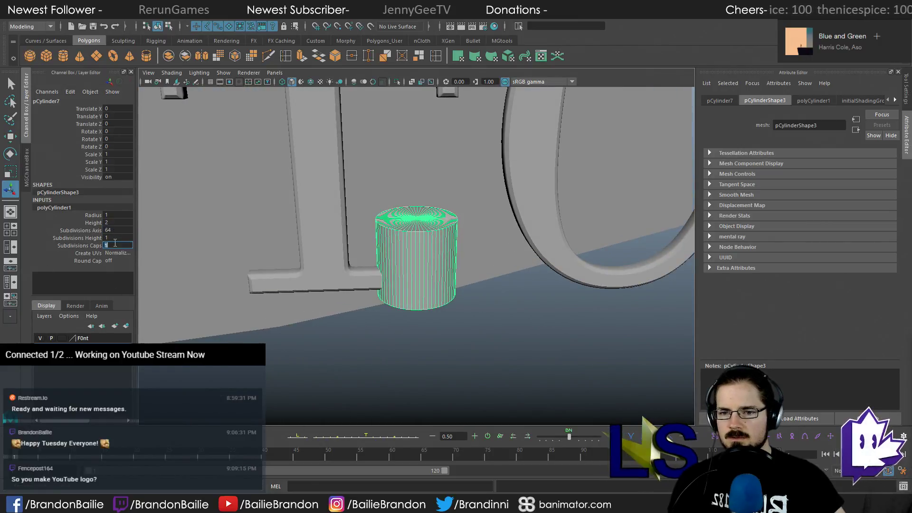
type("0")
key("Return")
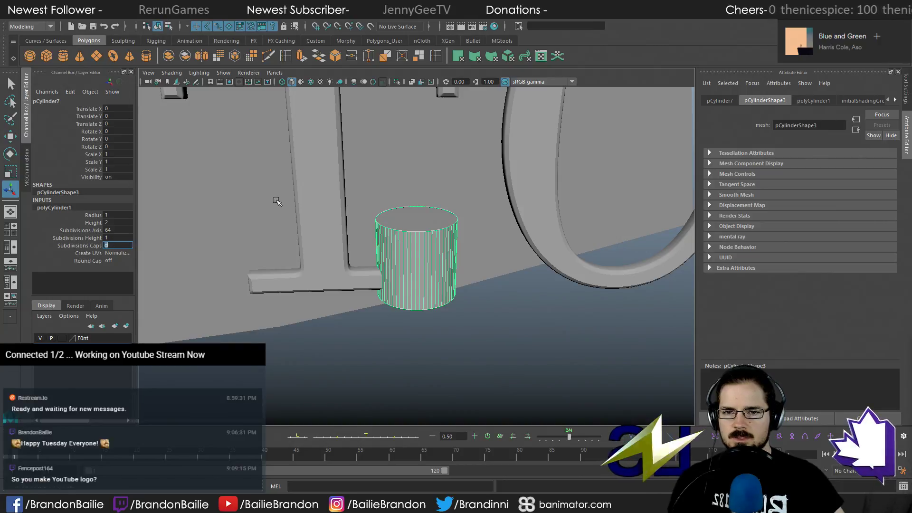
type("1")
key("Return")
Move the cylinder up beside the cleaver's bolster, to about X 14.474, Y 10.612, Z -3.294
left_click_drag(493, 251, 462, 254, "alt")
right_click_drag(462, 254, 481, 229, "alt")
left_click(426, 253)
key("w")
right_click_drag(486, 280, 356, 276, "alt")
middle_click_drag(356, 276, 343, 310, "alt")
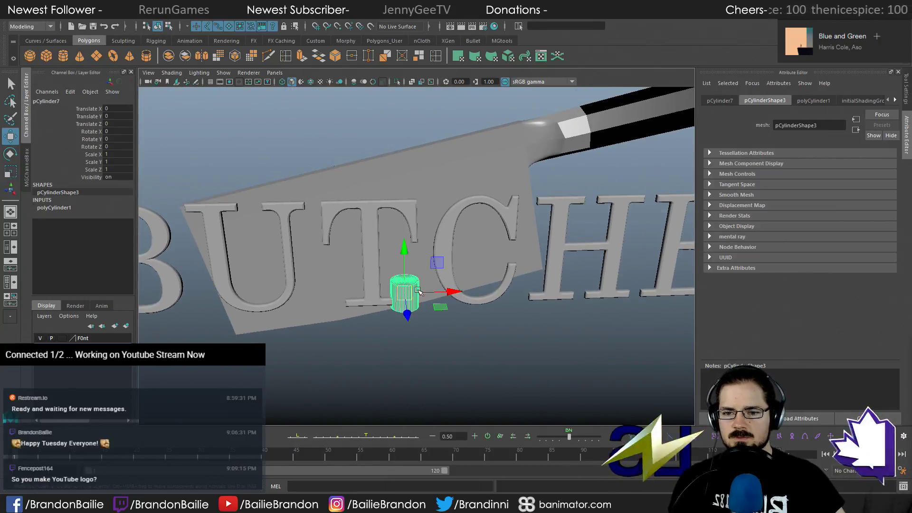
key("w")
left_click_drag(437, 259, 532, 200)
left_click(413, 371)
left_click(413, 296)
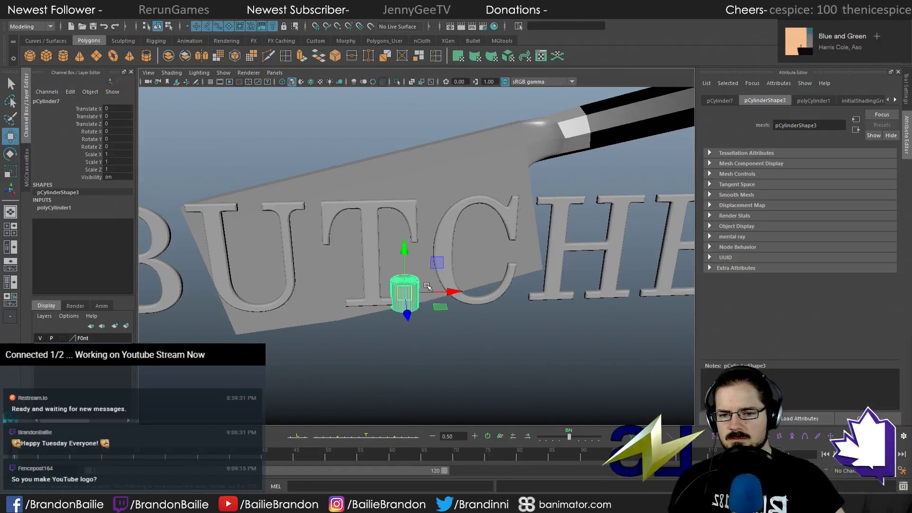
left_click_drag(430, 292, 527, 159)
left_click_drag(536, 115, 642, 96)
key("f")
Rotate the cylinder to follow the handle's tilt and place it above the handle near the bolster
key("e")
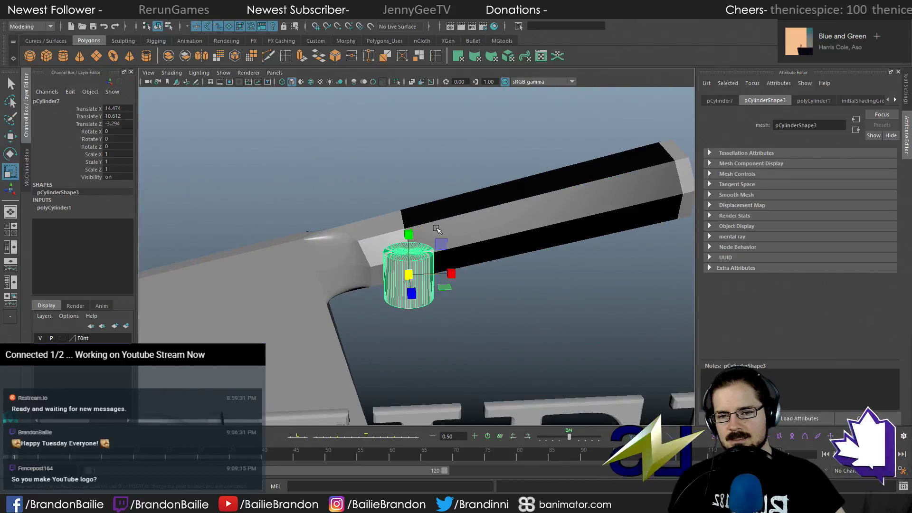
mouse_move(445, 304)
left_mouse_down()
mouse_move(464, 257)
mouse_move(466, 288)
mouse_move(305, 269)
mouse_move(437, 309)
left_mouse_up()
key("q")
key("w")
left_click_drag(408, 261, 421, 211)
Move the small cylinder into the middle of the cleaver's handle, to about X 20.846, Y 11.415, Z -8.768
left_click(338, 294)
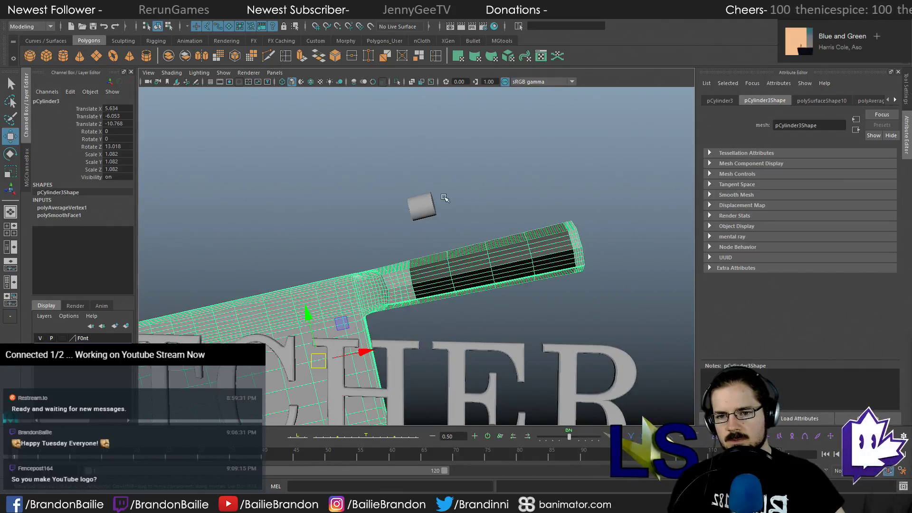
left_click(420, 205, "shift")
left_click(567, 269)
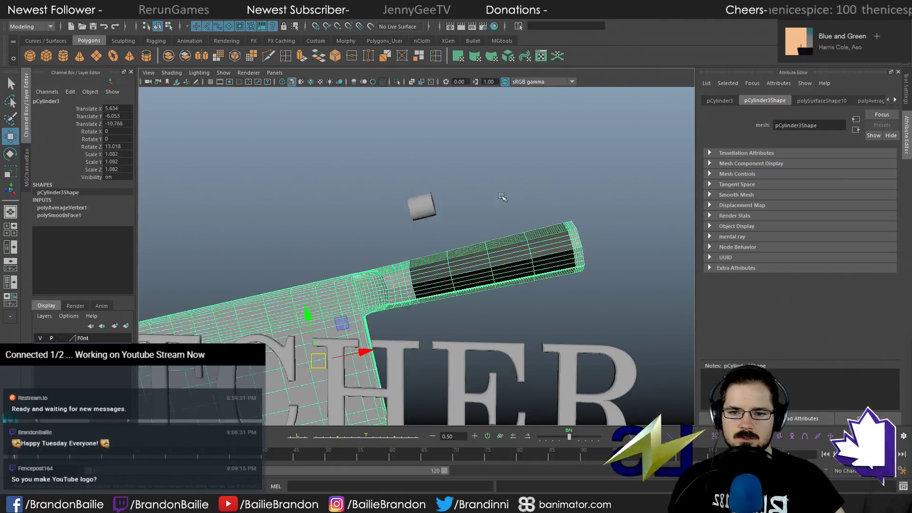
left_click_drag(394, 167, 459, 228)
left_click(495, 277, "shift")
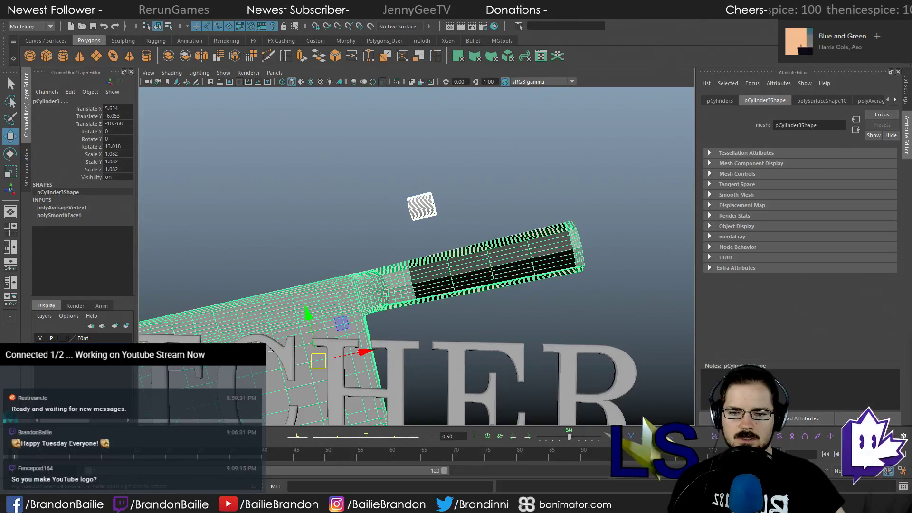
left_click(754, 436)
left_click_drag(360, 350, 539, 264)
key("e")
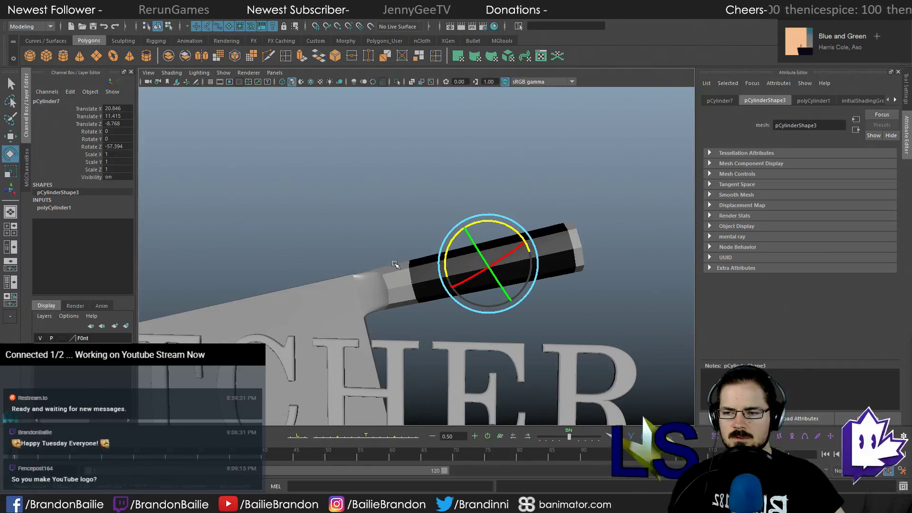
Turn on X-ray display to see through the handle and select the cylinder inside it
left_click(396, 266)
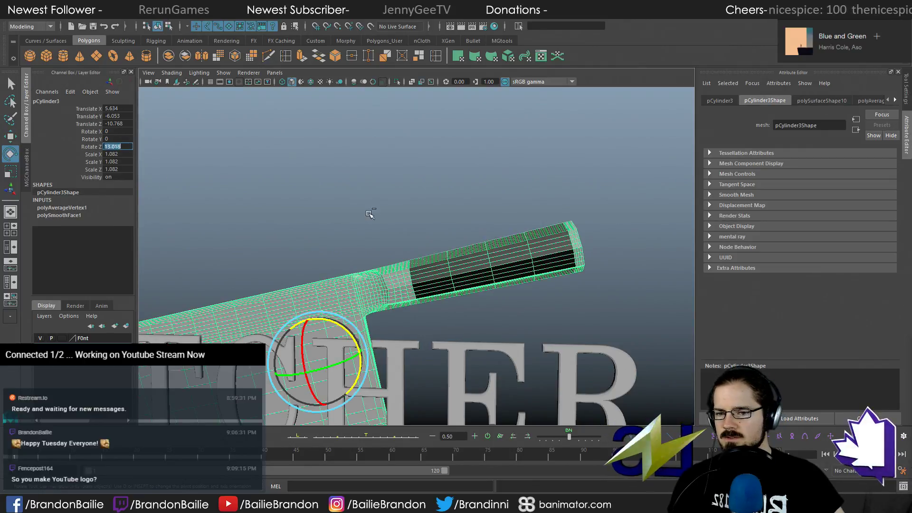
left_click(481, 302)
key("alt+x")
left_click_drag(472, 249, 508, 284)
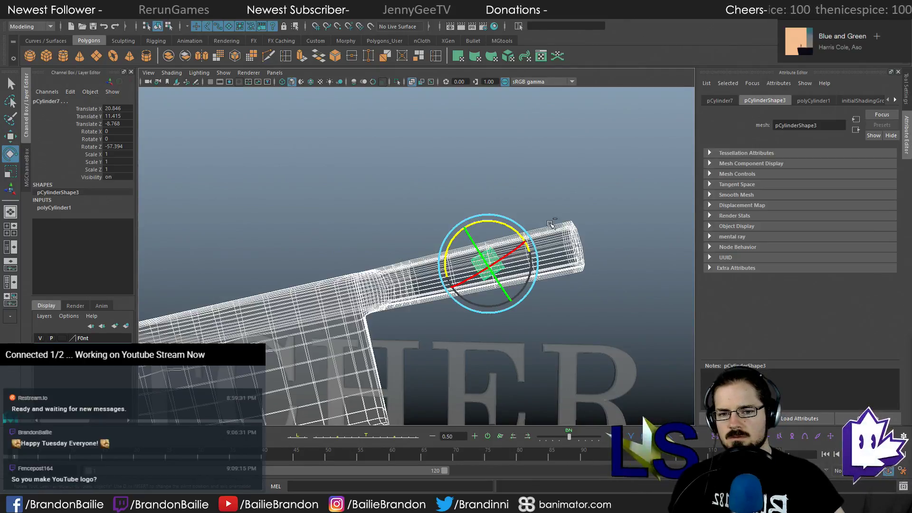
left_click_drag(557, 200, 572, 281, "ctrl")
Try matching the cylinder's angle to the cleaver's by setting its Rotate Z to 13.018
left_click(123, 147)
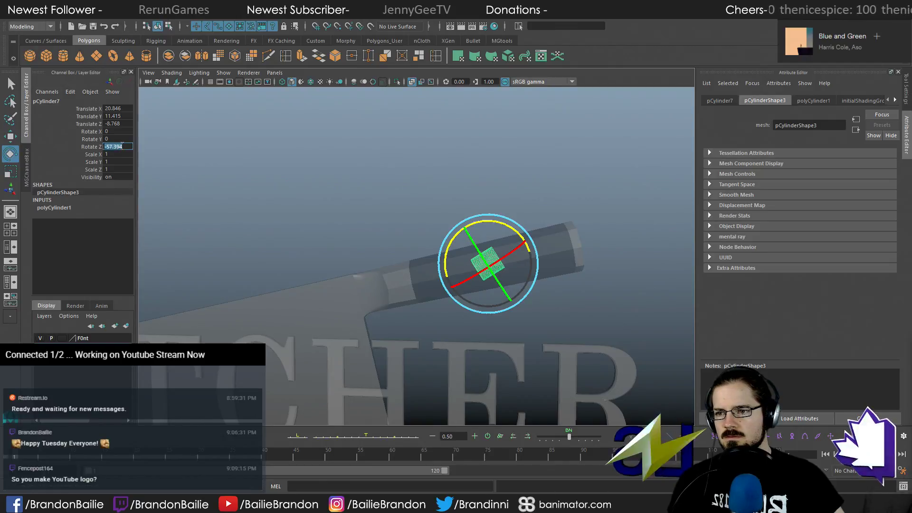
left_click(123, 147)
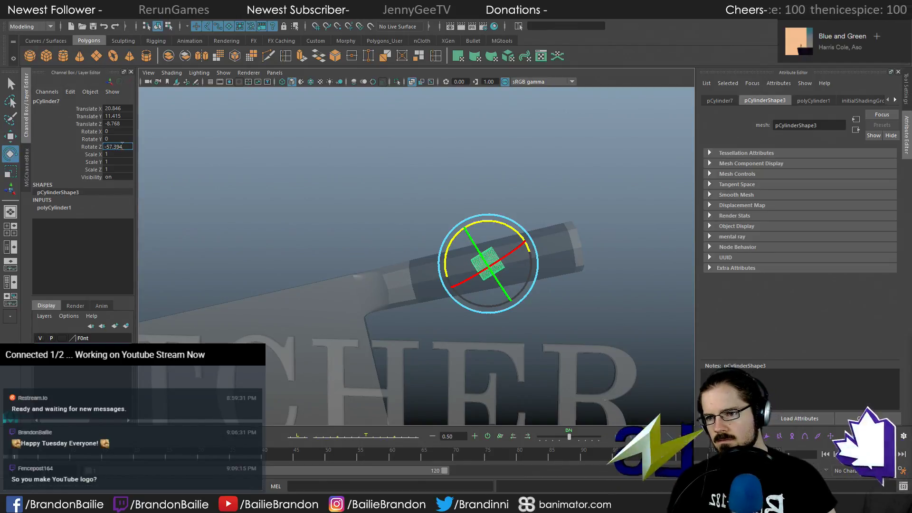
double_click(122, 146)
key("BackSpace")
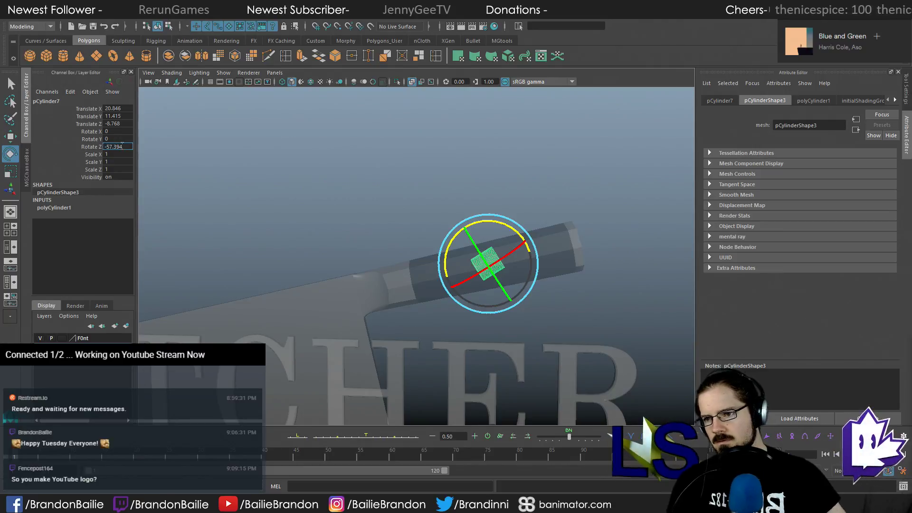
left_click(358, 268)
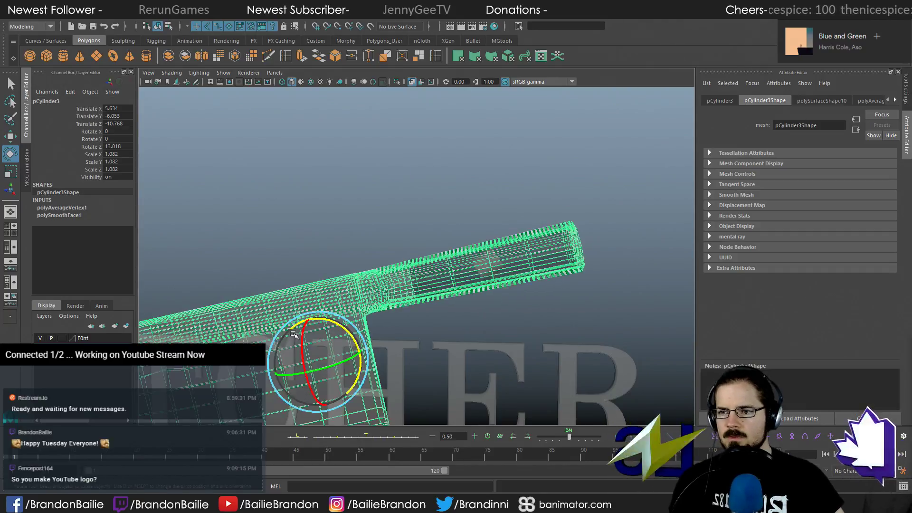
mouse_move(341, 244)
left_mouse_down("alt")
mouse_move(278, 246)
mouse_move(341, 243)
left_mouse_up("alt")
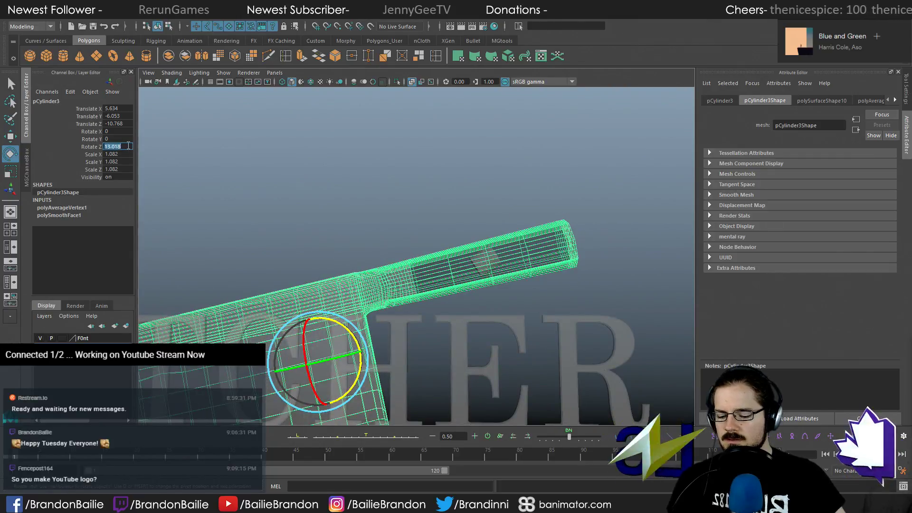
left_click(382, 199)
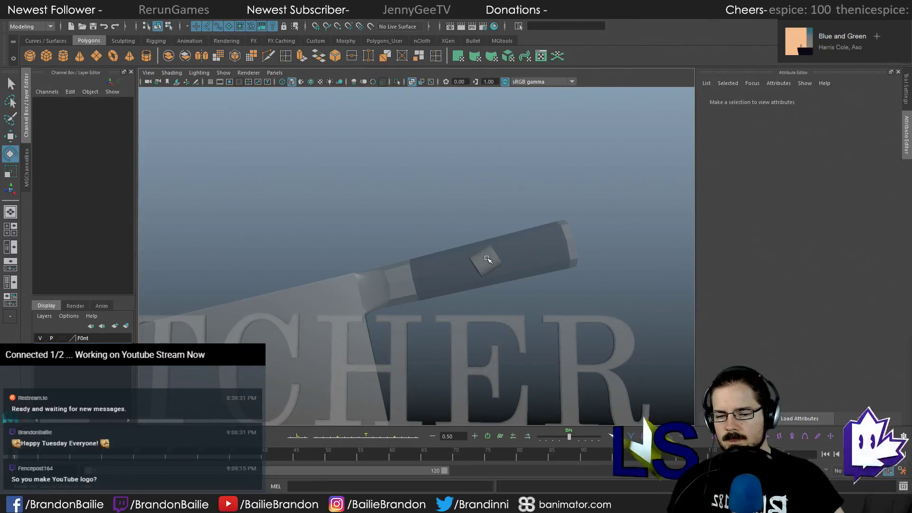
left_click(485, 260)
double_click(118, 146)
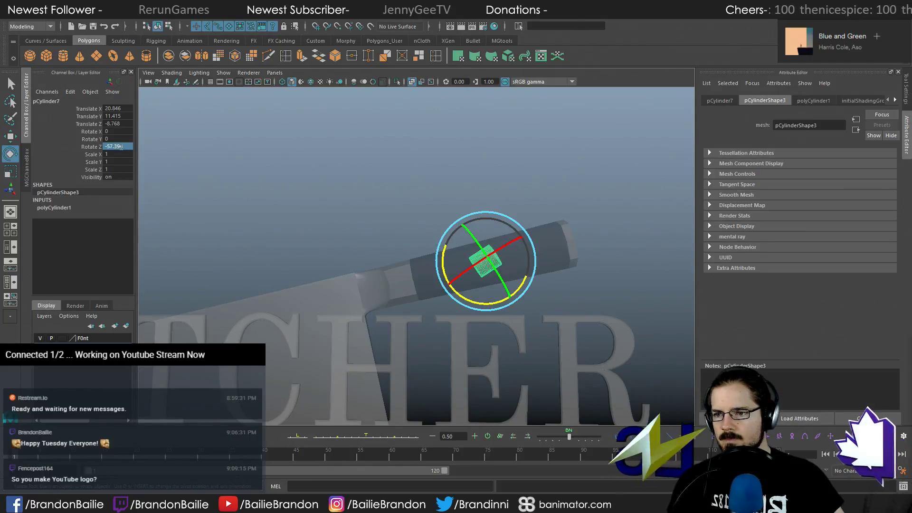
type("13.018")
key("Return")
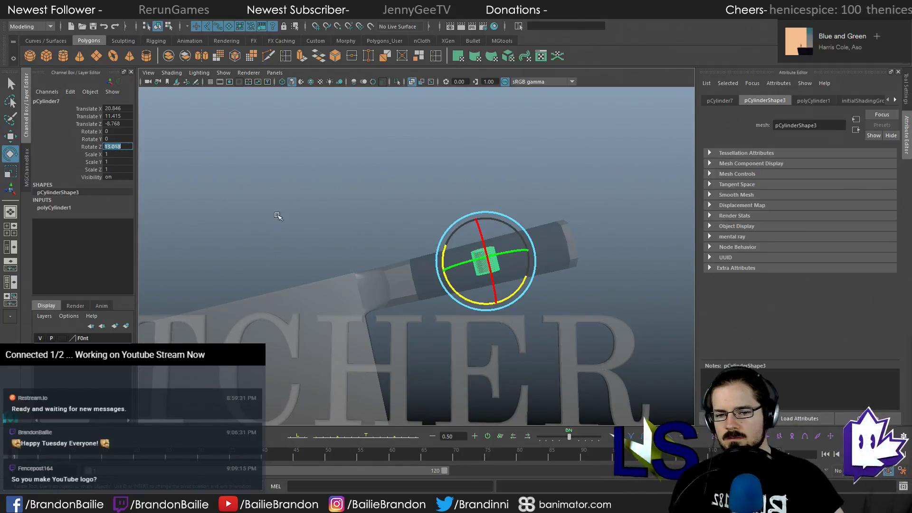
Rotate the cylinder along the handle to Rotate Z about -75.824 and scale it uniformly to about 1.817
key("f")
left_click_drag(465, 290, 513, 291, "alt")
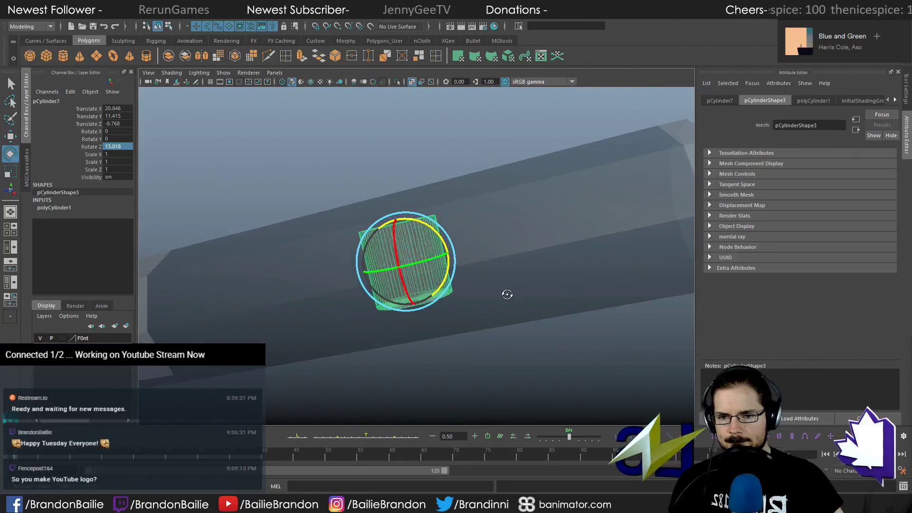
left_click_drag(442, 243, 454, 278)
key("q")
key("w")
key("r")
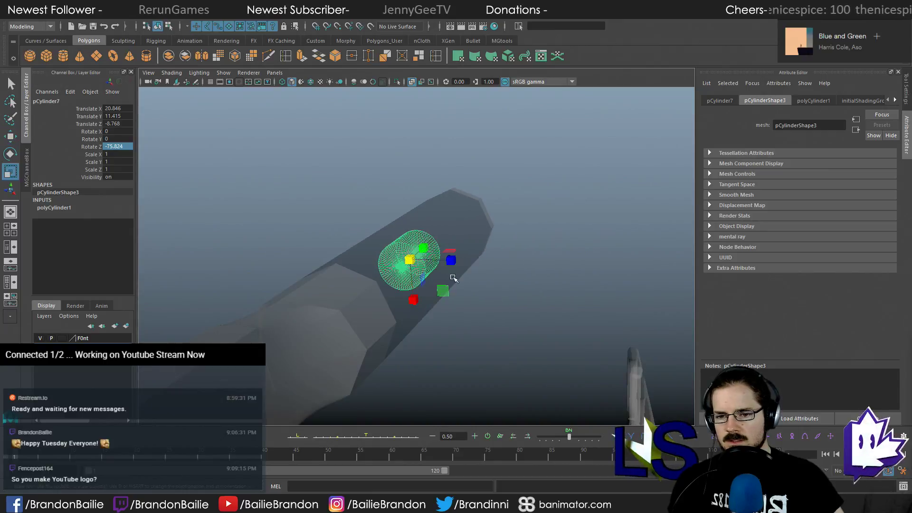
middle_click_drag(454, 279, 446, 275)
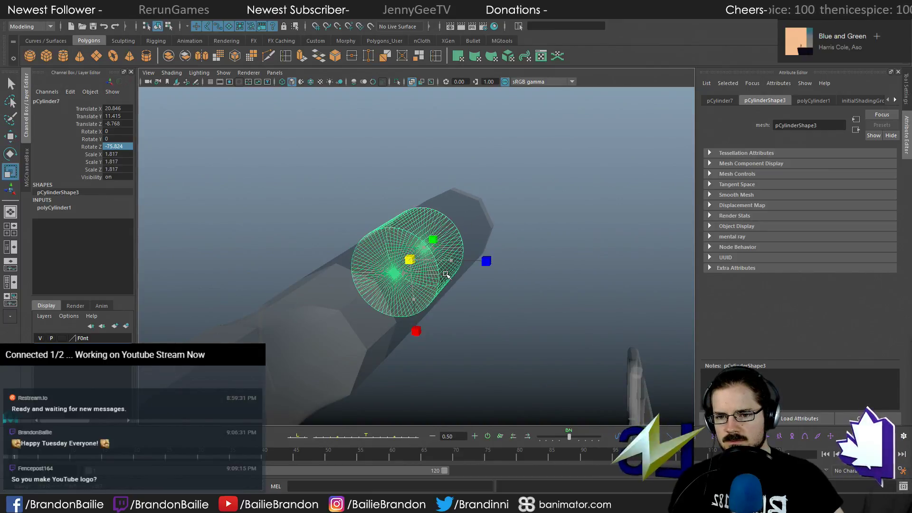
Stretch the cylinder along the handle to Scale Y about 6.206 and move it to about X 21.161, Y 11.352, Z -8.844
key("w")
left_click_drag(445, 275, 560, 257, "alt")
key("q")
key("r")
key("w")
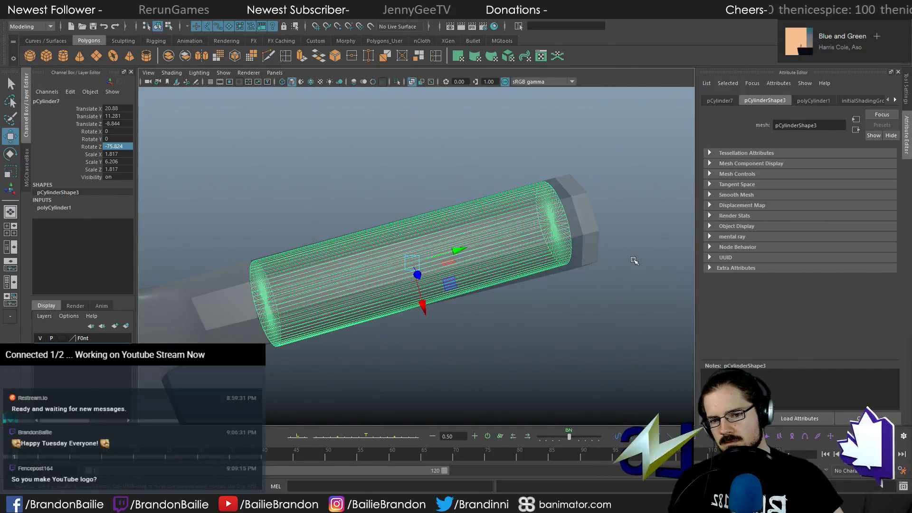
left_click_drag(458, 254, 459, 276)
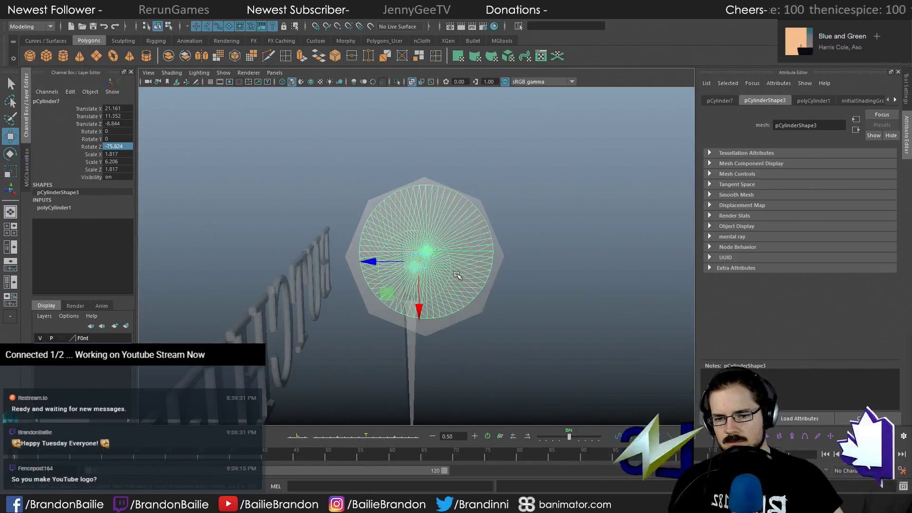
Level the cleaver in the front view by setting its Rotate Z to 0
key("space")
key("space")
key("q")
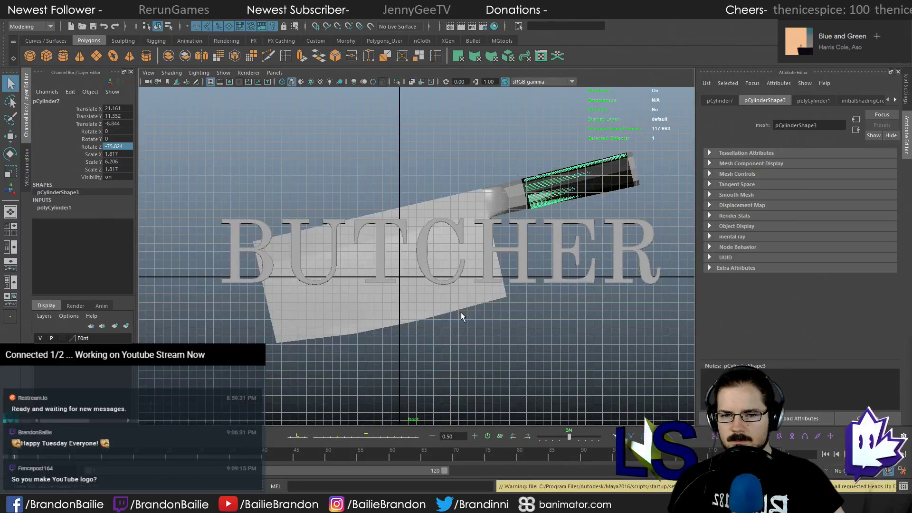
left_click(396, 307)
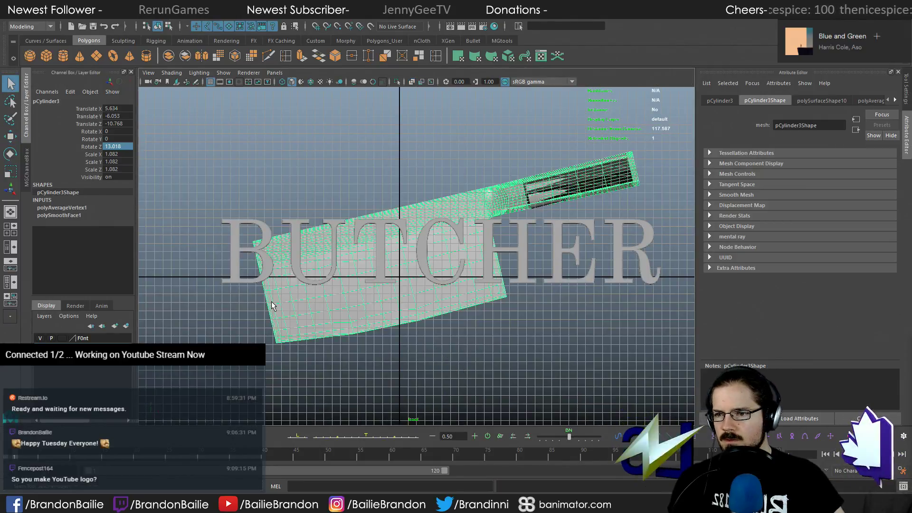
type("0")
key("Return")
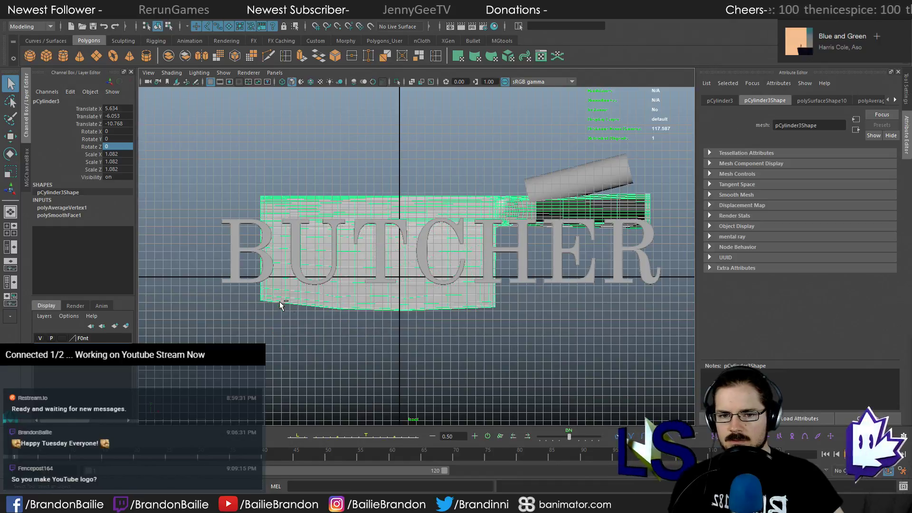
Reset the handle cylinder's rotation and lay it horizontal with Rotate Z at 90
left_click(568, 170)
key("g")
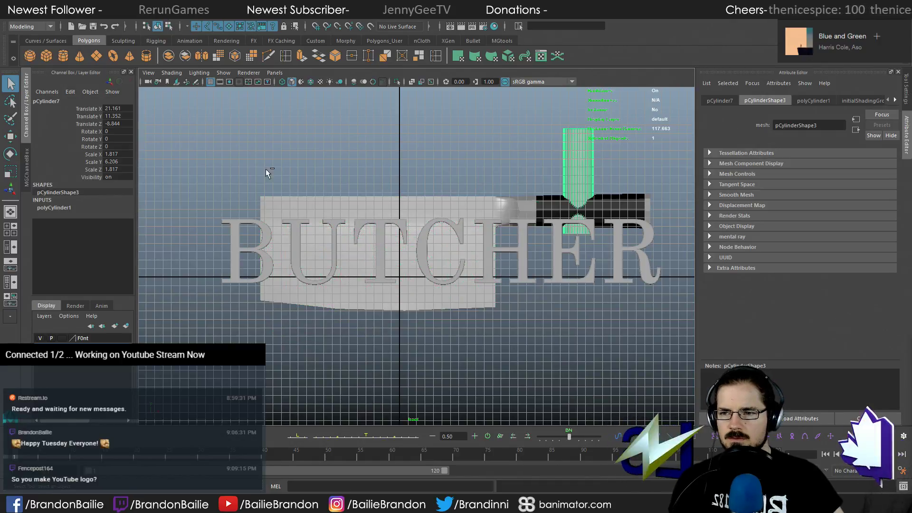
key("e")
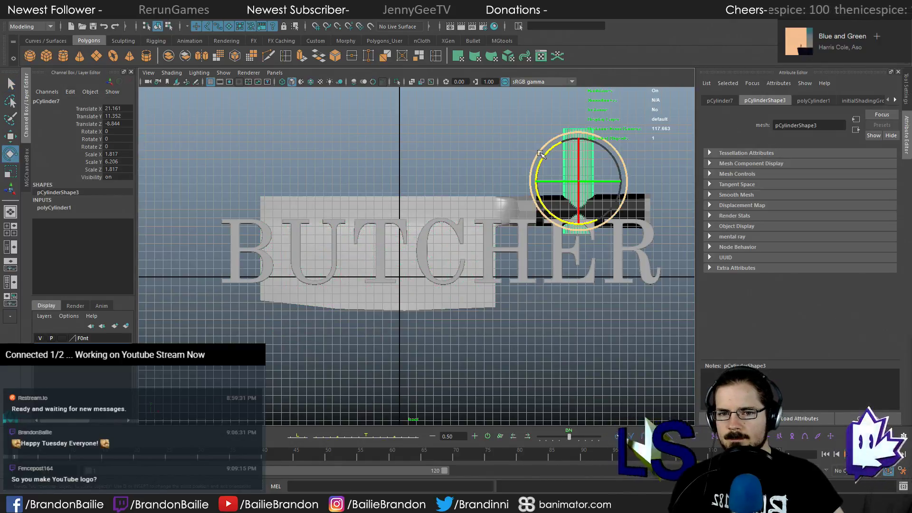
middle_click_drag(120, 146, 121, 161)
double_click(116, 146)
type("90")
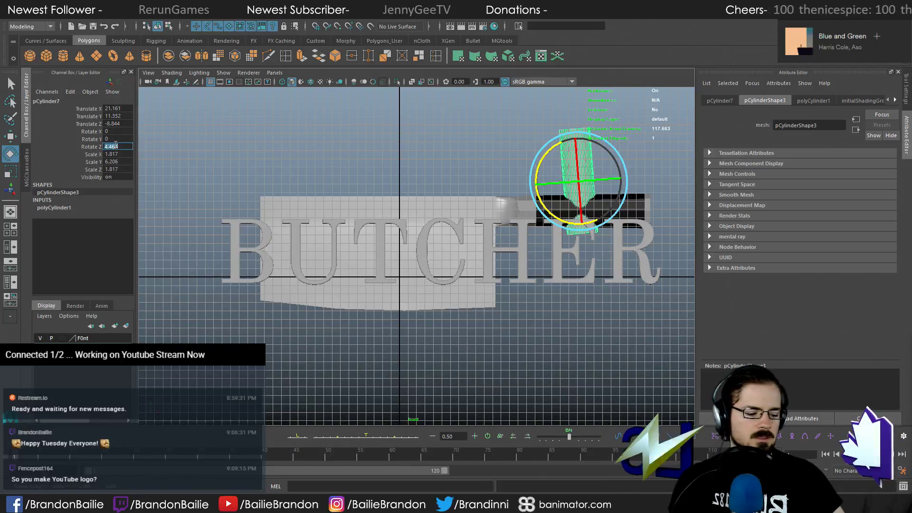
key("Return")
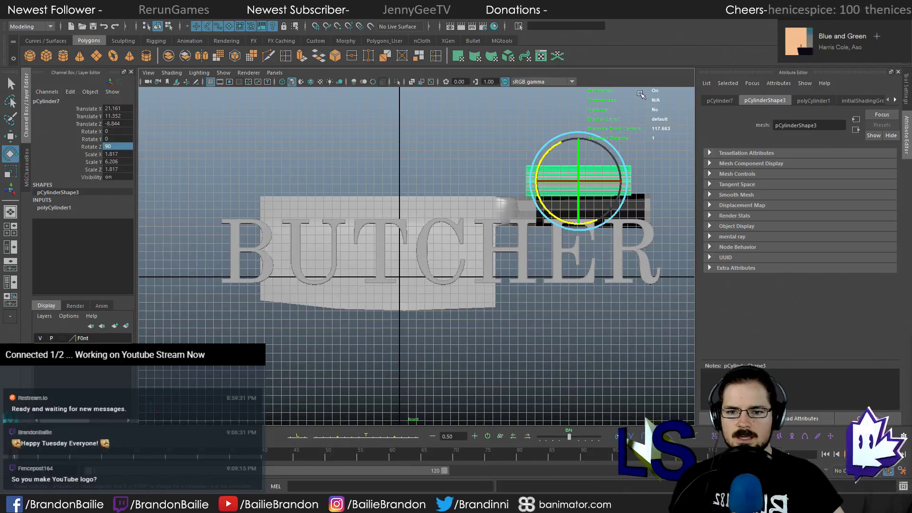
Move the cylinder down and along the levelled handle, to about X 22.341, Y 7.868
key("w")
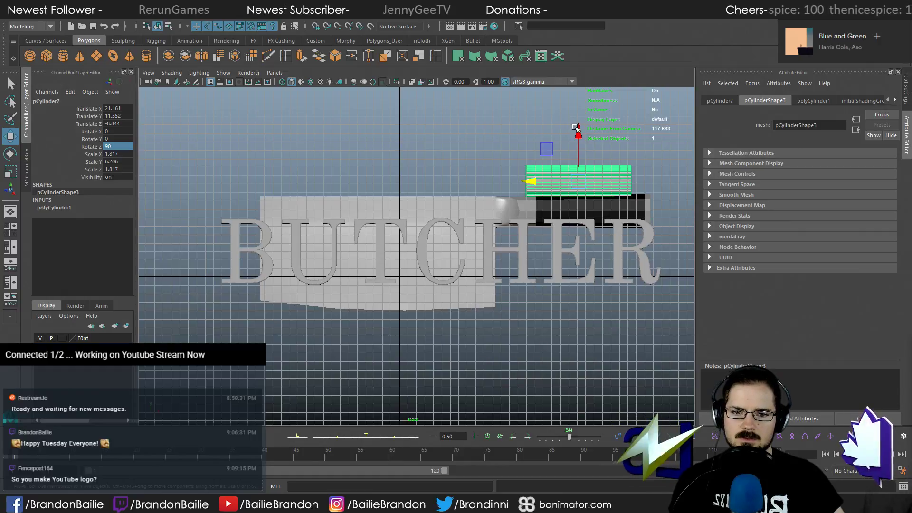
left_click_drag(579, 132, 588, 158)
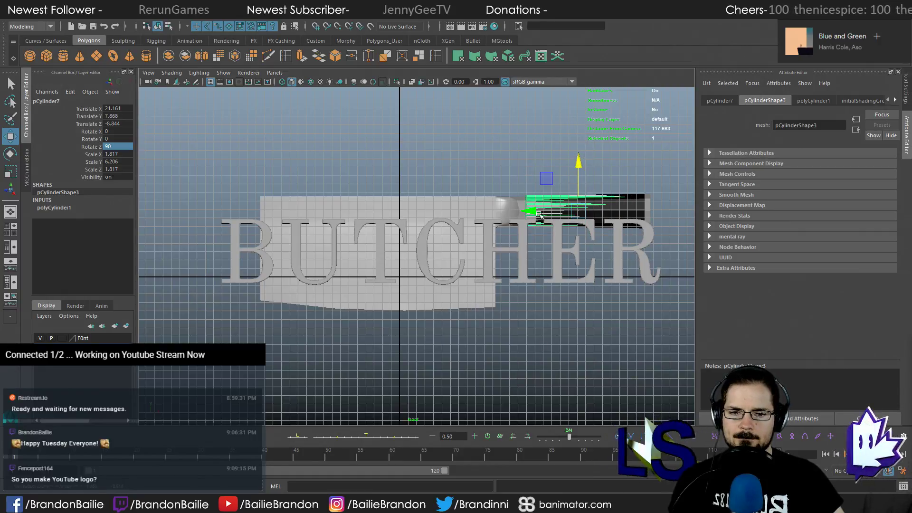
left_click_drag(534, 211, 543, 212)
Scale the cylinder down to about 1.788, 6.106, 1.788 and centre it in the handle at about Y 7.797, Z -8.76
key("space")
key("space")
key("f")
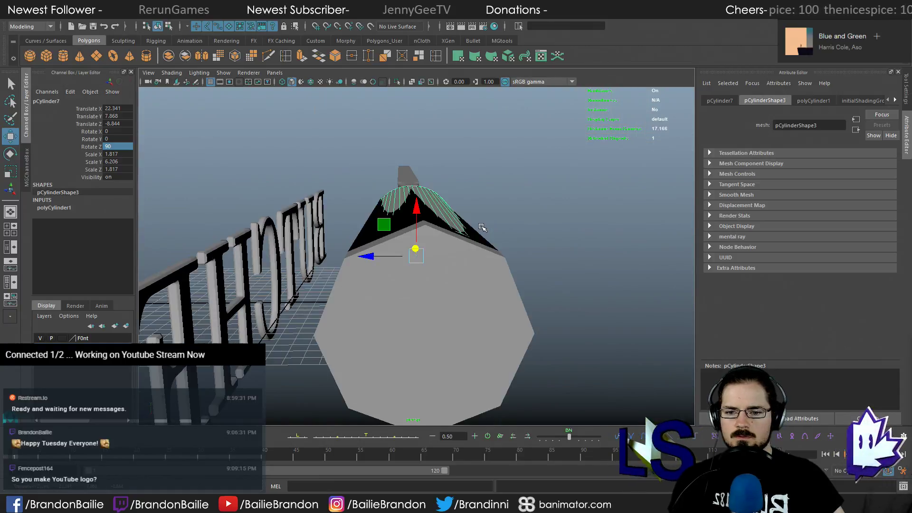
left_click_drag(482, 227, 519, 231, "alt")
scroll(475, 231, "up", 4)
key("r")
left_click_drag(334, 209, 489, 184, "alt")
key("w")
left_click_drag(500, 150, 421, 173, "alt")
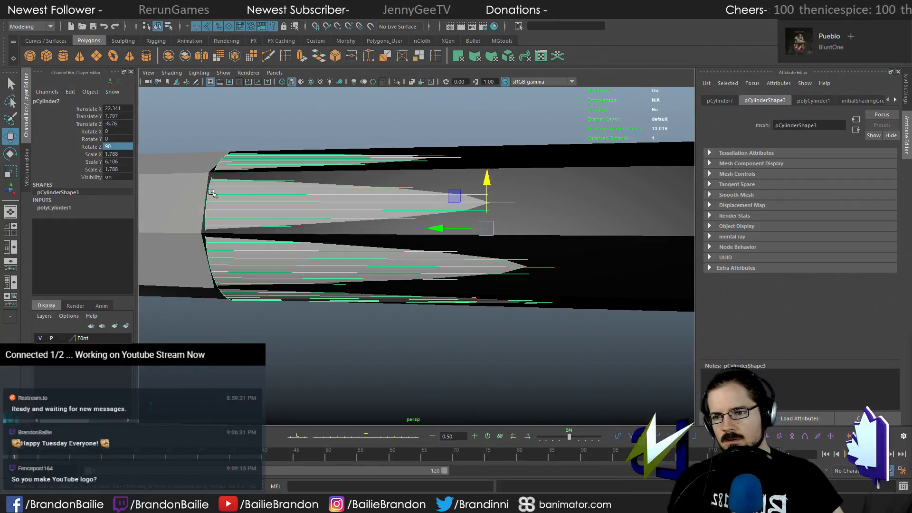
Examine the cleaver's wireframe and the cylinder where the handle grip meets the bolster
left_click(164, 194)
left_click_drag(164, 194, 227, 238, "alt")
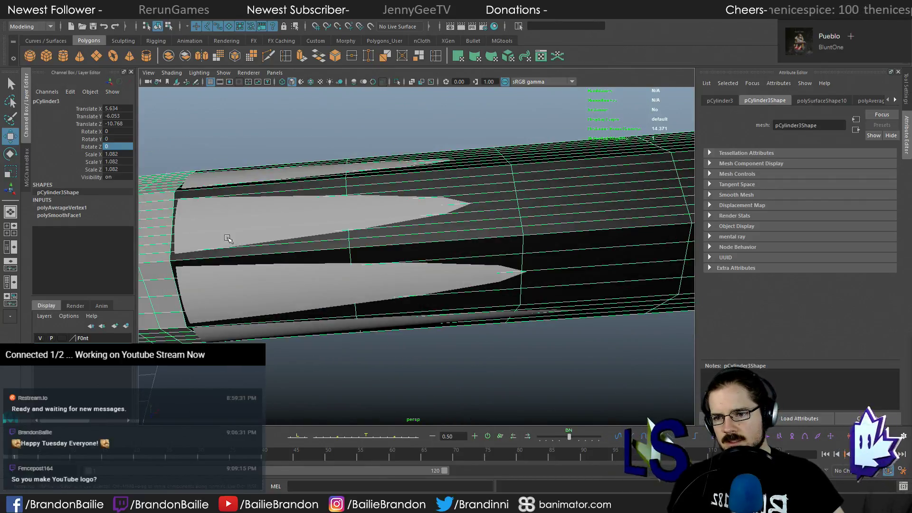
left_click(236, 181)
left_click(159, 216)
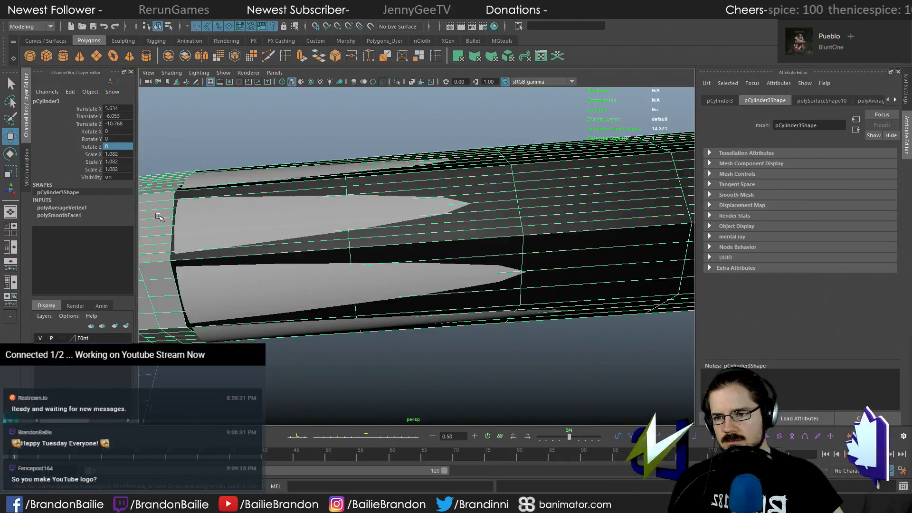
left_click_drag(159, 217, 415, 251, "alt")
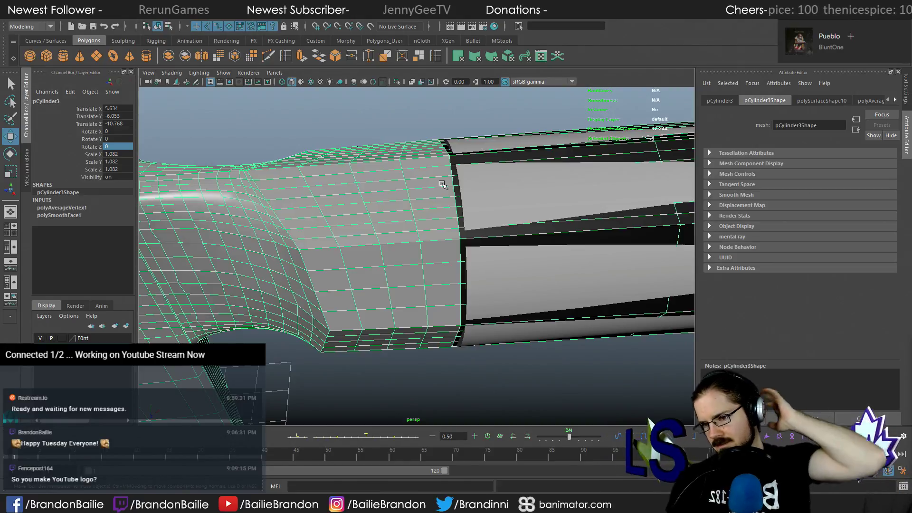
left_click(523, 272)
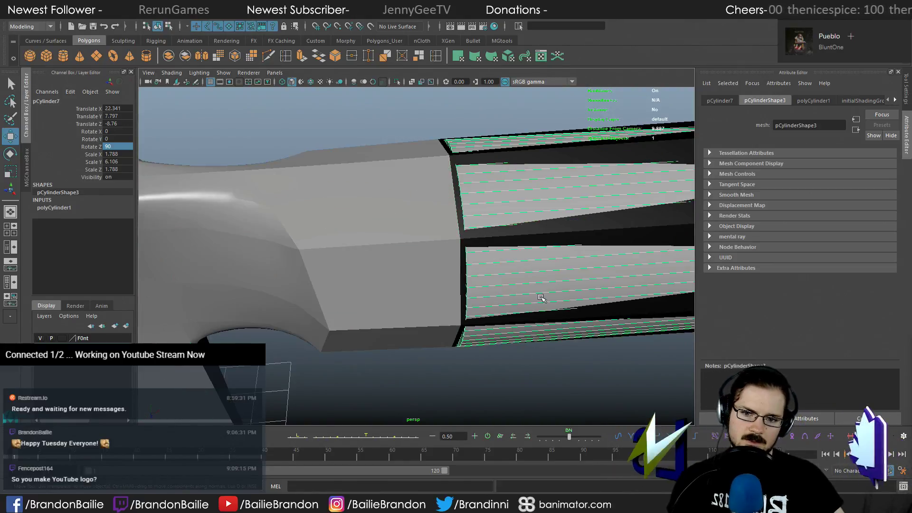
left_click(522, 222)
left_click_drag(488, 217, 450, 287, "alt")
left_click(366, 152)
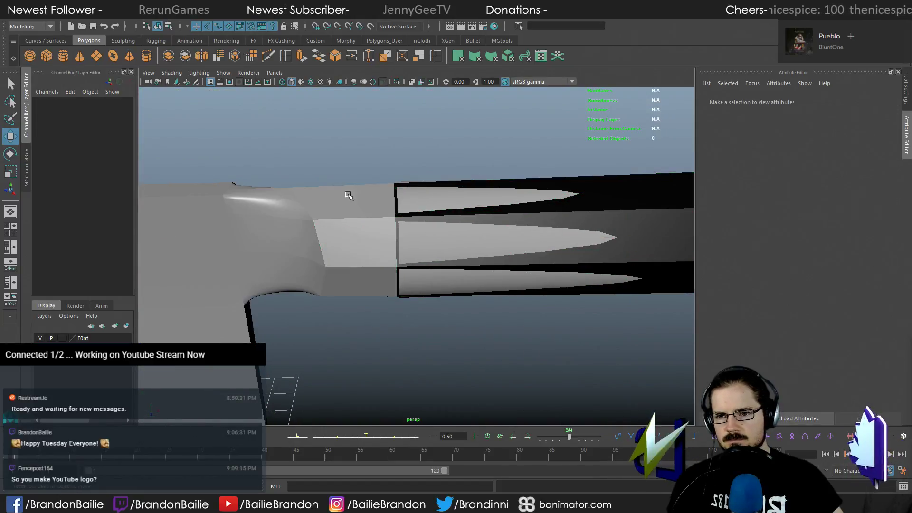
Duplicate the cleaver, move the copy to about X -33.082, Y 21.629, and add it to the hidden display layer
left_click(456, 274)
key("f")
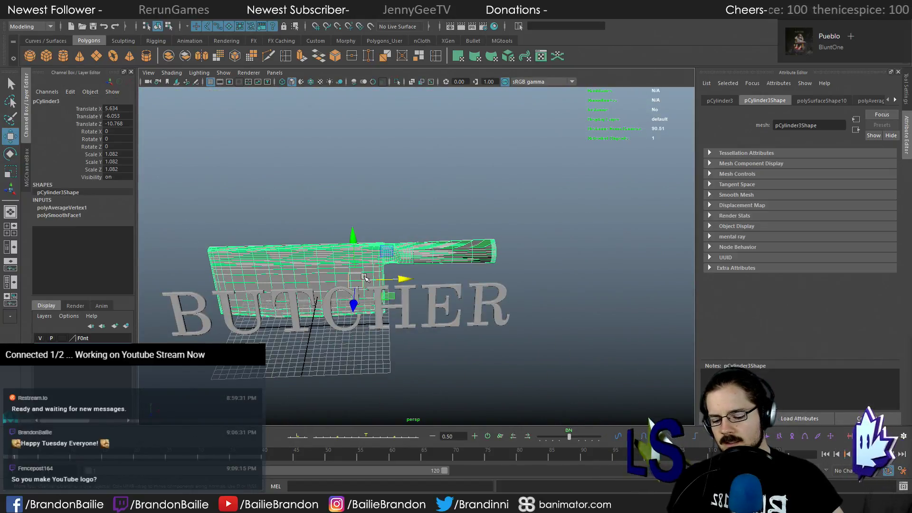
key("ctrl+d")
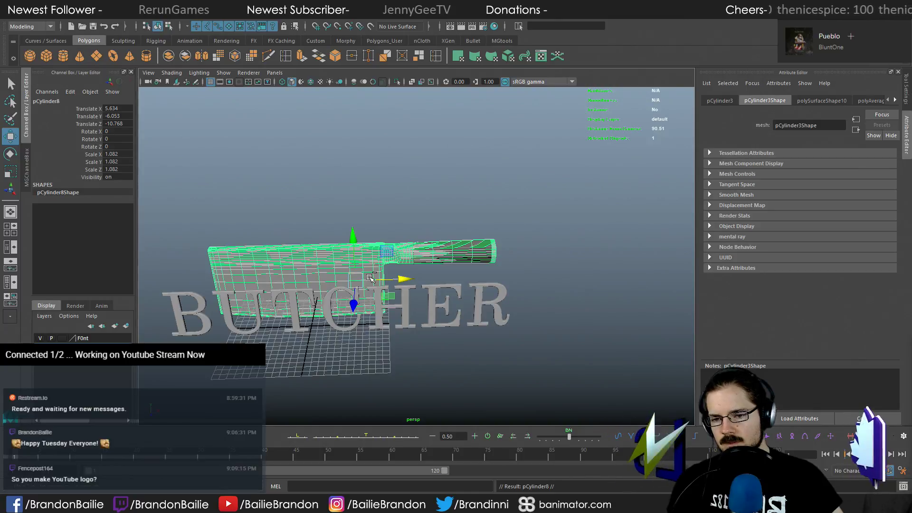
right_click_drag(431, 287, 377, 271, "alt")
left_click_drag(397, 245, 184, 119)
middle_click_drag(260, 163, 422, 207, "alt")
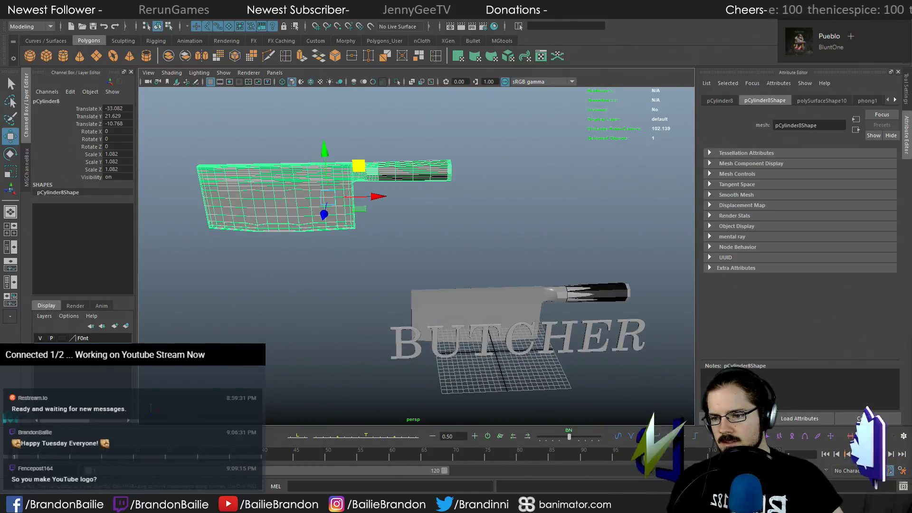
right_click(106, 364)
left_click(137, 368)
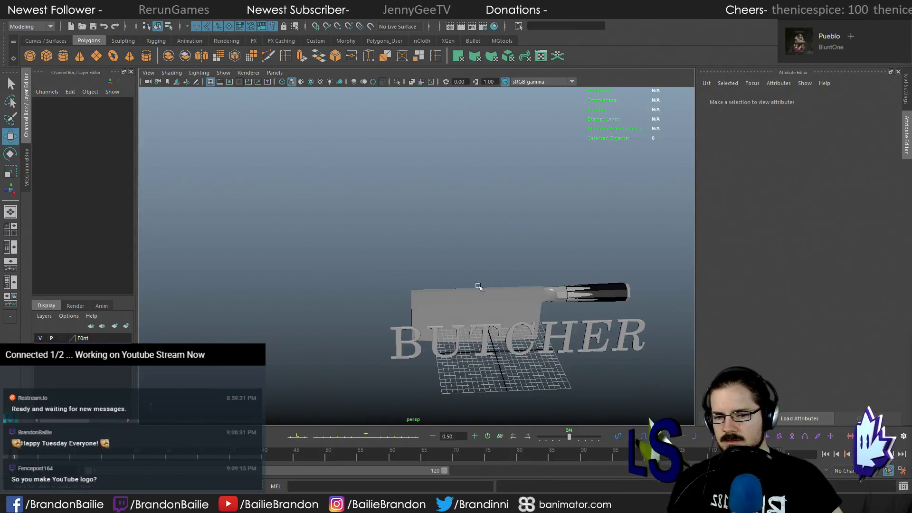
Examine how the new cylinder intersects the cleaver's faceted handle along the grip
left_click(494, 297)
key("f")
right_click_drag(494, 299, 574, 298, "alt")
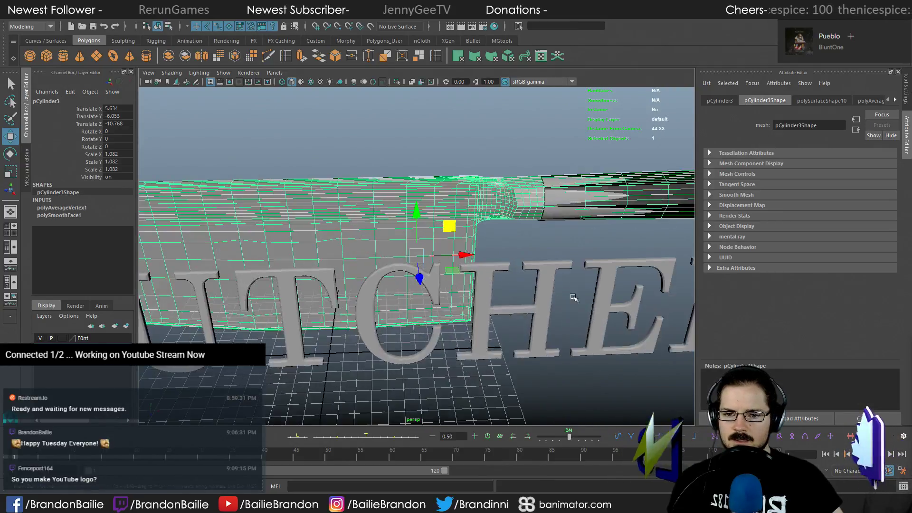
left_click_drag(574, 298, 560, 283, "alt")
right_click_drag(560, 284, 532, 209, "alt")
mouse_move(532, 209)
left_mouse_down("alt")
mouse_move(518, 213)
mouse_move(526, 218)
left_mouse_up("alt")
left_click(526, 218)
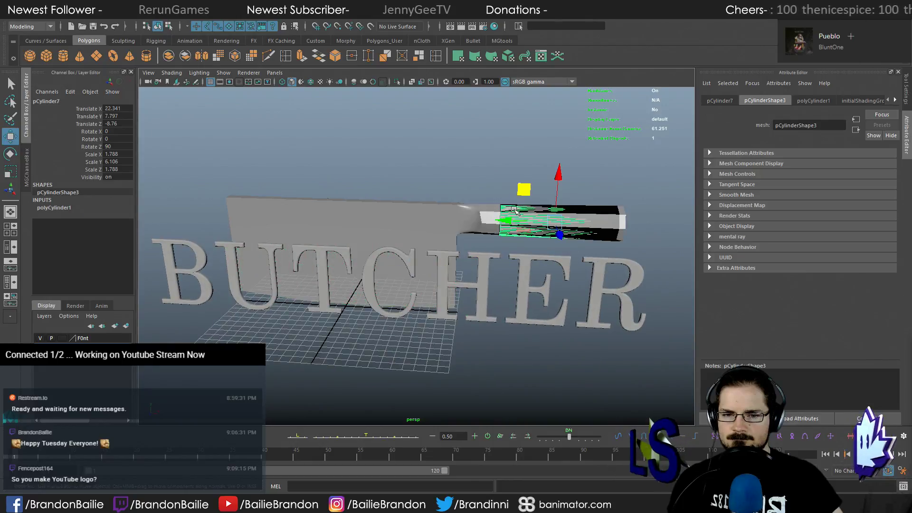
key("f")
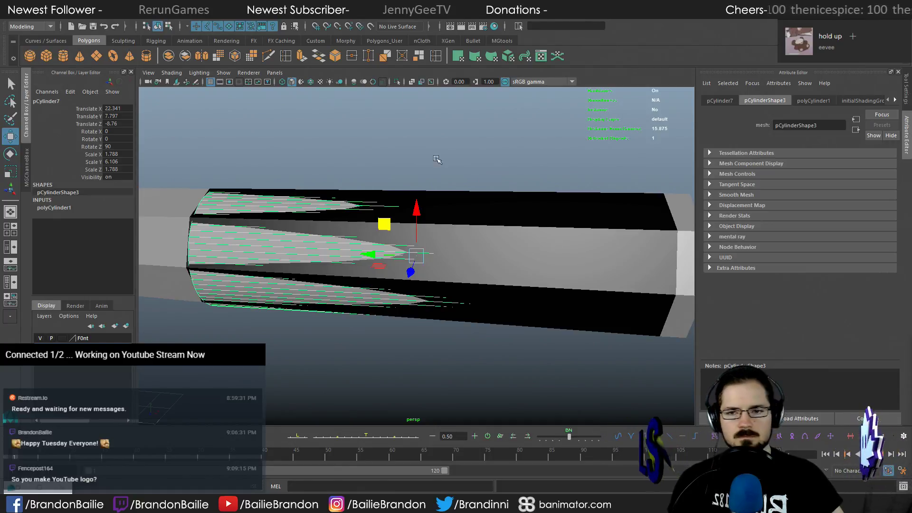
key("q")
key("w")
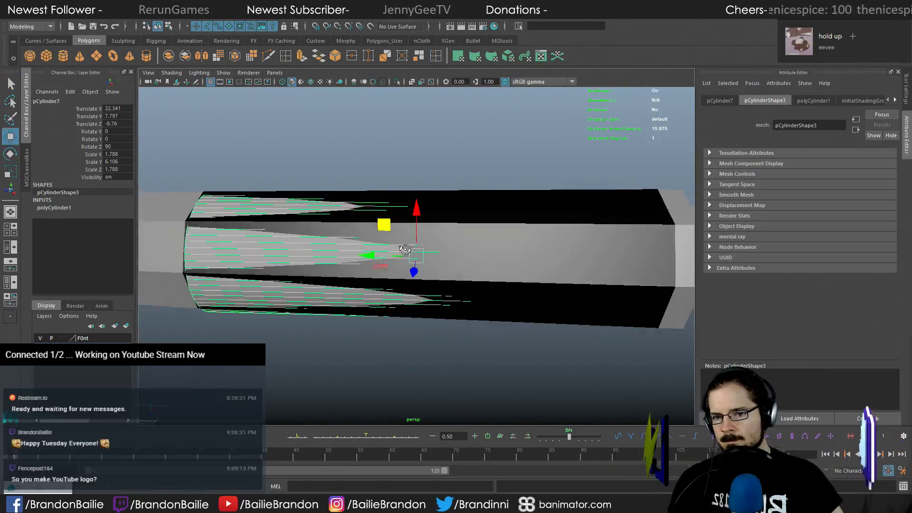
left_click_drag(426, 249, 616, 240, "alt")
left_click(616, 240)
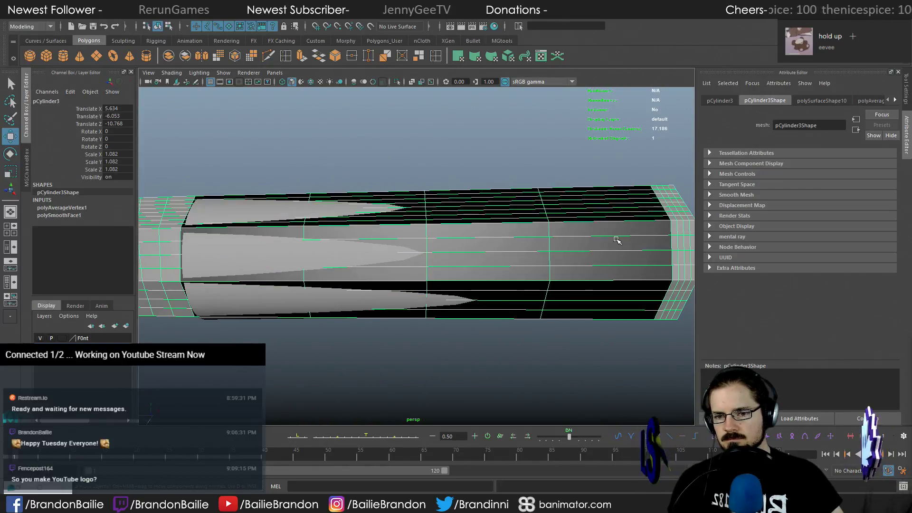
middle_click_drag(327, 201, 395, 190, "alt")
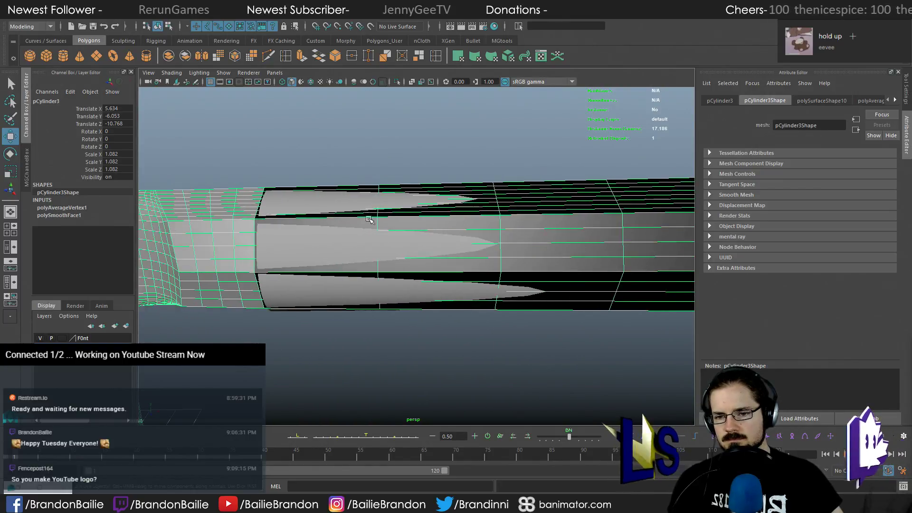
left_click_drag(369, 219, 405, 232, "alt")
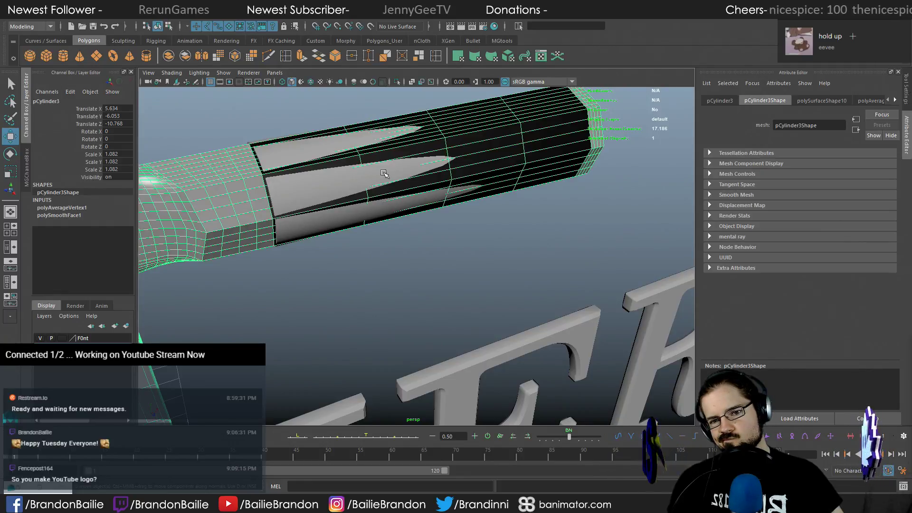
right_click_drag(384, 173, 457, 269, "alt")
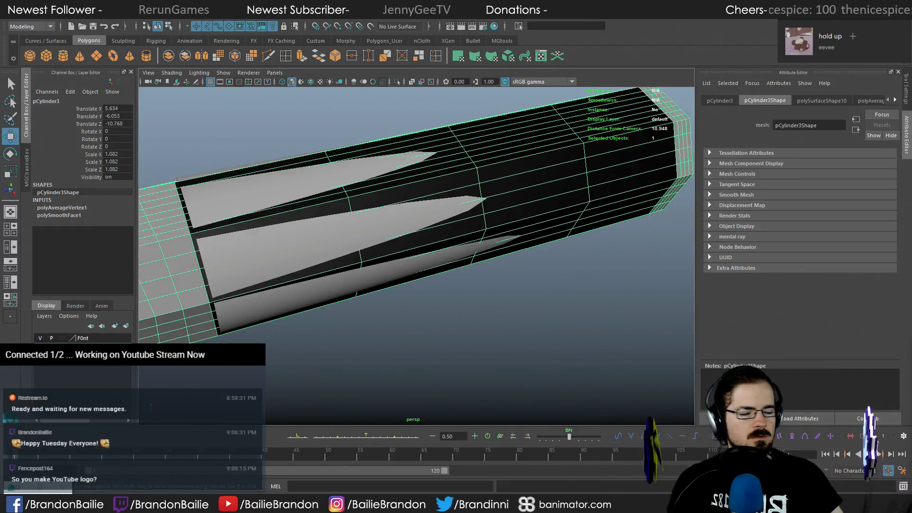
left_click(232, 255)
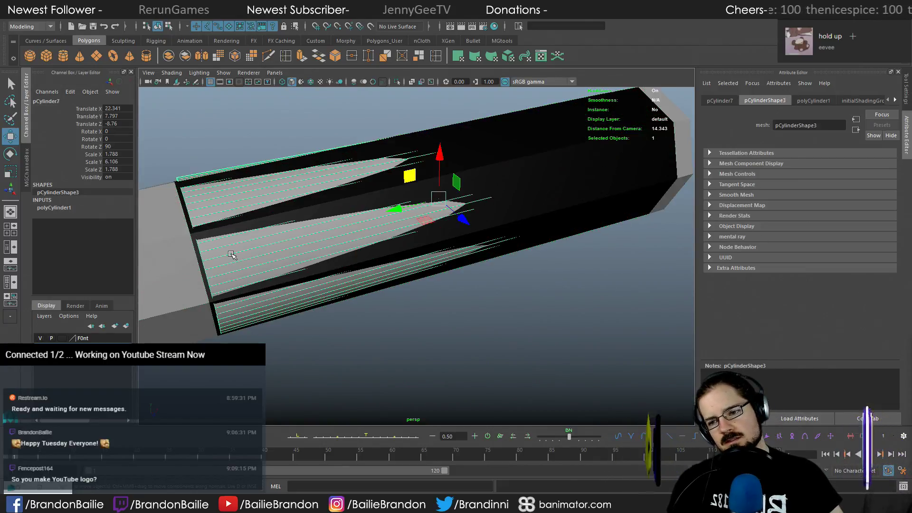
Select the faces of the cleaver's old faceted handle grip behind the bolster and delete them
left_click_drag(232, 255, 369, 248, "alt")
left_click(347, 183)
right_click_drag(347, 183, 347, 205)
left_click_drag(586, 267, 450, 232, "alt")
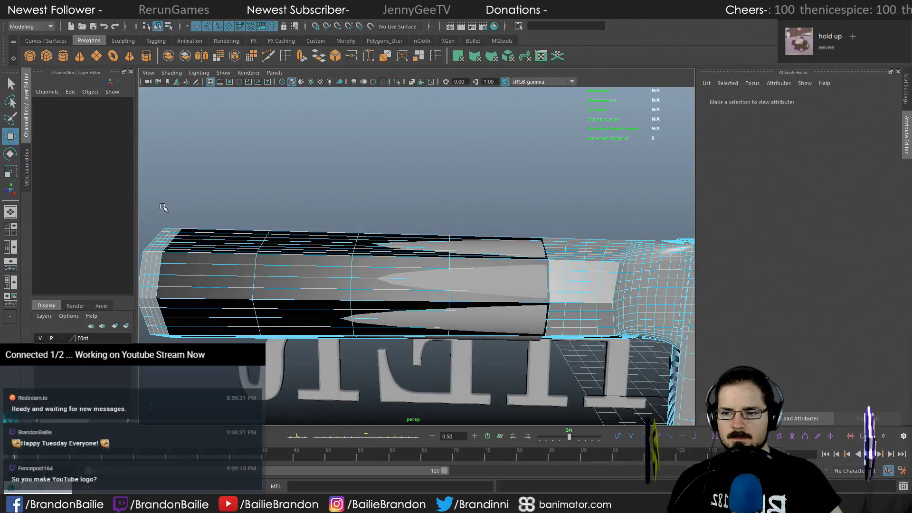
scroll(404, 336, "down", 3)
left_click_drag(252, 174, 451, 365)
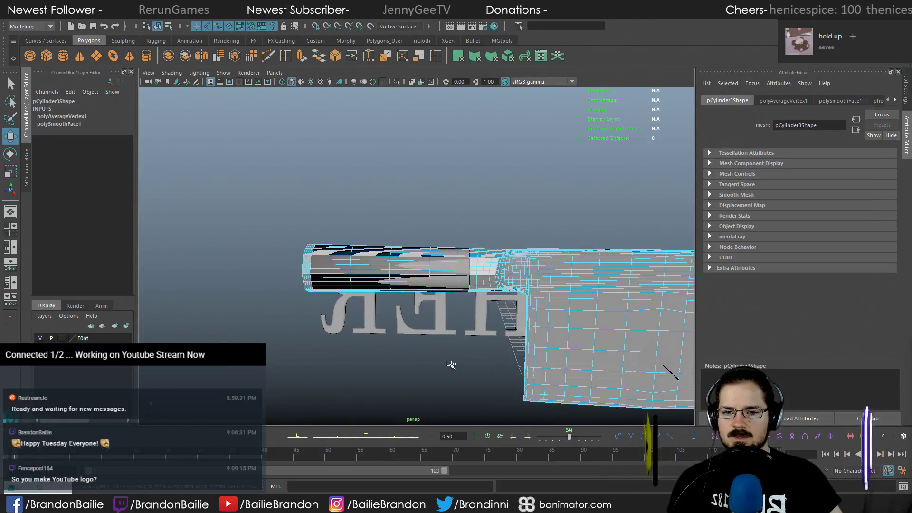
left_click_drag(235, 194, 456, 360)
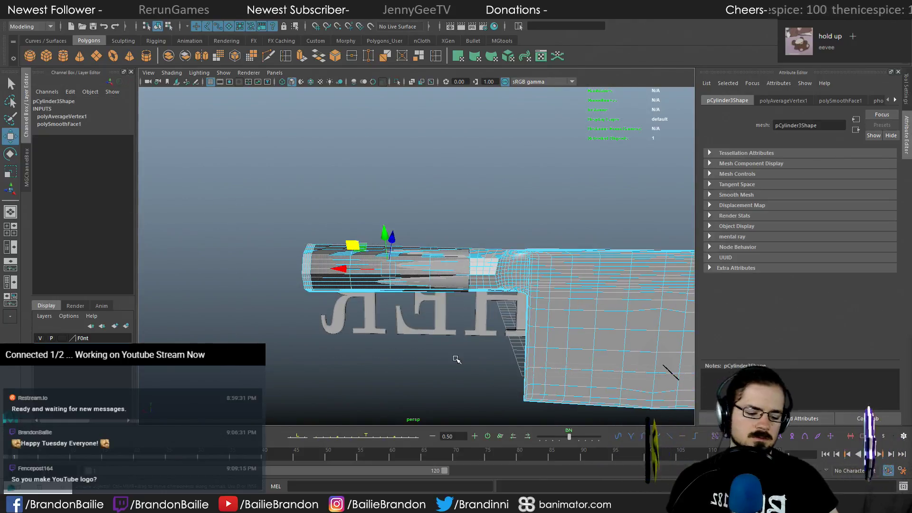
left_click(456, 359)
key("backslash")
Examine the joint between the new cylinder and the open end of the bolster from several sides
right_click_drag(260, 280, 413, 302, "alt")
left_click(412, 302)
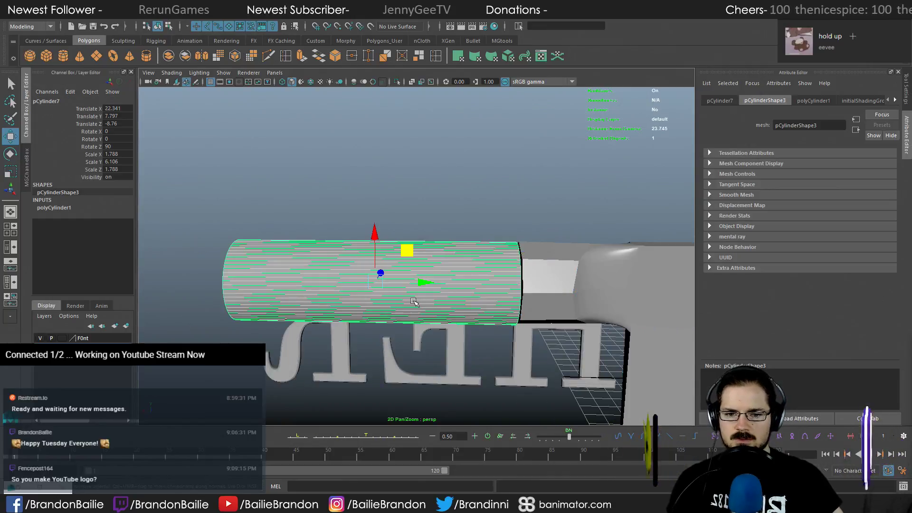
left_click_drag(413, 302, 497, 346, "alt")
left_click(547, 250)
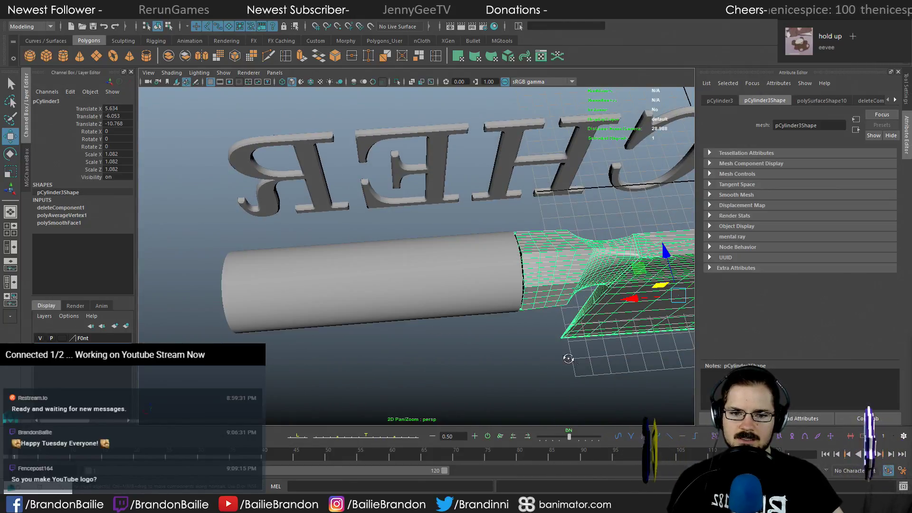
left_click_drag(568, 359, 510, 313, "alt")
left_click(542, 261)
left_click_drag(491, 363, 581, 362, "alt")
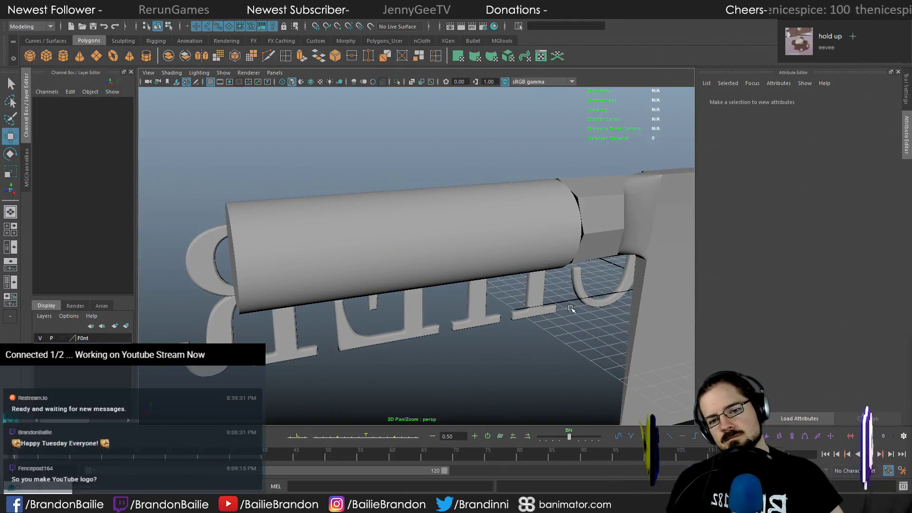
left_click(591, 262)
left_click_drag(592, 262, 593, 247, "alt")
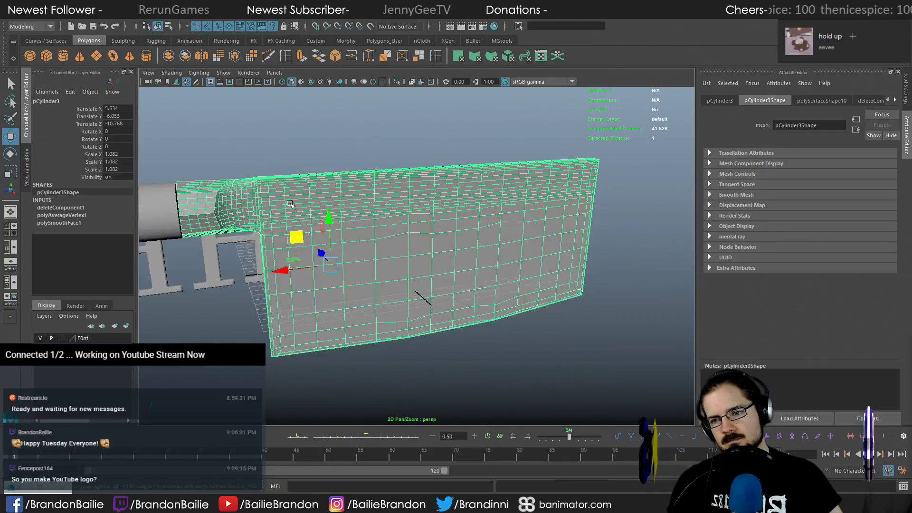
middle_click_drag(290, 205, 456, 256, "alt")
right_click_drag(456, 257, 499, 266, "alt")
left_click_drag(499, 266, 421, 281, "alt")
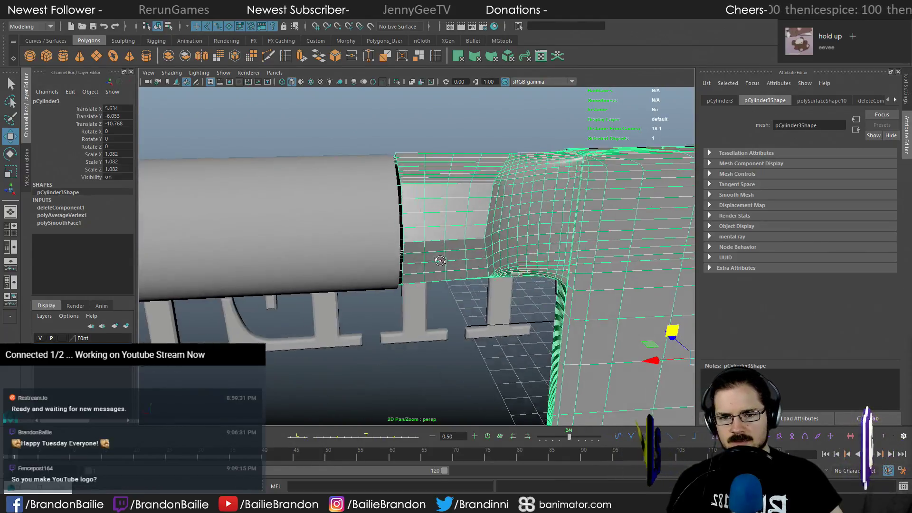
right_click_drag(421, 281, 501, 295, "alt")
middle_click_drag(501, 295, 518, 298, "alt")
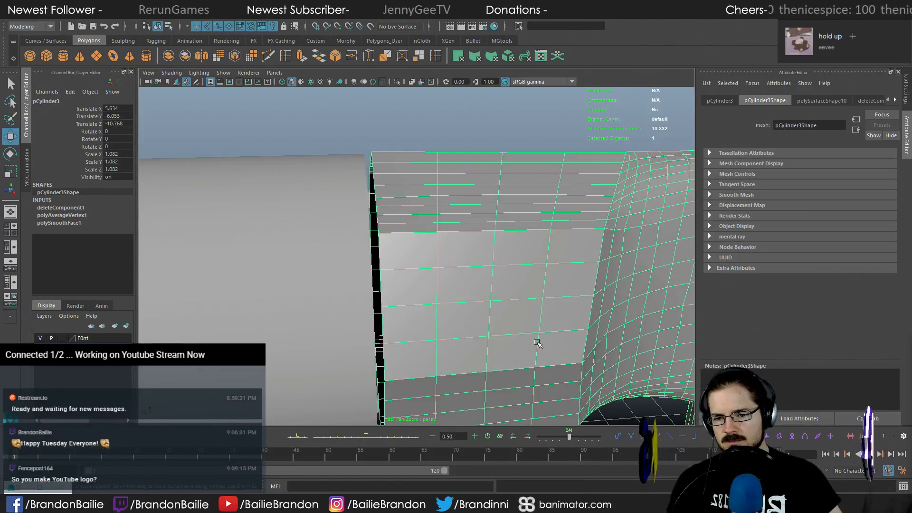
right_click_drag(537, 343, 329, 295, "alt")
left_click_drag(412, 302, 396, 244, "alt")
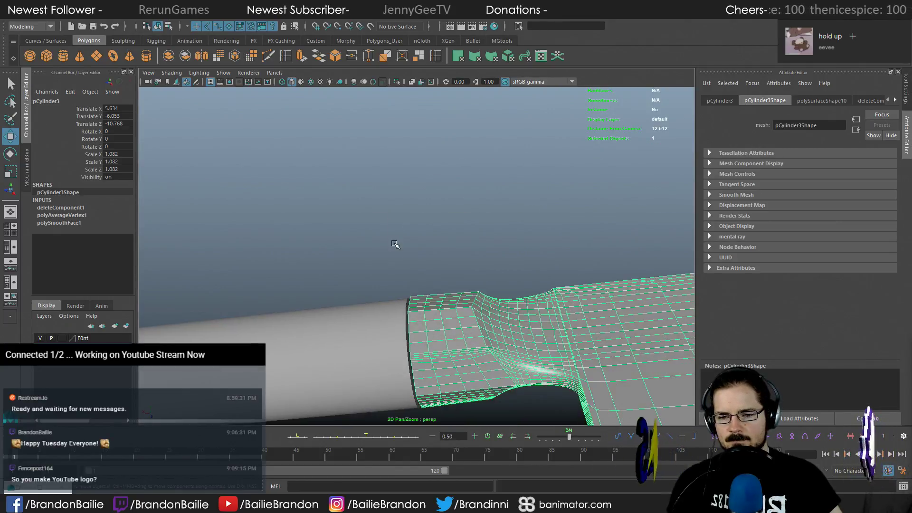
middle_click_drag(397, 244, 370, 219, "alt")
right_click_drag(369, 219, 482, 336, "alt")
left_click_drag(482, 335, 489, 184, "alt")
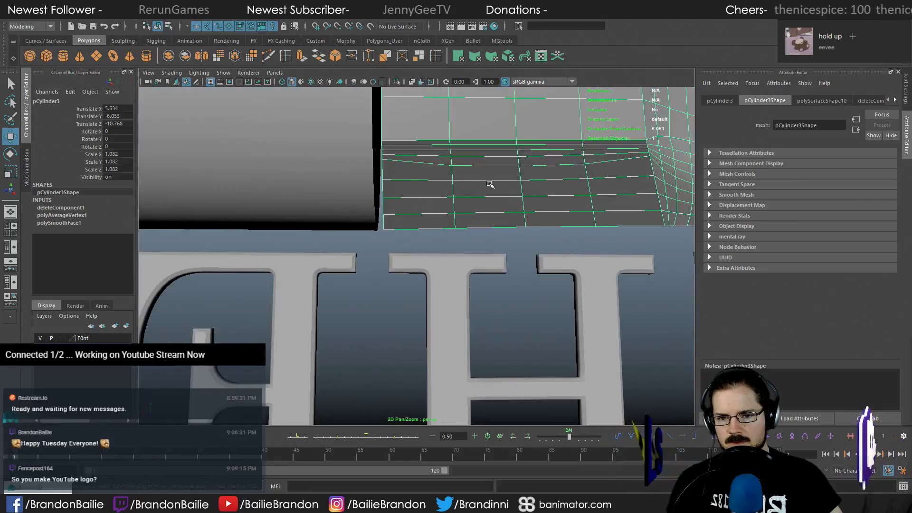
right_click_drag(490, 183, 432, 234, "alt")
left_click_drag(431, 234, 468, 278, "alt")
right_click_drag(468, 278, 456, 272, "alt")
middle_click_drag(456, 271, 472, 287, "alt")
right_click_drag(323, 257, 471, 288, "alt")
middle_click_drag(471, 288, 471, 299, "alt")
Select the cylinder together with the cleaver and switch both meshes to vertex mode
left_click(367, 162)
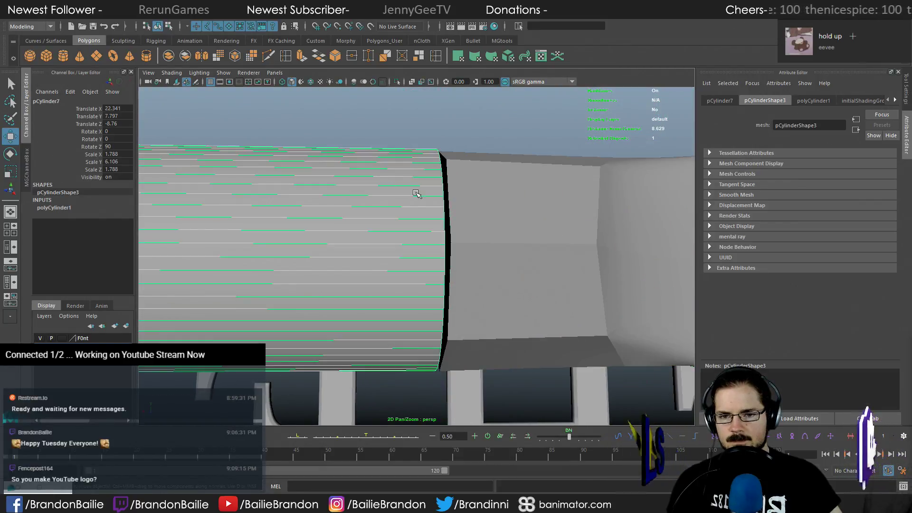
left_click(477, 196, "shift")
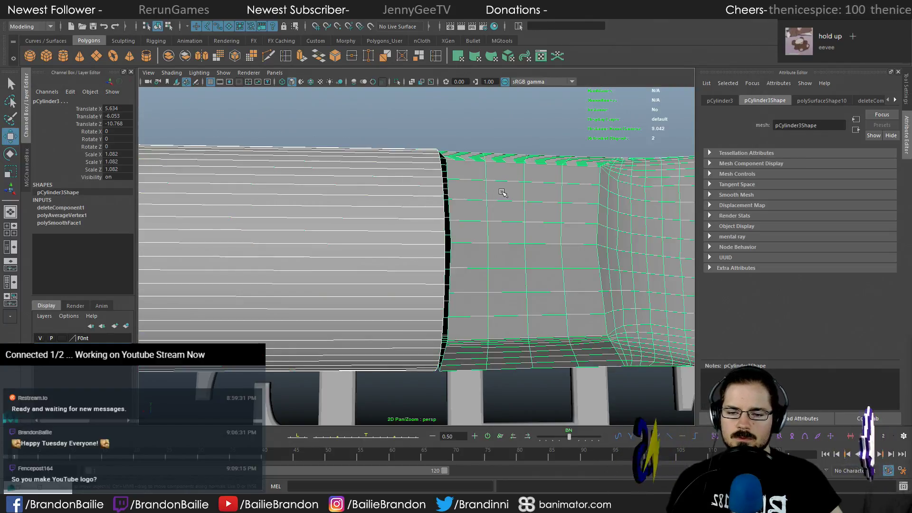
mouse_move(497, 193)
left_mouse_down("alt")
mouse_move(492, 211)
mouse_move(502, 207)
left_mouse_up("alt")
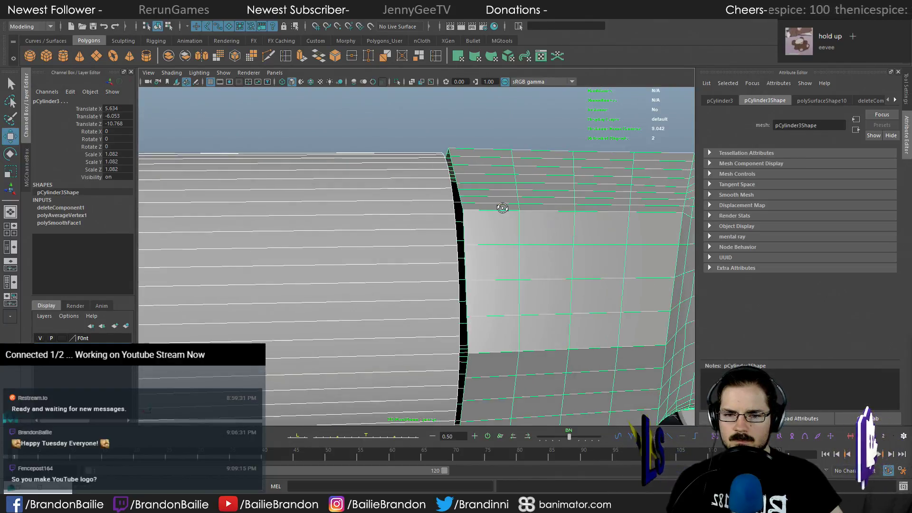
right_click_drag(449, 208, 464, 223, "alt")
left_click_drag(465, 224, 523, 246, "alt")
right_click_drag(523, 246, 363, 220, "alt")
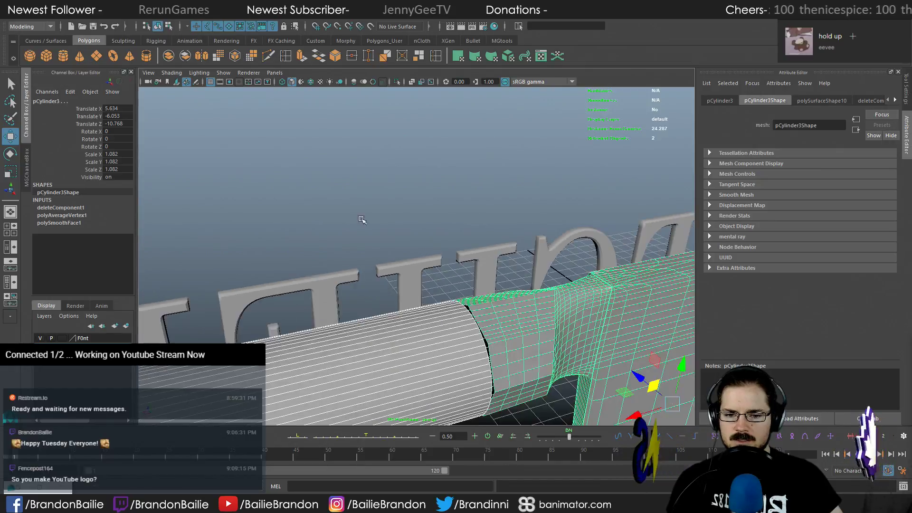
left_click_drag(363, 220, 424, 266, "alt")
right_click(435, 280)
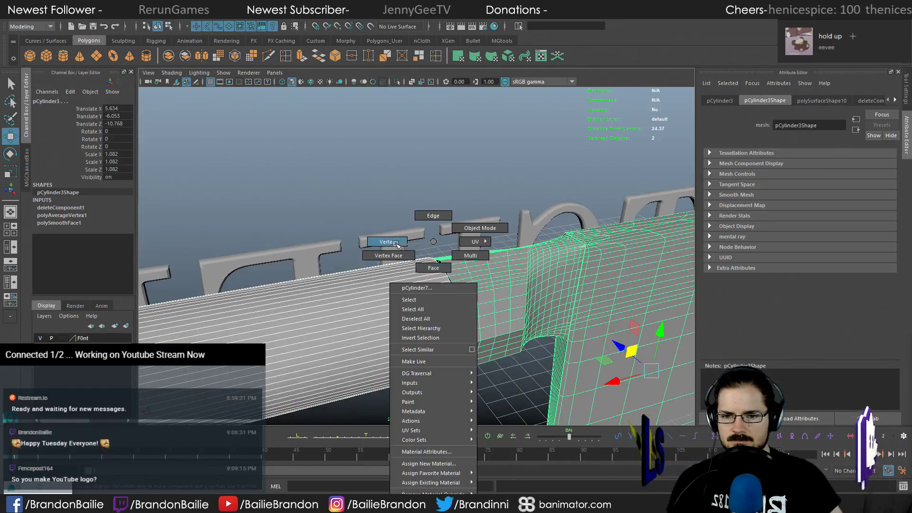
left_click(394, 243)
right_click(487, 274)
left_click(449, 244)
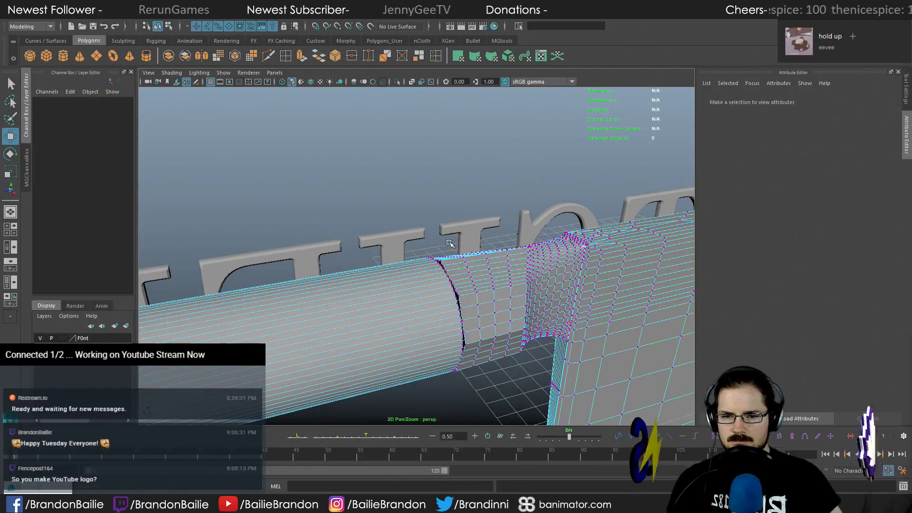
Select the end-cap faces of the new cylinder at the bolster joint and delete them, leaving that end open
left_click(447, 270)
key("f")
left_click_drag(447, 271, 560, 276, "alt")
right_click(483, 308)
left_click(481, 267)
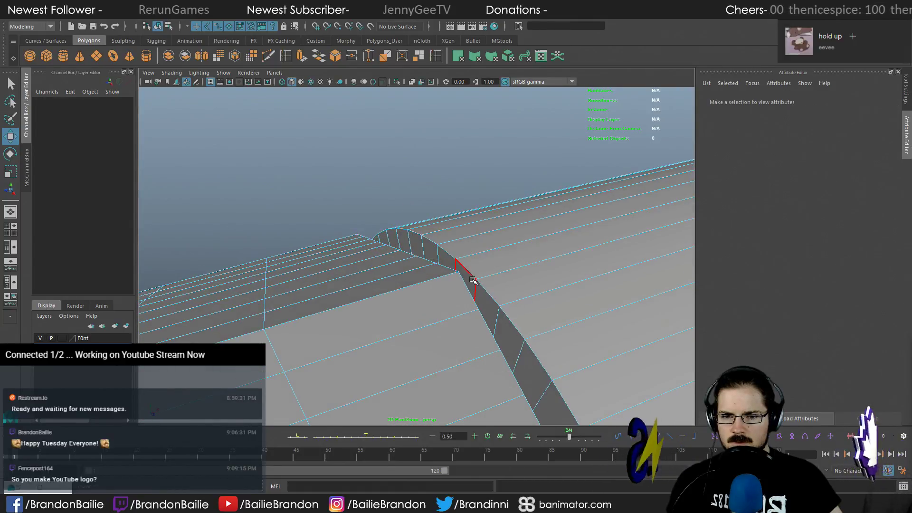
left_click(449, 257)
left_click_drag(452, 260, 485, 199, "alt")
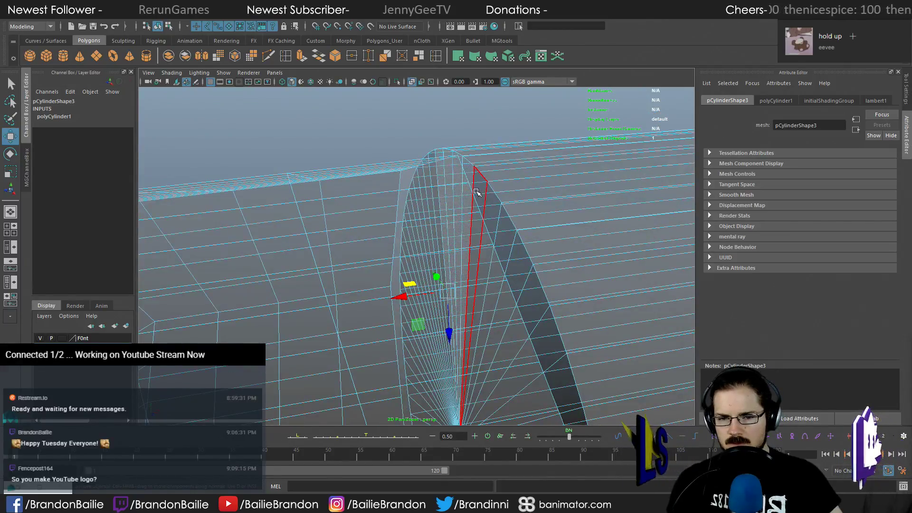
left_click_drag(575, 233, 458, 204, "alt")
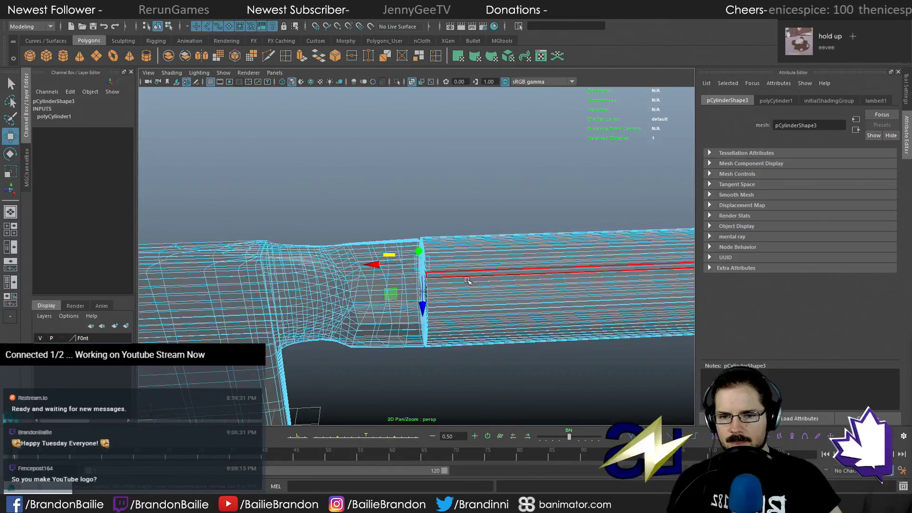
left_click(458, 204)
right_click_drag(377, 245, 401, 224)
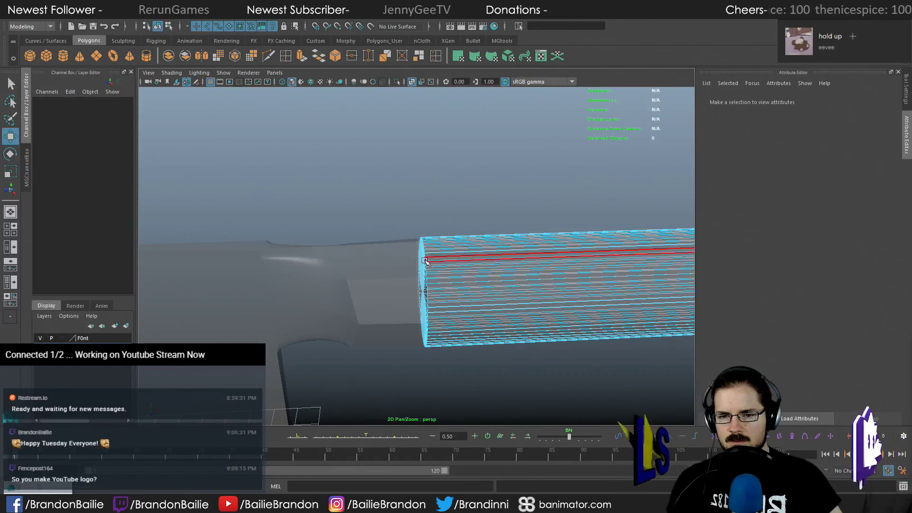
left_click_drag(401, 224, 439, 376)
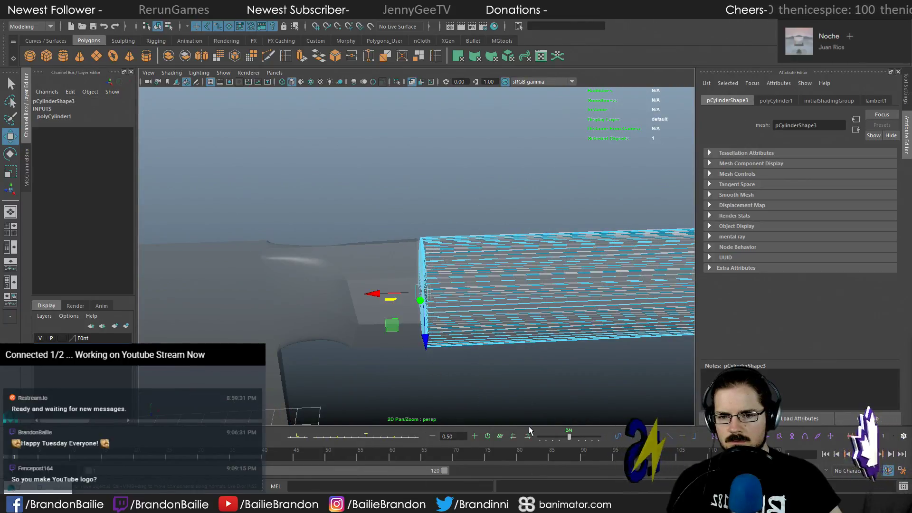
left_click_drag(481, 189, 550, 337, "alt")
left_click(551, 337)
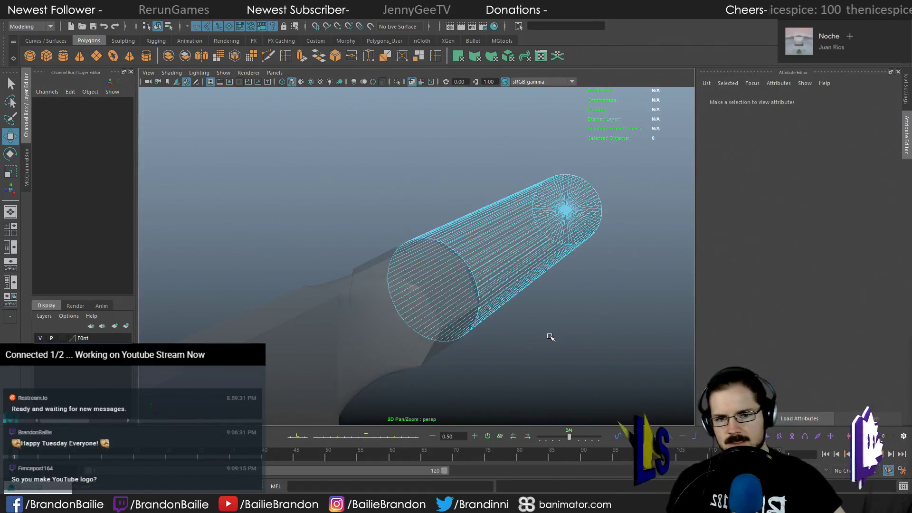
Show the vertices of both the cylinder and the cleaver and compare how they line up across the joint
left_click_drag(292, 286, 532, 285)
left_click(525, 223)
left_click_drag(526, 224, 485, 241, "alt")
right_click_drag(486, 237, 526, 218)
left_click_drag(515, 258, 449, 271, "alt")
left_click(511, 263)
left_click(298, 241, "shift")
right_click_drag(301, 235, 259, 232)
right_click_drag(453, 233, 400, 227)
left_click(399, 227)
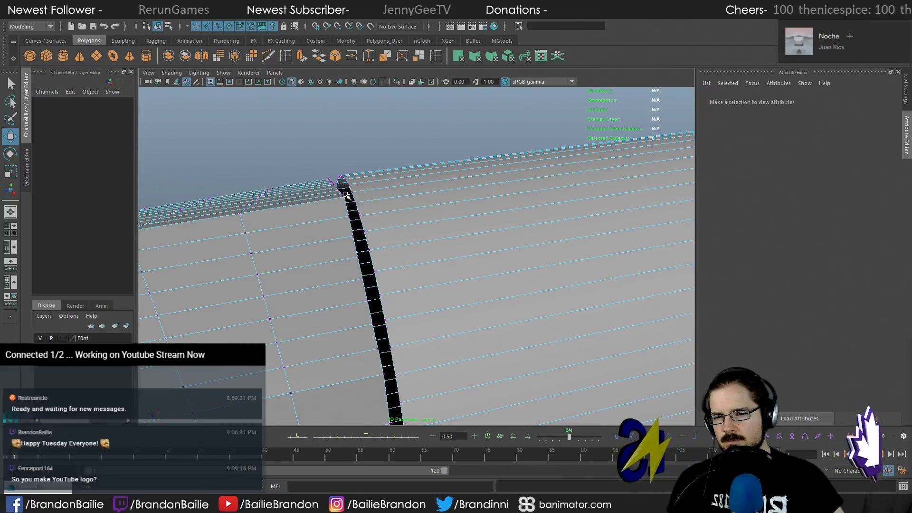
Combine the cylinder and the cleaver into one mesh and switch it to vertex mode
right_click_drag(403, 223, 453, 194)
left_click(398, 225)
left_click(331, 245, "shift")
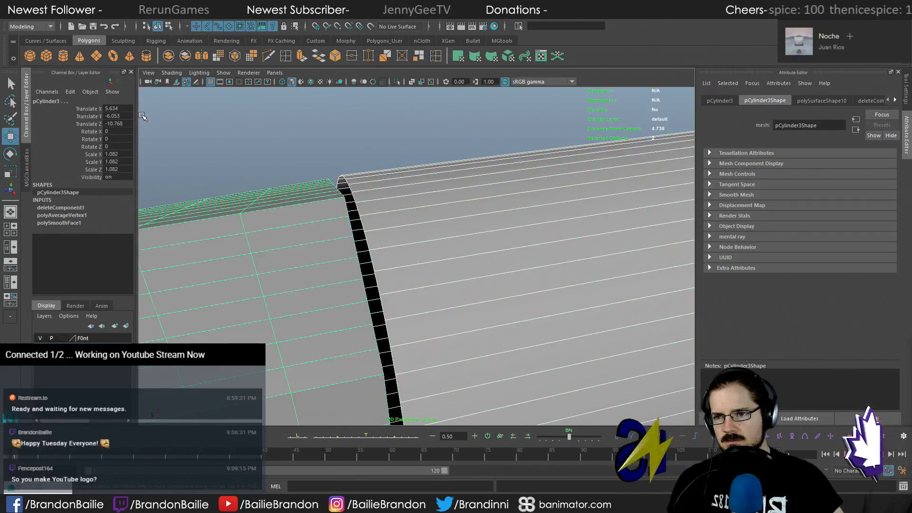
left_click(168, 56)
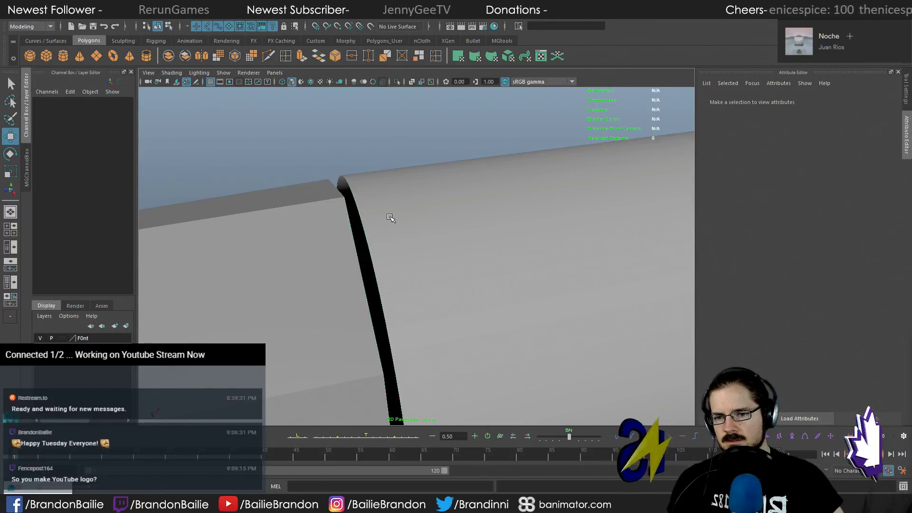
left_click(391, 217)
right_click_drag(391, 218, 352, 199)
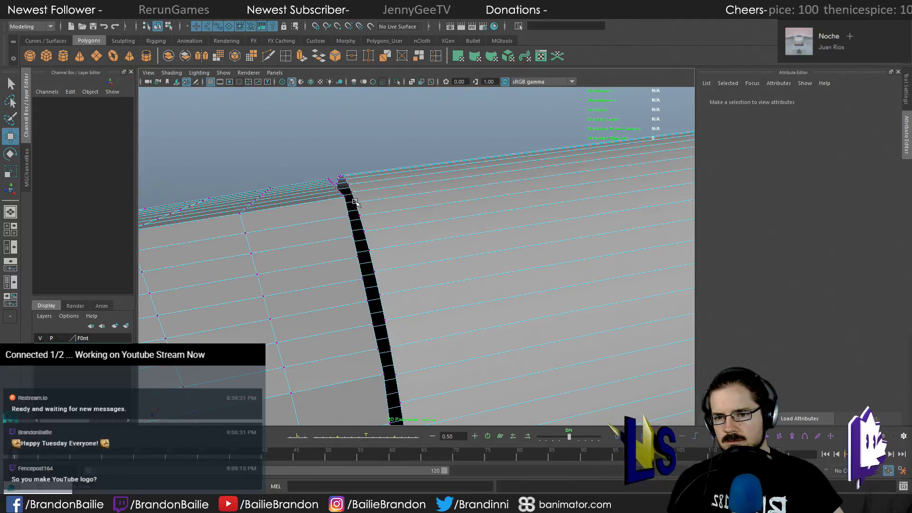
Try to merge the bolster's corner vertex with the facing cylinder rim vertex, and undo the merge
left_click(356, 203)
key("f")
left_click_drag(548, 275, 371, 236, "alt")
key("q")
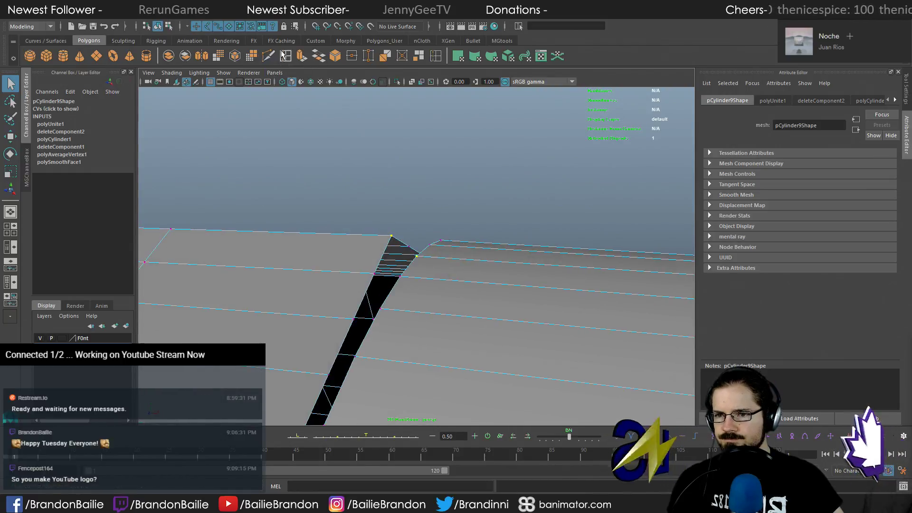
left_click(353, 56)
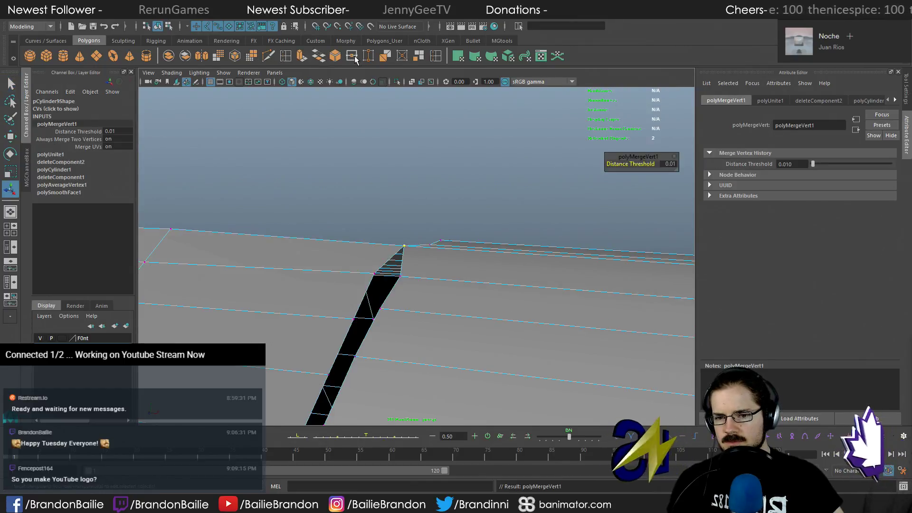
left_click_drag(380, 205, 387, 244, "alt")
key("ctrl+z")
left_click_drag(447, 286, 424, 281, "alt")
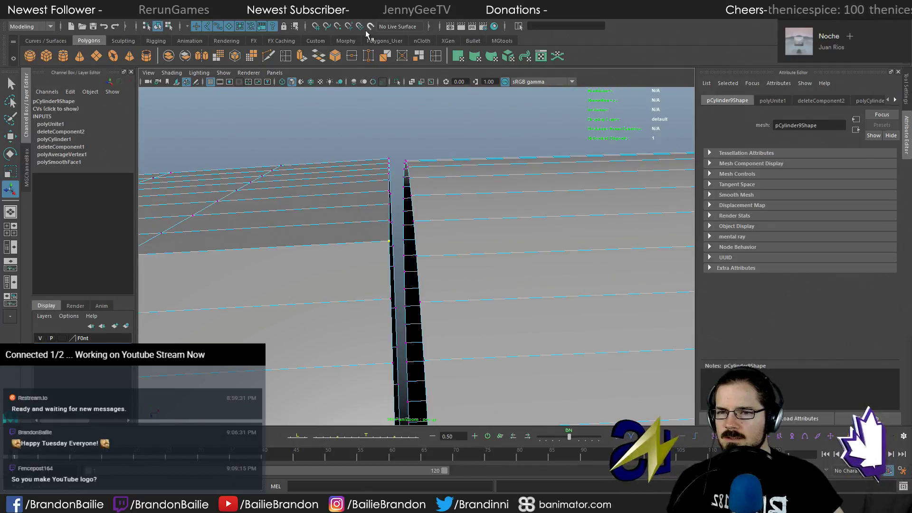
Switch off the Move tool's Component axis orientation for the selected bolster corner vertex
key("w")
left_click(381, 242)
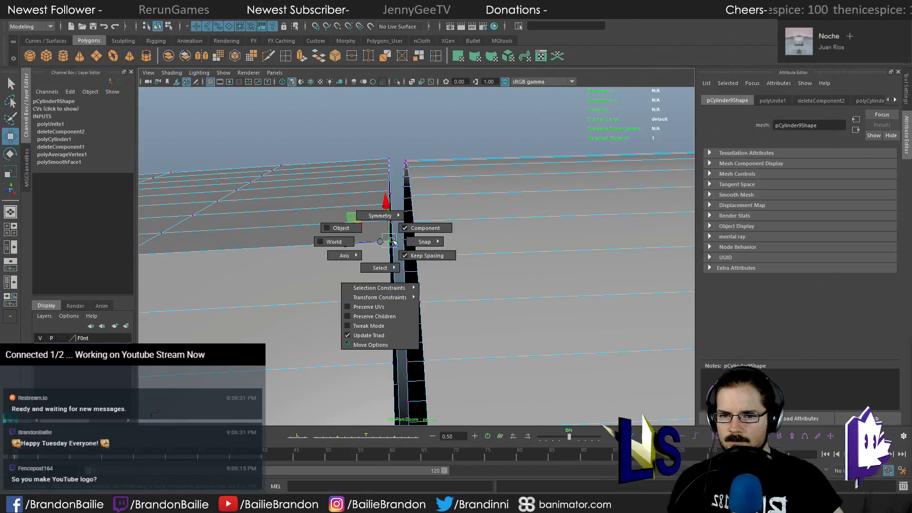
left_click(417, 226)
left_click(364, 224)
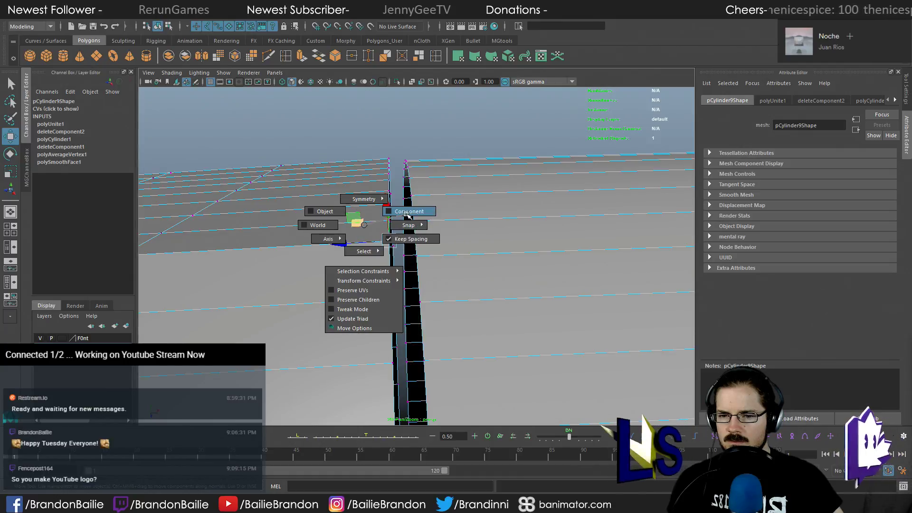
left_click(407, 213)
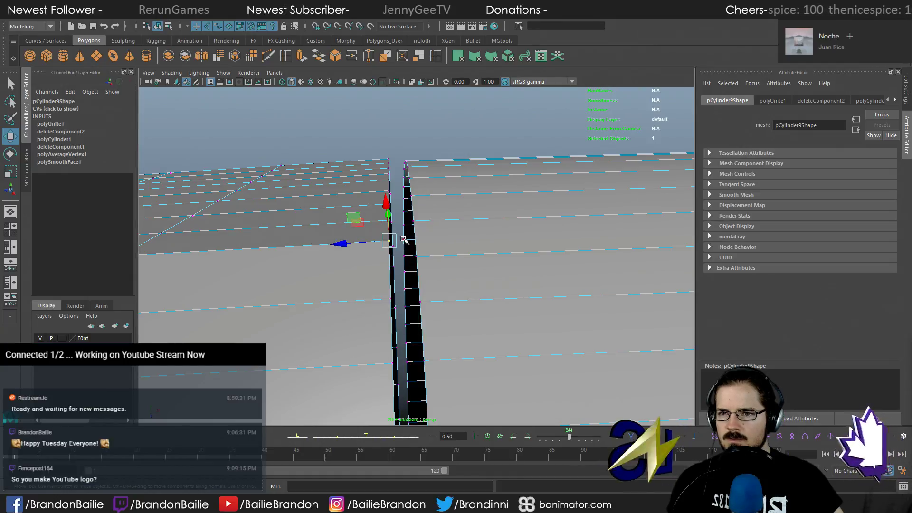
left_click_drag(348, 152, 317, 134)
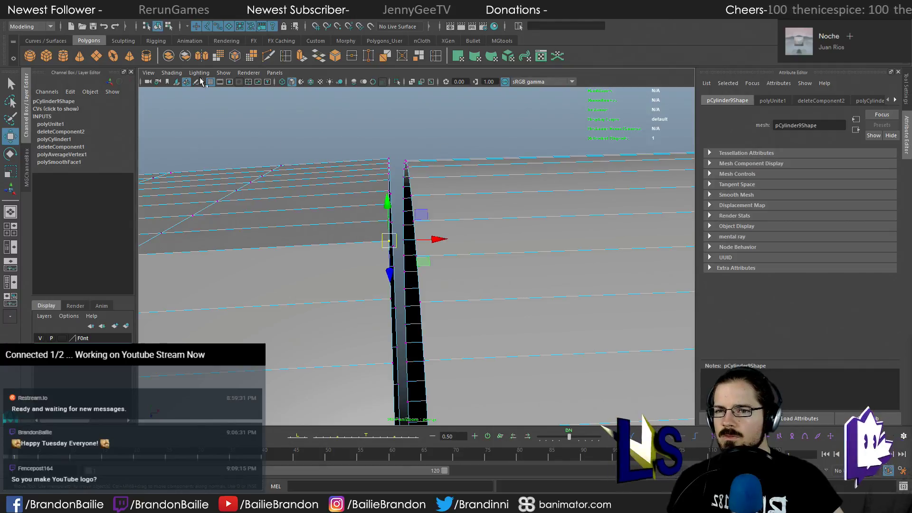
Snap the bolster's corner vertex onto the facing cylinder rim vertex and merge the two with a 0.01 distance threshold
left_click(340, 26)
left_click_drag(389, 220, 412, 254, "alt")
left_click_drag(494, 256, 462, 214, "alt")
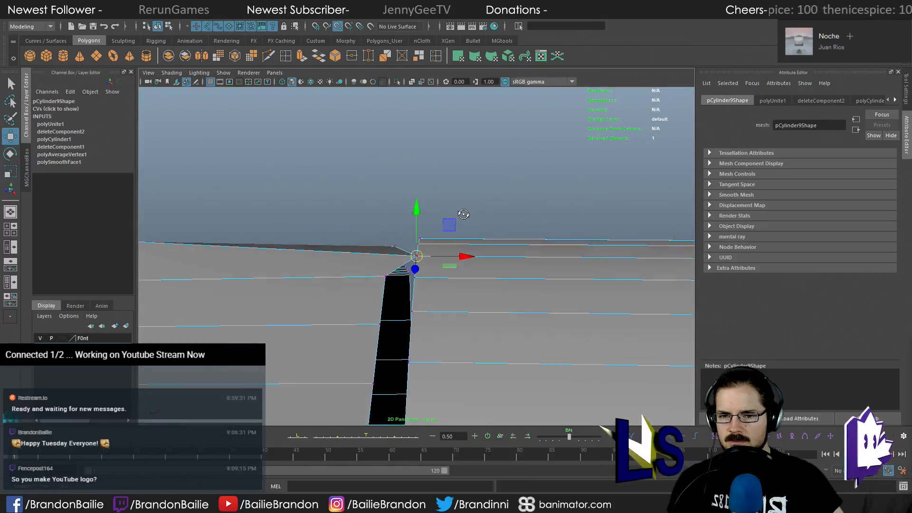
key("q")
right_click_drag(371, 223, 332, 241, "alt")
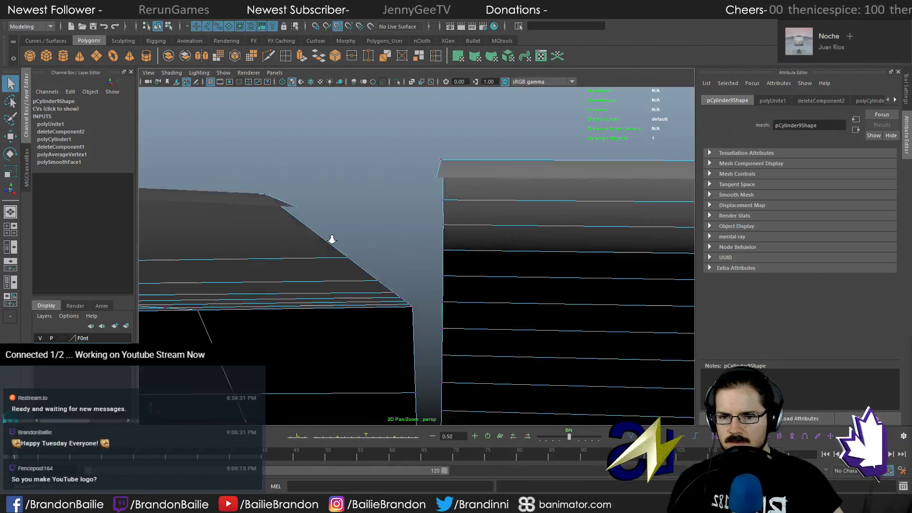
left_click_drag(332, 241, 421, 264, "alt")
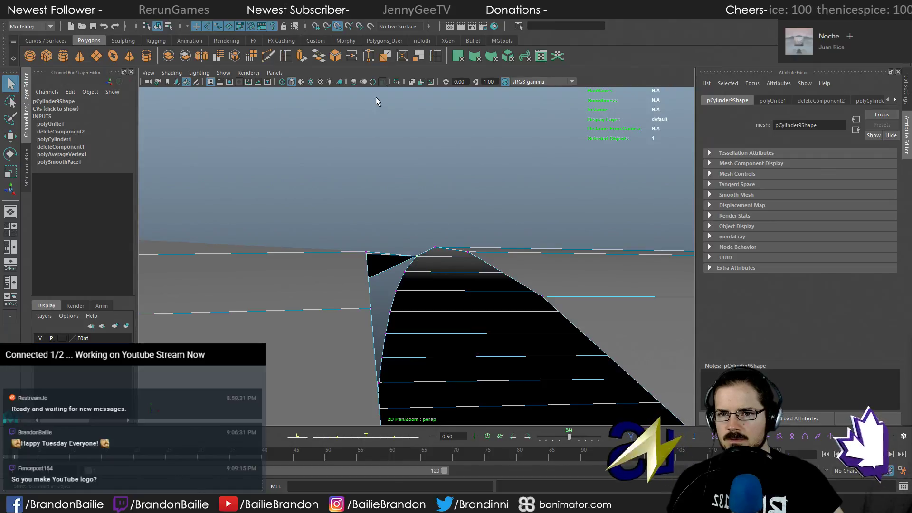
left_click(354, 57)
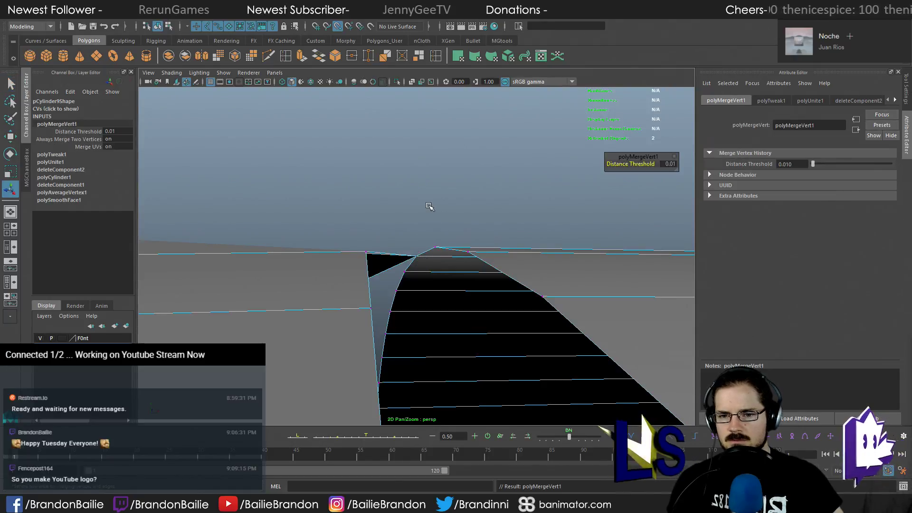
Pull the merged corner vertex with point snapping off to test the weld, undoing each move and re-enabling snapping
left_click(429, 206)
left_click_drag(404, 238, 375, 231)
key("w")
key("f")
left_click(338, 27)
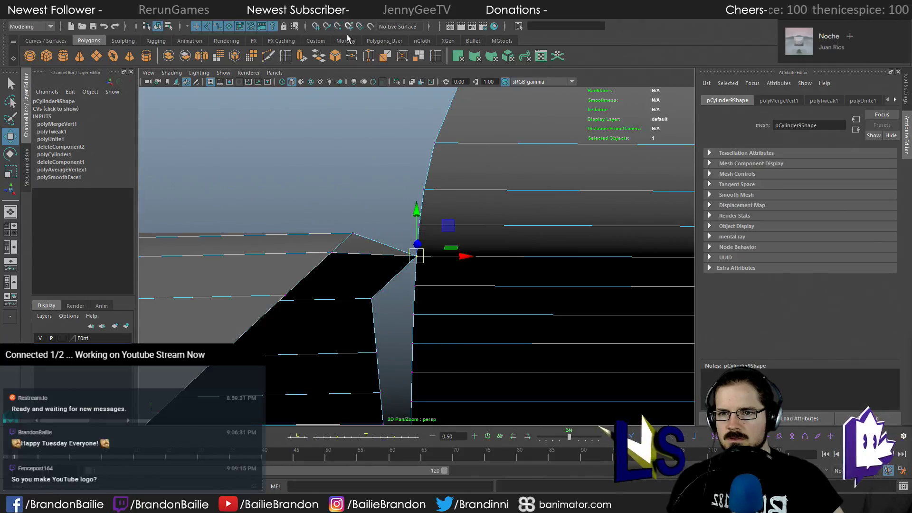
left_click_drag(416, 256, 399, 224)
key("ctrl+z")
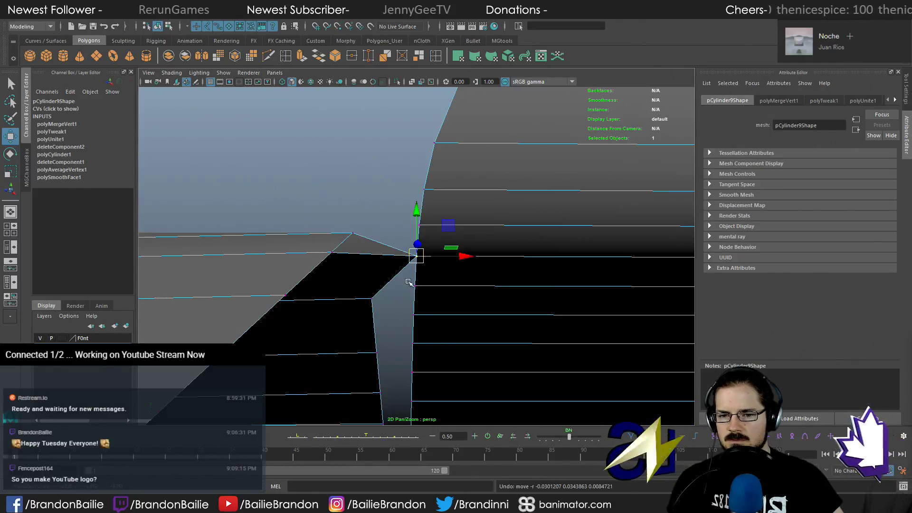
left_click(424, 261)
left_click(415, 257)
left_click_drag(418, 255, 387, 214)
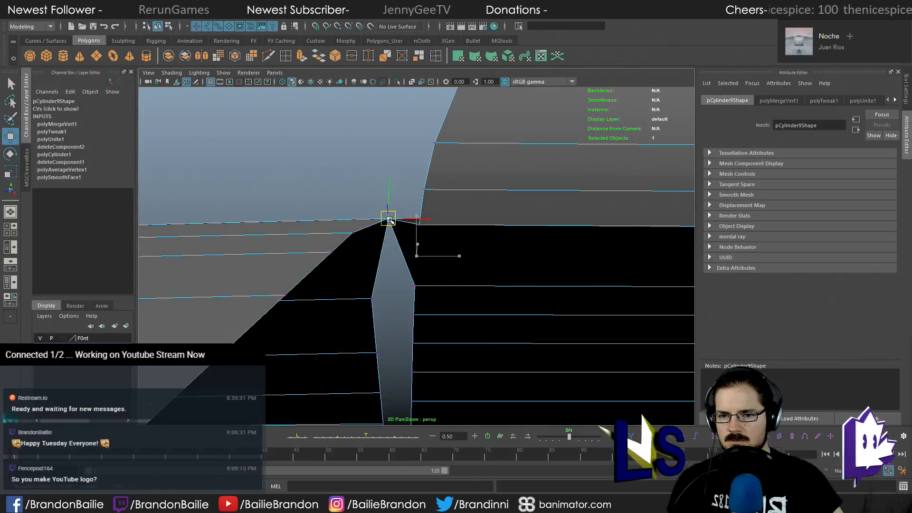
key("ctrl+z")
left_click(389, 201)
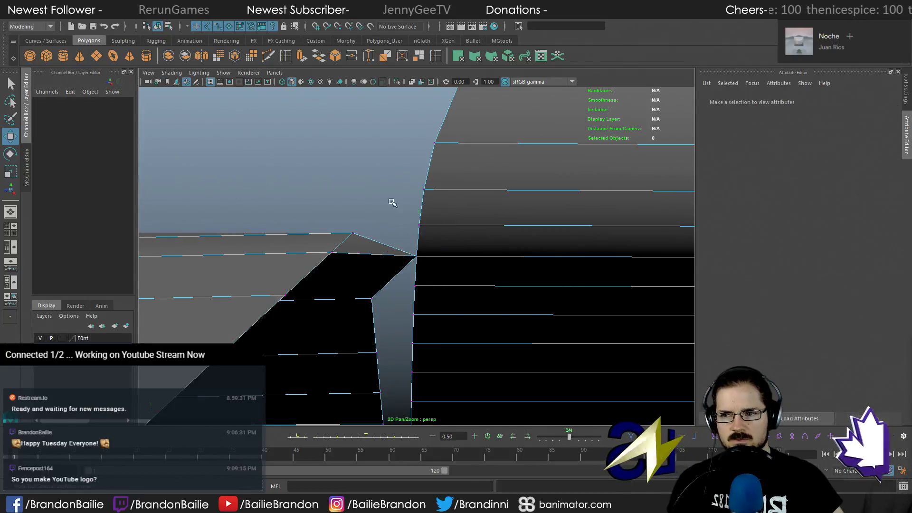
left_click(417, 255)
left_click_drag(418, 255, 407, 217)
key("ctrl+z")
middle_click_drag(407, 216, 407, 186, "alt")
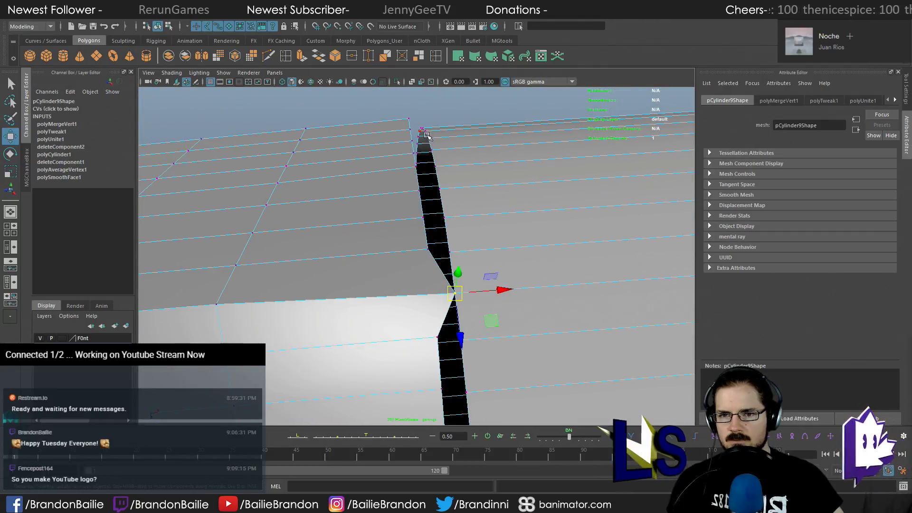
left_click(337, 26)
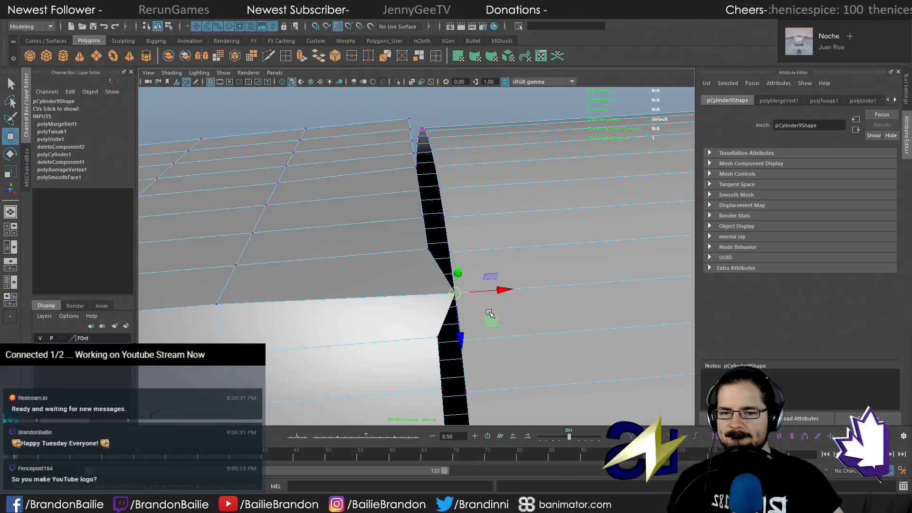
Try to merge the neighbouring pair of vertices across the seam without closing the gap, and undo it
left_click_drag(427, 228, 452, 251, "alt")
left_click_drag(375, 192, 425, 208, "alt")
key("q")
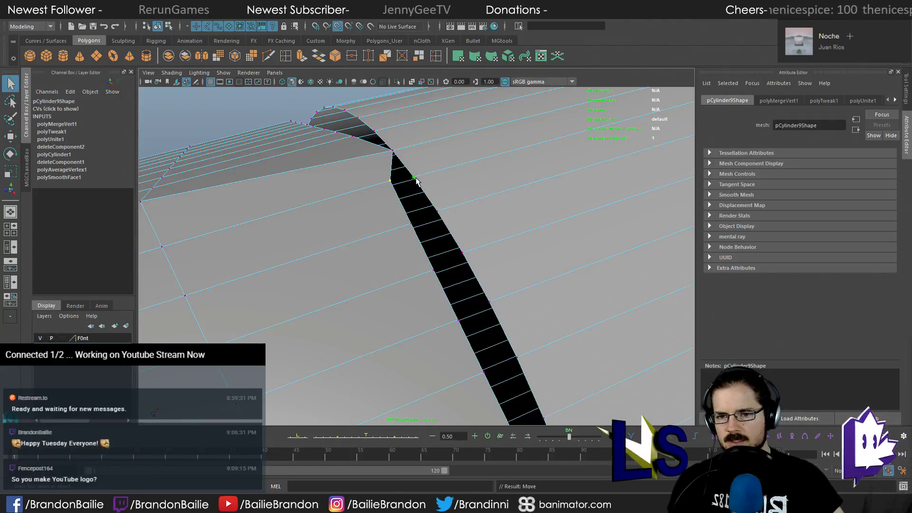
left_click(355, 56)
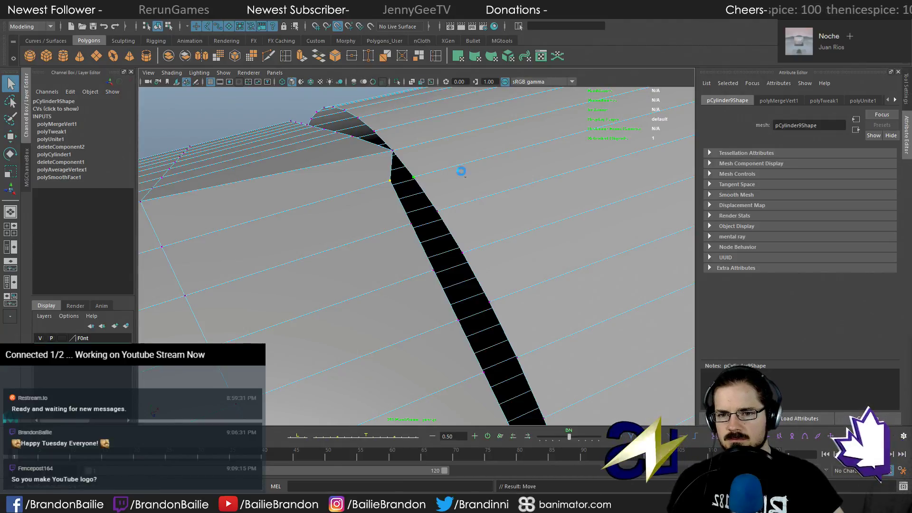
key("ctrl+z")
key("ctrl+z")
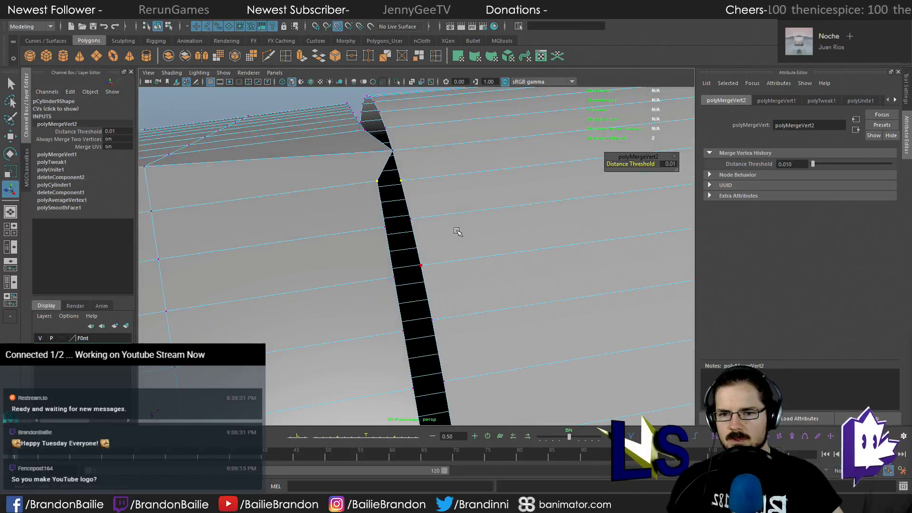
Snap the next bolster edge vertex onto its matching cylinder rim vertex and merge the overlapping pair
left_click_drag(430, 208, 404, 201, "alt")
left_click(362, 285)
left_click(335, 273)
left_click_drag(336, 274, 366, 199, "alt")
key("w")
left_click(359, 229)
left_click_drag(357, 230, 401, 227)
left_click_drag(426, 229, 405, 244, "alt")
key("q")
key("alt+x")
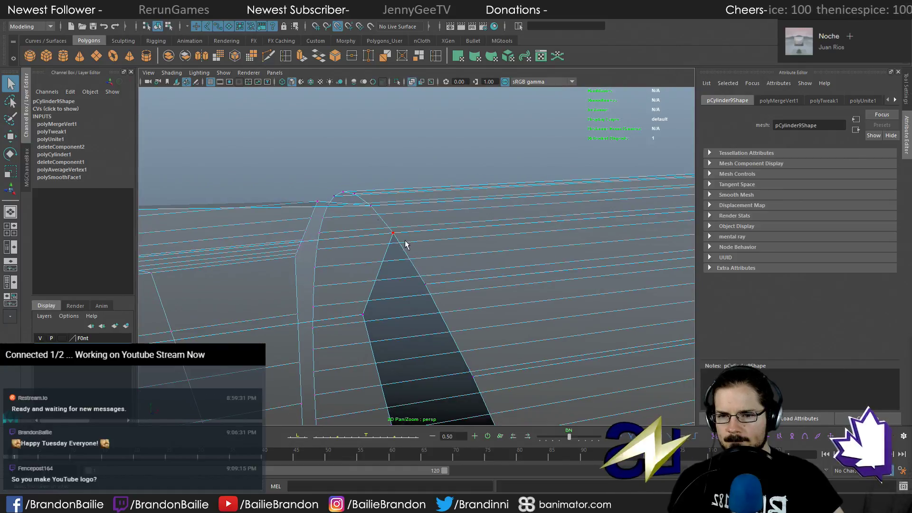
left_click(352, 56)
Test the second weld by pulling its merged vertex away from the rim with point snapping off
key("w")
left_click(396, 271)
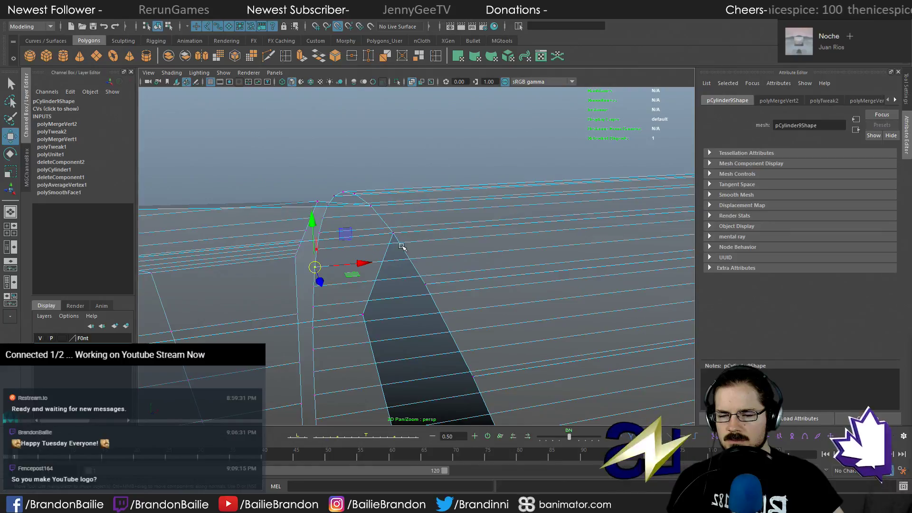
left_click(392, 231)
right_click(394, 232)
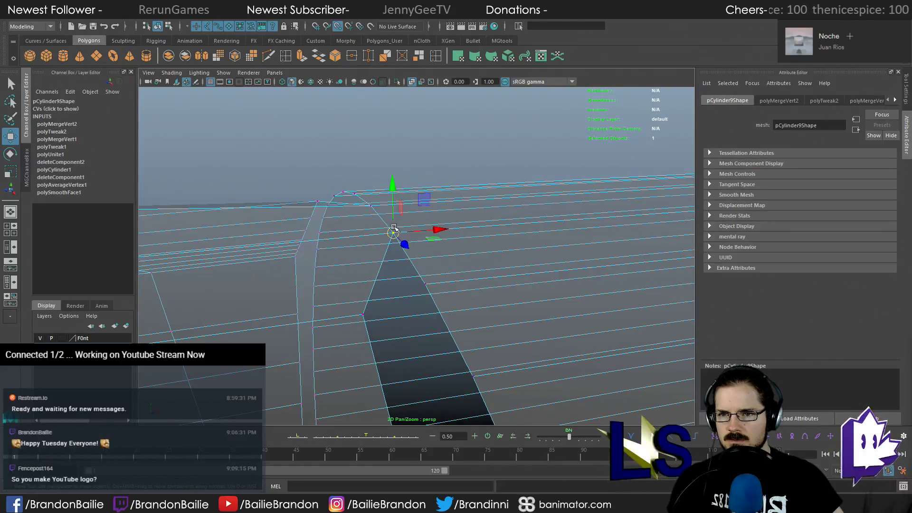
left_click(336, 28)
left_click_drag(394, 233, 346, 241)
Select the next bolster edge vertex below the second weld and turn point snapping back on
key("q")
left_click_drag(394, 294, 407, 248, "alt")
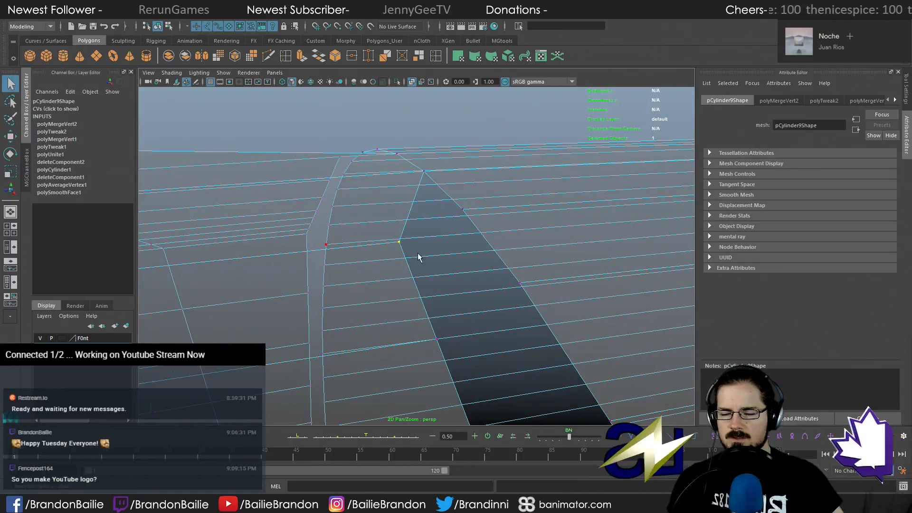
left_click(337, 27)
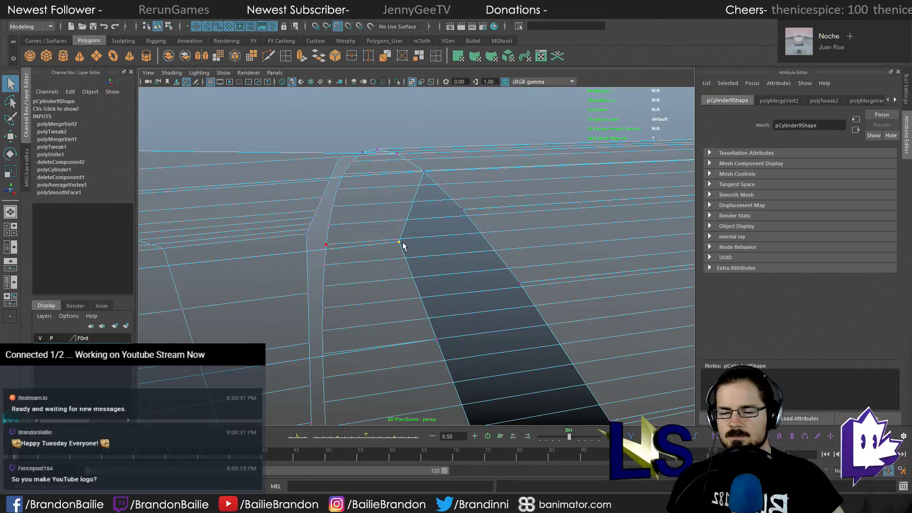
Inspect the open seam between bolster and cylinder from several angles with X-ray display off
key("w")
key("alt+x")
left_click_drag(462, 261, 458, 265, "alt")
right_click_drag(458, 265, 203, 205, "alt")
left_click_drag(463, 282, 410, 207, "alt")
left_click_drag(373, 263, 385, 247, "alt")
left_click_drag(399, 303, 425, 338, "alt")
right_click_drag(425, 339, 495, 309, "alt")
left_click_drag(421, 295, 416, 282, "alt")
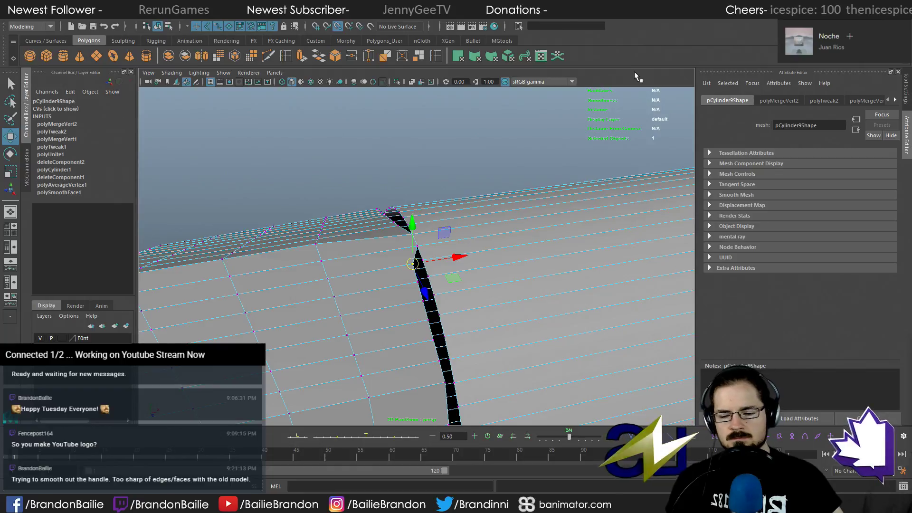
Snap the third bolster edge vertex onto its cylinder rim vertex, merge the overlapping pair and turn X-ray display back on
right_click_drag(359, 220, 475, 222, "alt")
left_click_drag(475, 222, 522, 214, "alt")
key("q")
key("w")
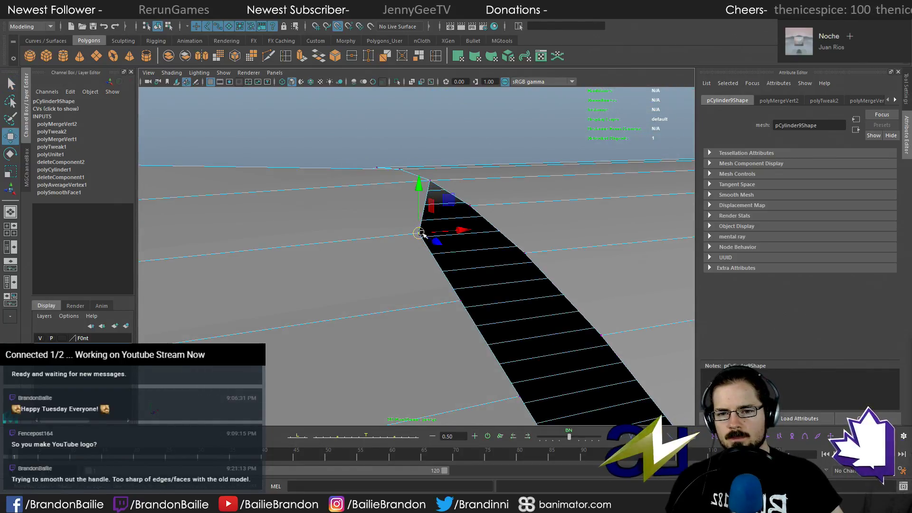
left_click_drag(422, 236, 472, 208)
key("q")
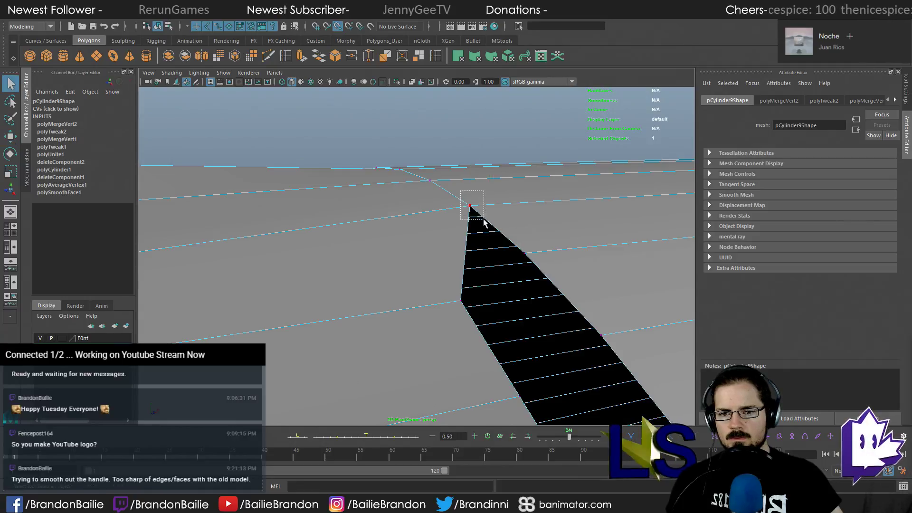
key("g")
left_click_drag(511, 260, 469, 257, "alt")
key("alt+x")
middle_click_drag(474, 267, 451, 241, "alt")
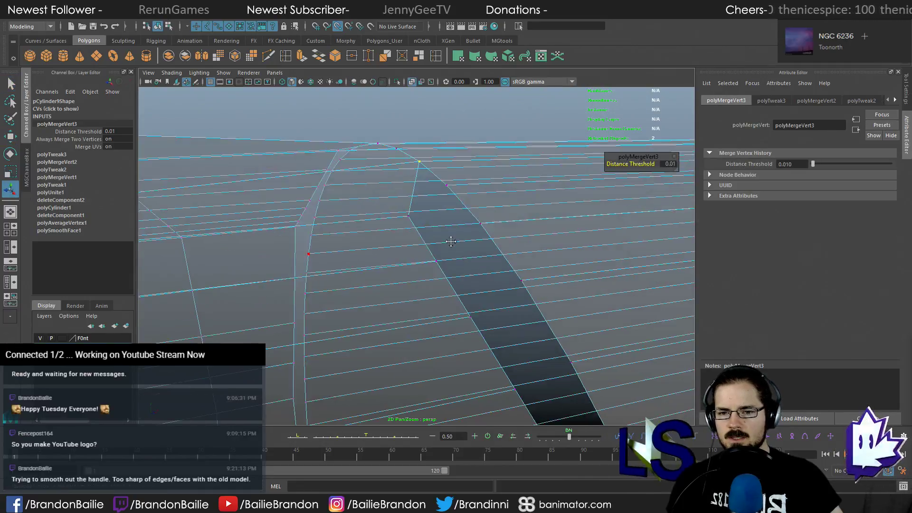
Try to snap the following bolster edge vertices onto the cylinder rim without merging each pair, and undo the moves
left_click(410, 218)
left_click_drag(430, 224, 462, 196, "alt")
left_click(423, 217)
key("w")
left_click_drag(437, 254, 498, 228)
left_click_drag(470, 307, 545, 286)
scroll(513, 310, "down", 3)
middle_click_drag(511, 311, 499, 279, "alt")
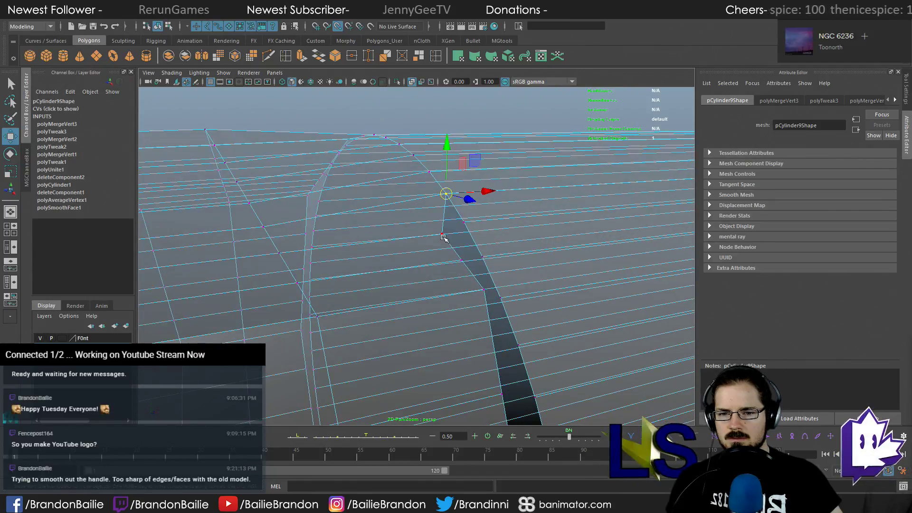
left_click_drag(443, 214, 446, 236, "alt")
key("ctrl+z")
key("ctrl+z")
key("ctrl+z")
key("ctrl+z")
key("ctrl+z")
key("ctrl+z")
key("ctrl+z")
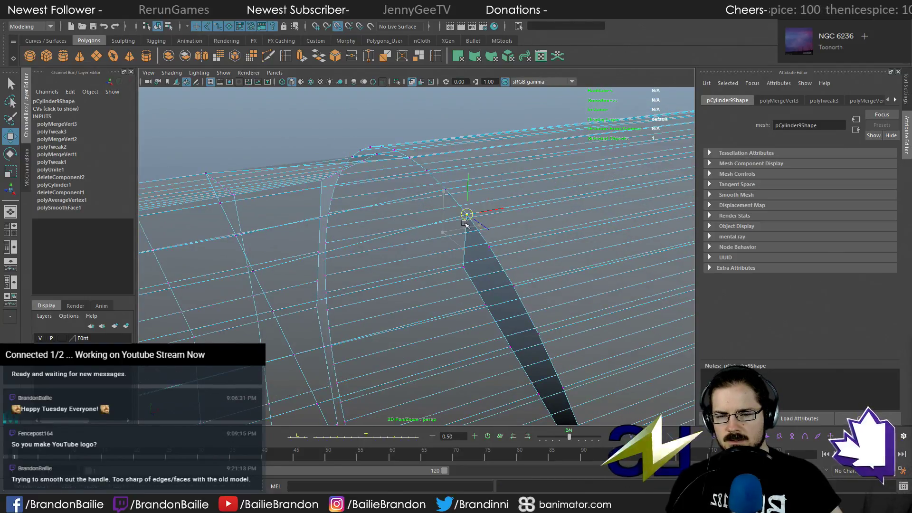
Merge the fourth snapped vertex pair on the rim, and snap and merge the bolster vertex directly below it
key("q")
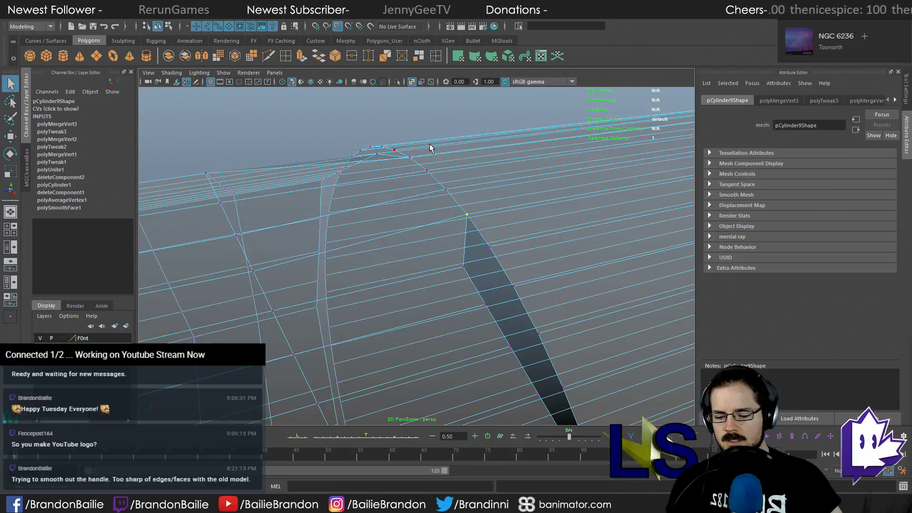
key("y")
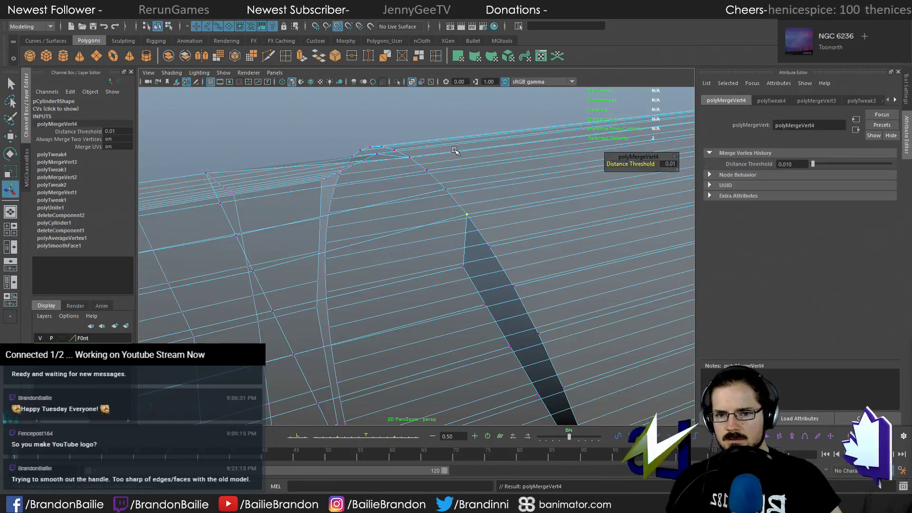
left_click_drag(456, 261, 464, 269)
key("w")
left_click(490, 247)
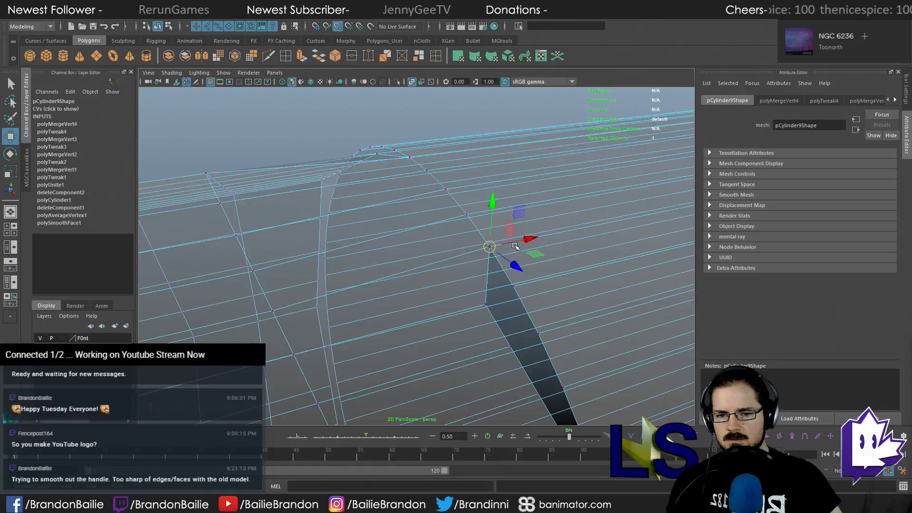
key("y")
Snap the sixth and seventh bolster edge vertices onto their matching cylinder rim vertices and merge each overlapping pair
left_click_drag(495, 260, 499, 229, "alt")
key("w")
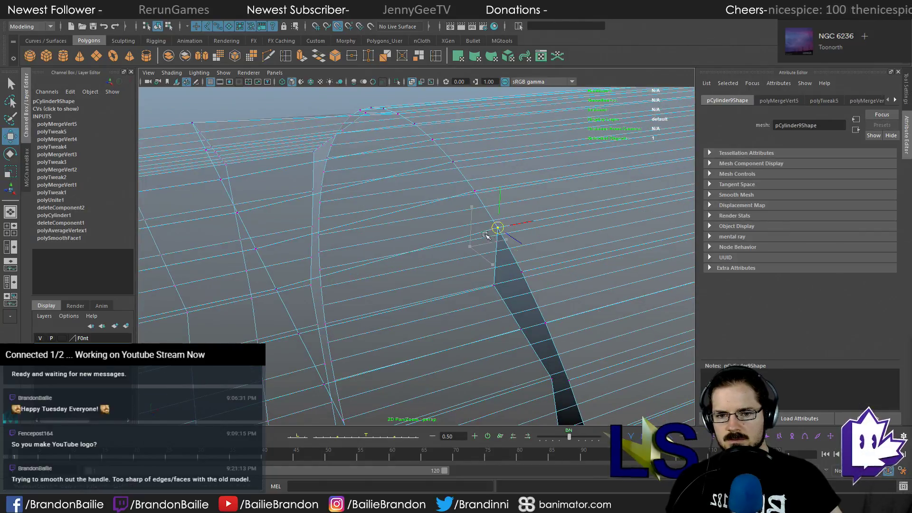
key("q")
key("y")
left_click_drag(494, 285, 495, 234)
key("w")
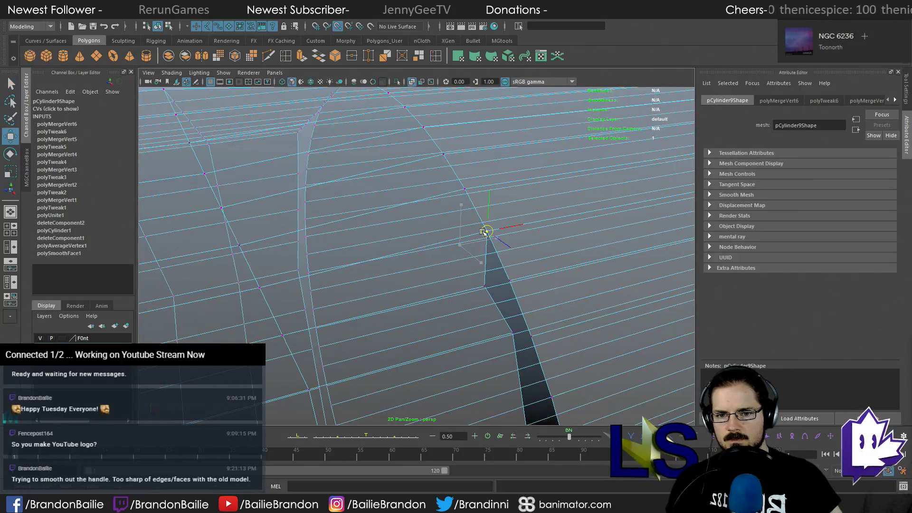
key("y")
Continue down the seam by snapping the eighth and ninth bolster vertices onto the rim and merging each pair
left_click_drag(485, 286, 475, 190)
key("w")
key("y")
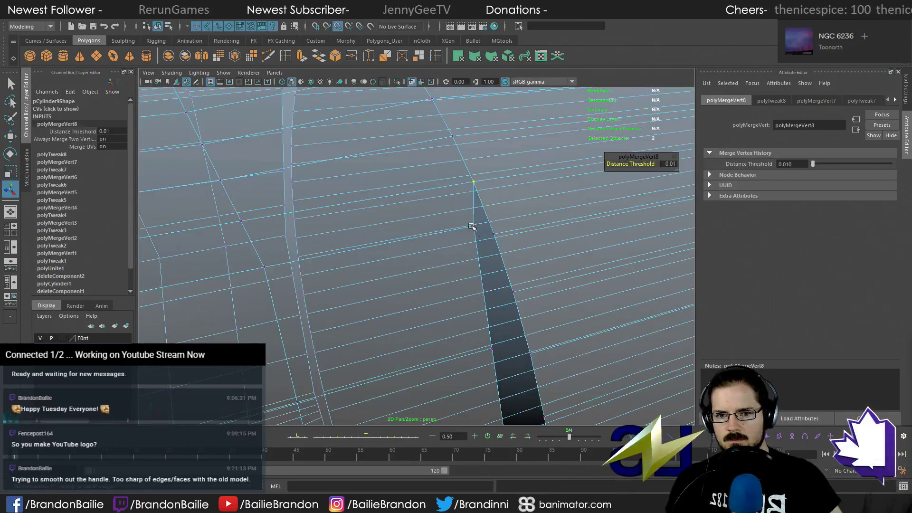
key("w")
left_click_drag(473, 227, 511, 233)
key("y")
Undo the tenth vertex's snap to the adjacent rim vertex and snap it one rim vertex further down instead
key("w")
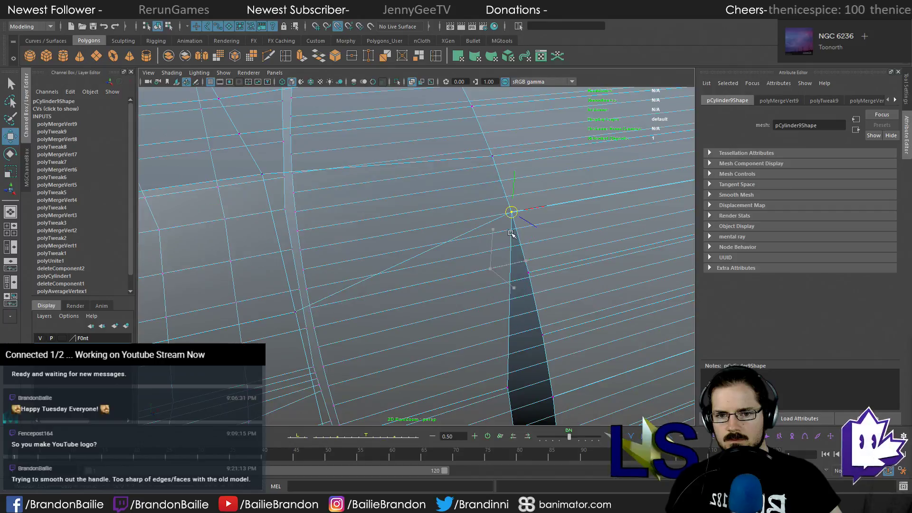
key("ctrl+z")
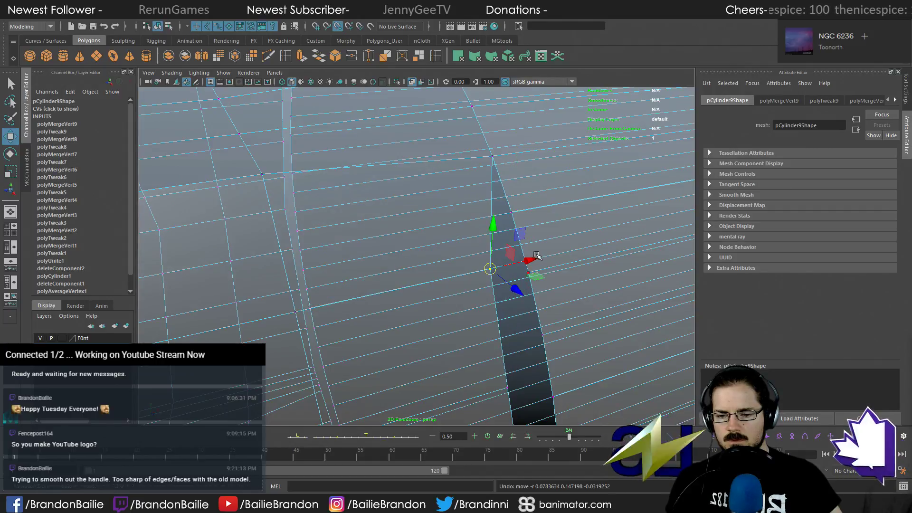
left_click_drag(537, 256, 533, 281, "alt")
key("q")
key("w")
key("q")
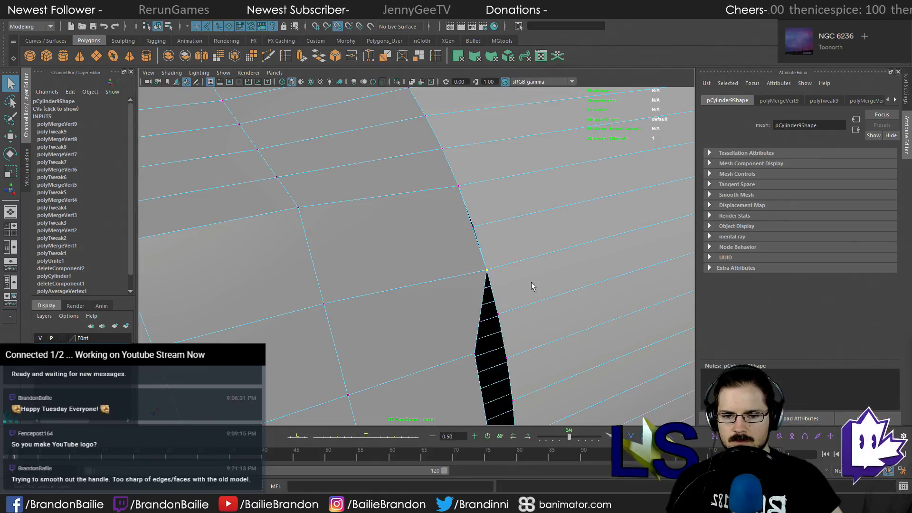
Examine the skipped rim vertex and the remaining gap along the handle seam from several angles
left_click_drag(531, 281, 522, 279, "alt")
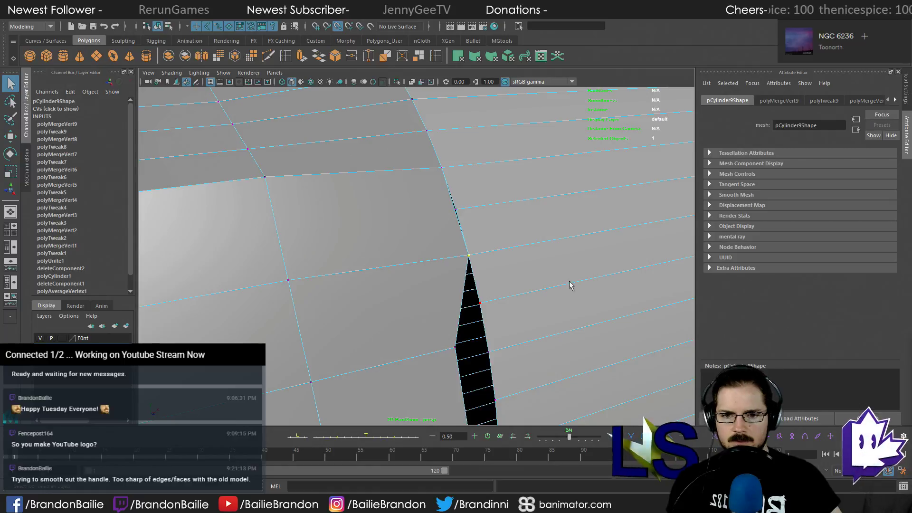
left_click_drag(545, 280, 320, 242, "alt")
right_click_drag(320, 241, 435, 273, "alt")
middle_click_drag(435, 273, 440, 271, "alt")
left_click_drag(439, 272, 541, 312, "alt")
right_click_drag(542, 312, 506, 310, "alt")
left_click_drag(506, 310, 412, 298, "alt")
right_click_drag(412, 298, 519, 328, "alt")
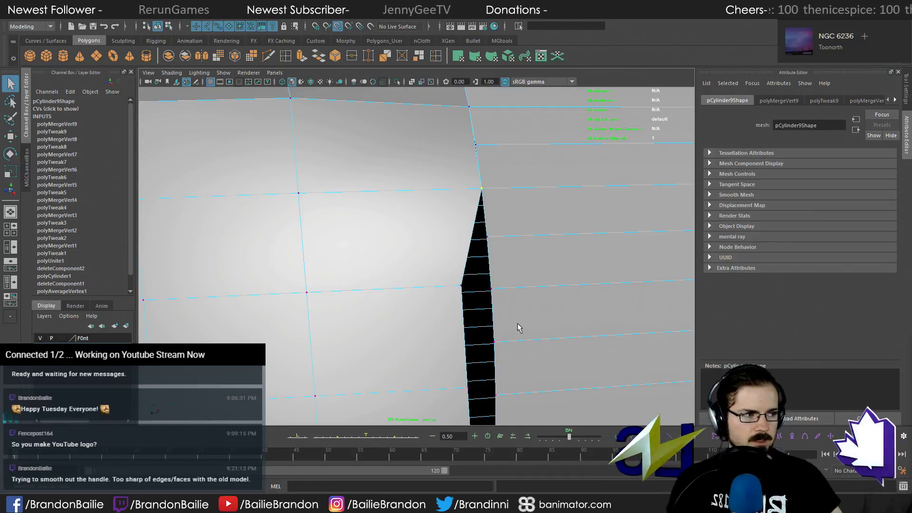
Try moving the snapped seam vertex away from the rim, and undo the move
left_click_drag(461, 307, 482, 287, "alt")
key("w")
left_click_drag(567, 196, 461, 204)
key("ctrl+z")
Merge the vertex pair below the skipped rim vertex, and snap and merge the next bolster vertex on the rim
left_click_drag(529, 231, 453, 262, "alt")
key("q")
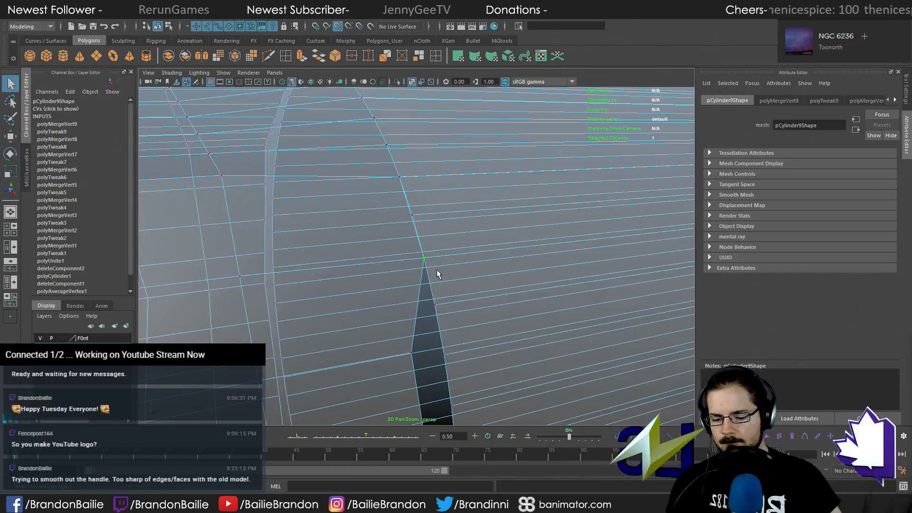
right_click_drag(438, 274, 426, 284, "shift")
left_click(415, 283)
key("w")
mouse_move(419, 283)
left_mouse_down()
mouse_move(463, 290)
mouse_move(430, 278)
mouse_move(448, 279)
left_mouse_up()
key("q")
key("y")
Weld the next two bolster edge vertices down the seam to their cylinder rim vertices
left_click(429, 282)
key("w")
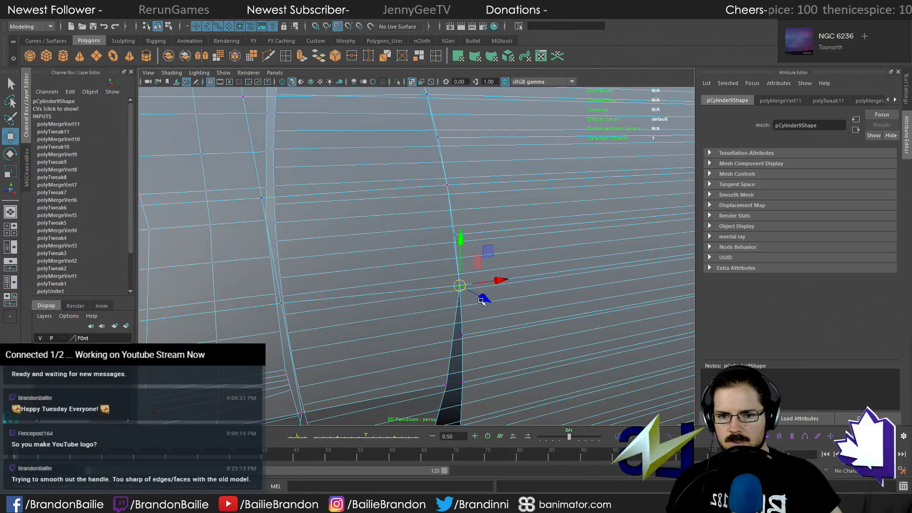
key("g")
middle_click_drag(467, 301, 460, 272, "alt")
left_click_drag(440, 298, 458, 302)
key("w")
key("g")
Select the bolster vertex at the top of the remaining gap with X-ray on, snap it to the rim and merge the pair
scroll(475, 322, "up", 5)
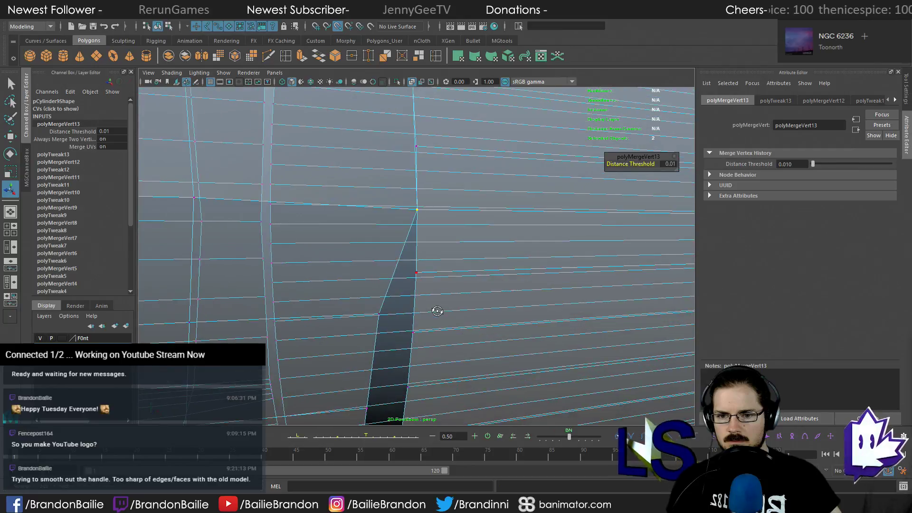
scroll(418, 291, "down", 3)
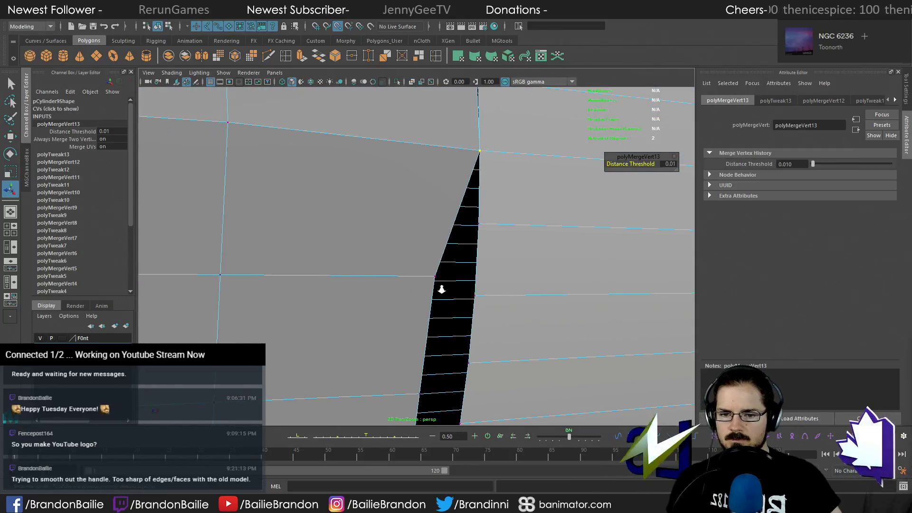
left_click(427, 267)
scroll(426, 290, "up", 2)
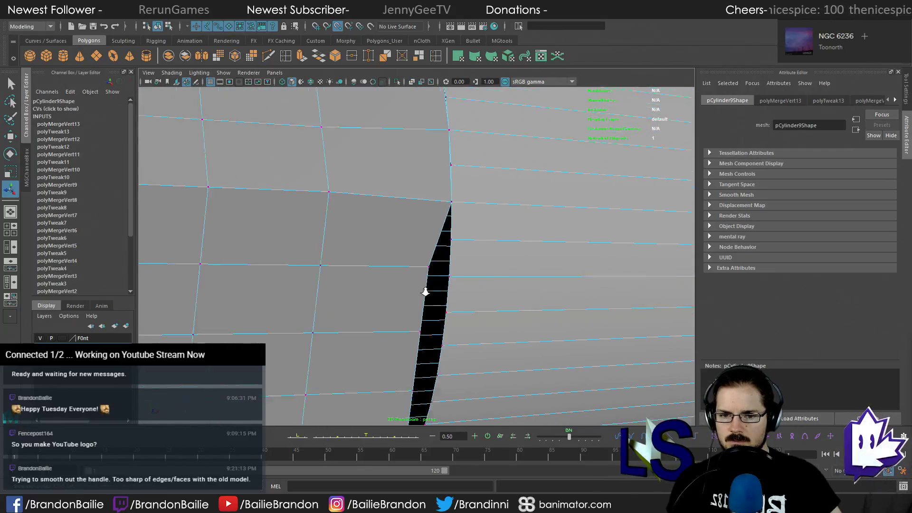
key("alt+x")
key("w")
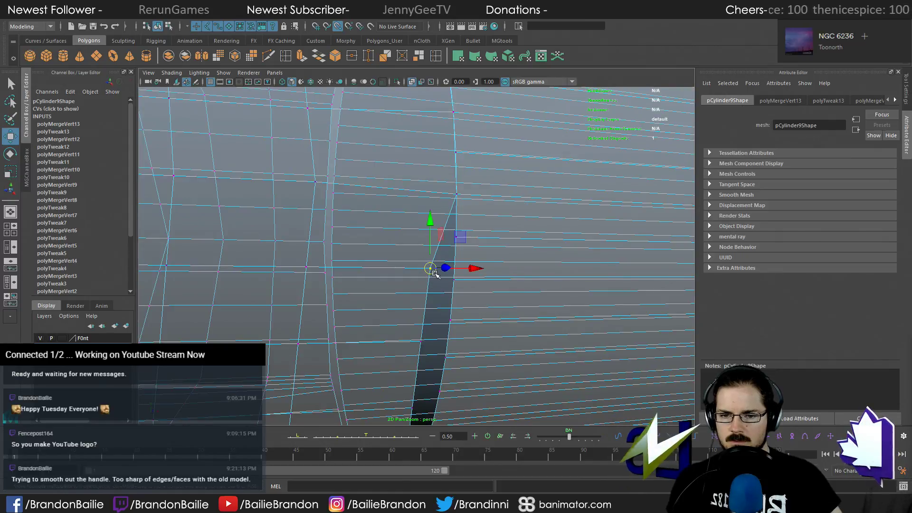
left_click_drag(432, 268, 452, 280)
key("g")
Snap and merge two more bolster edge vertices onto the rim, down to just above the bolster's sharp facet corner
middle_click_drag(428, 357, 430, 254, "alt")
left_click_drag(414, 229, 447, 258)
key("w")
key("g")
middle_click_drag(439, 328, 435, 264, "alt")
left_click_drag(404, 244, 440, 262)
key("w")
key("g")
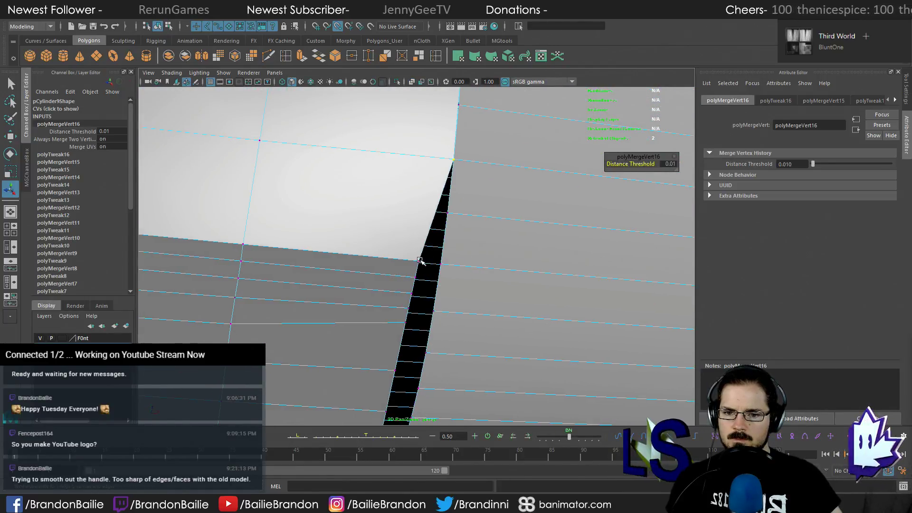
Turn X-ray display on, snap the bolster's sharp facet corner vertex onto the next rim vertex and merge the pair
left_click(456, 261)
key("alt+x")
left_click_drag(413, 255, 430, 272)
key("w")
middle_click_drag(430, 271, 459, 224)
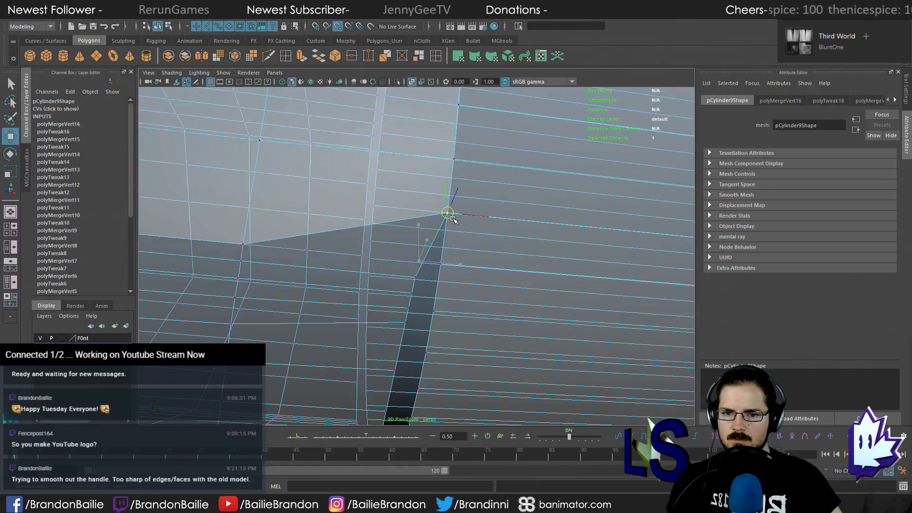
key("q")
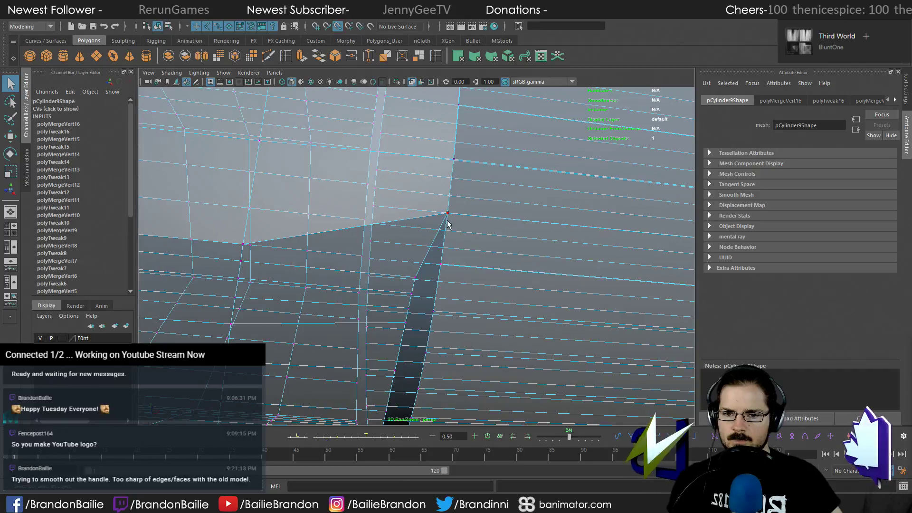
key("g")
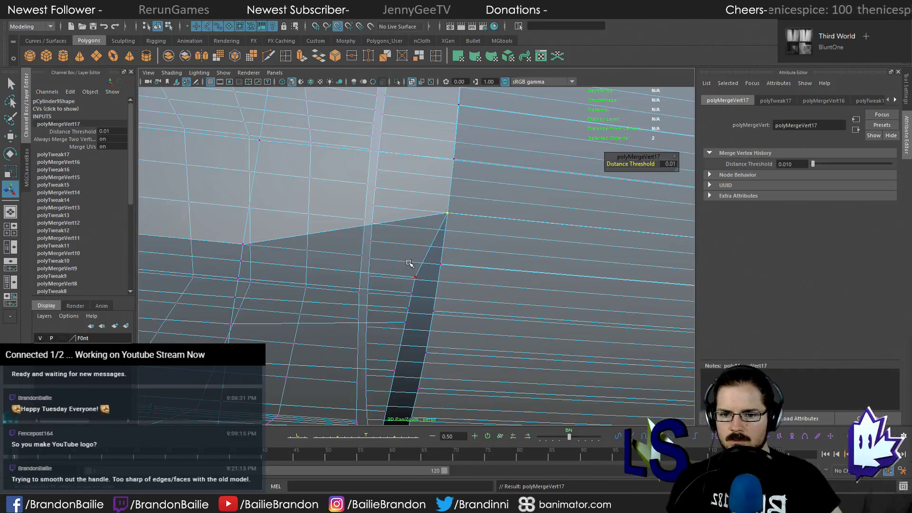
Snap the two closely spaced bolster vertices below the facet corner onto successive rim vertices and merge each pair
left_click(420, 279)
key("w")
middle_click_drag(417, 278, 434, 258)
key("g")
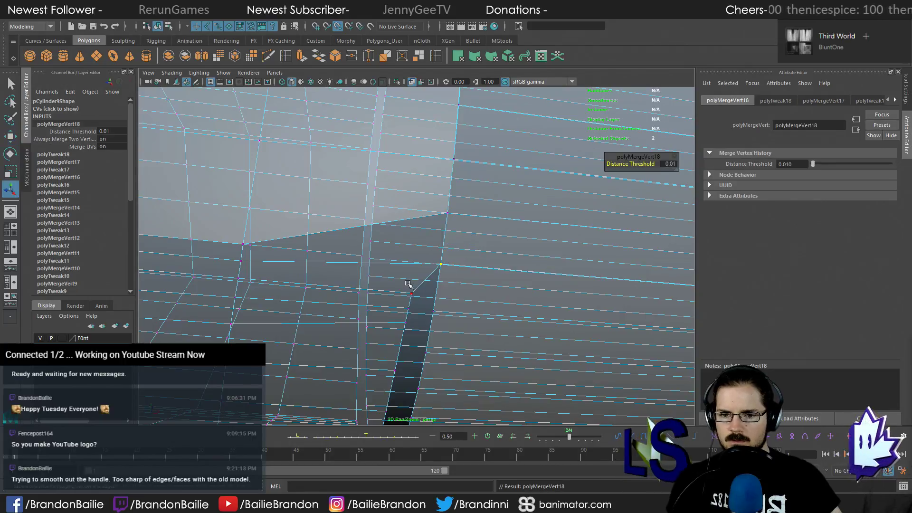
left_click(416, 295)
middle_click_drag(418, 308, 443, 274, "alt")
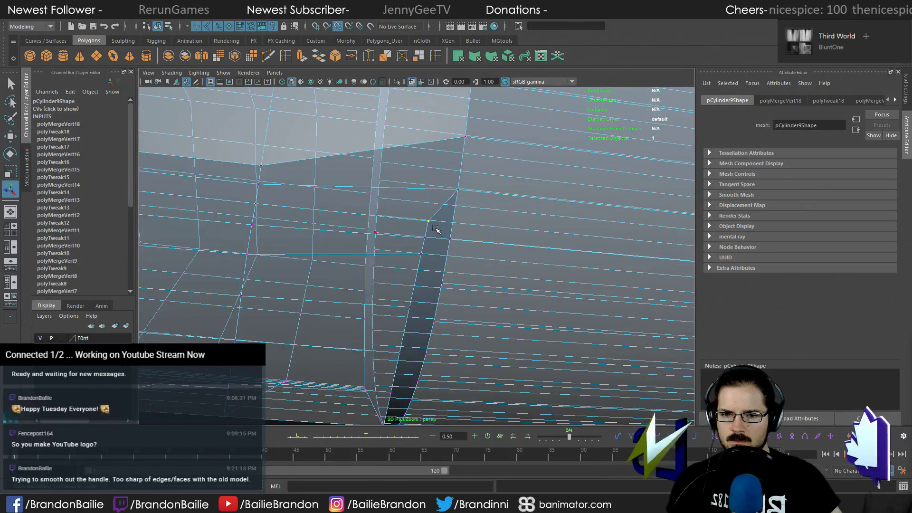
key("w")
middle_click_drag(435, 229, 464, 253)
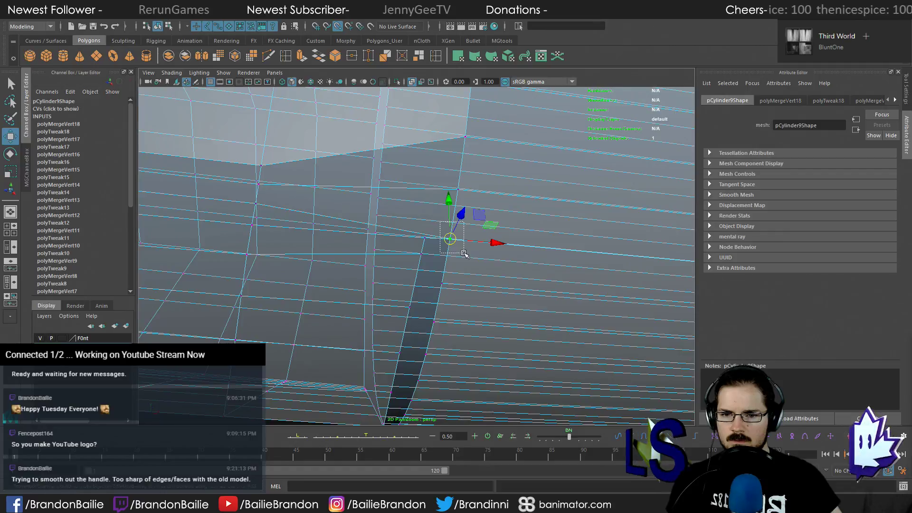
left_click_drag(440, 221, 464, 253)
key("g")
Snap the next two bolster vertices down the gap onto the cylinder rim and merge each with its rim vertex
left_click_drag(416, 231, 433, 244)
key("w")
middle_click_drag(433, 244, 450, 272)
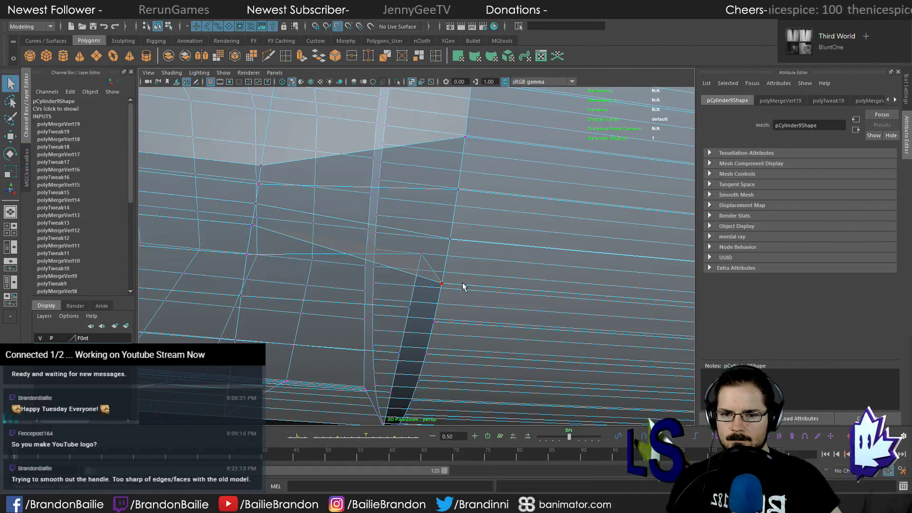
key("g")
left_click_drag(415, 243, 435, 265)
middle_click_drag(451, 285, 462, 256, "alt")
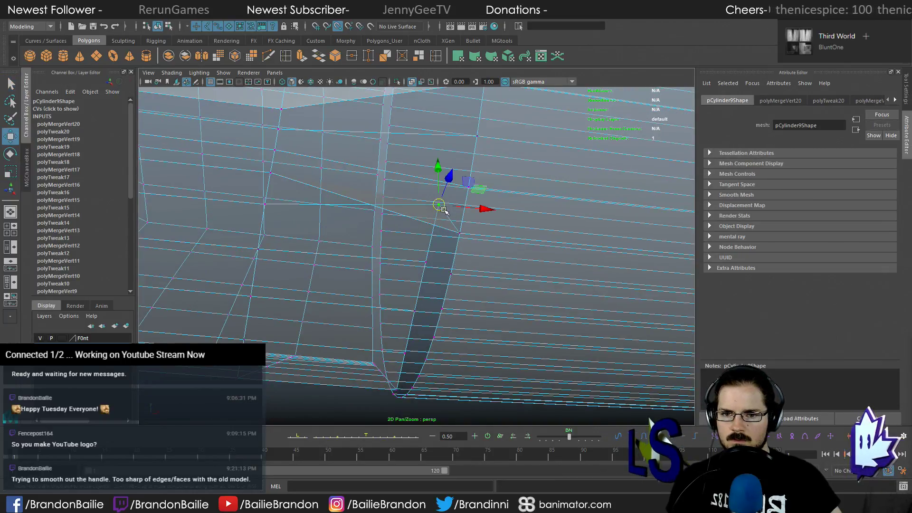
Weld two more bolster vertices to the rim, working down the narrowing gap toward the handle's lower edge
left_click_drag(443, 209, 453, 266)
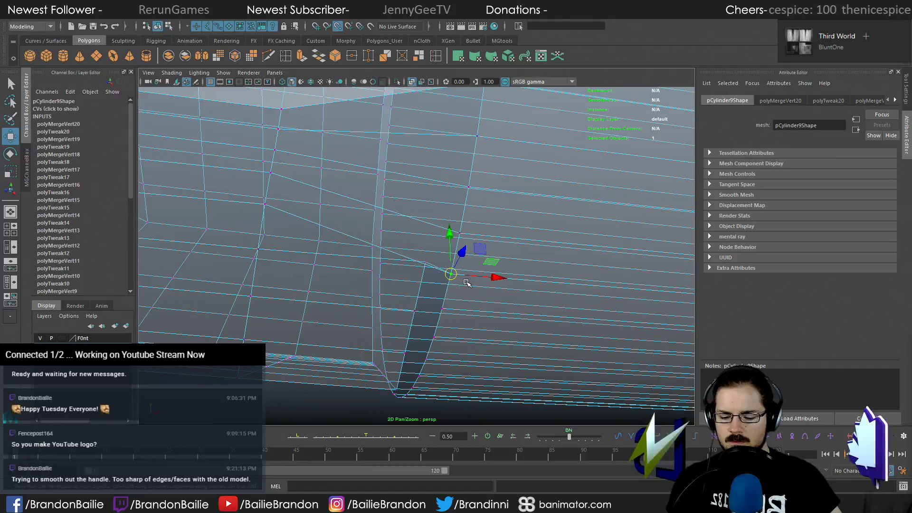
key("g")
left_click_drag(423, 251, 454, 310)
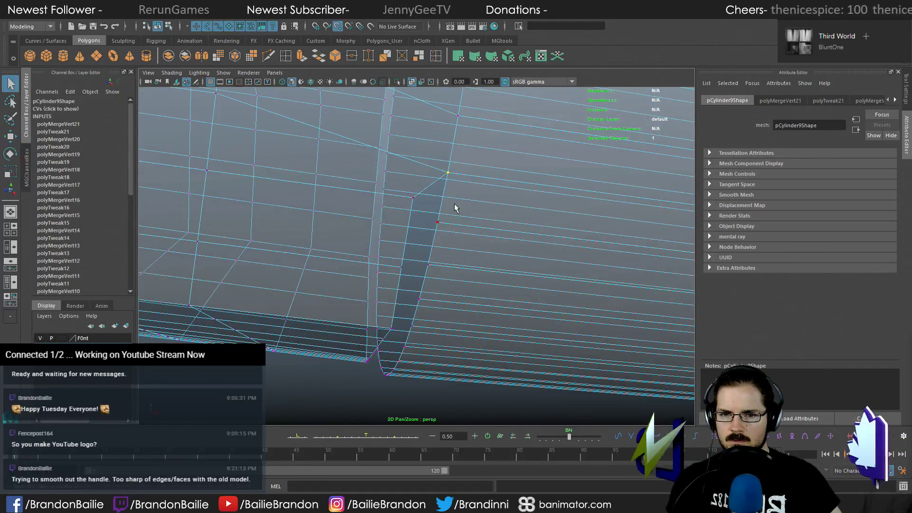
key("g")
left_click_drag(410, 190, 441, 219)
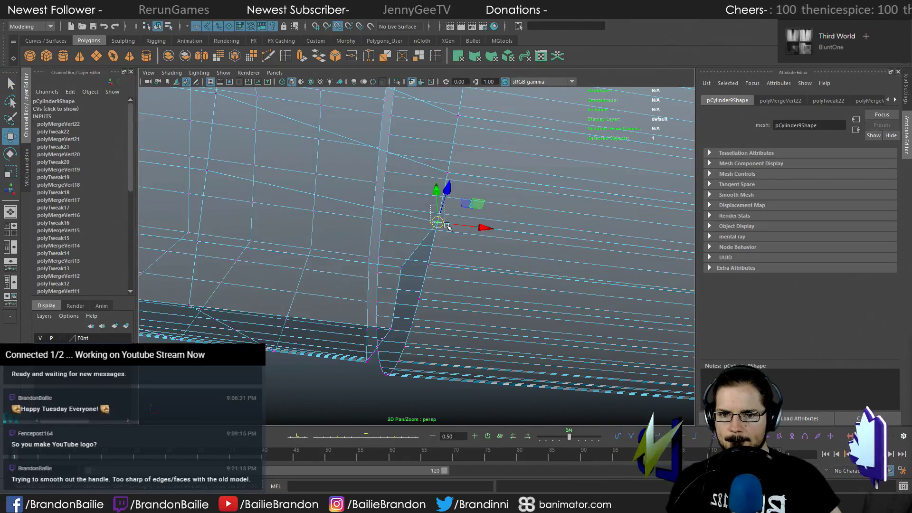
Continue snapping and merging the bolster vertices onto the rim around the lower curve of the handle
left_click_drag(454, 257, 451, 224, "alt")
key("g")
left_click_drag(445, 156, 463, 181)
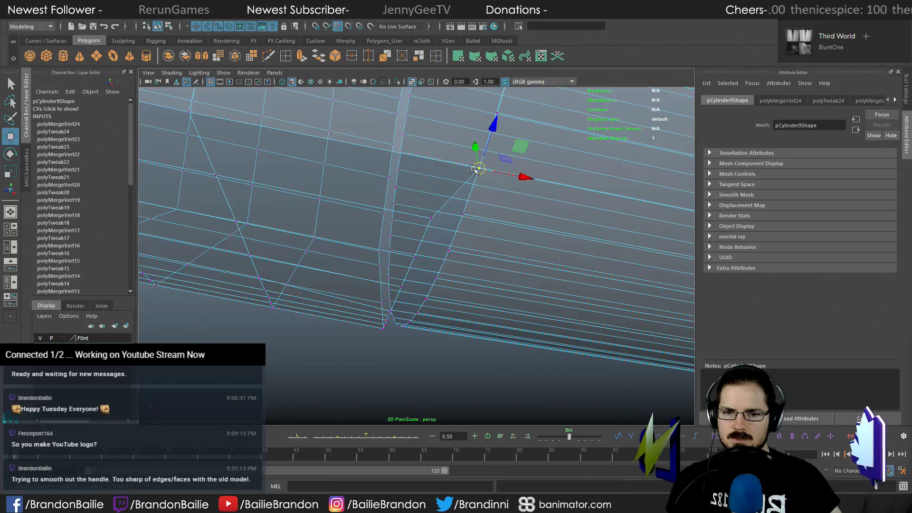
key("g")
left_click_drag(537, 187, 486, 223, "alt")
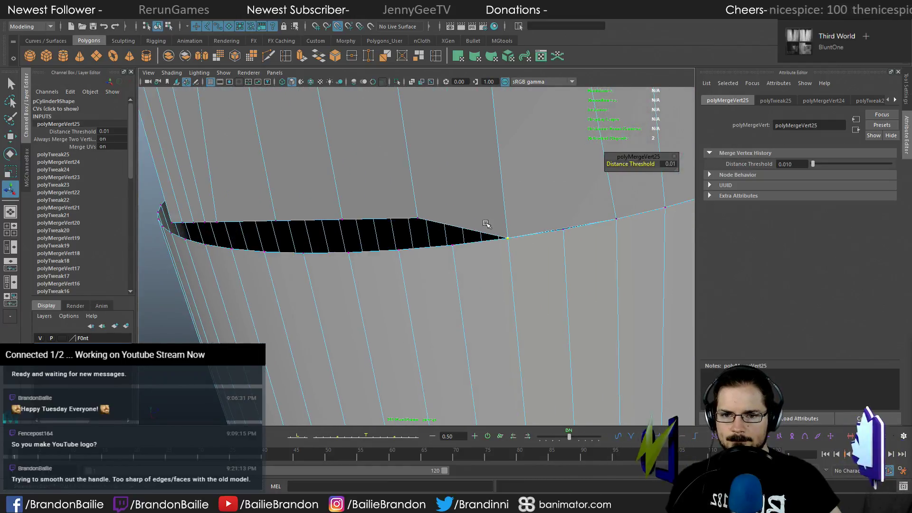
With X-ray display on, snap the bolster vertex at the gap's end onto the rim, merge the pair, and turn X-ray off
left_click(419, 217)
key("alt+x")
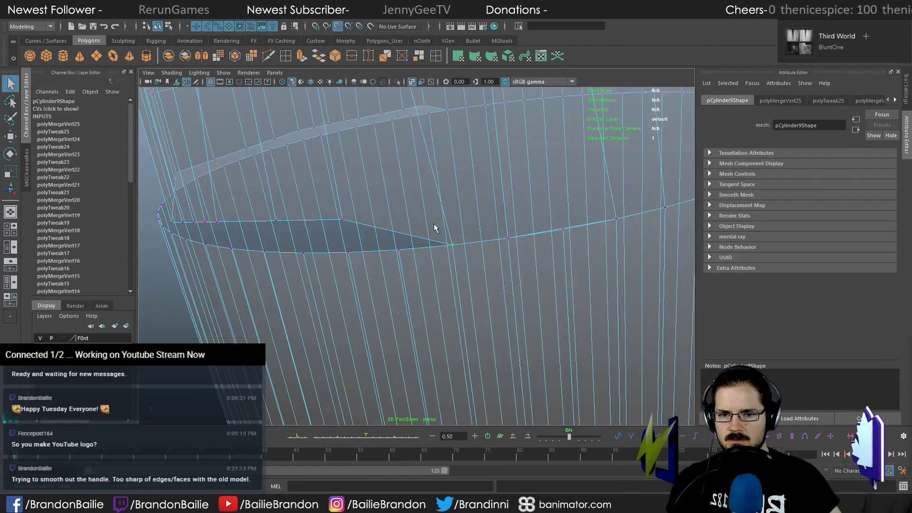
key("g")
left_click(346, 219)
left_click_drag(356, 222, 416, 248, "alt")
middle_click_drag(416, 248, 438, 262, "alt")
right_click_drag(437, 262, 430, 256, "alt")
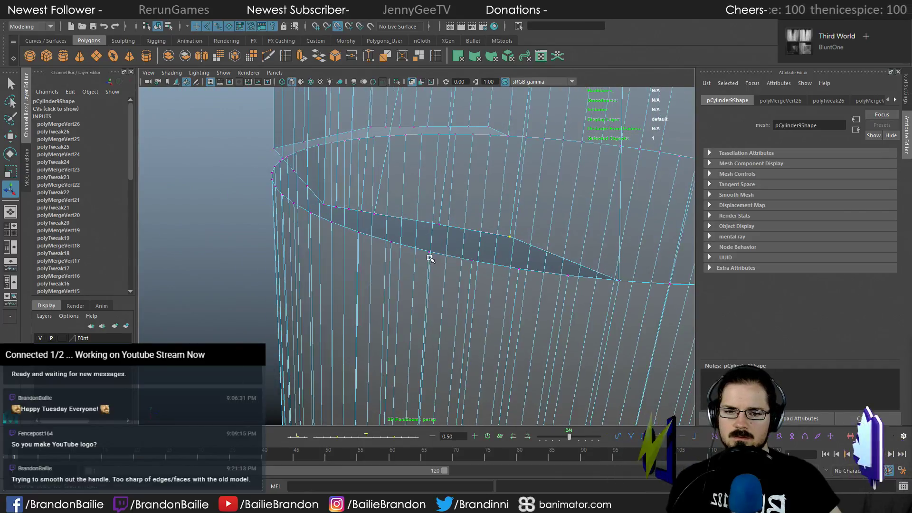
key("alt+x")
Show the cleaver edge-on in a maximized orthographic view, frame the mesh, and switch it to face selection
middle_click_drag(489, 267, 465, 263, "alt")
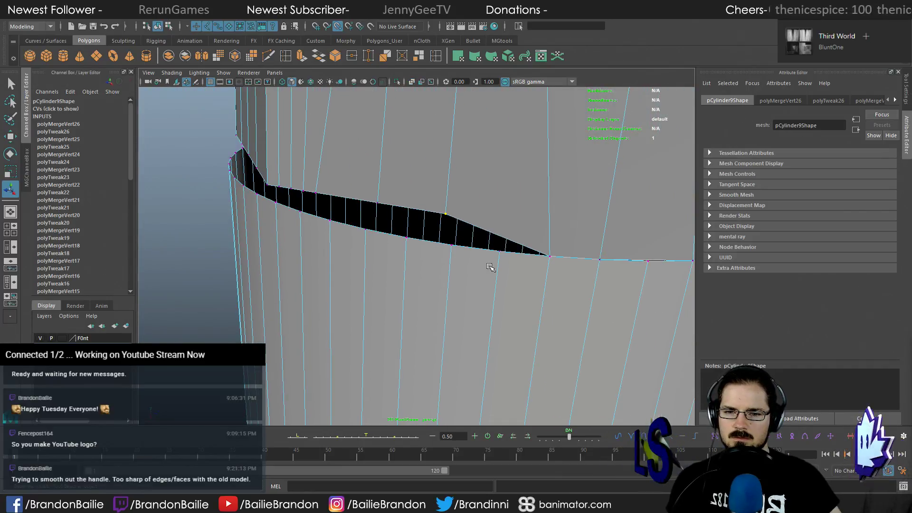
right_click_drag(494, 269, 369, 247, "alt")
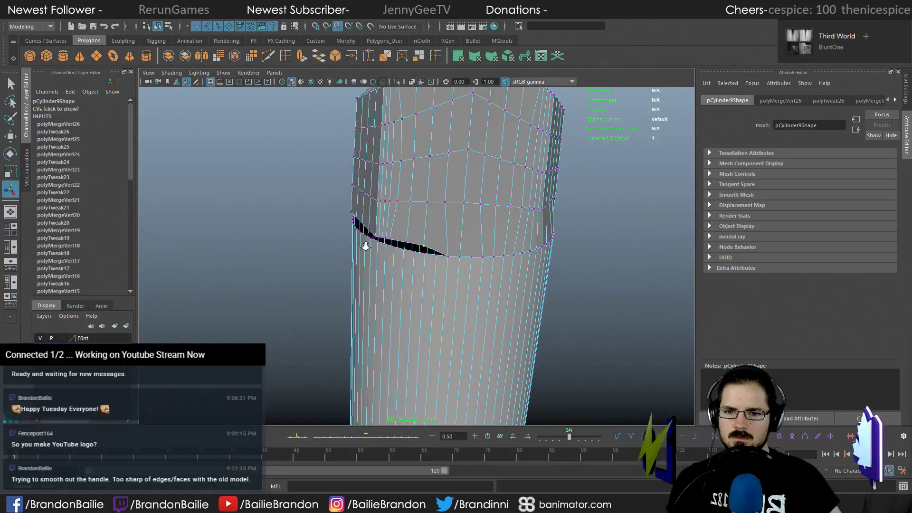
left_click_drag(443, 265, 421, 212, "alt")
key("q")
scroll(475, 213, "down", 3)
scroll(473, 200, "up", 3)
key("space")
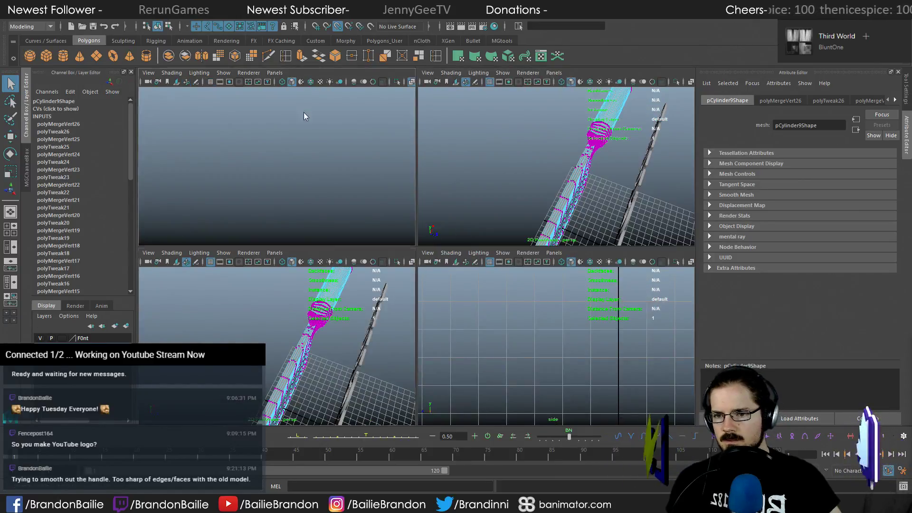
key("space")
key("f")
scroll(350, 255, "up", 2)
middle_click_drag(71, 235, 202, 183, "alt")
right_click(247, 210)
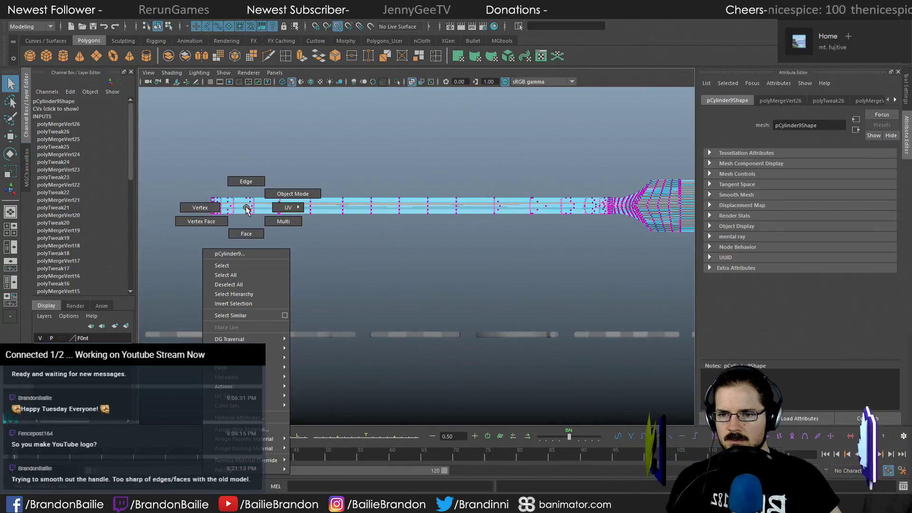
left_click(316, 235)
Select the faces of the handle grip and bolster above the mesh's centre line
middle_click_drag(316, 235, 112, 265, "alt")
scroll(355, 254, "up", 1)
scroll(354, 253, "up", 3)
middle_click_drag(255, 172, 206, 220, "alt")
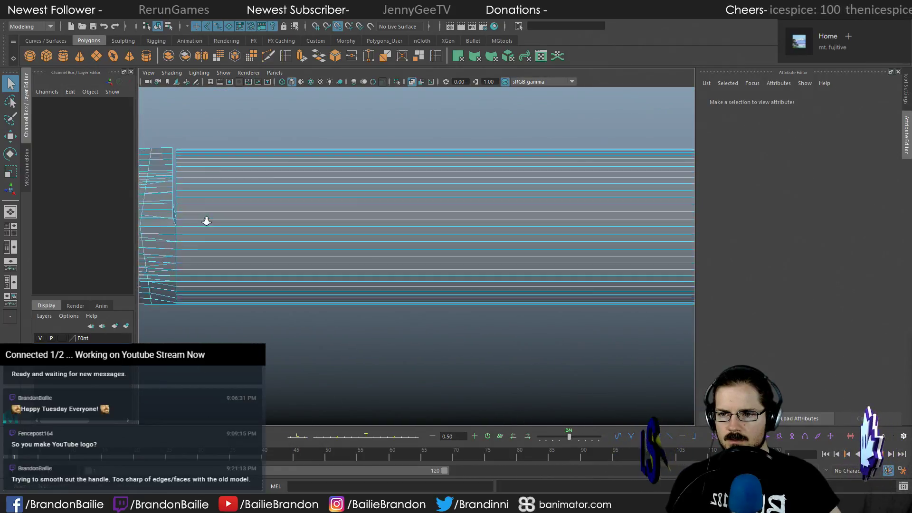
scroll(206, 221, "down", 2)
left_click_drag(679, 149, 158, 230)
right_click_drag(230, 198, 549, 211, "alt")
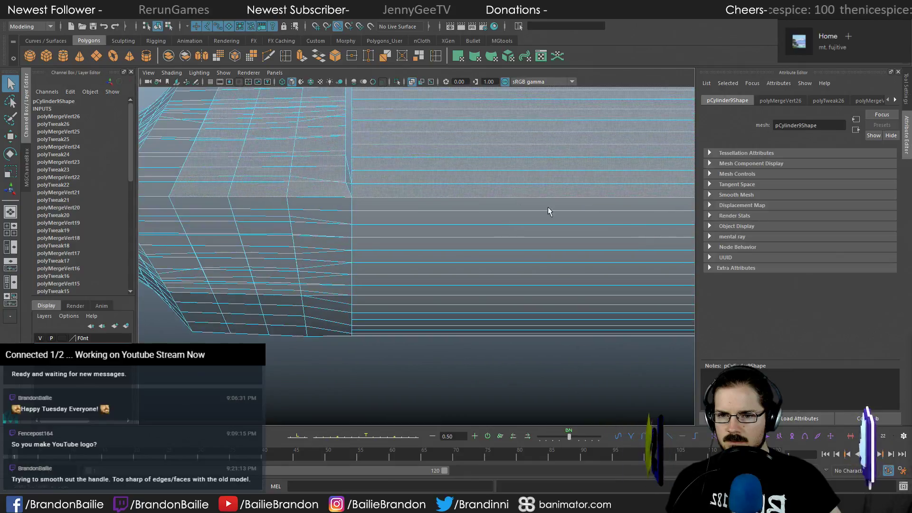
scroll(549, 211, "down", 5)
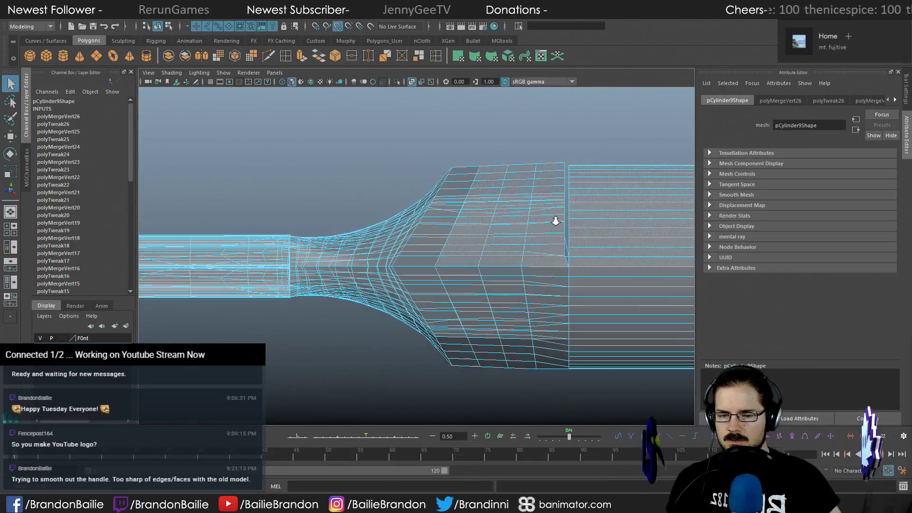
scroll(555, 221, "down", 1)
left_click_drag(512, 253, 513, 258)
Add the faces above the centre line on the blade section next to the bolster to the selection
middle_click_drag(269, 167, 427, 155, "alt")
right_click_drag(293, 157, 544, 196, "alt")
middle_click_drag(324, 143, 402, 150, "alt")
right_click_drag(402, 150, 541, 172, "alt")
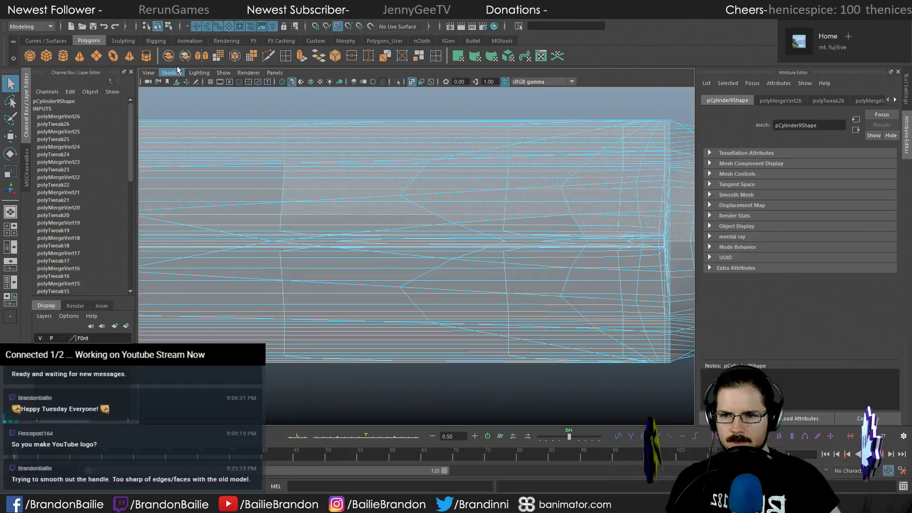
left_click_drag(260, 98, 572, 204)
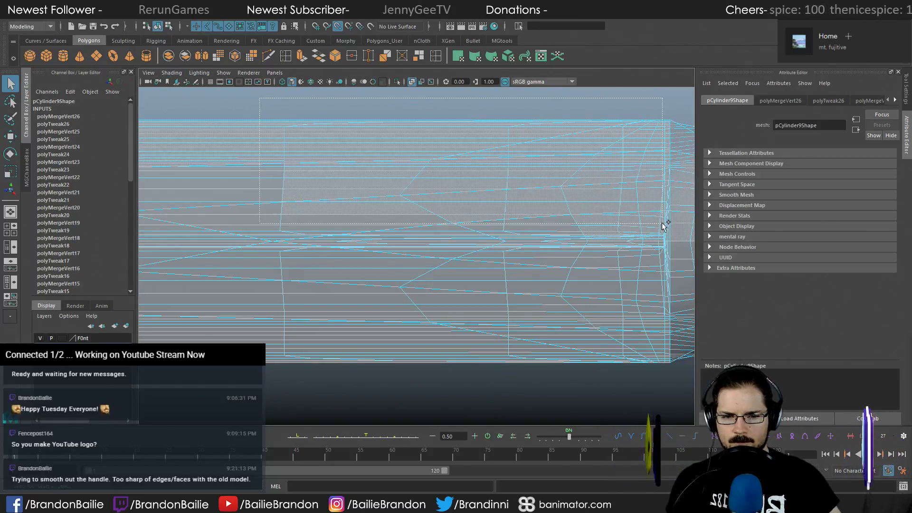
left_click_drag(675, 235, 676, 238)
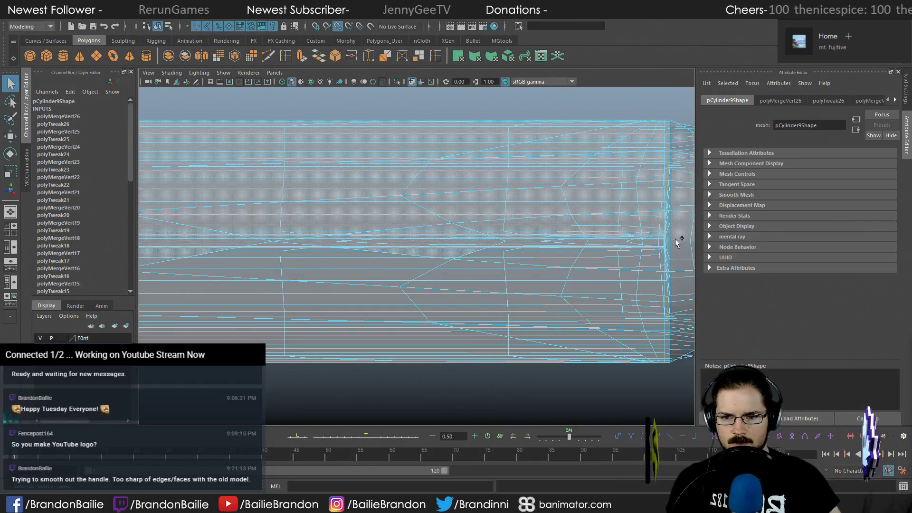
Extend the face selection above the centre line along the rest of the blade to its far end
middle_click_drag(491, 226, 583, 216, "alt")
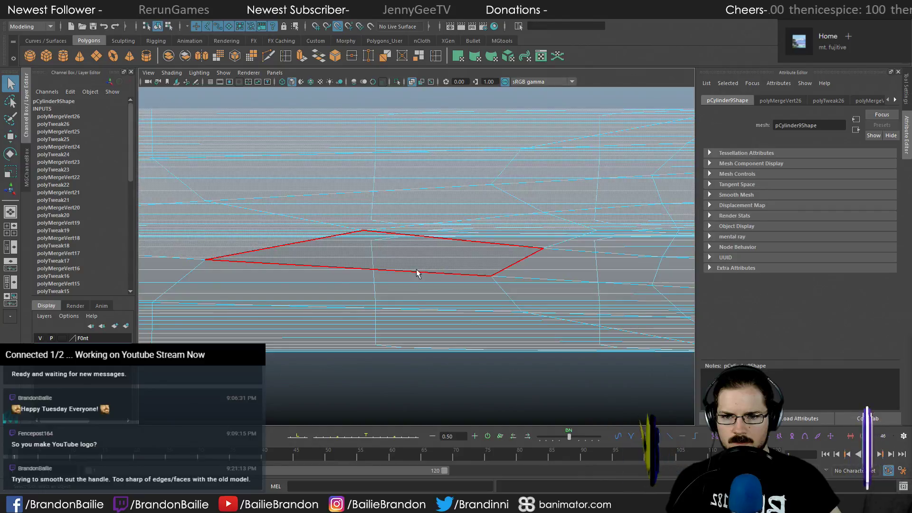
middle_click_drag(318, 341, 553, 345, "alt")
left_click_drag(428, 249, 428, 249)
middle_click_drag(431, 329, 510, 309, "alt")
left_click_drag(223, 100, 511, 240)
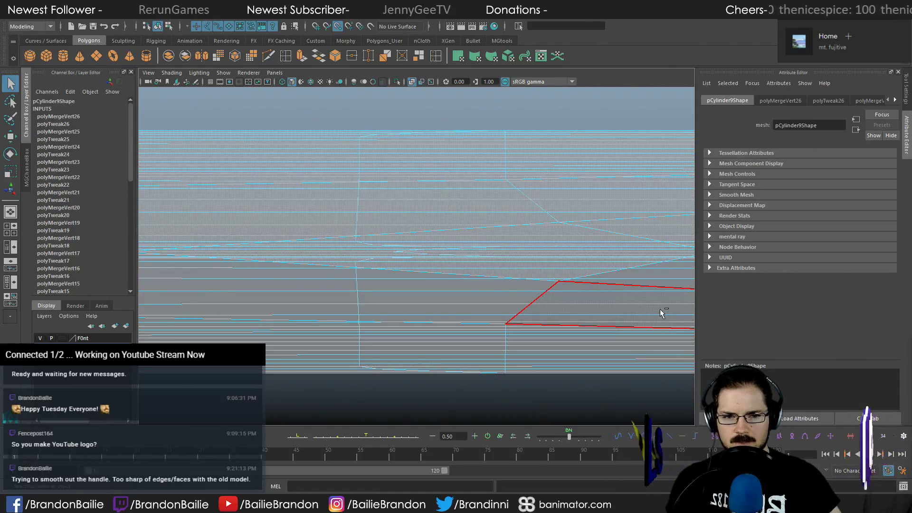
middle_click_drag(361, 289, 588, 354, "alt")
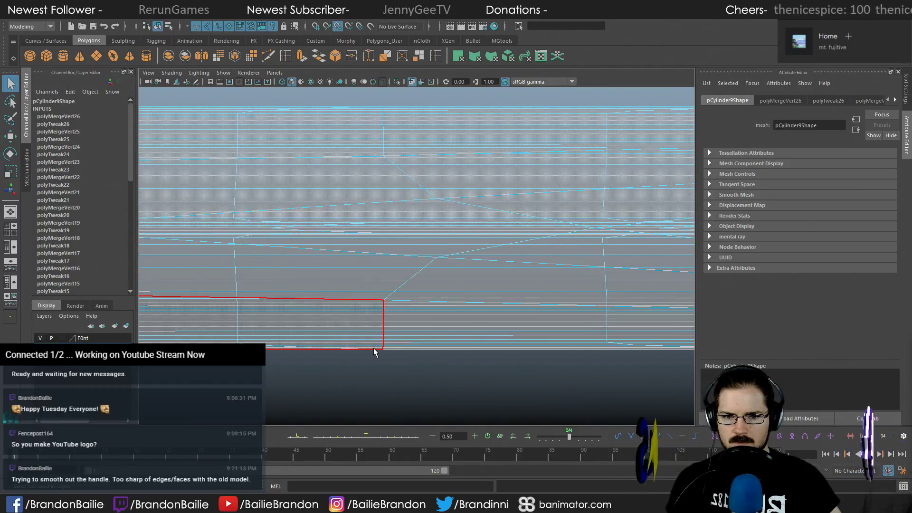
middle_click_drag(373, 351, 911, 311, "alt")
left_click_drag(471, 270, 687, 267, "alt")
right_click_drag(687, 267, 392, 256, "alt")
middle_click_drag(405, 255, 517, 259, "alt")
right_click_drag(517, 259, 436, 260, "alt")
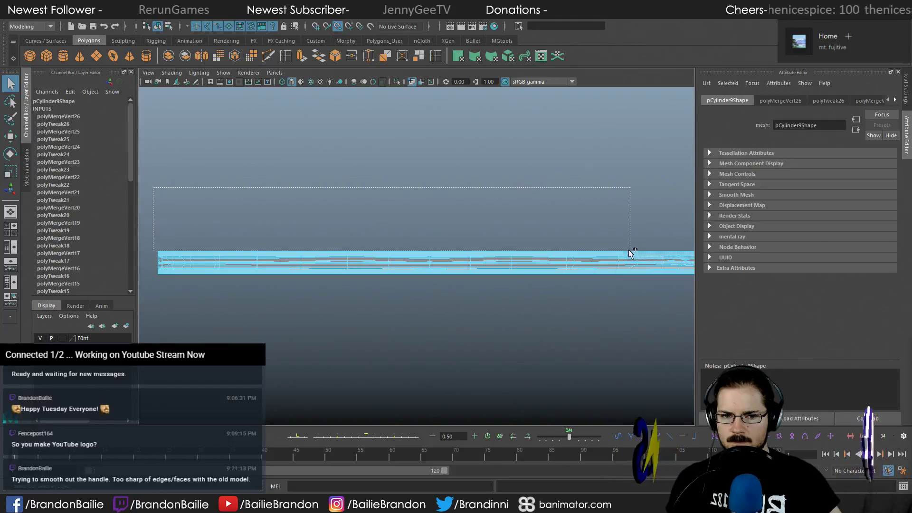
left_click_drag(625, 258, 625, 259)
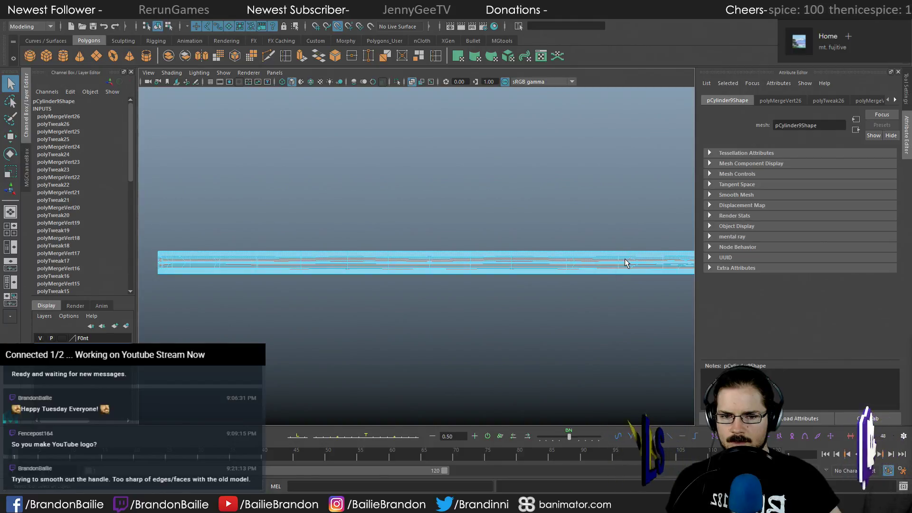
Examine the face selection along the centre line from the blade's far end back to the bolster for missed faces
middle_click_drag(415, 301, 612, 306, "alt")
right_click_drag(437, 284, 616, 309, "alt")
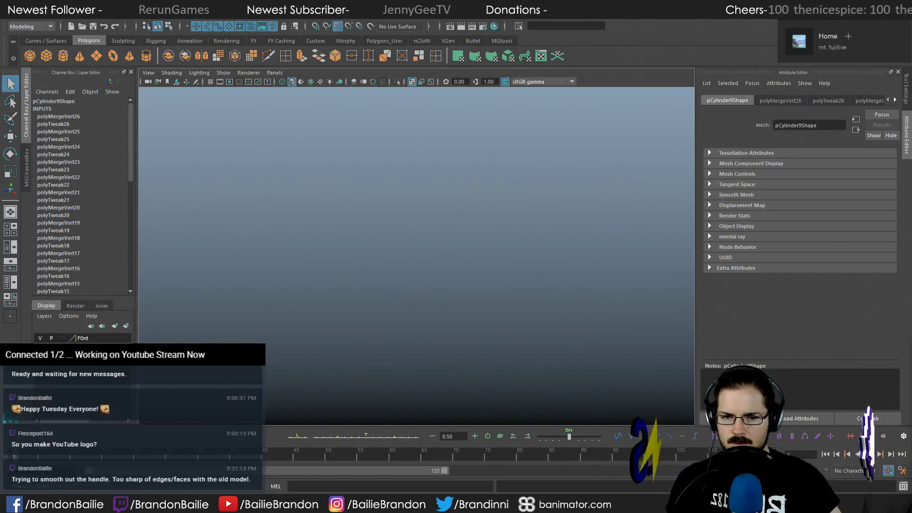
right_click_drag(527, 306, 501, 306, "alt")
middle_click_drag(500, 305, 236, 236, "alt")
right_click_drag(335, 255, 621, 305, "alt")
mouse_move(188, 211)
middle_mouse_down("alt")
mouse_move(340, 224)
mouse_move(79, 206)
middle_mouse_up("alt")
middle_click_drag(584, 256, 135, 249, "alt")
middle_click_drag(605, 246, 200, 231, "alt")
middle_click_drag(611, 267, 289, 264, "alt")
middle_click_drag(688, 275, 352, 277, "alt")
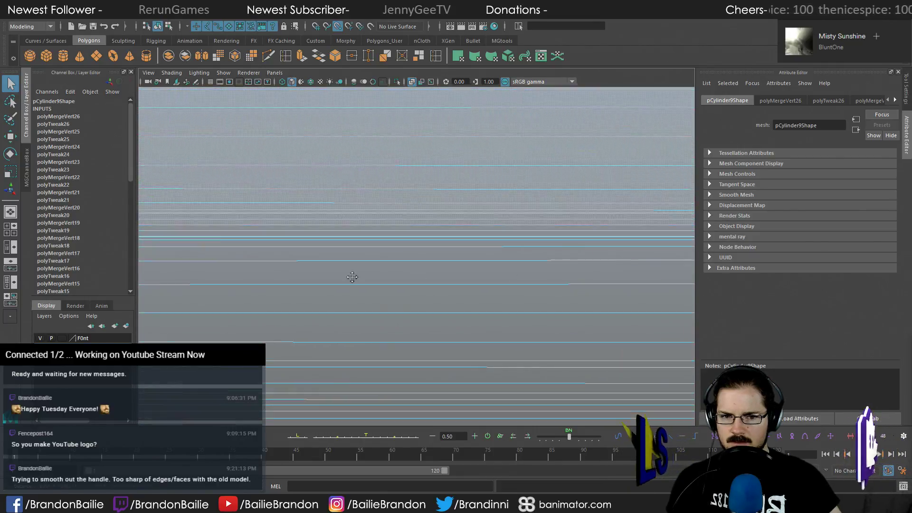
middle_click_drag(612, 274, 146, 257, "alt")
middle_click_drag(556, 272, 122, 240, "alt")
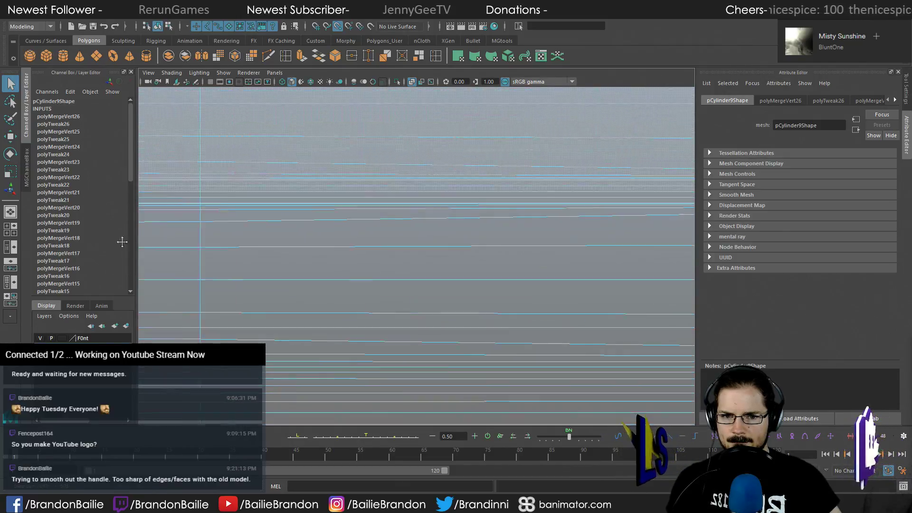
right_click_drag(609, 243, 578, 239, "alt")
middle_click_drag(578, 239, 283, 243, "alt")
right_click_drag(394, 250, 659, 267, "alt")
middle_click_drag(587, 262, 513, 267, "alt")
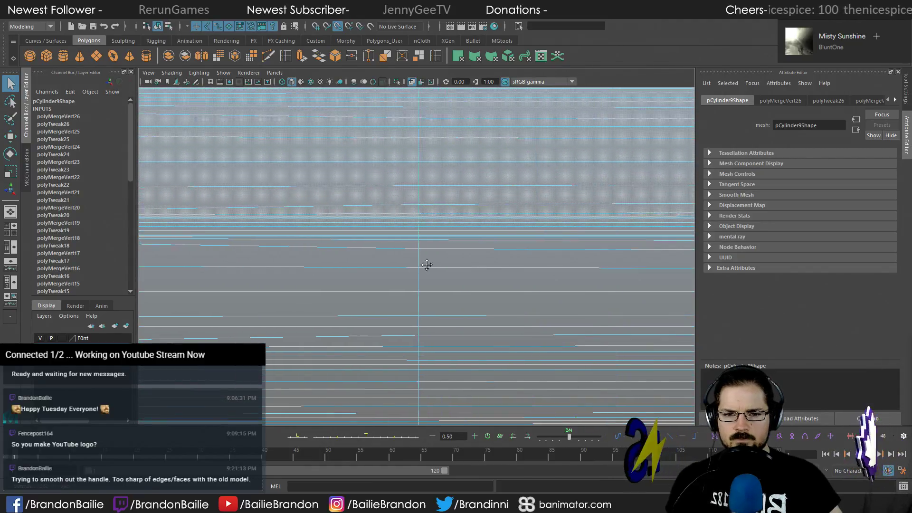
mouse_move(214, 267)
middle_mouse_down("alt")
mouse_move(560, 288)
mouse_move(515, 264)
mouse_move(247, 282)
middle_mouse_up("alt")
middle_click_drag(561, 287, 241, 286, "alt")
mouse_move(658, 284)
middle_mouse_down("alt")
mouse_move(606, 285)
mouse_move(404, 253)
middle_mouse_up("alt")
middle_click_drag(570, 244, 6, 260, "alt")
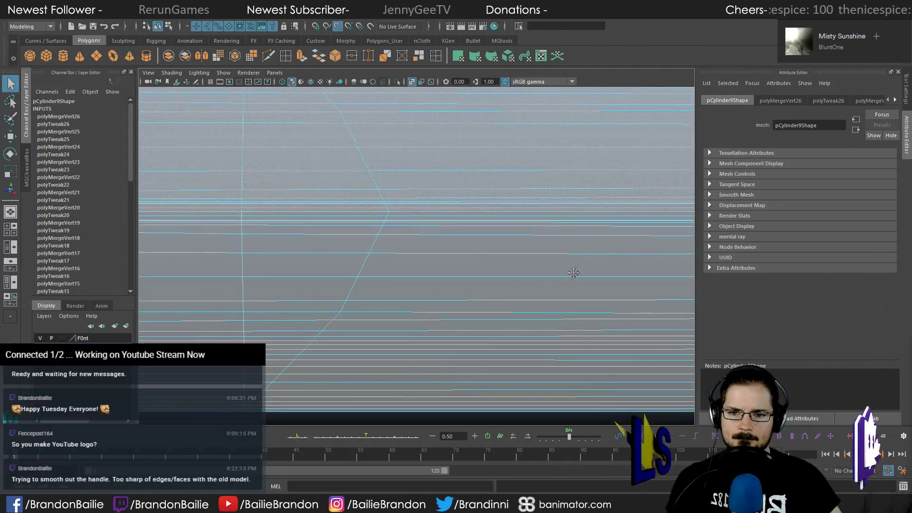
middle_click_drag(574, 275, 233, 239, "alt")
middle_click_drag(595, 219, 109, 290, "alt")
middle_click_drag(620, 281, 544, 281, "alt")
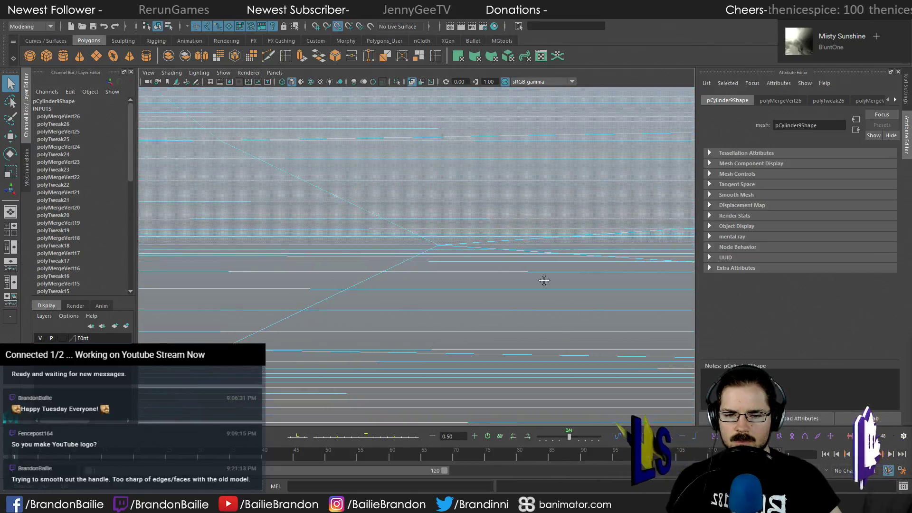
middle_click_drag(639, 280, 101, 273, "alt")
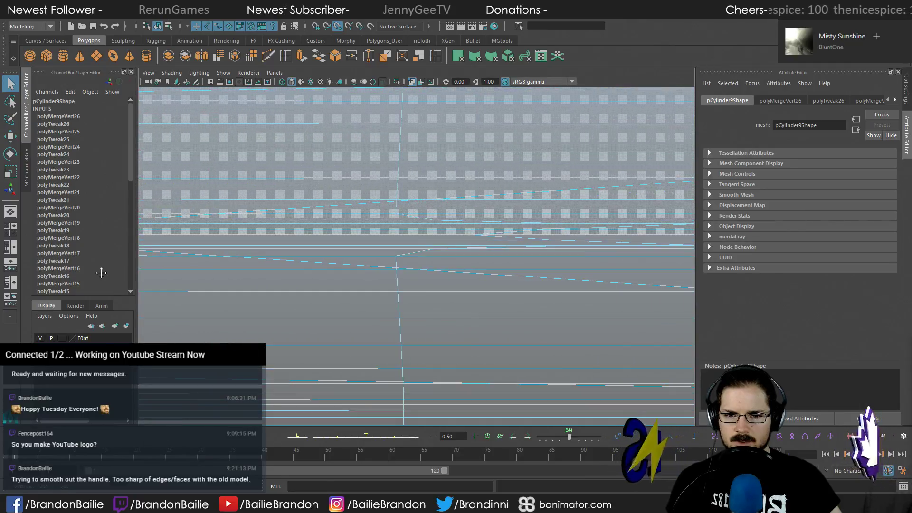
middle_click_drag(616, 272, 149, 278, "alt")
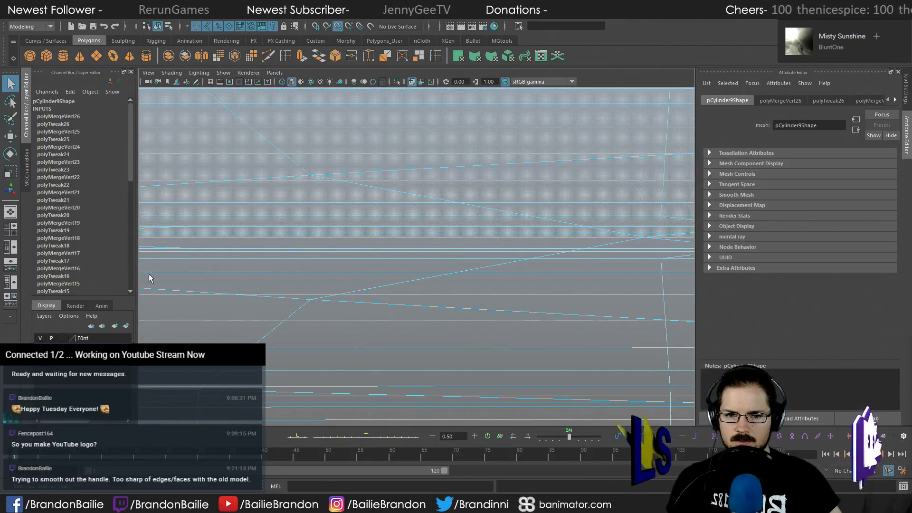
middle_click_drag(572, 294, 78, 287, "alt")
middle_click_drag(611, 283, 59, 291, "alt")
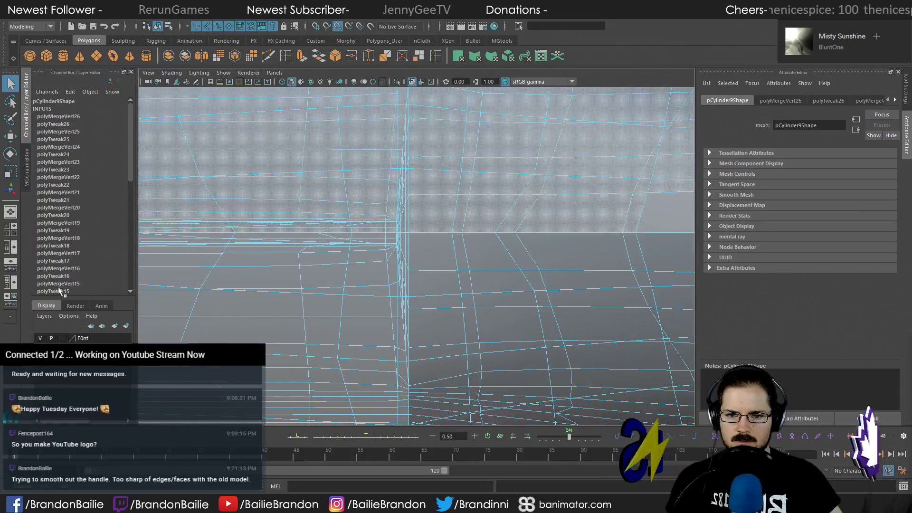
middle_click_drag(614, 302, 216, 301, "alt")
mouse_move(512, 287)
right_mouse_down("alt")
mouse_move(448, 279)
mouse_move(505, 279)
right_mouse_up("alt")
right_click_drag(482, 239, 463, 204, "alt")
Delete the selected half of the cleaver's faces and check the remaining mesh in the perspective view
key("space")
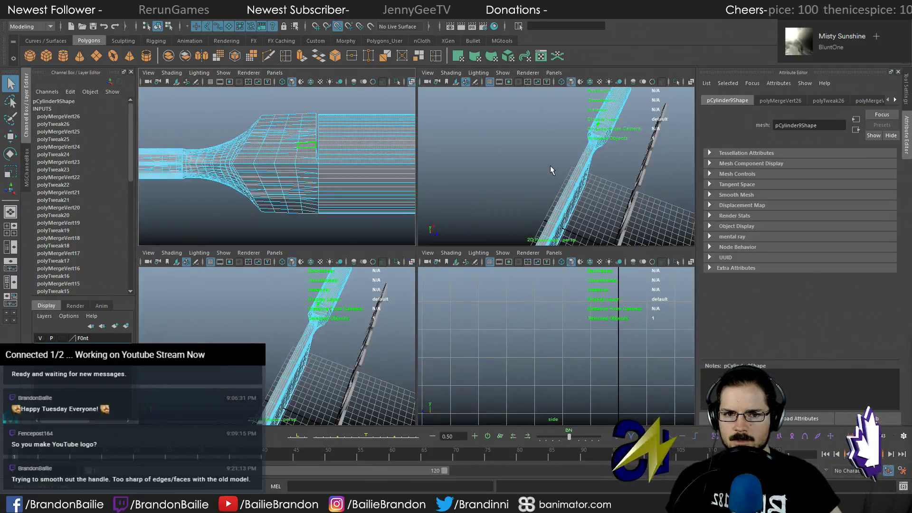
key("space")
left_click_drag(568, 242, 442, 248, "alt")
left_click(480, 262)
left_click_drag(432, 208, 490, 254, "alt")
right_click_drag(306, 261, 686, 285, "alt")
key("space")
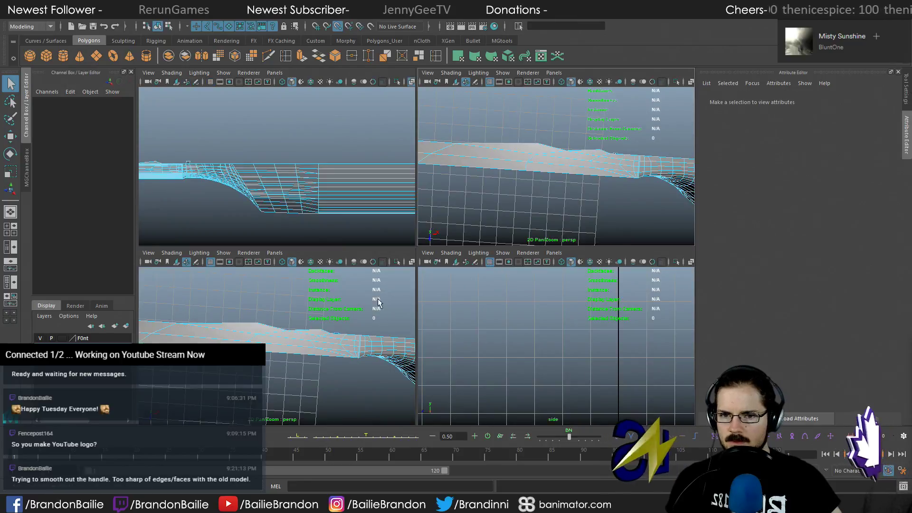
Undo the half's deletion to inspect the face selection along the centre line, and delete that half again
key("space")
middle_click_drag(269, 224, 773, 221, "alt")
right_click_drag(494, 255, 873, 334, "alt")
key("ctrl+z")
middle_click_drag(268, 306, 77, 317, "alt")
middle_click_drag(380, 242, 337, 269, "alt")
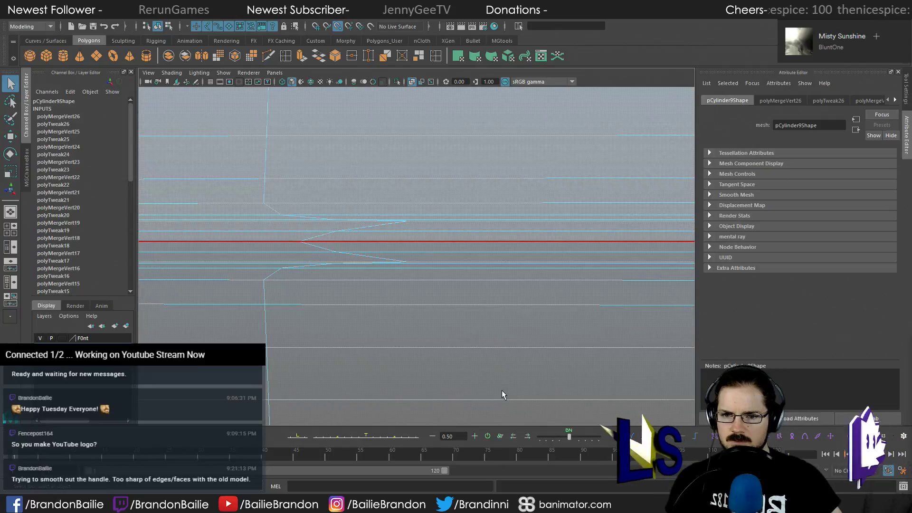
left_click(368, 325)
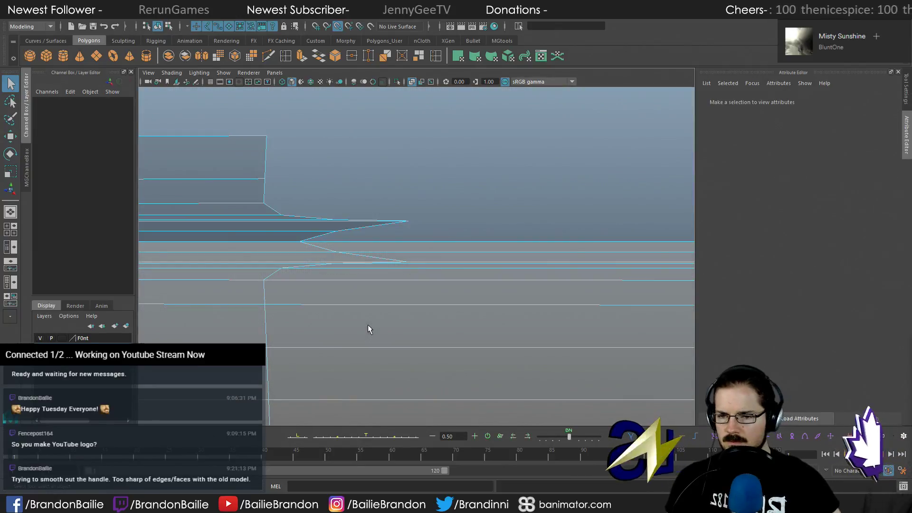
Delete the leftover faces above the centre line on the blade section nearest the bolster
scroll(526, 151, "down", 8)
middle_click_drag(519, 152, 655, 122, "alt")
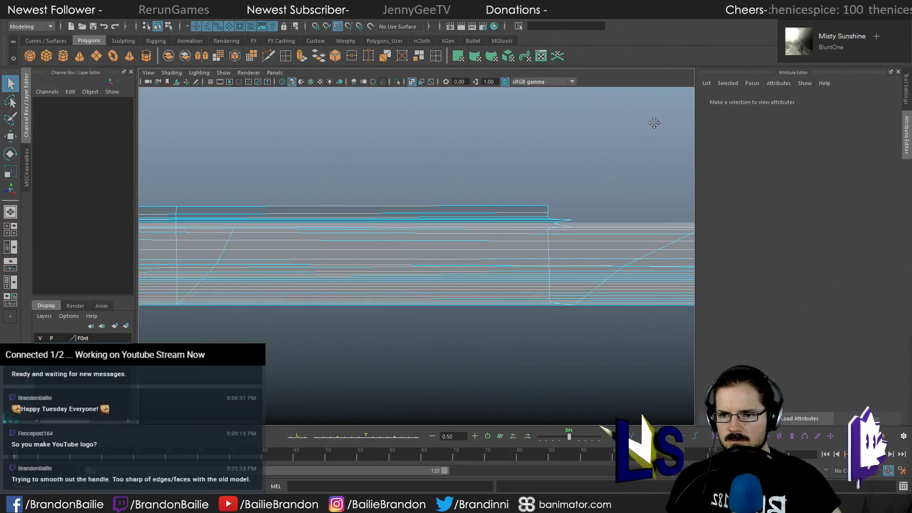
right_click_drag(540, 159, 667, 174, "alt")
middle_click_drag(608, 183, 400, 237, "alt")
right_click_drag(432, 236, 572, 249, "alt")
middle_click_drag(447, 211, 578, 186, "alt")
left_click_drag(571, 167, 249, 259)
middle_click_drag(237, 205, 599, 226, "alt")
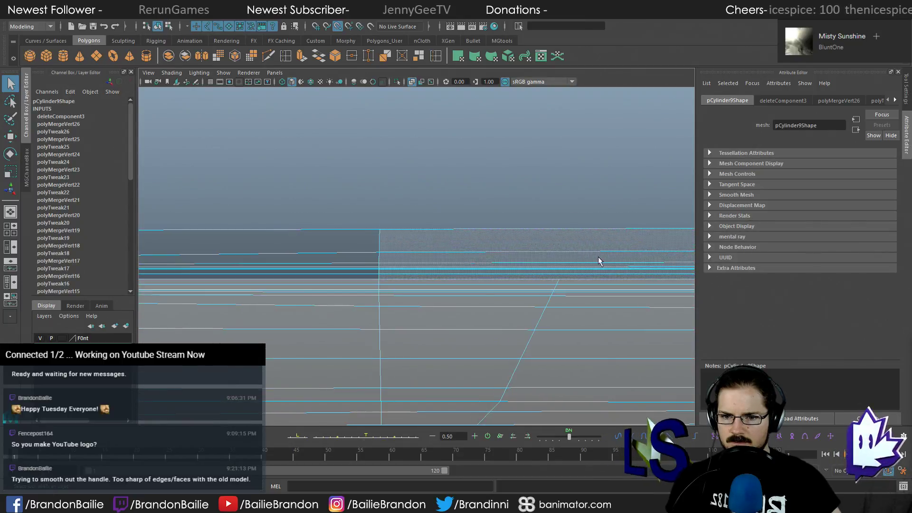
left_click(469, 207)
right_click_drag(498, 189, 483, 196, "alt")
middle_click_drag(483, 196, 633, 180, "alt")
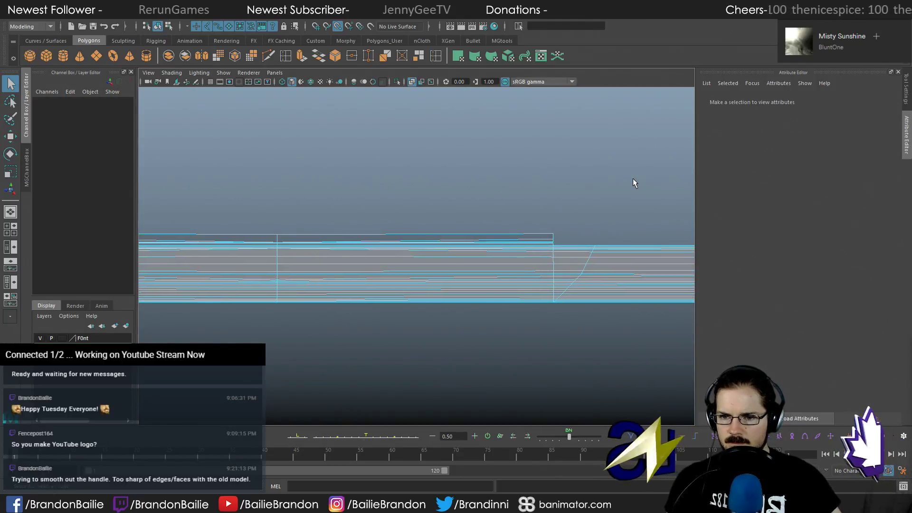
Select the remaining strip of faces above the centre line along the first blade sections
left_click_drag(405, 231, 342, 241)
right_click_drag(433, 224, 397, 264, "alt")
left_click(601, 173)
left_click_drag(602, 161, 375, 246)
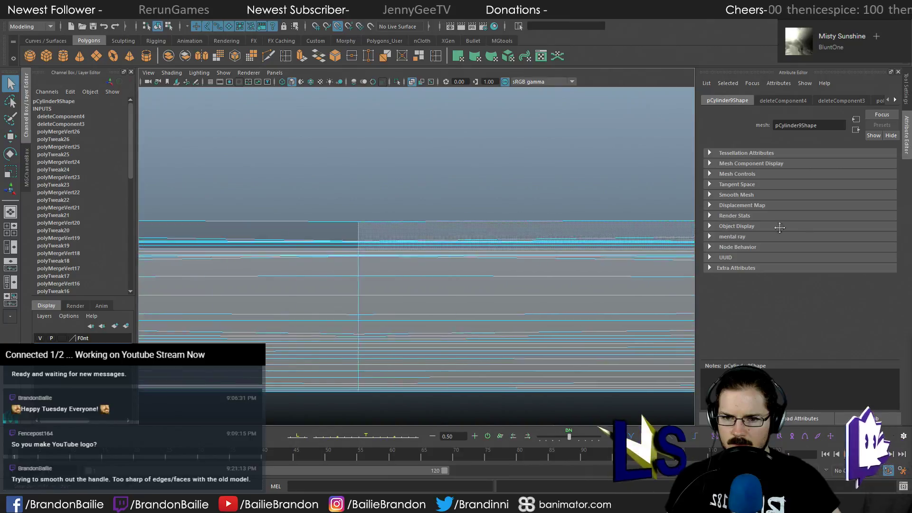
left_click_drag(639, 172, 233, 227)
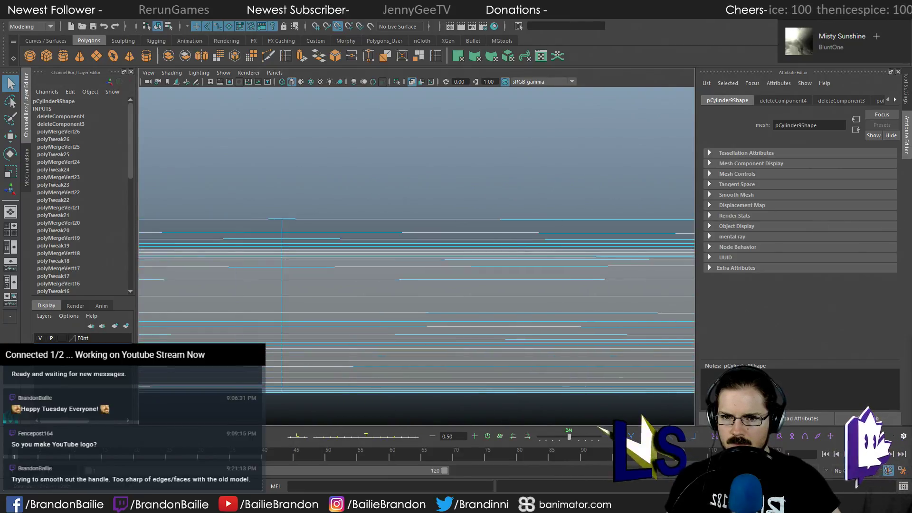
middle_click_drag(585, 193, 301, 187, "alt")
left_click_drag(540, 199, 418, 243, "shift")
middle_click_drag(324, 231, 910, 238, "alt")
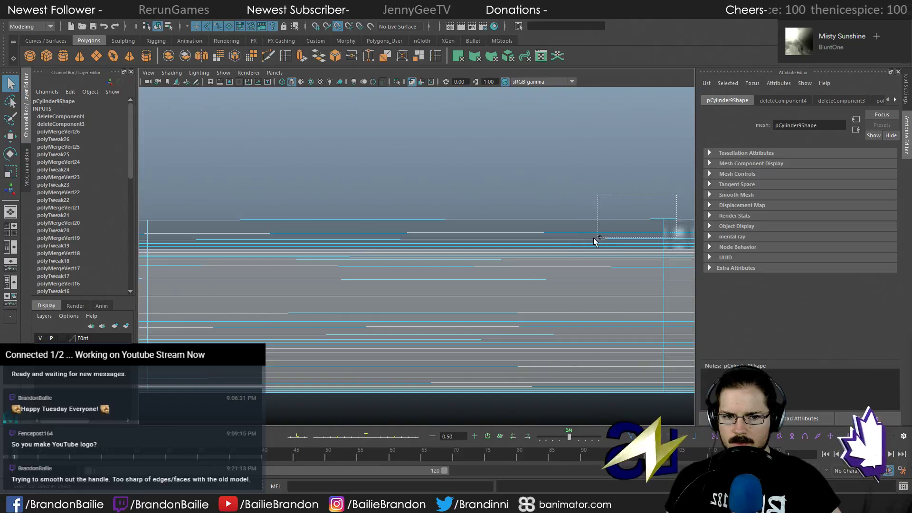
left_click_drag(568, 248, 567, 248, "shift")
middle_click_drag(187, 197, 617, 186, "alt")
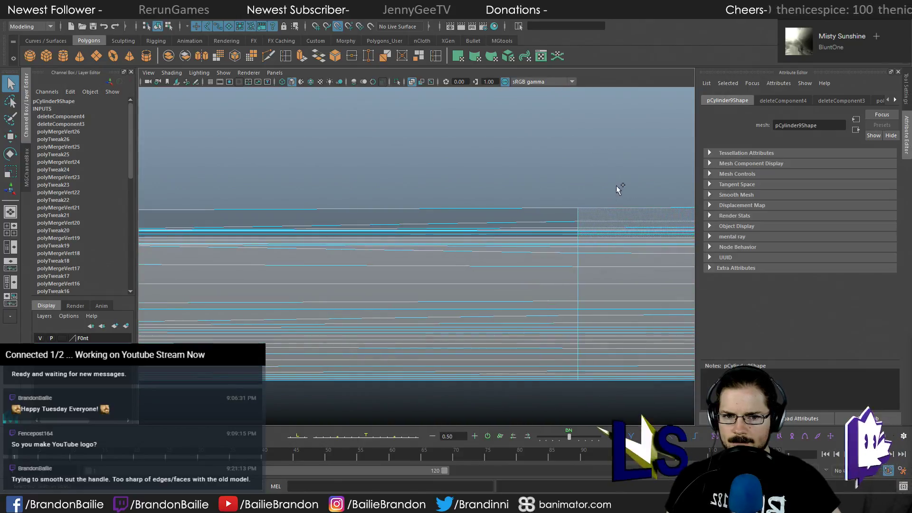
left_click_drag(504, 234, 503, 235, "shift")
Extend the selection of leftover faces above the centre line along the middle of the blade
middle_click_drag(430, 222, 767, 202, "alt")
scroll(470, 214, "down", 3)
middle_click_drag(471, 214, 551, 213, "alt")
right_click_drag(440, 204, 608, 213, "alt")
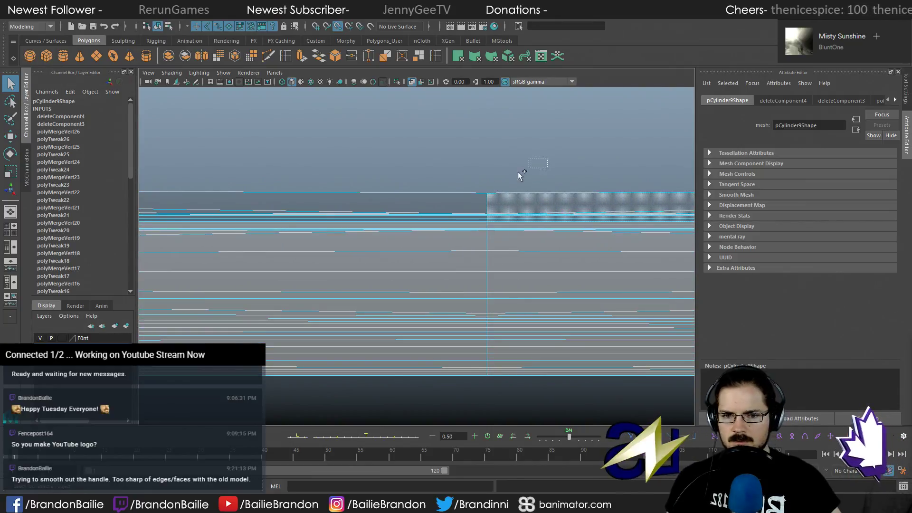
left_click_drag(418, 220, 416, 222, "shift")
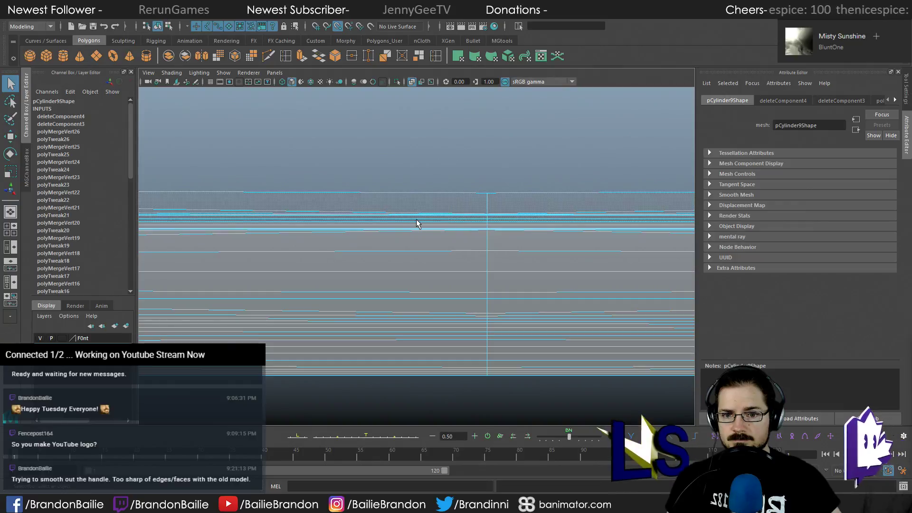
scroll(393, 228, "down", 3)
middle_click_drag(393, 228, 747, 252, "alt")
right_click_drag(498, 241, 591, 254, "alt")
middle_click_drag(591, 254, 418, 191, "alt")
right_click_drag(422, 198, 578, 226, "alt")
middle_click_drag(578, 226, 600, 246, "alt")
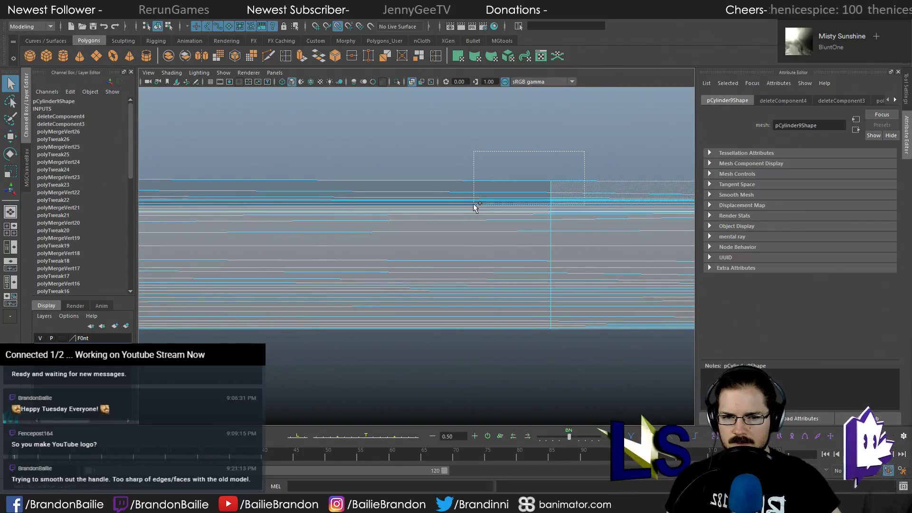
left_click_drag(473, 205, 474, 205, "shift")
Add the leftover faces above the centre line up to the blade's far end and delete the whole selection
middle_click_drag(415, 213, 818, 231, "alt")
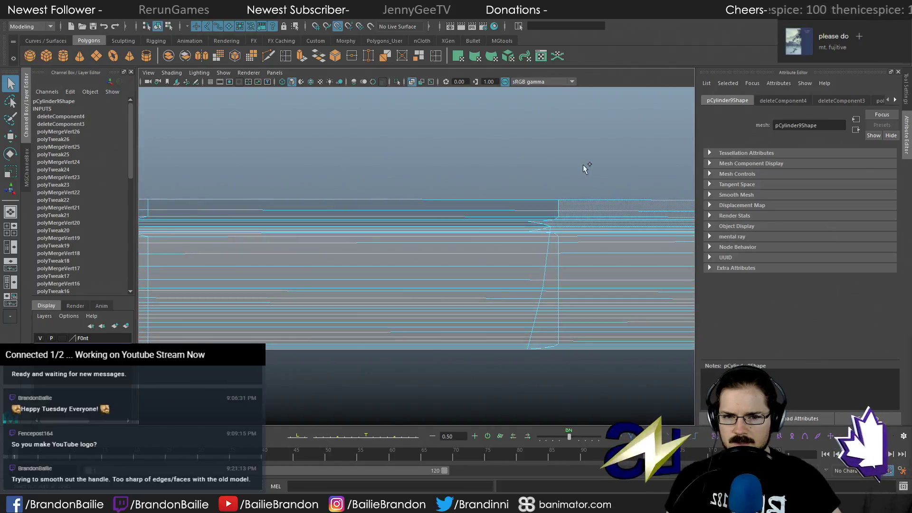
left_click_drag(465, 222, 462, 226, "shift")
middle_click_drag(412, 230, 817, 208, "alt")
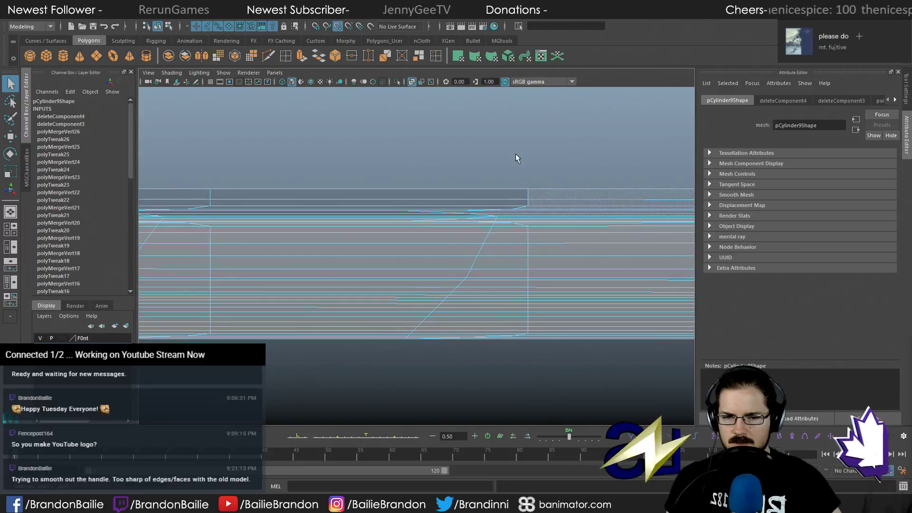
middle_click_drag(430, 177, 448, 200, "alt")
right_click_drag(448, 199, 582, 189, "alt")
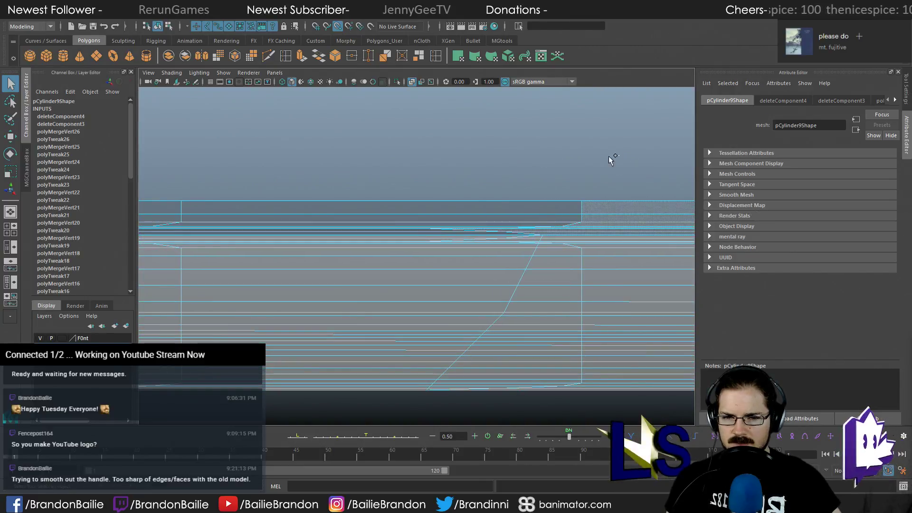
left_click_drag(442, 229, 439, 231, "shift")
middle_click_drag(332, 234, 751, 231, "alt")
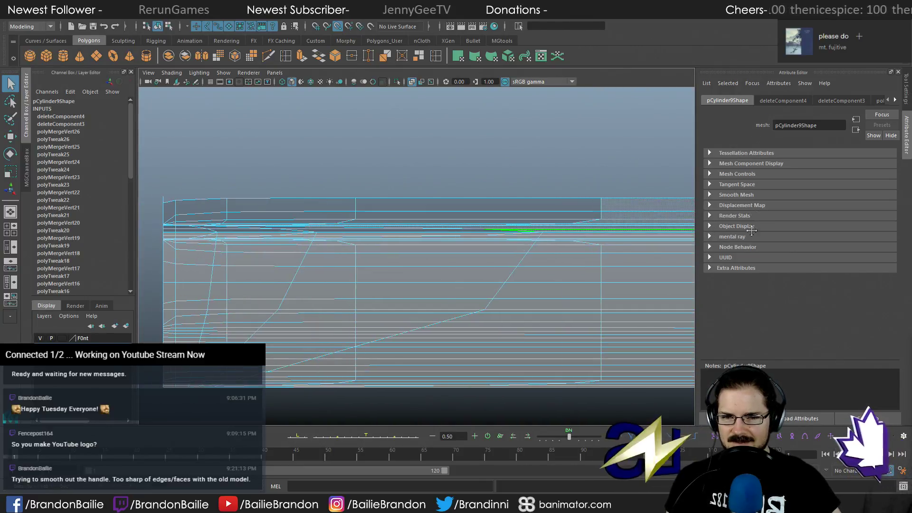
left_click_drag(440, 231, 439, 232, "shift")
middle_click_drag(439, 231, 582, 172, "alt")
left_click_drag(437, 190, 309, 228, "shift")
key("Delete")
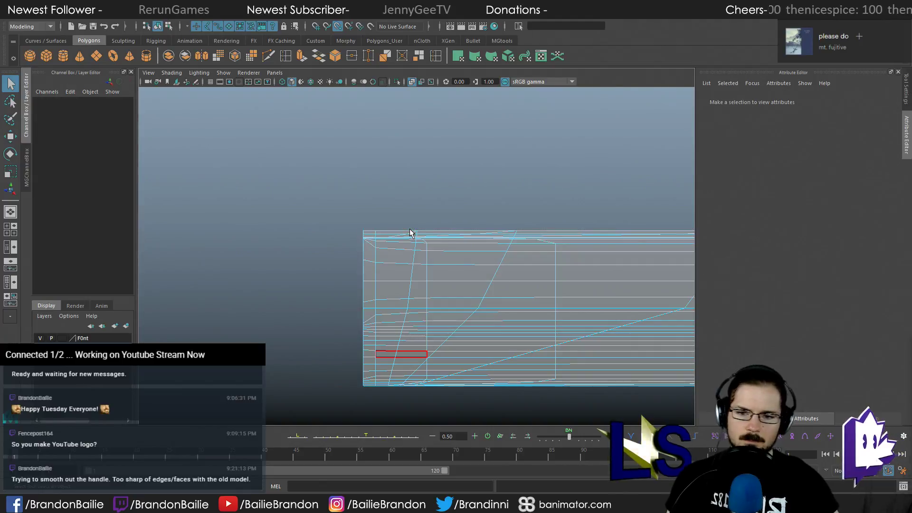
Delete the stray face above the centre line on the bolster, just past the blade joint
left_click_drag(417, 233, 339, 355, "alt")
right_click_drag(339, 354, 601, 208, "alt")
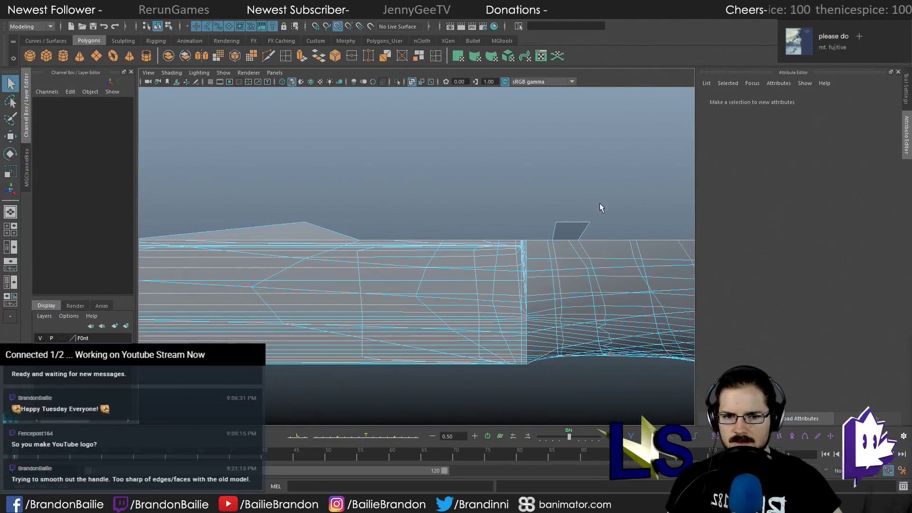
left_click_drag(559, 230, 559, 230)
key("Delete")
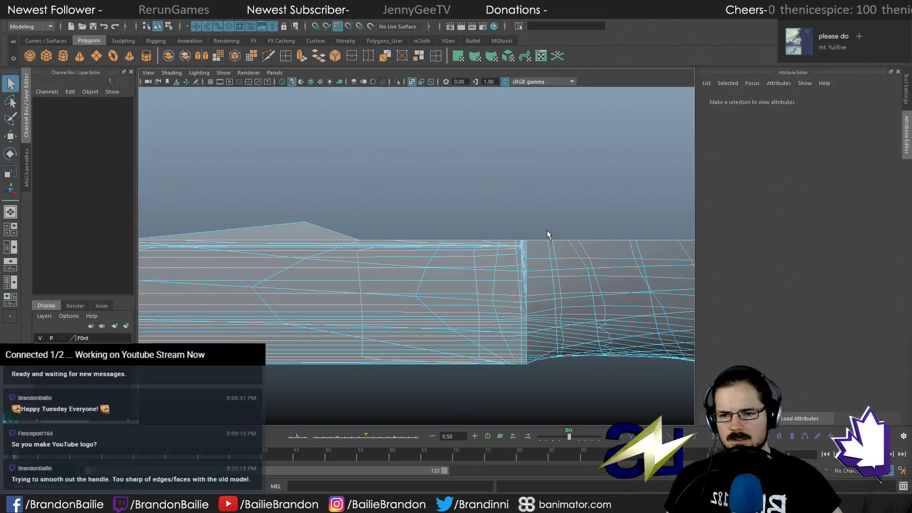
Select the leftover peaked faces above the centre line on the blade and inspect the mesh in the perspective view
right_click_drag(559, 230, 742, 192, "alt")
middle_click_drag(741, 193, 756, 195, "alt")
left_click_drag(414, 172, 216, 218)
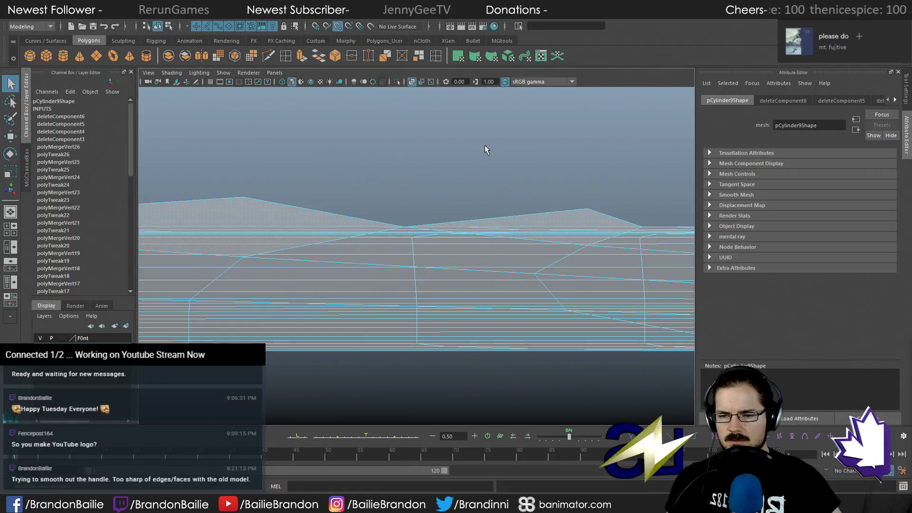
key("space")
key("space")
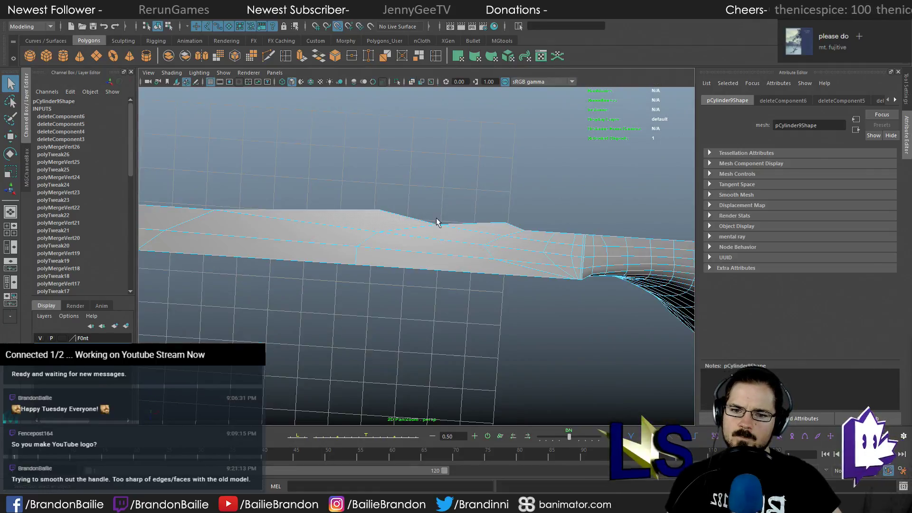
key("backslash")
left_click_drag(468, 211, 541, 203, "alt")
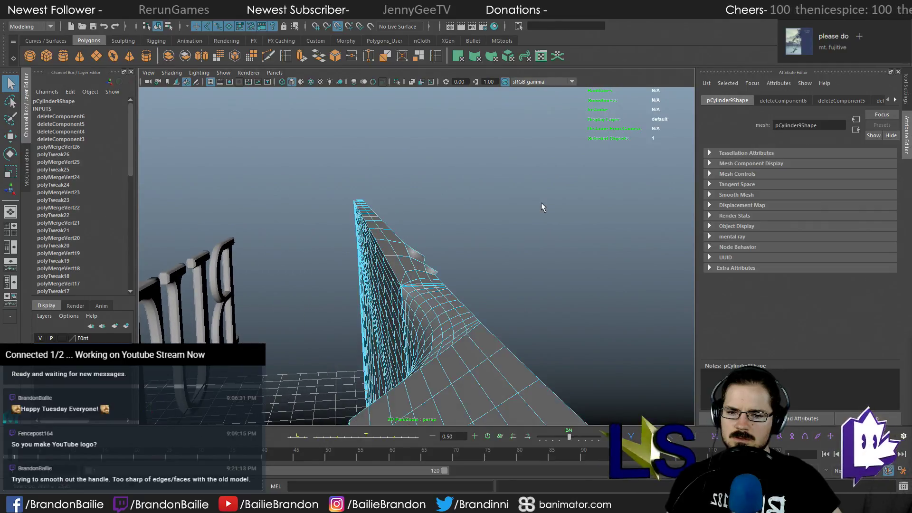
Undo the deletions of the cleaver's faces above the centre line and clear the selection
key("ctrl+z")
key("ctrl+z")
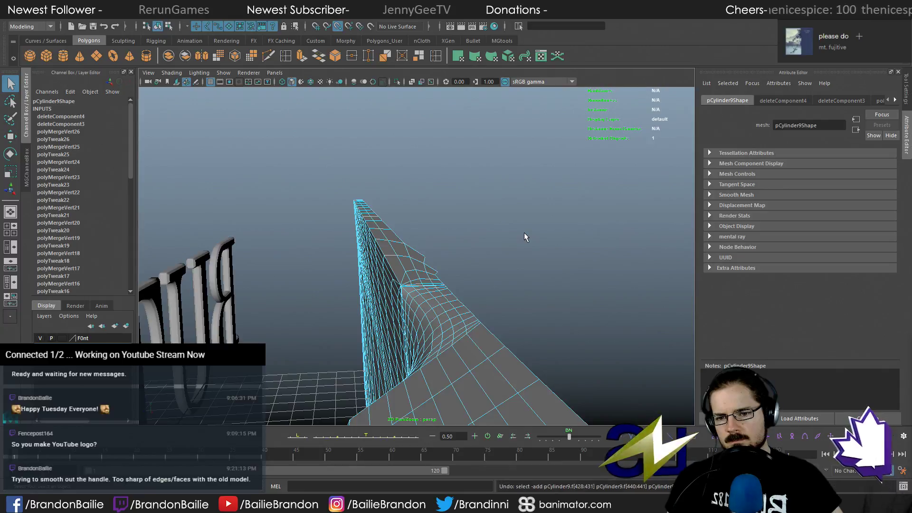
key("ctrl+z")
key("ctrl+z")
left_click_drag(507, 240, 341, 197, "alt")
left_click(340, 197)
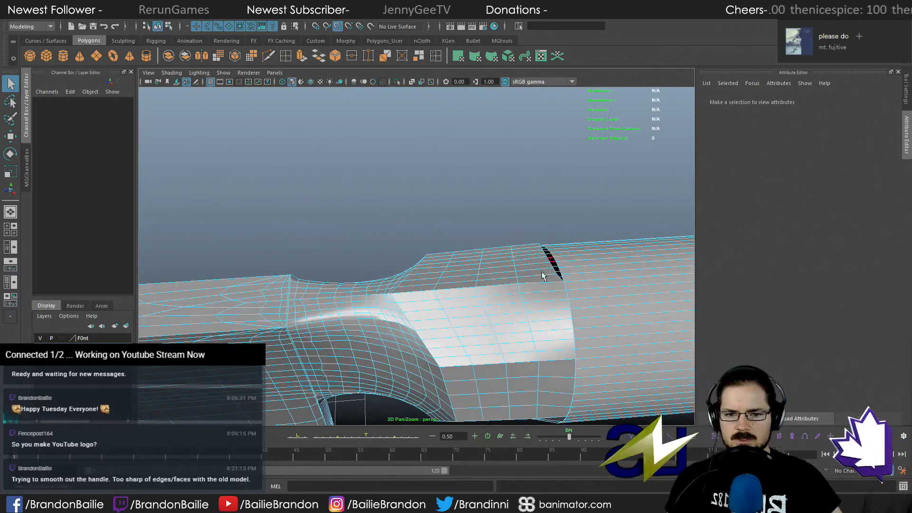
Switch the cleaver to vertex selection and frame the open gap between the bolster and the cylinder rim
mouse_move(544, 270)
left_mouse_down("alt")
mouse_move(546, 322)
mouse_move(520, 361)
mouse_move(495, 179)
mouse_move(407, 267)
mouse_move(412, 210)
mouse_move(513, 271)
mouse_move(489, 272)
mouse_move(588, 163)
mouse_move(435, 304)
mouse_move(474, 291)
mouse_move(397, 189)
left_mouse_up("alt")
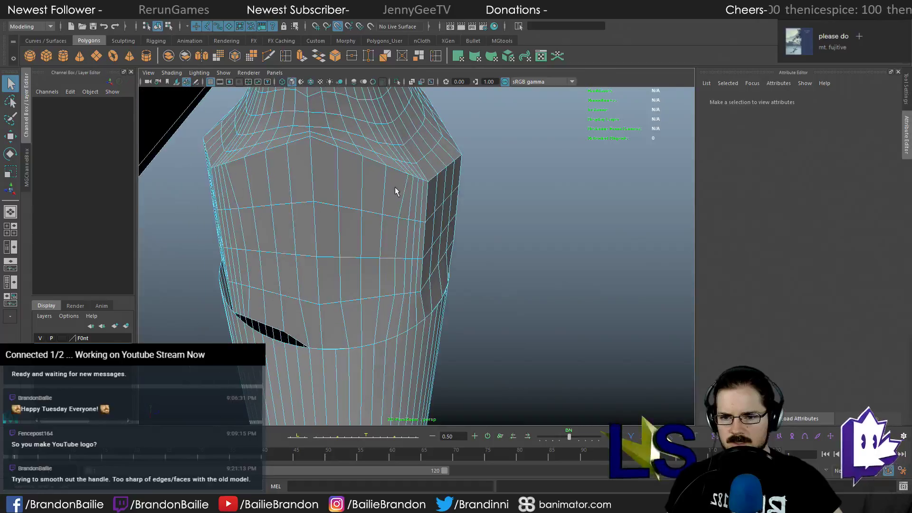
right_click(197, 241)
right_click_drag(197, 242, 140, 248)
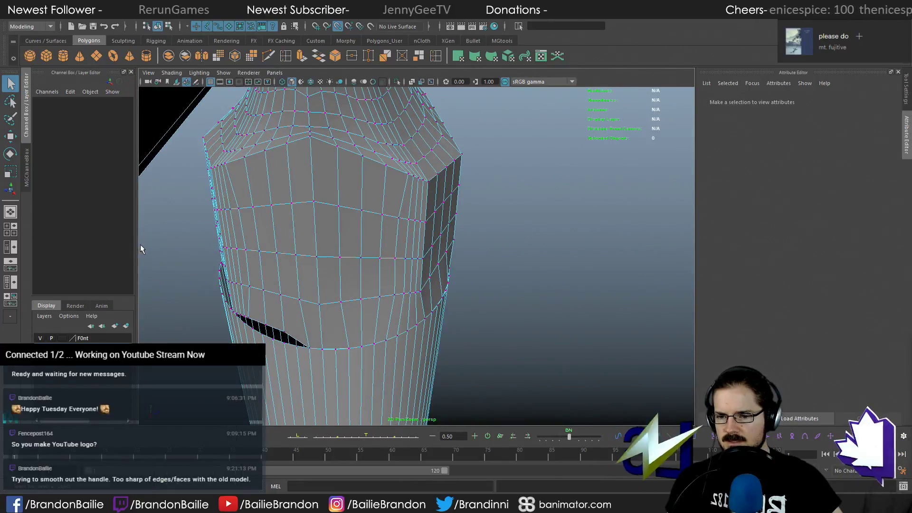
left_click(282, 331)
key("f")
scroll(421, 333, "down", 2)
left_click_drag(422, 335, 426, 301, "alt")
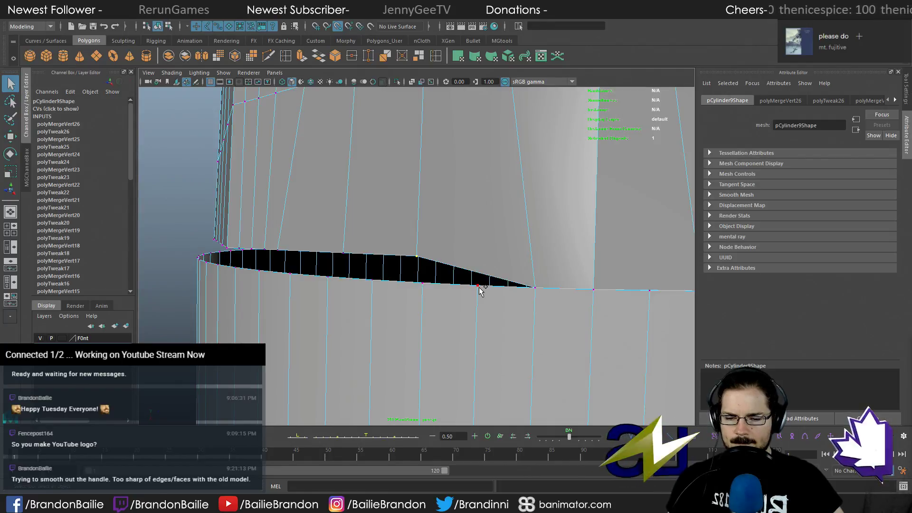
Turn on X-ray shading, snap the bolster vertex at the gap's closed end onto the neighbouring rim vertex, and merge the two
key("w")
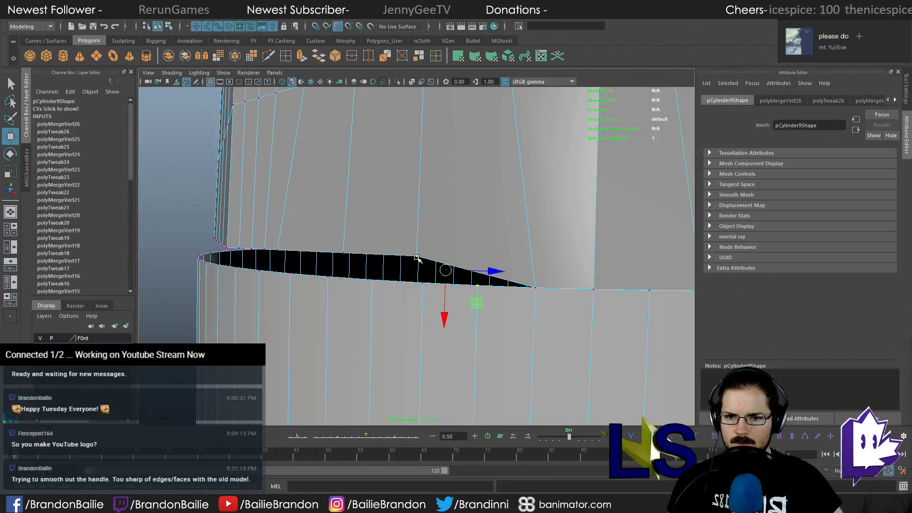
key("alt+x")
left_click_drag(444, 280, 421, 298, "alt")
left_click_drag(417, 255, 477, 305)
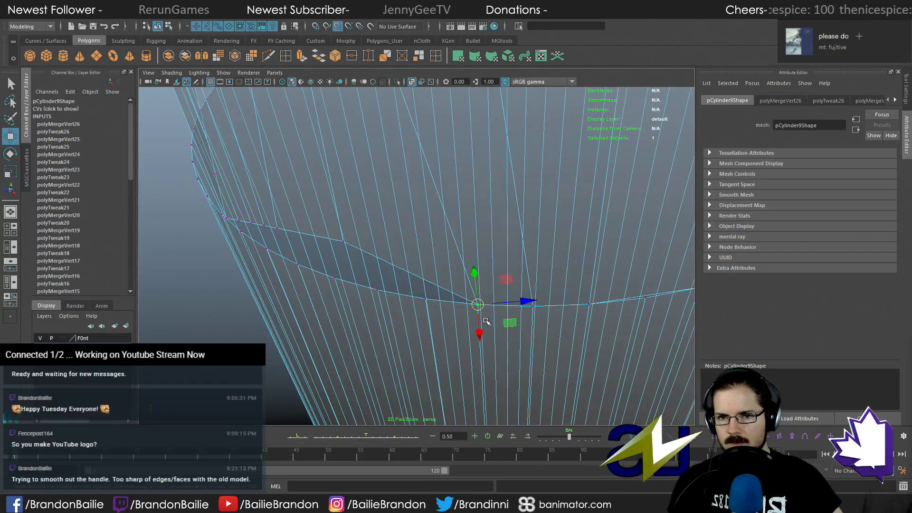
left_click(352, 56)
middle_click_drag(397, 269, 414, 258, "alt")
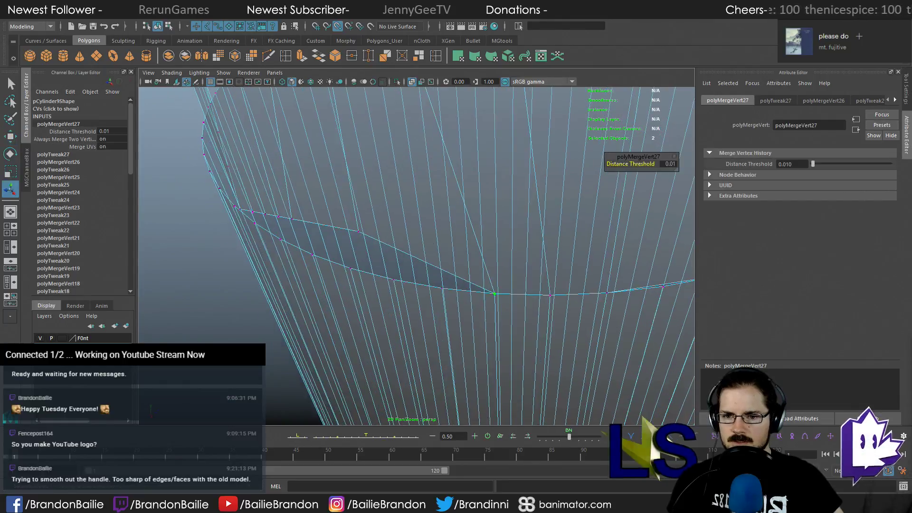
Snap the next overlapping bolster vertices onto the following two rim vertices along the gap and merge each pair
left_click(369, 227)
left_click_drag(355, 224, 444, 285)
key("g")
middle_click_drag(379, 266, 416, 263, "alt")
left_click_drag(319, 205, 415, 259)
key("w")
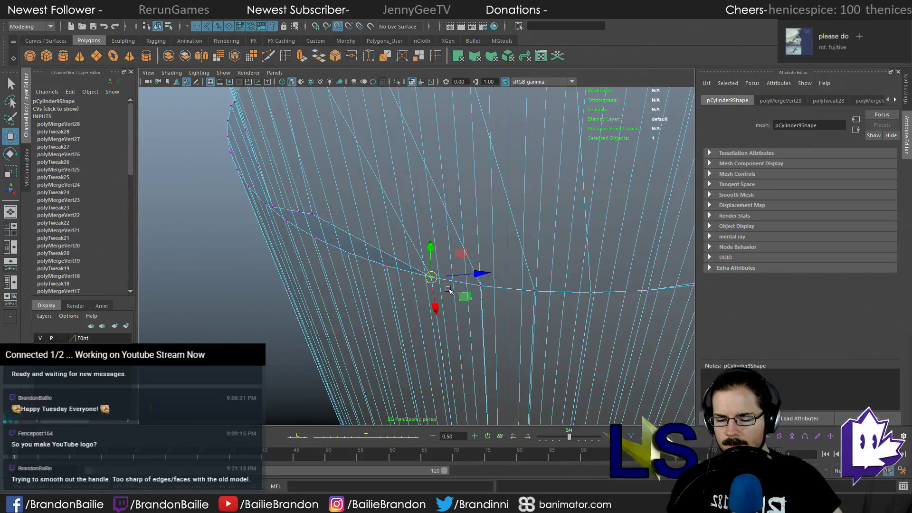
key("g")
Continue closing the gap by snapping bolster vertices onto two further rim vertices and merging each pair
left_click_drag(380, 309, 391, 309, "alt")
left_click_drag(352, 212, 413, 269)
key("w")
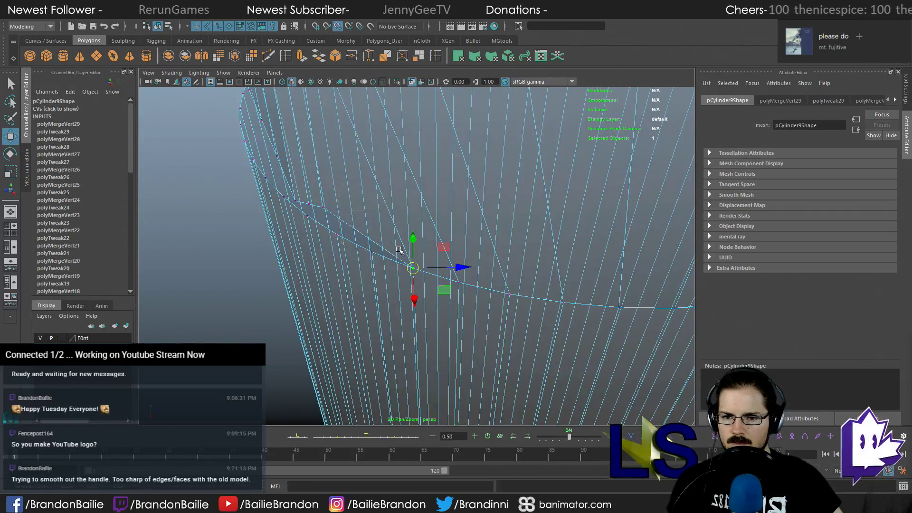
key("g")
left_click_drag(395, 299, 474, 298, "alt")
key("w")
key("g")
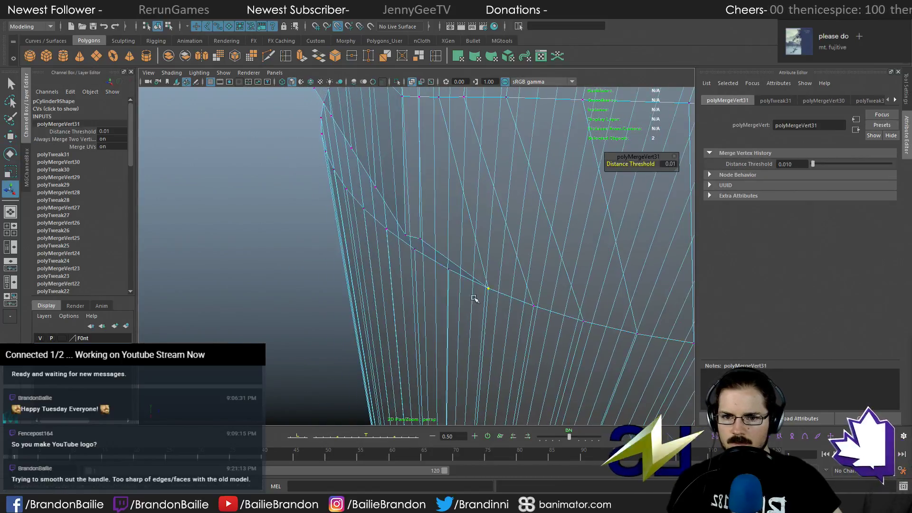
Snap the next two bolster vertices at the gap's closed end onto their rim vertices and merge each pair
left_click(416, 247)
key("w")
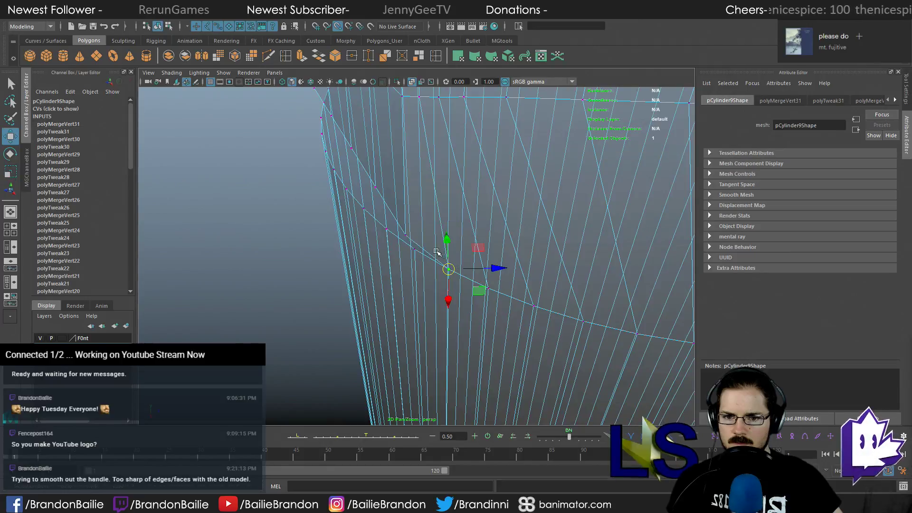
key("g")
left_click_drag(423, 279, 443, 259, "alt")
left_click(434, 221)
key("w")
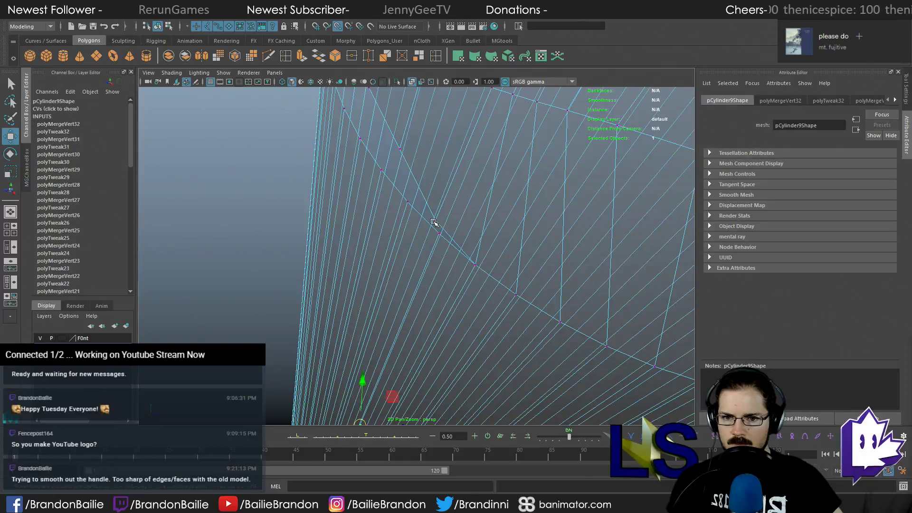
key("q")
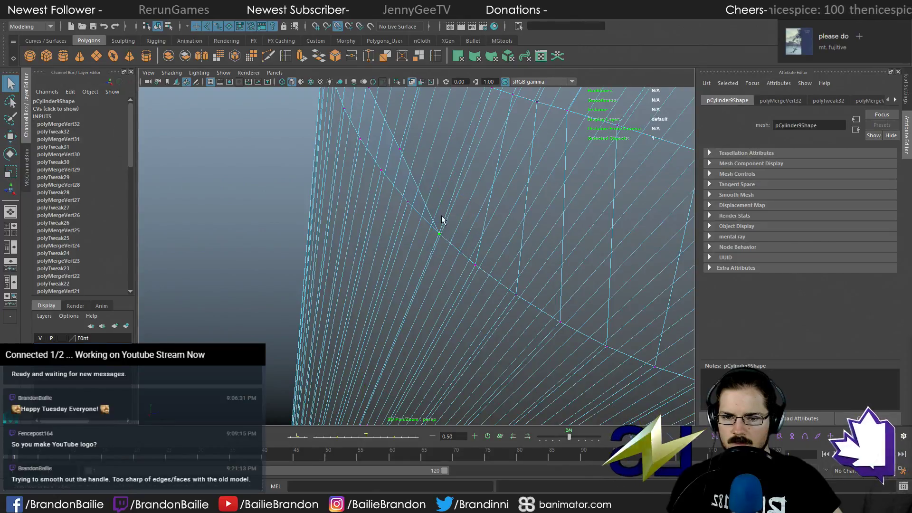
key("g")
Follow the gap around the handle, snap the next open bolster vertex onto the cylinder rim, and merge the pair
left_click_drag(466, 250, 498, 303, "alt")
right_click_drag(477, 288, 551, 299, "alt")
mouse_move(551, 299)
left_mouse_down("alt")
mouse_move(505, 297)
mouse_move(495, 309)
mouse_move(526, 304)
mouse_move(537, 323)
mouse_move(475, 301)
mouse_move(404, 307)
mouse_move(440, 320)
mouse_move(424, 306)
left_mouse_up("alt")
left_click(451, 282)
key("alt+x")
left_click_drag(422, 271, 429, 250)
key("q")
key("g")
Snap two further bolster vertices along this stretch onto neighbouring rim vertices and merge each pair
key("w")
key("q")
key("g")
left_click_drag(431, 171, 444, 259)
key("w")
key("q")
key("g")
Try to snap and merge the first two bolster vertices of the next gap section onto the rim
left_click(450, 227)
key("w")
key("q")
left_click(406, 225)
key("w")
key("g")
Try to carry on along that gap section by snapping and merging three more bolster vertices onto the rim
left_click(468, 222)
key("w")
left_click_drag(464, 219, 388, 245)
key("g")
key("w")
key("g")
key("w")
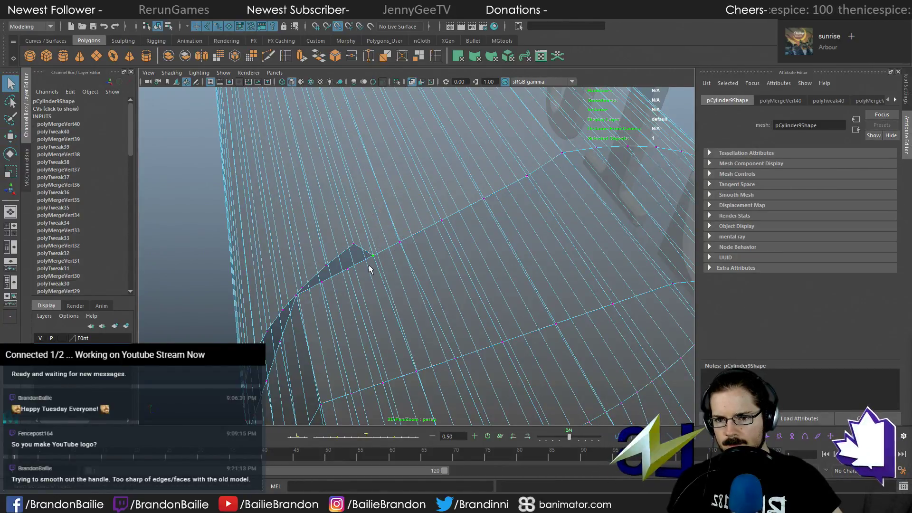
key("g")
middle_click_drag(381, 278, 410, 267, "alt")
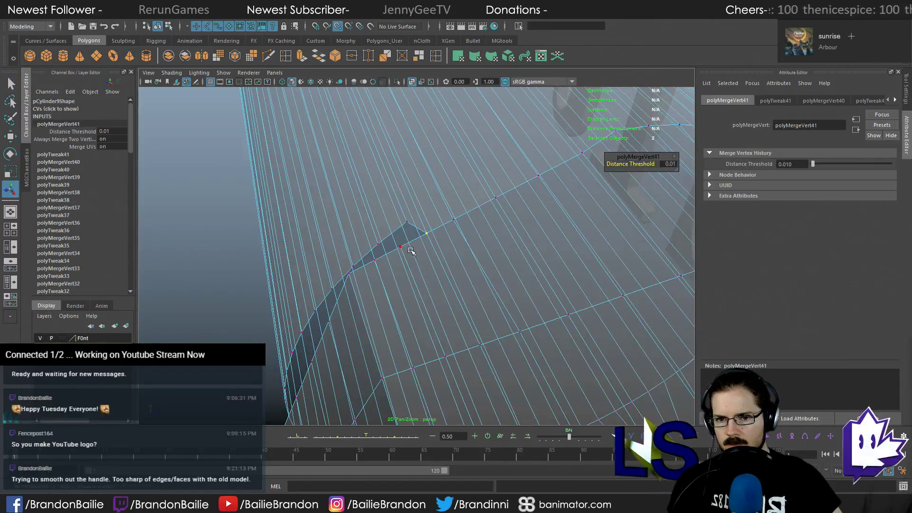
Undo the last five vertex snaps and merges along the current gap section
left_click_drag(414, 216, 419, 270, "alt")
key("ctrl+z")
key("ctrl+z")
key("ctrl+z")
key("ctrl+z")
key("ctrl+z")
key("ctrl+z")
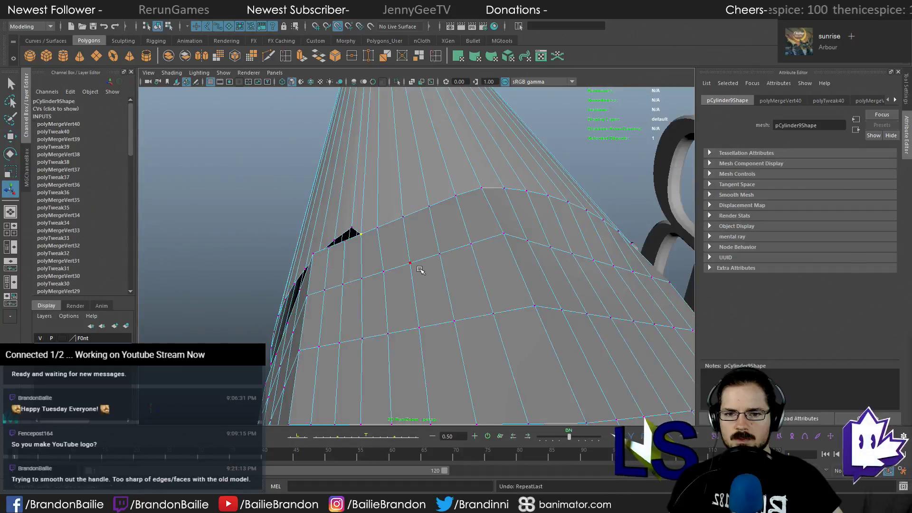
key("ctrl+z")
key("ctrl+z")
key("ctrl+z")
key("ctrl+z")
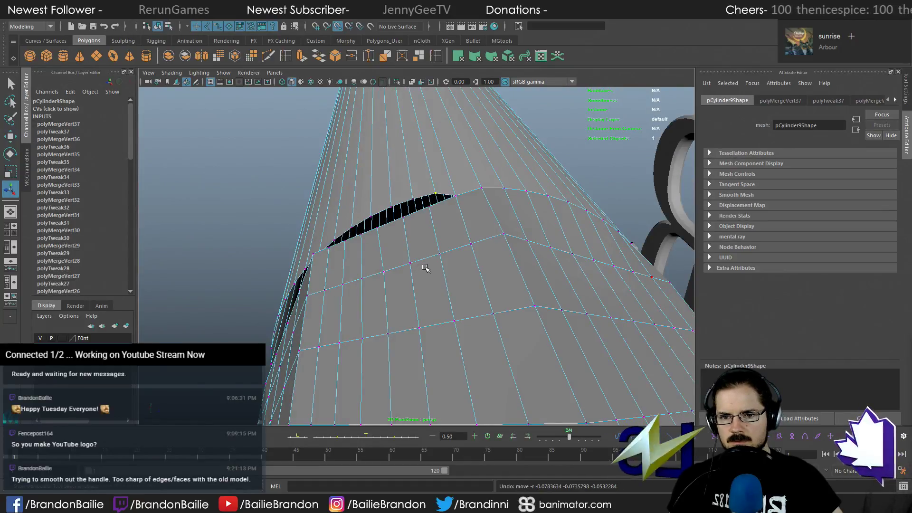
key("ctrl+z")
Snap the bolster vertex nearest the closed end of the reopened gap onto the adjacent rim vertex and merge the two
left_click_drag(426, 269, 435, 288, "alt")
scroll(447, 290, "up", 4)
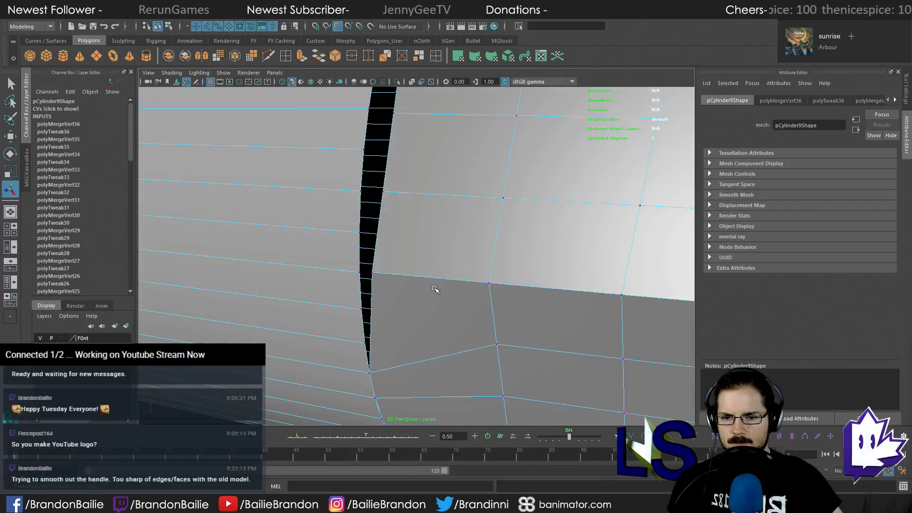
left_click_drag(379, 275, 510, 311, "alt")
middle_click_drag(509, 312, 504, 299, "alt")
mouse_move(504, 299)
left_mouse_down("alt")
mouse_move(505, 247)
mouse_move(448, 254)
mouse_move(462, 261)
mouse_move(439, 277)
mouse_move(522, 274)
mouse_move(499, 275)
left_mouse_up("alt")
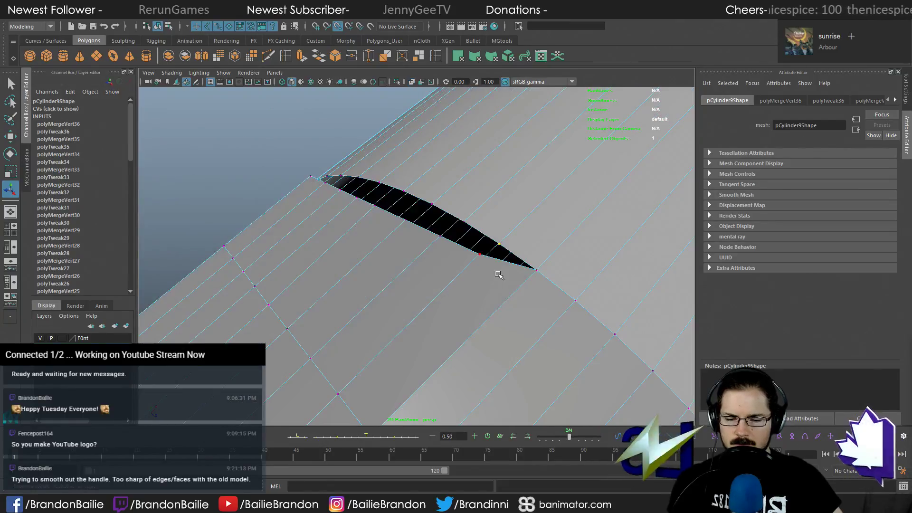
key("w")
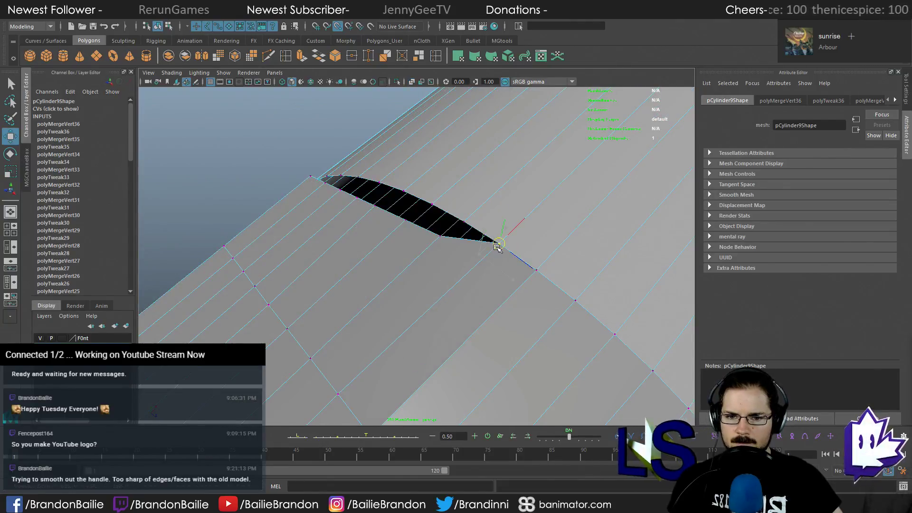
key("q")
key("g")
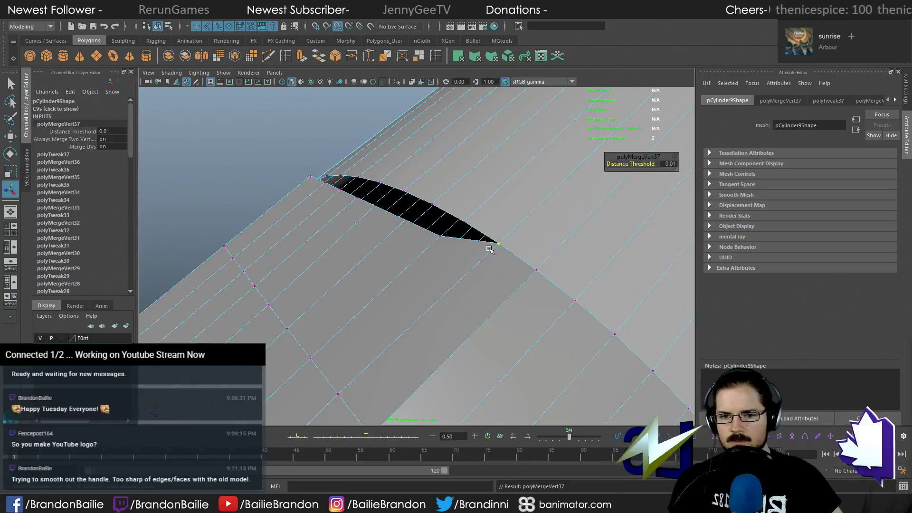
Turn on X-ray shading, snap the following two bolster vertices onto their matching rim vertices, and merge each pair
left_click_drag(444, 257, 437, 280, "alt")
key("alt+x")
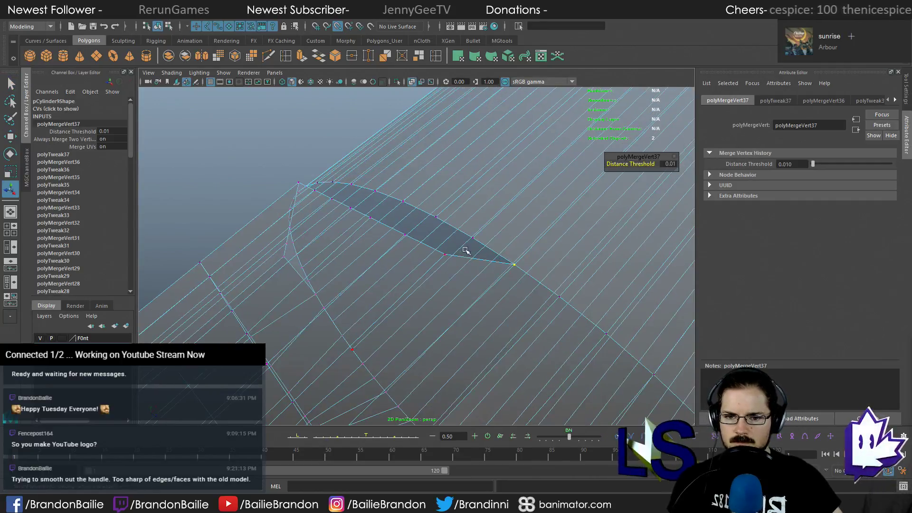
left_click(470, 242)
key("w")
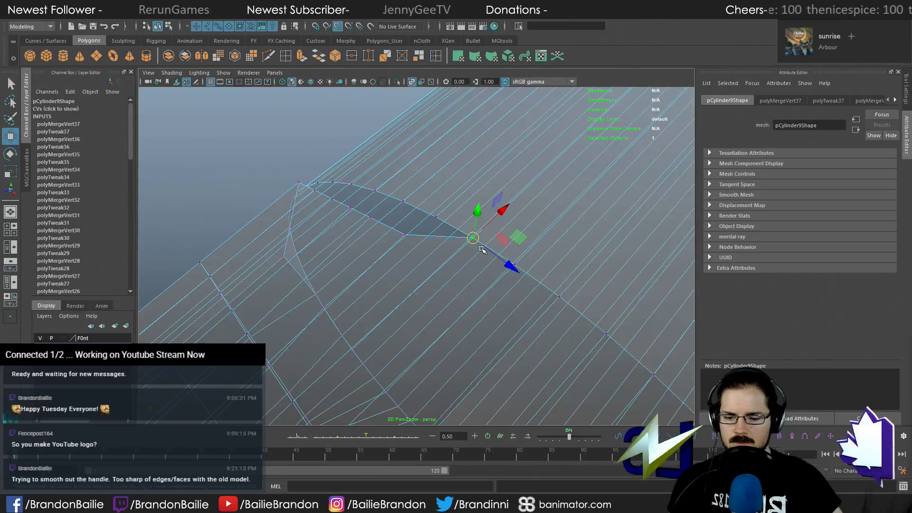
key("g")
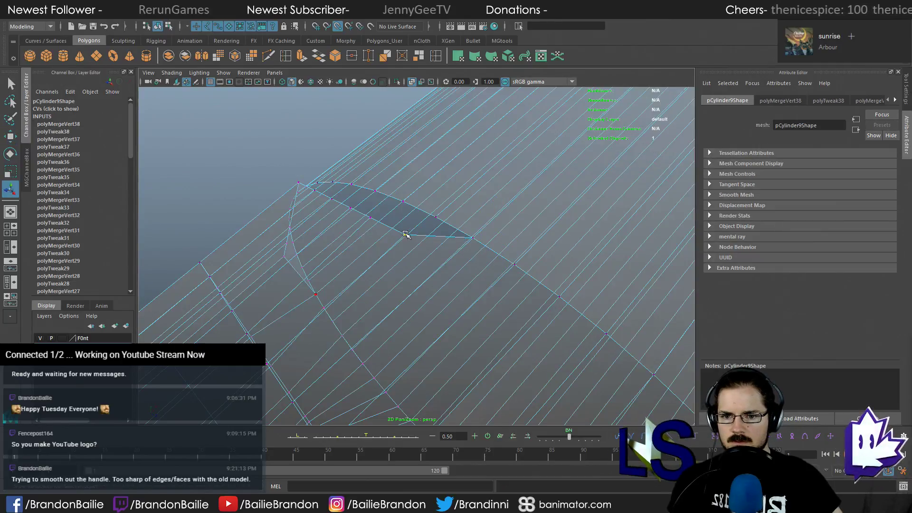
key("w")
left_click(436, 217)
key("g")
Snap the next two bolster vertices up onto the curved rim edge and merge each pair
left_click_drag(448, 228, 438, 170, "alt")
left_click(394, 186)
key("w")
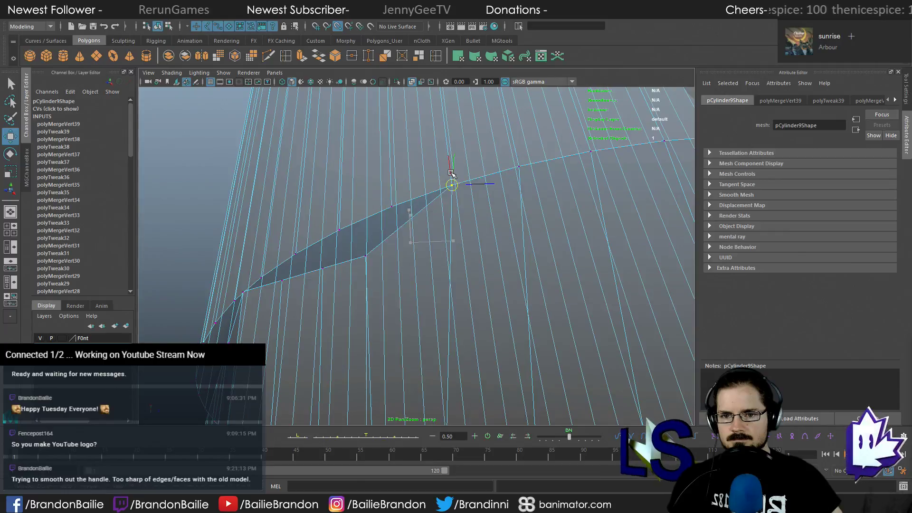
key("q")
right_click_drag(469, 203, 375, 226, "shift")
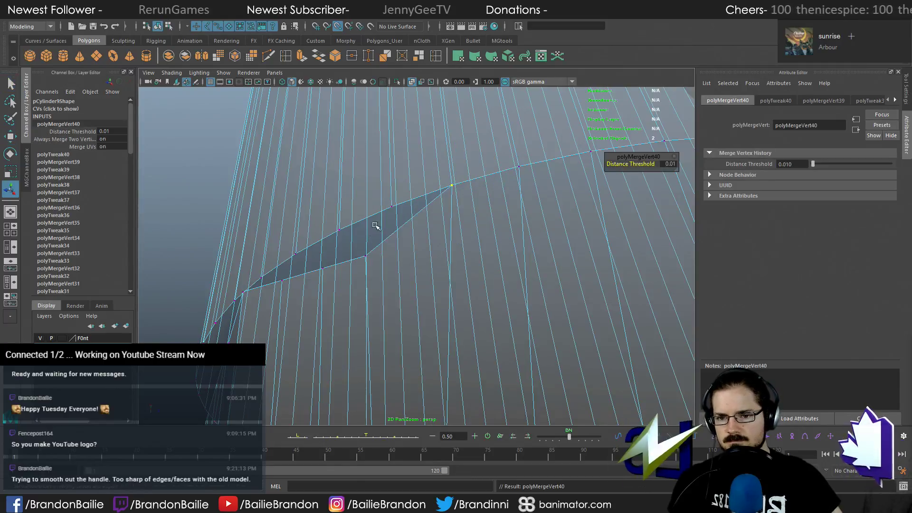
left_click(365, 257)
key("w")
left_click_drag(365, 255, 381, 197)
right_click_drag(413, 223, 407, 238, "shift")
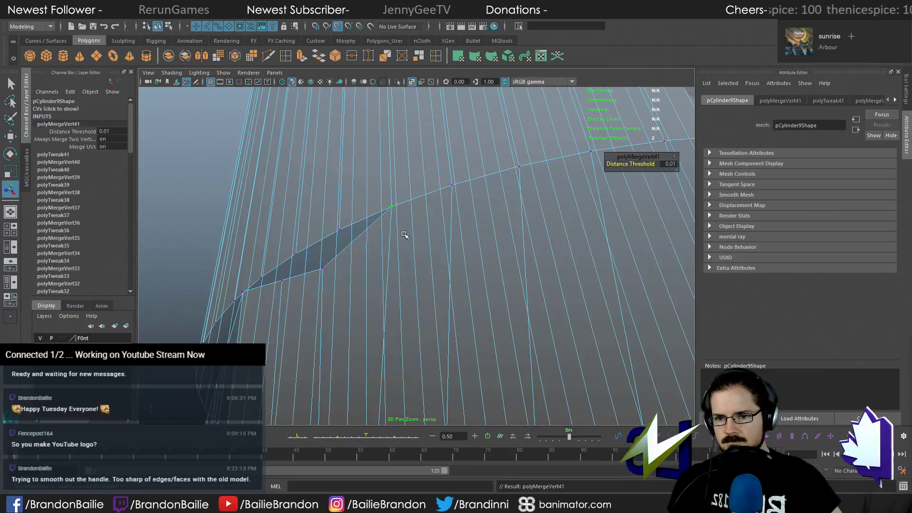
Close the remaining narrow part of this gap section by snapping and merging two more bolster vertices onto the rim
left_click_drag(407, 238, 397, 178, "alt")
left_click(394, 238)
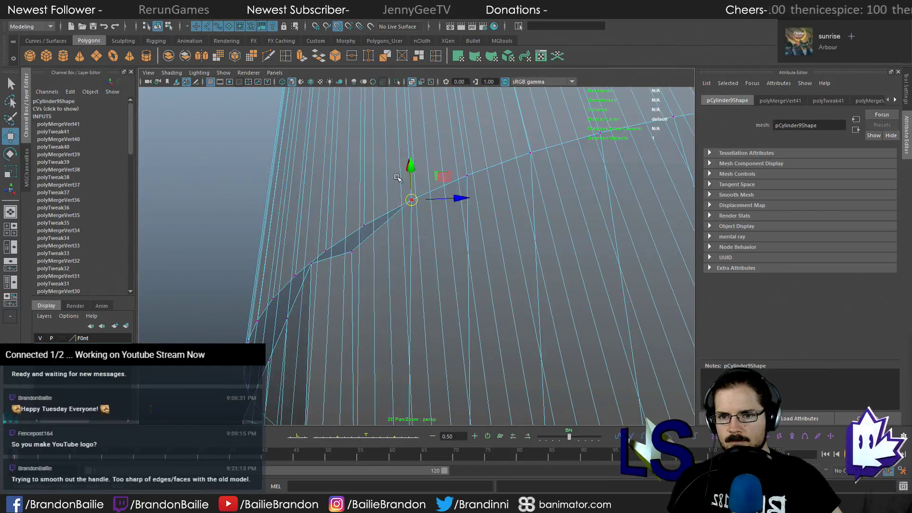
right_click_drag(427, 217, 425, 233, "shift")
left_click_drag(418, 232, 408, 228, "alt")
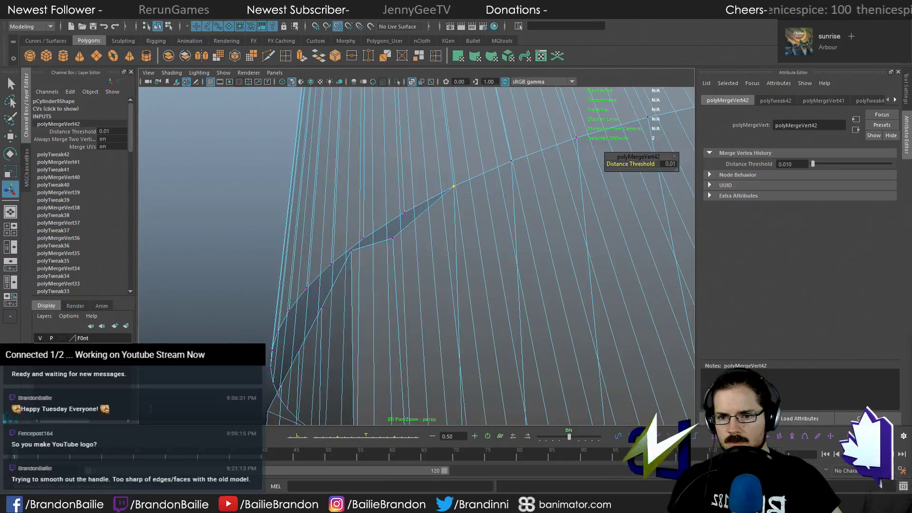
left_click(405, 215)
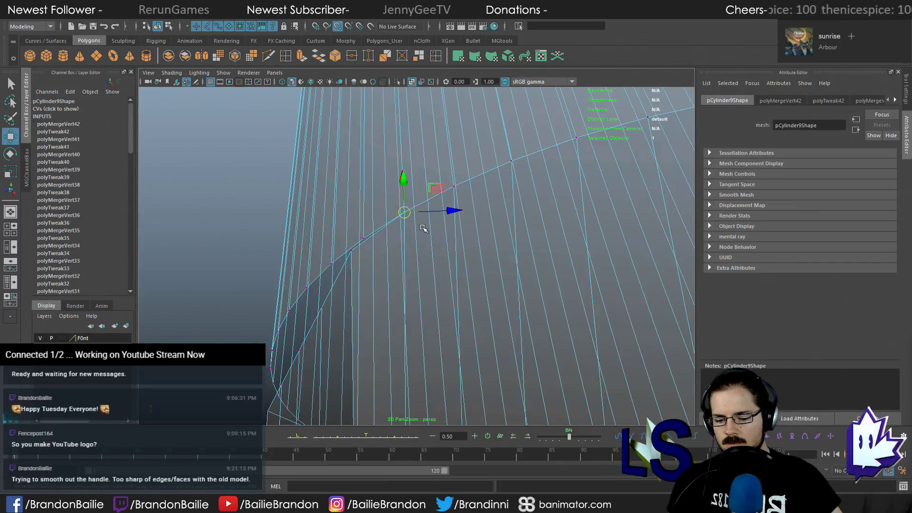
right_click_drag(423, 228, 420, 245, "shift")
Snap the bolster's corner vertex and the vertex after it onto their nearest rim vertices, merging each pair
left_click_drag(392, 249, 427, 236, "alt")
left_click(441, 204)
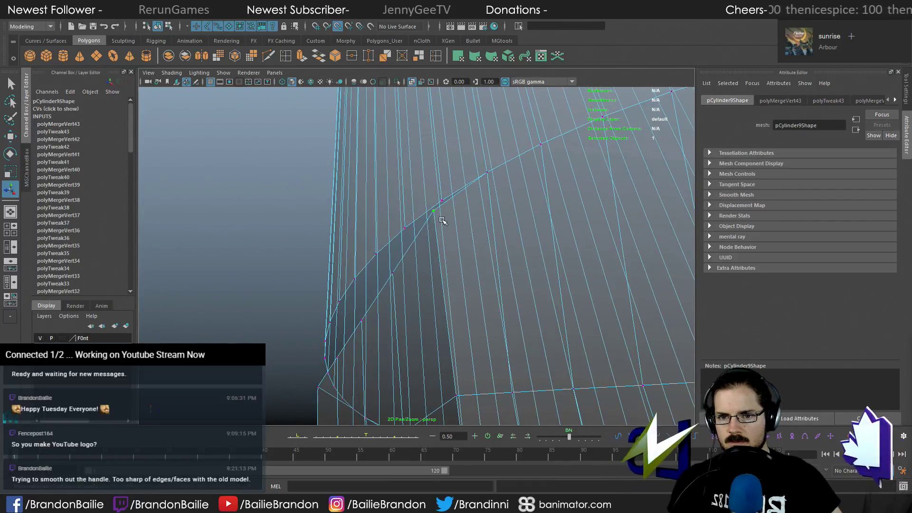
key("w")
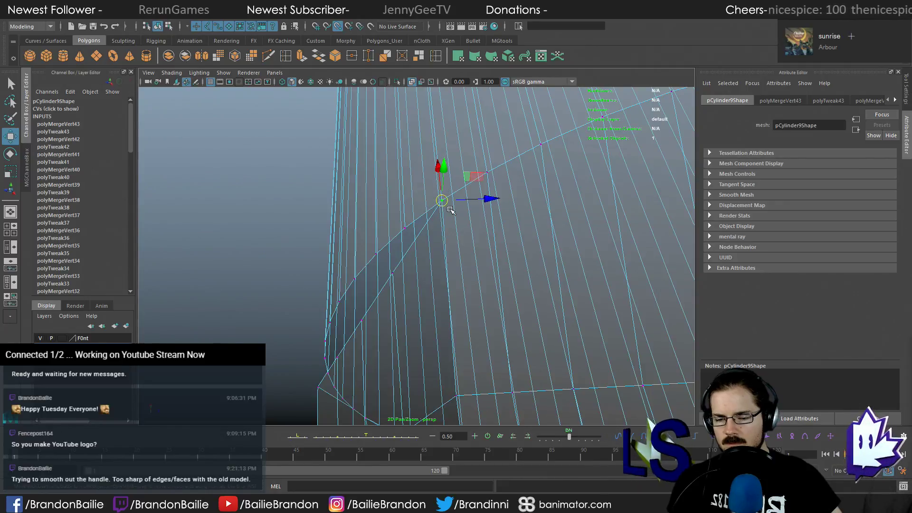
right_click_drag(450, 210, 434, 238, "shift")
left_click_drag(434, 238, 408, 237, "alt")
left_click_drag(420, 271, 431, 220)
key("w")
key("q")
right_click_drag(431, 221, 424, 232, "shift")
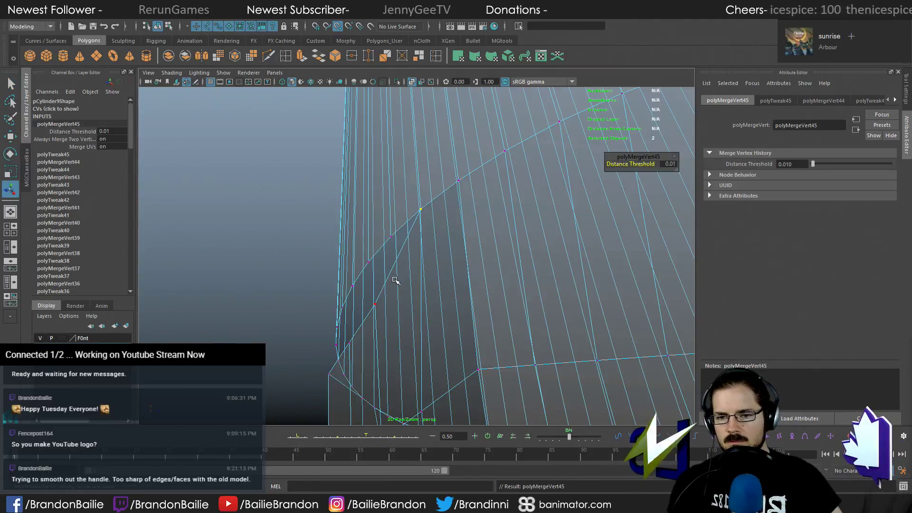
Snap the next bolster vertex past the corner onto the cylinder rim and merge the pair
left_click_drag(435, 298, 471, 162, "alt")
left_click(494, 217)
key("w")
key("q")
Try to snap the bolster vertex in the middle of the side gap onto the rim, and undo the move
key("alt+x")
mouse_move(519, 215)
left_mouse_down("alt")
mouse_move(497, 218)
mouse_move(405, 190)
mouse_move(477, 277)
left_mouse_up("alt")
key("w")
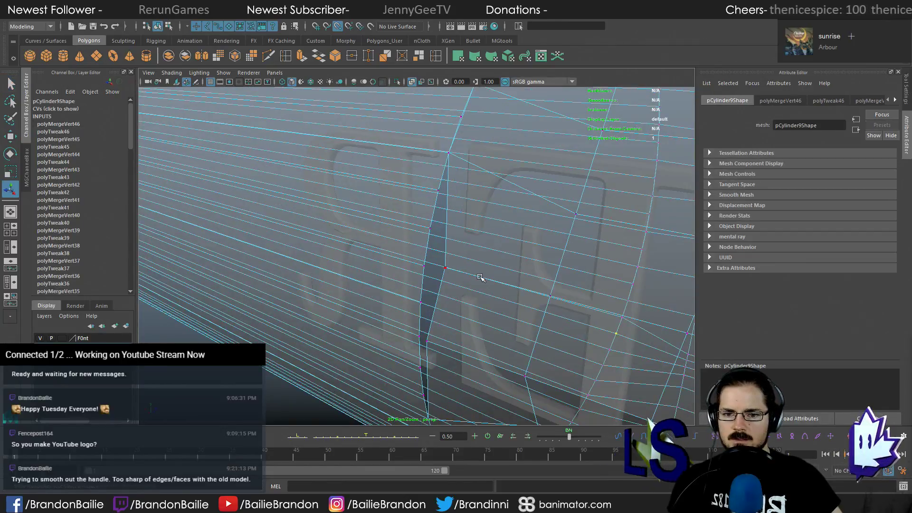
key("alt+x")
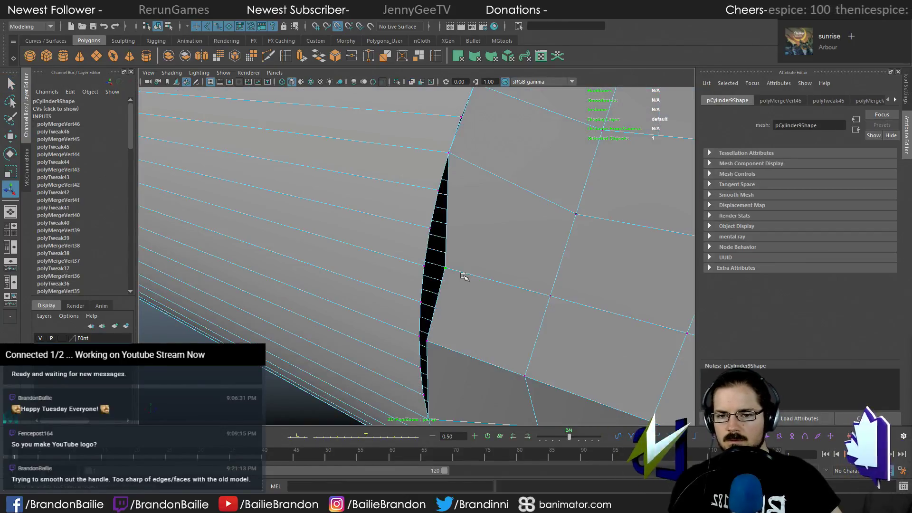
key("w")
left_click_drag(459, 259, 428, 216, "alt")
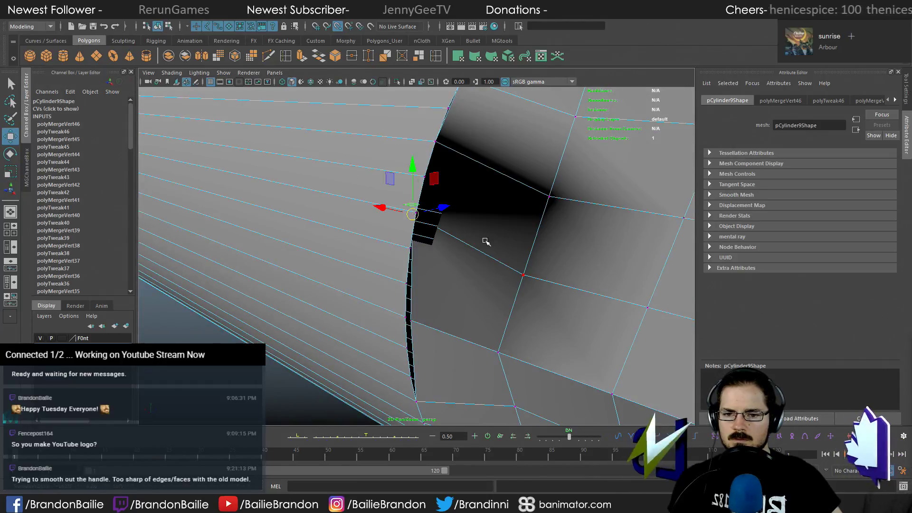
key("ctrl+z")
Snap the side gap's middle bolster vertex onto its matching rim vertex with X-ray shading on
key("alt+x")
mouse_move(429, 250)
left_mouse_down()
mouse_move(414, 212)
mouse_move(442, 252)
left_mouse_up()
left_click_drag(507, 277, 413, 256, "alt")
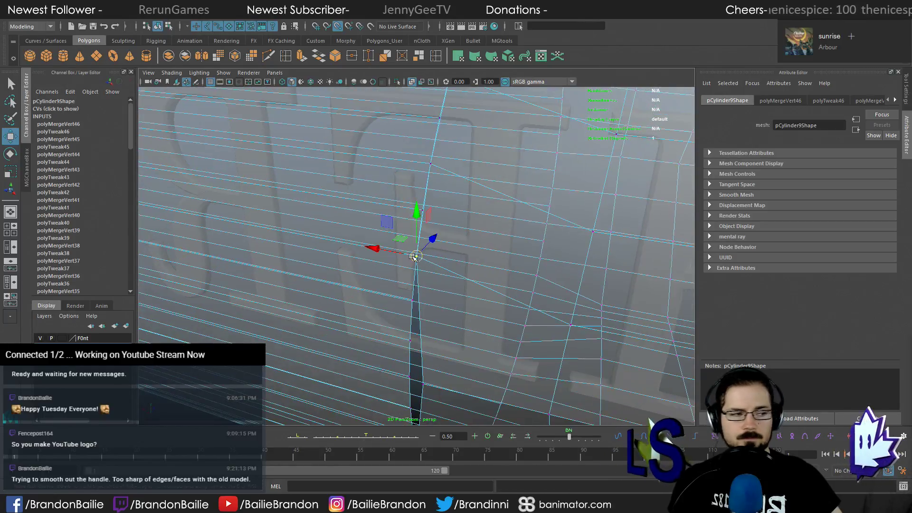
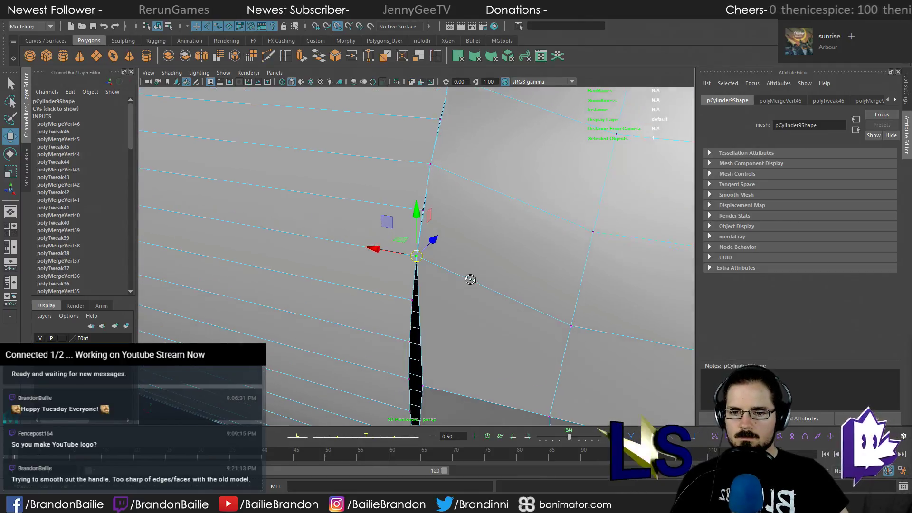
mouse_move(469, 281)
left_mouse_down("alt")
mouse_move(445, 265)
mouse_move(463, 267)
mouse_move(435, 255)
mouse_move(455, 251)
left_mouse_up("alt")
key("q")
key("alt+x")
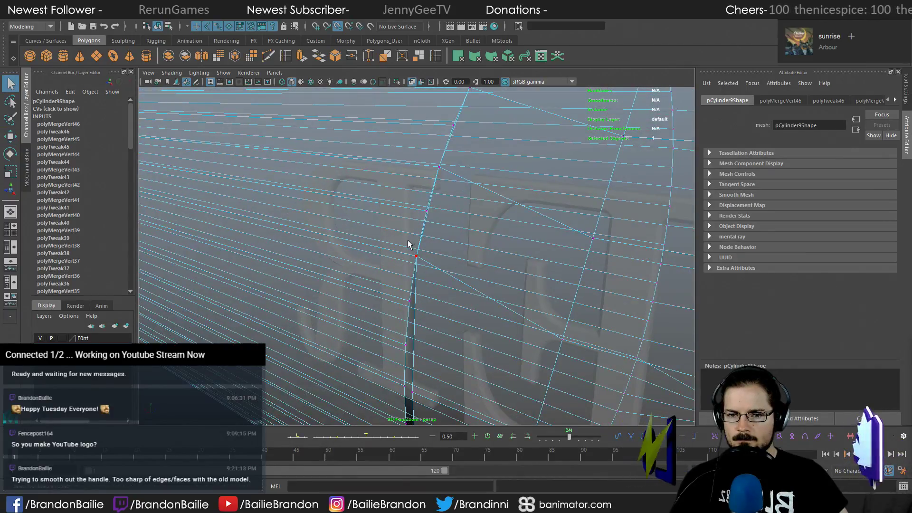
key("w")
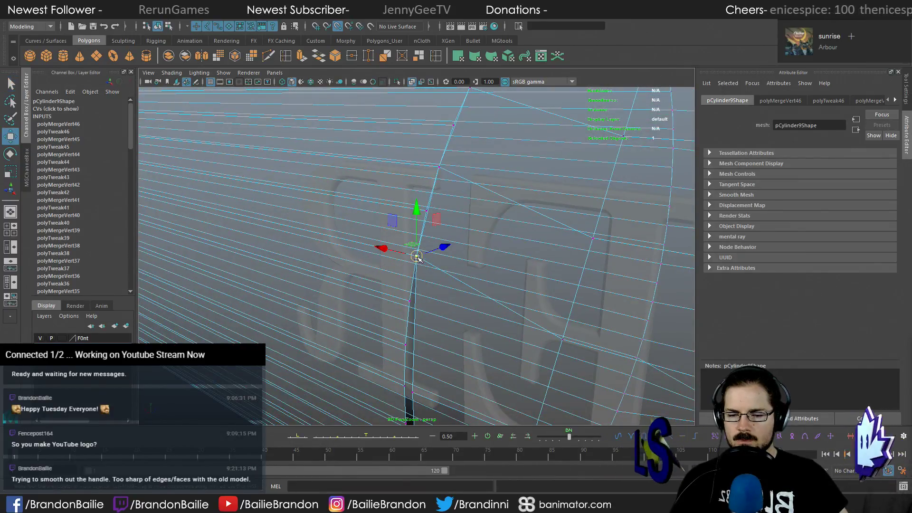
Test-pull the snapped vertex, undo the pull, and merge the bolster vertex with its rim vertex
left_click_drag(417, 255, 478, 254)
key("ctrl+z")
key("q")
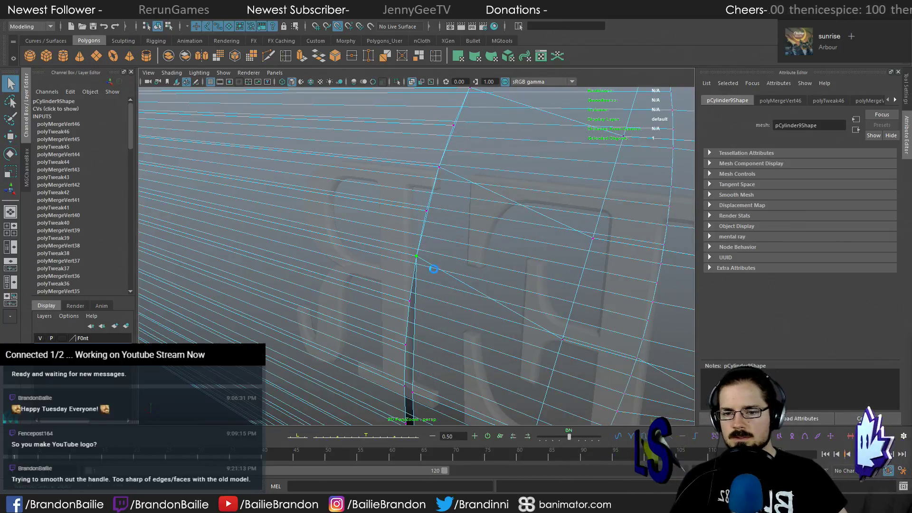
middle_click_drag(436, 291, 459, 249, "alt")
key("alt+x")
Snap the last open bolster vertex of the side gap onto the rim, merge the pair, and check the seam without X-ray
middle_click_drag(425, 290, 461, 259, "alt")
left_click_drag(461, 260, 474, 235, "alt")
left_click(453, 328)
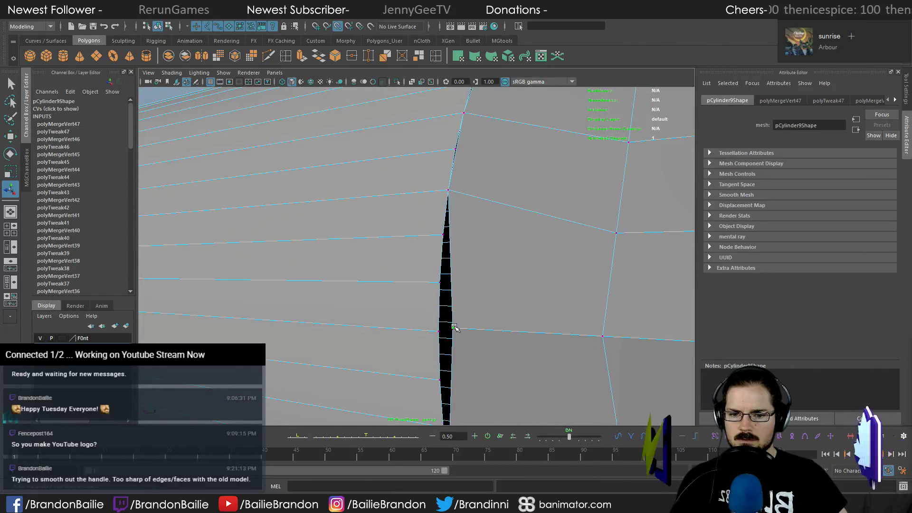
middle_click_drag(559, 349, 504, 318, "alt")
mouse_move(504, 318)
left_mouse_down("alt")
mouse_move(474, 285)
mouse_move(489, 302)
mouse_move(516, 302)
mouse_move(454, 272)
mouse_move(452, 294)
mouse_move(441, 270)
left_mouse_up("alt")
key("w")
key("q")
key("alt+x")
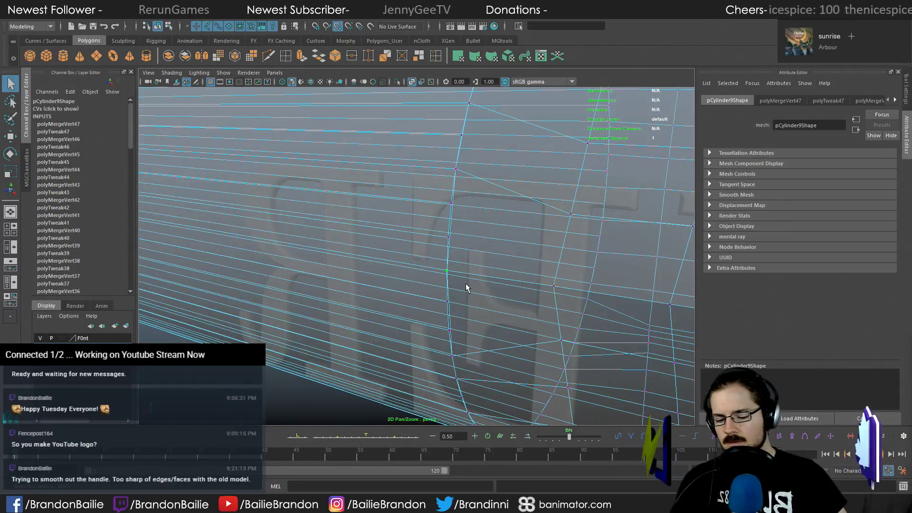
key("g")
key("alt+x")
mouse_move(550, 289)
left_mouse_down("alt")
mouse_move(480, 265)
mouse_move(379, 274)
mouse_move(399, 287)
mouse_move(357, 230)
mouse_move(387, 275)
mouse_move(390, 299)
left_mouse_up("alt")
right_click_drag(390, 300, 545, 321, "alt")
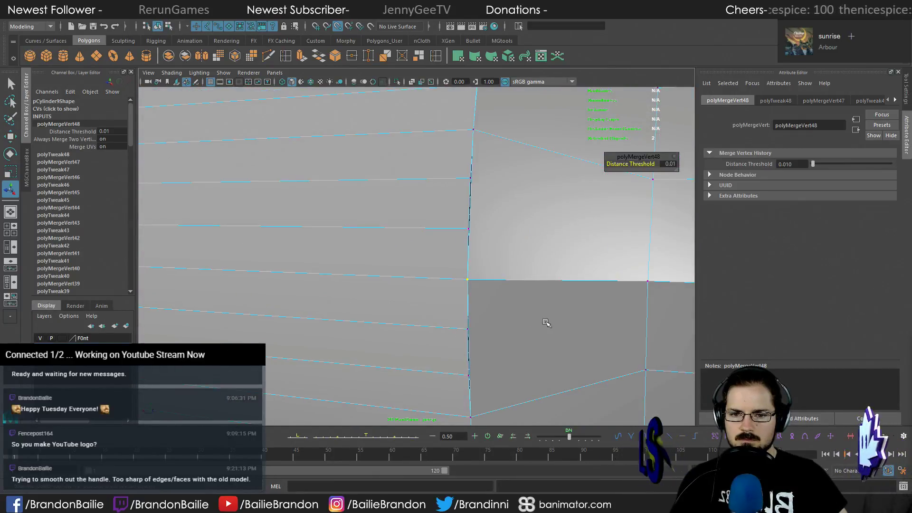
key("q")
left_click_drag(535, 304, 483, 323, "alt")
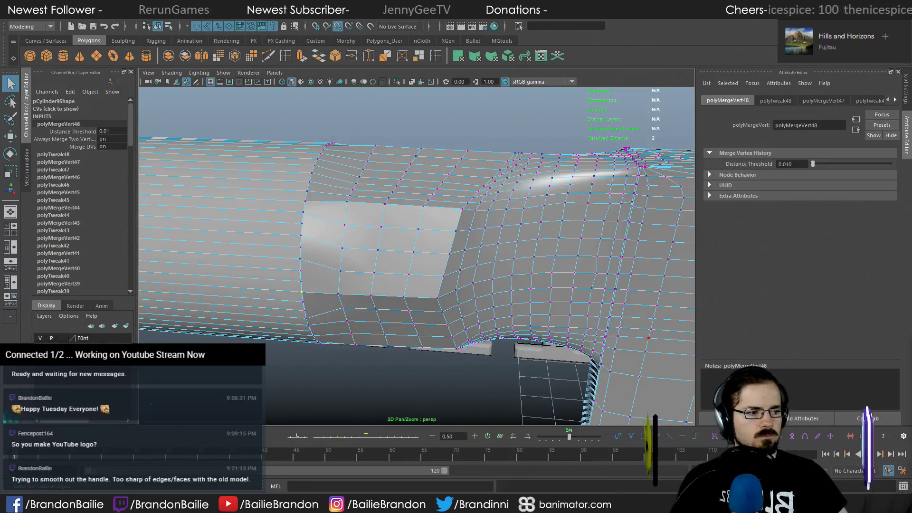
Insert a vertex with Multi-Cut on the bolster edge beside an unmatched cylinder rim vertex in the side gap
right_click_drag(270, 231, 393, 261, "alt")
middle_click_drag(229, 266, 361, 252, "alt")
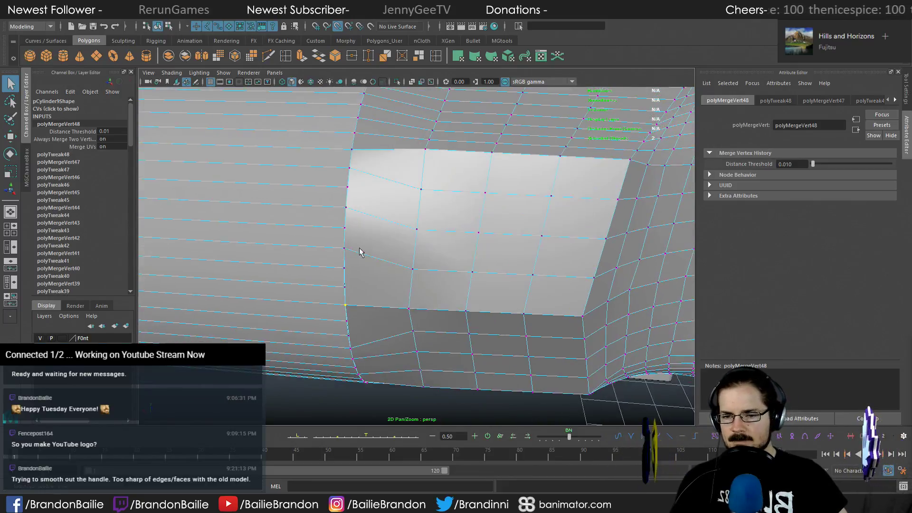
right_click_drag(361, 253, 523, 258, "alt")
middle_click_drag(274, 270, 356, 271, "alt")
right_click_drag(355, 271, 386, 261, "alt")
middle_click_drag(387, 261, 419, 249, "alt")
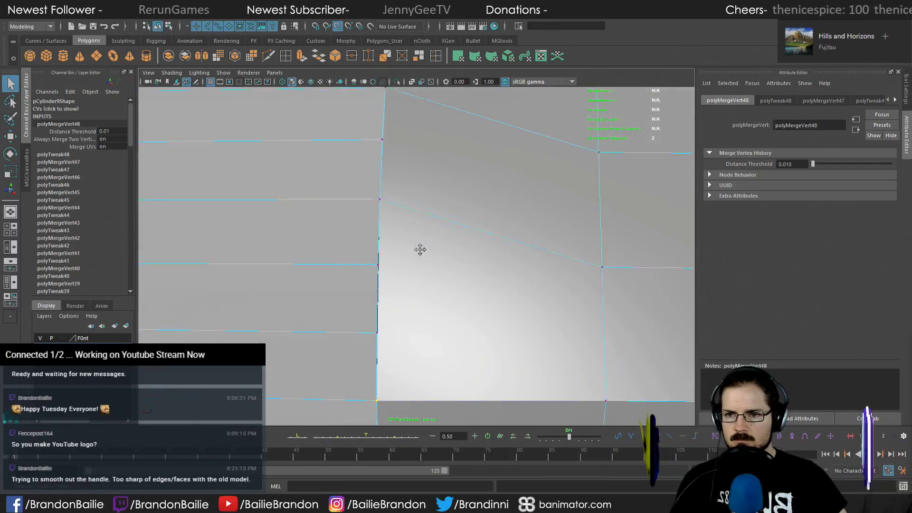
left_click(268, 57)
left_click_drag(487, 259, 440, 253, "alt")
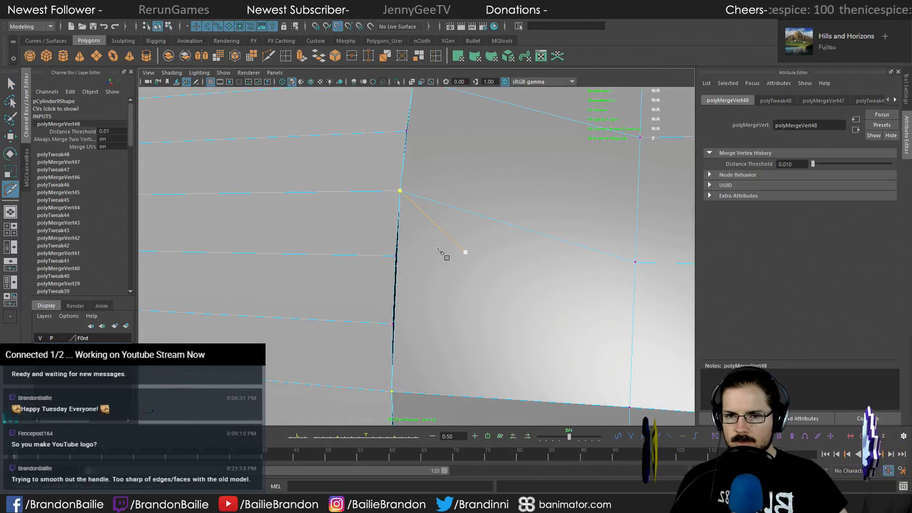
left_click(405, 257)
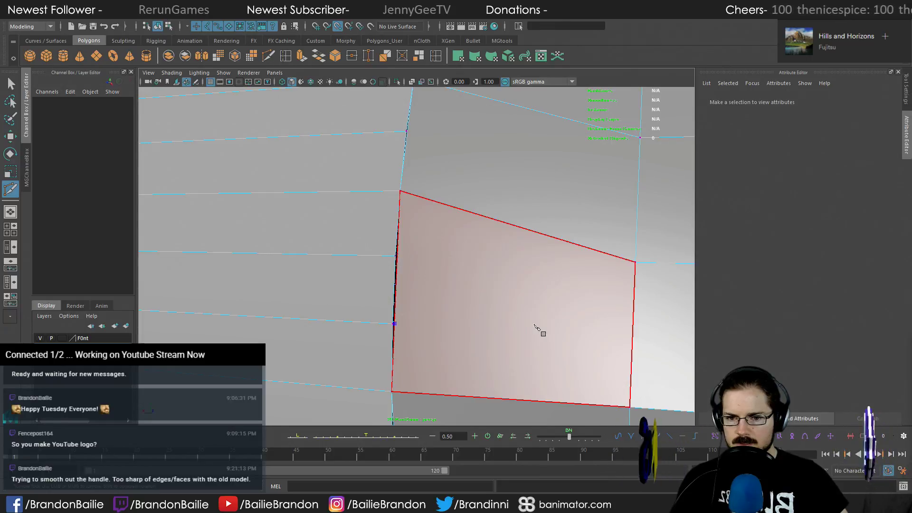
Place further Multi-Cut points on the side gap's bolster edges at the unmatched rim vertices, undoing misplaced points
key("ctrl+z")
key("ctrl+z")
left_click_drag(535, 325, 463, 269, "alt")
scroll(461, 270, "up", 2)
left_click(440, 259)
middle_click_drag(467, 300, 436, 201, "alt")
key("ctrl+z")
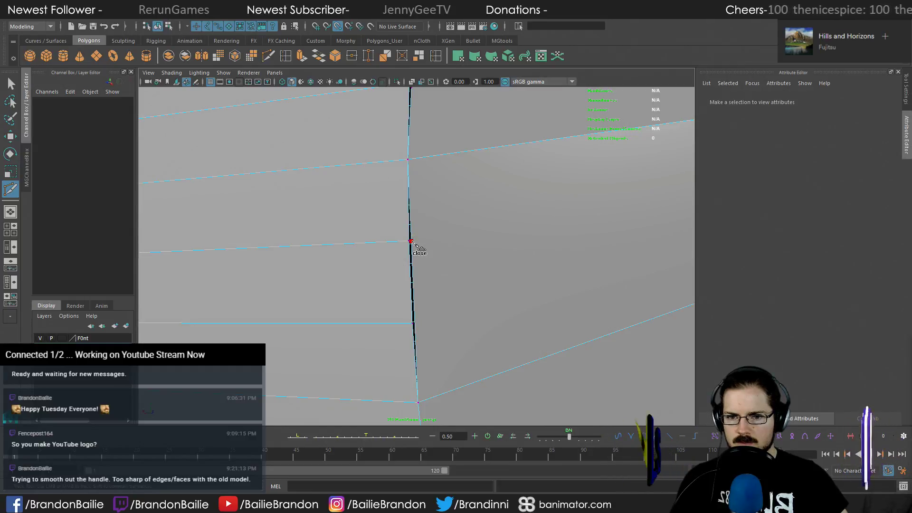
left_click(415, 325)
key("ctrl+z")
Insert a Multi-Cut vertex on the bolster edge lower down this side's seam, opposite the rim vertex between two welds
scroll(503, 332, "down", 1)
middle_click_drag(492, 331, 477, 103, "alt")
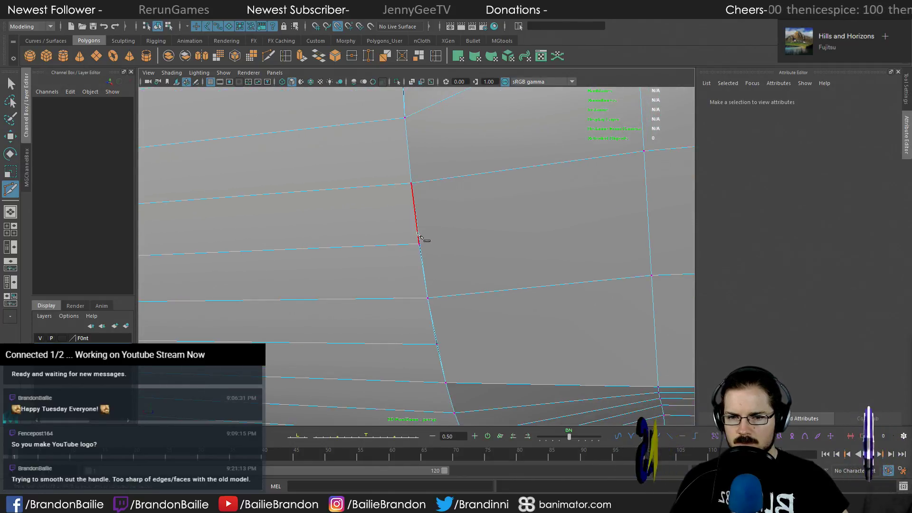
scroll(442, 252, "up", 3)
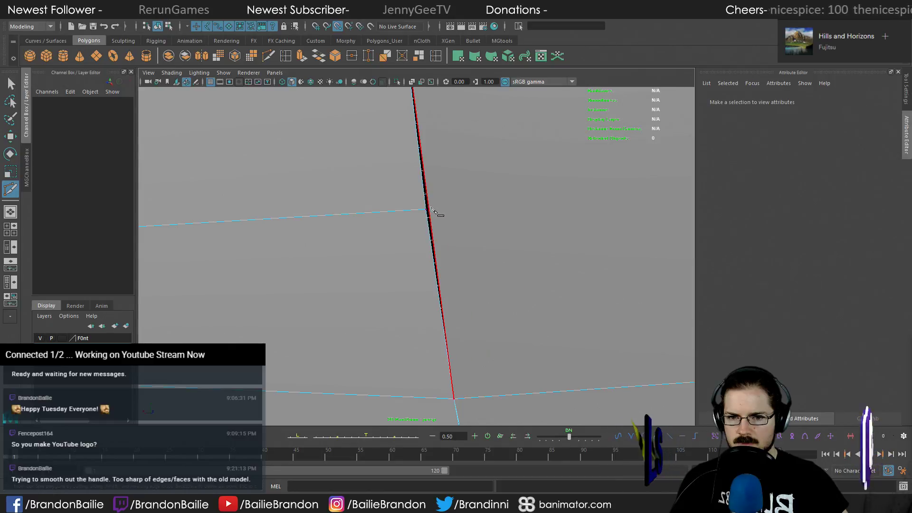
left_click(430, 211)
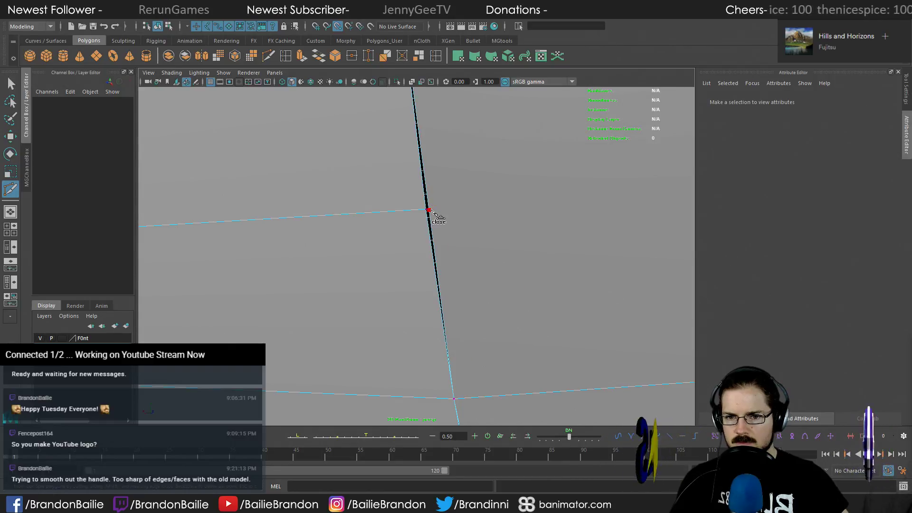
right_click_drag(431, 210, 368, 274, "alt")
key("Return")
Add Multi-Cut points at unmatched rim vertices along the lower seam on the opposite side of the handle
left_click_drag(369, 274, 361, 253, "alt")
left_click_drag(572, 367, 379, 370, "alt")
middle_click_drag(438, 245, 462, 294, "alt")
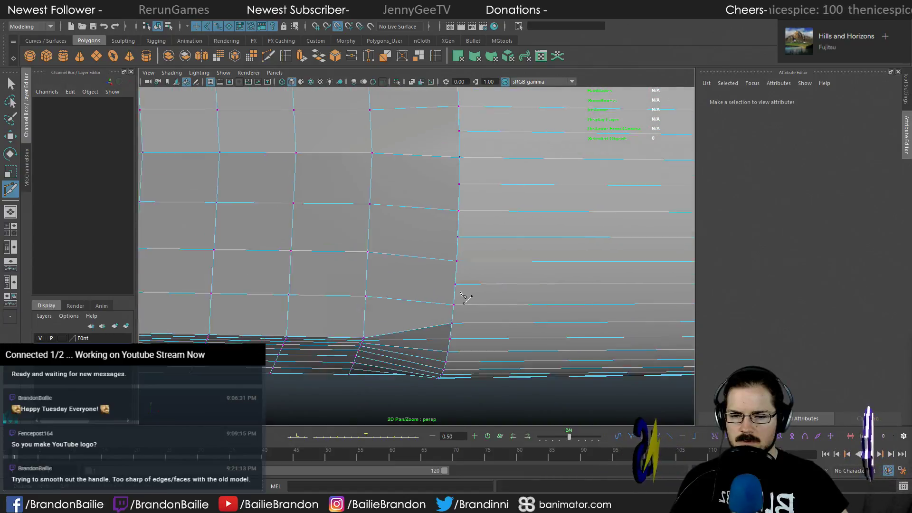
right_click_drag(462, 294, 497, 319, "alt")
left_click(499, 324)
left_click_drag(515, 310, 475, 306, "alt")
key("Escape")
left_click(470, 267)
Insert a Multi-Cut vertex on the bolster edge halfway up the opposite side's seam, level with the unmatched rim vertex
right_click_drag(508, 319, 462, 276, "alt")
left_click_drag(462, 276, 462, 306, "alt")
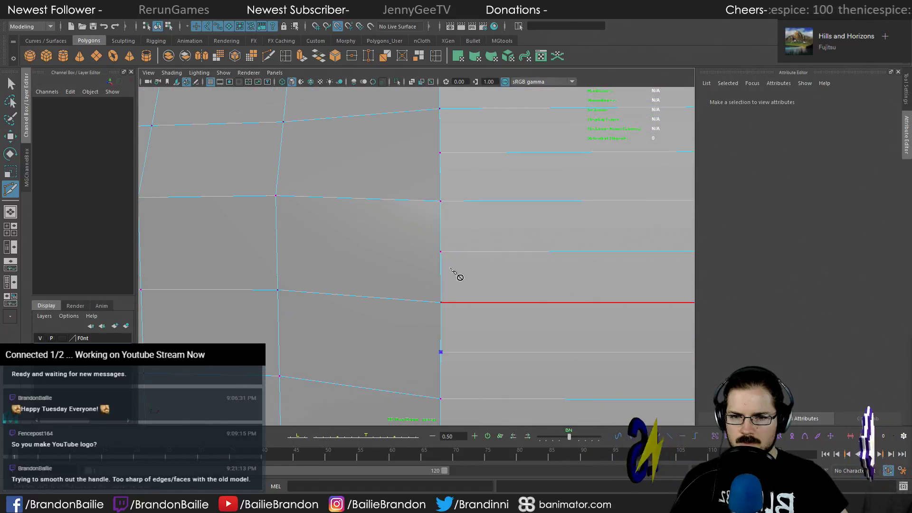
right_click_drag(440, 236, 480, 254, "alt")
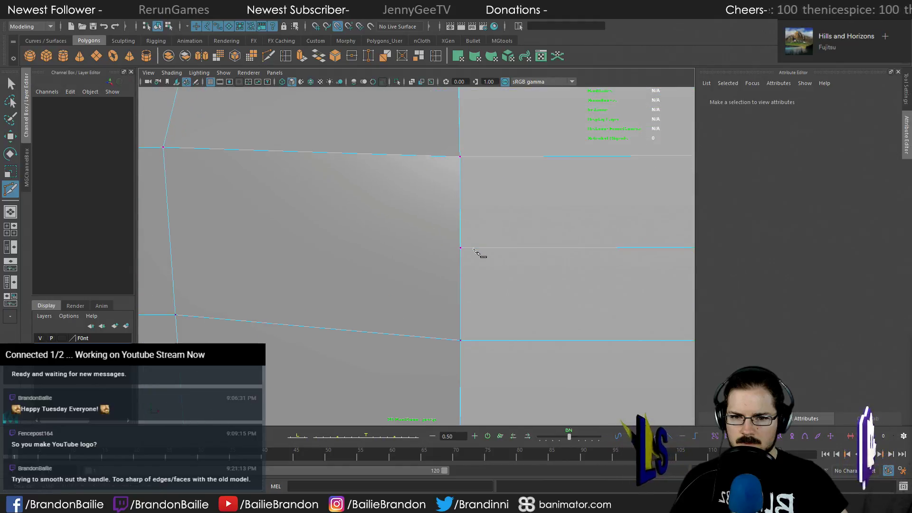
left_click(457, 250)
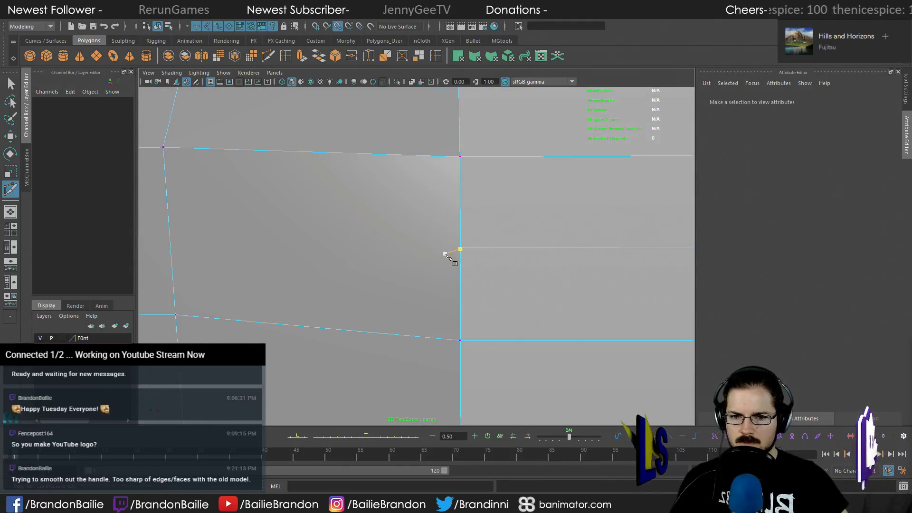
right_click_drag(507, 381, 416, 360, "alt")
key("Escape")
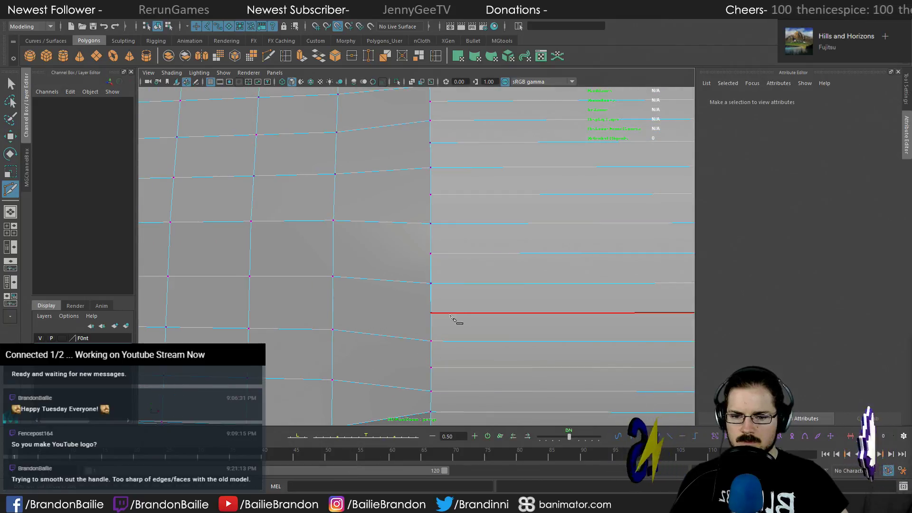
Inspect the seam near the handle's underside and insert a Multi-Cut vertex on the bolster edge at its open rim vertex
middle_click_drag(447, 317, 459, 243, "alt")
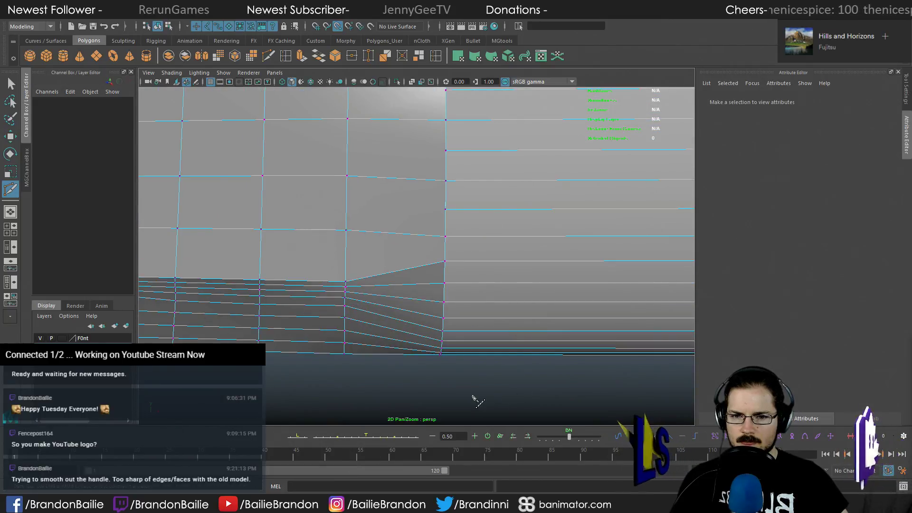
left_click_drag(473, 397, 477, 426, "alt")
key("q")
key("w")
right_click_drag(373, 321, 568, 346, "alt")
middle_click_drag(568, 345, 494, 328, "alt")
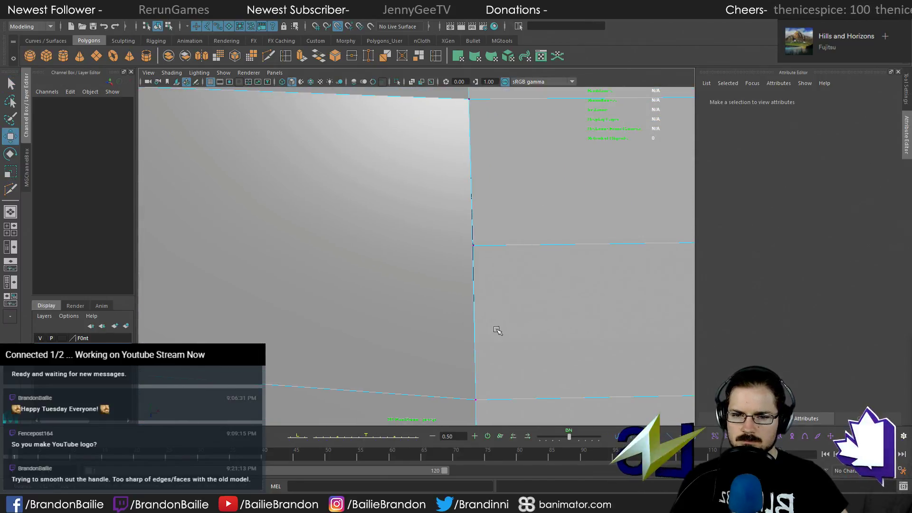
left_click(268, 56)
left_click(472, 247)
key("Return")
Try moving the newly inserted bolster vertex off the seam, and undo the move
key("w")
key("q")
left_click(471, 247)
key("w")
left_click_drag(471, 247, 440, 246)
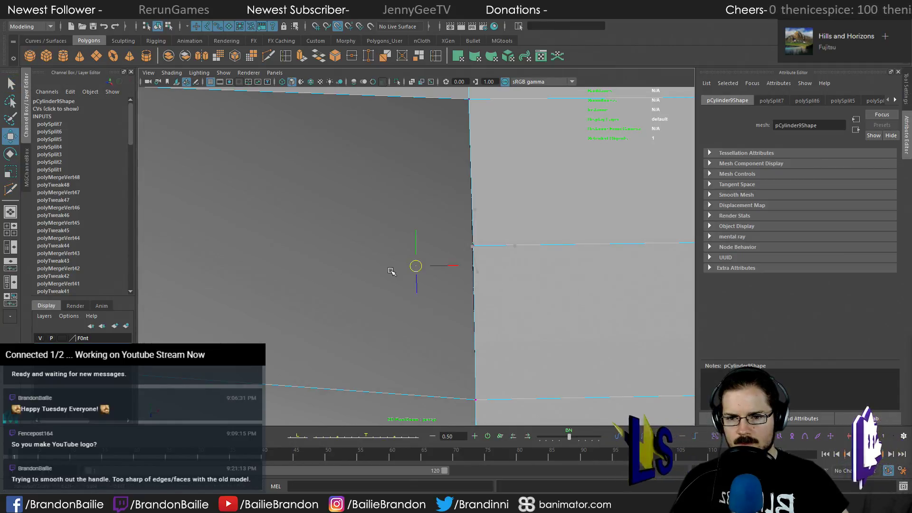
key("ctrl+z")
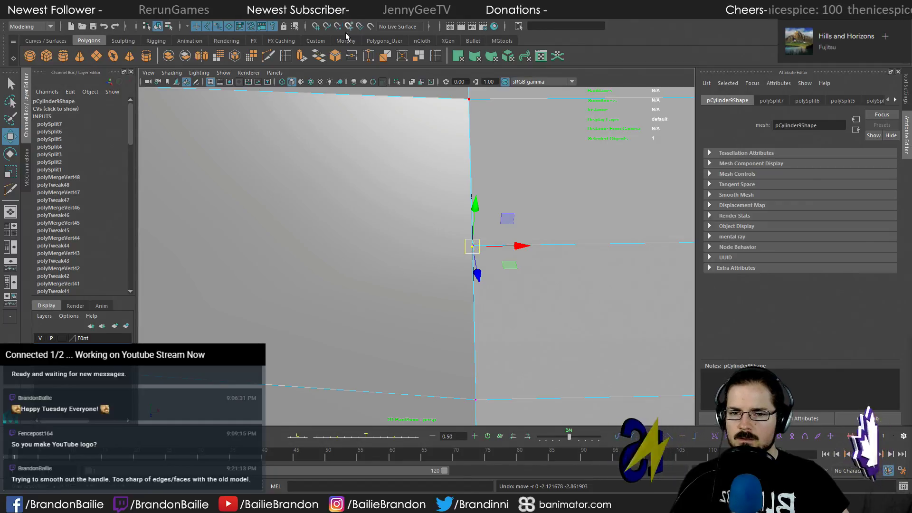
Pull the inserted bolster vertex away from the rim along the X axis to expose the gap
left_click_drag(522, 246, 458, 247)
key("q")
mouse_move(475, 289)
left_mouse_down("alt")
mouse_move(483, 287)
mouse_move(462, 273)
left_mouse_up("alt")
key("f")
right_click_drag(462, 273, 631, 292, "alt")
left_click_drag(631, 293, 632, 281, "alt")
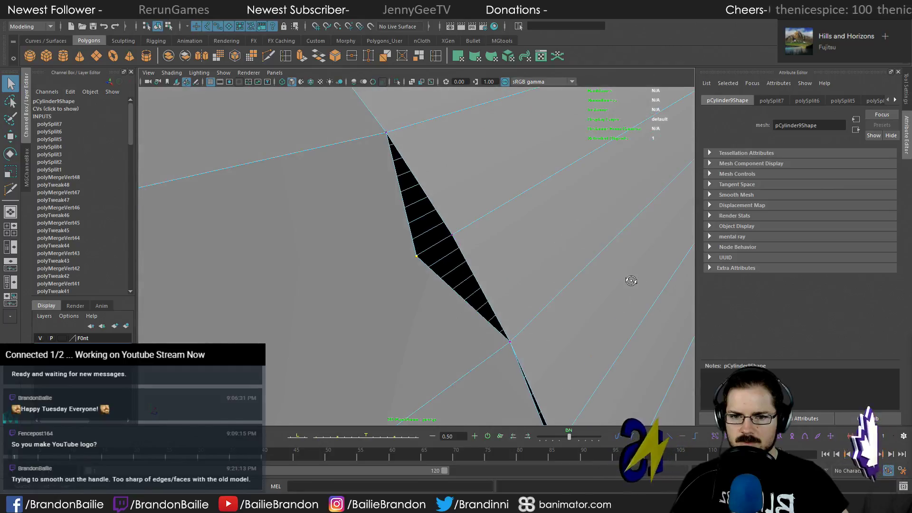
Snap the pulled bolster vertex onto its matching rim vertex in X-ray shading and merge the pair
key("alt+x")
left_click_drag(504, 278, 410, 289, "alt")
key("w")
key("v")
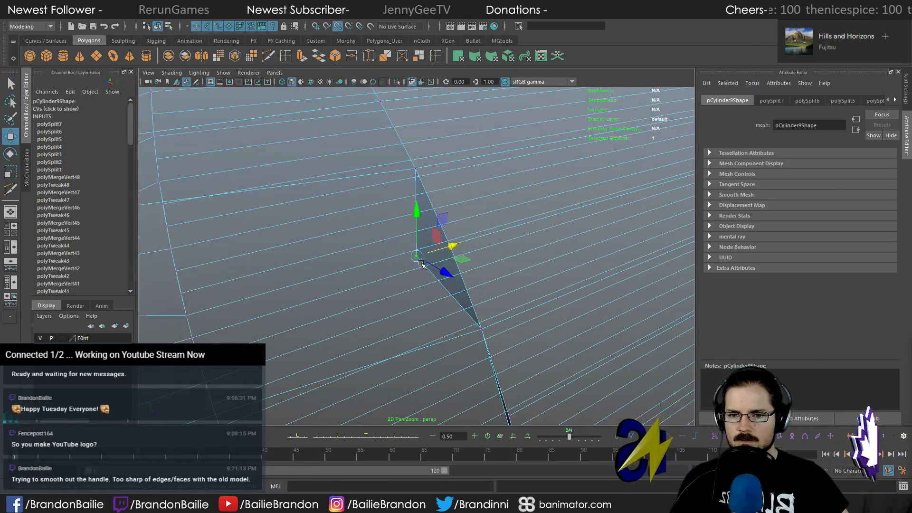
key("q")
left_click_drag(418, 256, 539, 248)
left_click(352, 56)
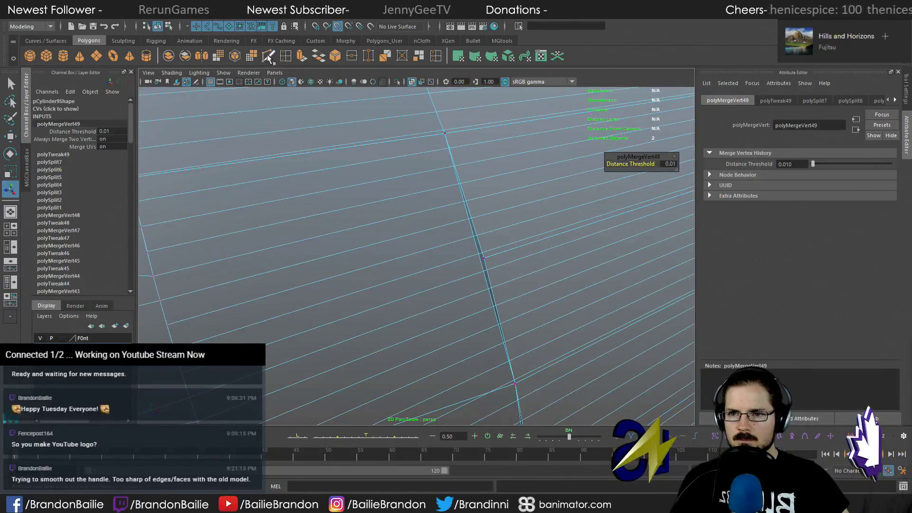
Add a Multi-Cut vertex on the neighbouring bolster edge near its midpoint and weld it to the adjacent rim vertex
right_click_drag(479, 296, 485, 276, "shift")
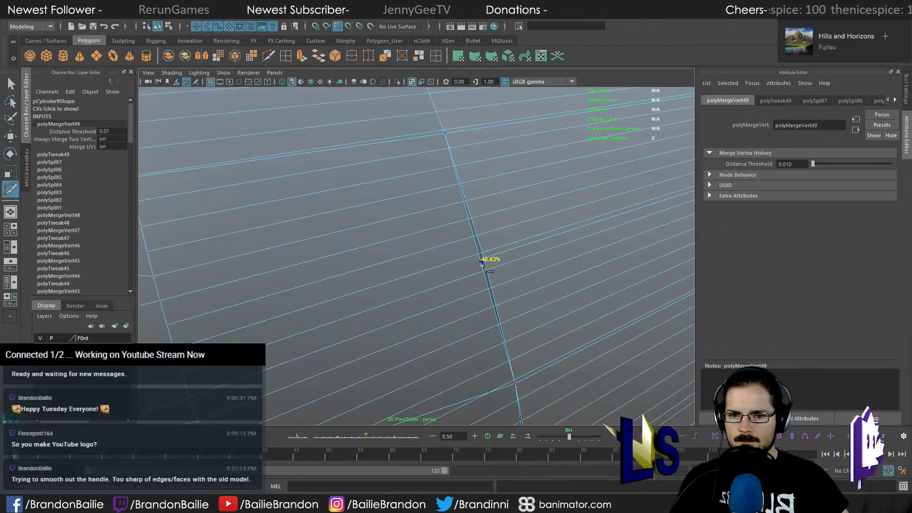
key("q")
key("w")
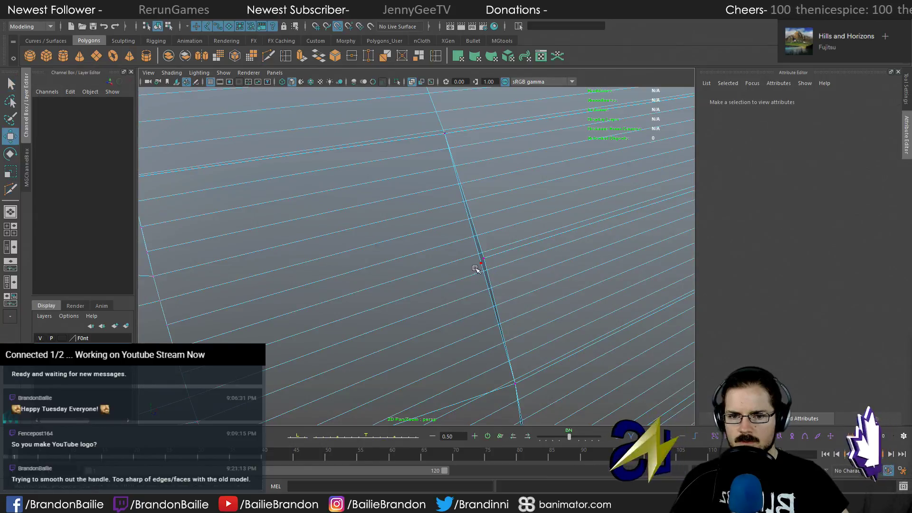
left_click(480, 269)
left_click_drag(483, 264, 485, 259)
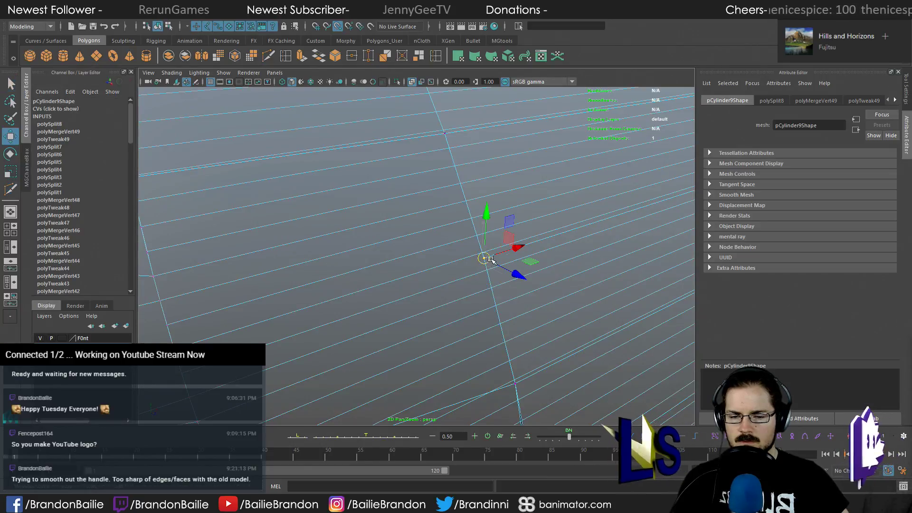
left_click(369, 56)
key("f")
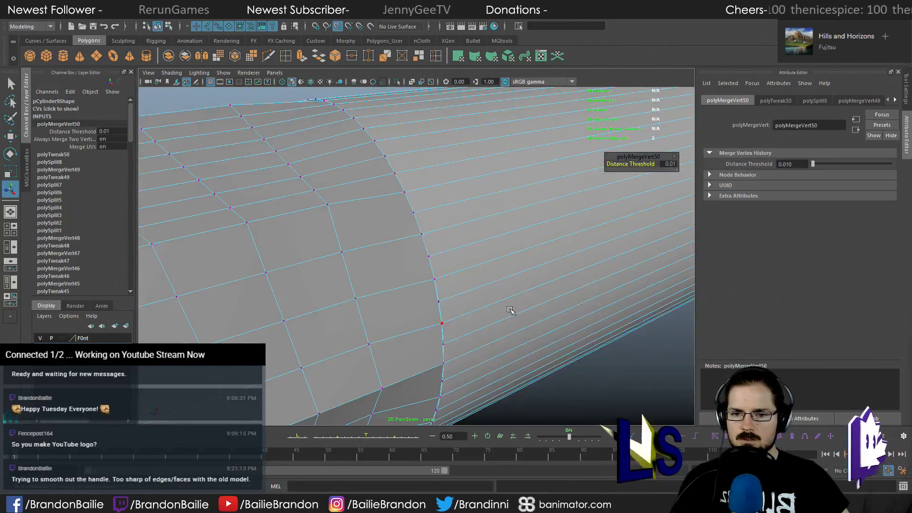
Split the next open bolster edge at the unmatched rim vertex and weld the new vertex onto it in X-ray shading
scroll(510, 310, "up", 8)
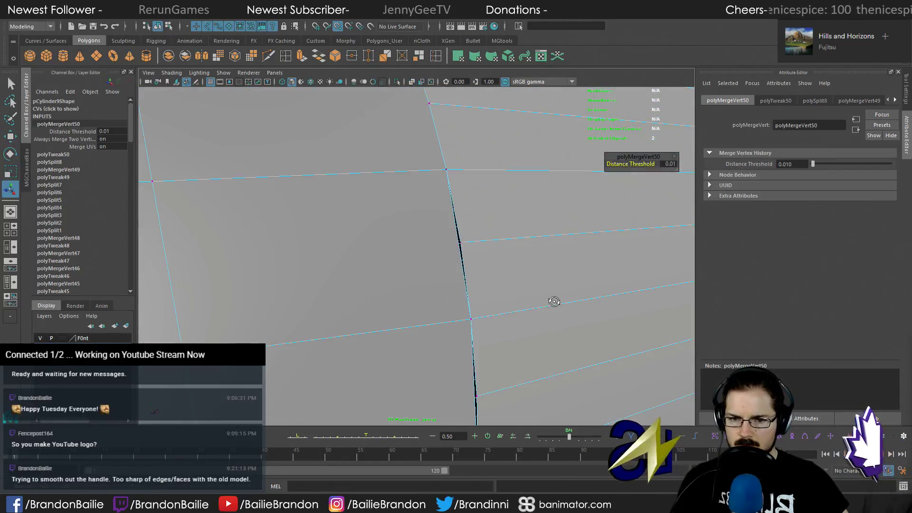
scroll(554, 302, "down", 6)
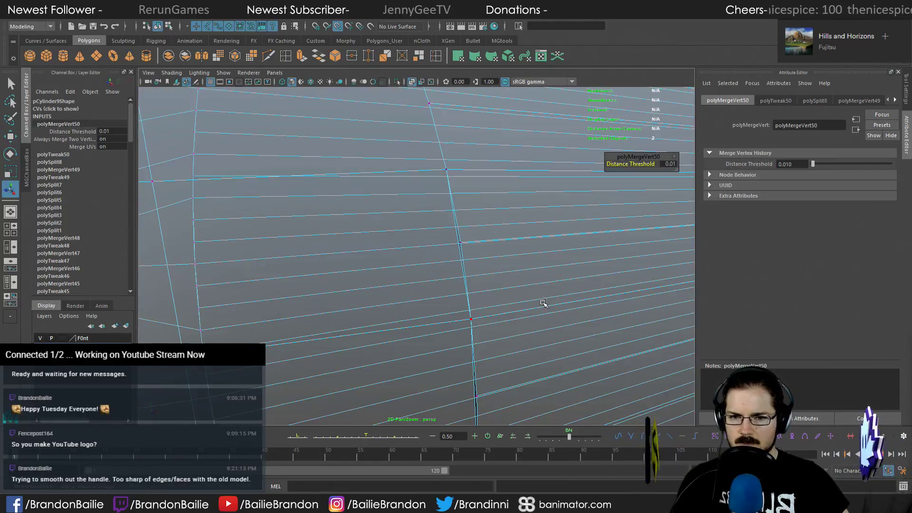
left_click(274, 57)
left_click(474, 245)
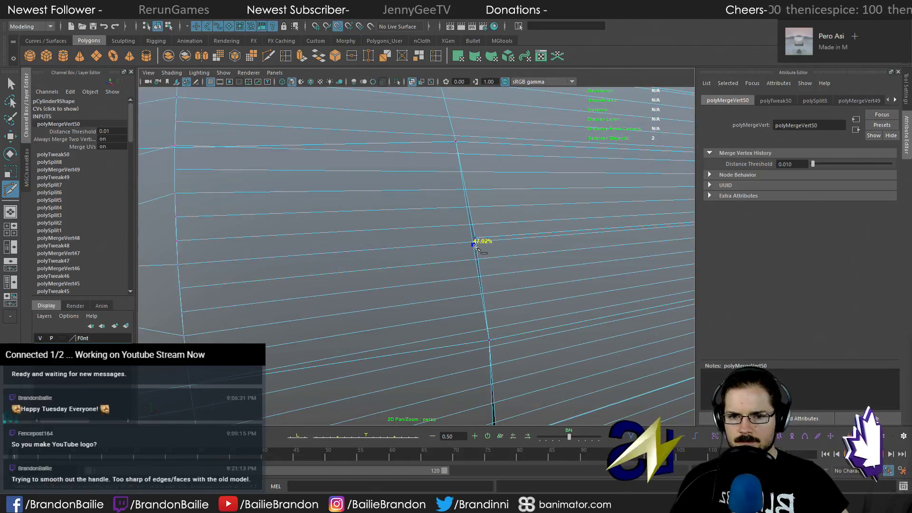
key("w")
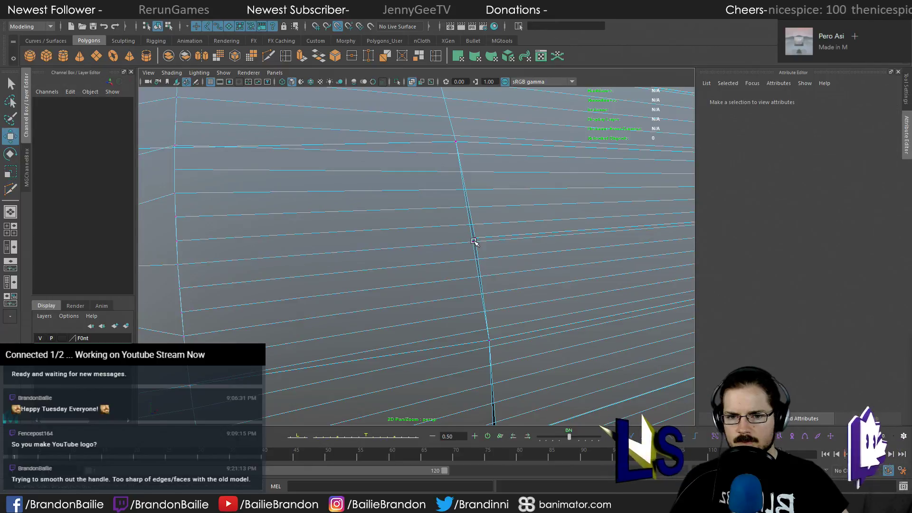
left_click(472, 242)
left_click_drag(512, 239, 475, 239)
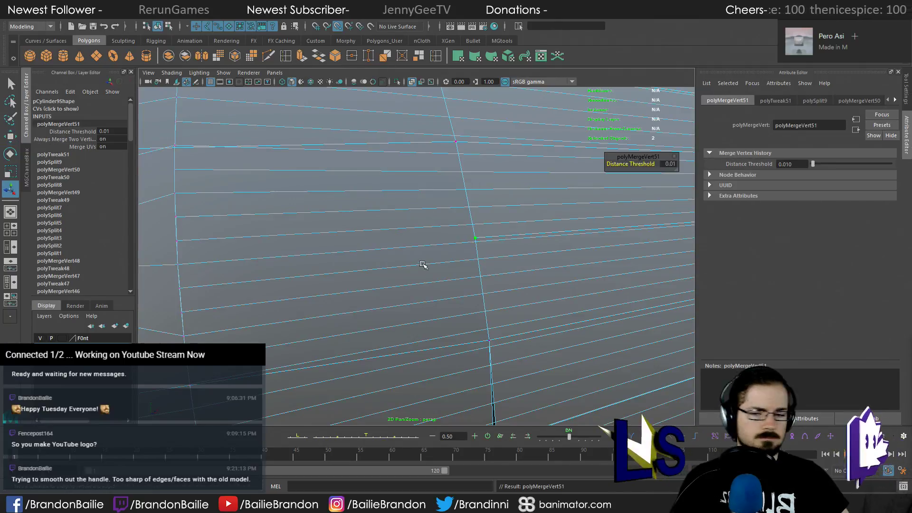
Insert a vertex on the following bolster edge along the seam and weld it to its rim vertex
left_click(413, 244)
left_click_drag(517, 305, 442, 180, "alt")
left_click(266, 56)
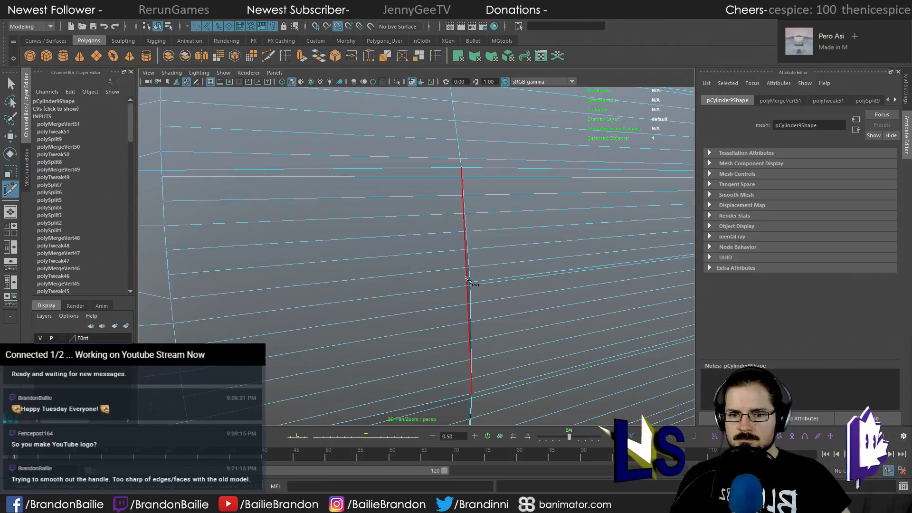
key("q")
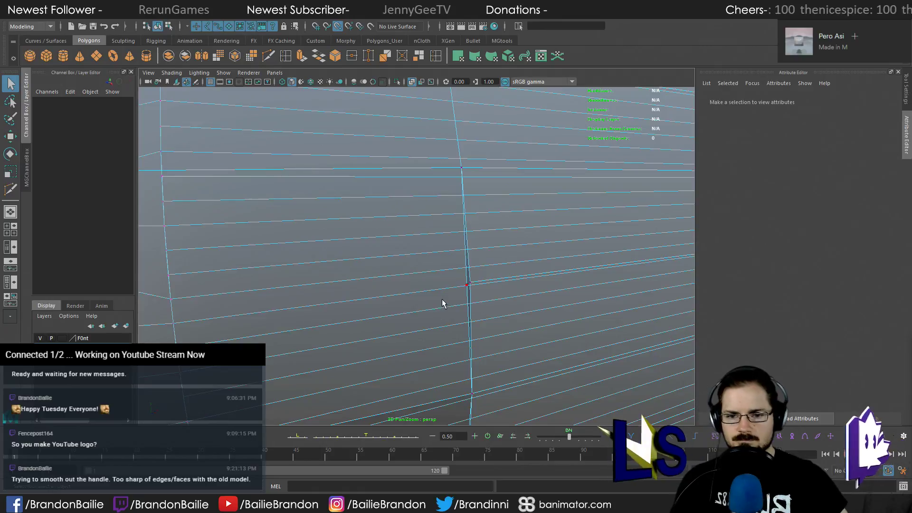
left_click(466, 287)
key("w")
left_click_drag(467, 285, 470, 283)
key("q")
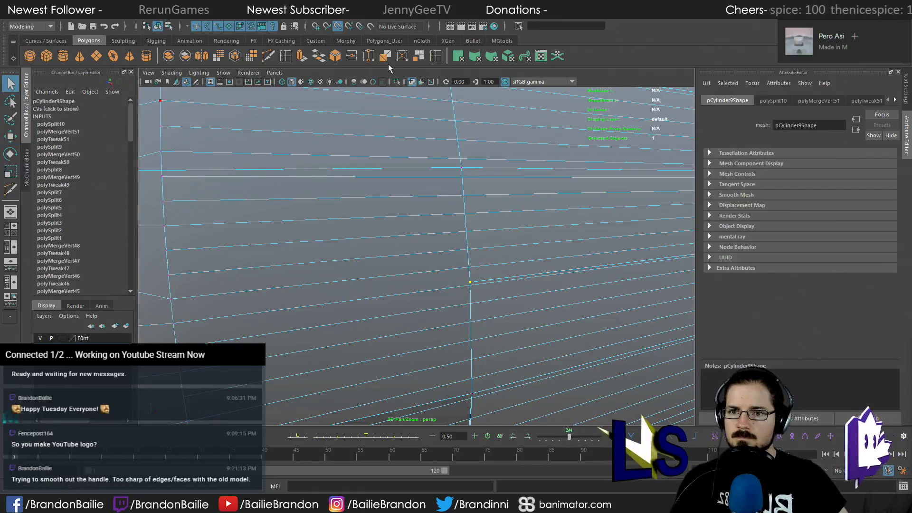
left_click_drag(434, 299, 440, 256, "alt")
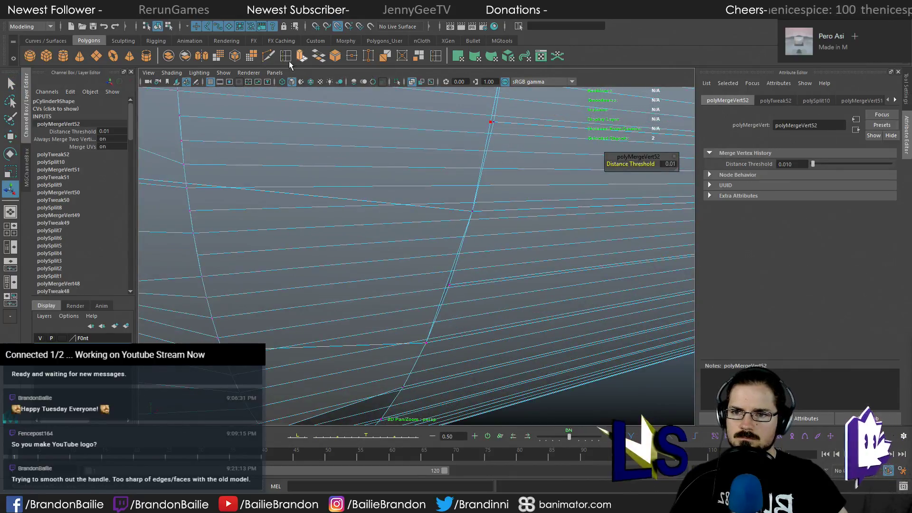
Insert a Multi-Cut vertex on the open bolster edge nearer the handle's underside, opposite its rim vertex
left_click(269, 56)
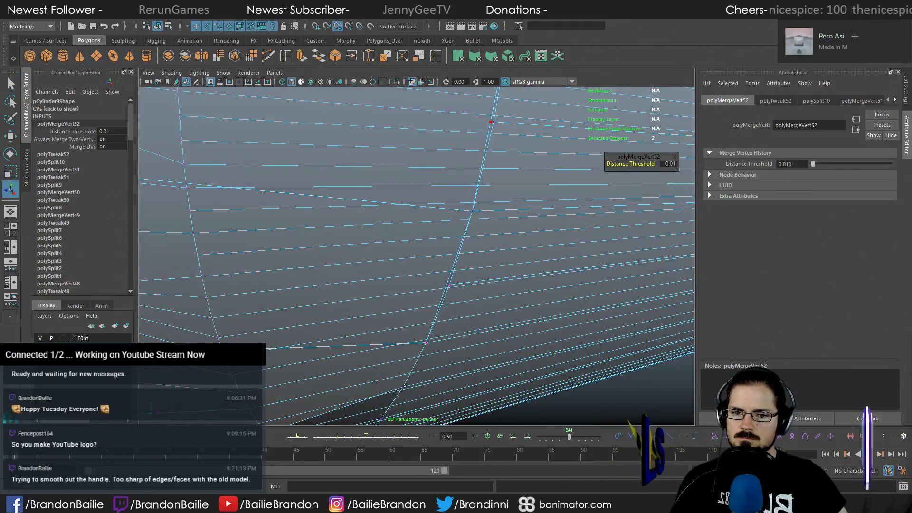
left_click(447, 287)
key("Return")
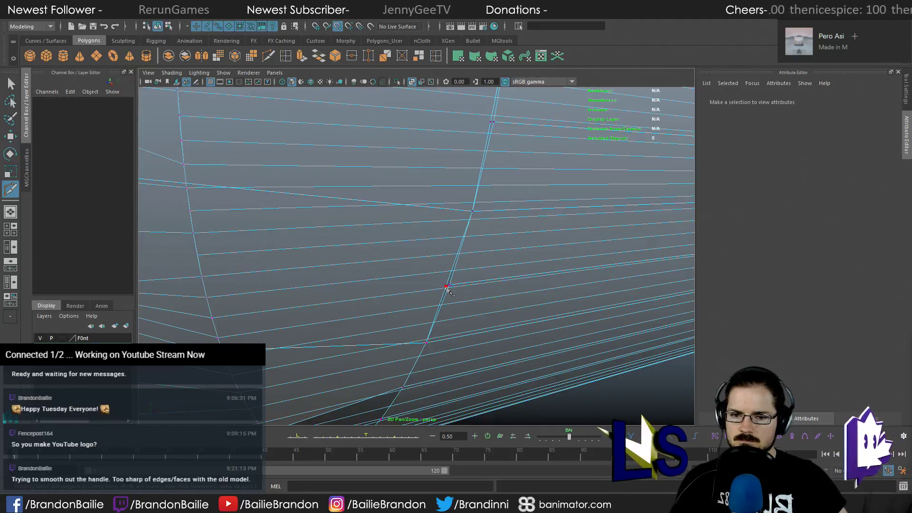
Snap the newly inserted bolster vertex onto its adjacent rim vertex and merge the pair
key("w")
left_click(449, 286)
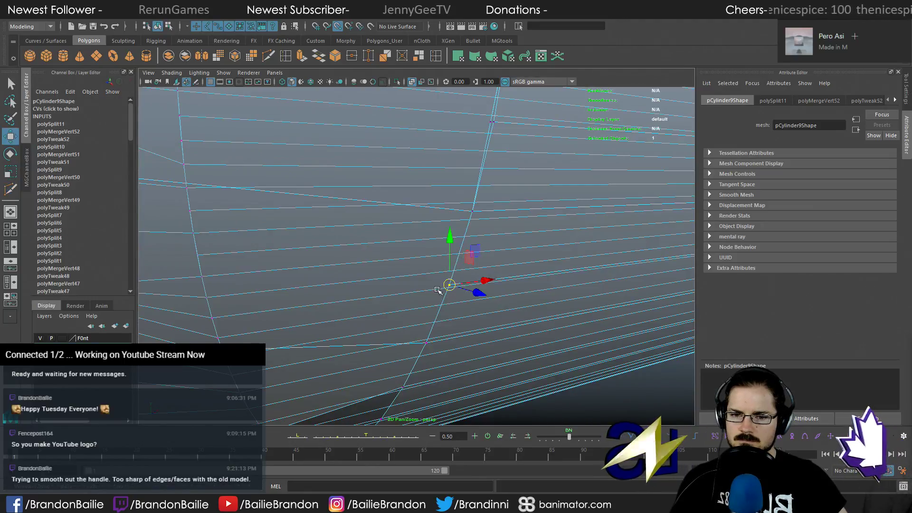
left_click(352, 58)
right_click_drag(362, 241, 355, 266, "alt")
mouse_move(355, 266)
left_mouse_down("alt")
mouse_move(393, 261)
mouse_move(348, 267)
left_mouse_up("alt")
key("alt+x")
mouse_move(362, 269)
right_mouse_down("alt")
mouse_move(383, 258)
mouse_move(525, 298)
mouse_move(677, 321)
right_mouse_up("alt")
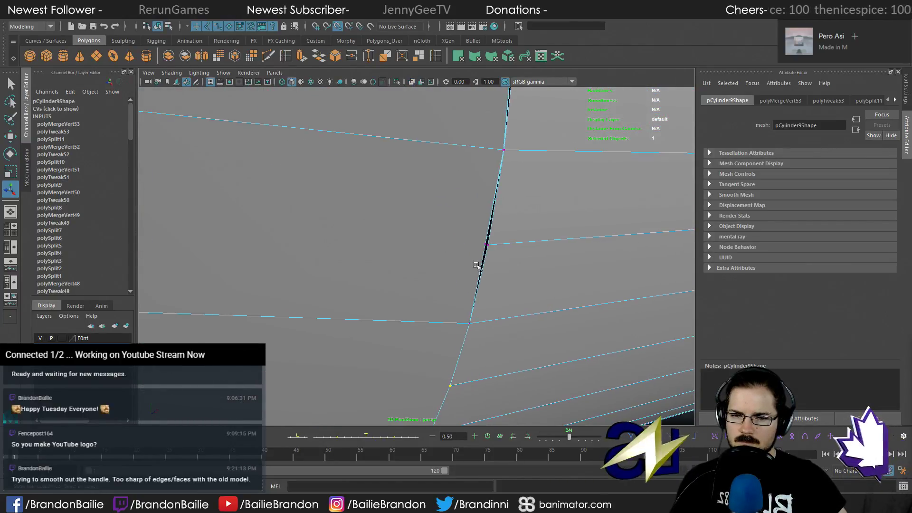
Move the next existing bolster vertex up the seam onto its rim vertex in X-ray shading and merge the two
key("alt+x")
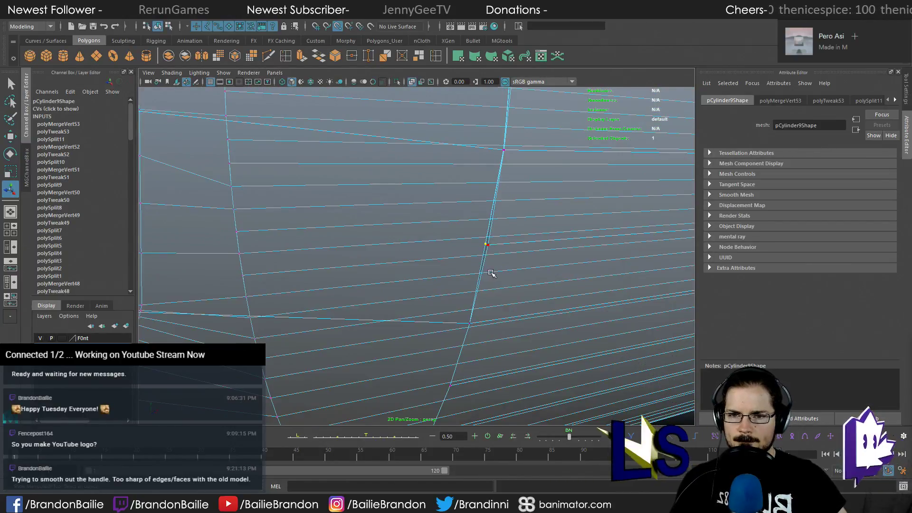
left_click_drag(491, 273, 509, 267, "alt")
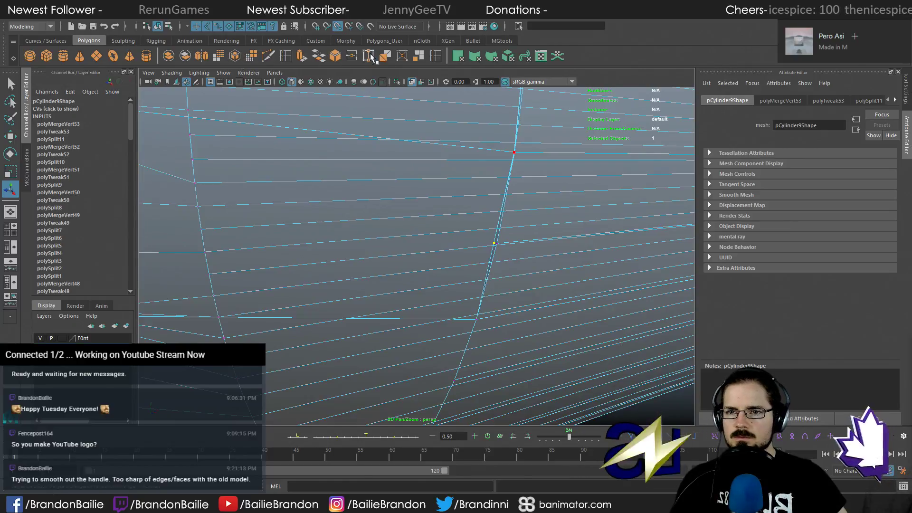
key("w")
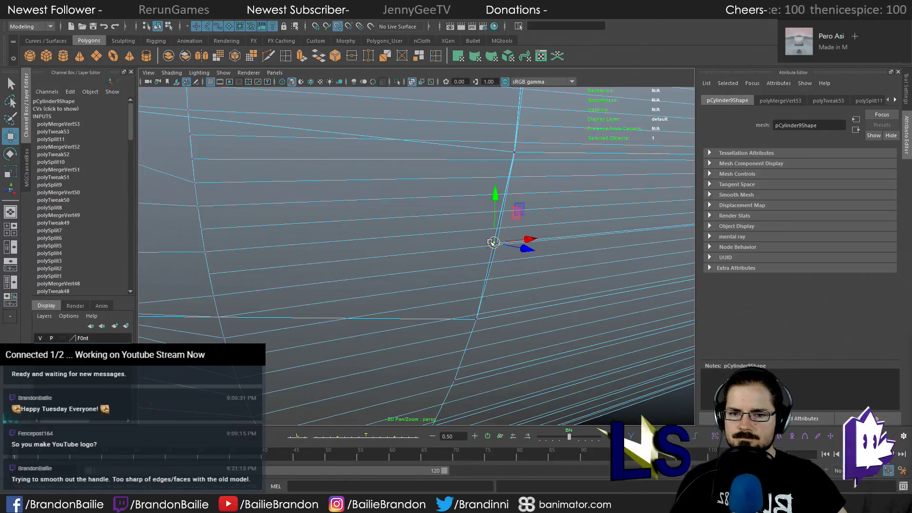
left_click_drag(492, 244, 499, 245)
key("q")
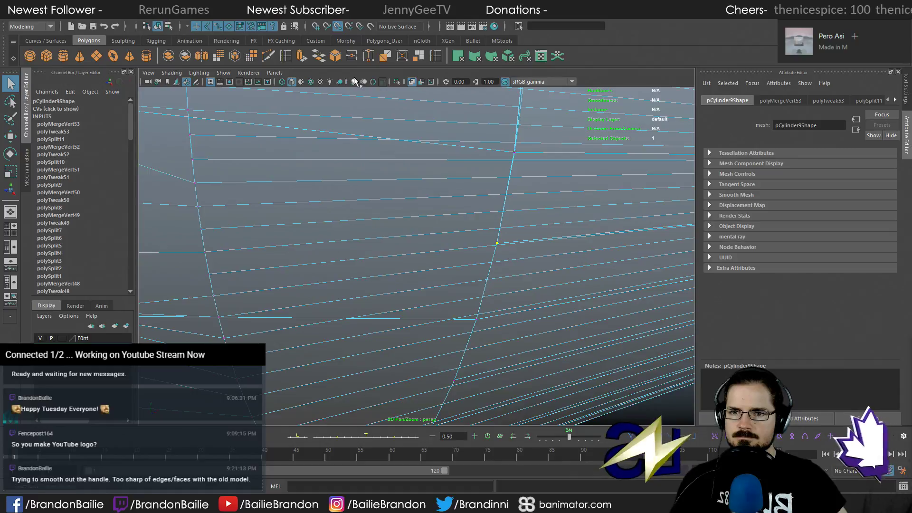
Insert a Multi-Cut vertex on the open bolster edge beneath the handle, opposite the unmatched rim vertex
right_click_drag(567, 277, 492, 267, "alt")
left_click(498, 342)
left_click_drag(498, 342, 507, 273, "alt")
middle_click_drag(507, 273, 411, 294, "alt")
right_click_drag(364, 242, 448, 246, "alt")
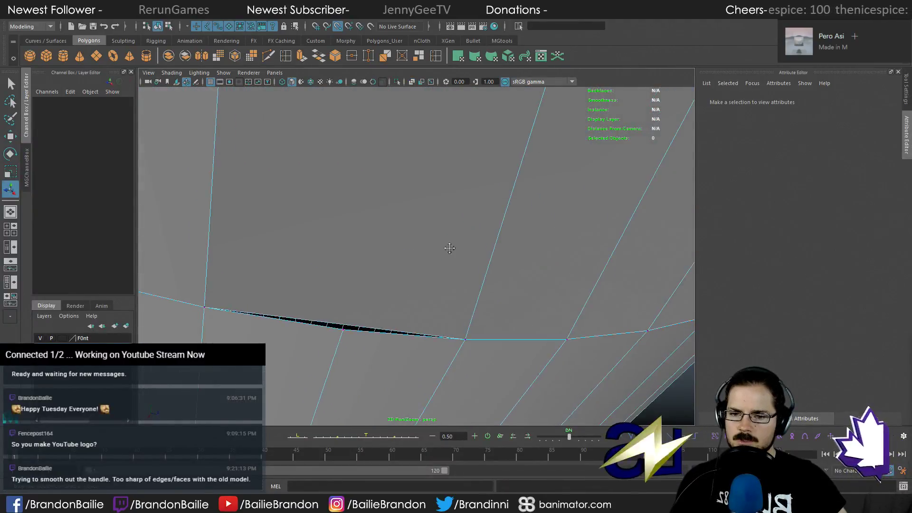
middle_click_drag(448, 247, 536, 158, "alt")
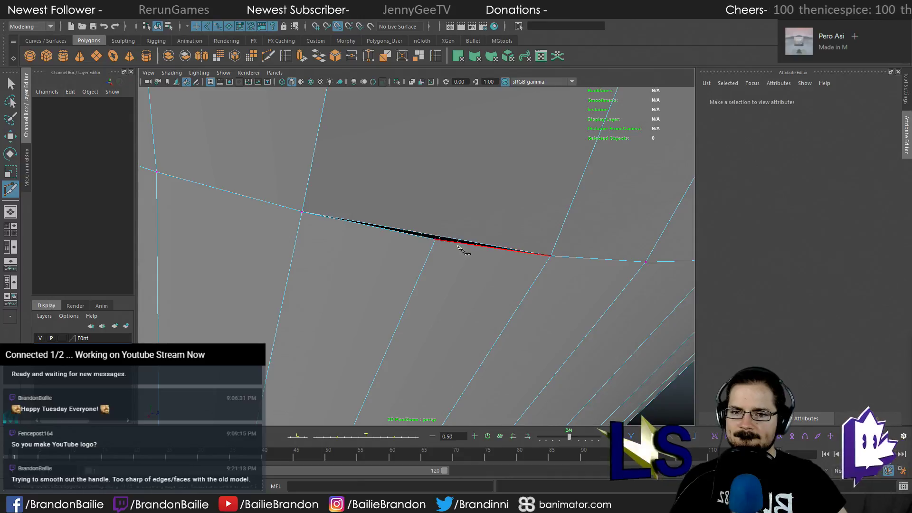
left_click(436, 237)
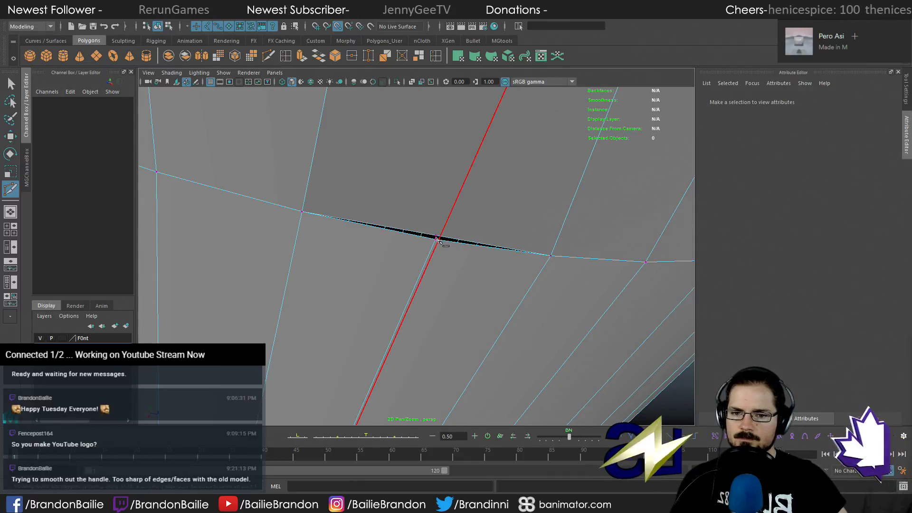
key("q")
Move the new underside bolster vertex onto its matching rim vertex and merge them
key("w")
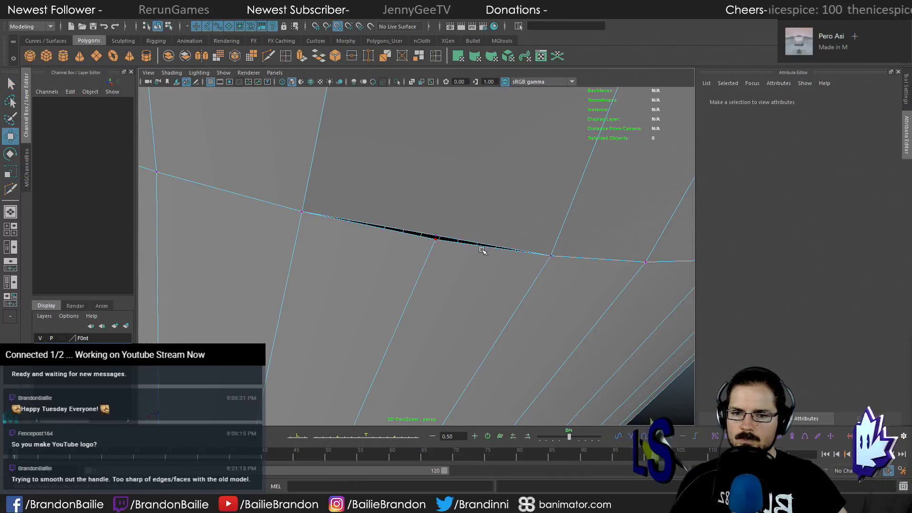
left_click(438, 237)
left_click_drag(454, 266, 457, 273, "alt")
key("q")
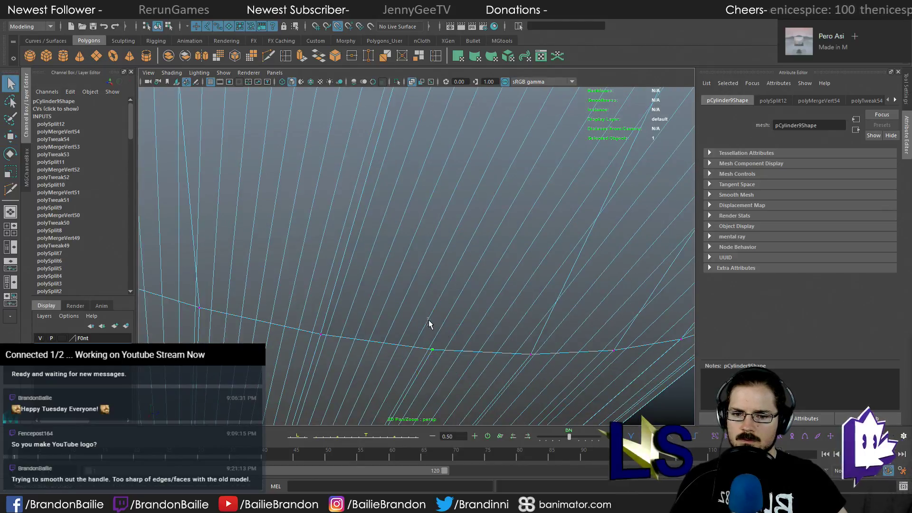
left_click(351, 56)
Split the open bolster edge on the handle's other side with a Multi-Cut vertex level with the unmatched rim vertex
right_click_drag(507, 307, 255, 269, "alt")
left_click_drag(254, 269, 291, 301, "alt")
right_click_drag(291, 301, 461, 263, "alt")
middle_click_drag(461, 263, 421, 285, "alt")
scroll(419, 284, "up", 5)
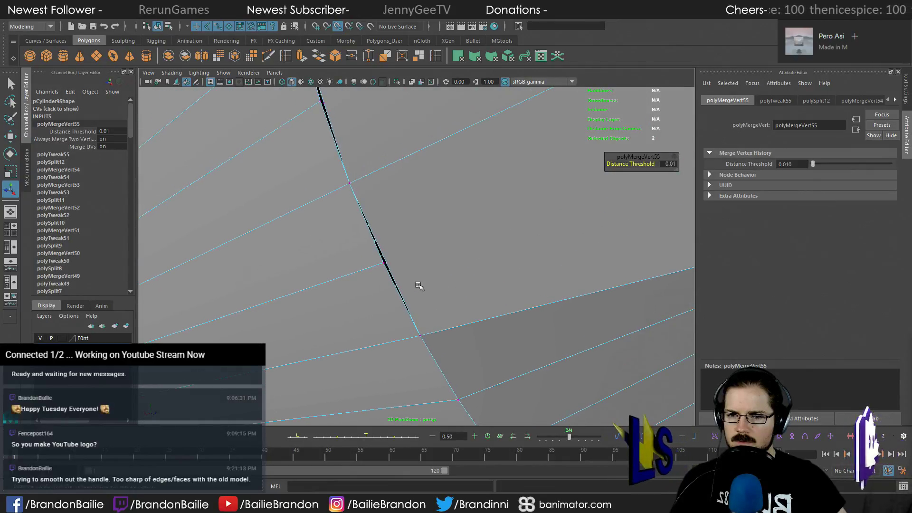
left_click(269, 57)
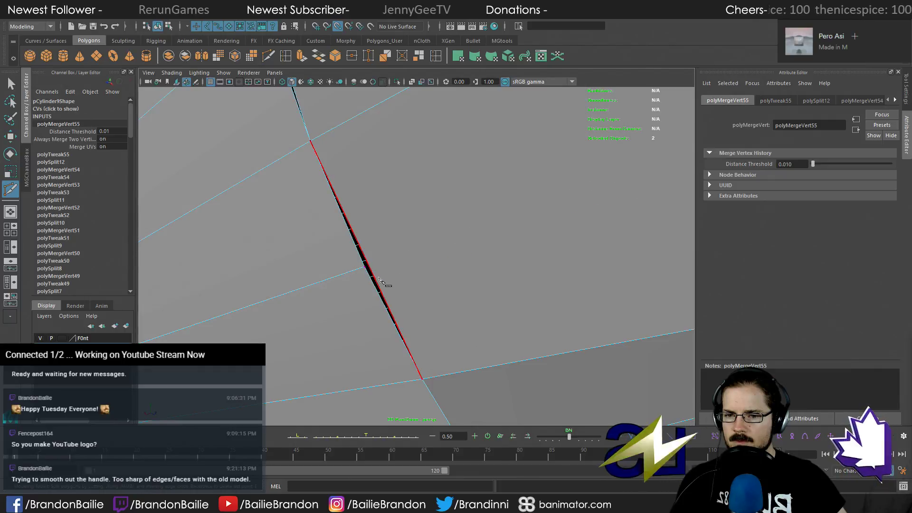
left_click(379, 264)
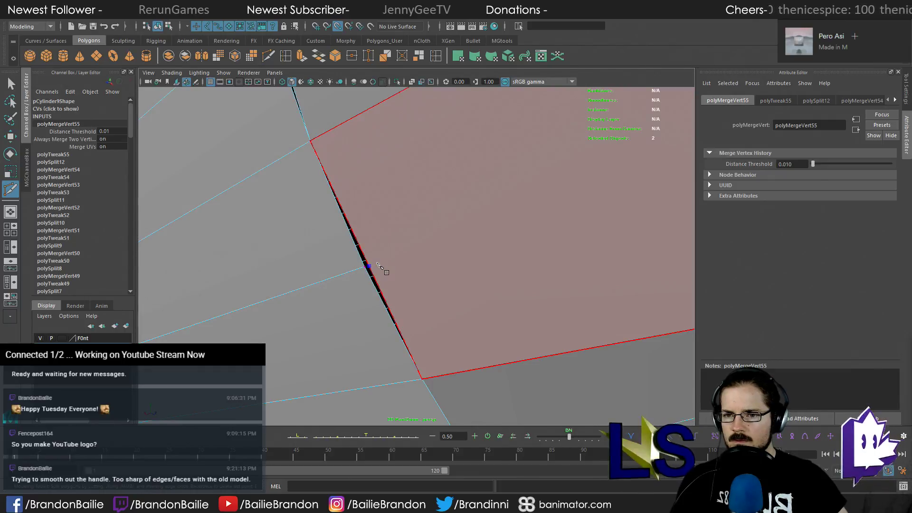
key("Escape")
Snap the added side vertex onto the rim vertex in X-ray shading and merge the pair
key("w")
left_click(371, 267)
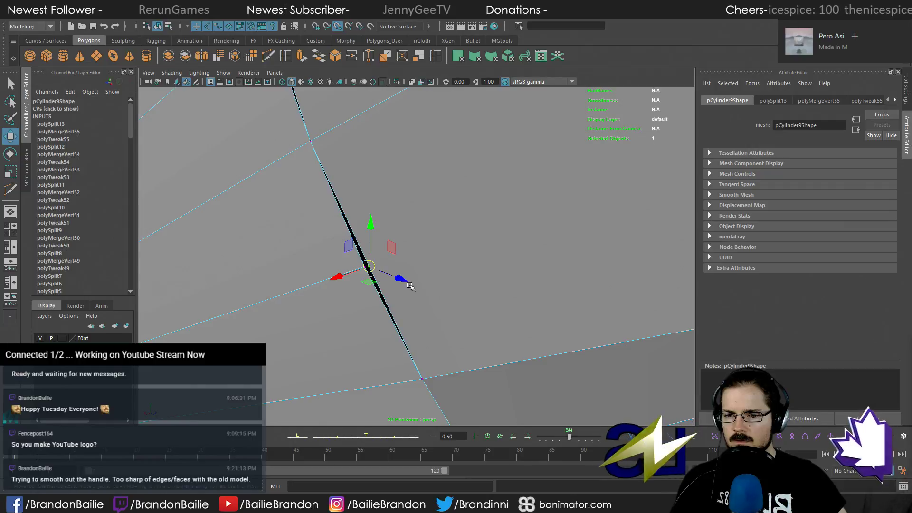
key("alt+x")
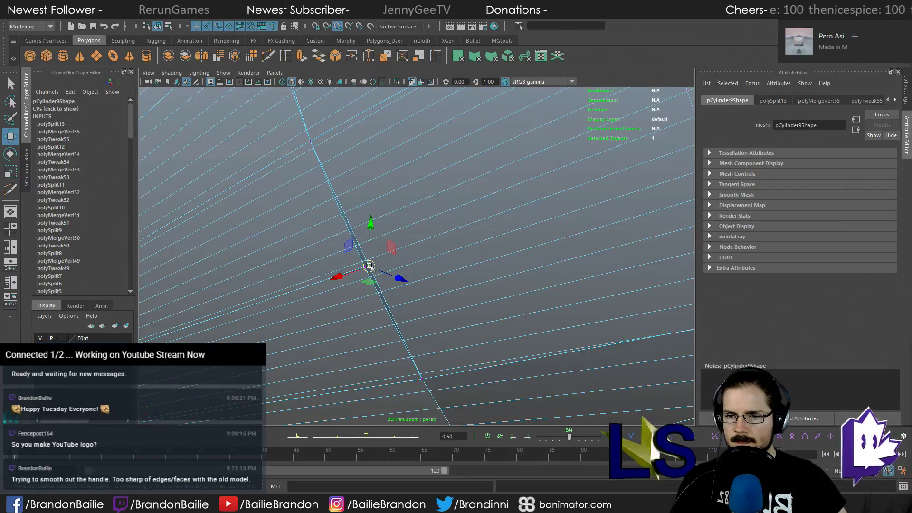
key("q")
left_click_drag(345, 254, 381, 280)
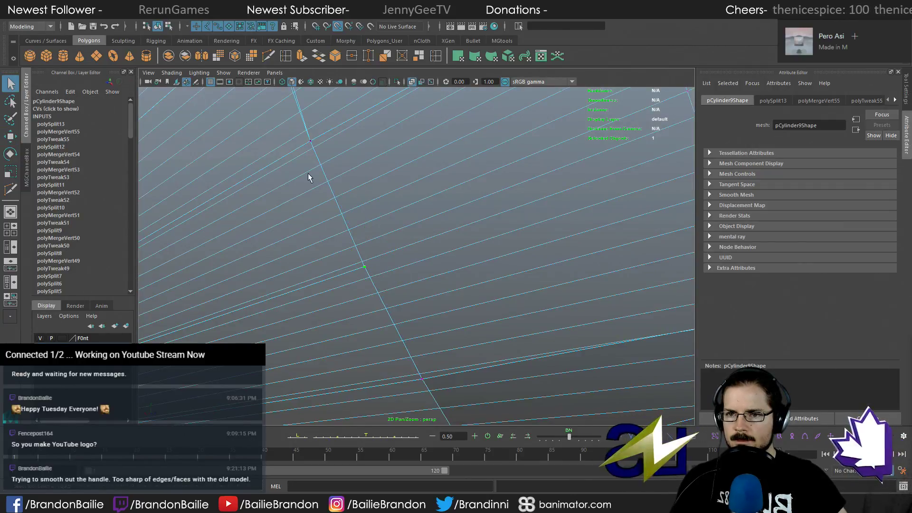
left_click(352, 56)
Weld the next two bolster vertices up this side of the seam onto their neighbouring rim vertices
left_click_drag(359, 228, 357, 259, "alt")
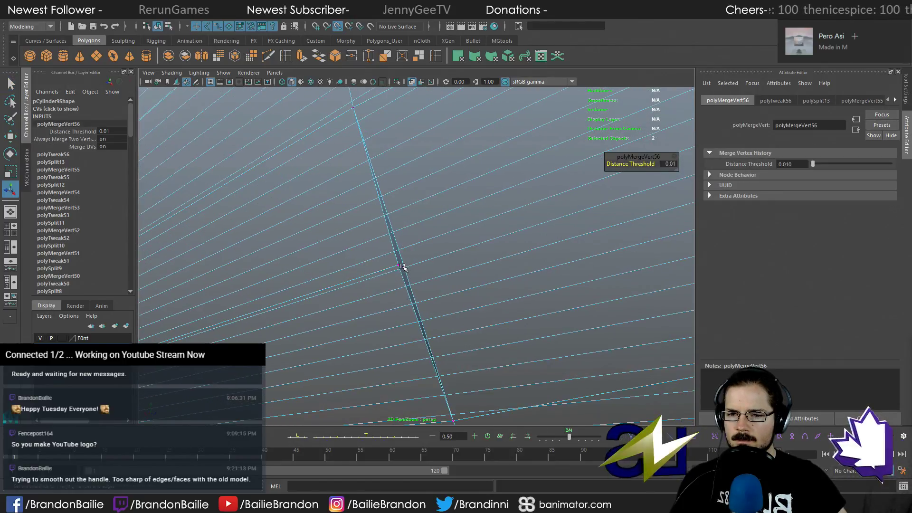
left_click(404, 266)
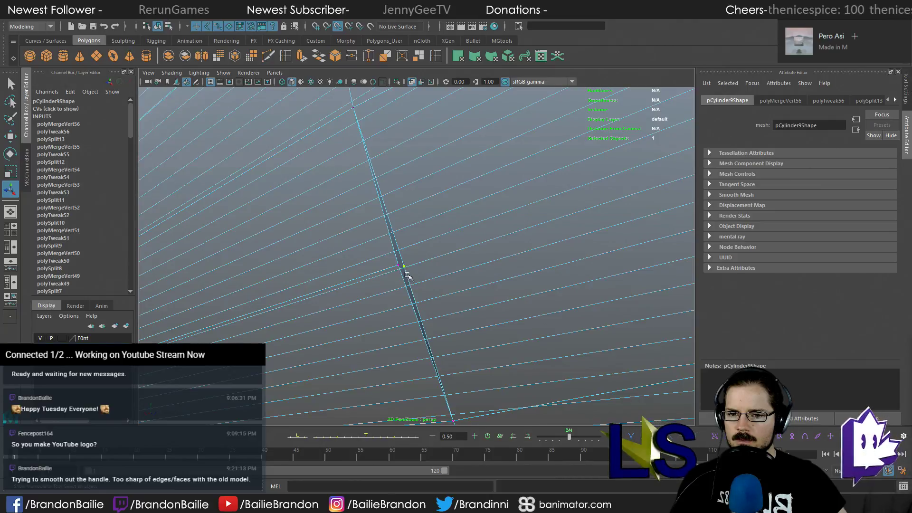
key("w")
left_click_drag(404, 267, 399, 265)
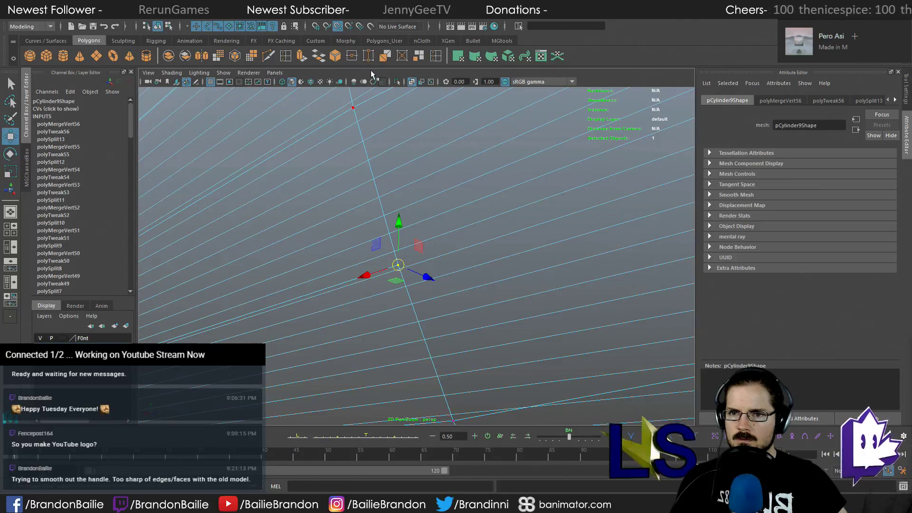
left_click(369, 57)
middle_click_drag(379, 165, 388, 261, "alt")
key("w")
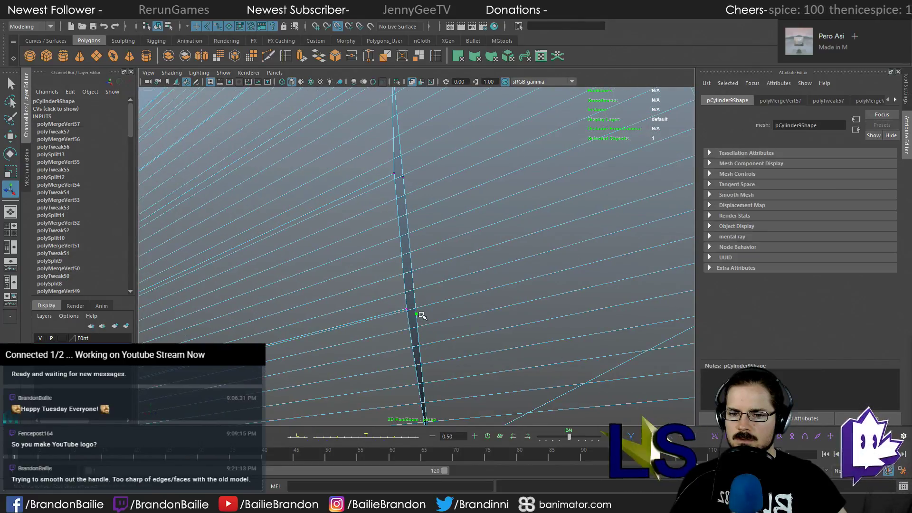
key("g")
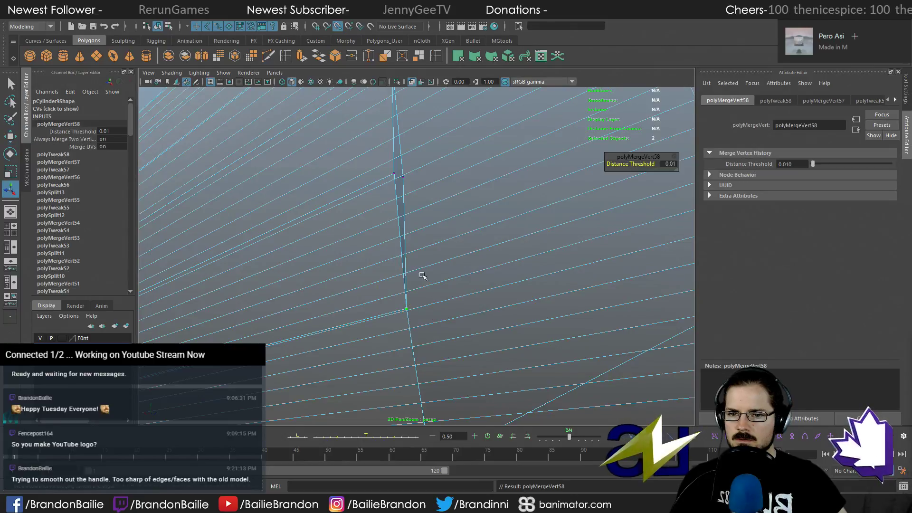
Continue up the seam, snapping the following two bolster vertices onto their rim vertices and merging each pair
middle_click_drag(412, 166, 419, 264, "alt")
left_click_drag(419, 283, 417, 281)
key("w")
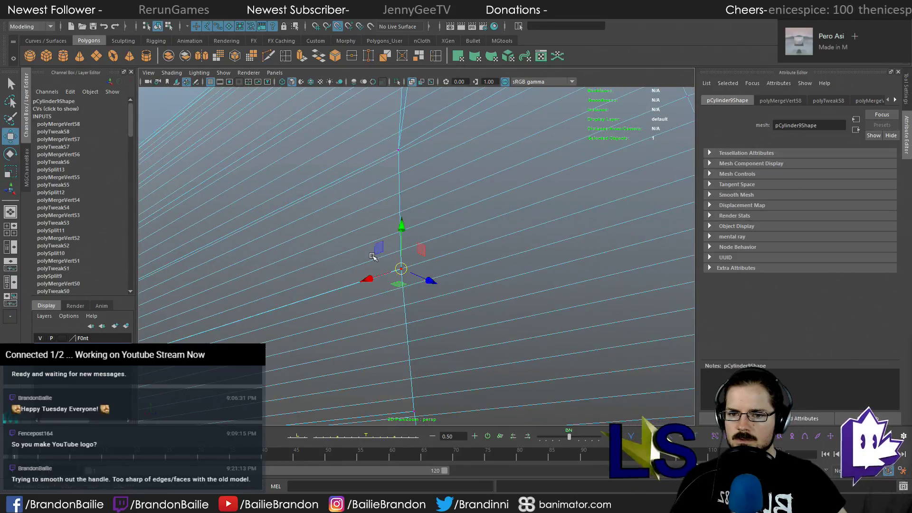
key("g")
middle_click_drag(418, 200, 412, 275, "alt")
left_click_drag(427, 313, 421, 308)
key("w")
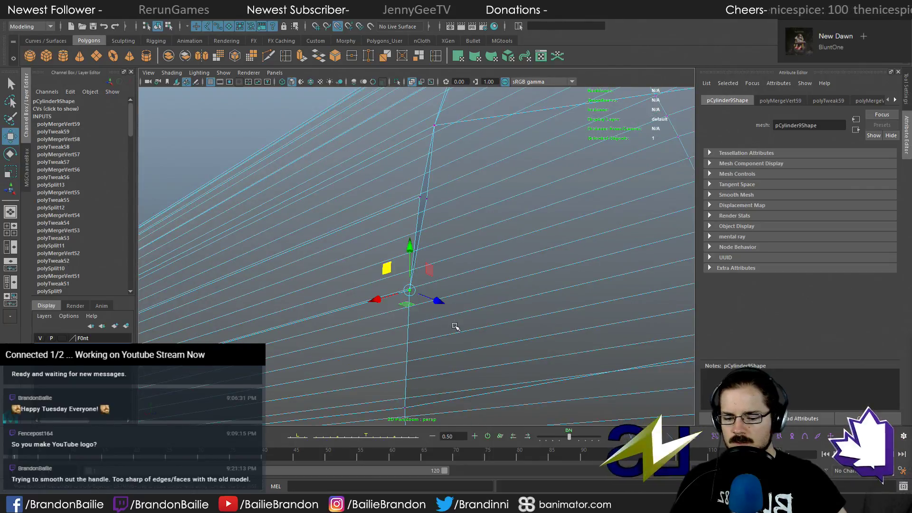
key("g")
Move the bolster vertex just below the next seam junction onto its rim vertex and merge them
middle_click_drag(431, 196, 432, 250, "alt")
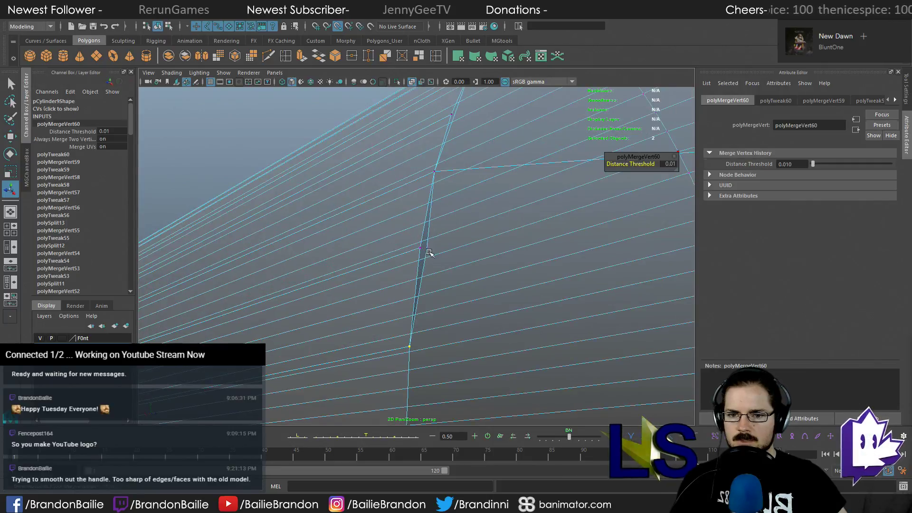
key("w")
left_click_drag(425, 246, 391, 282)
key("f")
right_click_drag(391, 283, 434, 283, "alt")
left_click_drag(417, 257, 407, 257)
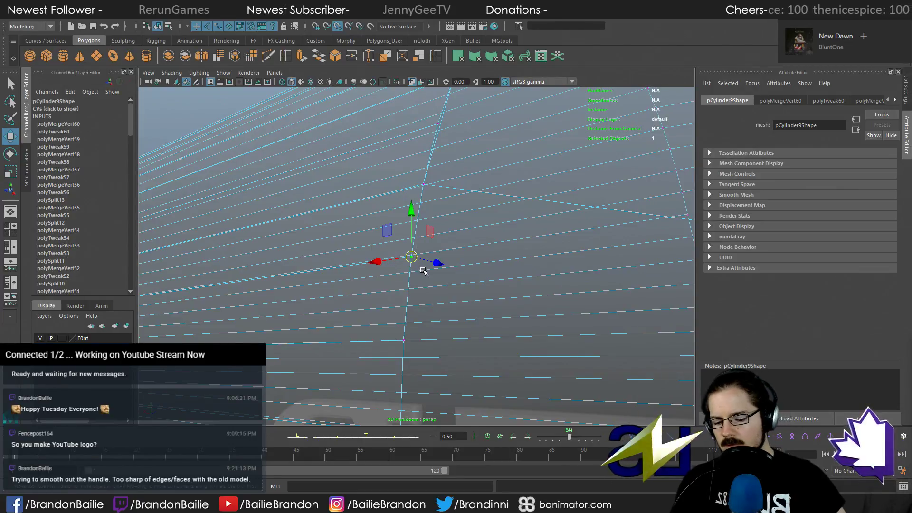
key("g")
Add a Multi-Cut vertex near the middle of the next open bolster edge, opposite its unmatched rim vertex
middle_click_drag(457, 202, 419, 304, "alt")
right_click_drag(418, 304, 442, 295, "alt")
middle_click_drag(438, 287, 439, 265, "alt")
mouse_move(439, 265)
left_mouse_down("alt")
mouse_move(443, 275)
mouse_move(433, 266)
left_mouse_up("alt")
middle_click_drag(434, 266, 440, 278, "alt")
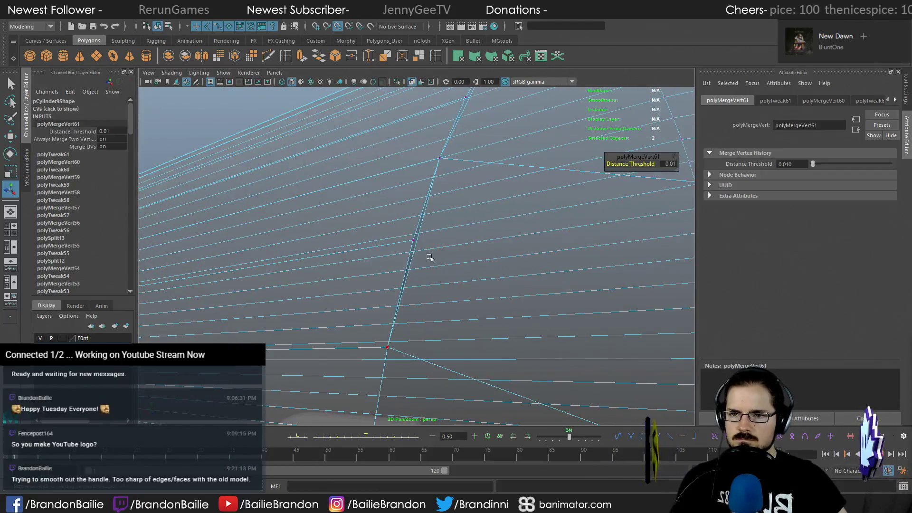
left_click(268, 56)
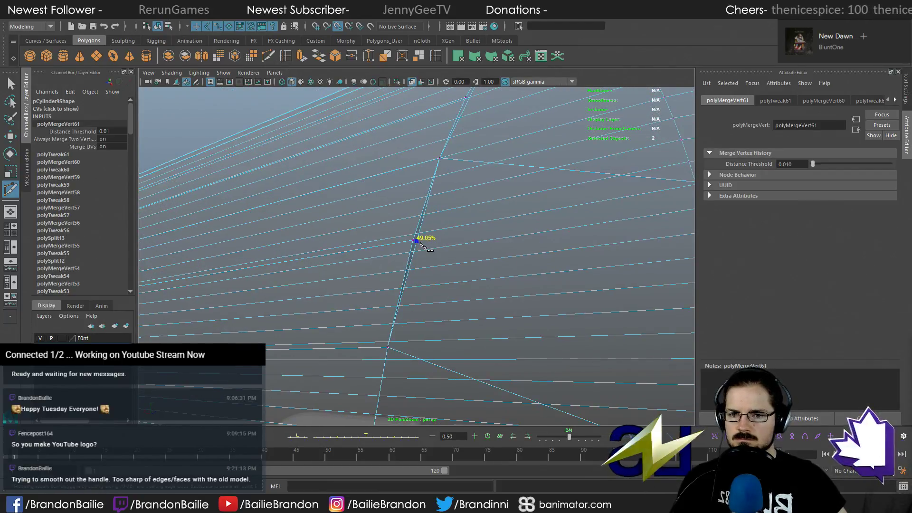
left_click(420, 242)
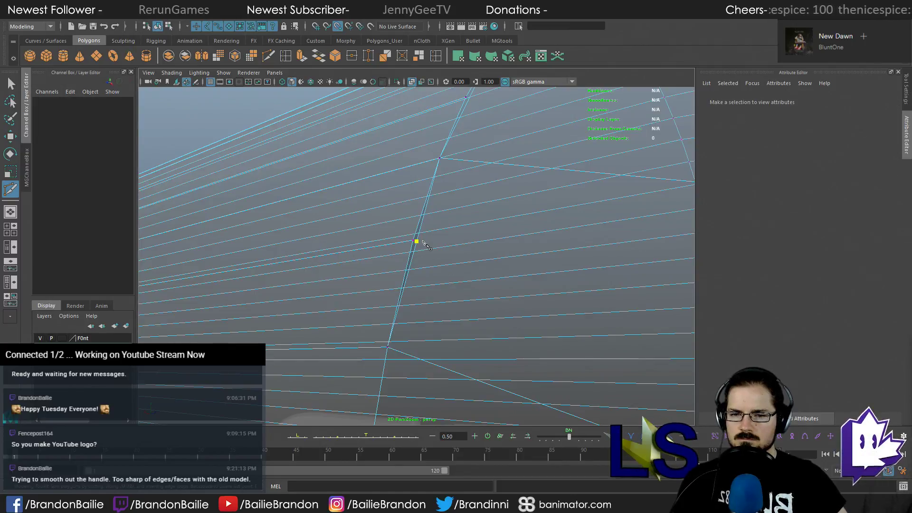
left_click_drag(449, 245, 545, 248)
Snap the mid-edge bolster vertex onto the adjacent rim vertex and merge the two
key("w")
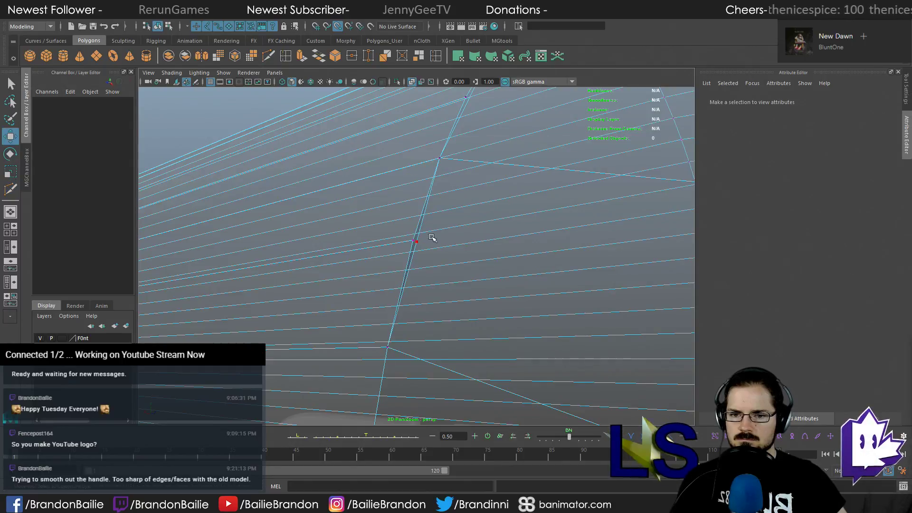
left_click_drag(412, 248, 412, 249)
key("q")
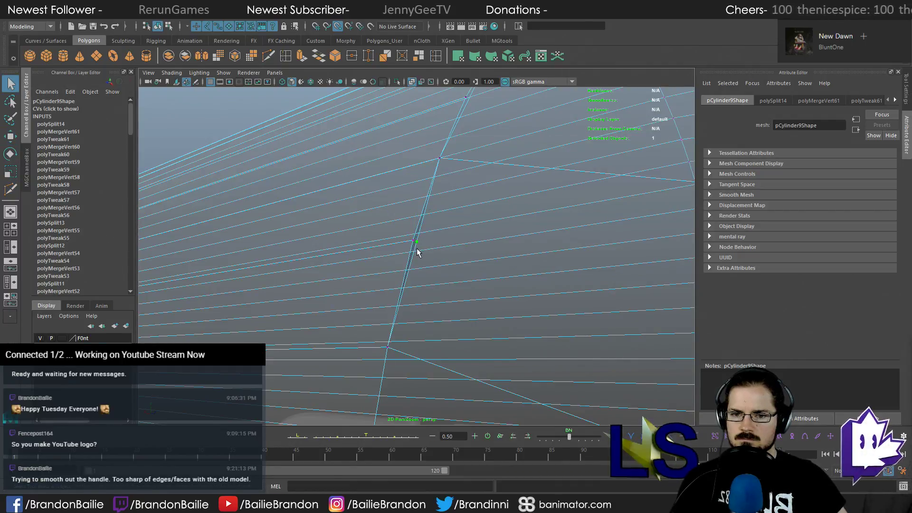
key("w")
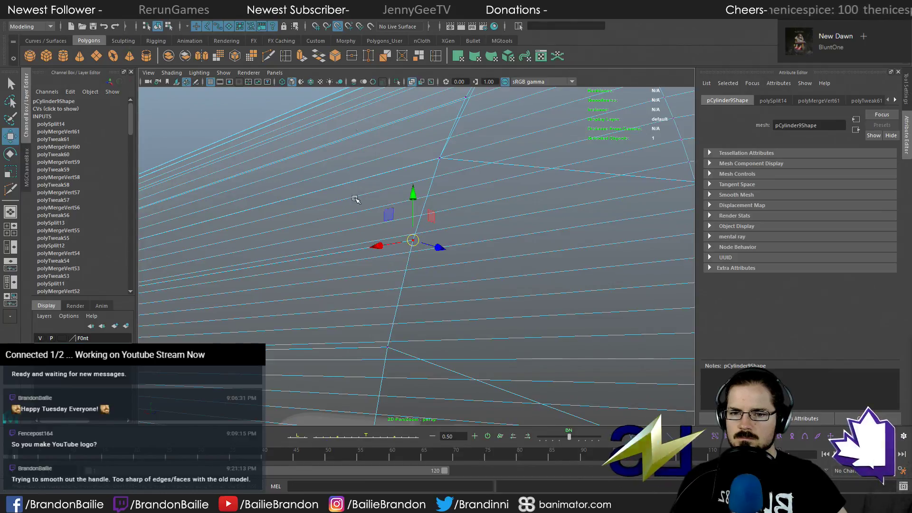
key("q")
left_click(351, 56)
Insert another Multi-Cut vertex on the following open bolster edge, beside the unmatched rim vertex
mouse_move(411, 180)
left_mouse_down("alt")
mouse_move(420, 193)
mouse_move(413, 189)
left_mouse_up("alt")
middle_click_drag(413, 188, 423, 159, "alt")
right_click_drag(423, 159, 430, 182, "alt")
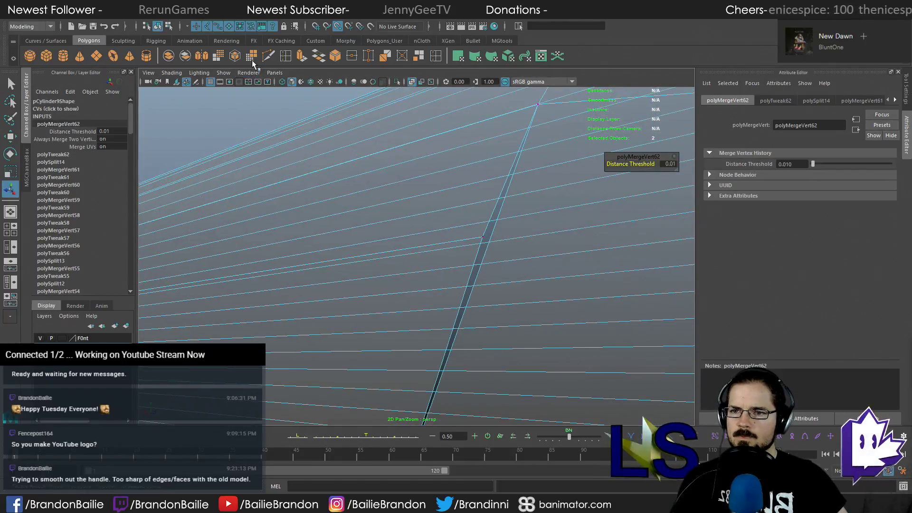
left_click(268, 56)
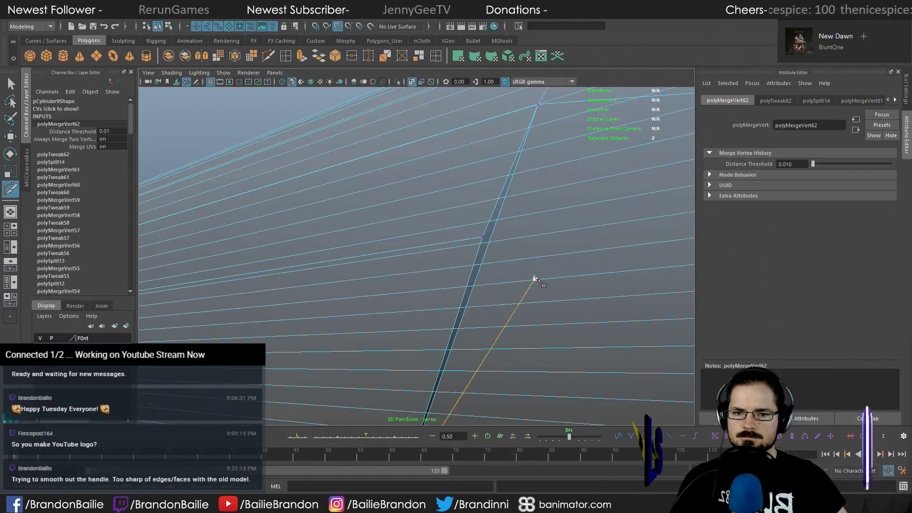
left_click(490, 239)
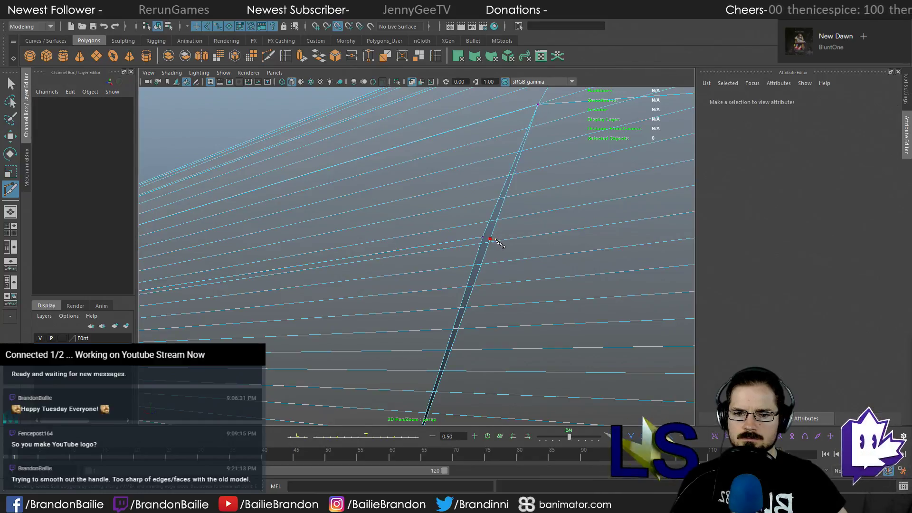
Snap the added bolster vertex onto the adjacent rim vertex, merge the two, and save the scene
key("w")
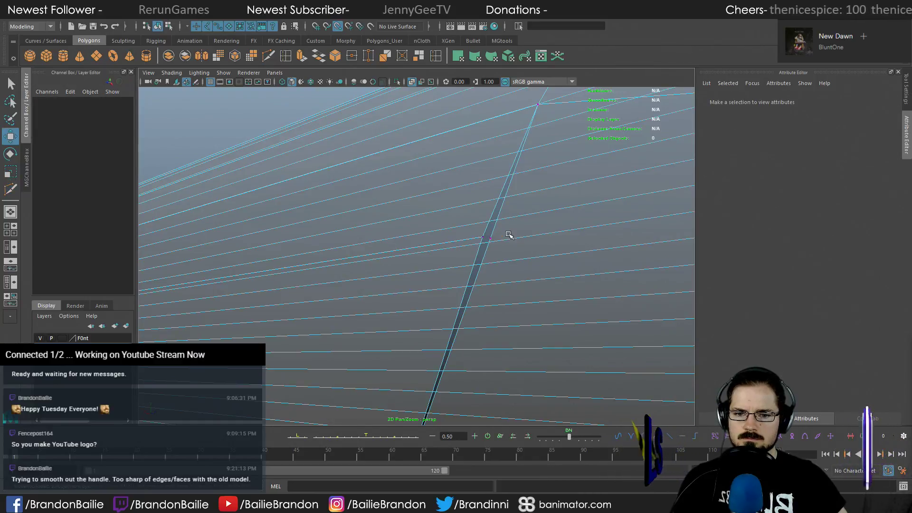
left_click(487, 247)
left_click_drag(491, 238, 483, 237)
key("q")
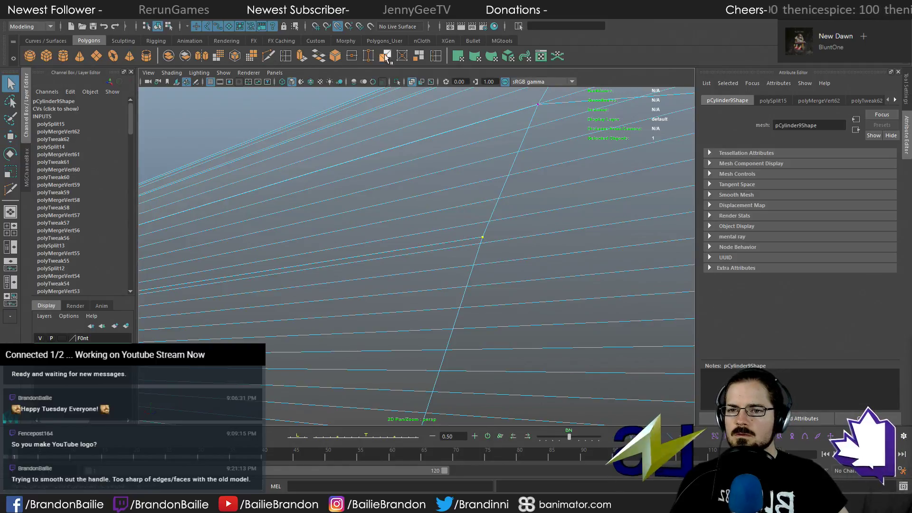
right_click_drag(560, 232, 505, 228, "alt")
left_click_drag(505, 228, 547, 261, "alt")
key("q")
middle_click_drag(548, 261, 437, 265, "alt")
left_click_drag(445, 233, 393, 297, "alt")
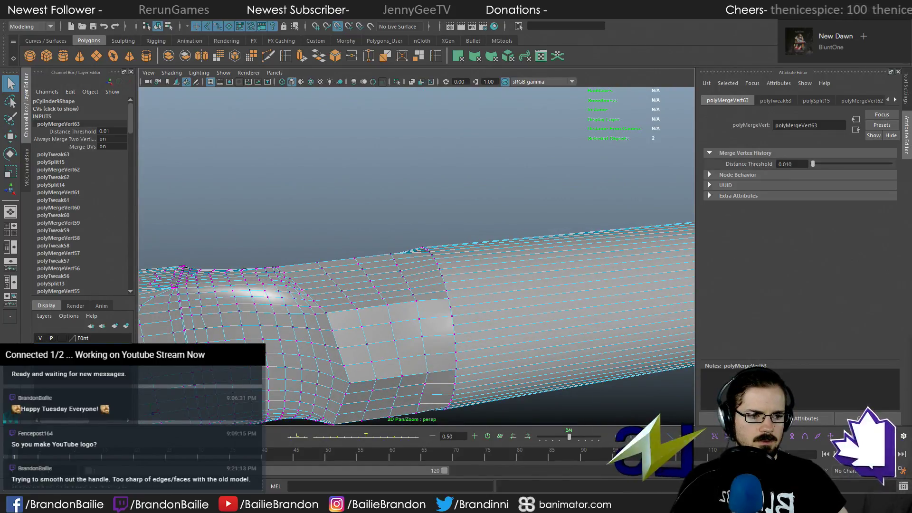
key("ctrl+s")
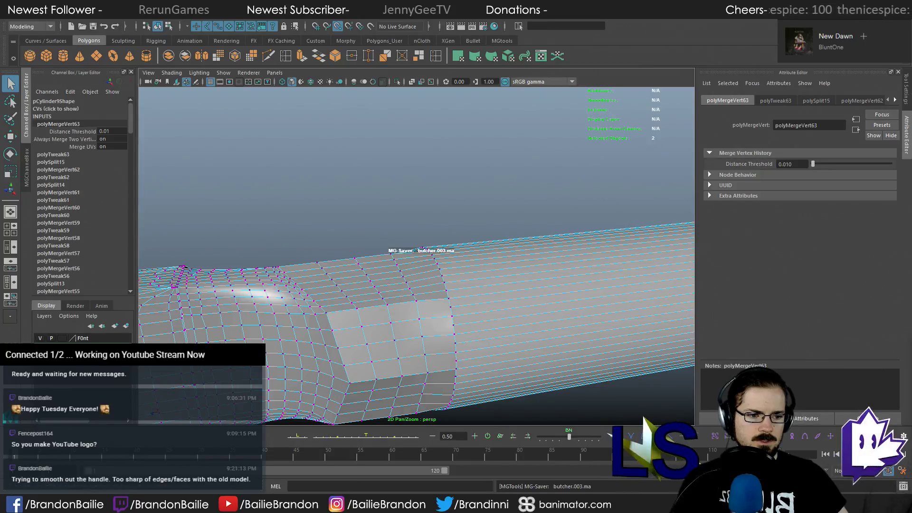
Return to object mode, hide the F0nt lettering layer, and select only the cleaver mesh
left_click_drag(364, 220, 649, 296, "alt")
left_click(418, 116)
right_click_drag(366, 216, 394, 200)
left_click_drag(446, 110, 471, 257)
key("w")
right_click_drag(536, 315, 146, 262, "alt")
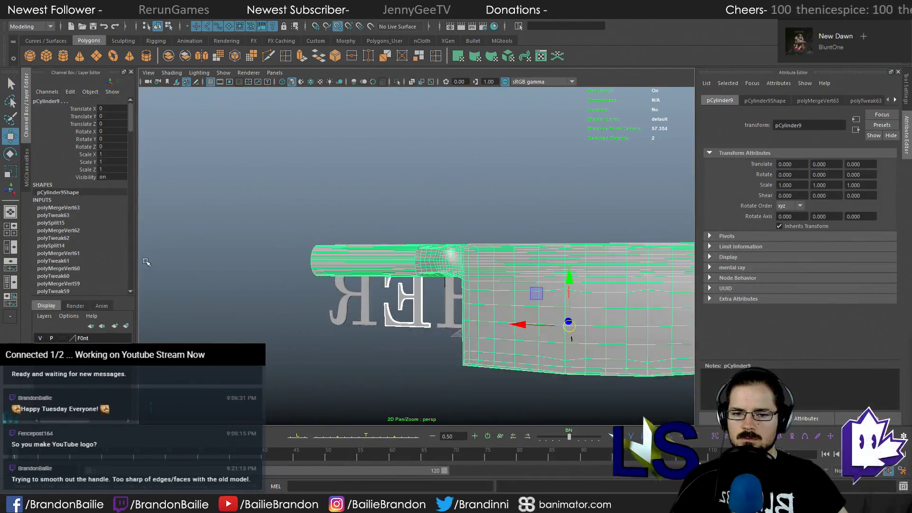
left_click_drag(571, 339, 384, 314, "alt")
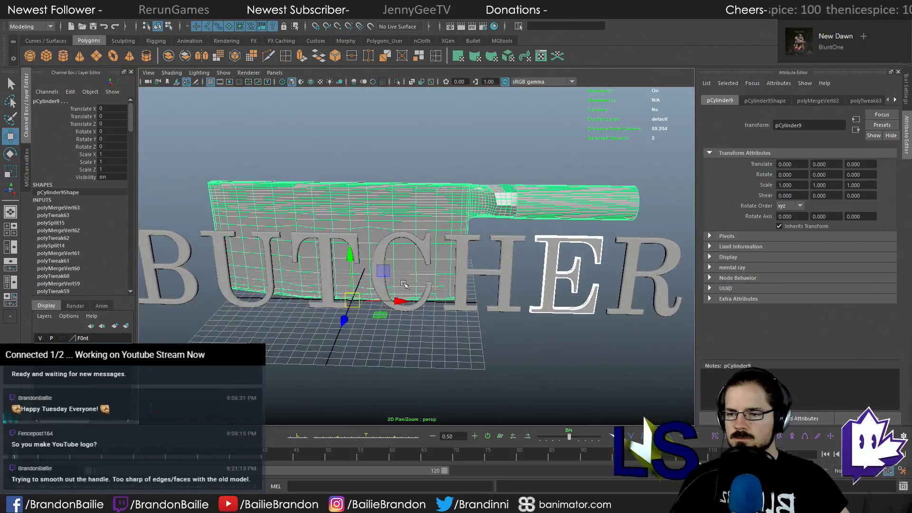
left_click(41, 339)
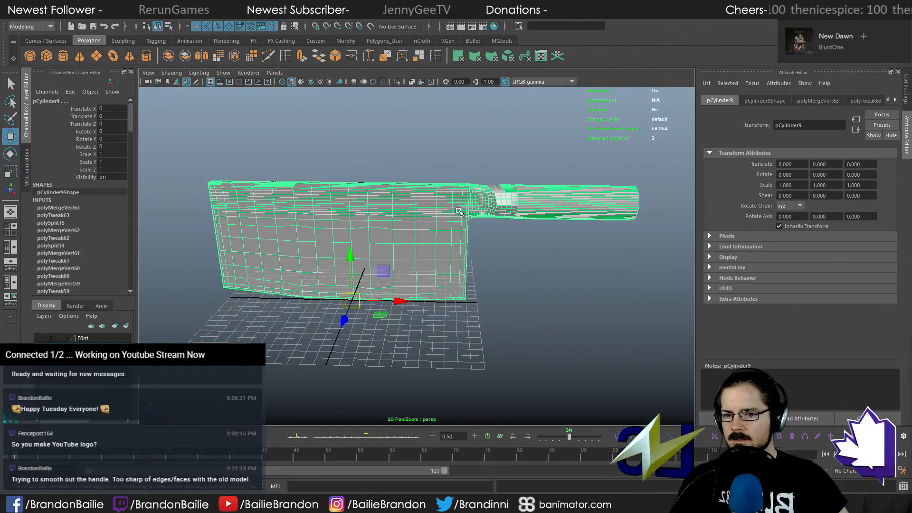
left_click(556, 288)
left_click(497, 262)
right_click_drag(489, 292, 451, 285, "alt")
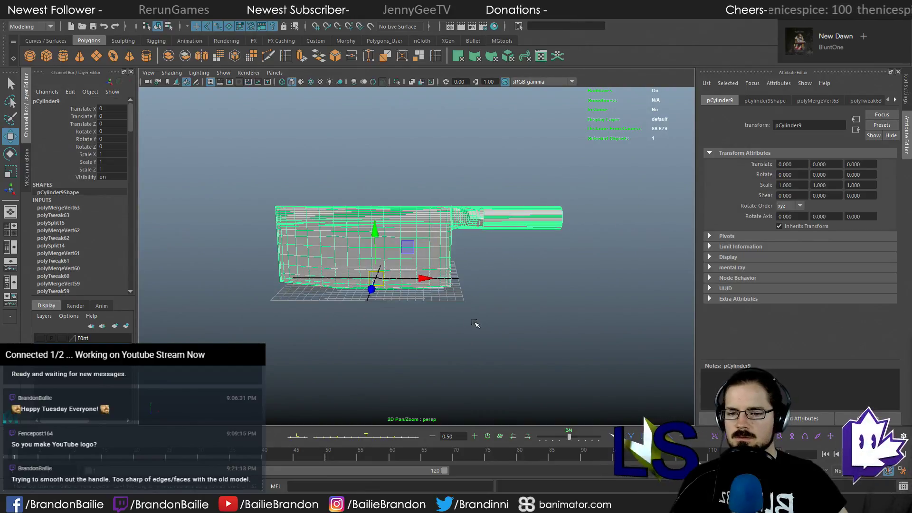
Duplicate the cleaver, move the copy to about X -69, Y 166, and assign it to the backups layer
key("ctrl+d")
right_click_drag(542, 329, 320, 287, "alt")
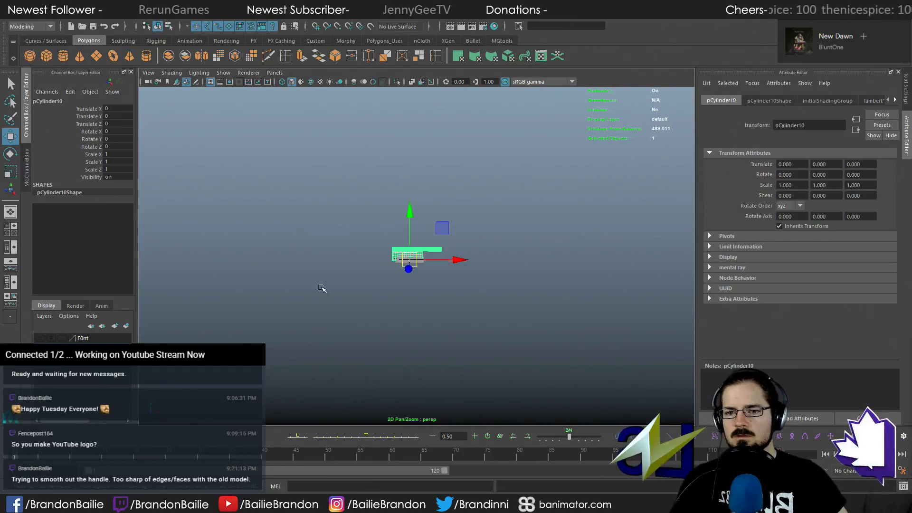
left_click_drag(408, 278, 352, 66)
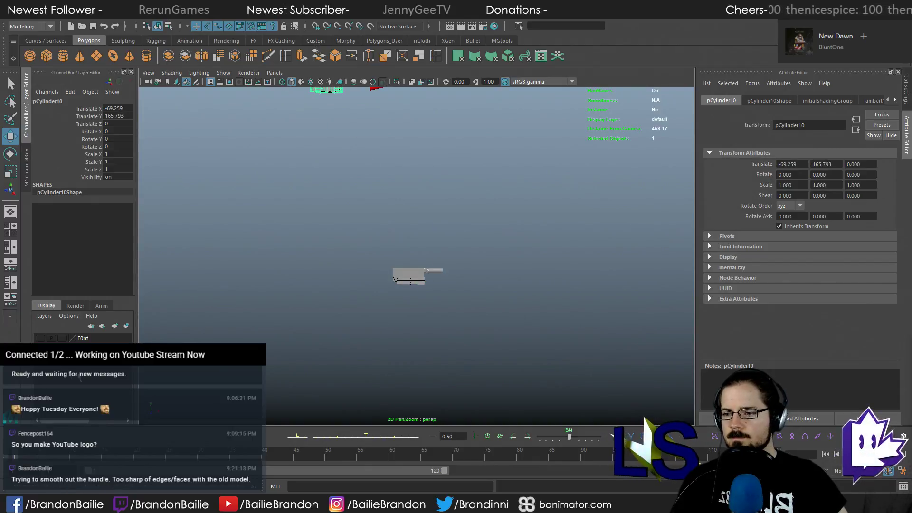
right_click(104, 362)
left_click(121, 367)
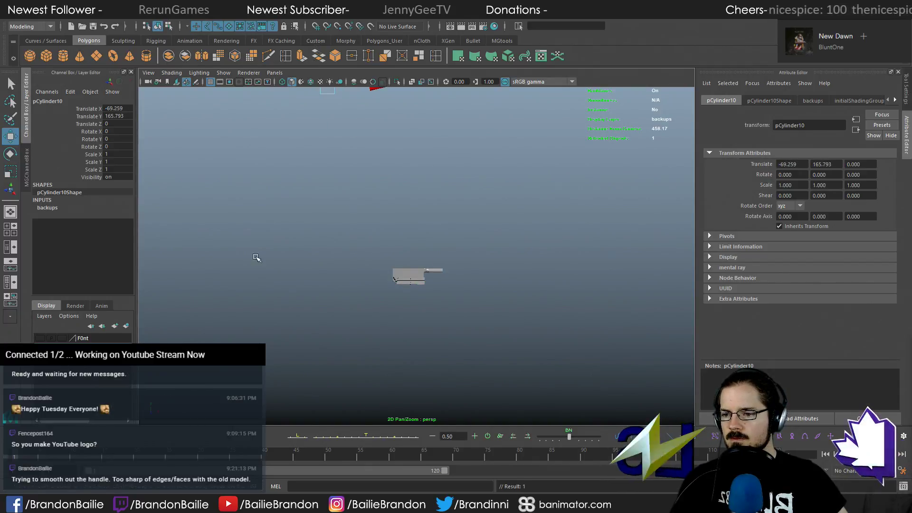
Reselect the original cleaver and switch it to vertex selection
left_click(410, 264)
left_click(409, 275)
key("f")
scroll(302, 307, "up", 5)
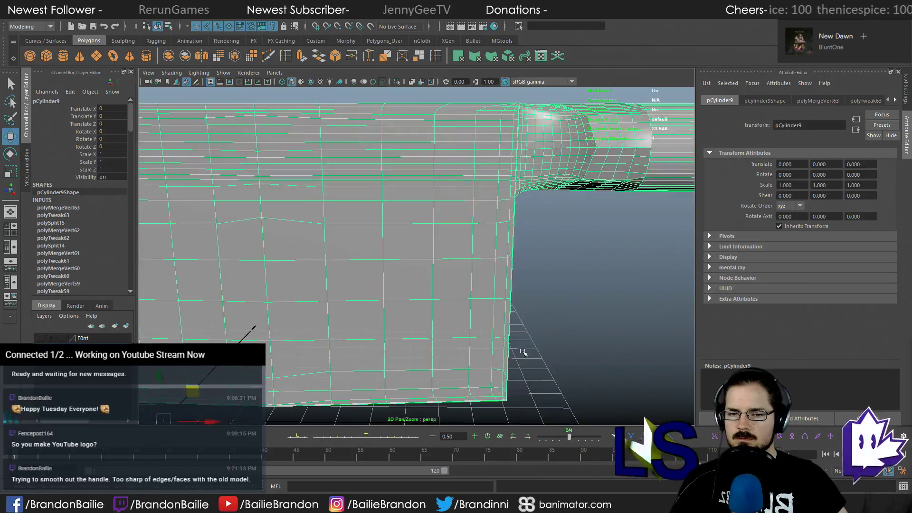
left_click(552, 288)
left_click(477, 215)
right_click(454, 209)
left_click(418, 207)
scroll(494, 215, "down", 5)
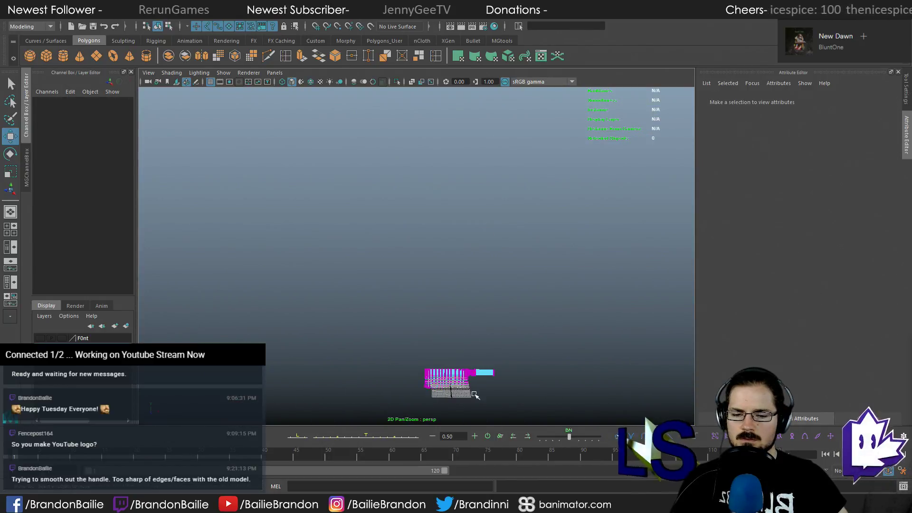
Smooth the three bolster vertex loops next to the grip seam with Average Vertices at 31 iterations
left_click(473, 375)
key("f")
right_click_drag(497, 367, 371, 358, "alt")
left_click(397, 330)
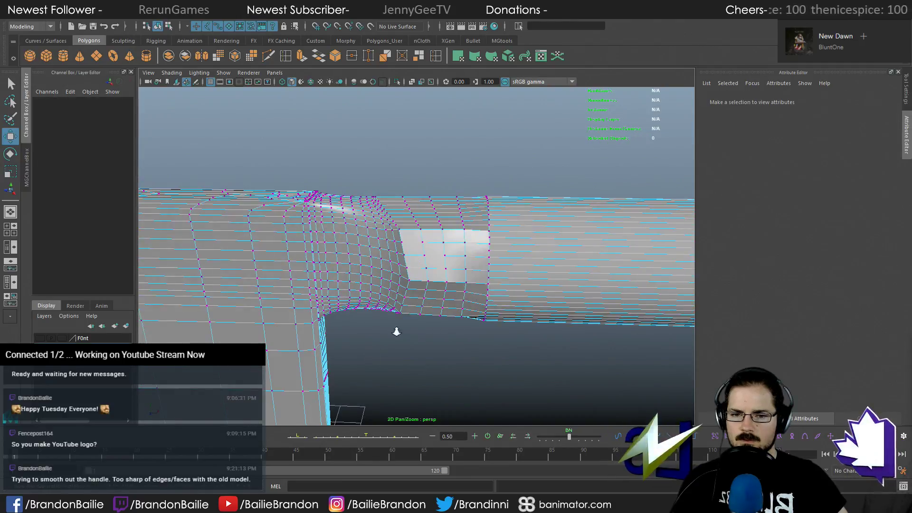
right_click_drag(399, 329, 454, 290, "alt")
left_click(473, 244)
key("q")
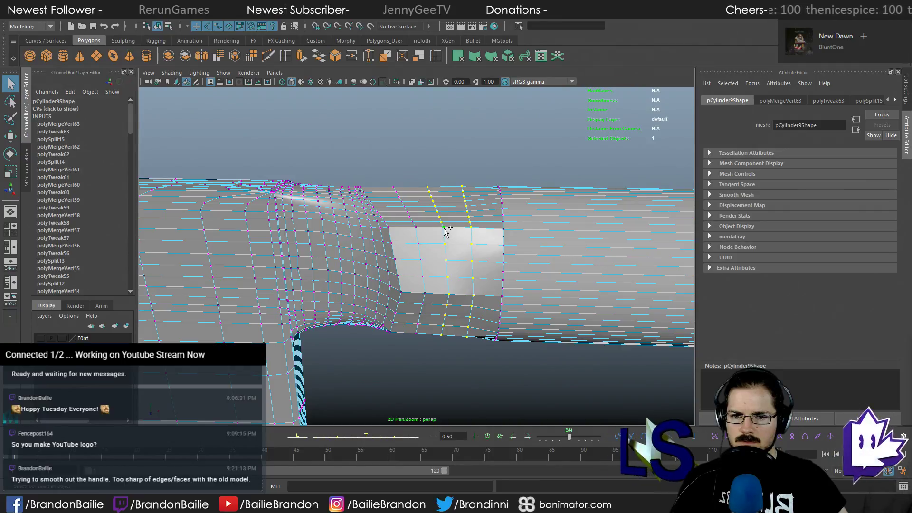
left_click_drag(435, 271, 347, 91, "alt")
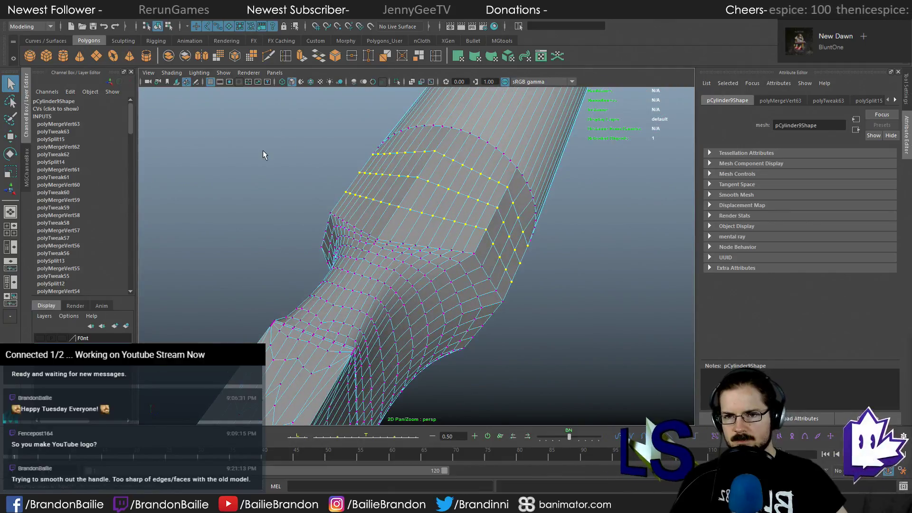
right_click(230, 20)
right_click(207, 20)
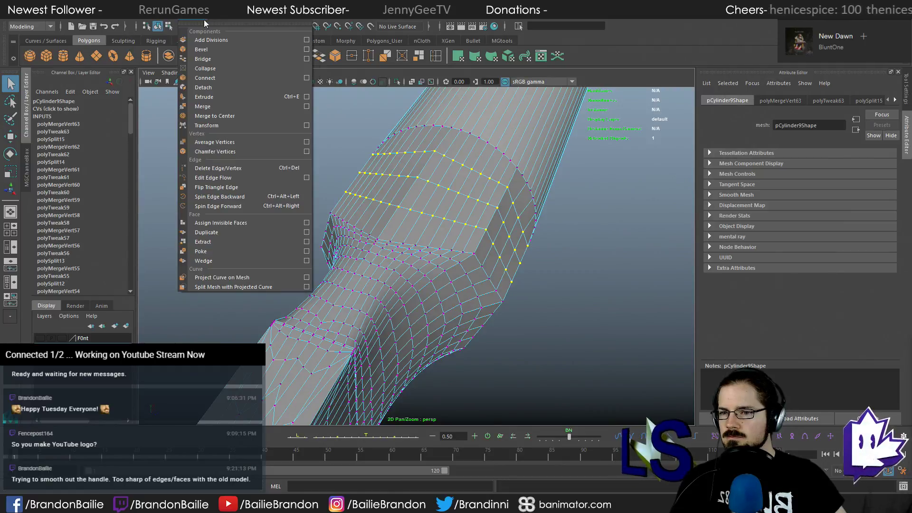
left_click(234, 142)
left_click_drag(676, 239, 593, 238, "alt")
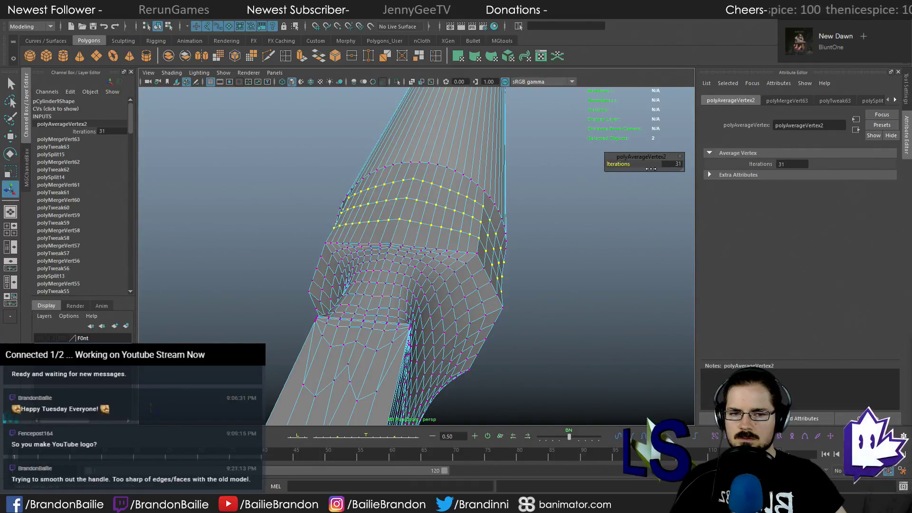
Repeatedly reapply Average Vertices at 20 iterations to the same three bolster loops to round them further
left_click_drag(550, 252, 516, 228, "alt")
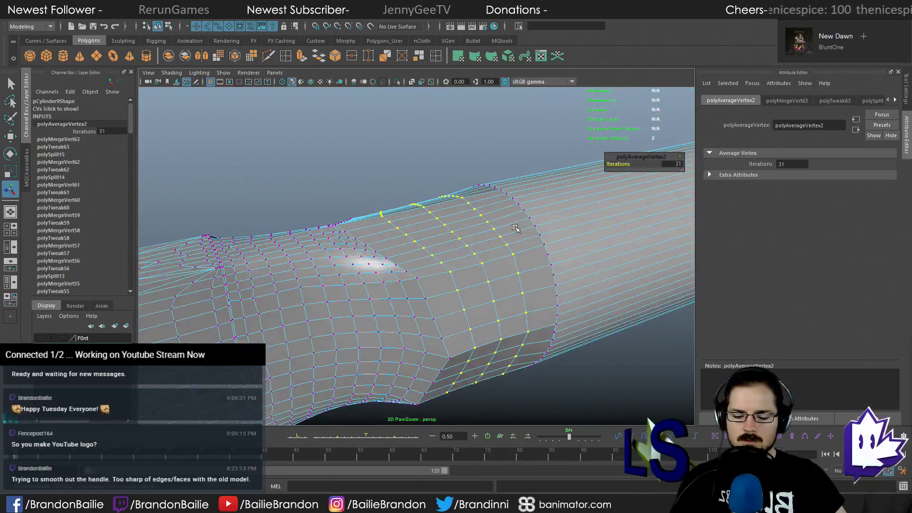
key("g")
key("g")
key("g")
key("g")
key("g")
key("g")
key("g")
key("g")
key("g")
key("g")
key("g")
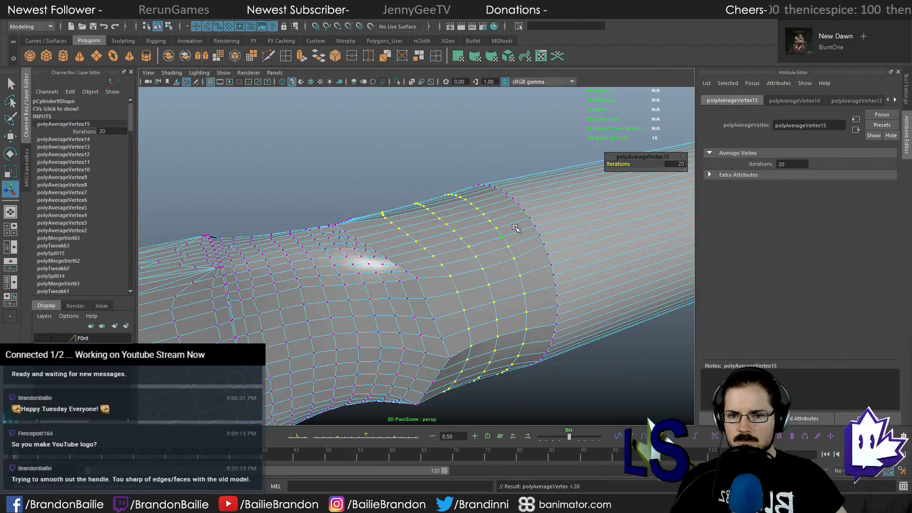
left_click(516, 228)
Inspect the smoothed bolster and grip from several angles, with the wireframe shown and hidden
left_click_drag(515, 228, 462, 241, "alt")
right_click_drag(462, 241, 511, 209)
left_click(522, 144)
left_click_drag(548, 217, 560, 261, "alt")
left_click(534, 288)
left_click_drag(530, 294, 567, 286, "alt")
left_click(567, 285)
left_click(305, 202)
right_click_drag(306, 202, 264, 201)
left_click_drag(328, 172, 348, 195)
key("f")
right_click_drag(354, 206, 2, 114, "alt")
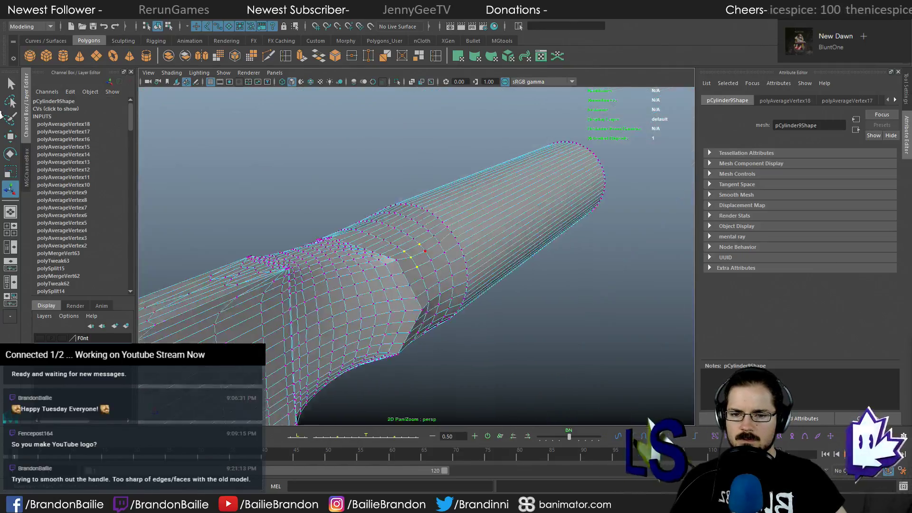
left_click_drag(494, 271, 449, 247, "alt")
left_click(533, 411)
left_click_drag(445, 323, 433, 301, "alt")
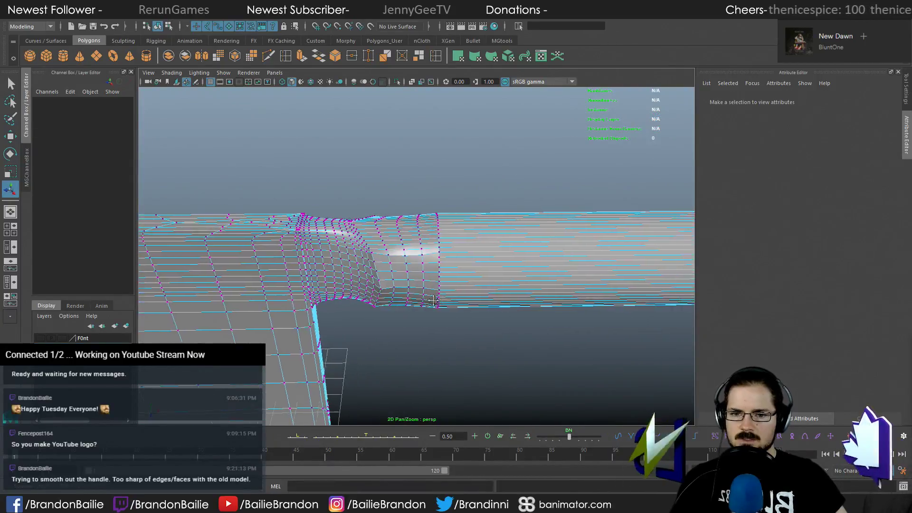
middle_click_drag(433, 300, 426, 283, "alt")
right_click_drag(426, 284, 489, 306, "alt")
left_click_drag(489, 307, 482, 321)
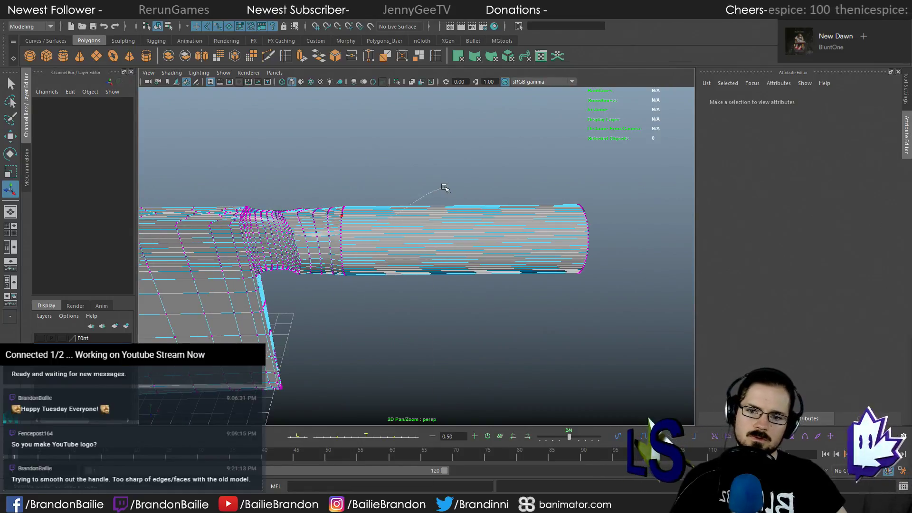
right_click_drag(444, 188, 448, 185)
left_click(489, 235)
left_click_drag(489, 235, 469, 221, "alt")
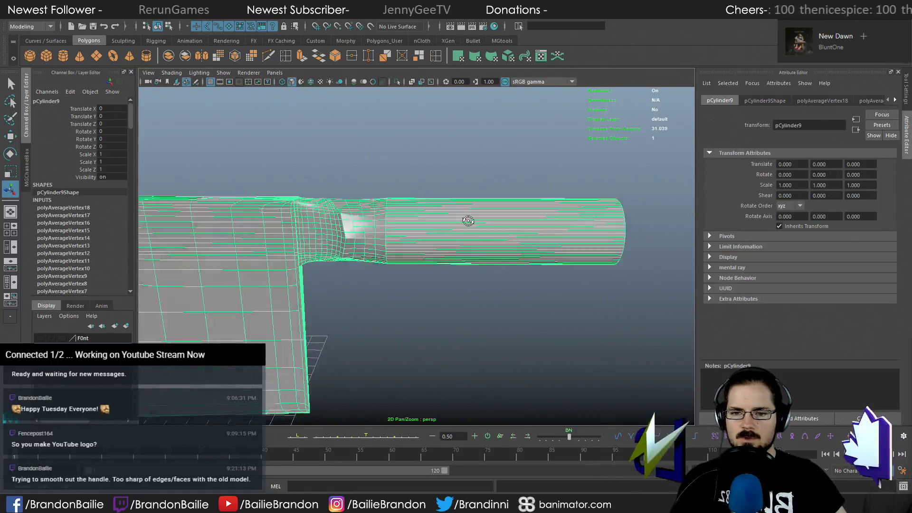
left_click(474, 315)
scroll(474, 316, "down", 6)
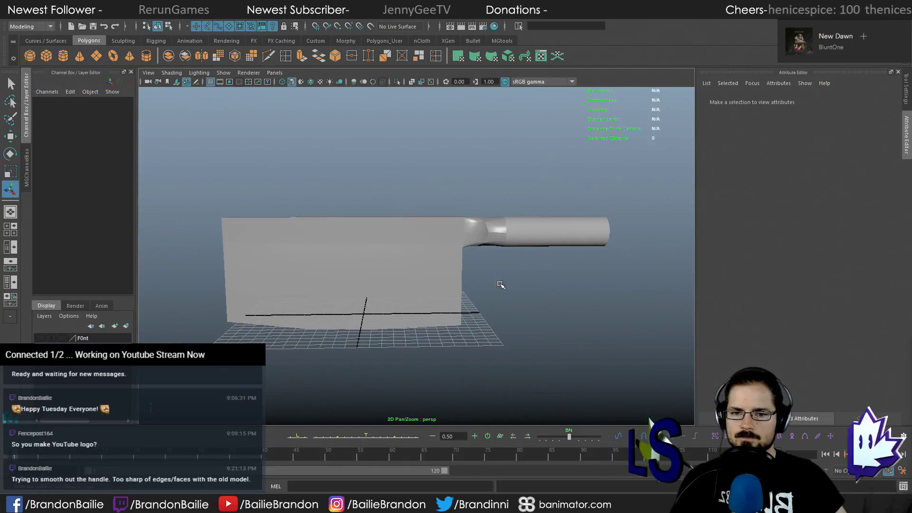
left_click_drag(500, 284, 511, 302, "alt")
Examine the bolster-to-grip seam up close for remaining gaps between vertices
left_click(496, 231)
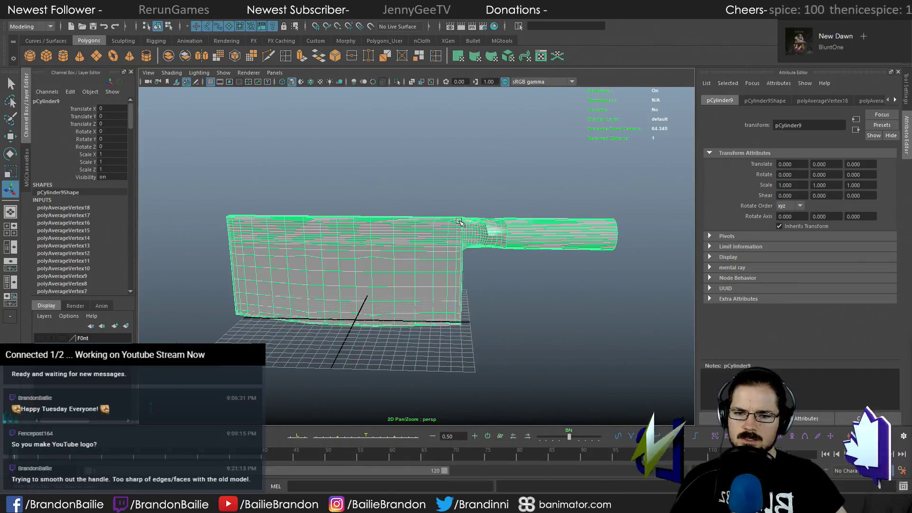
key("F9")
key("f")
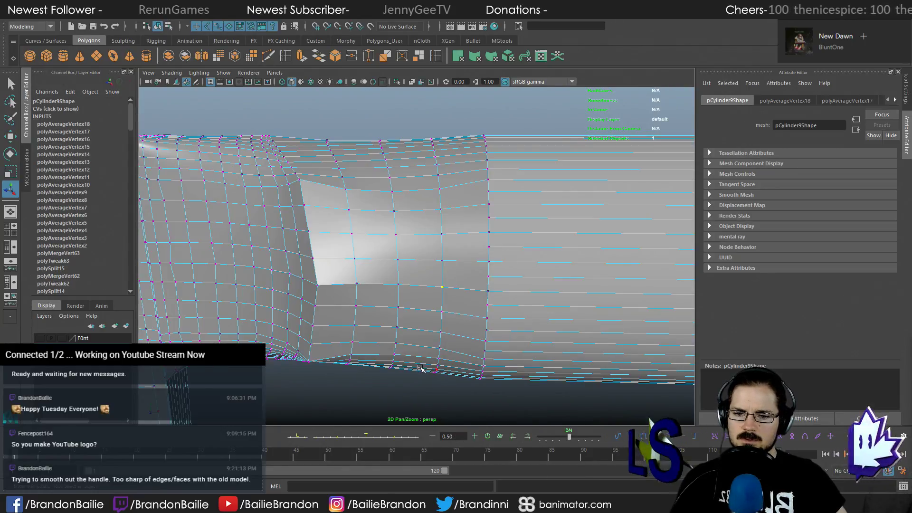
right_click_drag(474, 371, 393, 370, "alt")
middle_click_drag(393, 371, 446, 318, "alt")
left_click(483, 361)
right_click_drag(480, 357, 380, 295, "alt")
middle_click_drag(380, 294, 384, 315, "alt")
right_click_drag(450, 214, 495, 133)
left_click(443, 217)
left_click_drag(443, 217, 443, 277, "alt")
left_click(490, 295)
left_click_drag(491, 295, 390, 228, "alt")
right_click_drag(340, 229, 837, 366, "alt")
middle_click_drag(409, 248, 361, 257, "alt")
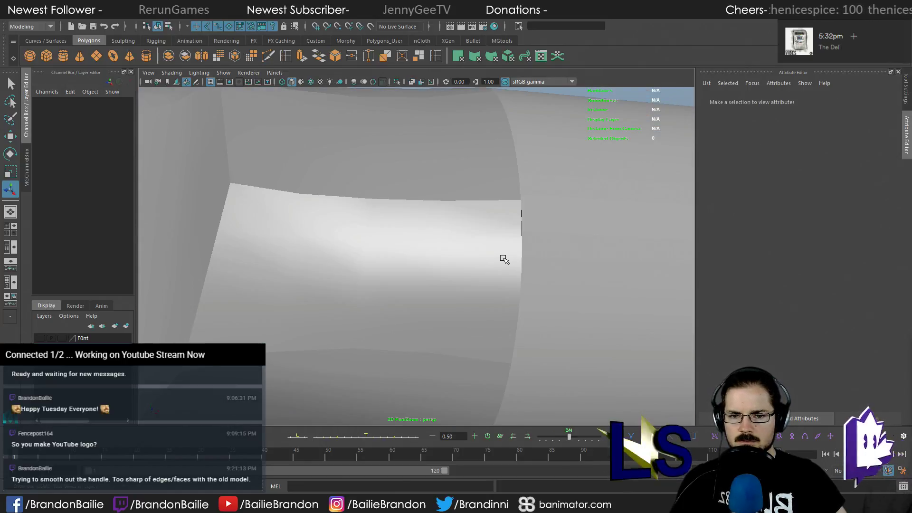
Snap the unwelded seam vertex at the gap beside the bright bolster facet onto its matching vertex and merge them
left_click(504, 259)
right_click_drag(492, 248, 564, 199)
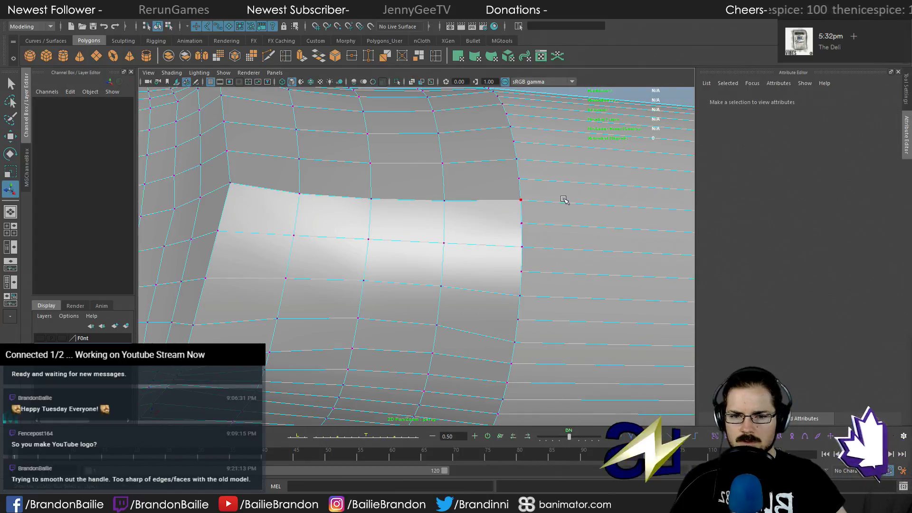
left_click(525, 249)
key("f")
right_click_drag(528, 238, 497, 244, "alt")
left_click(424, 166)
middle_click_drag(440, 208, 440, 265, "alt")
key("w")
left_click(337, 27)
key("alt+x")
left_click_drag(423, 221, 429, 220)
key("q")
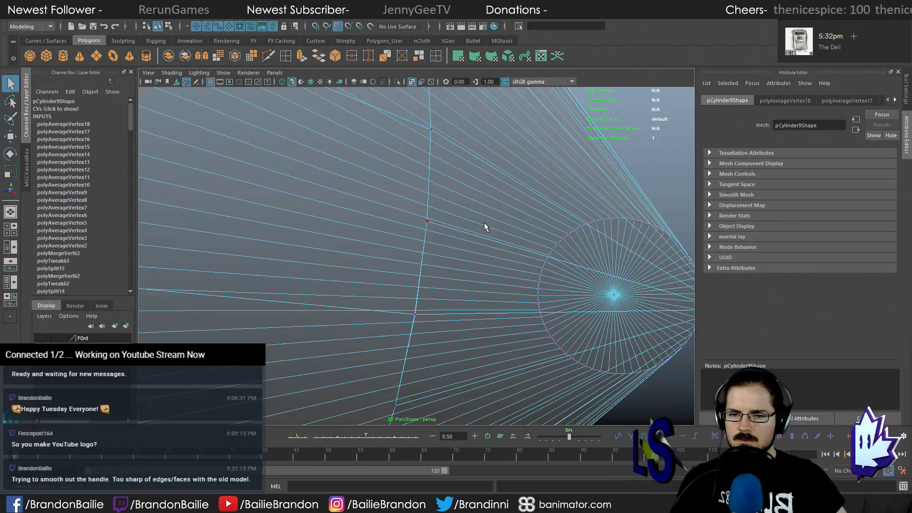
left_click_drag(484, 227, 442, 230, "alt")
left_click(353, 58)
Recheck the edges and vertices around the bolster seam for any further unwelded points
right_click_drag(445, 207, 249, 217, "alt")
right_click_drag(368, 241, 387, 233)
left_click_drag(604, 352, 454, 303, "alt")
right_click_drag(347, 241, 352, 212)
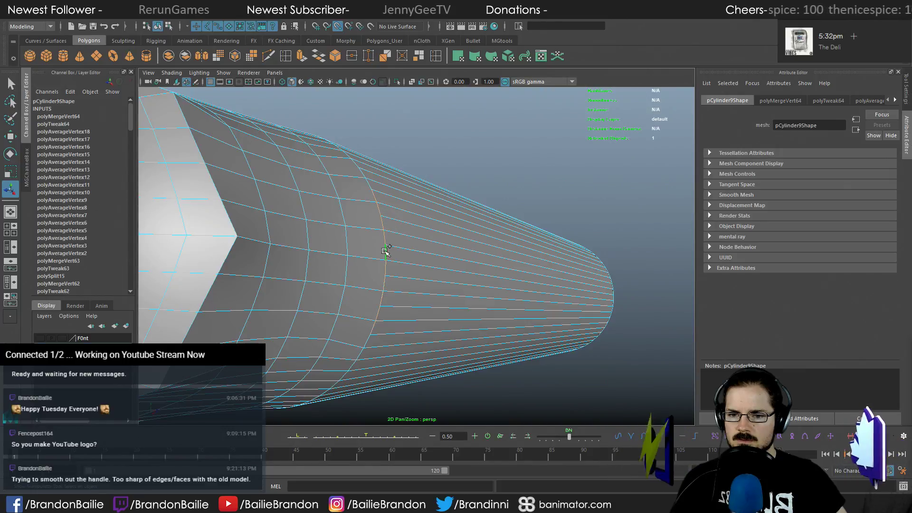
left_click_drag(409, 314, 391, 311, "alt")
right_click_drag(463, 249, 418, 248)
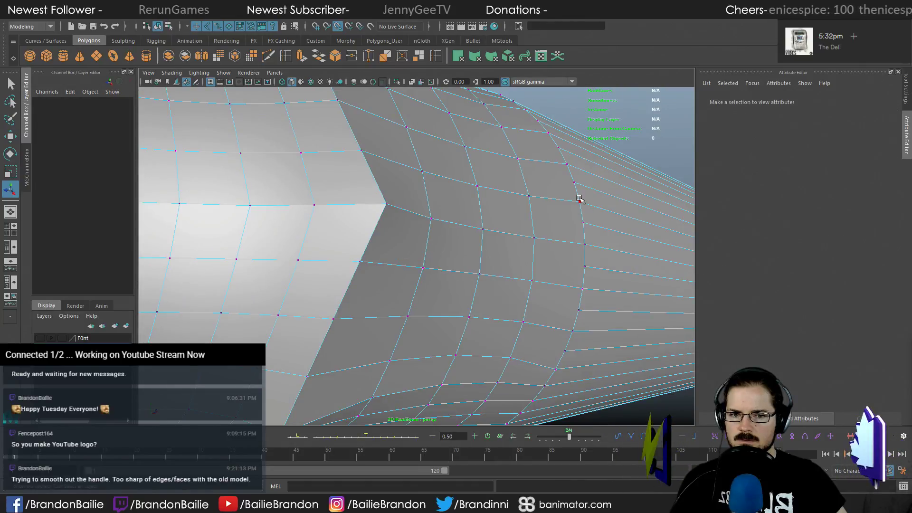
left_click(579, 199)
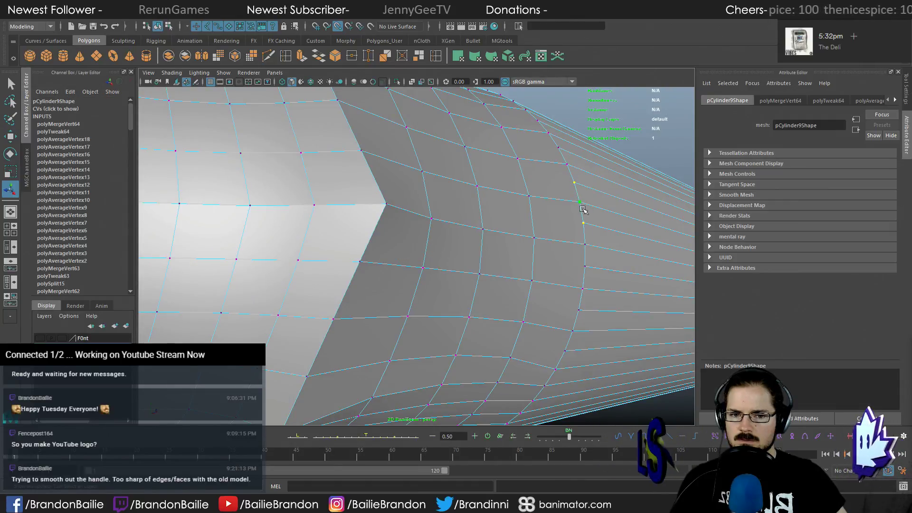
Switch the viewport to the front orthographic view showing the whole cleaver
right_click_drag(601, 224, 522, 264, "alt")
left_click_drag(521, 264, 452, 259, "alt")
right_click_drag(452, 259, 268, 249, "alt")
key("space")
key("space")
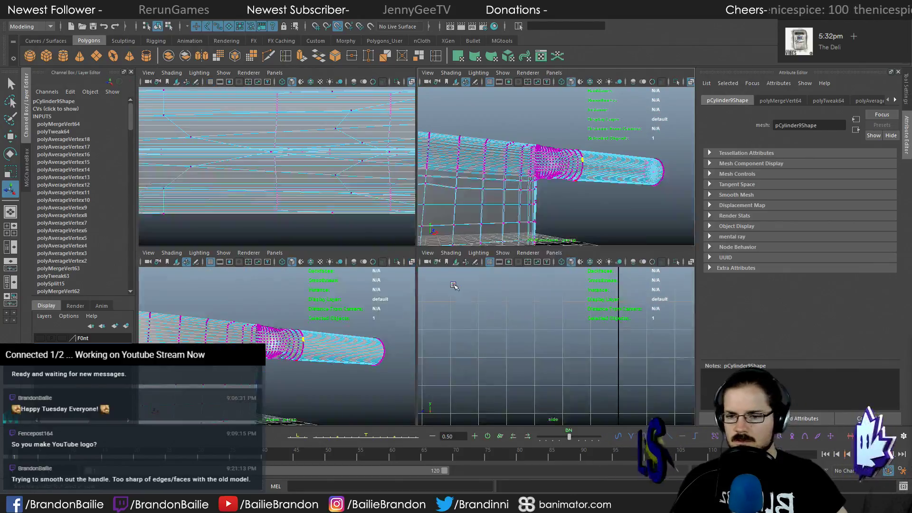
key("space")
key("space")
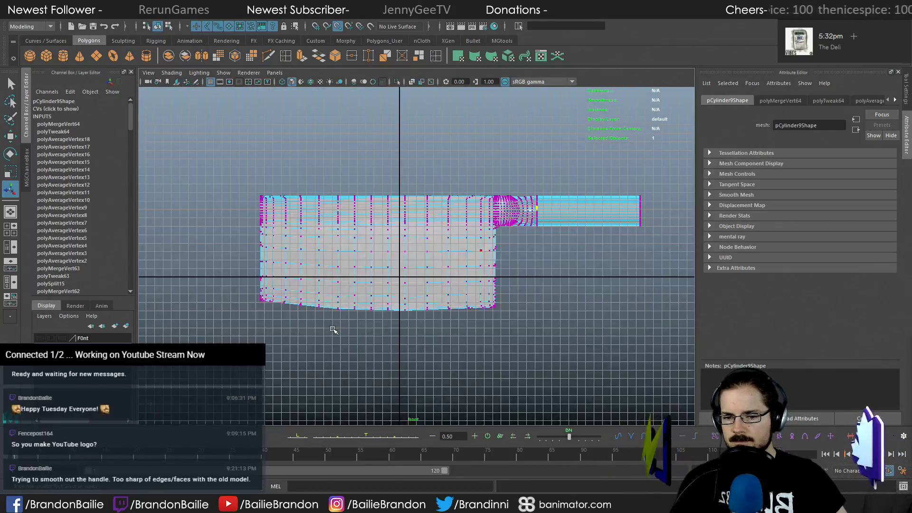
Examine the bolster-to-grip transition in the front view and from several perspective angles up close
key("f")
right_click_drag(534, 224, 408, 192, "alt")
key("space")
key("space")
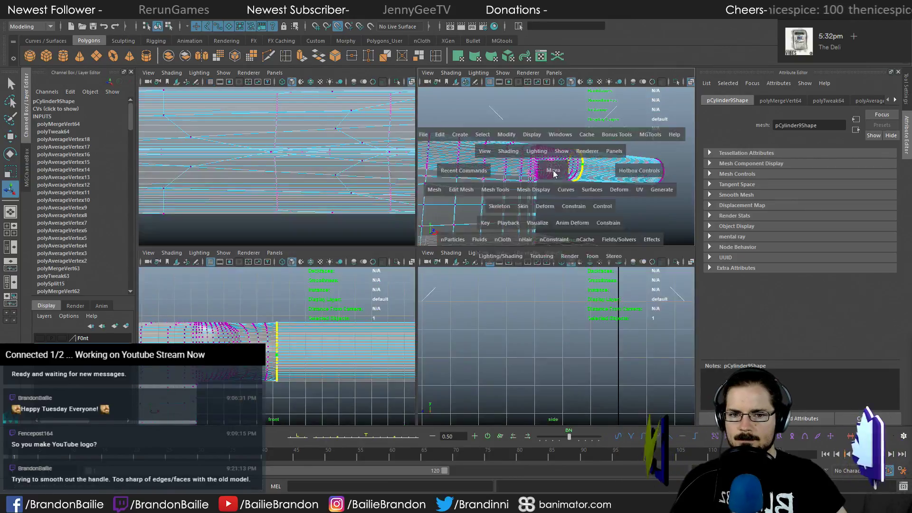
left_click_drag(482, 242, 514, 301, "alt")
key("f")
right_click_drag(514, 300, 257, 275, "alt")
left_click_drag(394, 327, 451, 352, "alt")
left_click(451, 352)
middle_click_drag(450, 352, 392, 335, "alt")
right_click_drag(392, 335, 487, 347, "alt")
left_click_drag(487, 347, 398, 279, "alt")
middle_click_drag(398, 280, 421, 293, "alt")
left_click_drag(422, 293, 409, 237, "alt")
Select the vertex loop along the bolster's angular edge and average its vertices three times with 20 iterations each
right_click_drag(409, 237, 387, 227)
left_click(388, 222)
left_click_drag(452, 238, 499, 254, "alt")
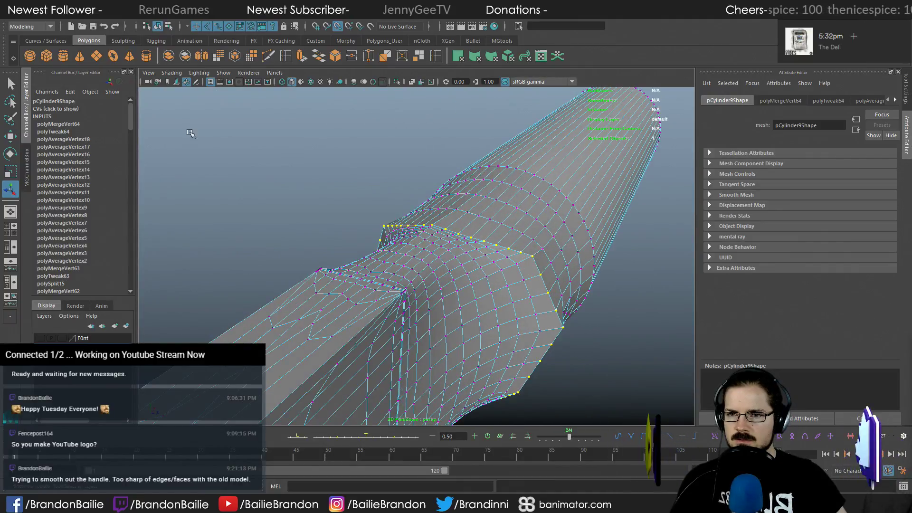
left_click(227, 21)
mouse_move(205, 21)
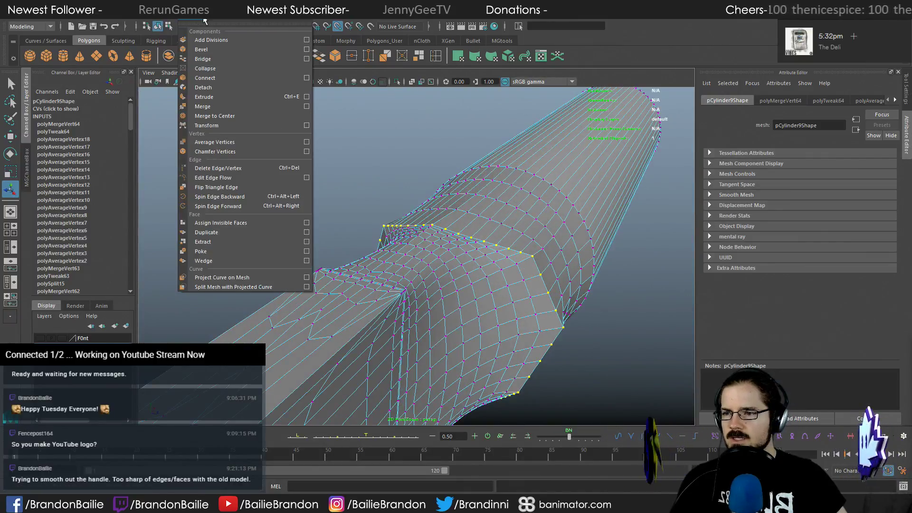
left_click(246, 142)
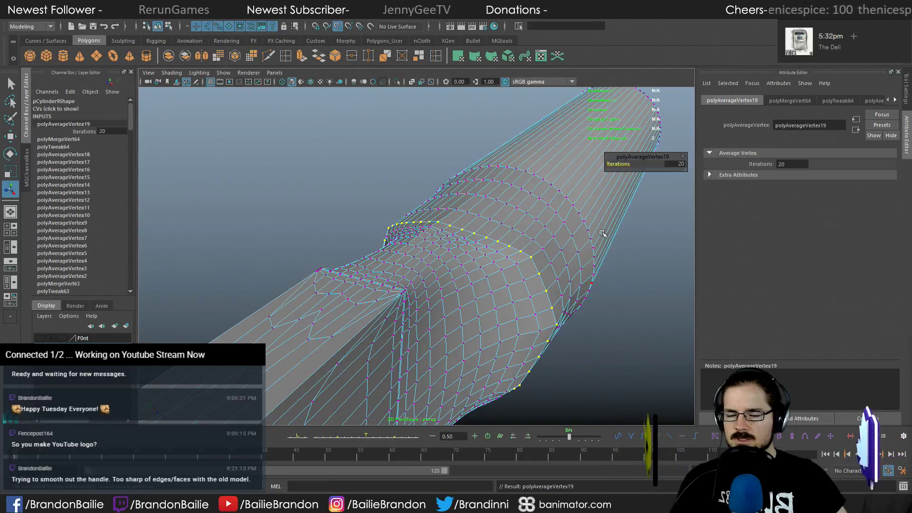
scroll(512, 215, "up", 5)
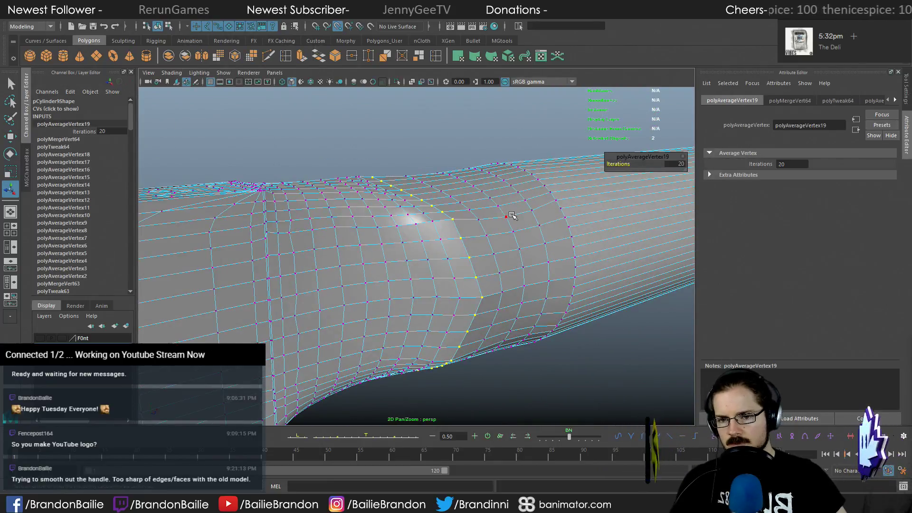
key("g")
key("g")
left_click_drag(507, 221, 431, 244, "alt")
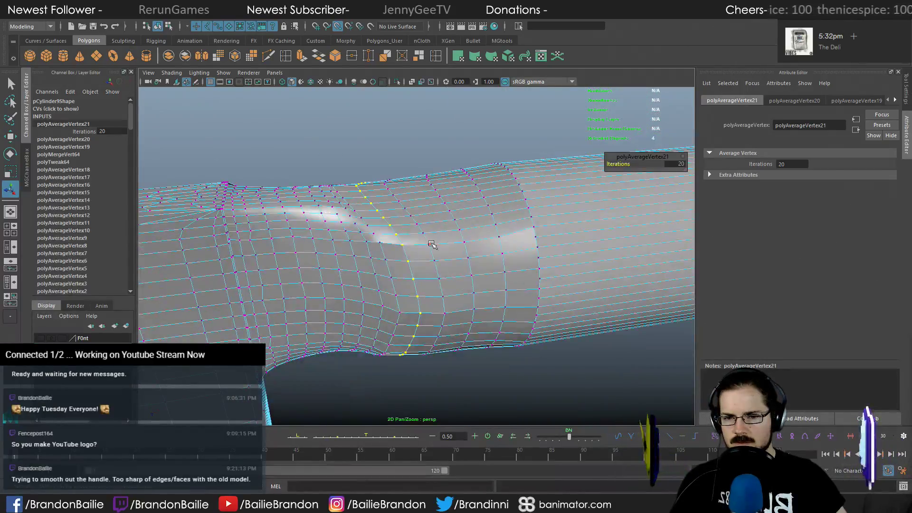
Add the next three vertex loops toward the grip to the selection and repeatedly average all four loops at 20 iterations
double_click(424, 232, "shift")
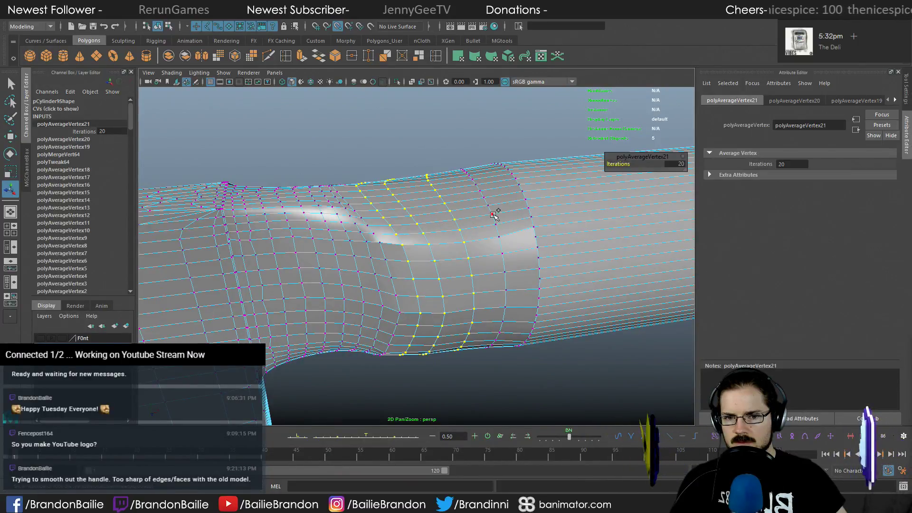
left_click_drag(498, 264, 488, 247, "alt")
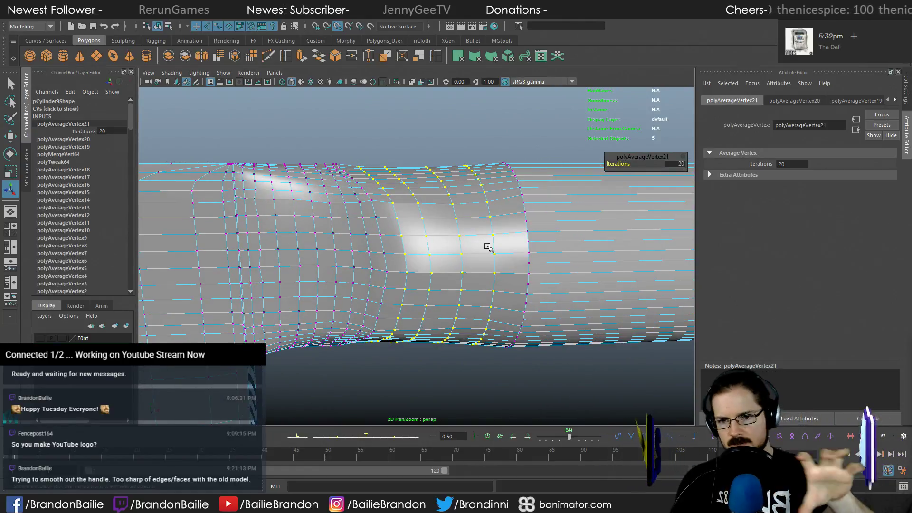
key("g")
key("g")
key("g")
key("g")
key("g")
key("g")
key("g")
key("g")
key("g")
key("g")
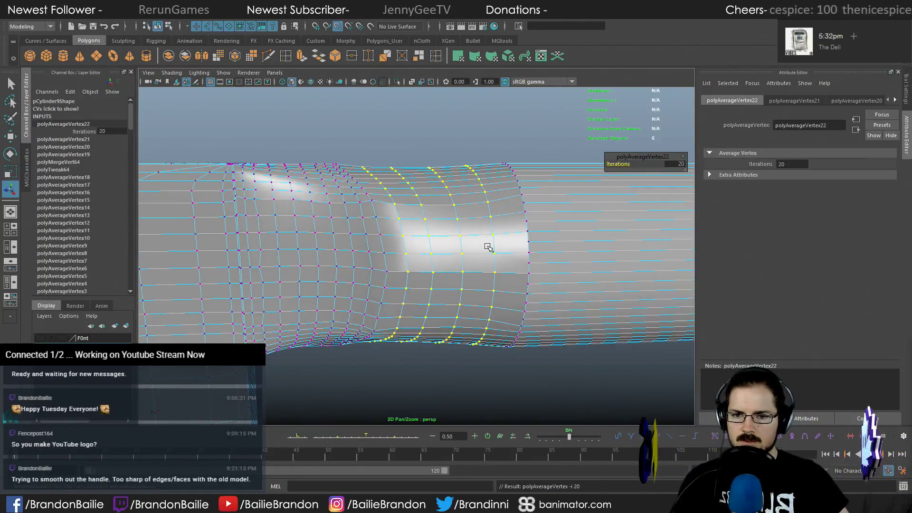
key("g")
key("g")
key("g")
key("g")
key("g")
key("g")
key("g")
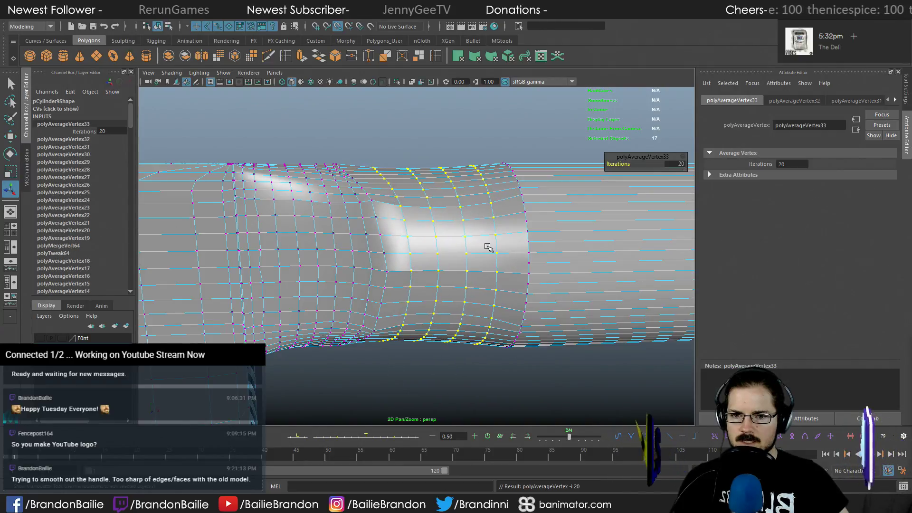
Return the cleaver mesh to object selection, delete its construction history, and clear the selection
key("F8")
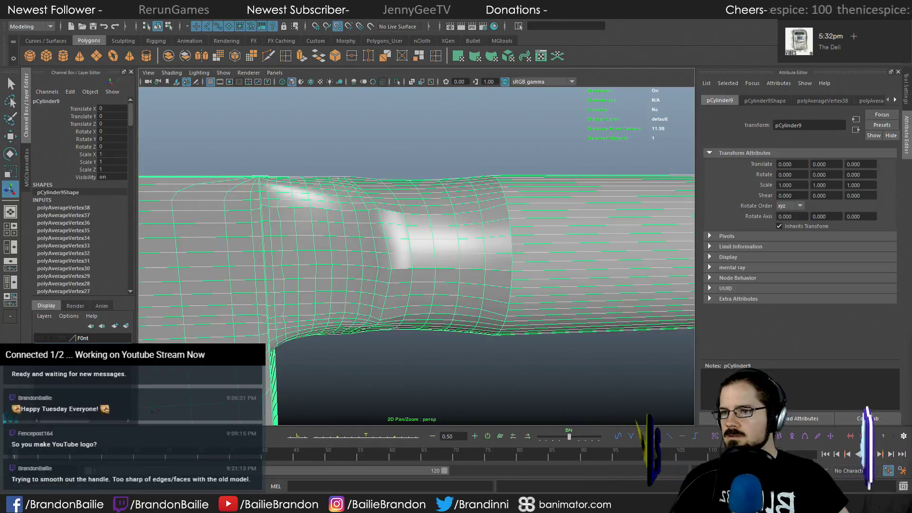
left_click(38, 15)
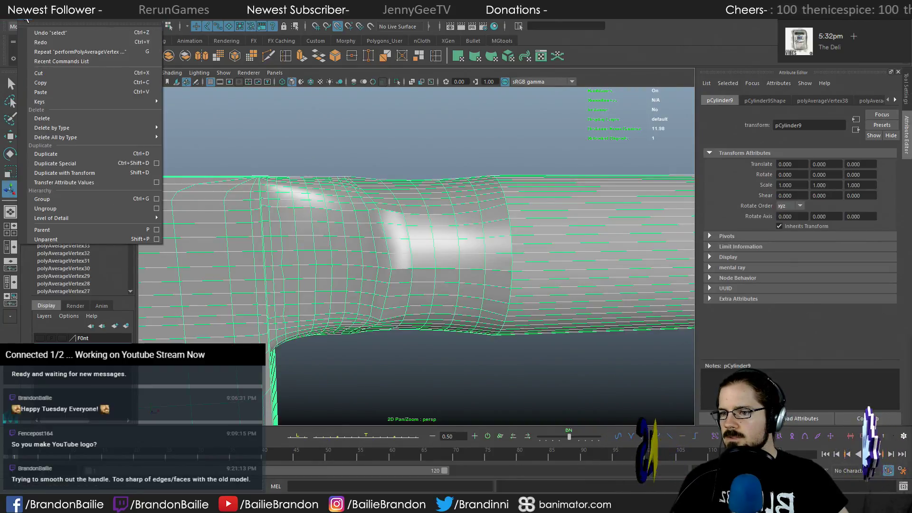
left_click(190, 135)
left_click(377, 138)
Select the vertex loop where the bolster meets the smoothed collar and try shifting it along the handle's length
left_click(411, 210)
right_click_drag(440, 223, 409, 213)
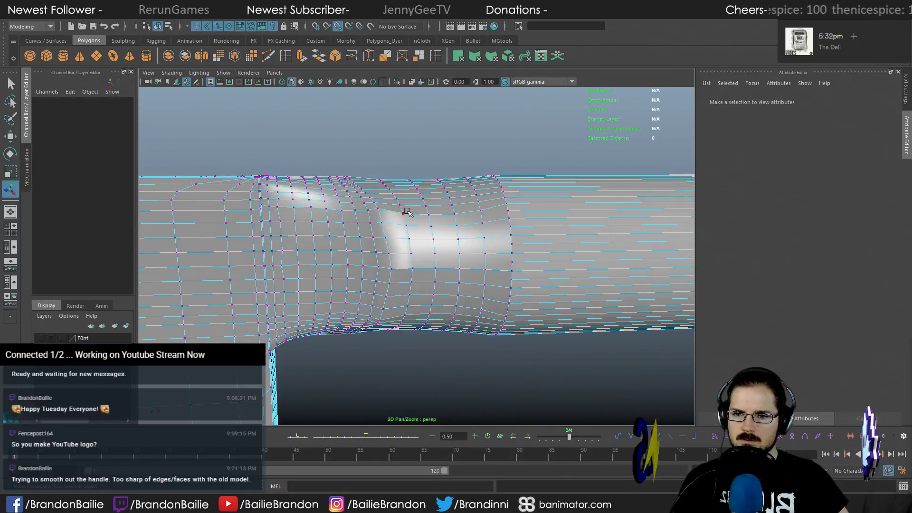
left_click(404, 215)
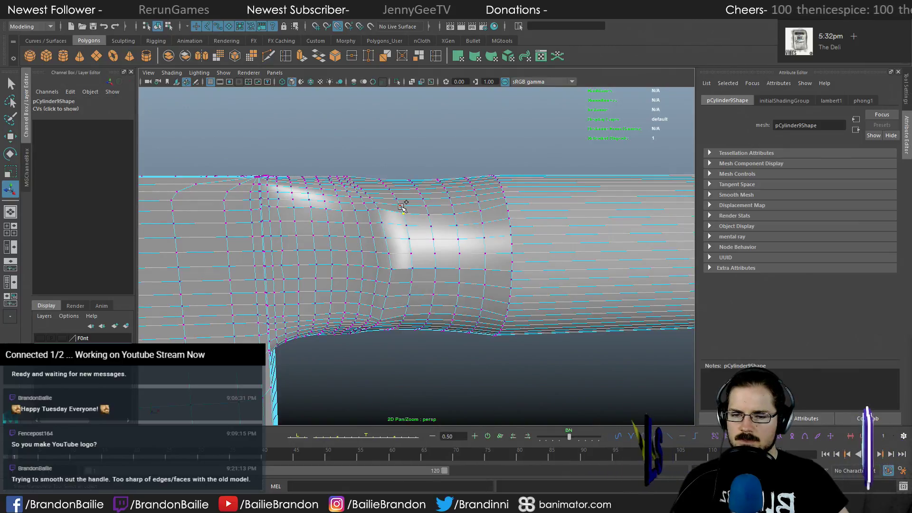
left_click_drag(415, 259, 463, 290, "alt")
key("r")
key("w")
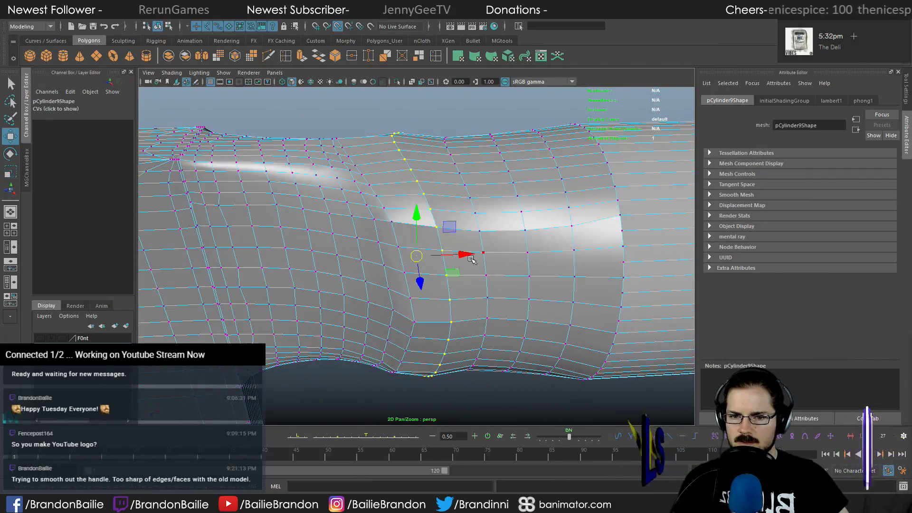
left_click_drag(469, 255, 459, 256)
key("ctrl+z")
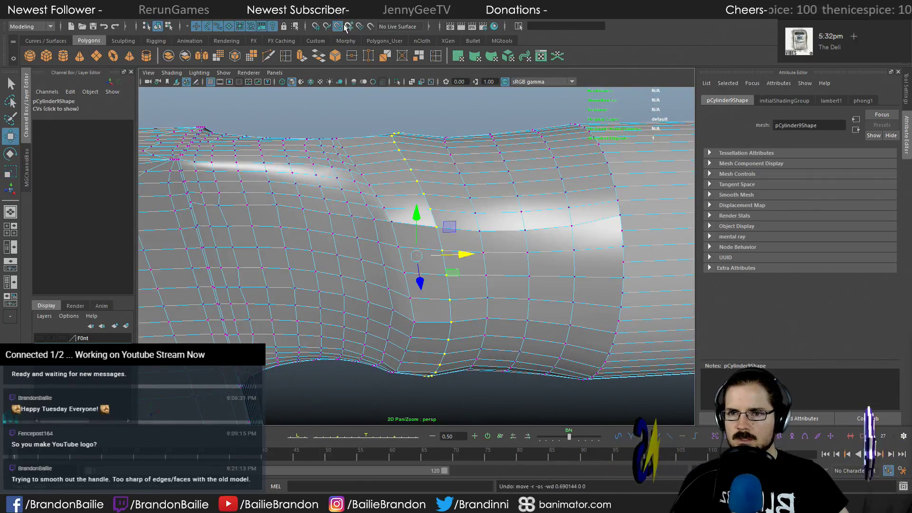
Move the selected vertex loop along the handle toward the blade, closer to the bolster's dense loops
left_click_drag(461, 251, 403, 230)
key("q")
key("w")
left_click_drag(323, 333, 371, 342, "alt")
right_click_drag(426, 195, 399, 195)
left_click_drag(420, 197, 434, 227, "alt")
key("q")
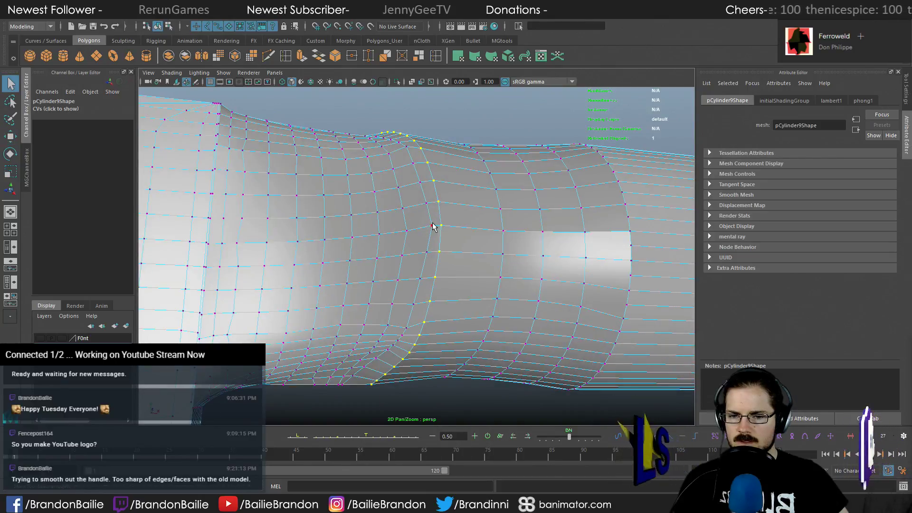
Try to smooth the selected vertex ring on the handle's neck by applying Average Vertices seven times
left_click_drag(490, 234, 478, 256, "alt")
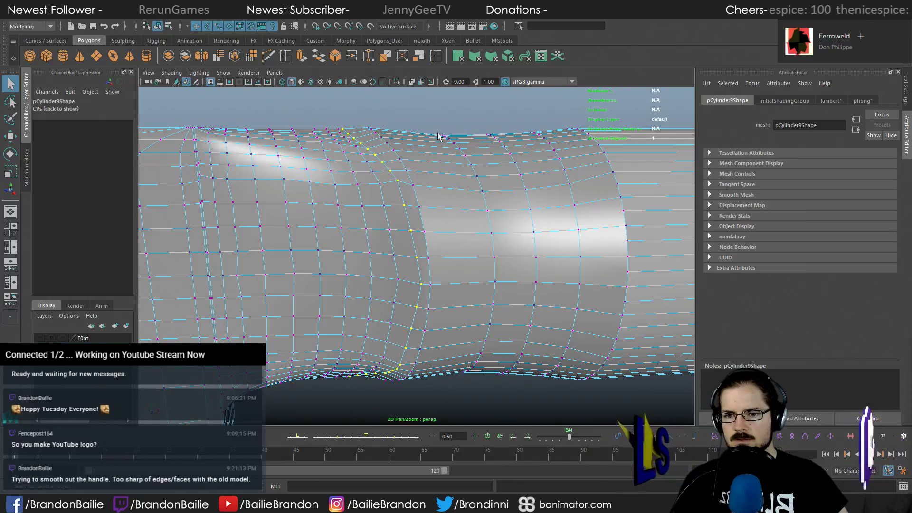
left_click(235, 20)
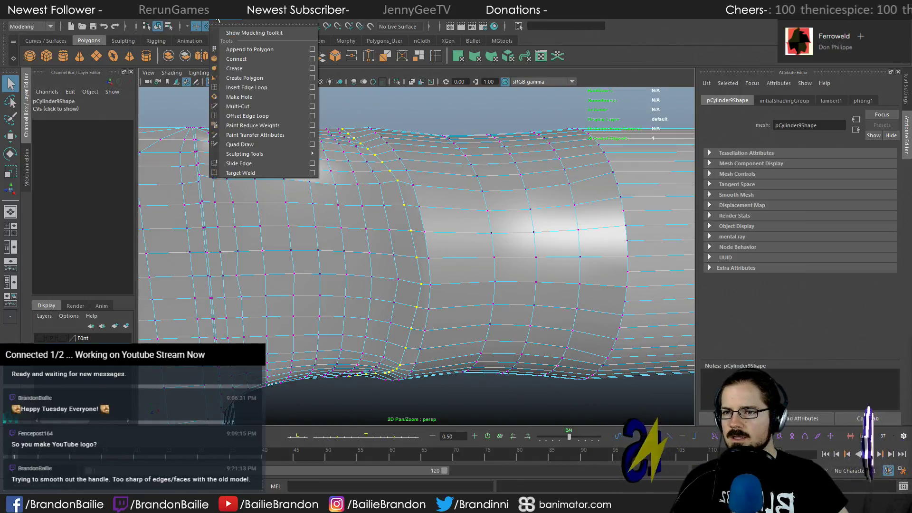
left_click(247, 139)
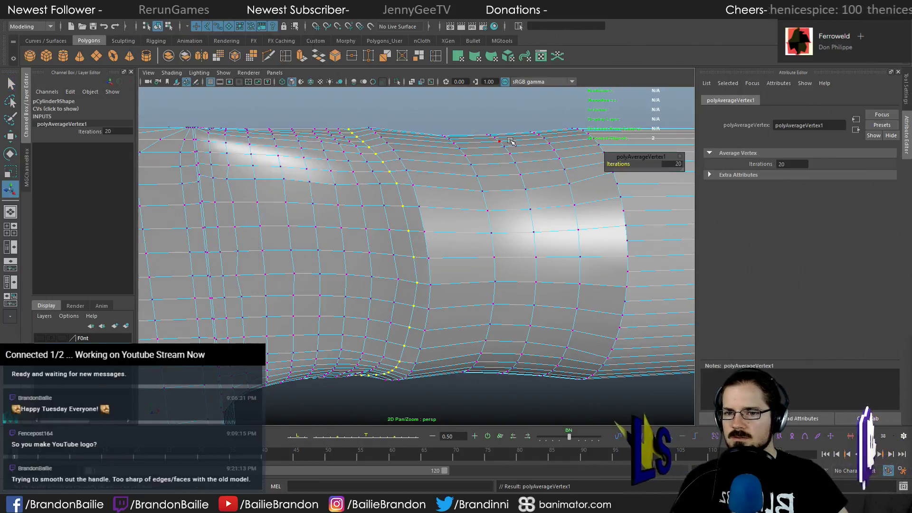
key("g")
key("g")
key("g")
key("g")
key("g")
key("g")
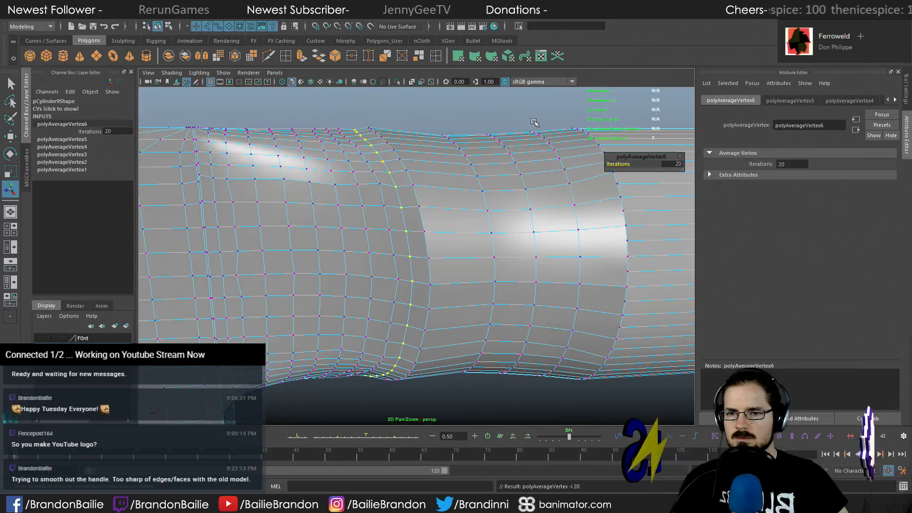
left_click_drag(452, 166, 442, 162, "alt")
Try to scale the selected vertex ring on the handle's neck down slightly
key("r")
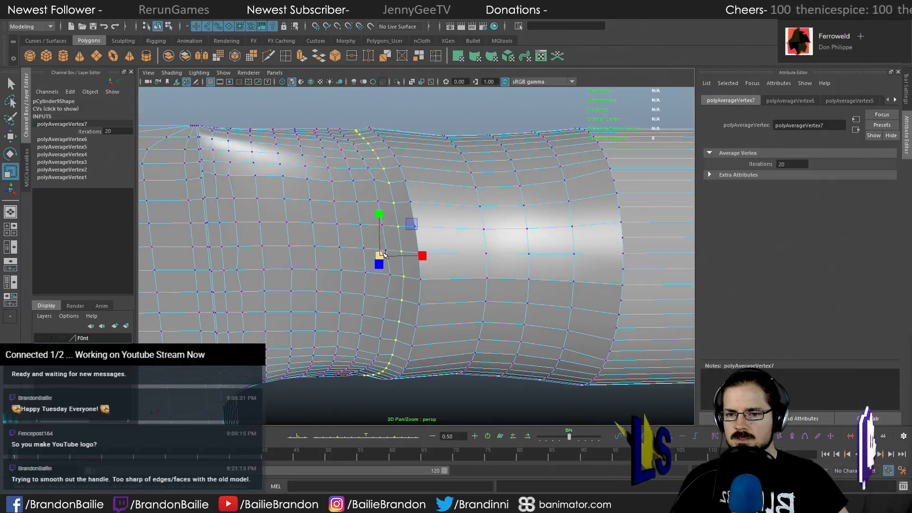
key("w")
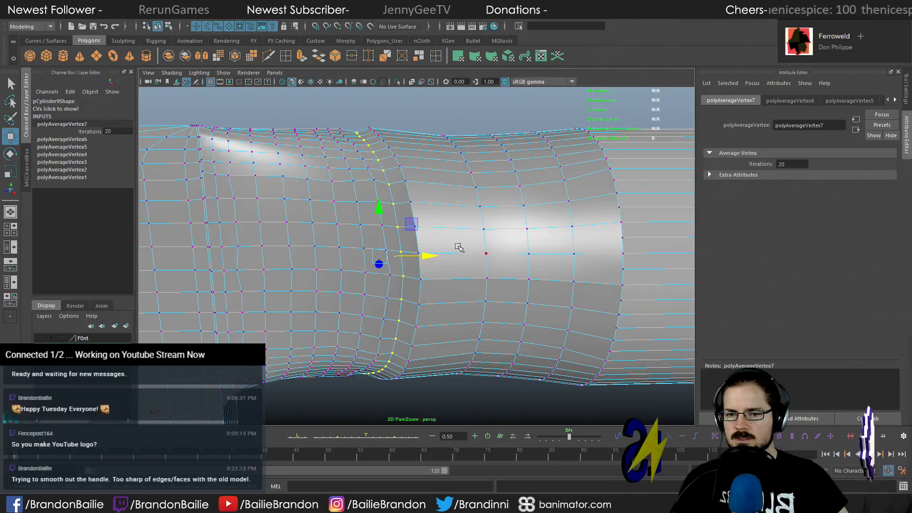
left_click_drag(431, 256, 480, 272)
key("ctrl+z")
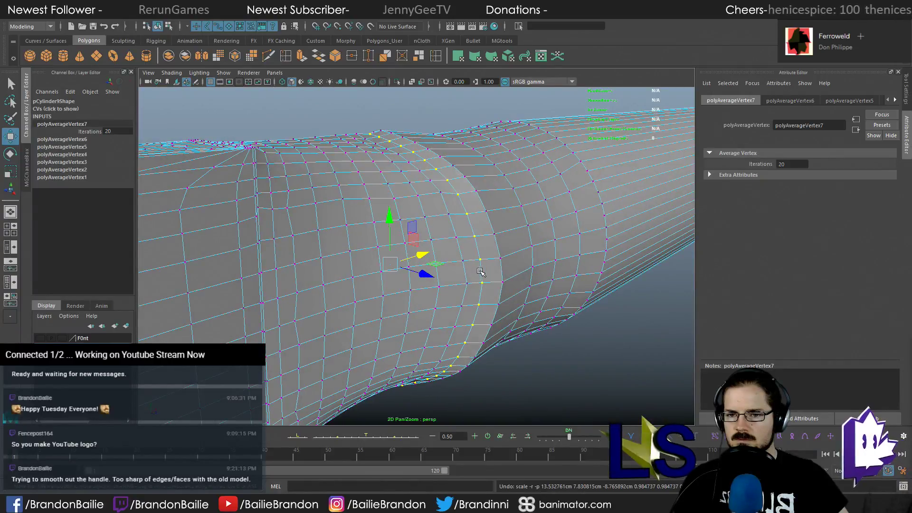
Undo all the vertex averaging applied to the ring on the handle's neck
left_click(579, 359)
left_click_drag(578, 360, 442, 340, "alt")
key("ctrl+z")
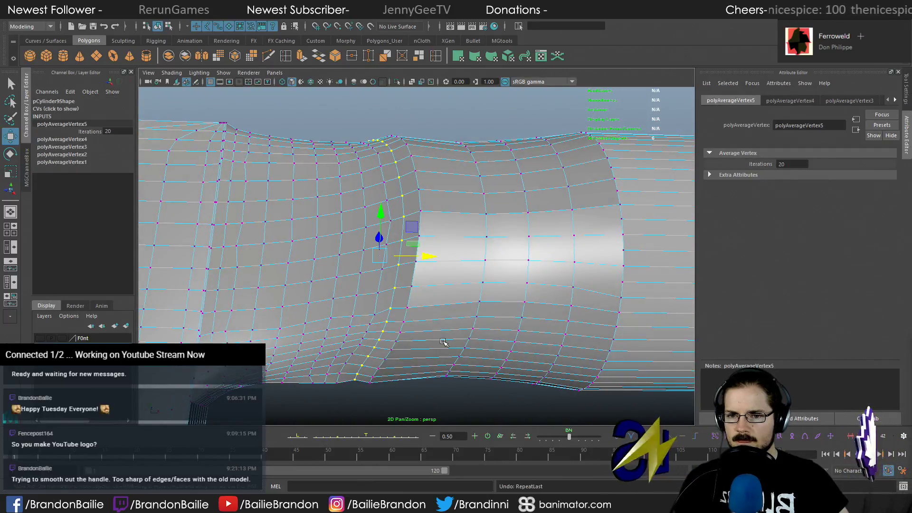
key("ctrl+z")
key("ctrl+z")
key("ctrl+z")
key("ctrl+z")
key("ctrl+z")
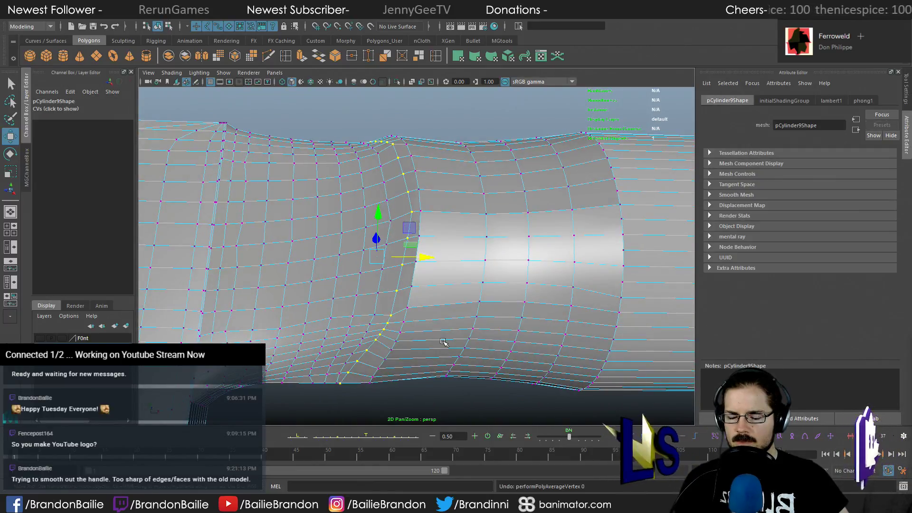
Return the cleaver mesh to object mode and clear the selection
left_click_drag(437, 335, 388, 281, "alt")
key("q")
left_click(384, 385)
right_click_drag(375, 242, 422, 222)
Check the transition between the blade and the handle from several angles and save the scene
left_click_drag(369, 309, 398, 336, "alt")
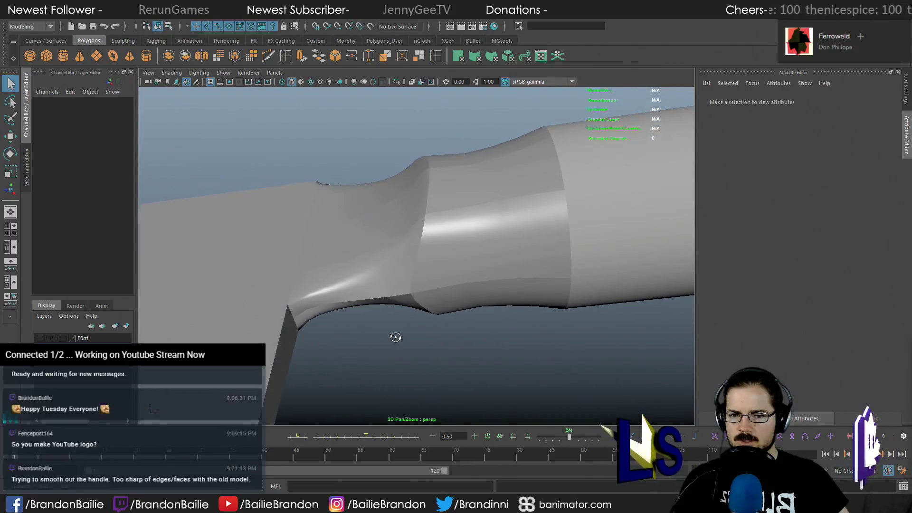
left_click(528, 281)
left_click_drag(528, 282, 467, 333, "alt")
left_click(468, 333)
left_click_drag(470, 301, 504, 303, "alt")
left_click(571, 269)
left_click_drag(572, 295, 426, 288, "alt")
left_click(385, 329)
left_click_drag(385, 329, 494, 330, "alt")
key("ctrl+s")
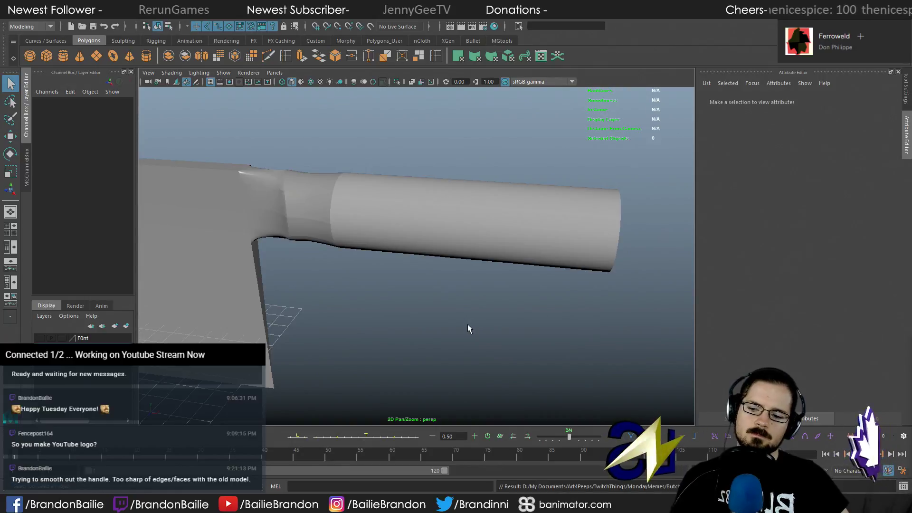
Switch the cleaver mesh to face component mode and show the whole handle in the front view
left_click(448, 244)
left_click_drag(458, 271, 429, 271, "alt")
left_click(321, 258)
left_click_drag(322, 260, 399, 294, "alt")
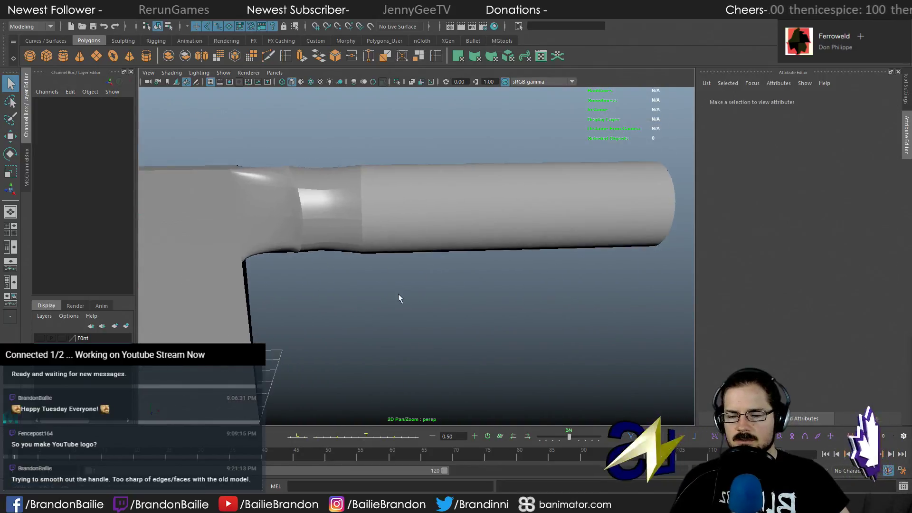
left_click(421, 215)
right_click_drag(422, 215, 423, 241)
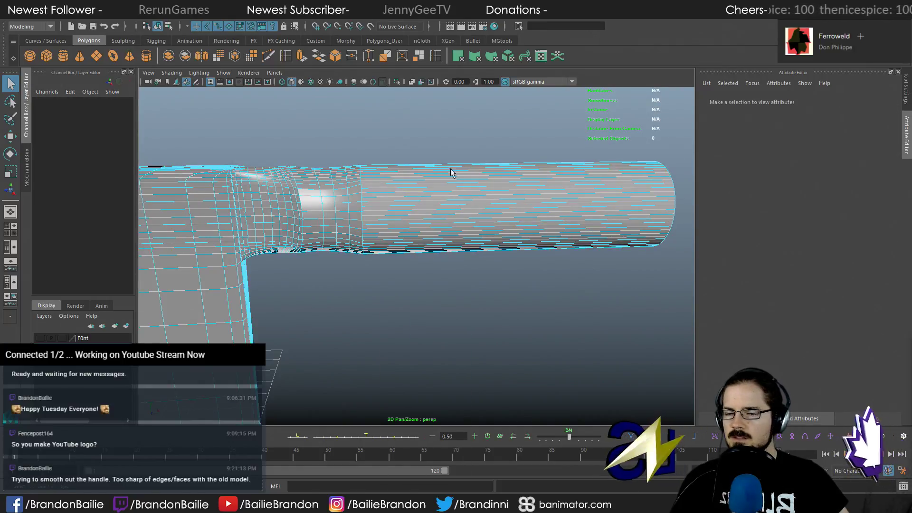
left_click_drag(480, 179, 456, 188, "alt")
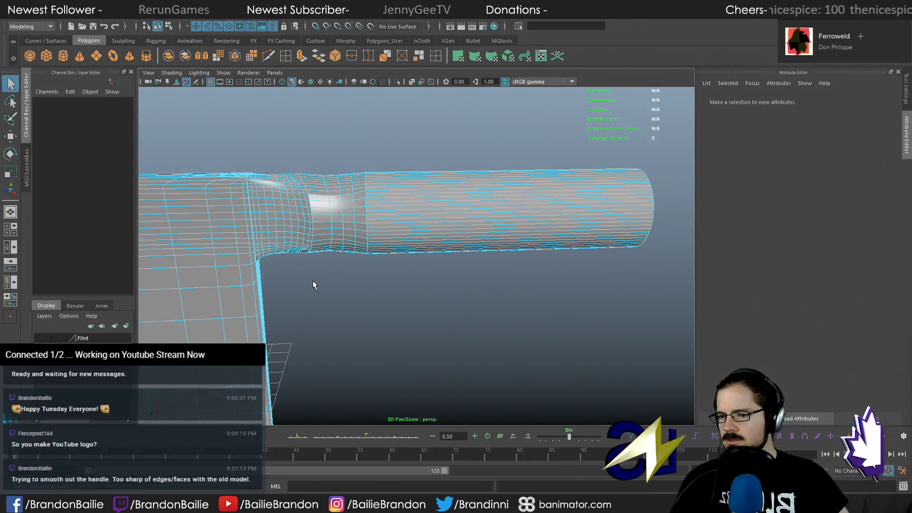
key("space")
key("space")
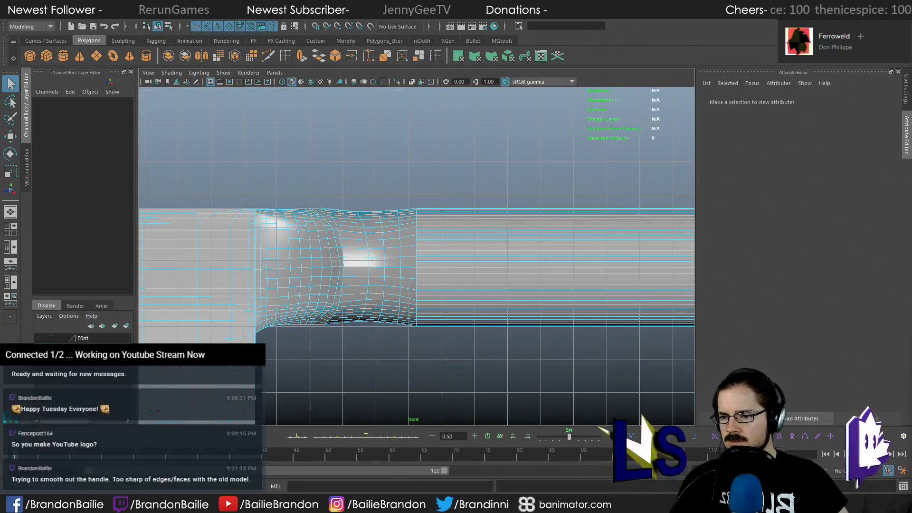
scroll(456, 335, "down", 5)
key("w")
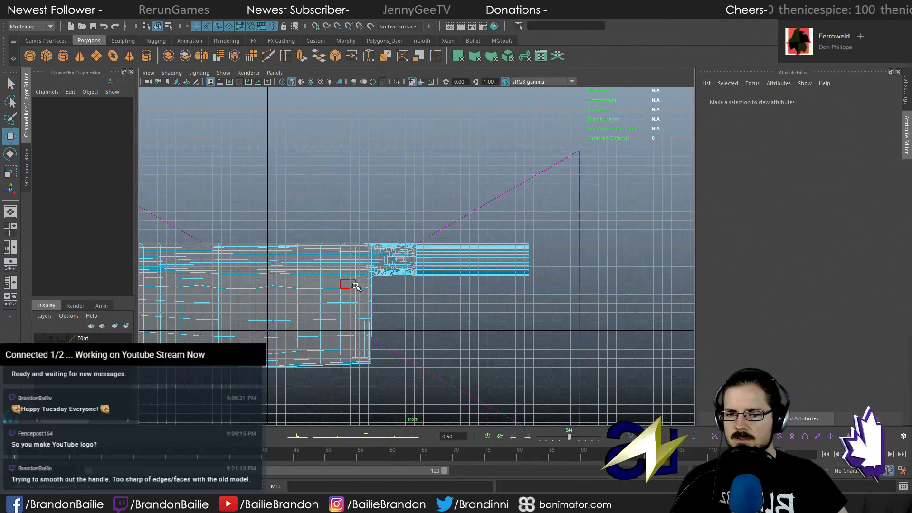
Select the reference image plane behind the cleaver and open its image plane attributes
left_click(533, 228)
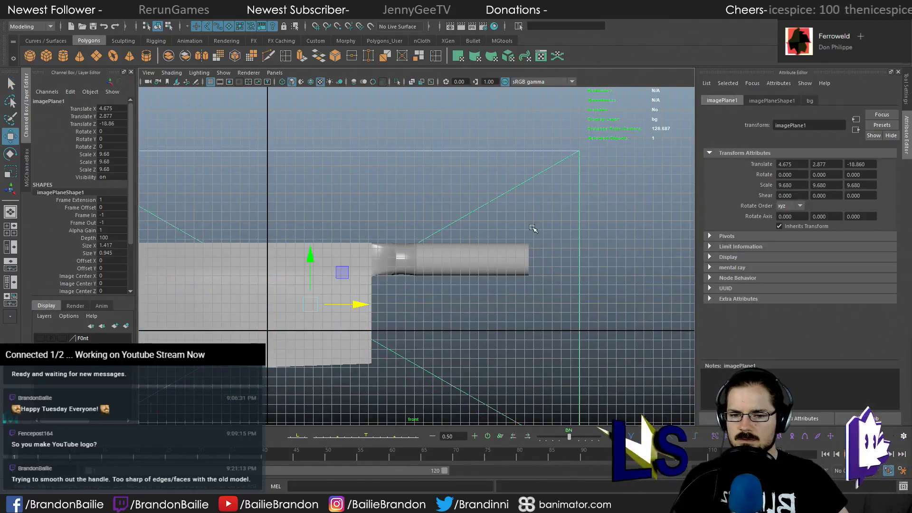
left_click(783, 102)
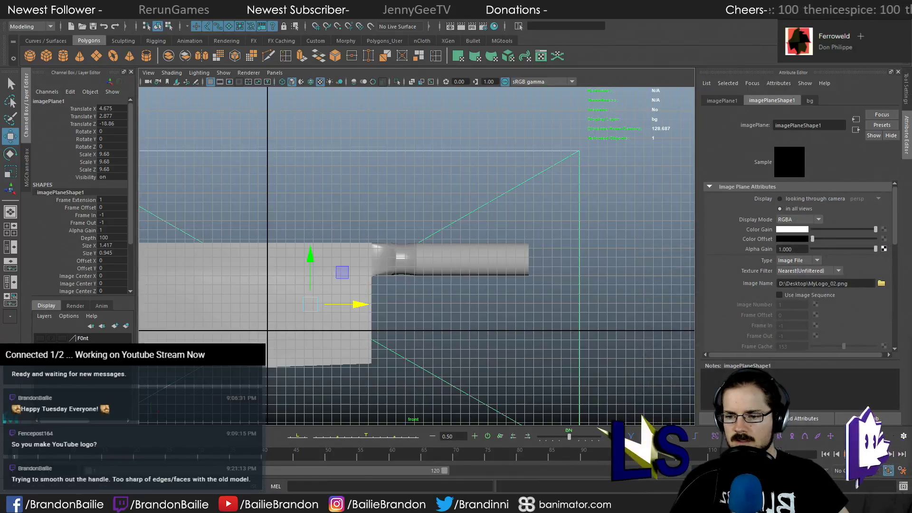
key("alt+Tab")
key("alt+Tab")
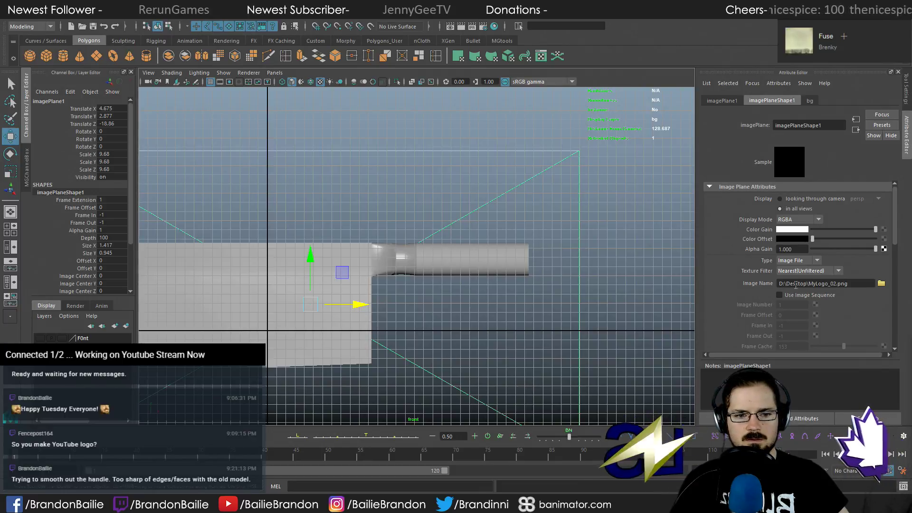
Reload the image plane's picture from D:\Desktop\MyLogo_02.png
left_click(881, 284)
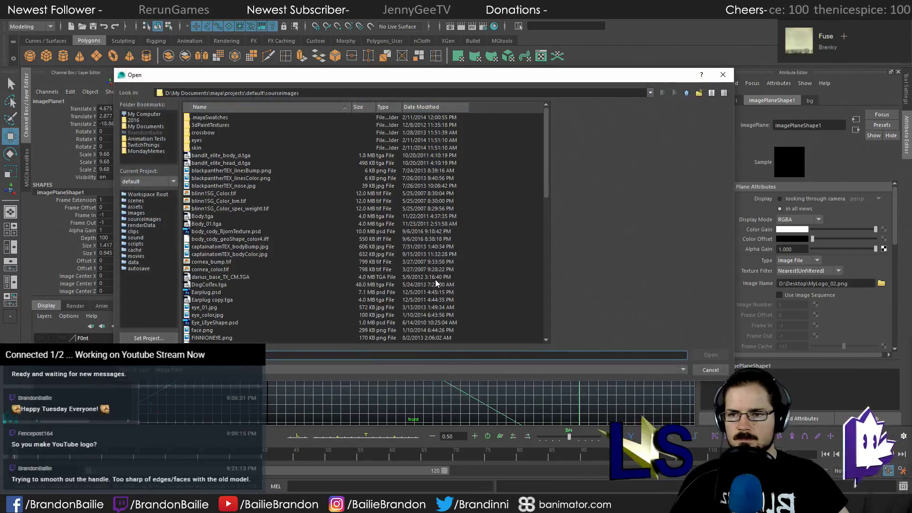
scroll(285, 233, "down", 1)
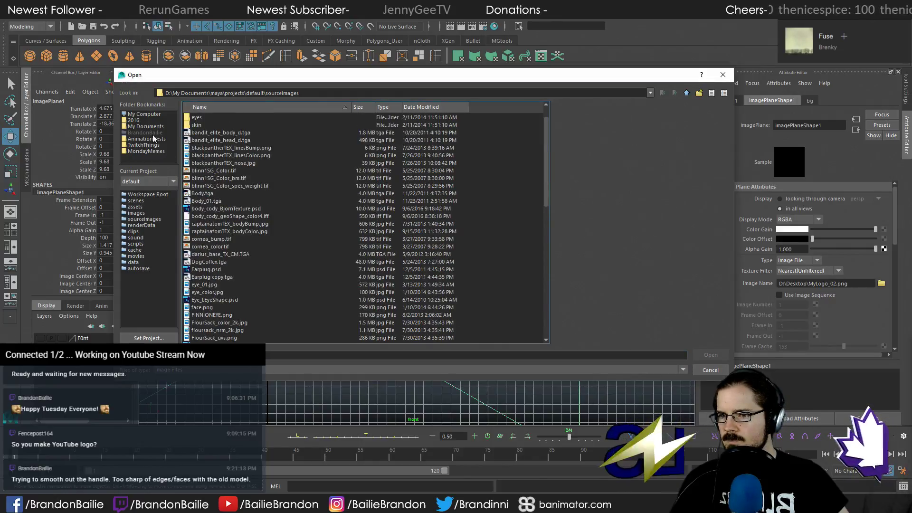
left_click(141, 115)
double_click(197, 124)
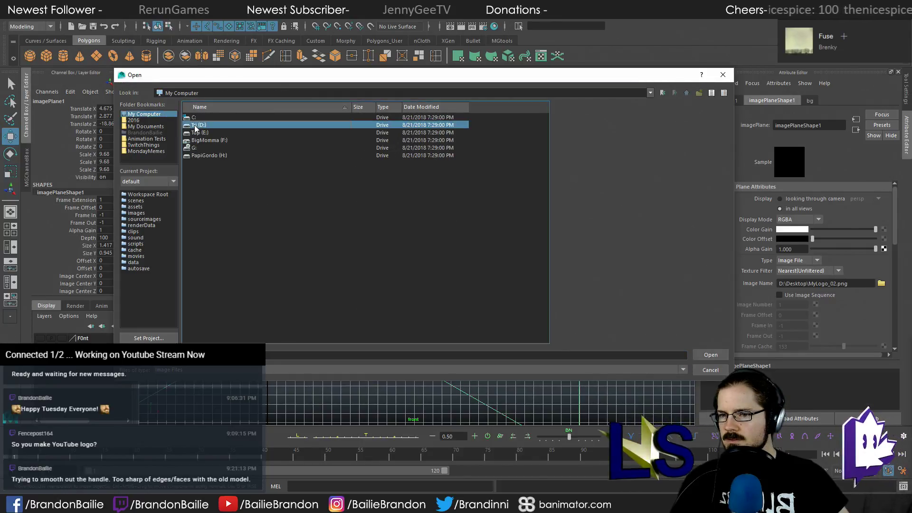
double_click(206, 163)
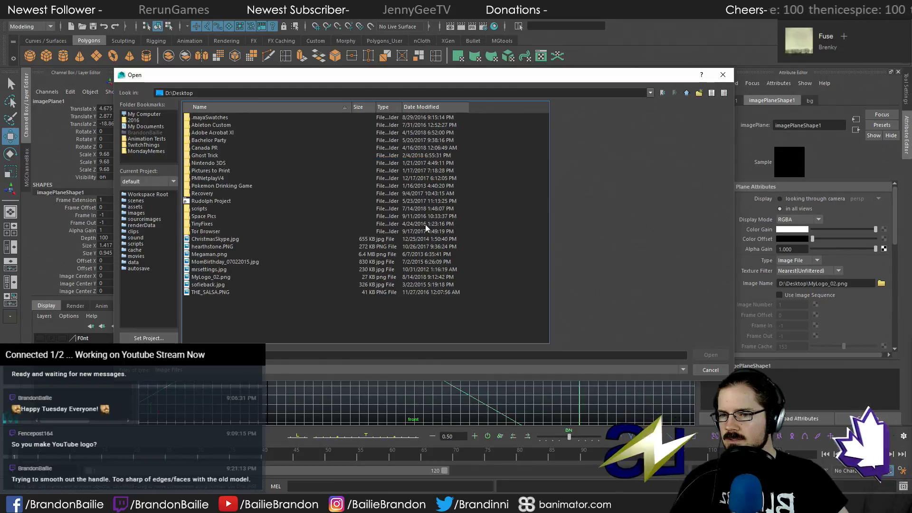
double_click(210, 277)
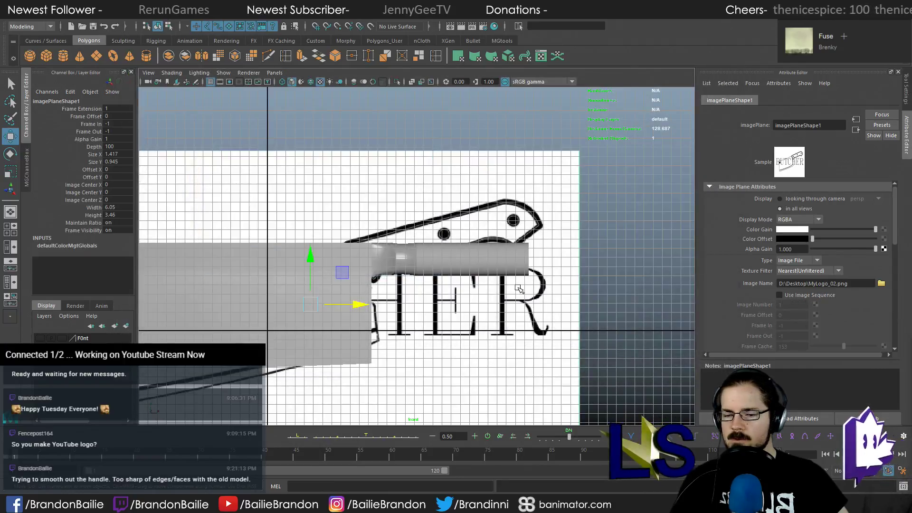
Hide the bg layer that holds the logo reference image plane
middle_click_drag(493, 241, 533, 230, "alt")
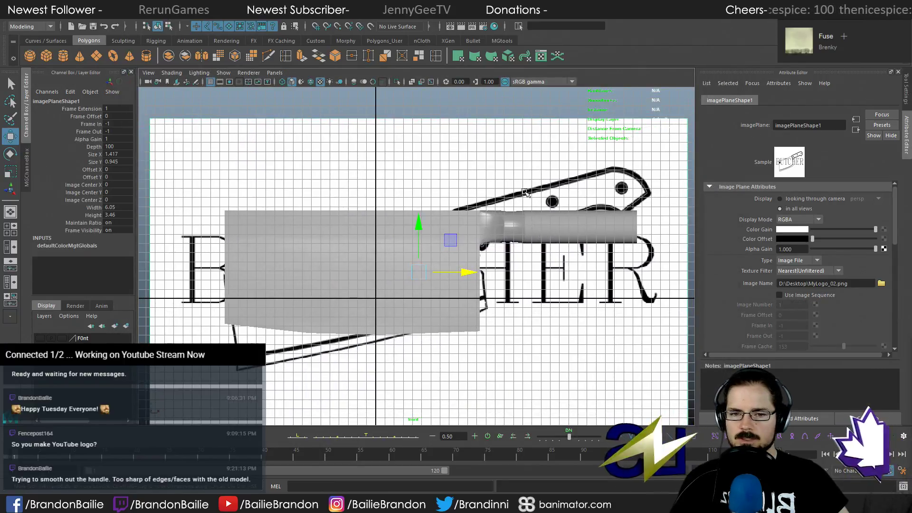
left_click(502, 162)
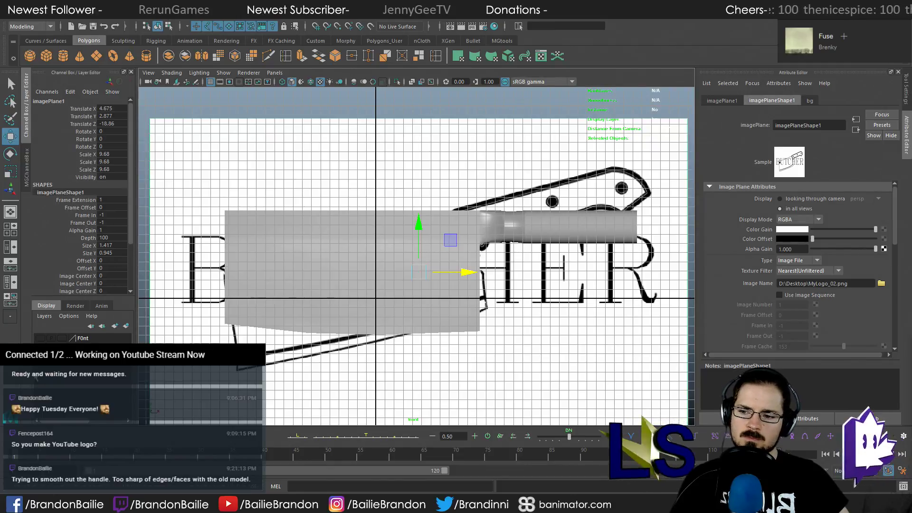
left_click(41, 368)
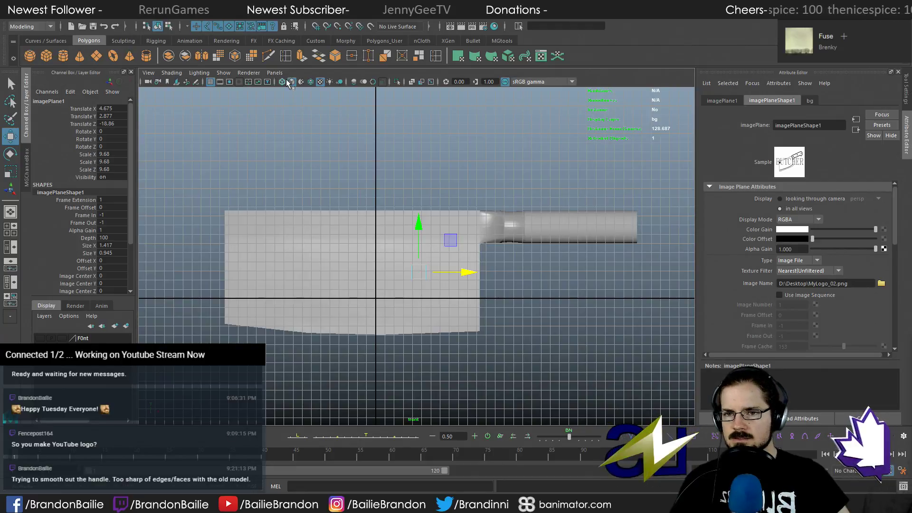
Select the cleaver mesh and compare its handle with the cleaver reference photo in the photo viewer
left_click(559, 217)
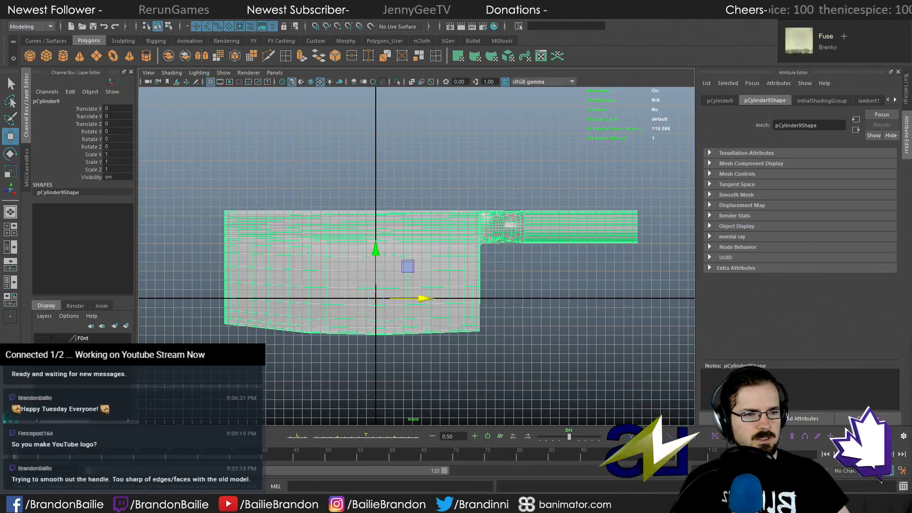
key("alt+Tab")
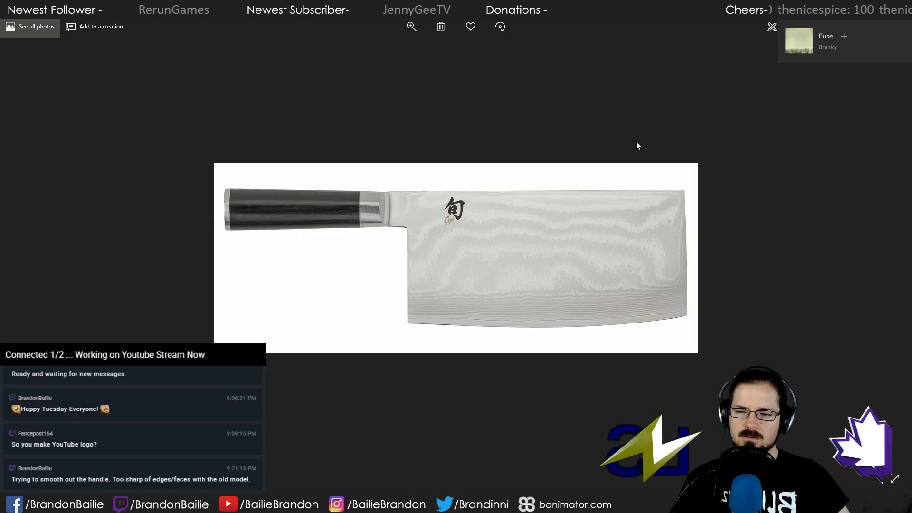
key("alt+Tab")
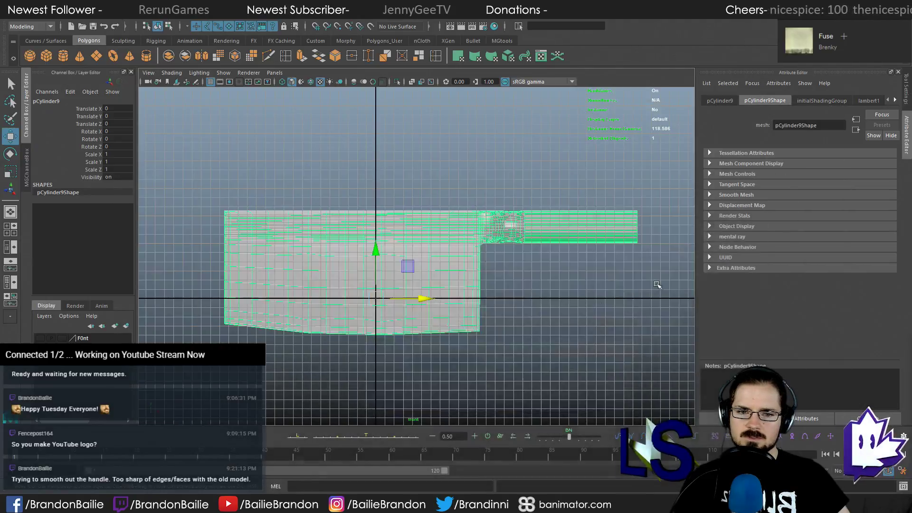
left_click(484, 168)
left_click(553, 238)
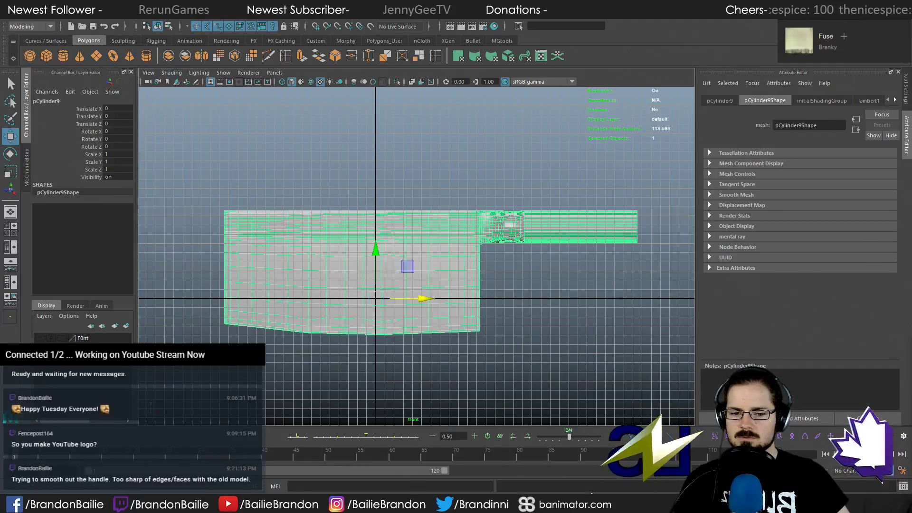
key("alt+Tab")
key("alt+Tab")
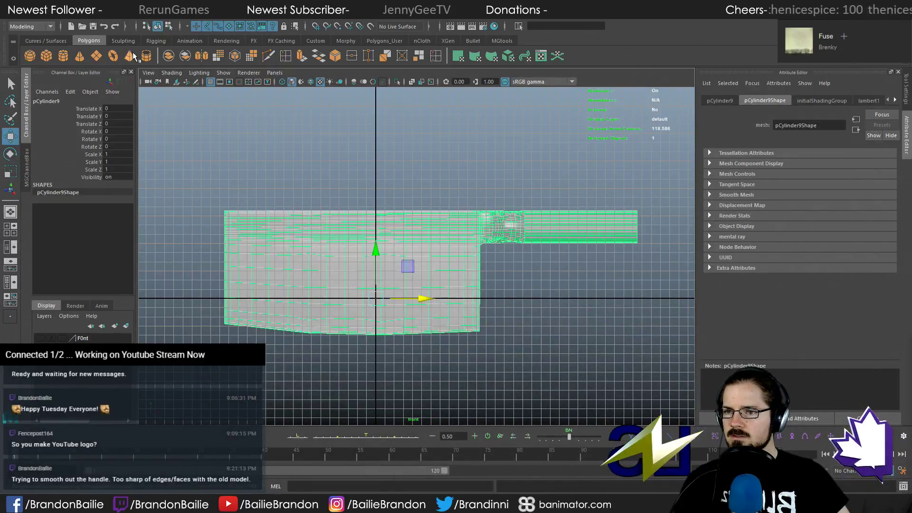
Insert an edge loop around the handle close to its free end
left_click(286, 56)
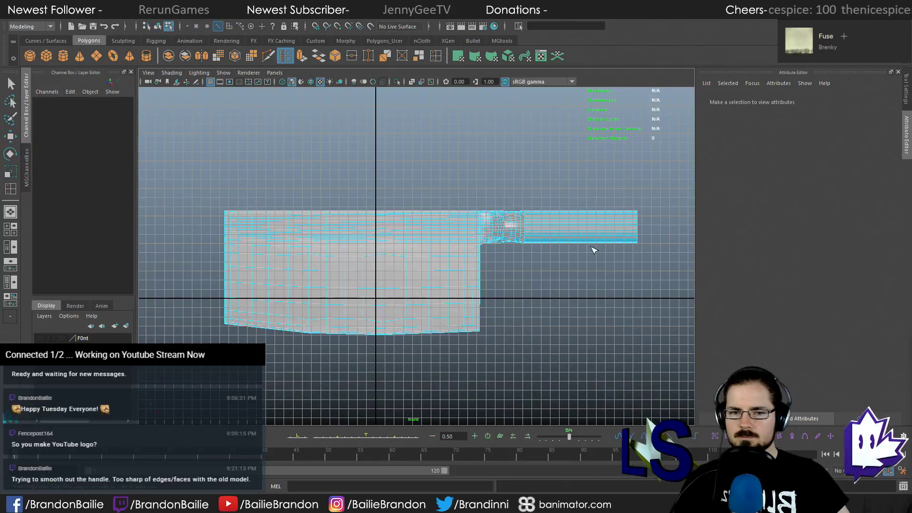
left_click(635, 227)
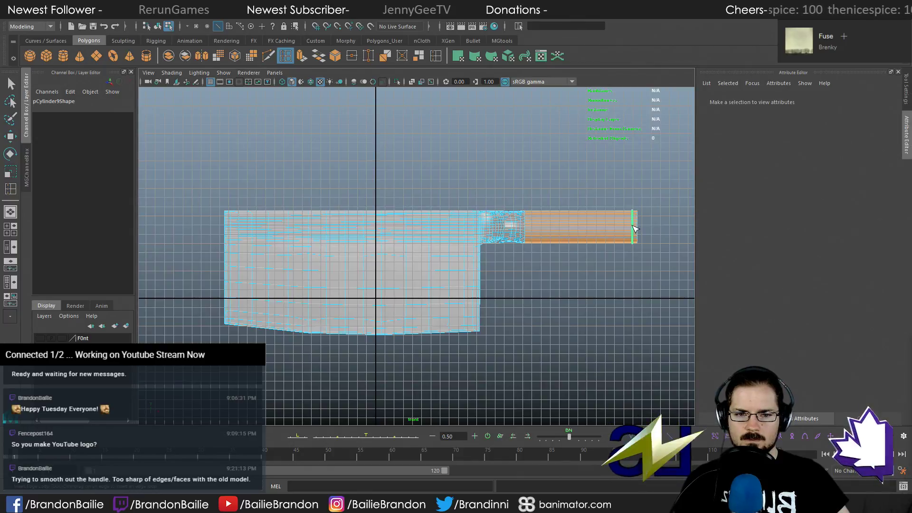
left_click(635, 228)
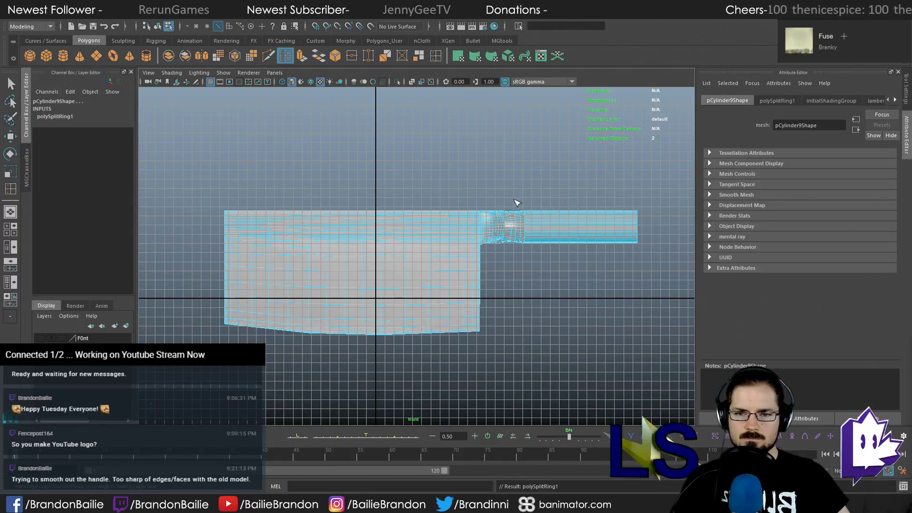
Select the whole edge loop near the free end of the cleaver's handle
key("space")
key("space")
key("w")
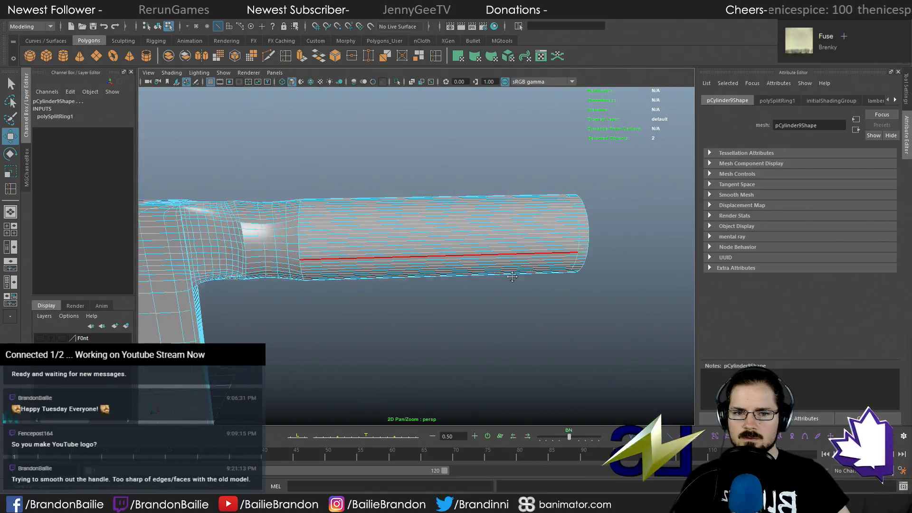
key("backslash")
scroll(498, 232, "up", 3)
right_click_drag(475, 234, 475, 209)
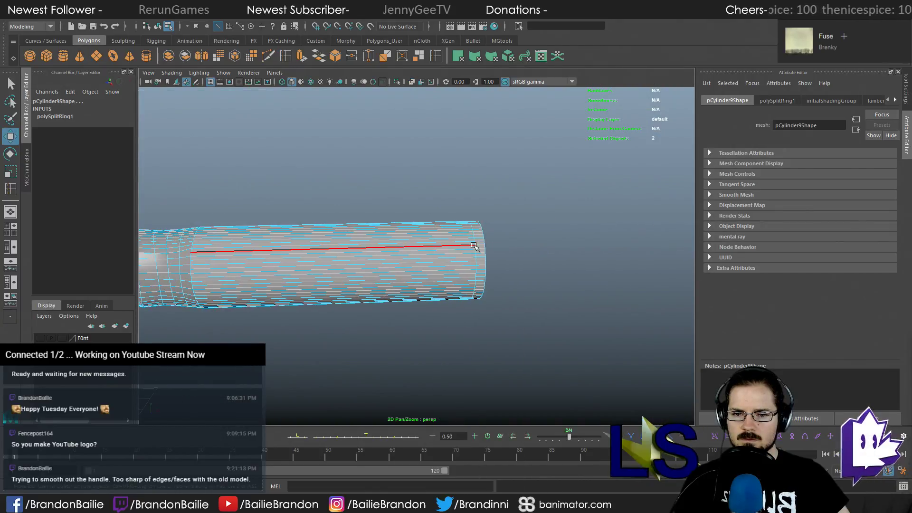
left_click(475, 244)
key("f")
scroll(424, 247, "down", 2)
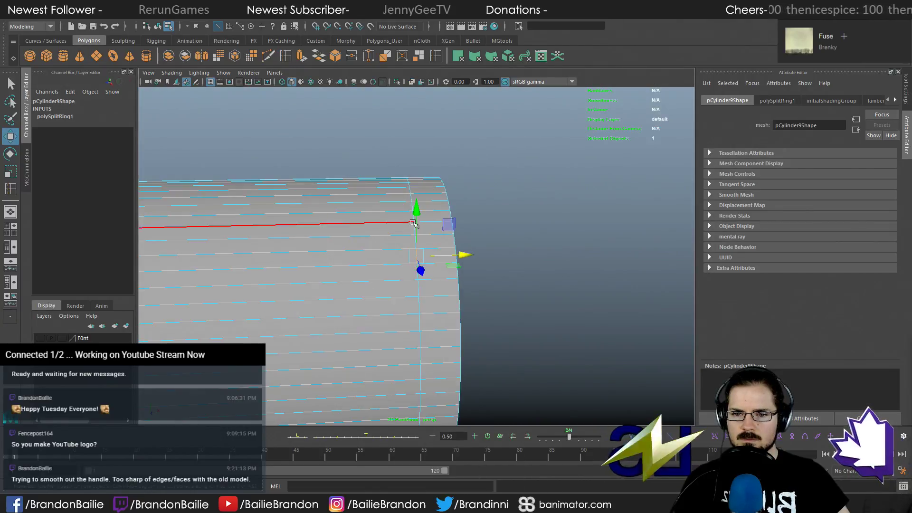
key("q")
double_click(424, 247)
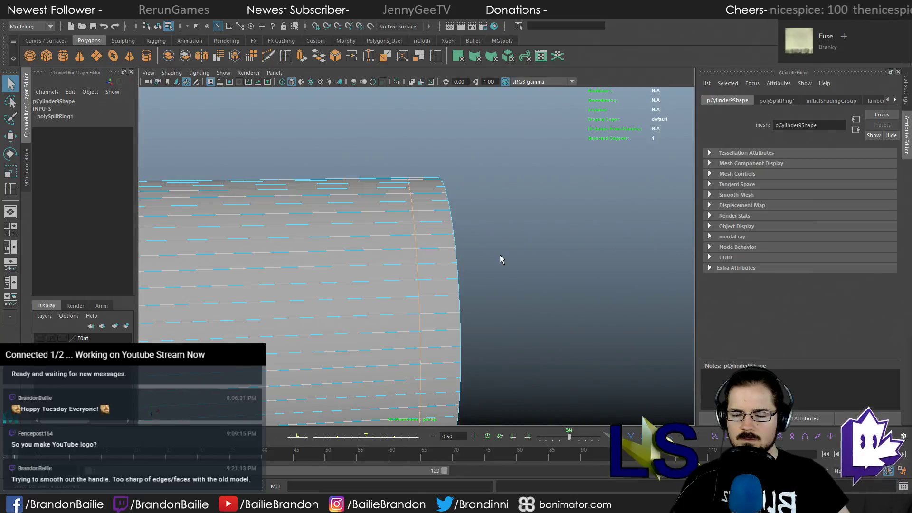
Move the selected edge loop along the handle's length in the front view, snapping it to the nearest vertical grid line
key("space")
key("space")
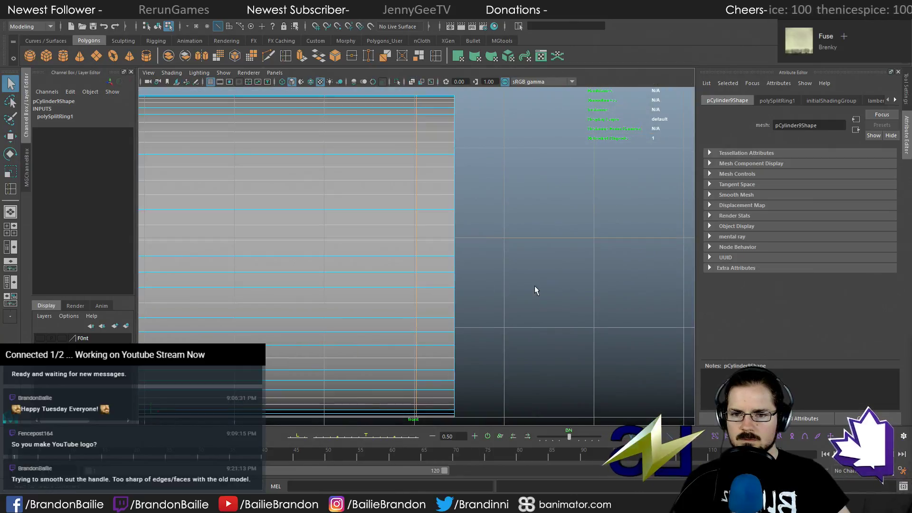
key("f")
key("w")
key("x")
left_click_drag(471, 257, 407, 263)
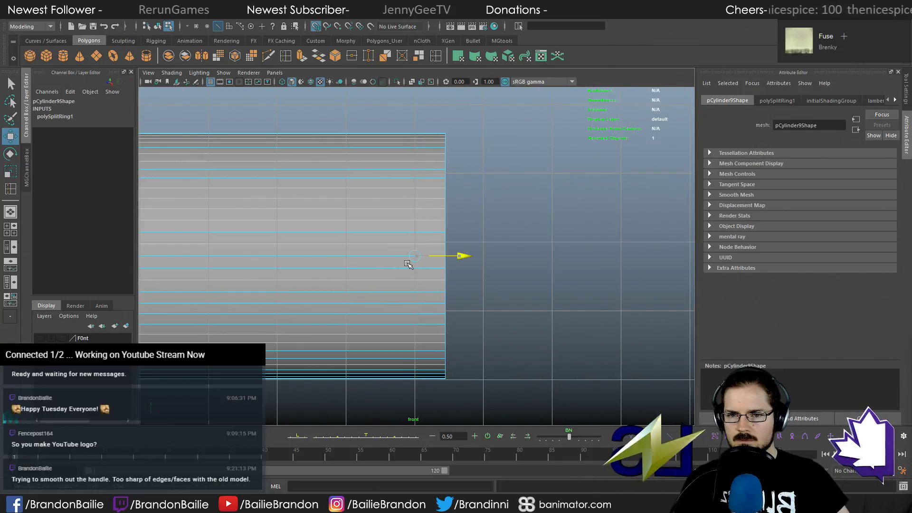
key("ctrl+z")
left_click_drag(469, 254, 466, 255)
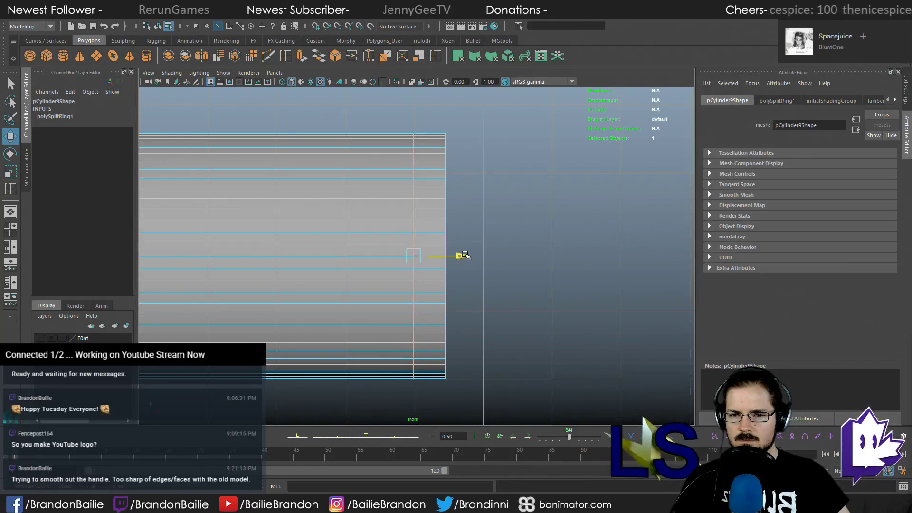
key("x")
left_click_drag(465, 258, 416, 266)
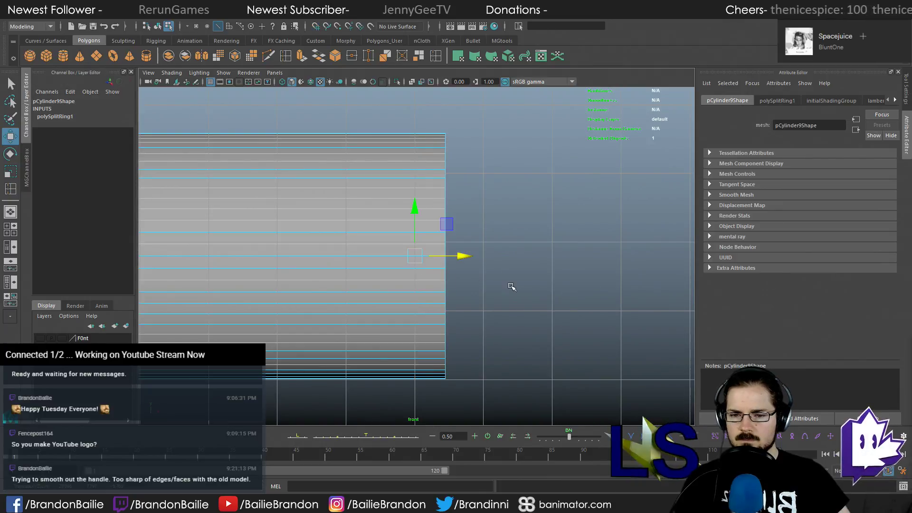
Select the narrow band of faces at the handle's free end and assign the existing phong material to it
key("q")
key("space")
key("space")
left_click_drag(570, 208, 385, 236, "alt")
right_click(386, 236)
right_click_drag(383, 243, 386, 261)
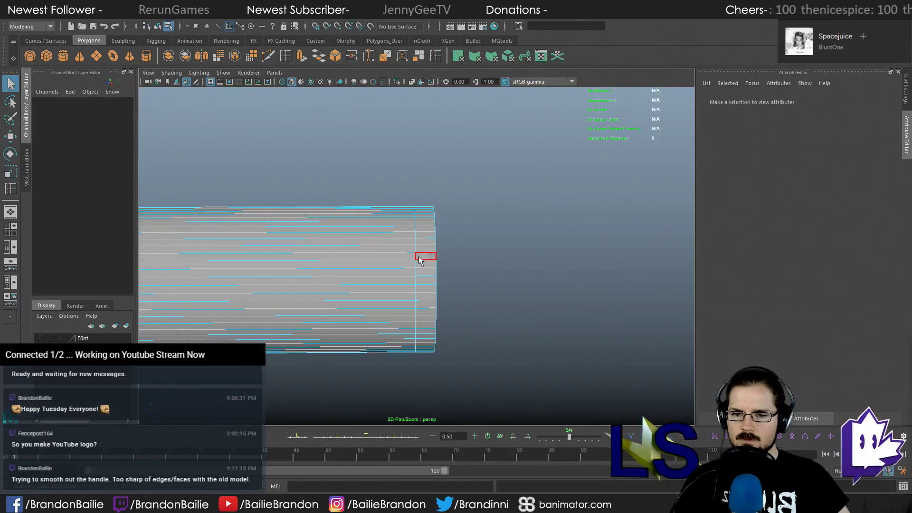
scroll(462, 255, "down", 3)
middle_click_drag(289, 243, 311, 243, "alt")
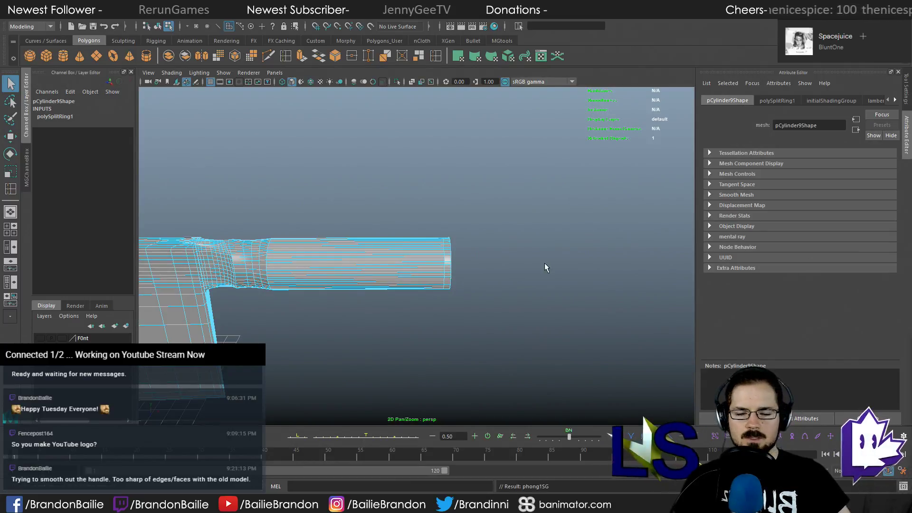
Give the long grip faces between the neck and the end band a black material, and return to object selection
key("F11")
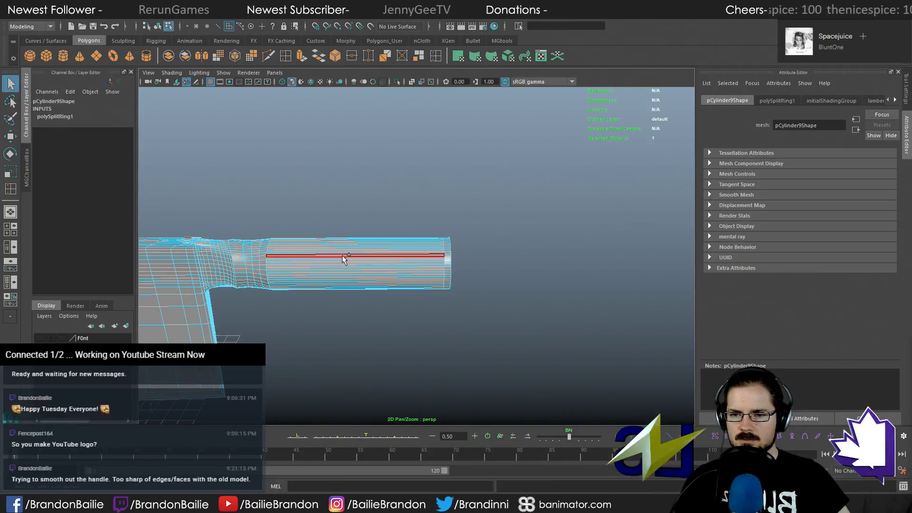
left_click(348, 264)
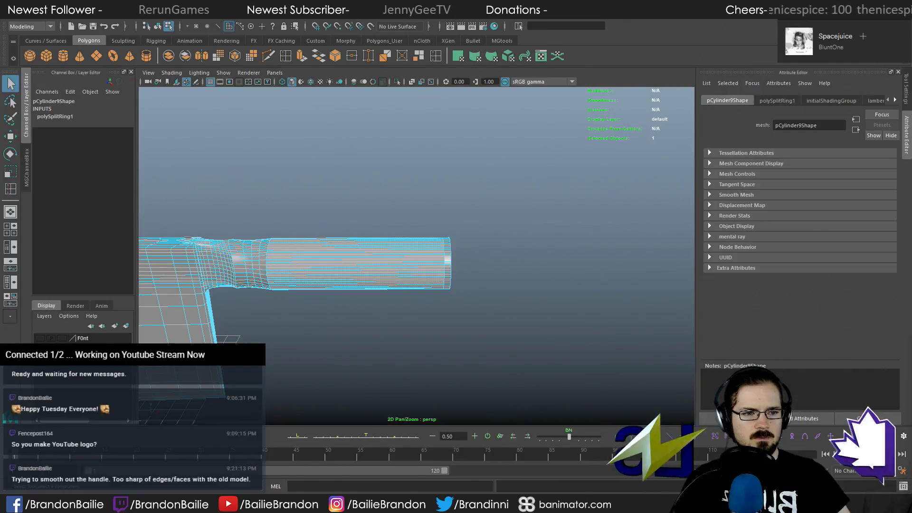
left_click(477, 181)
right_click_drag(364, 257, 411, 227)
Examine the handle's materials and the blade's cutting edge from several angles, with the cleaver mesh selected
right_click_drag(442, 190, 243, 259, "alt")
middle_click_drag(242, 259, 348, 236, "alt")
right_click_drag(349, 237, 443, 274, "alt")
left_click_drag(443, 275, 479, 271, "alt")
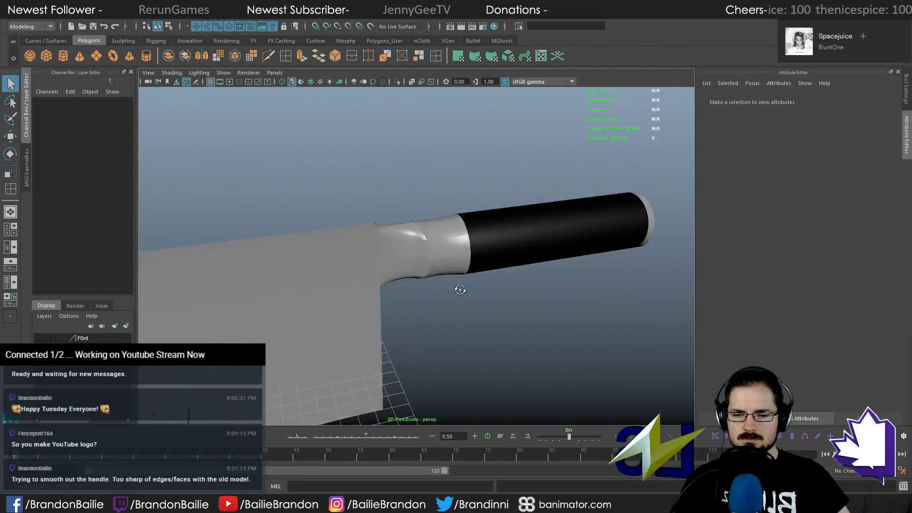
middle_click_drag(480, 270, 515, 276, "alt")
right_click_drag(515, 276, 441, 285, "alt")
left_click(438, 284)
left_click_drag(437, 283, 439, 304, "alt")
right_click_drag(440, 304, 495, 311, "alt")
left_click_drag(494, 311, 452, 309, "alt")
right_click_drag(452, 310, 450, 336, "alt")
left_click_drag(450, 335, 474, 312, "alt")
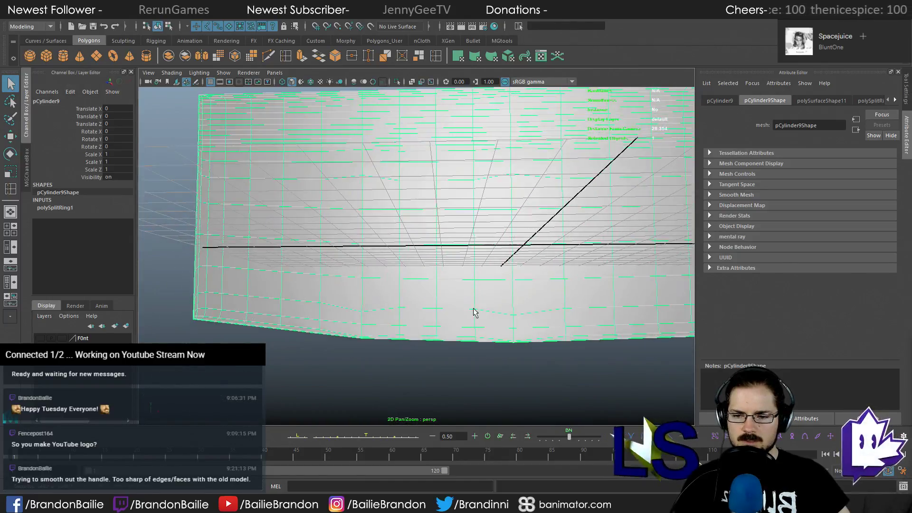
Select the vertex columns at the two angular bends of the blade's cutting edge in the front view
key("space")
key("space")
right_click_drag(542, 343, 523, 309, "alt")
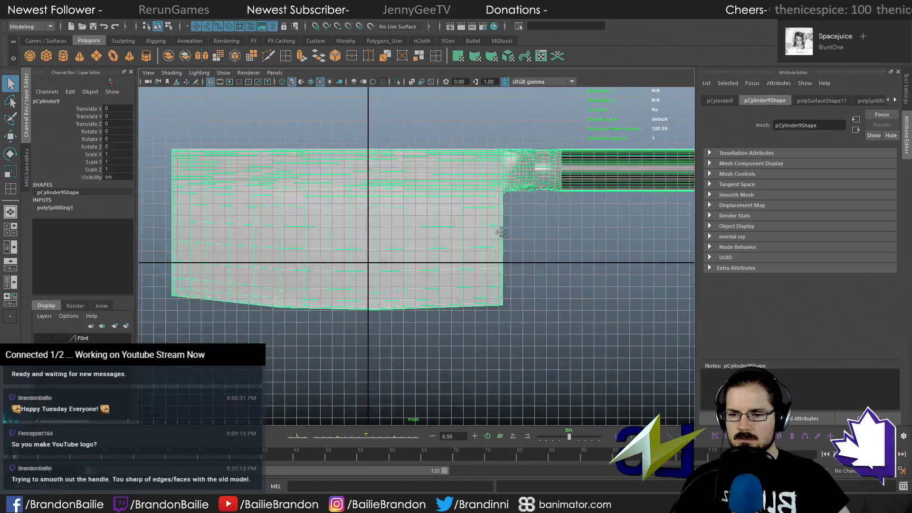
middle_click_drag(523, 308, 517, 230, "alt")
right_click_drag(516, 230, 474, 381, "alt")
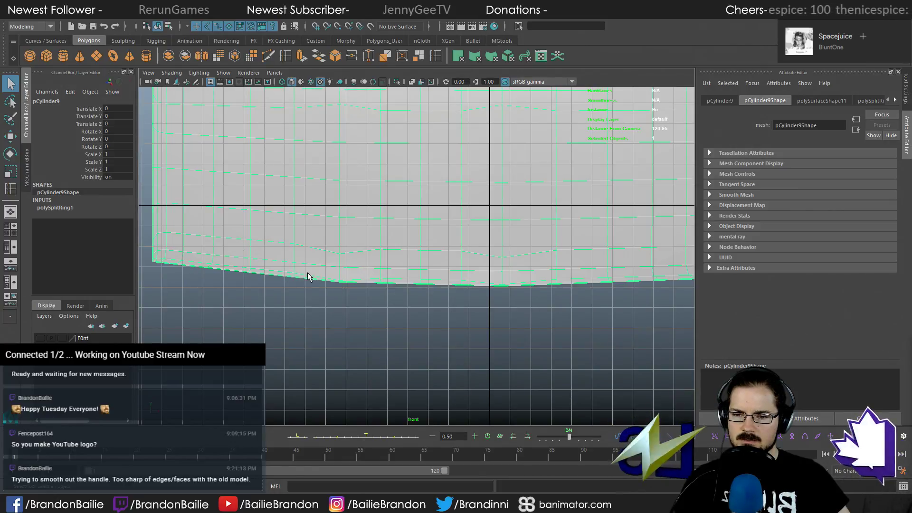
right_click_drag(349, 269, 304, 243)
left_click_drag(327, 274, 366, 299)
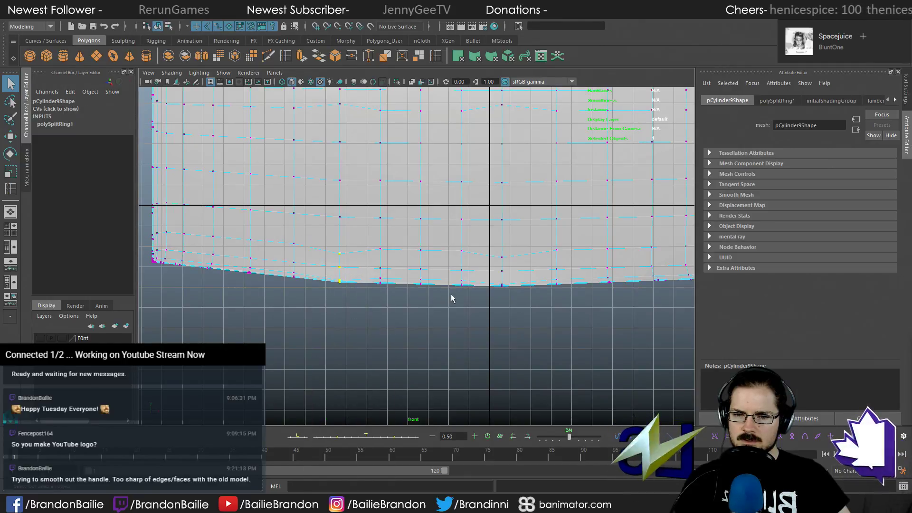
middle_click_drag(452, 299, 399, 307, "alt")
left_click_drag(431, 261, 484, 343, "shift")
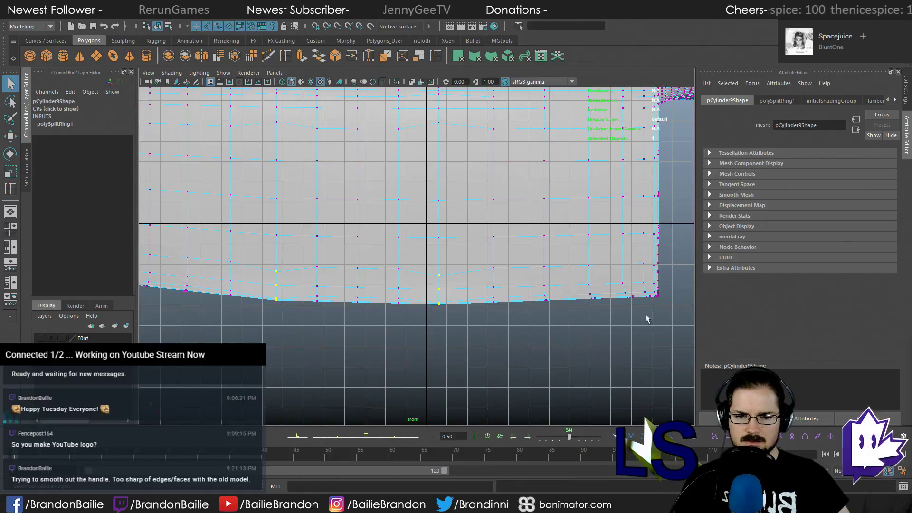
Turn on X-ray shading and select the lowest rows of vertices along the cutting edge, leaving out the blade's outer corners
key("alt+a")
mouse_move(556, 331)
middle_mouse_down("alt")
mouse_move(648, 325)
mouse_move(623, 329)
middle_mouse_up("alt")
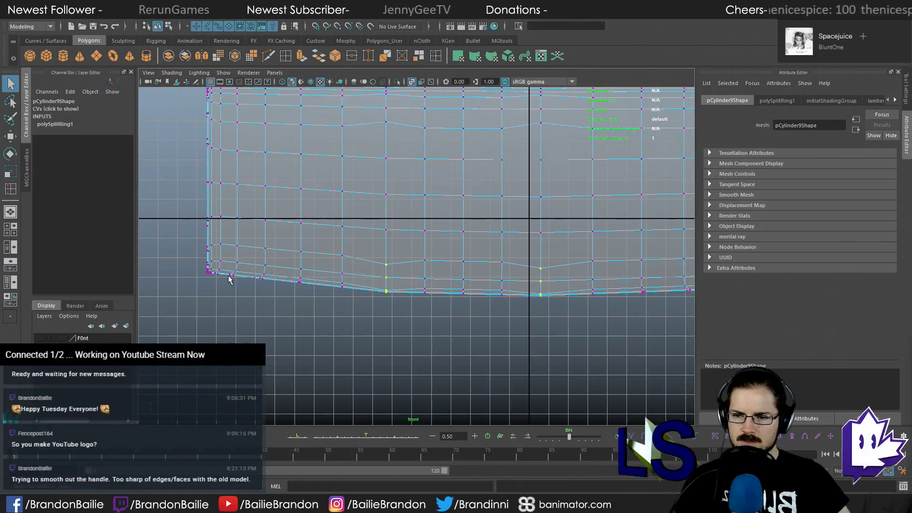
left_click_drag(232, 245, 652, 387)
middle_click_drag(654, 321, 434, 326, "alt")
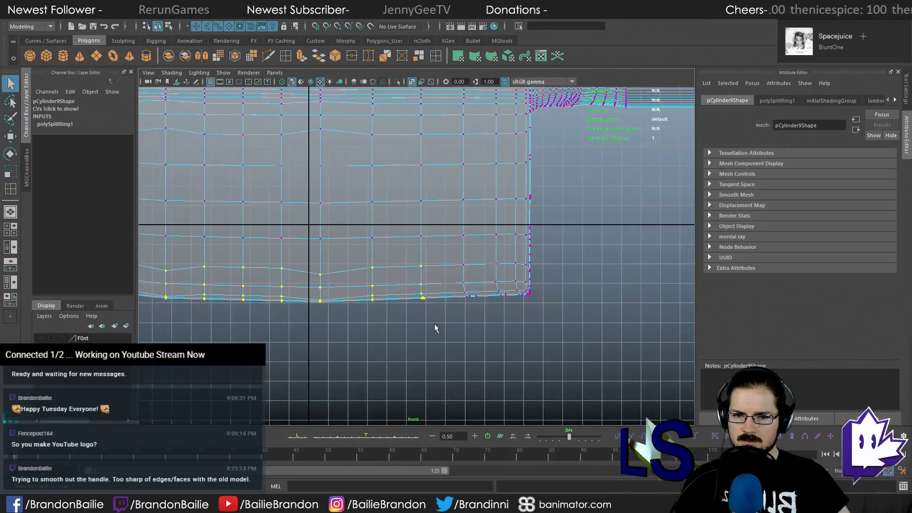
left_click_drag(454, 254, 511, 329, "shift")
middle_click_drag(511, 332, 600, 332, "alt")
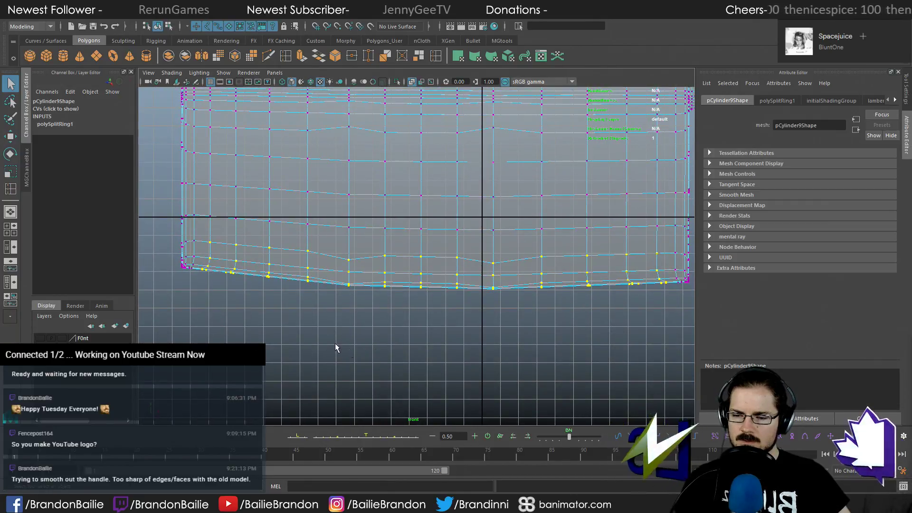
key("space")
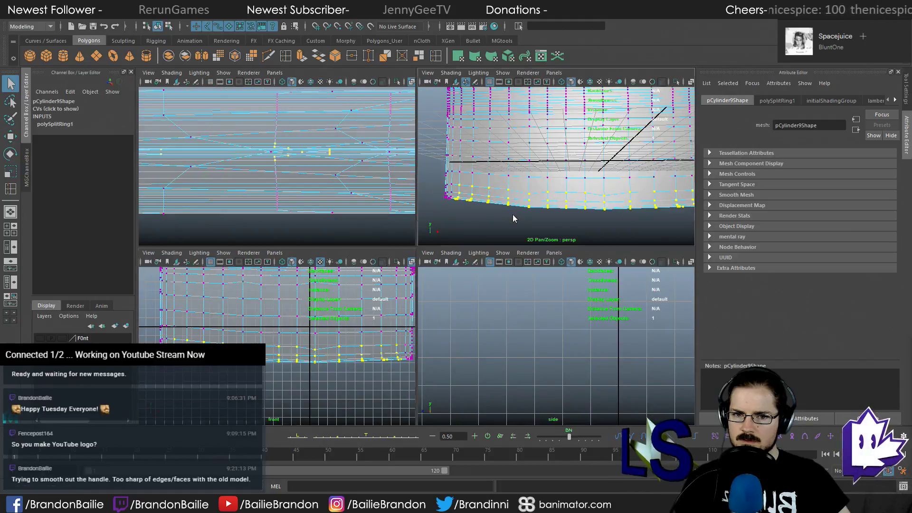
key("space")
left_click_drag(398, 290, 497, 323, "alt")
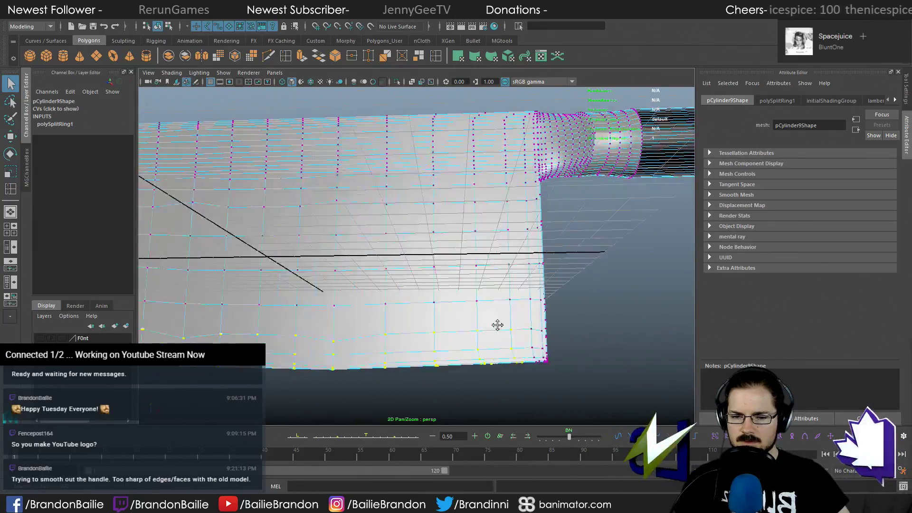
key("space")
key("space")
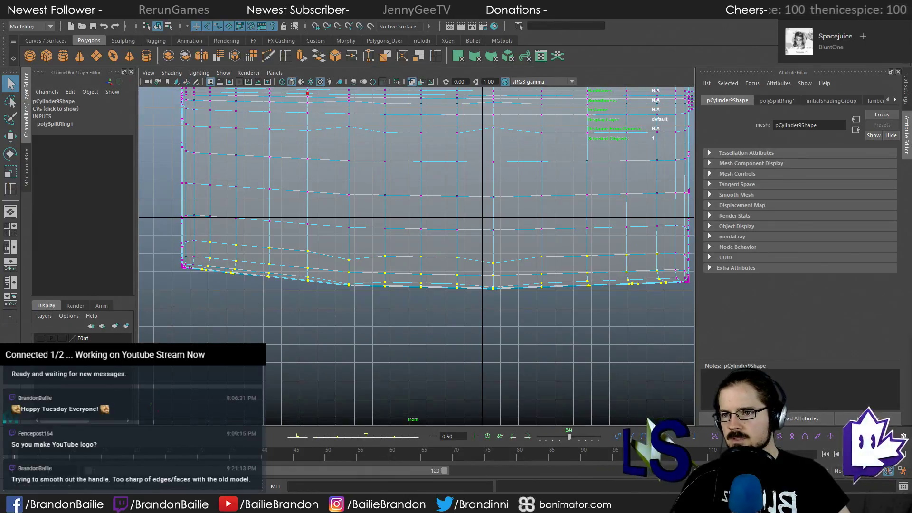
Average the selected cutting-edge vertices with 20 iterations and check the blade in the perspective and front views
left_click(78, 18)
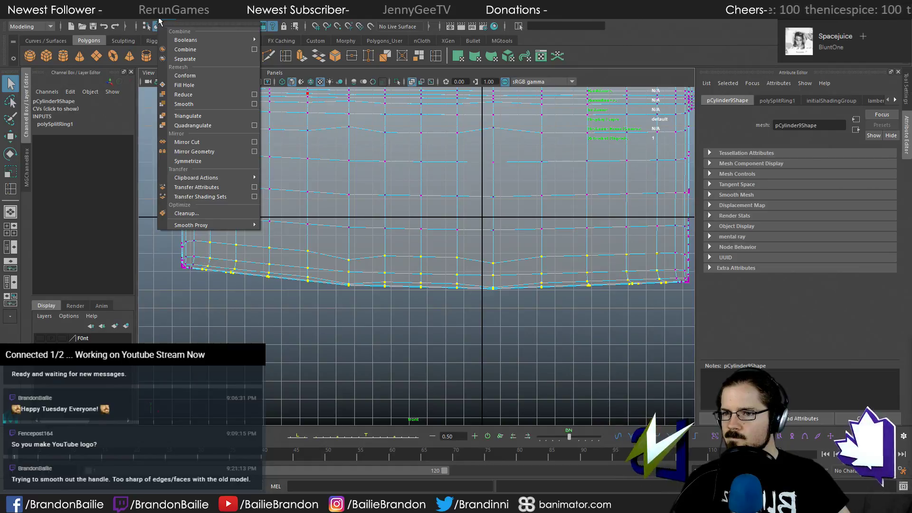
mouse_move(181, 22)
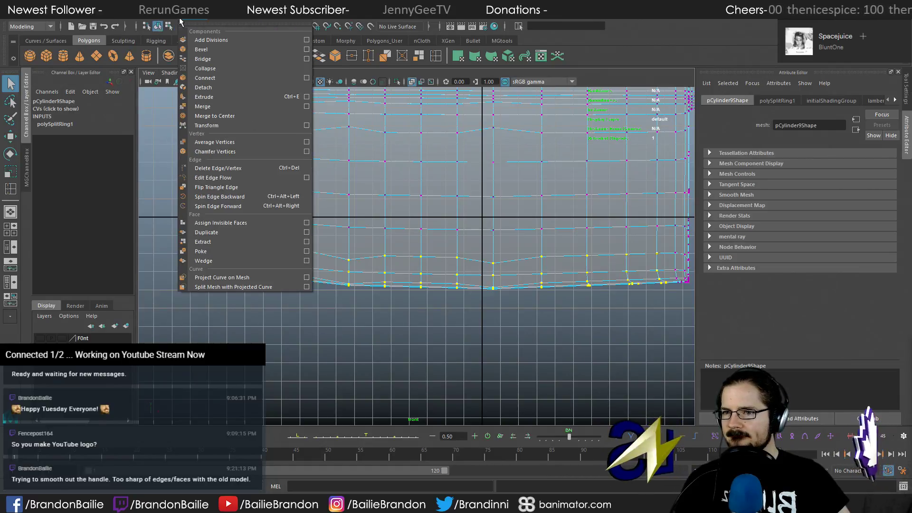
left_click(229, 143)
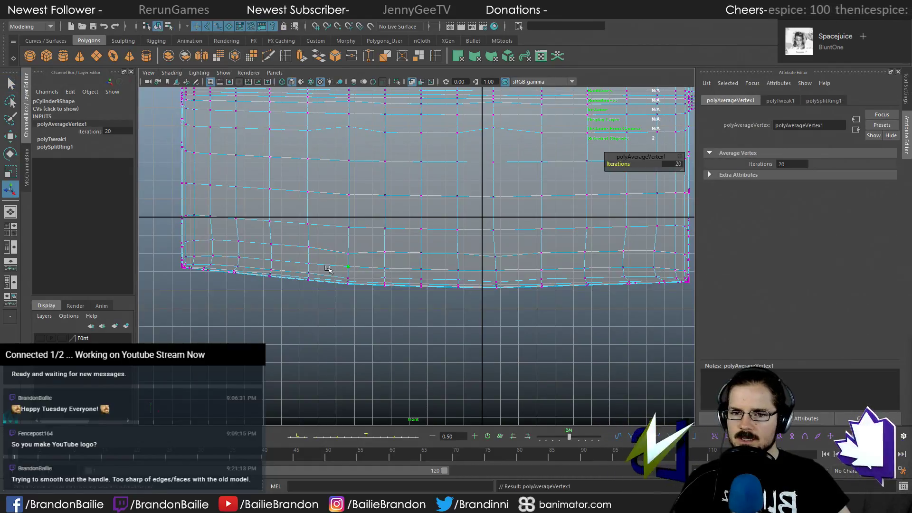
key("space")
key("space")
left_click_drag(412, 244, 416, 271, "alt")
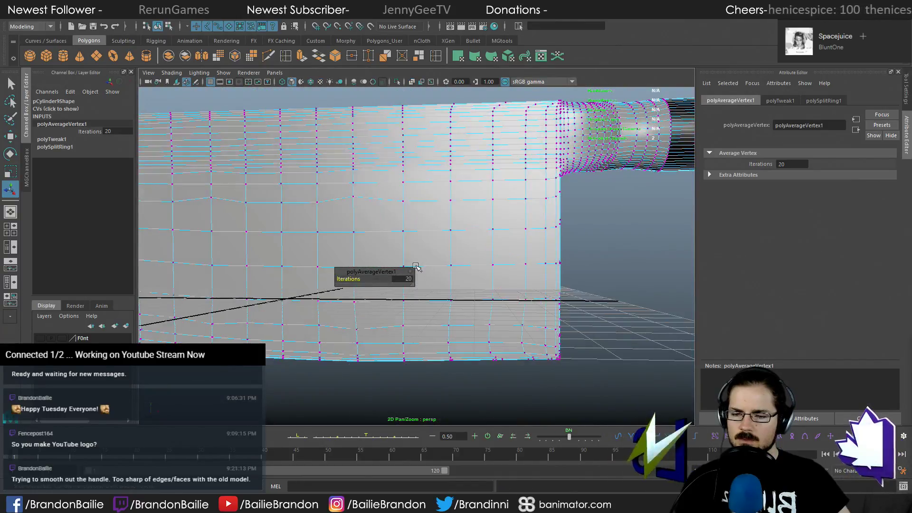
key("space")
key("space")
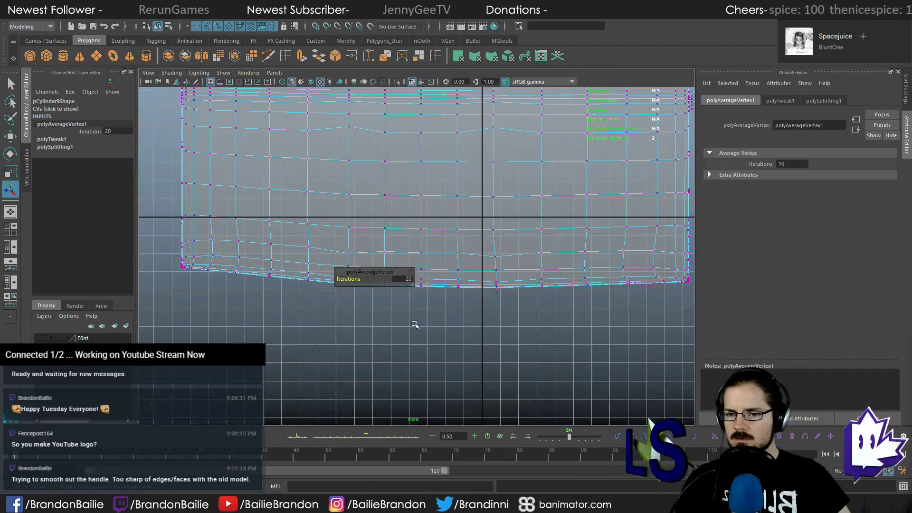
Undo the vertex averaging, then average the cutting-edge vertices three times in a row at 20 iterations each
key("ctrl+z")
left_click(192, 23)
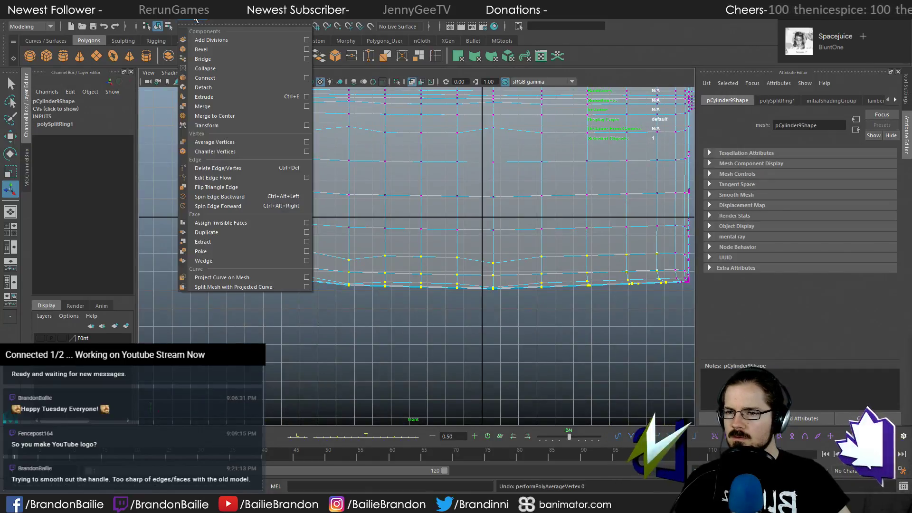
left_click(228, 143)
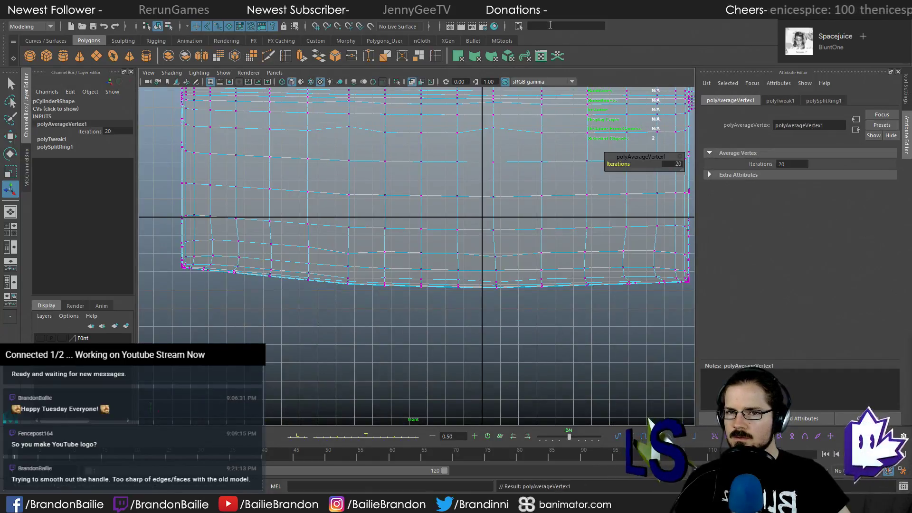
scroll(422, 223, "up", 1)
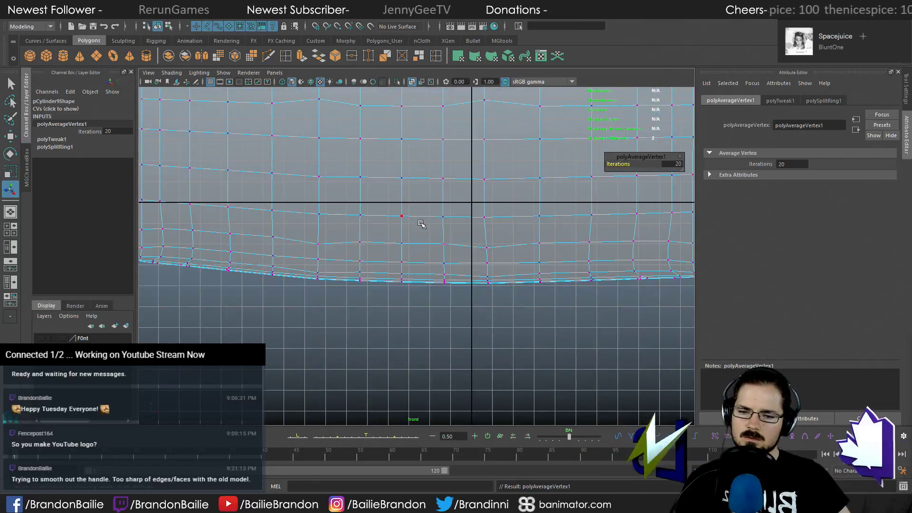
scroll(421, 224, "down", 3)
key("g")
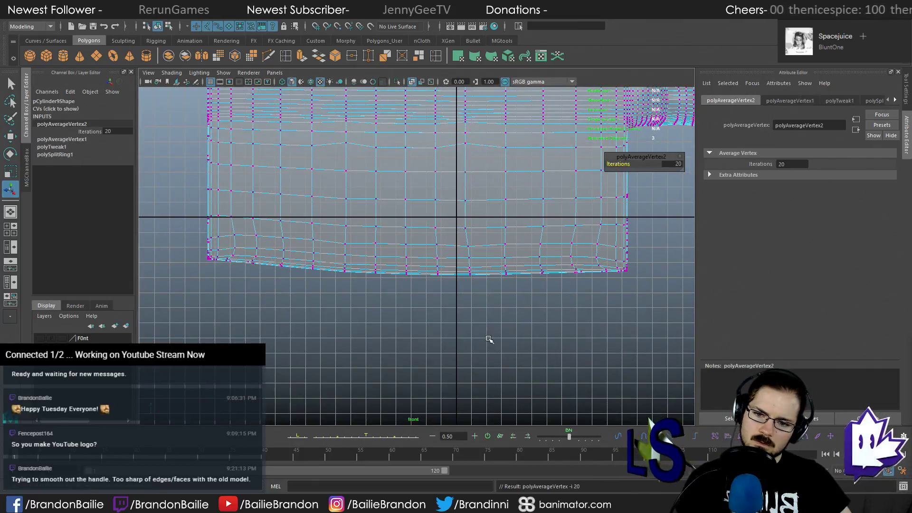
key("g")
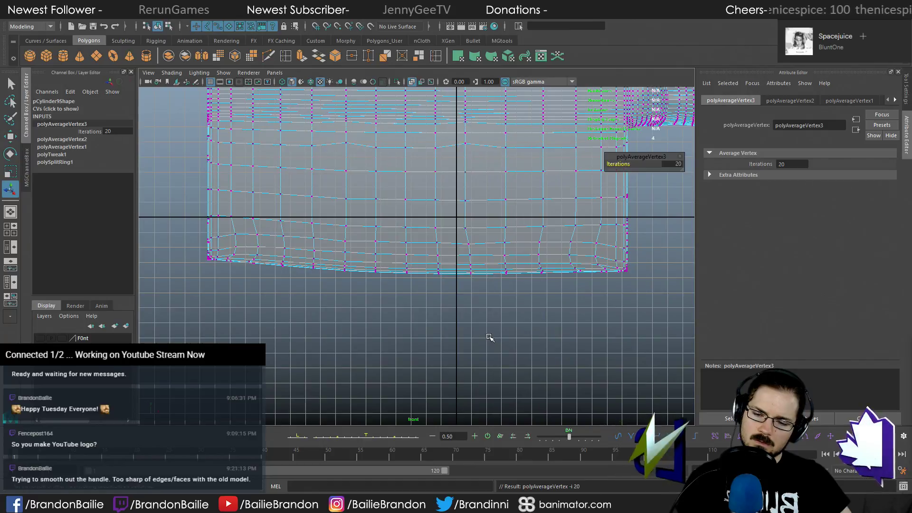
Undo the three vertex averaging passes on the blade's cutting edge
key("ctrl+z")
key("ctrl+z")
key("ctrl+z")
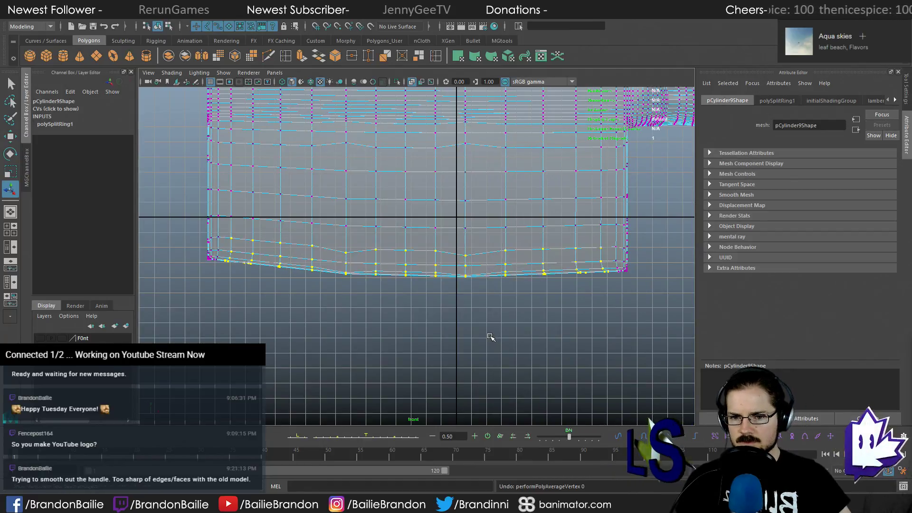
Average the selected cutting-edge vertices twice at 20 iterations each and undo the second pass
key("g")
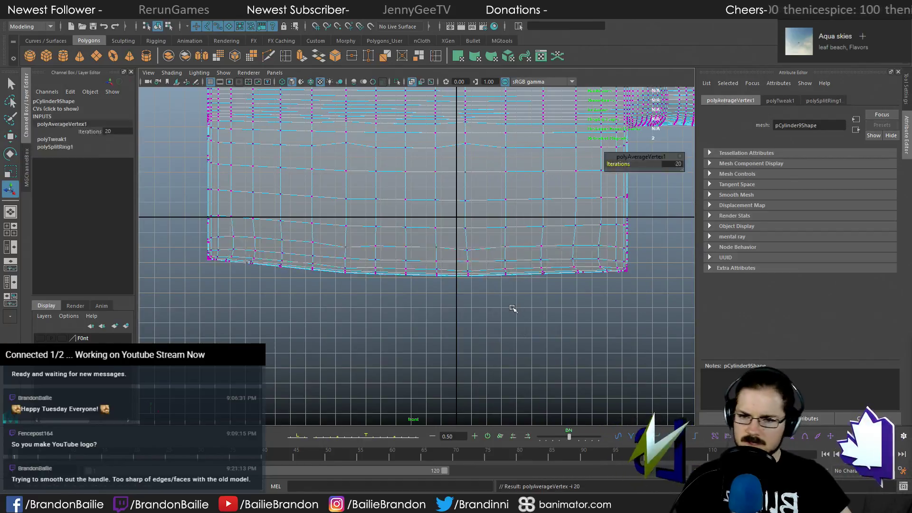
key("g")
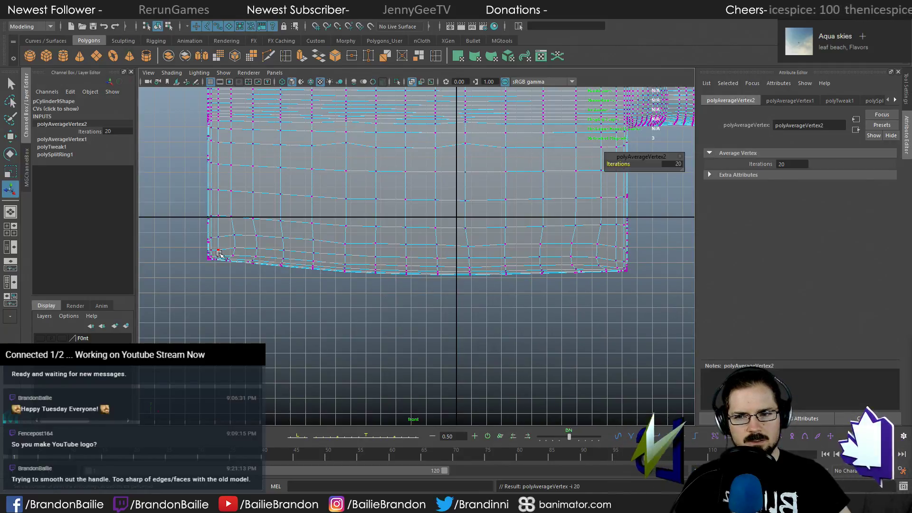
key("ctrl+z")
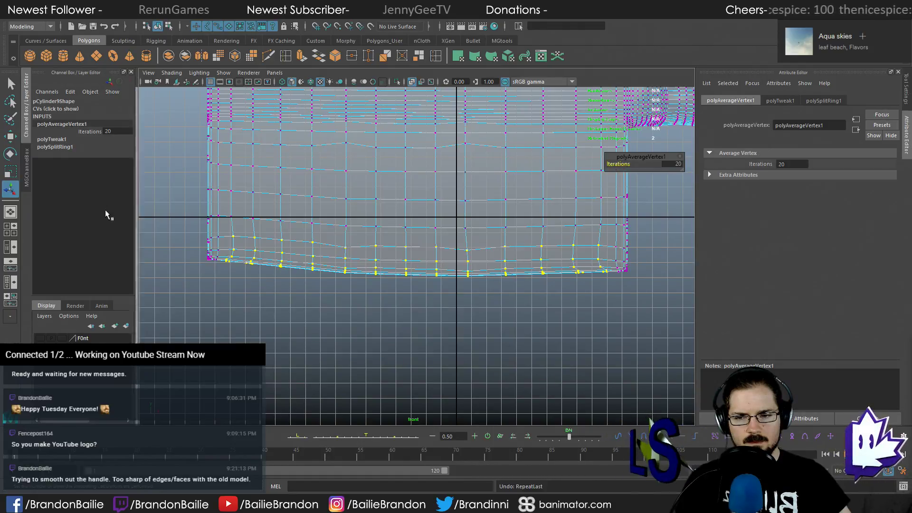
Deselect the vertex columns near both ends of the cutting edge and average the remaining middle vertices with 20 iterations
left_click_drag(168, 205, 285, 284)
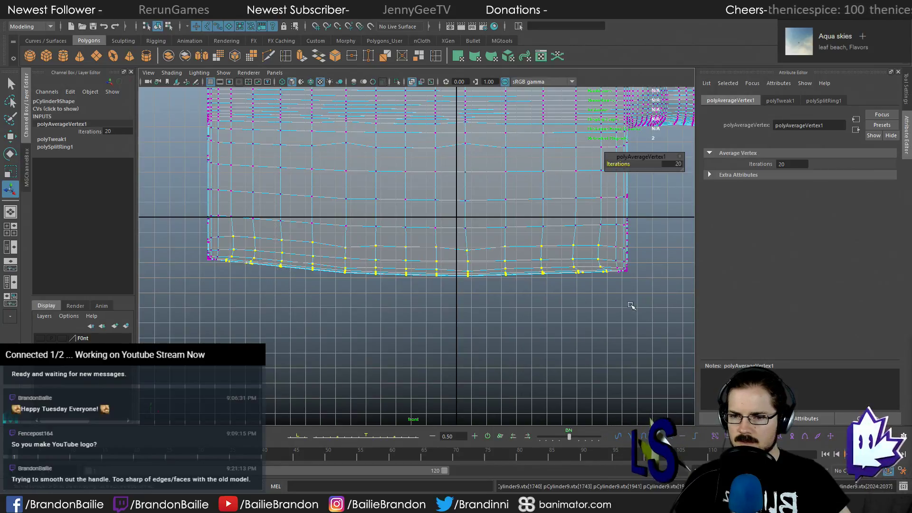
left_click_drag(186, 205, 294, 308, "shift")
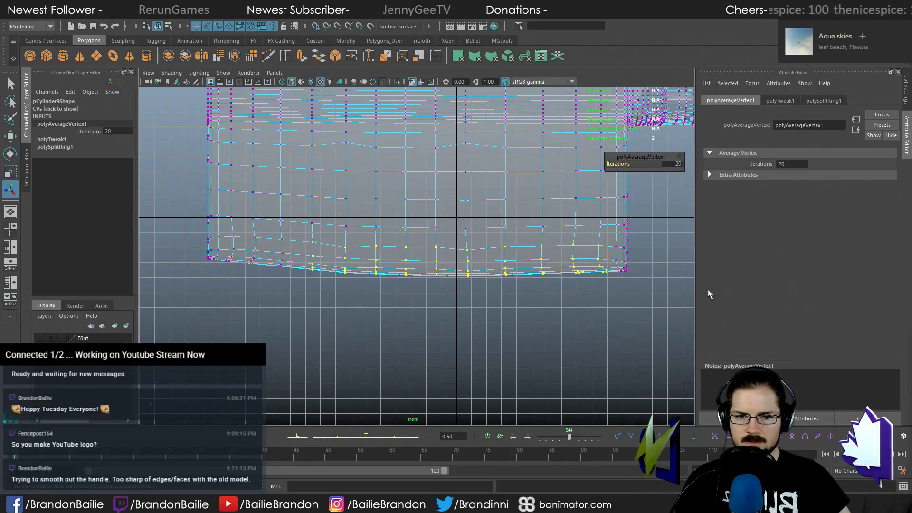
left_click_drag(642, 225, 532, 315, "shift")
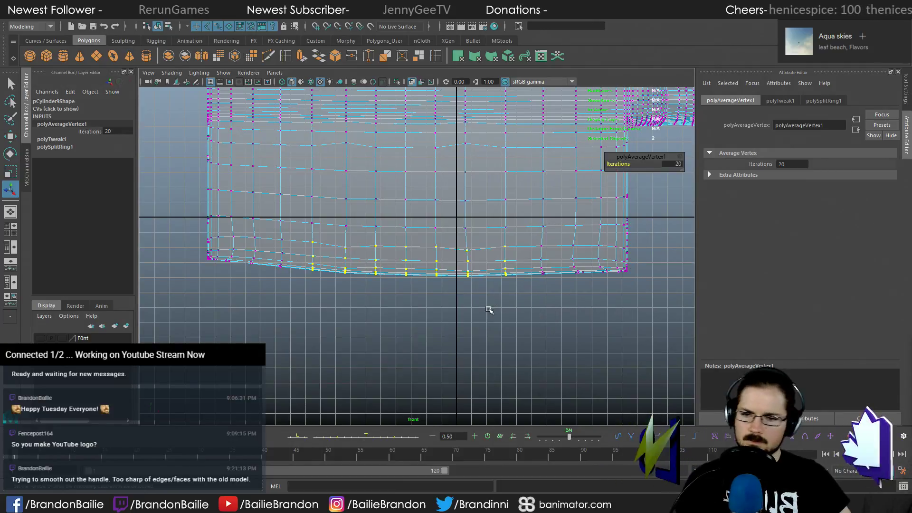
key("g")
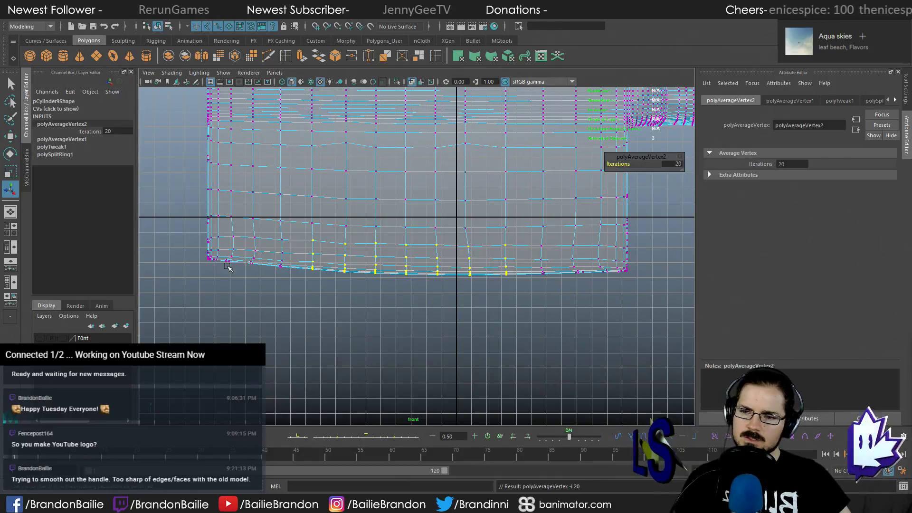
Average the vertices at the blade's lower front corner, opposite the handle, with 20 iterations and clear the selection
left_click(206, 275)
left_click_drag(198, 239, 244, 280)
left_click(226, 286)
left_click_drag(199, 242, 241, 277)
key("g")
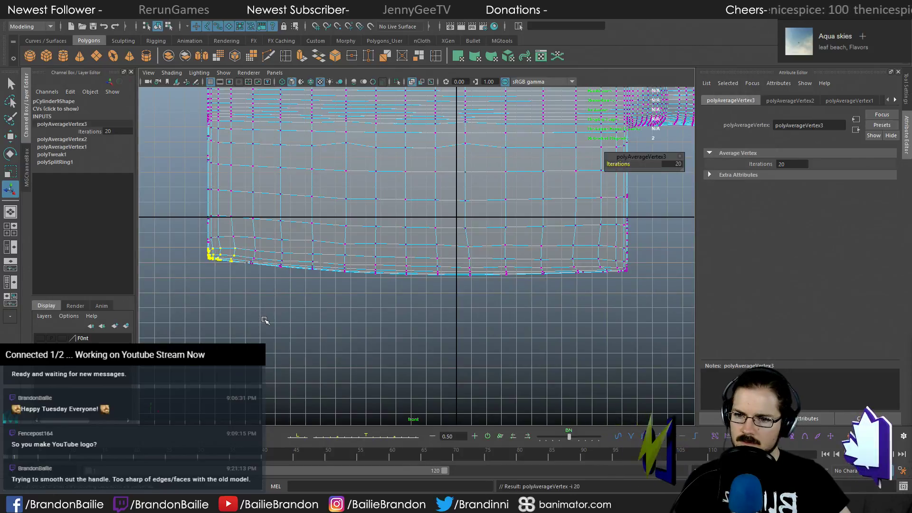
left_click(265, 321)
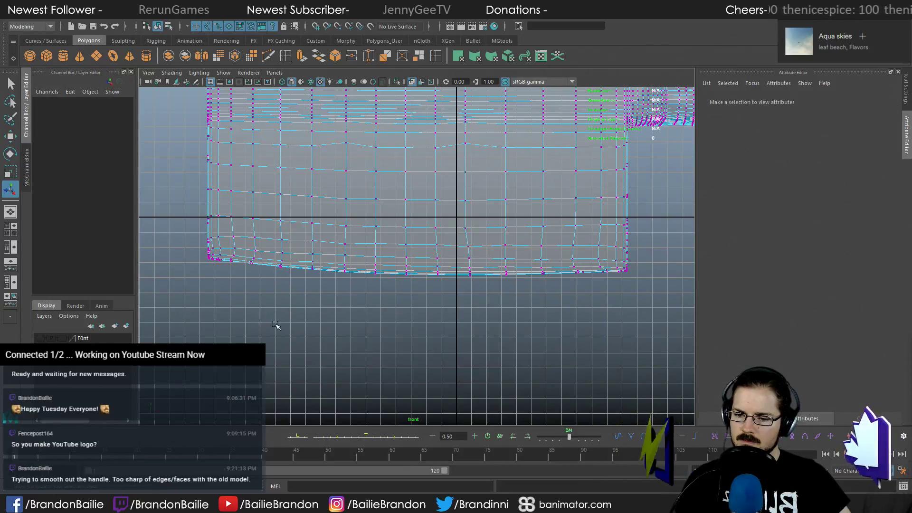
Compare the blade's cutting edge with the reference photo and inspect its shape in the perspective view
left_click(558, 499)
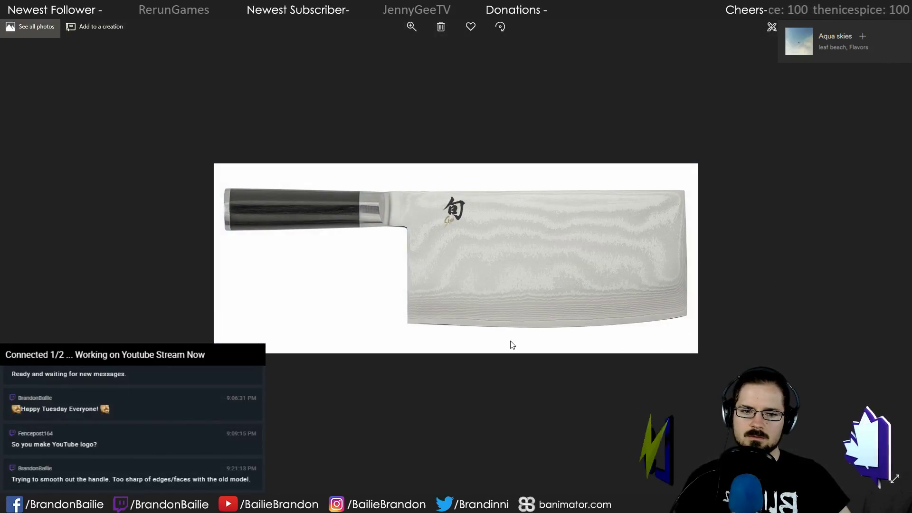
key("alt+Tab")
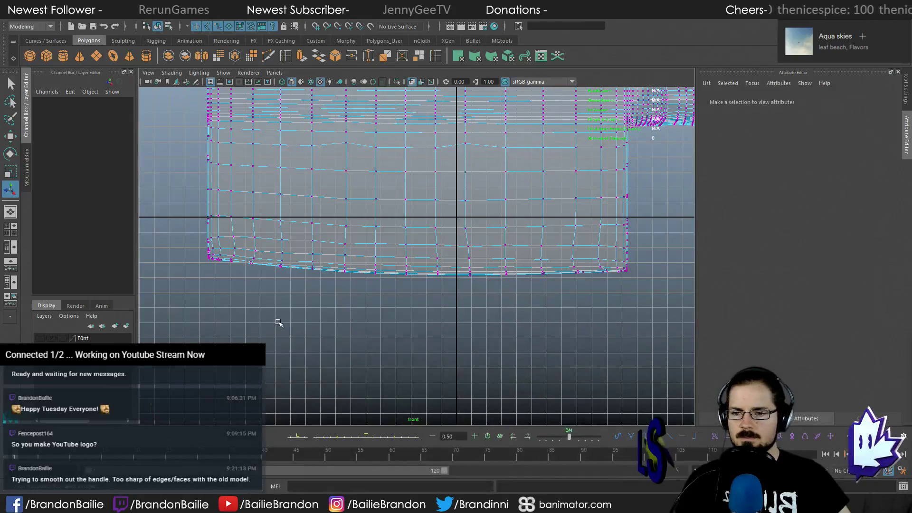
key("space")
key("space")
left_click_drag(473, 269, 473, 285, "alt")
mouse_move(528, 242)
right_mouse_down()
mouse_move(529, 270)
mouse_move(573, 229)
right_mouse_up()
mouse_move(456, 292)
left_mouse_down("alt")
mouse_move(501, 308)
mouse_move(427, 312)
mouse_move(452, 315)
mouse_move(407, 355)
mouse_move(366, 338)
mouse_move(364, 346)
left_mouse_up("alt")
key("space")
key("space")
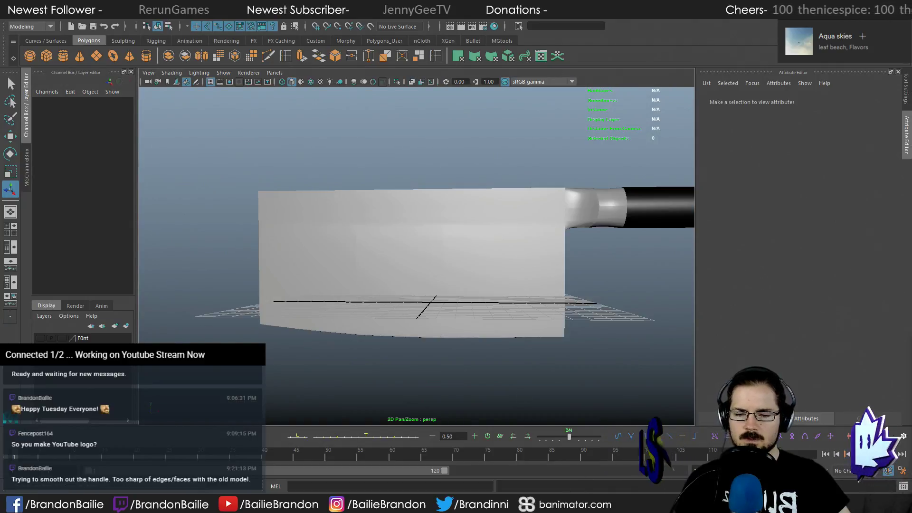
Examine the blade outline, surface pattern and handle in the reference photo at a closer zoom and return to Maya
key("alt+Tab")
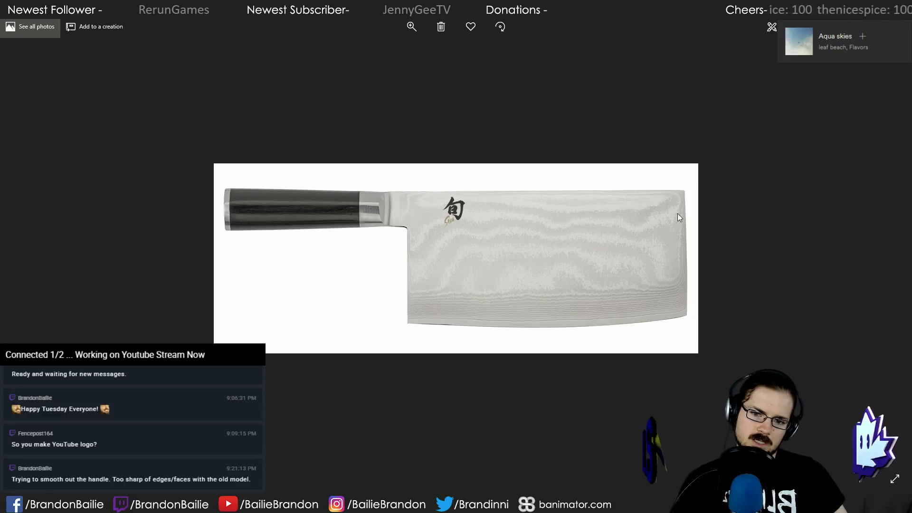
scroll(505, 256, "up", 3)
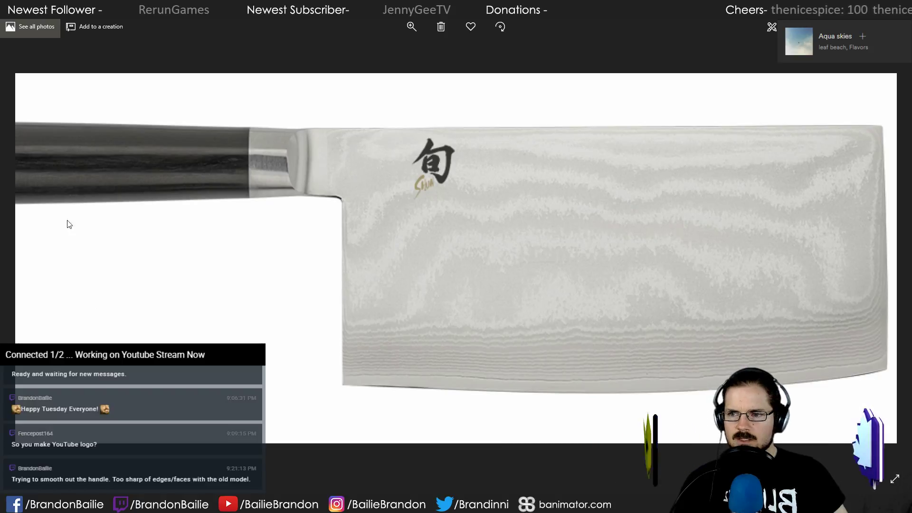
scroll(148, 207, "up", 1, "ctrl")
scroll(146, 207, "down", 2, "ctrl")
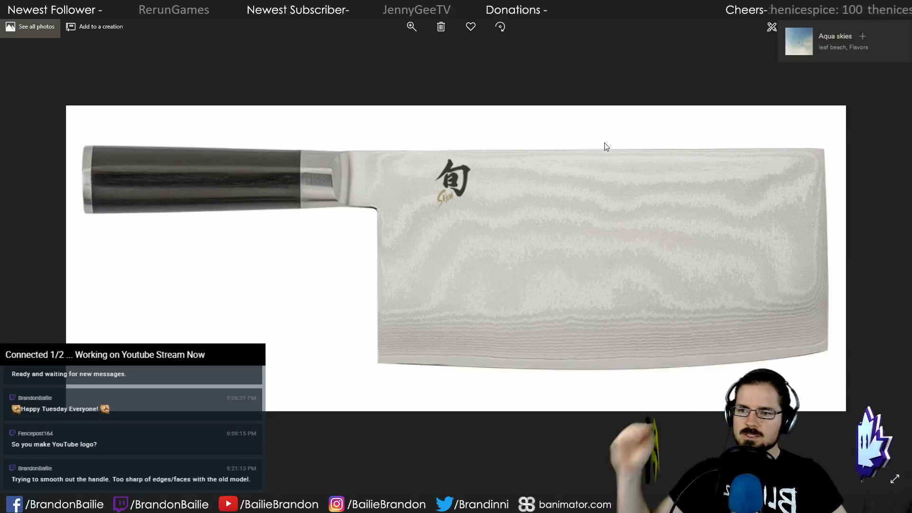
key("alt+Tab")
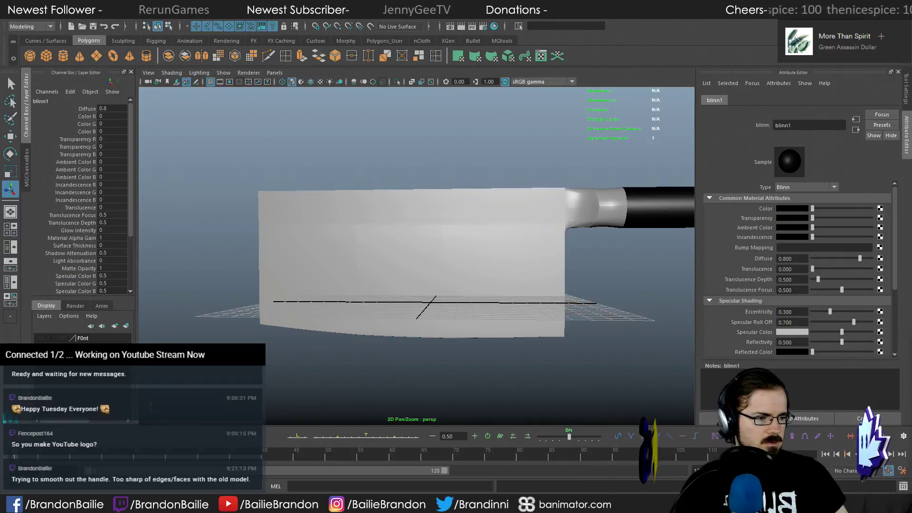
Separate the overlapping blinn1 and phong1 nodes in the Hypershade graph so their connections can be read
left_click_drag(911, 10, 481, 12)
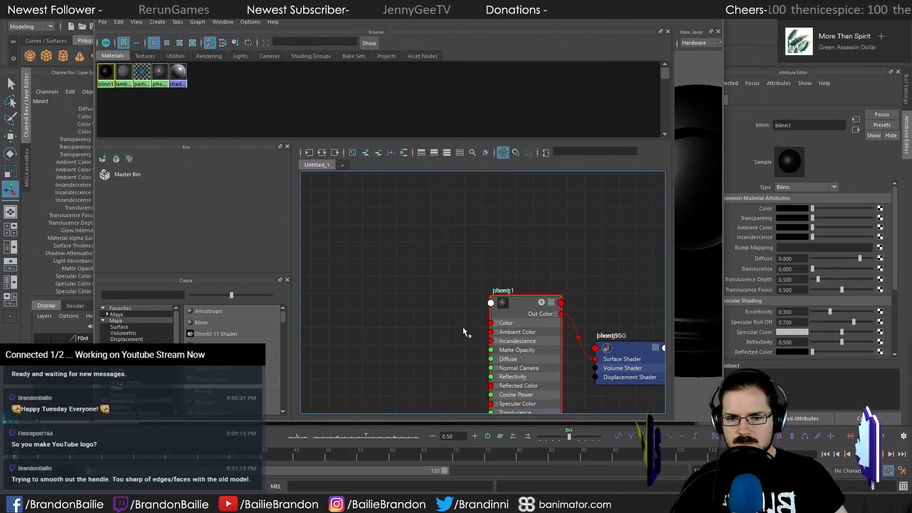
left_click(434, 296)
left_click_drag(516, 303, 612, 231)
left_click(522, 311)
left_click_drag(521, 311, 451, 236)
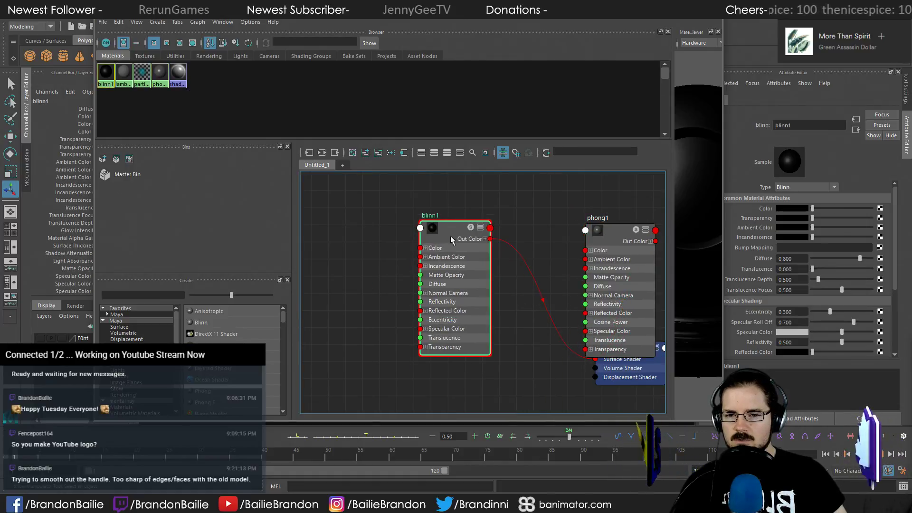
left_click(541, 353)
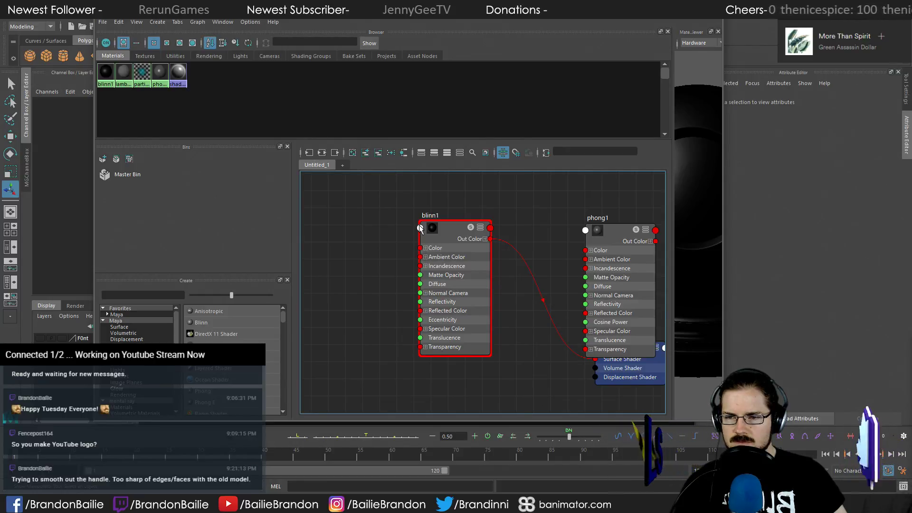
left_click_drag(370, 11, 911, 38)
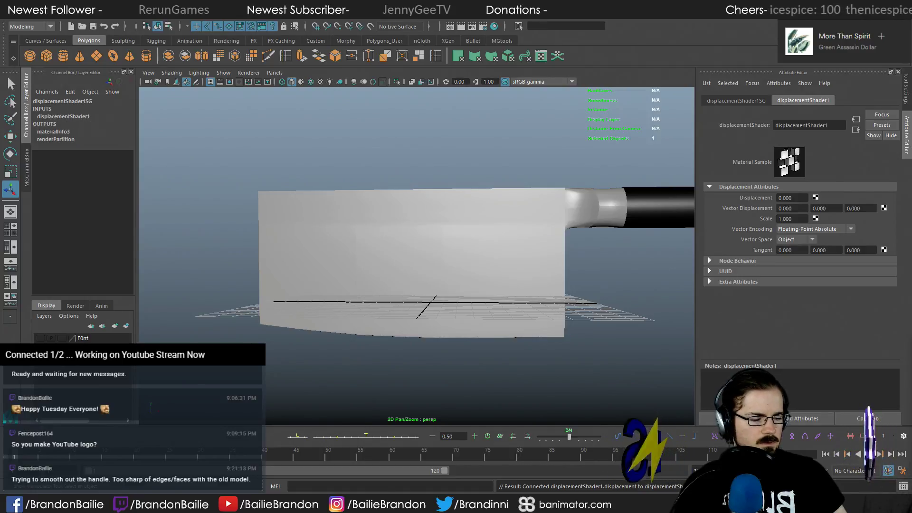
Place the displacementShader1 and displacementShader1SG nodes beside the blinn1 node in the Hypershade graph
left_click_drag(911, 85, 318, 51)
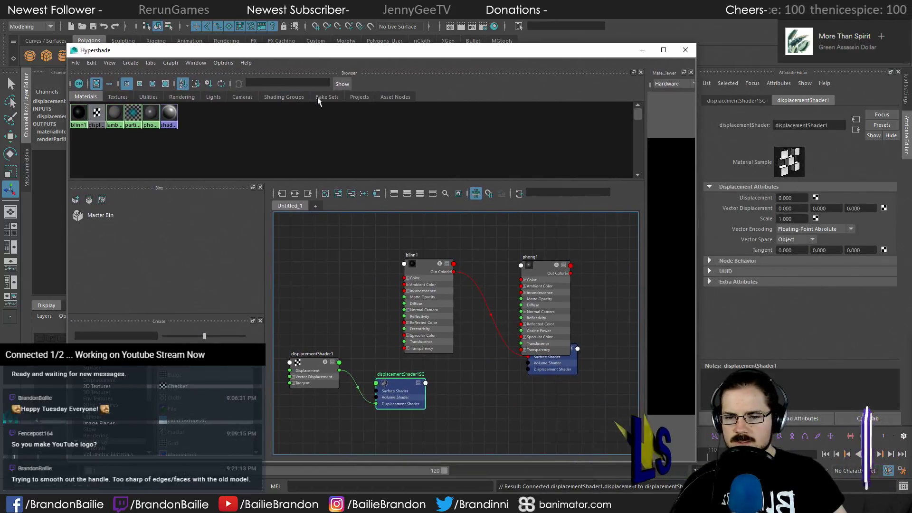
scroll(375, 324, "up", 3)
scroll(377, 326, "down", 2)
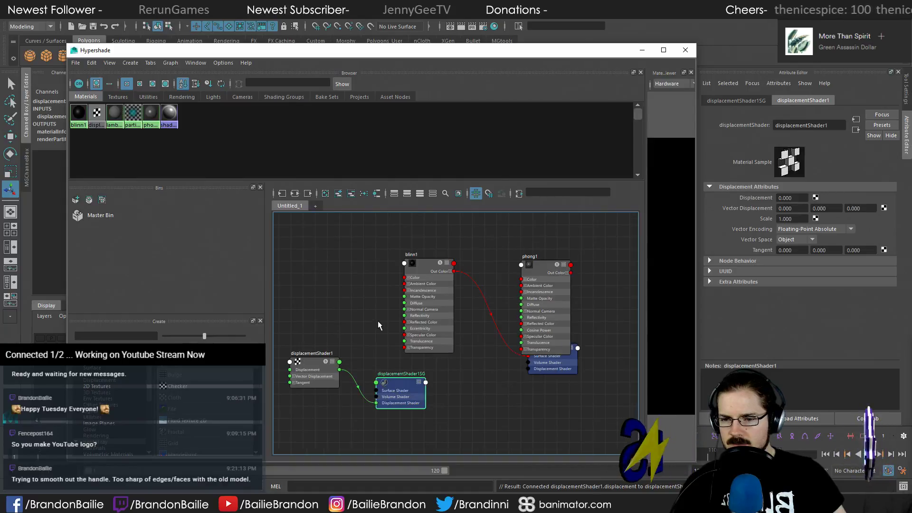
left_click_drag(395, 383, 367, 348)
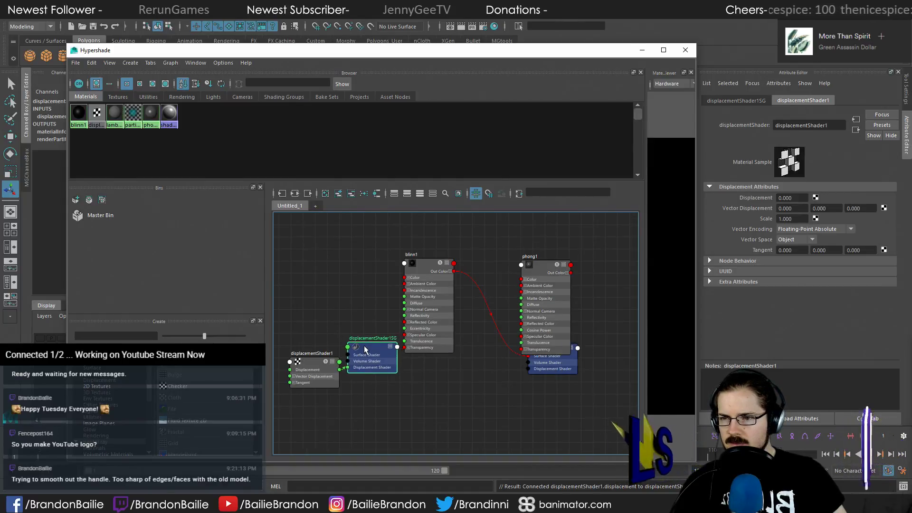
left_click(312, 371)
left_click_drag(312, 371, 301, 348)
left_click_drag(370, 361, 360, 347)
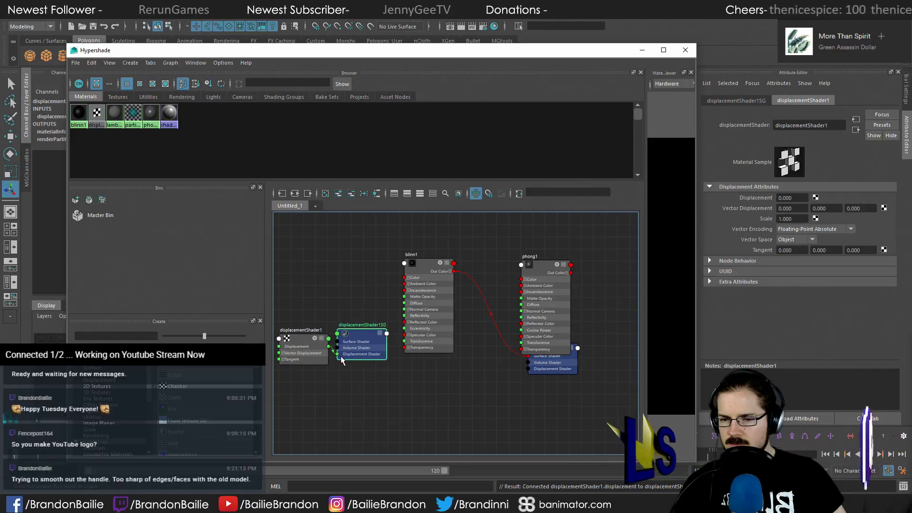
Try to connect the Displacement Shader attribute of displacementShader1SG to the color of blinn1, and spread out the displacement nodes
left_click(386, 334)
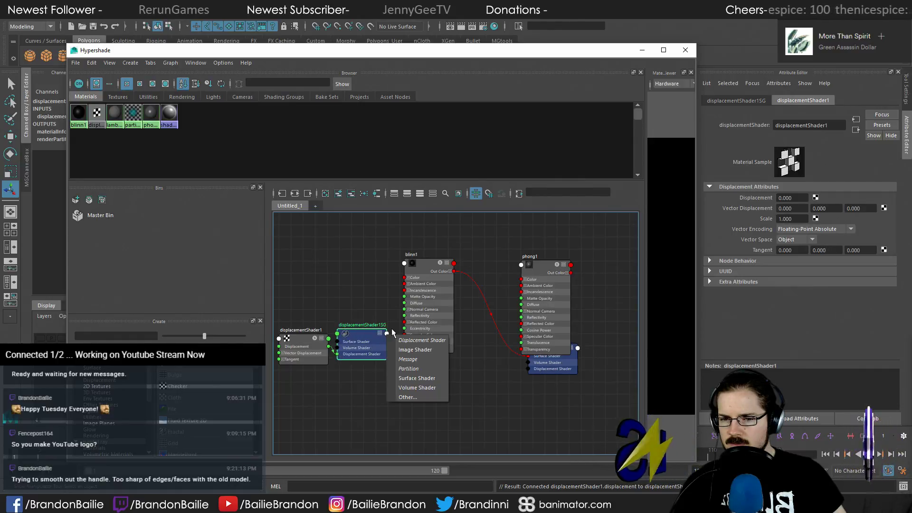
left_click(408, 340)
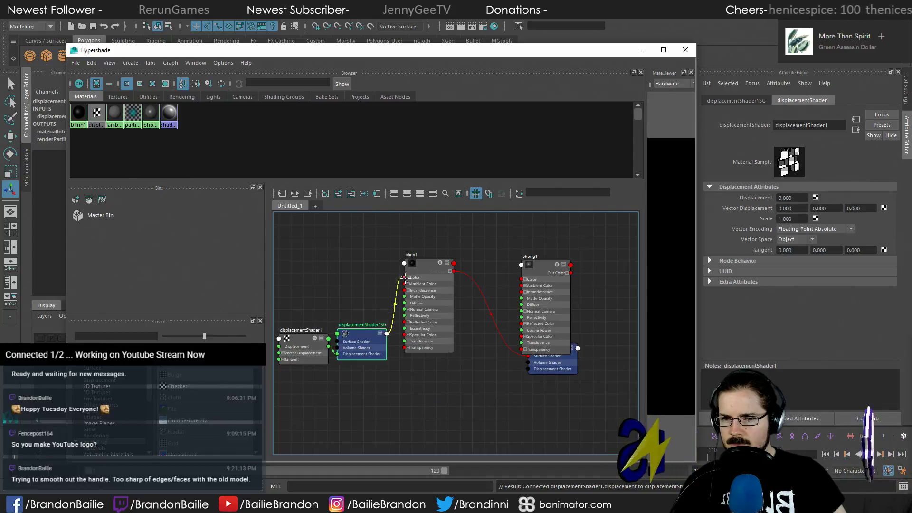
left_click(403, 277)
left_click_drag(366, 344, 290, 338)
left_click_drag(352, 353, 344, 328)
left_click(303, 335)
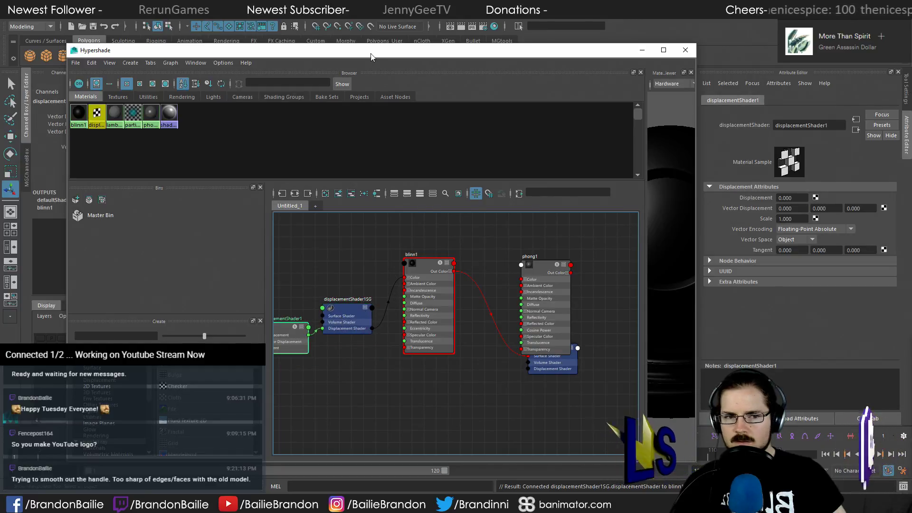
left_click_drag(371, 51, 372, 0)
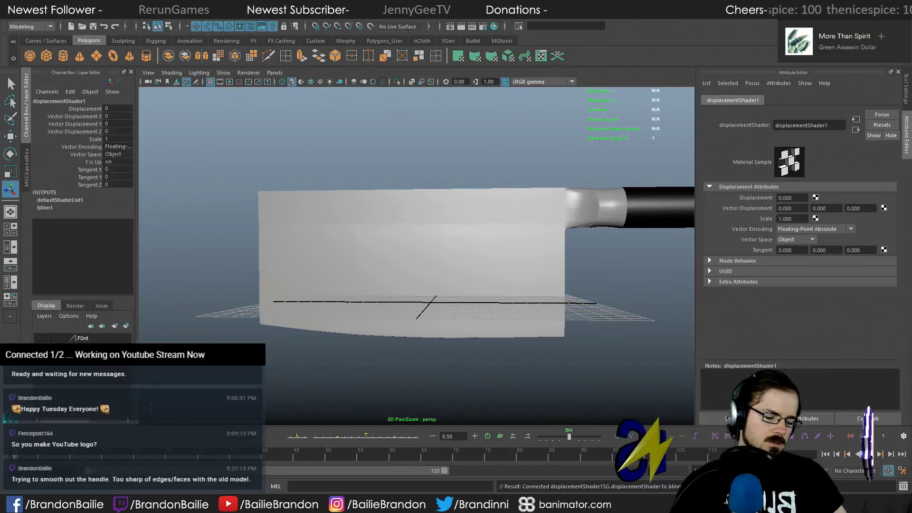
Delete the displacement shader and set the color of the handle's blinn1 material to black
key("Delete")
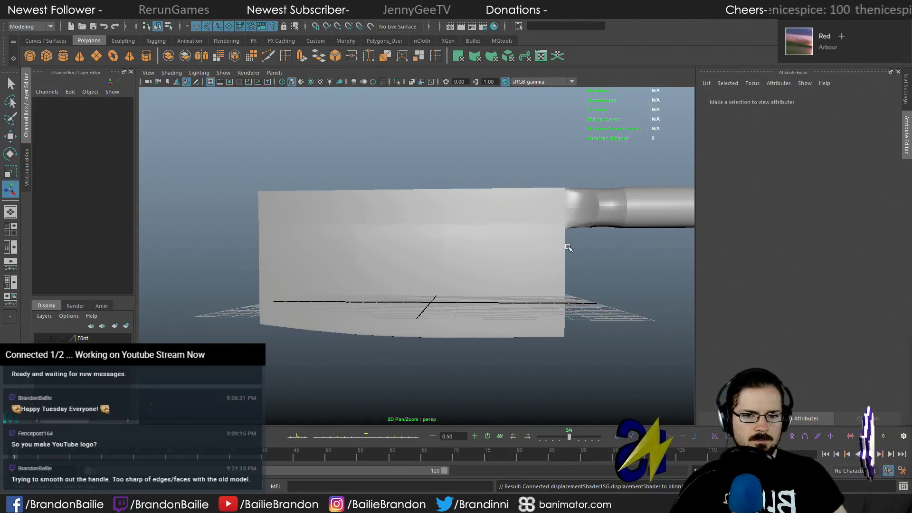
left_click_drag(570, 249, 700, 267, "alt")
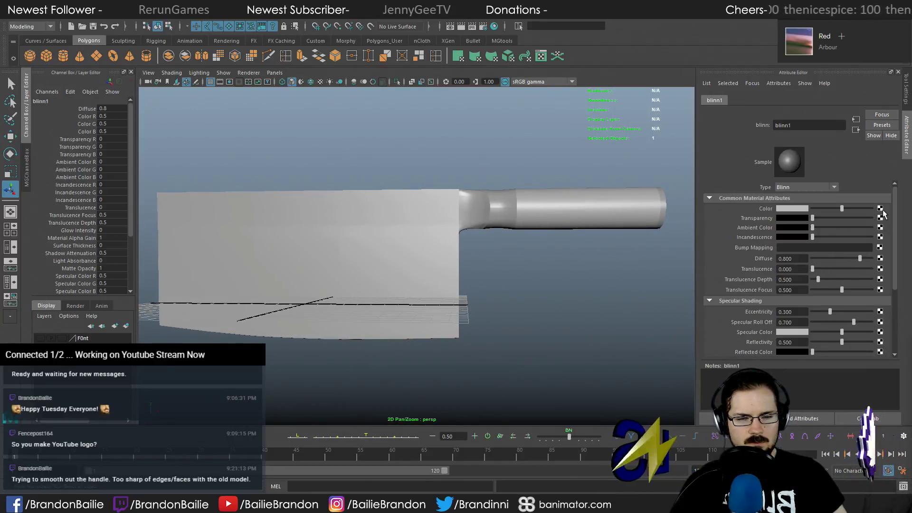
left_click(881, 209)
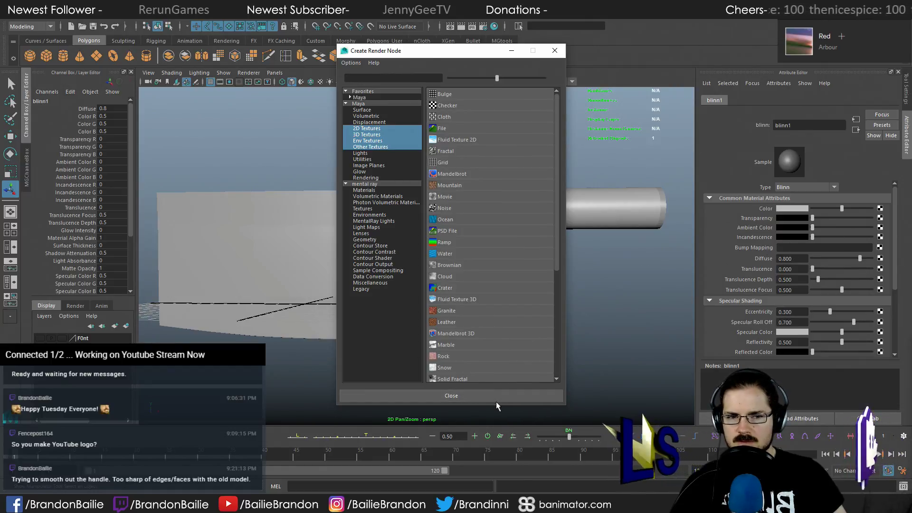
left_click(794, 203)
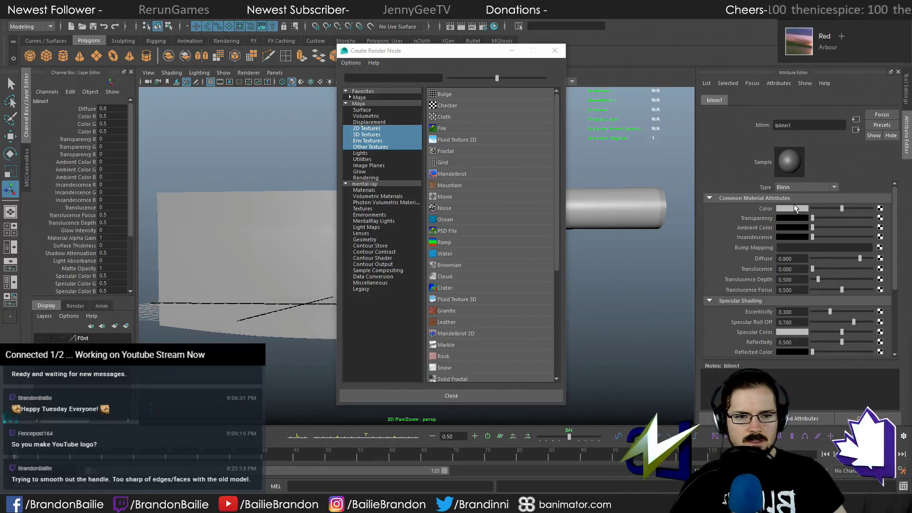
left_click(478, 395)
left_click_drag(841, 209, 805, 210)
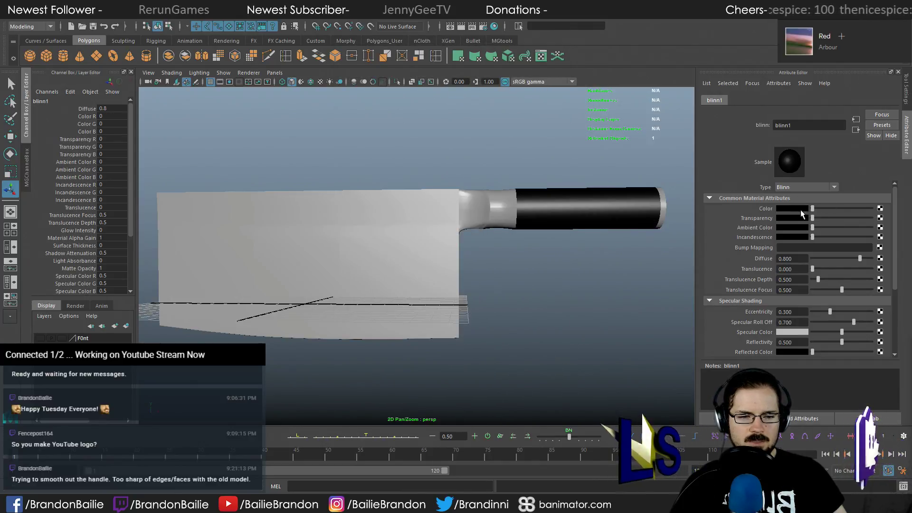
Map a Wood texture to the bump mapping of the handle's blinn1 material and display textures in the viewport
left_click(880, 248)
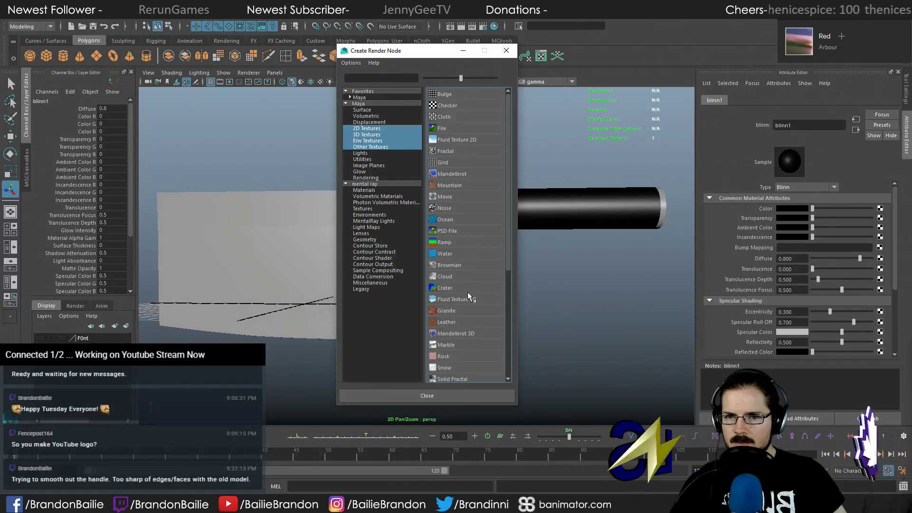
left_click(372, 79)
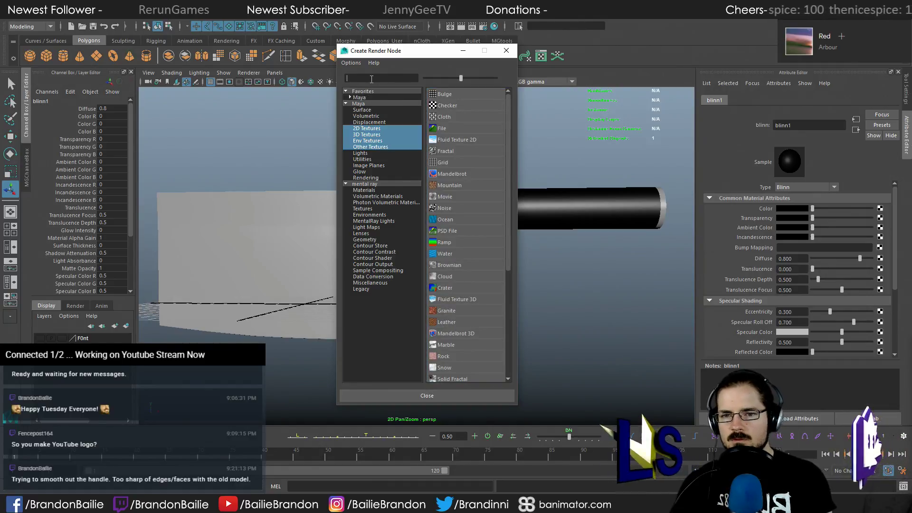
type("woo")
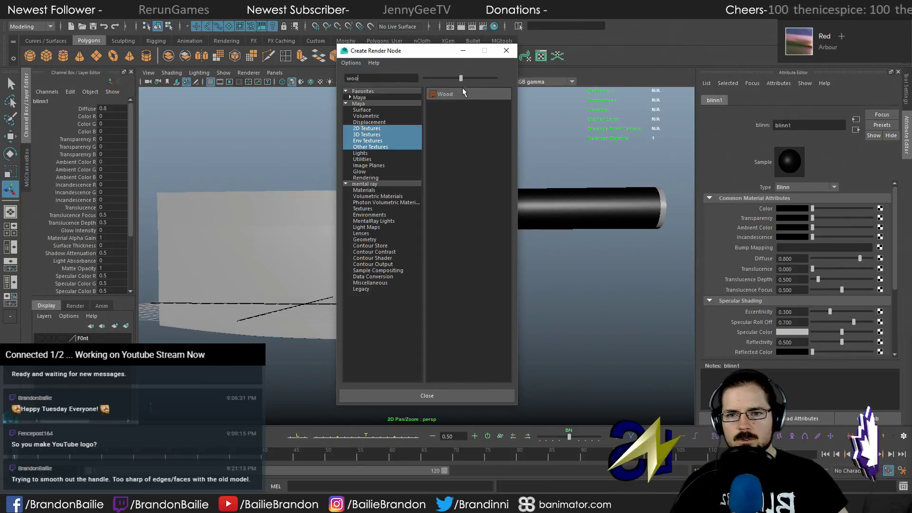
left_click(464, 93)
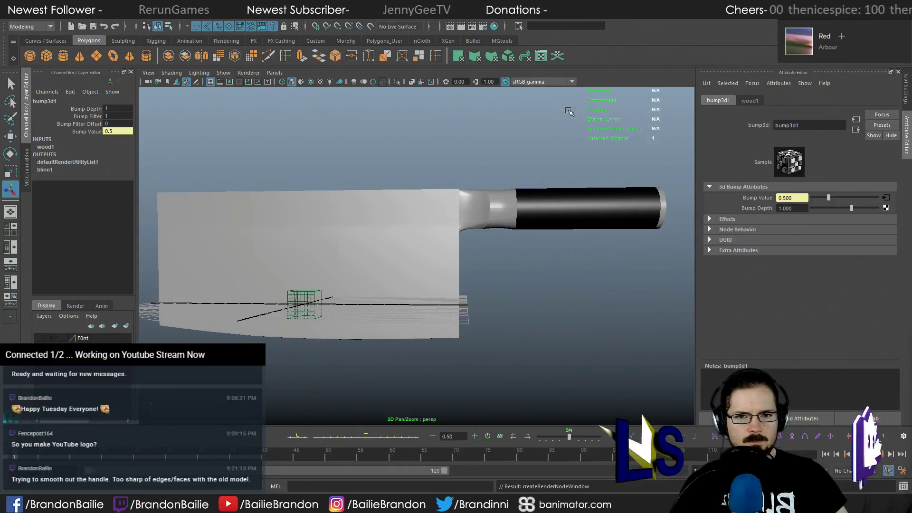
key("6")
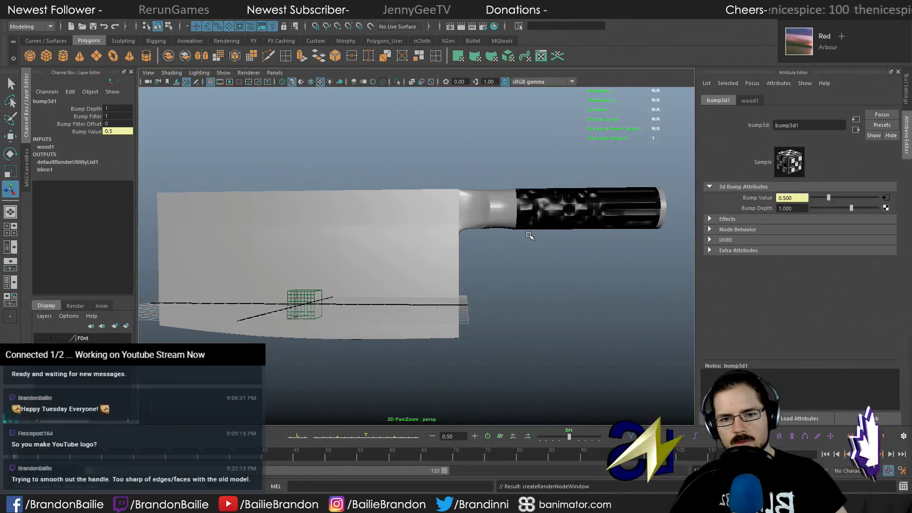
Examine the wood bump pattern close up on the cleaver's black handle
middle_click_drag(548, 219, 448, 238, "alt")
right_click_drag(448, 238, 572, 275, "alt")
left_click_drag(572, 275, 541, 322, "alt")
left_click(493, 208)
right_click_drag(493, 208, 776, 326, "alt")
right_click_drag(513, 269, 495, 260, "alt")
left_click(532, 320)
mouse_move(532, 321)
middle_mouse_down("alt")
mouse_move(544, 300)
mouse_move(495, 338)
mouse_move(520, 321)
middle_mouse_up("alt")
left_click(481, 238)
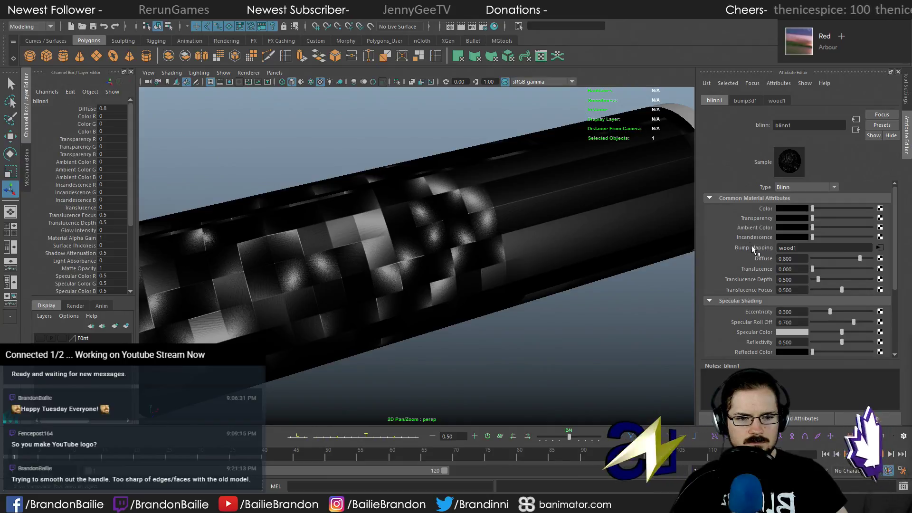
Set the Age of the wood1 bump texture to about 44.7
left_click(880, 248)
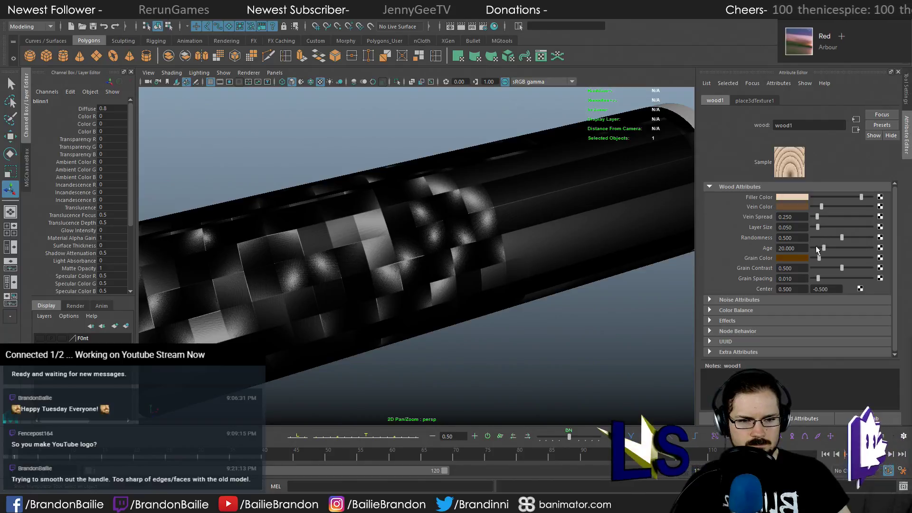
mouse_move(825, 247)
left_mouse_down()
mouse_move(865, 251)
mouse_move(839, 256)
left_mouse_up()
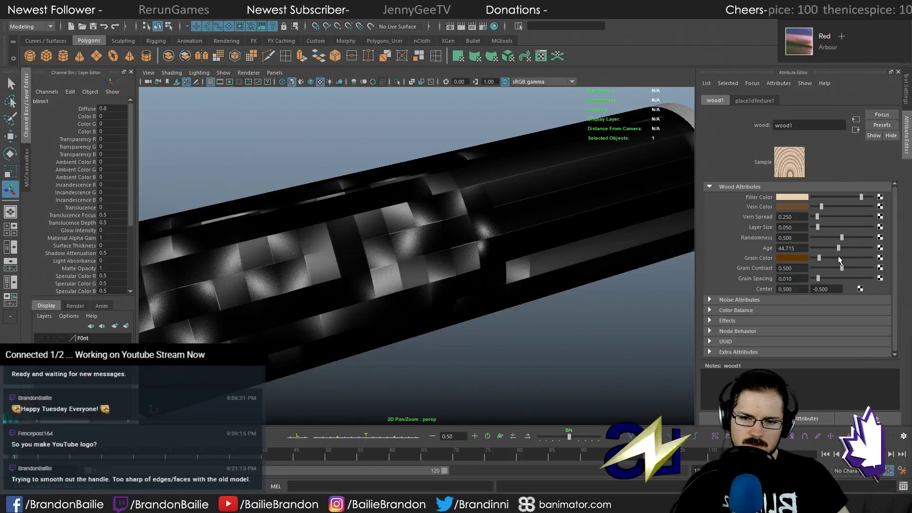
right_click_drag(533, 332, 513, 314, "alt")
middle_click_drag(513, 314, 530, 305, "alt")
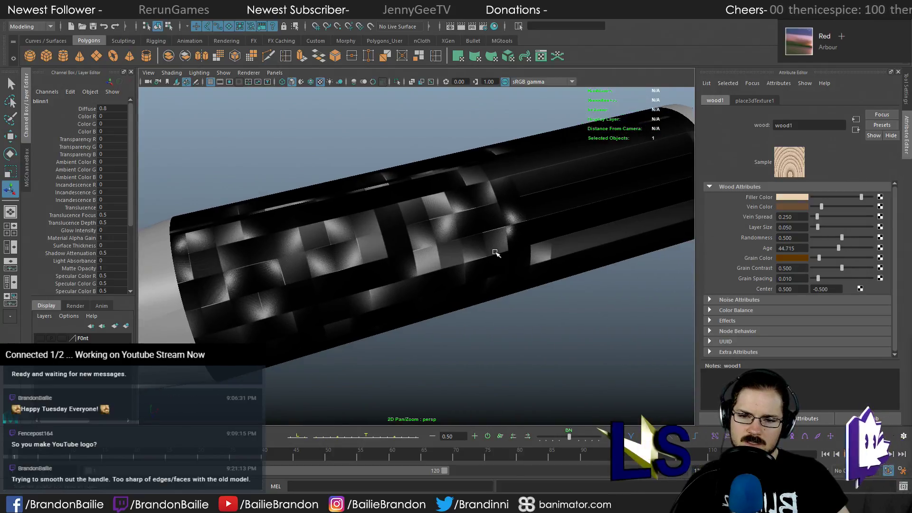
Select the faces of the black handle and apply a cylindrical UV projection to them
left_click(496, 254)
right_click_drag(464, 229, 463, 252)
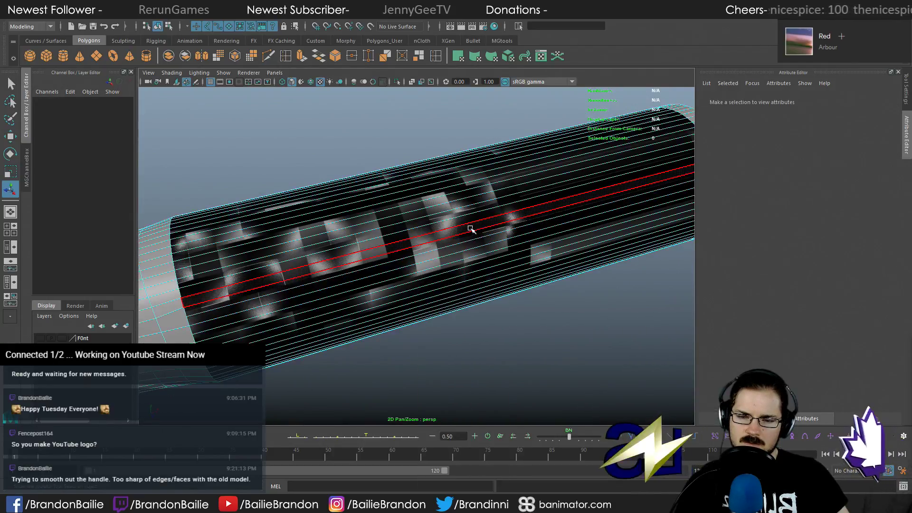
key("3")
middle_click_drag(512, 250, 475, 264, "alt")
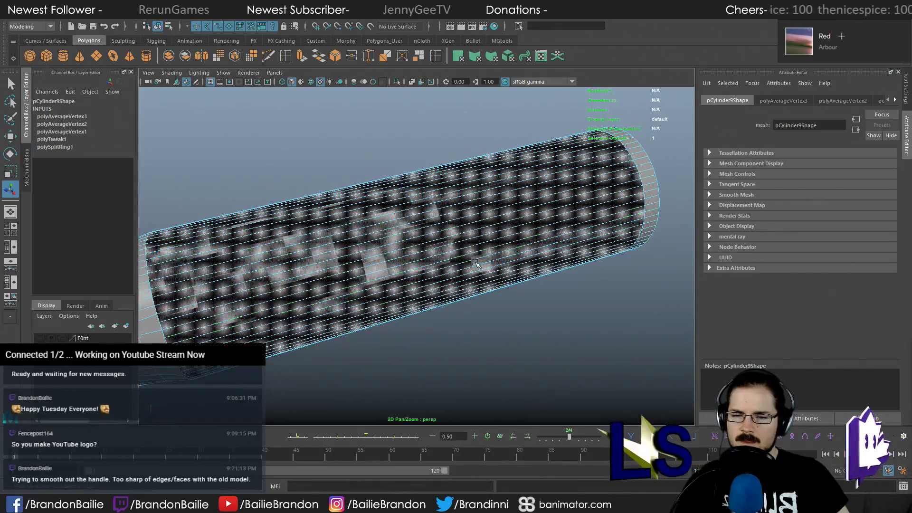
left_click_drag(479, 200, 472, 200, "alt")
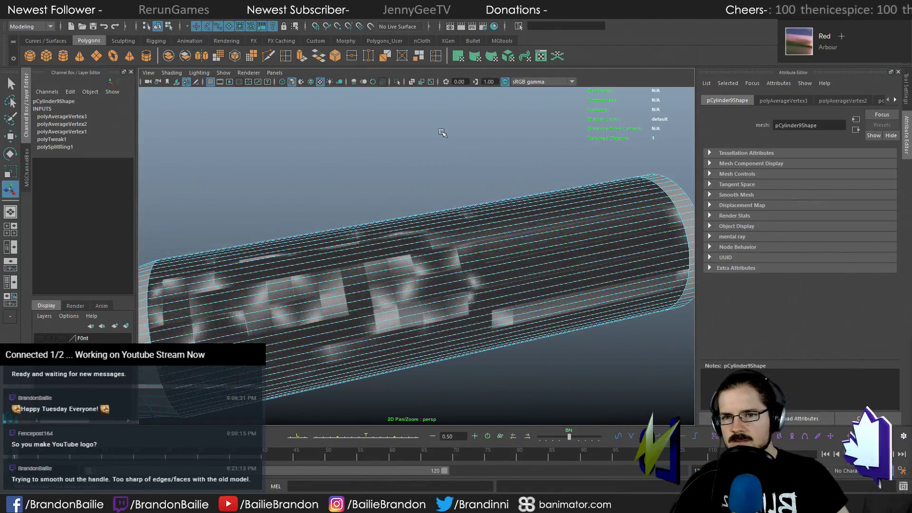
left_click(371, 19)
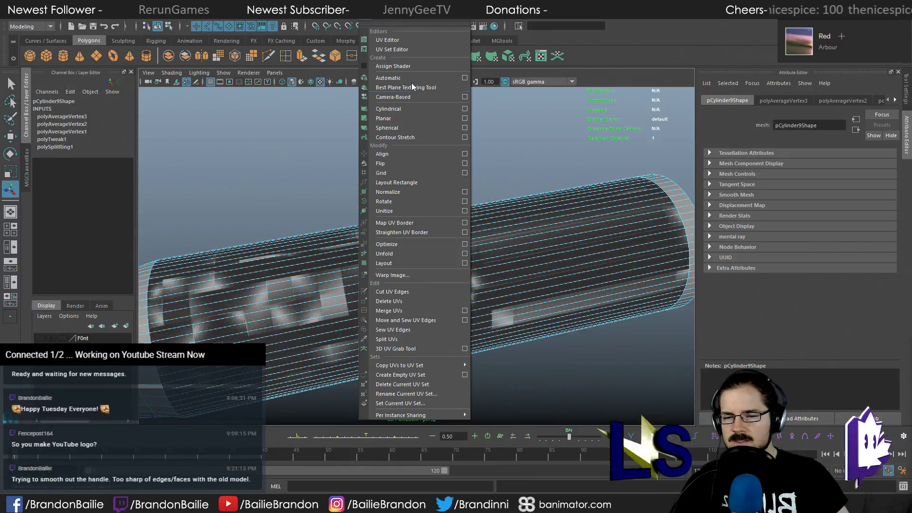
left_click(406, 108)
Increase the height of the handle's cylindrical projection to about 4.45
scroll(469, 162, "down", 5)
left_click_drag(475, 180, 504, 185, "alt")
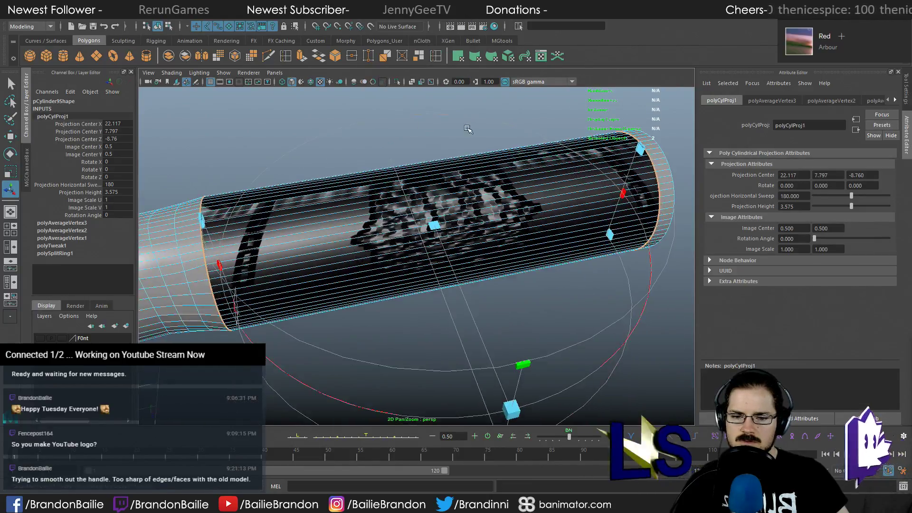
scroll(504, 185, "up", 5)
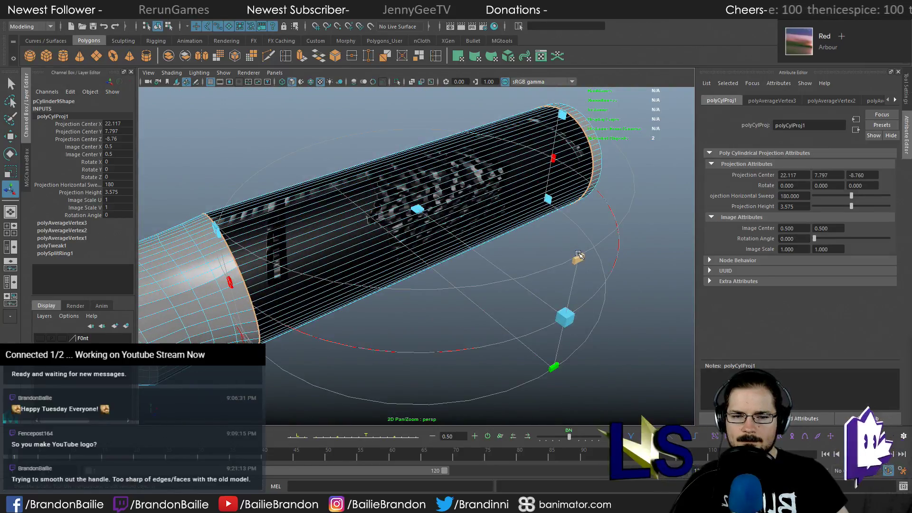
left_click_drag(579, 260, 575, 248)
Rotate the handle's cylindrical projection to -90 in X and -90 in Y
left_click(553, 157)
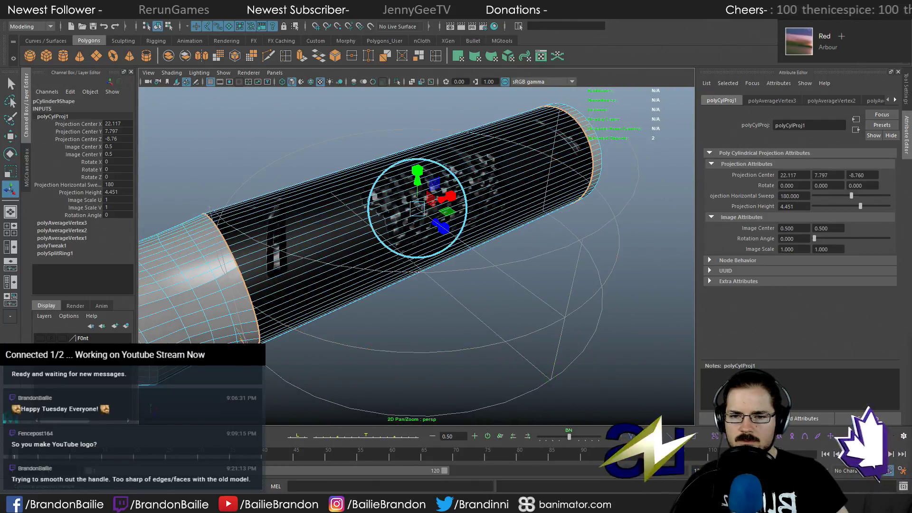
key("e")
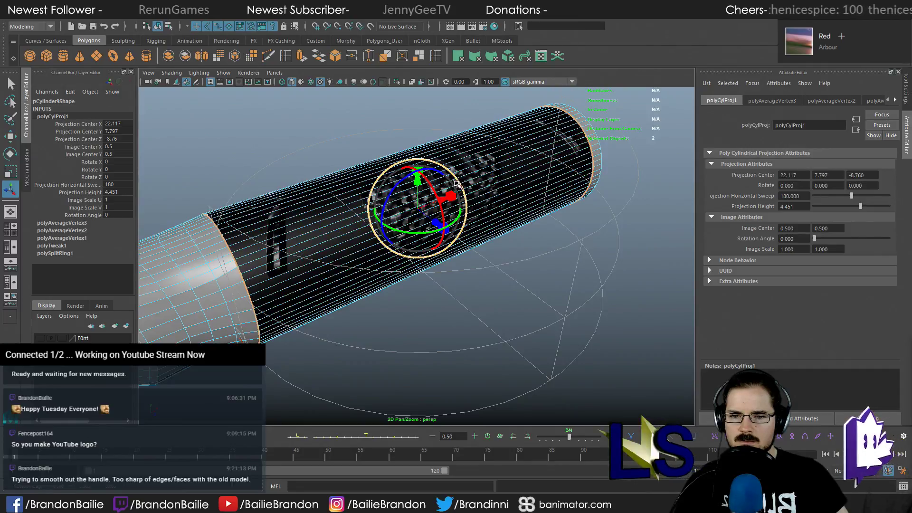
left_click_drag(433, 192, 433, 196)
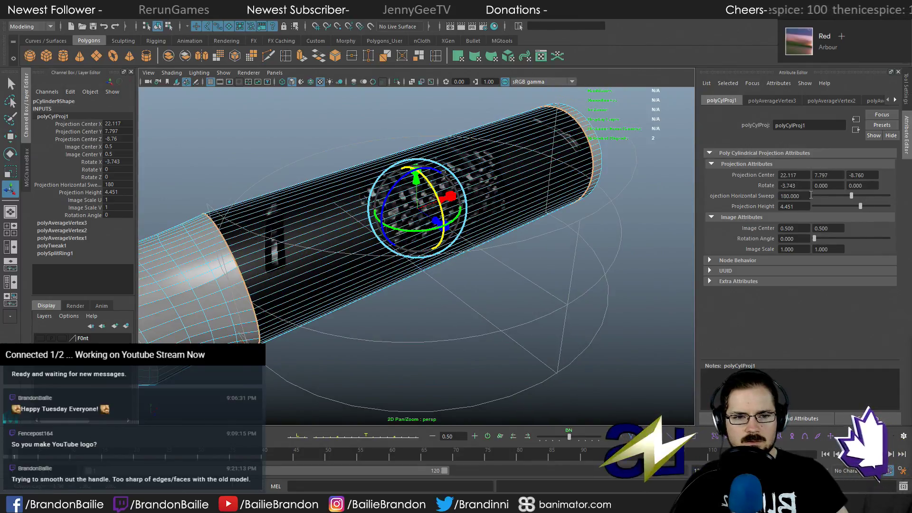
type("-9")
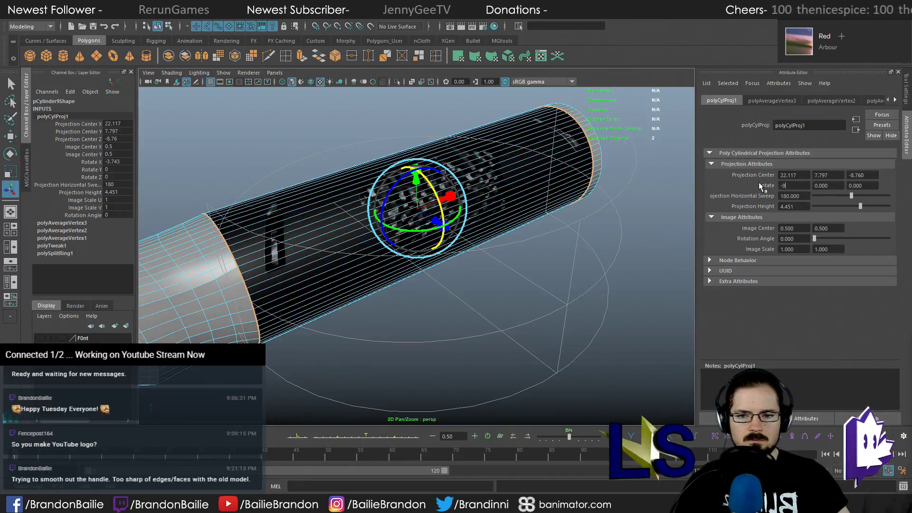
type("0")
key("Return")
left_click_drag(547, 223, 450, 217, "alt")
left_click_drag(840, 187, 793, 187)
type("-90")
key("Return")
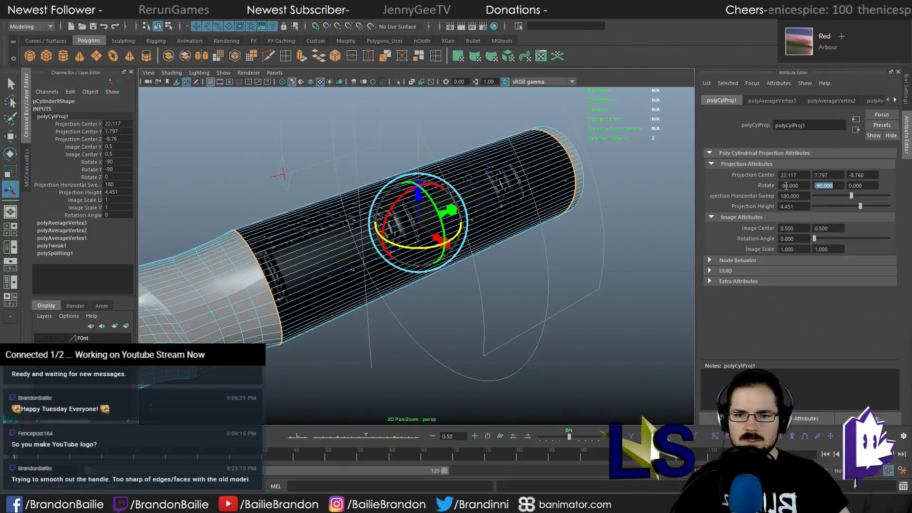
Widen the horizontal sweep of the cylindrical projection to 360 degrees around the handle
left_click_drag(554, 203, 304, 209, "alt")
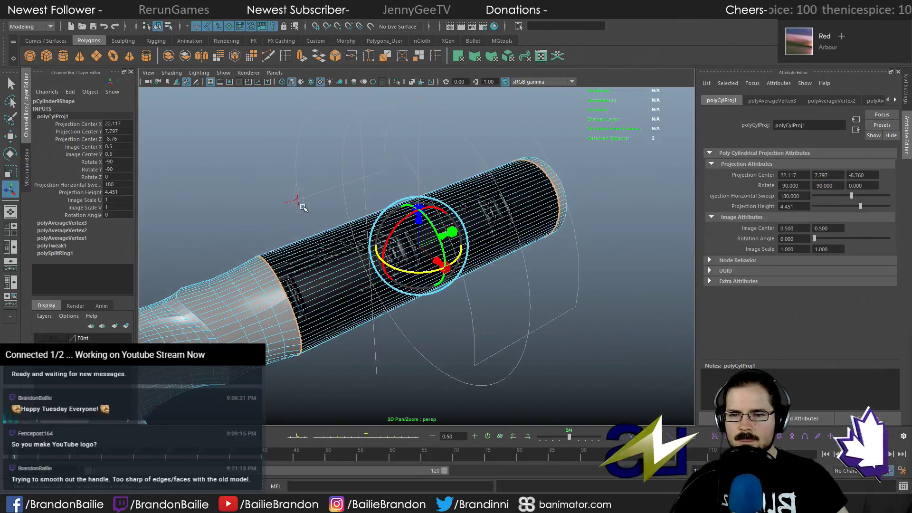
left_click(290, 202)
left_click_drag(343, 183, 475, 369)
left_click_drag(572, 262, 513, 275, "alt")
middle_click_drag(513, 275, 461, 77, "alt")
left_click_drag(441, 251, 480, 235, "alt")
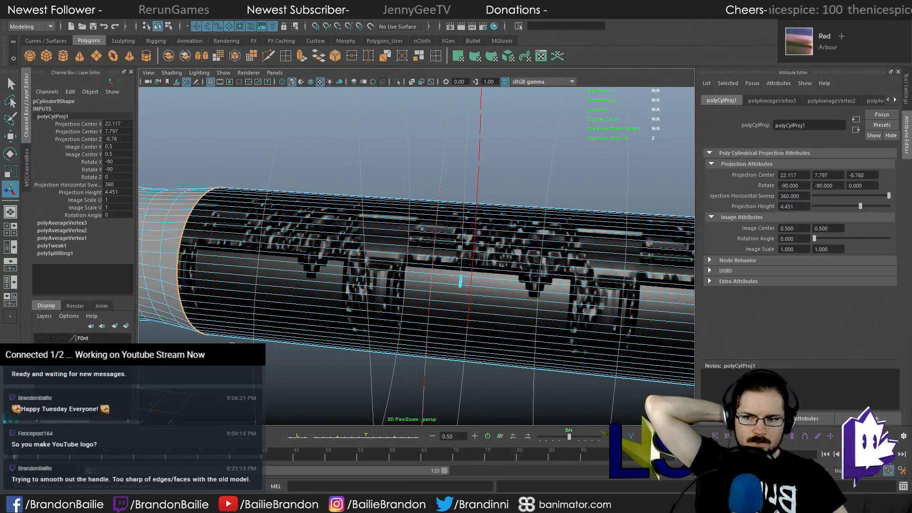
Return to object mode, select the cleaver mesh and inspect the projected bump pattern along the handle
left_click(199, 154)
right_click_drag(473, 259, 542, 169)
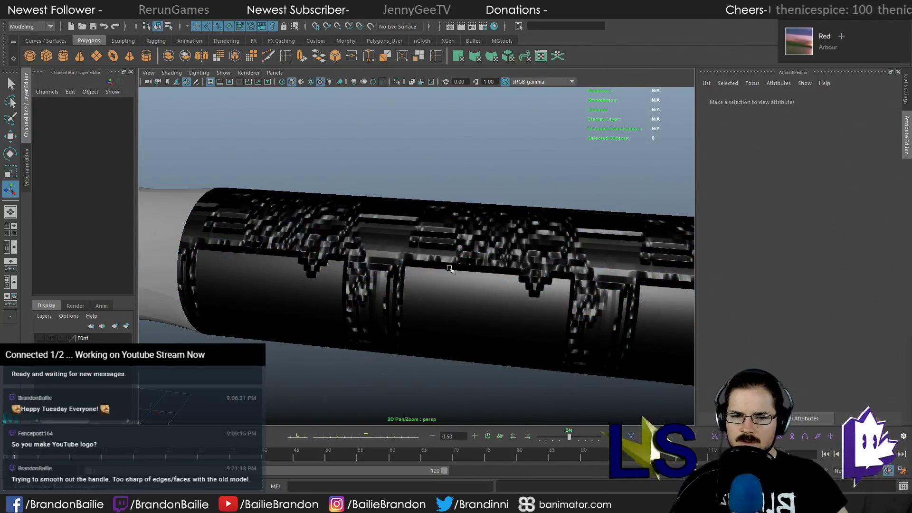
scroll(489, 301, "up", 5)
left_click(499, 302)
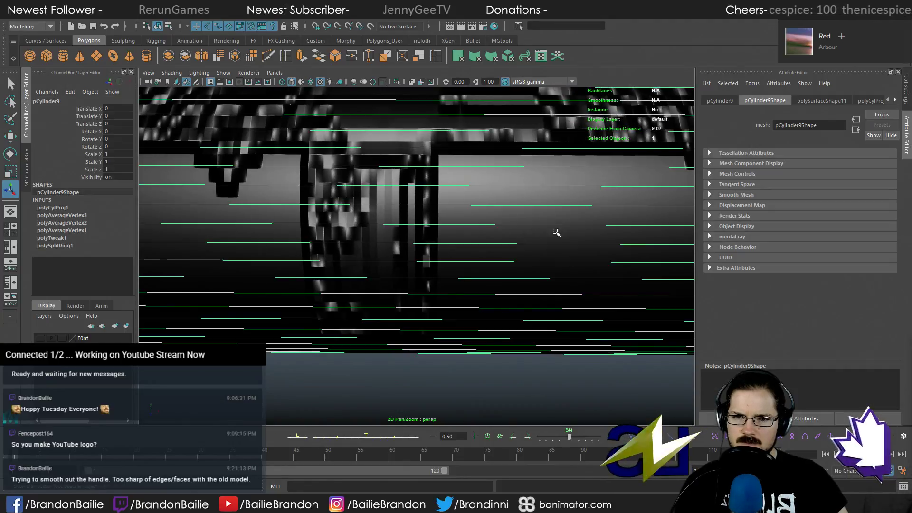
middle_click_drag(556, 230, 403, 282, "alt")
right_click_drag(403, 282, 515, 215, "alt")
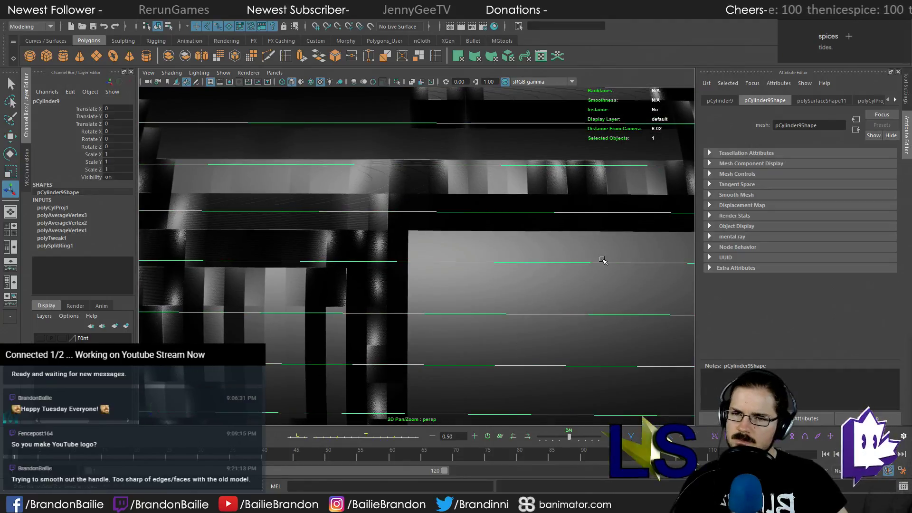
right_click_drag(602, 261, 373, 251, "alt")
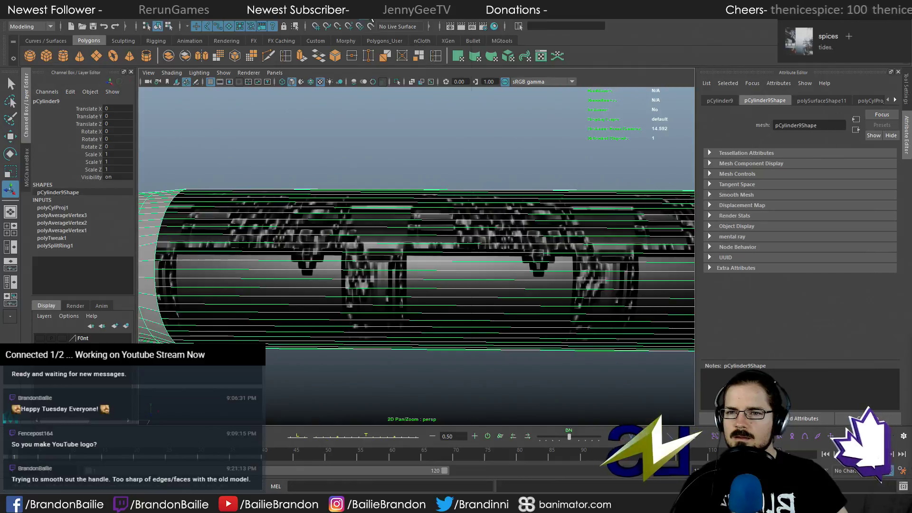
Check the cleaver mesh's UV layout in the UV Editor, and close the editor
left_click(376, 21)
left_click(388, 41)
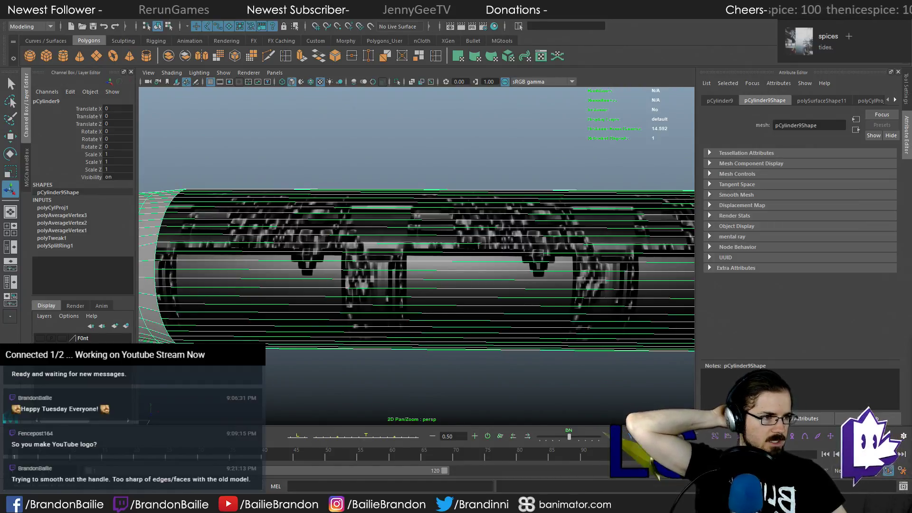
left_click_drag(0, 132, 451, 131)
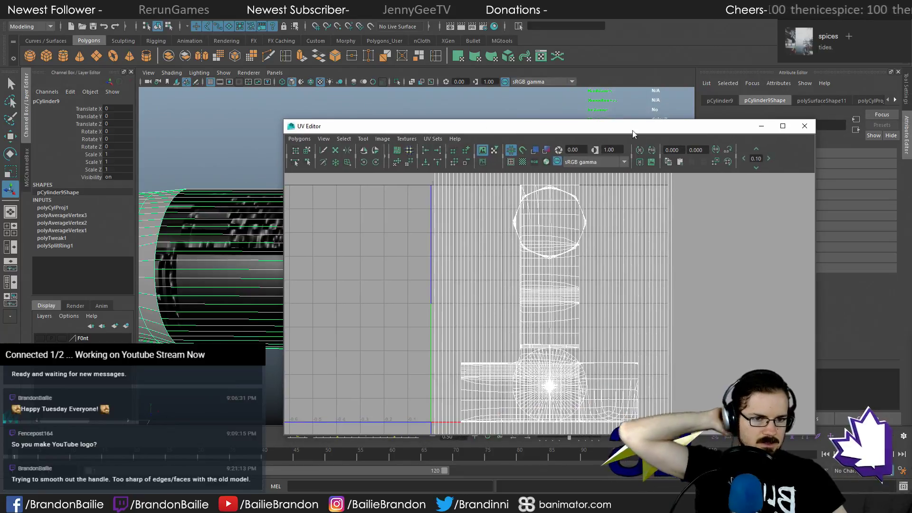
left_click(809, 131)
Put the cleaver mesh in face selection mode and look over the blade and handle in front and perspective views
right_click_drag(533, 228, 297, 238, "alt")
middle_click_drag(296, 239, 550, 183, "alt")
left_click_drag(550, 182, 472, 206, "alt")
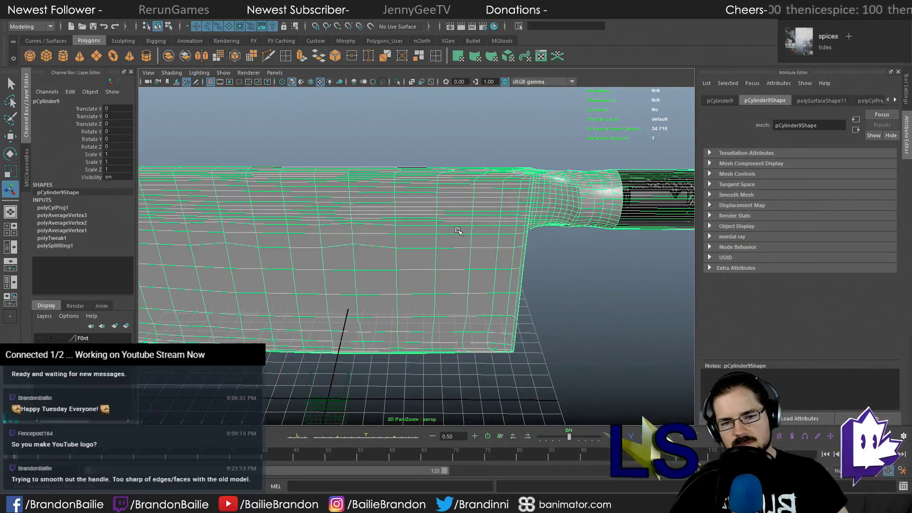
right_click_drag(399, 193, 400, 219)
key("space")
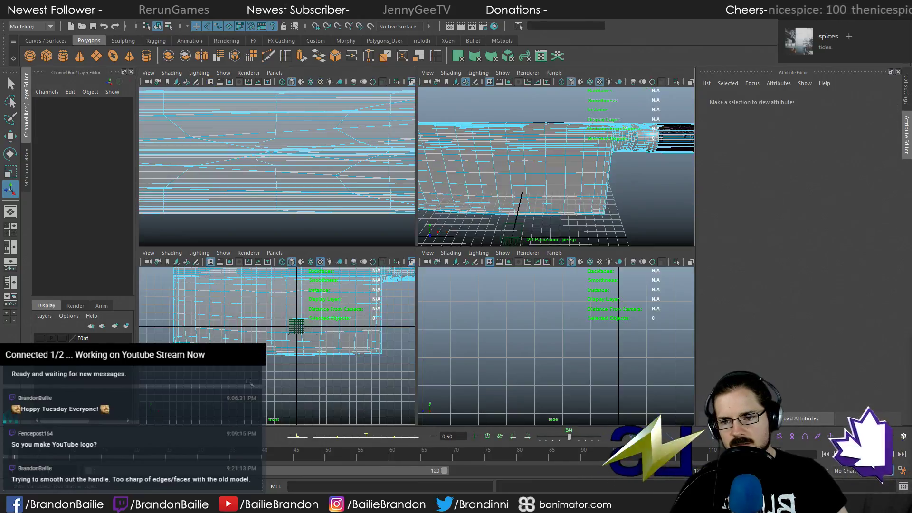
key("space")
right_click_drag(409, 324, 494, 251, "alt")
middle_click_drag(494, 250, 470, 328, "alt")
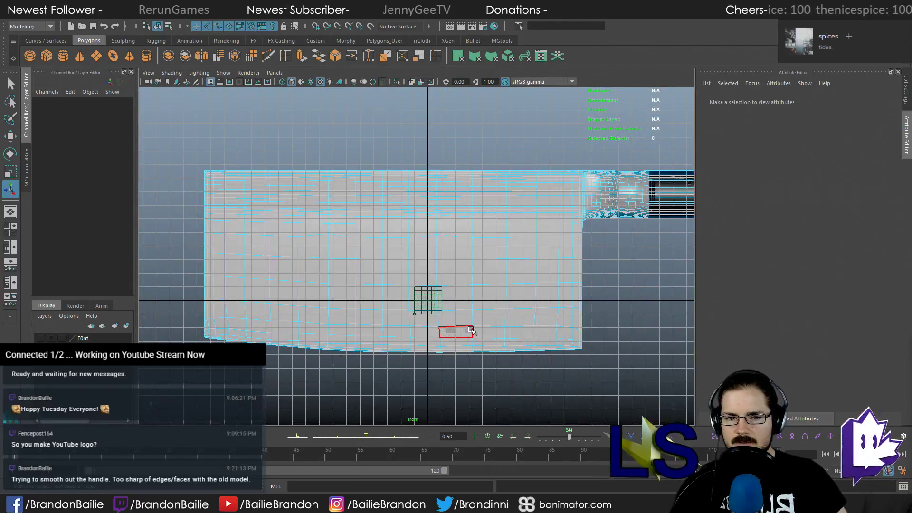
left_click_drag(534, 338, 506, 345)
left_click_drag(506, 225, 472, 237)
key("space")
key("space")
middle_click_drag(529, 173, 389, 304, "alt")
mouse_move(390, 305)
right_mouse_down("alt")
mouse_move(430, 320)
mouse_move(577, 332)
mouse_move(512, 334)
mouse_move(550, 336)
mouse_move(378, 301)
right_mouse_up("alt")
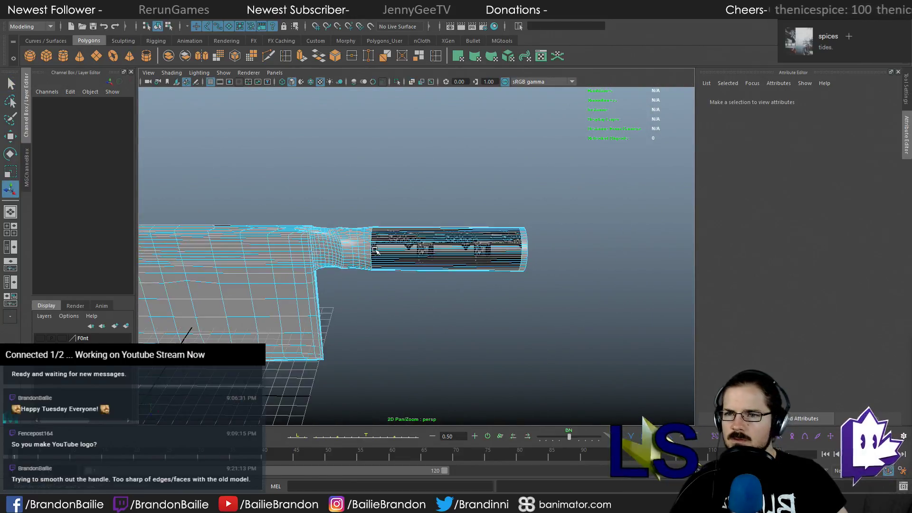
Import the file "32bit Studios Lighting Scenes - Maya VRay.ma" from the TwitchThings folder into the cleaver scene
left_click(10, 20)
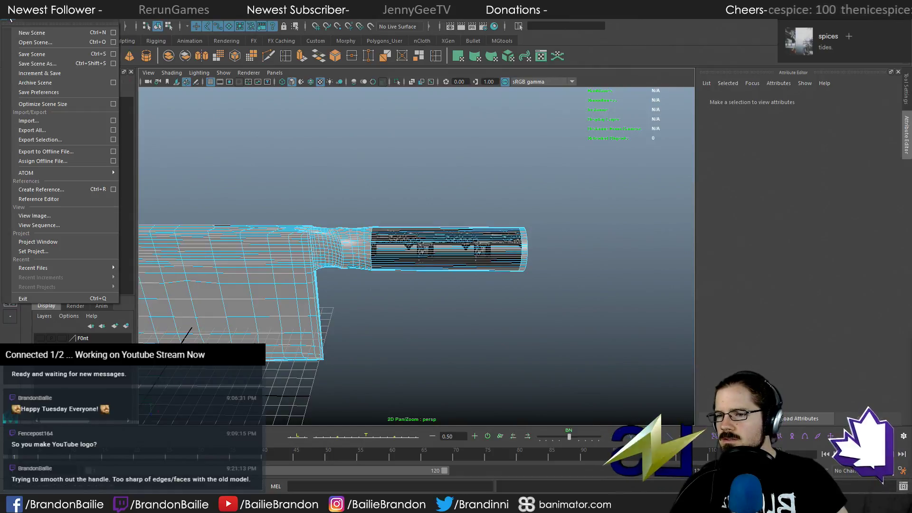
left_click(29, 127)
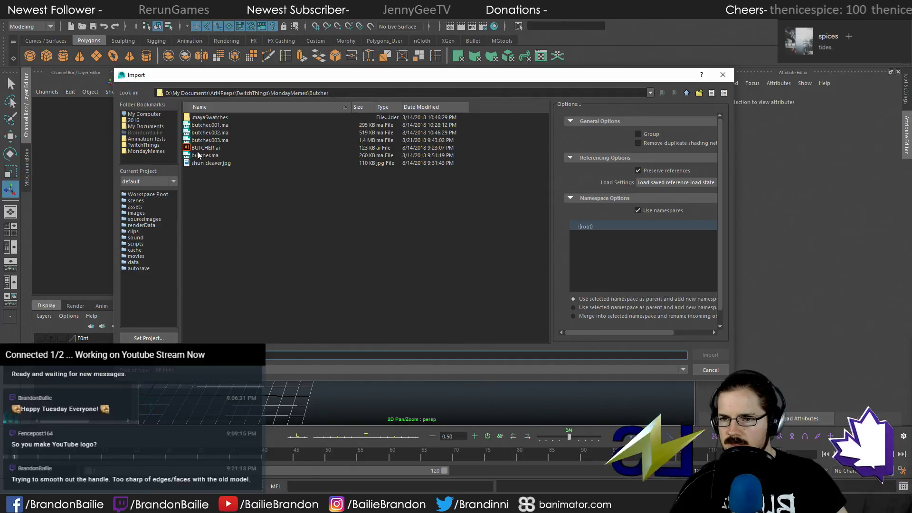
left_click(689, 91)
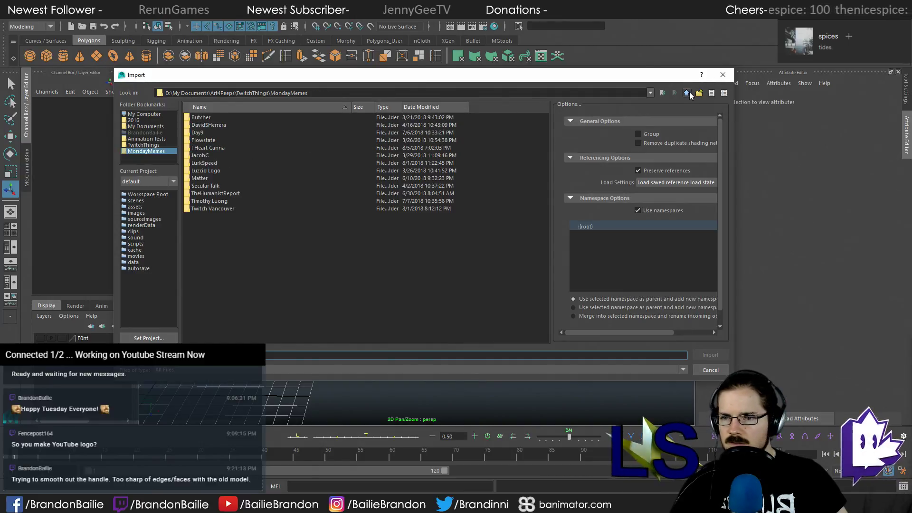
left_click(689, 92)
double_click(221, 117)
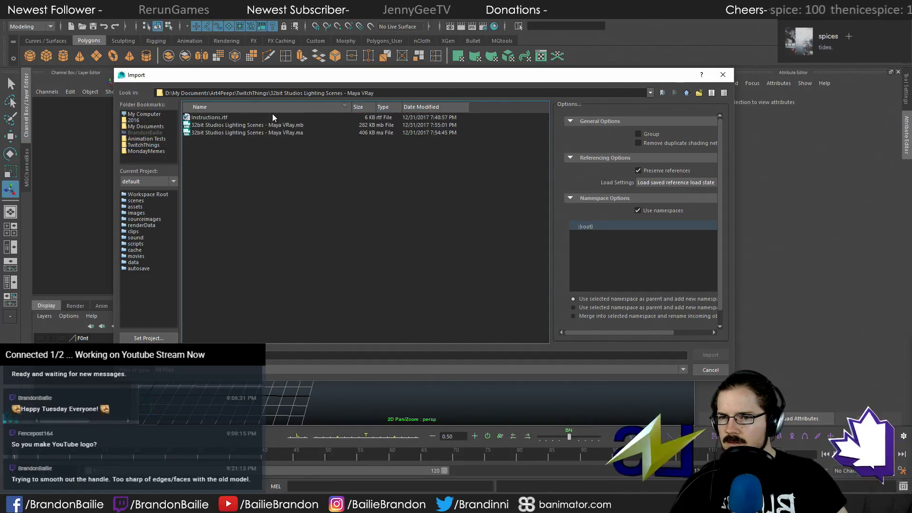
left_click(273, 118)
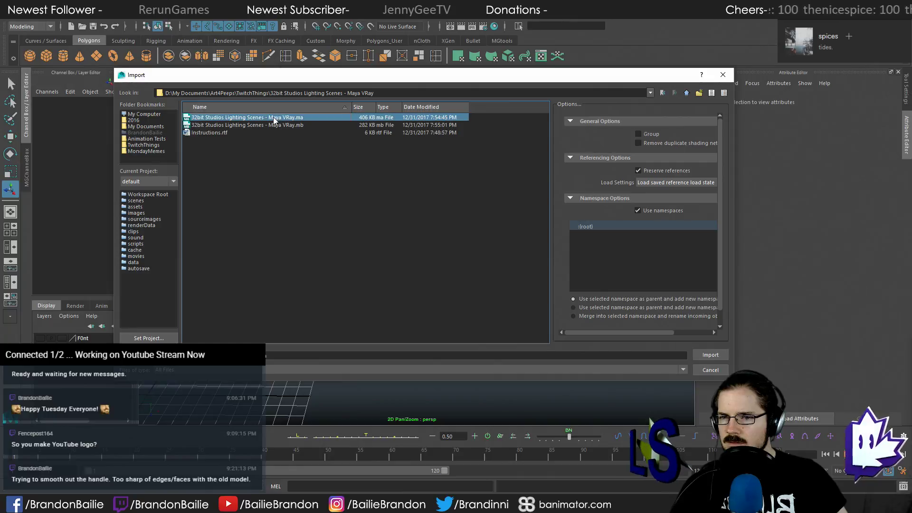
left_click(705, 357)
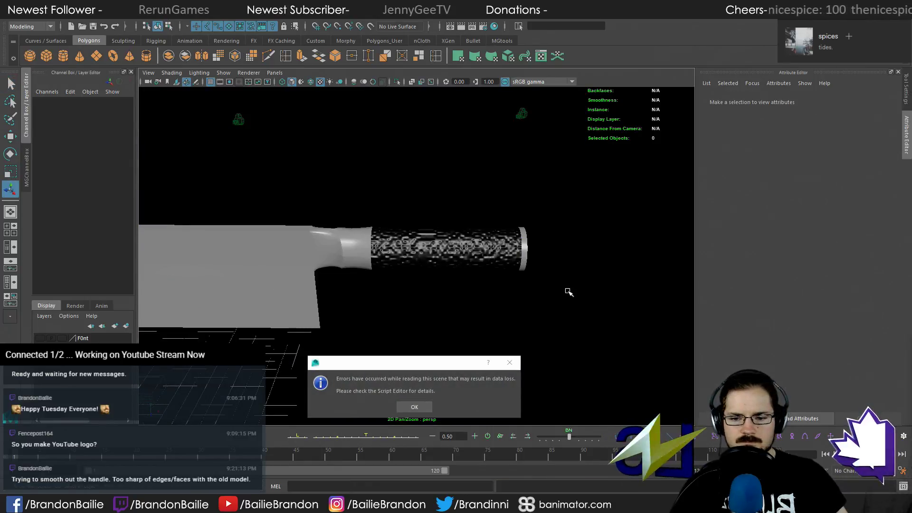
left_click(414, 407)
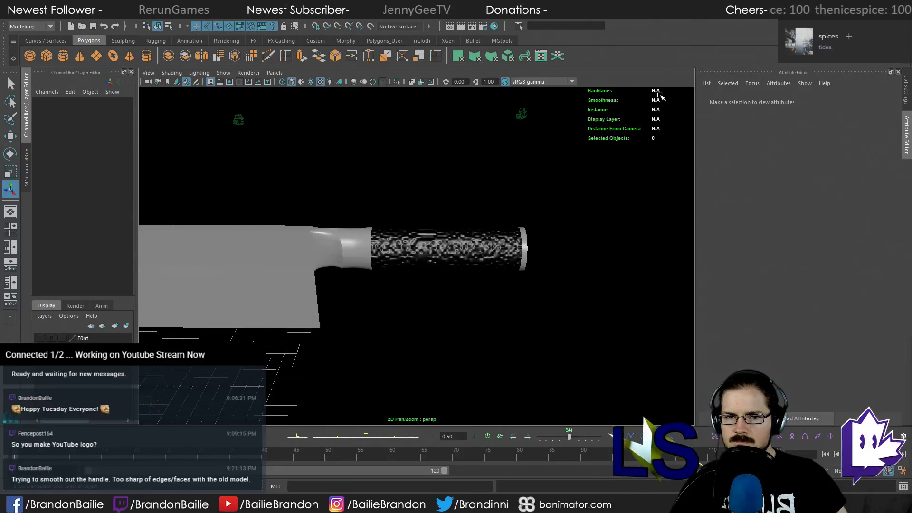
In the Outliner, hide the lightRig_blueOverhead group and unhide the lightRig_softBeauty group
left_click(142, 17)
left_click(165, 100)
scroll(719, 156, "down", 3)
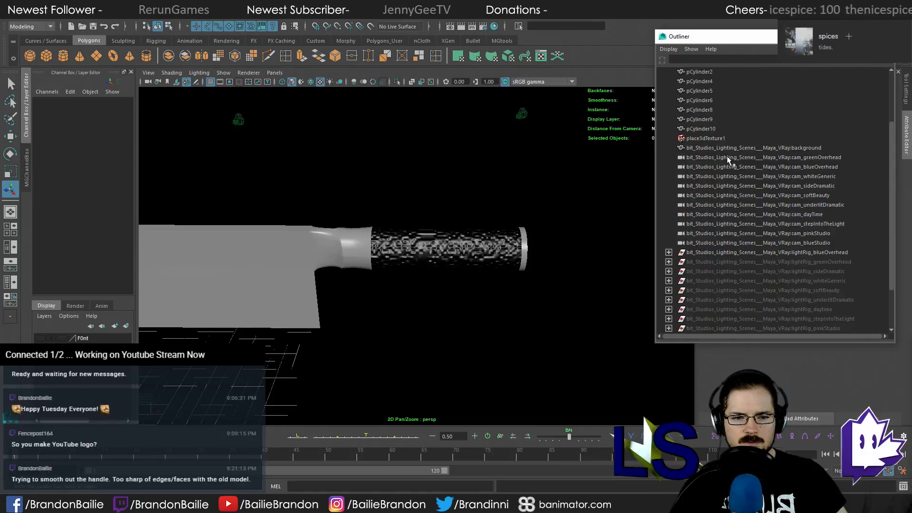
left_click(756, 252)
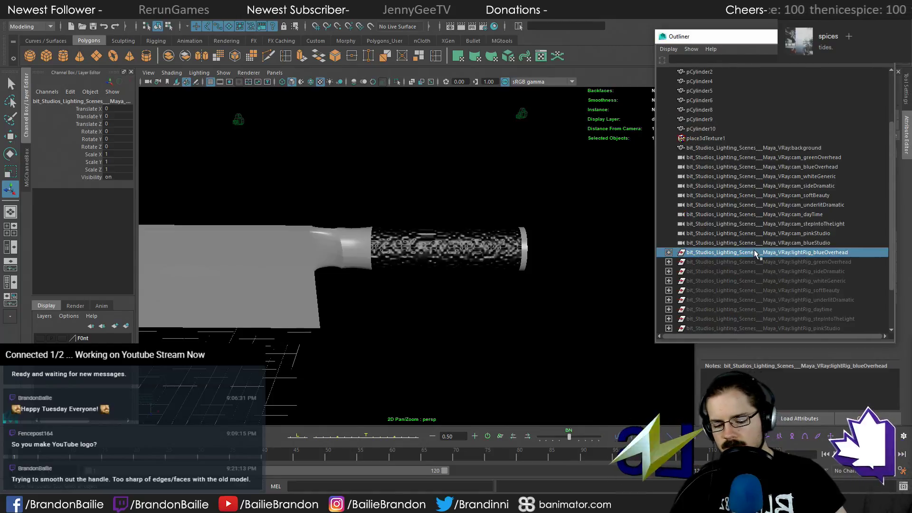
left_click(754, 249, "ctrl")
scroll(756, 228, "down", 2)
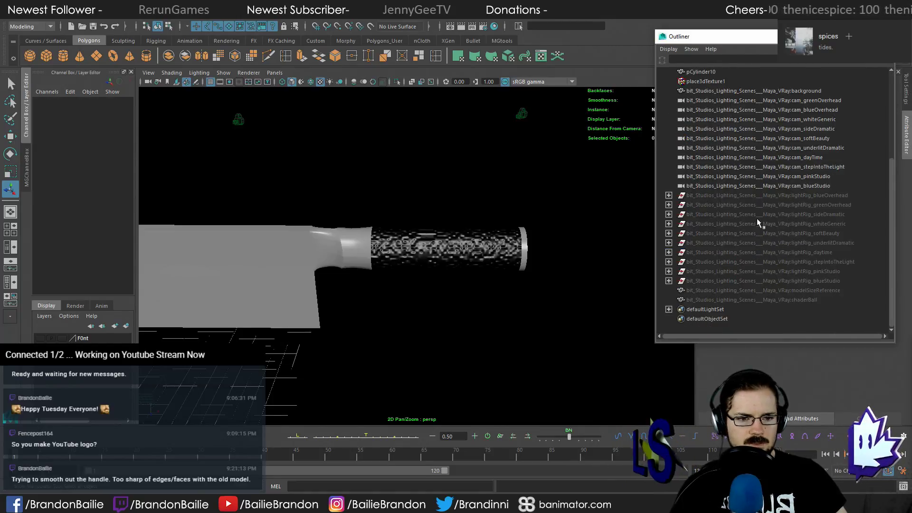
left_click(777, 235)
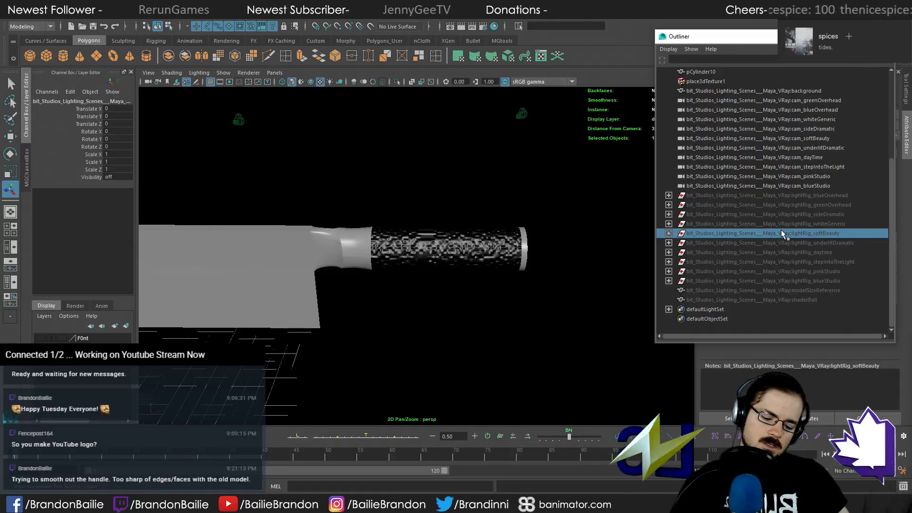
key("shift+h")
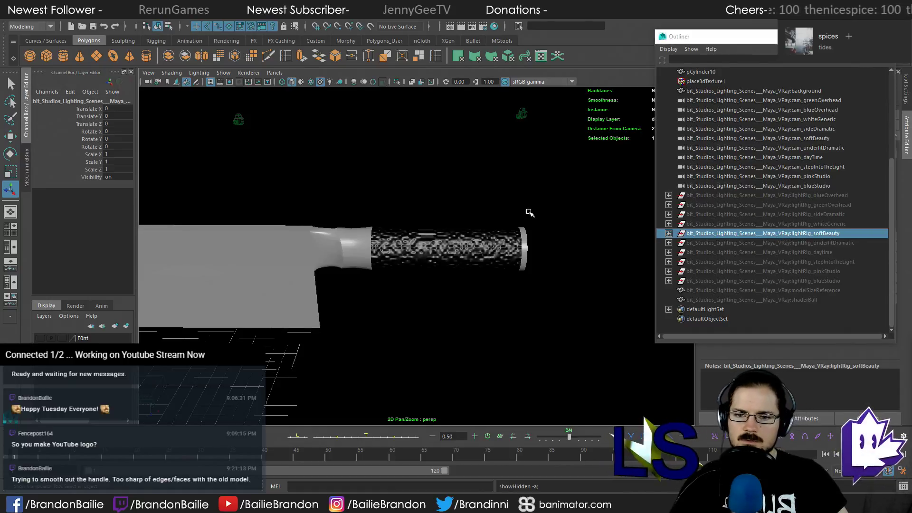
Select the cleaver mesh and move it along X to about -2.01
left_click(394, 245)
key("w")
right_click_drag(530, 282, 382, 288, "alt")
middle_click_drag(382, 289, 456, 268, "alt")
left_click_drag(405, 311, 389, 310)
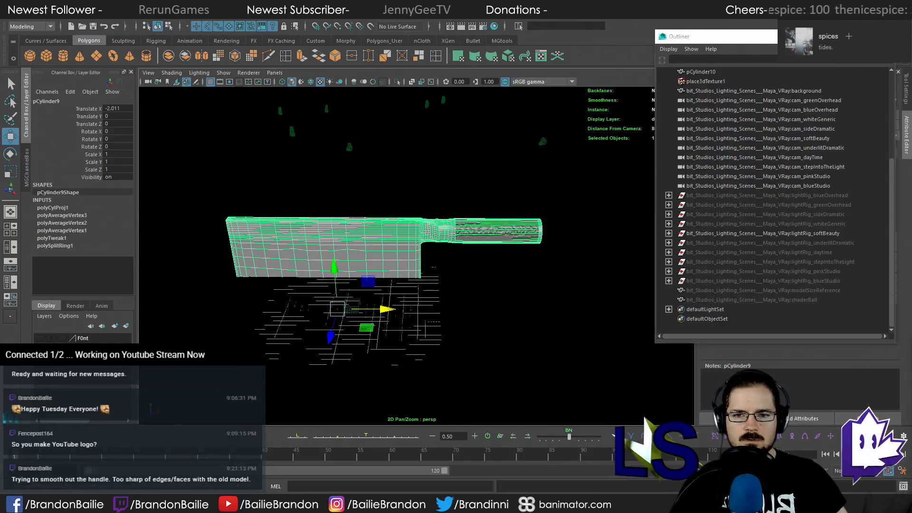
Show the cleaver's attributes and look through the imported cam_softBeauty camera
key("ctrl+a")
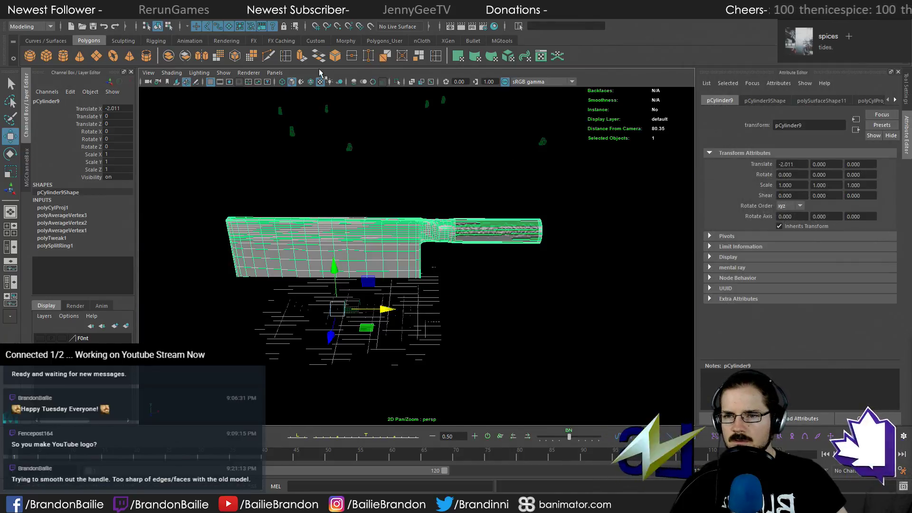
left_click(275, 72)
mouse_move(334, 83)
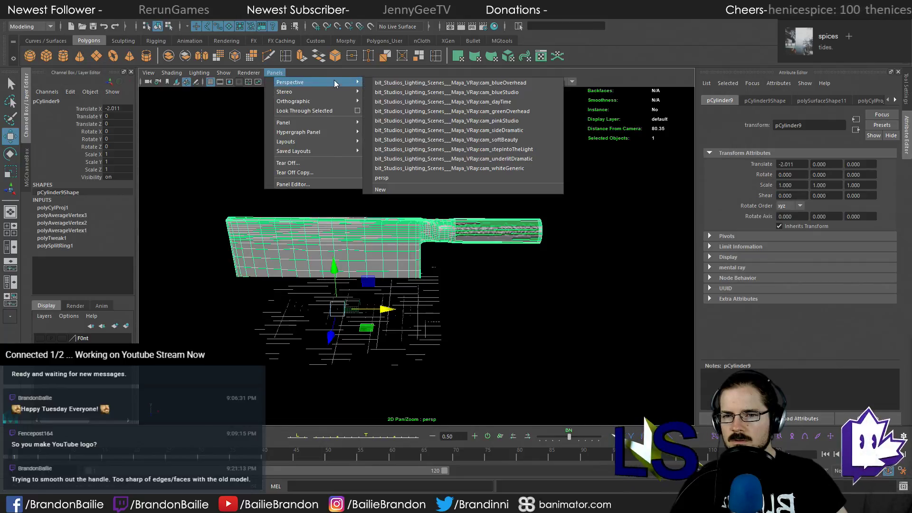
left_click(485, 140)
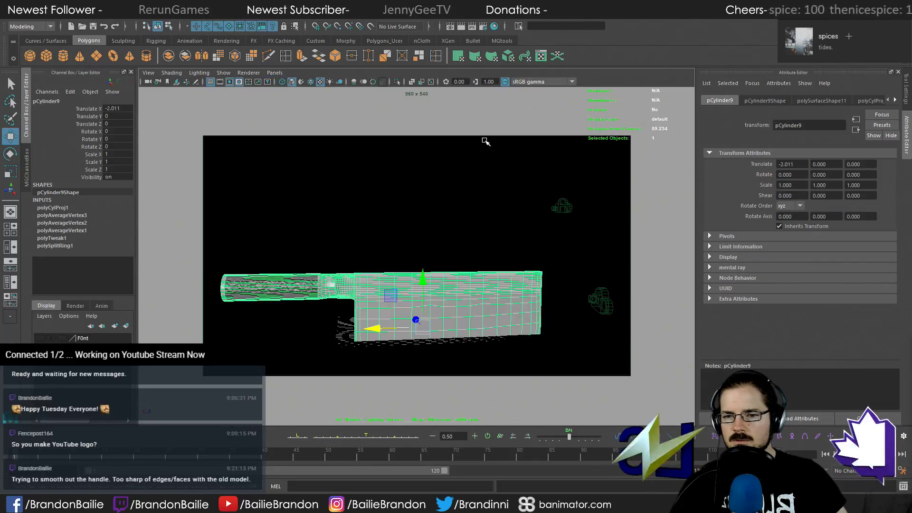
Move the cleaver to about X -4.57, Y 4.37, Z -5.56 so it fits inside the camera frame
middle_click_drag(414, 317, 439, 325)
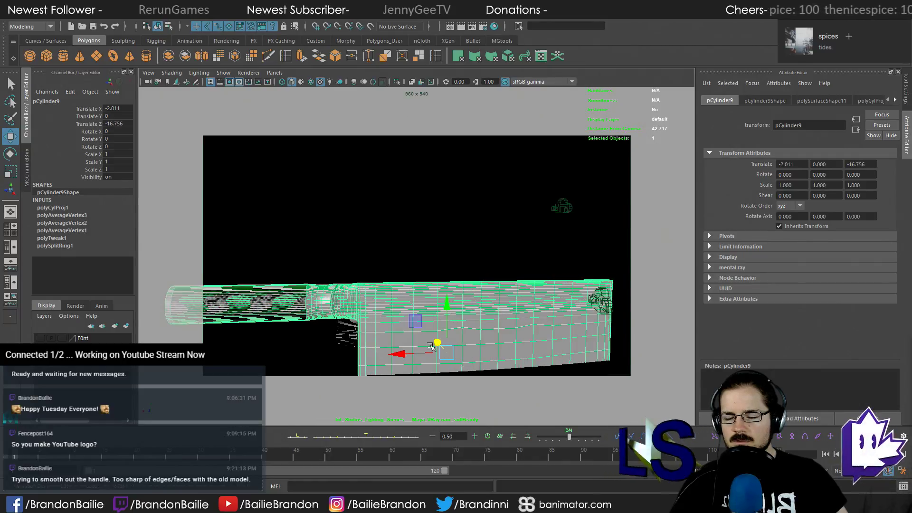
left_click_drag(451, 309, 455, 273)
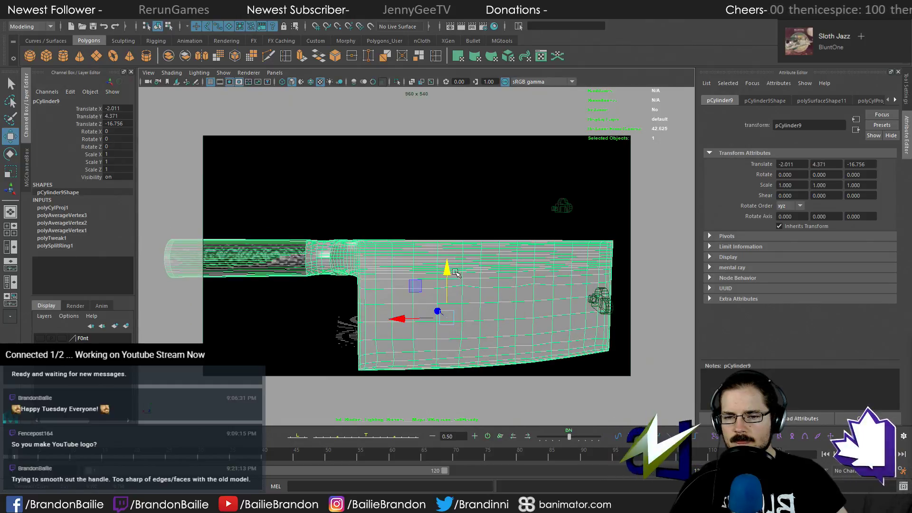
left_click_drag(398, 319, 436, 299)
key("q")
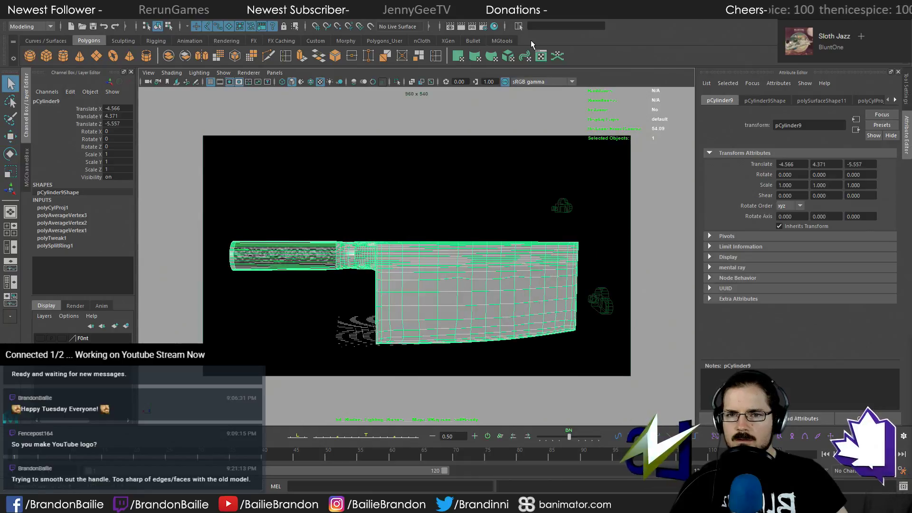
Set the renderer to V-Ray in the render settings and load the 32bitStudio preset
left_click(483, 26)
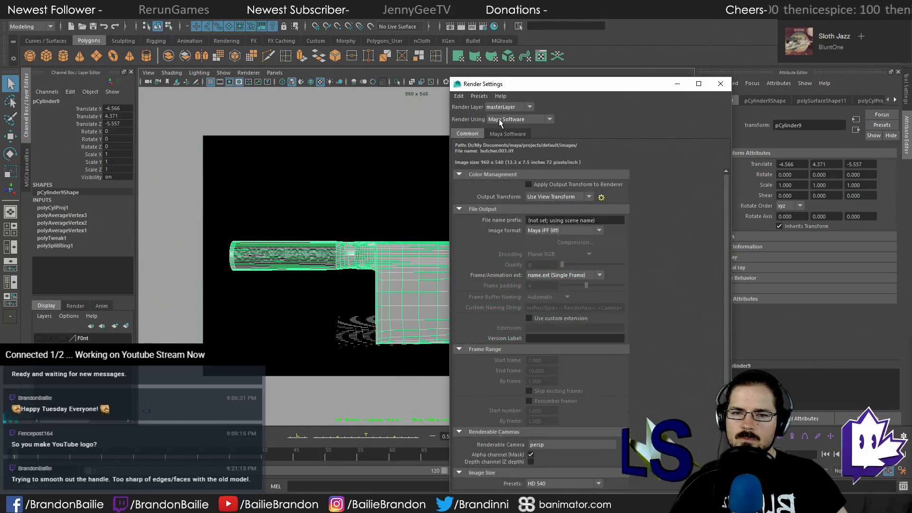
left_click(503, 118)
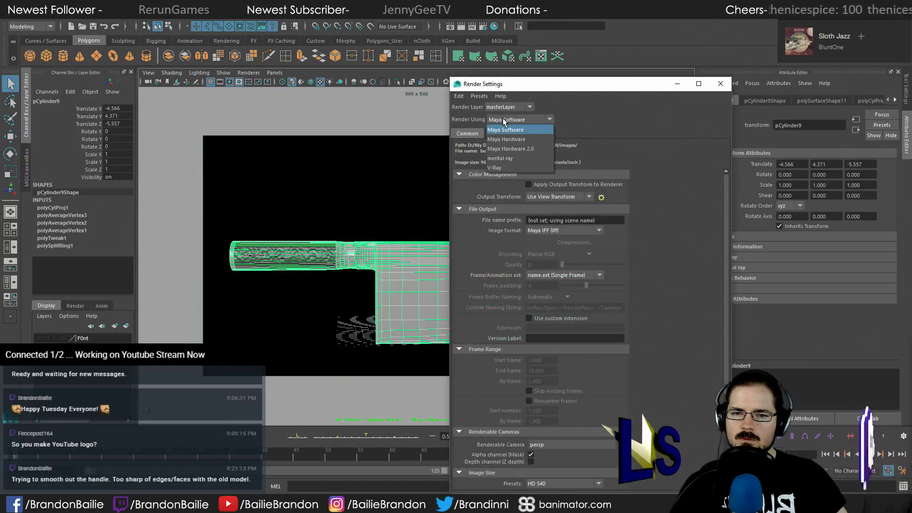
left_click(506, 167)
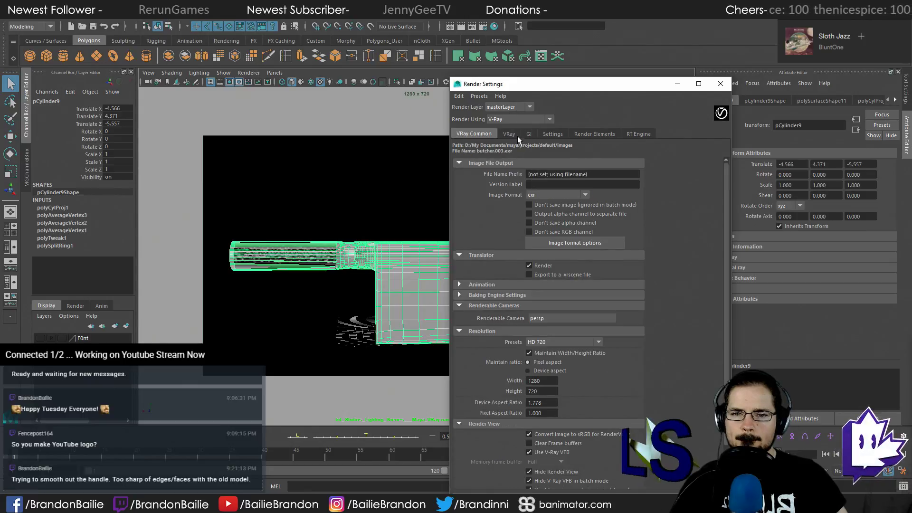
left_click(479, 95)
mouse_move(496, 114)
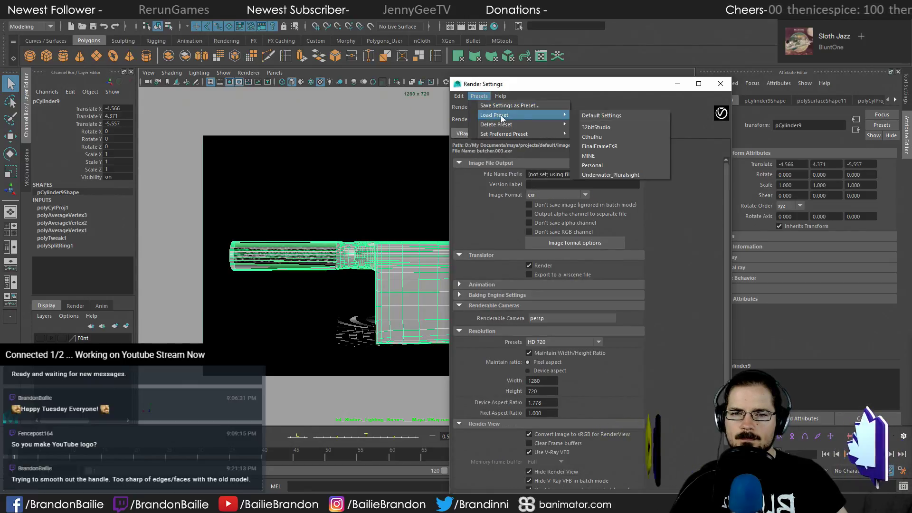
left_click(595, 127)
Set cam_softBeauty as the renderable camera and the resolution preset to HD 720, and close the render settings
scroll(682, 211, "down", 1)
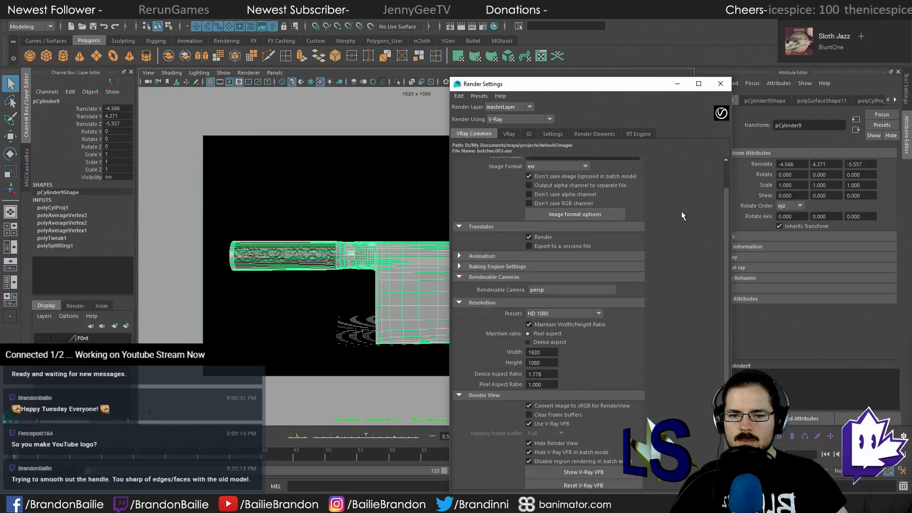
left_click(569, 289)
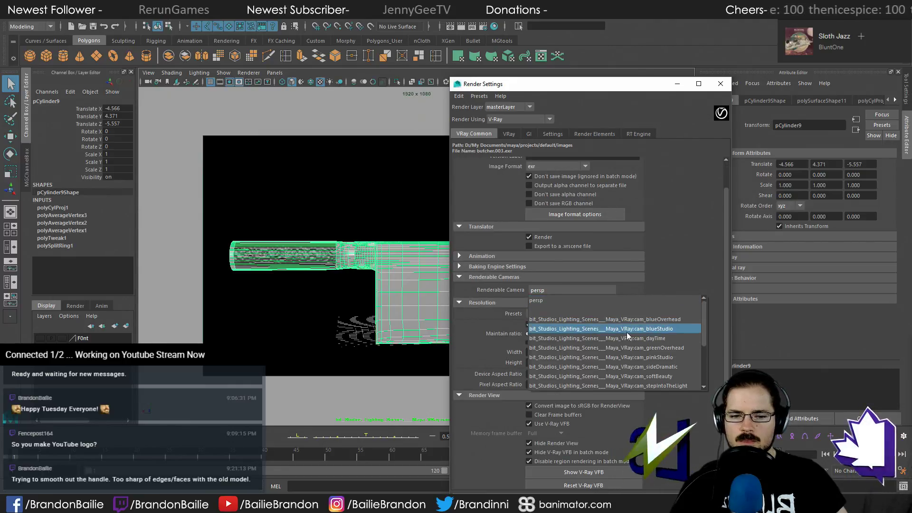
left_click(618, 377)
scroll(674, 284, "up", 1)
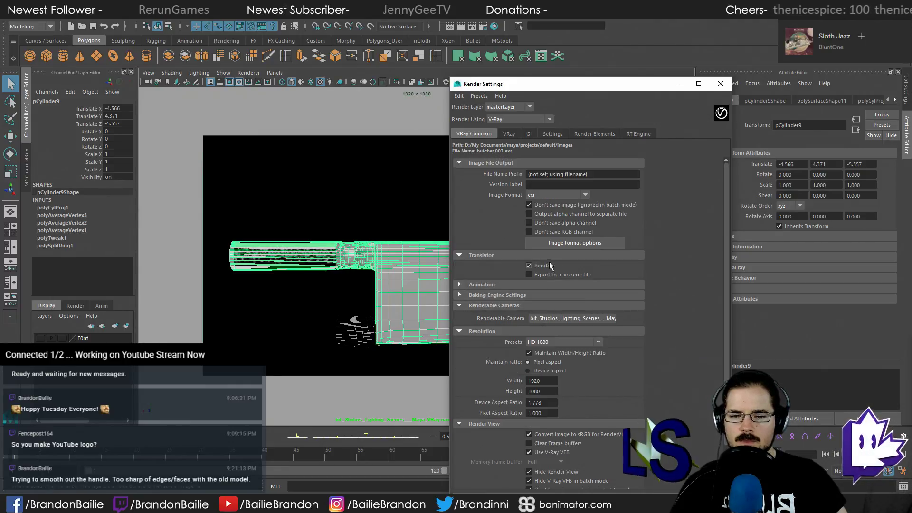
left_click(574, 342)
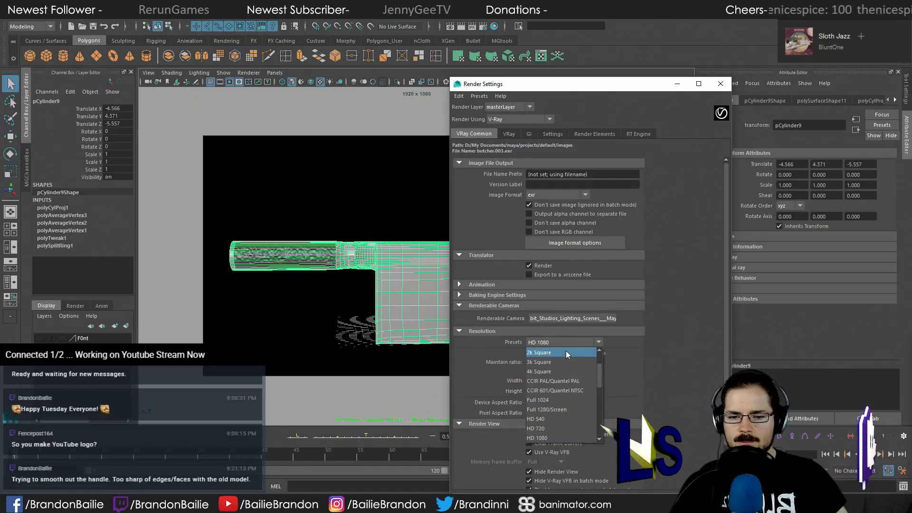
left_click(548, 427)
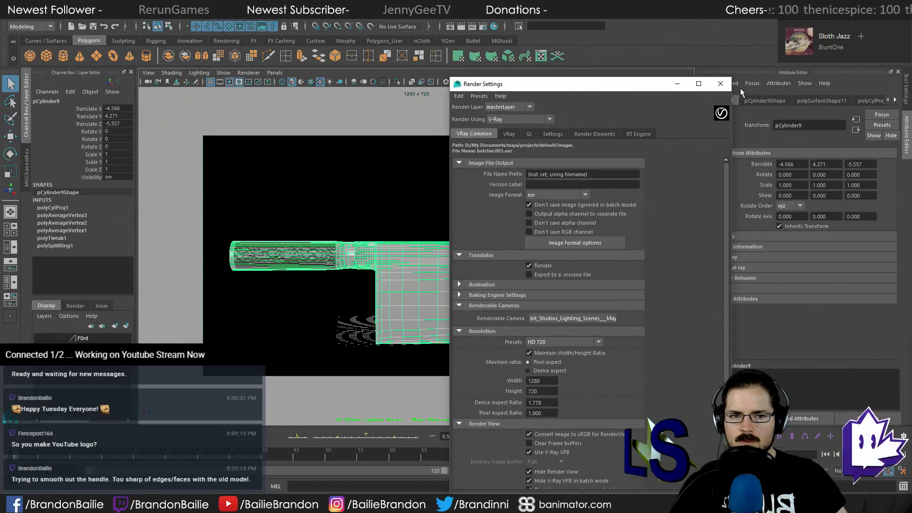
left_click(721, 84)
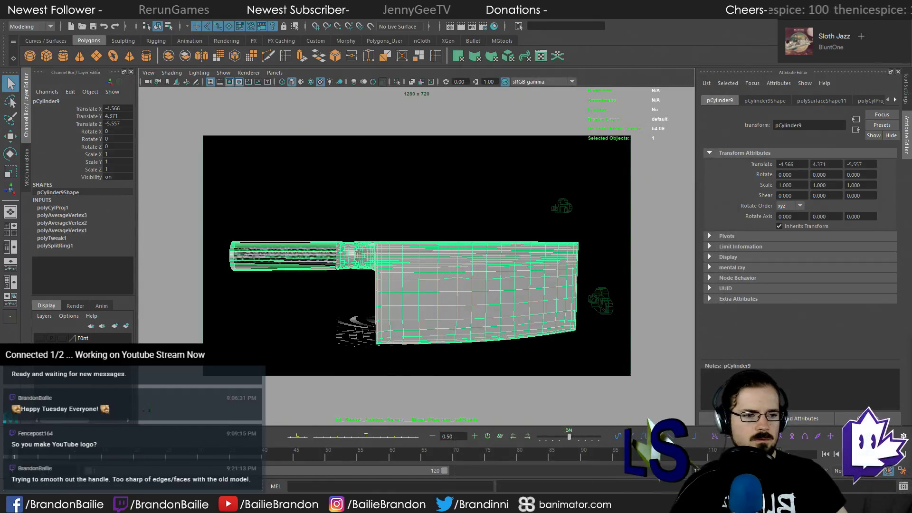
Save the scene as the incremental file butcher.004.ma and render the cleaver with V-Ray
key("ctrl+s")
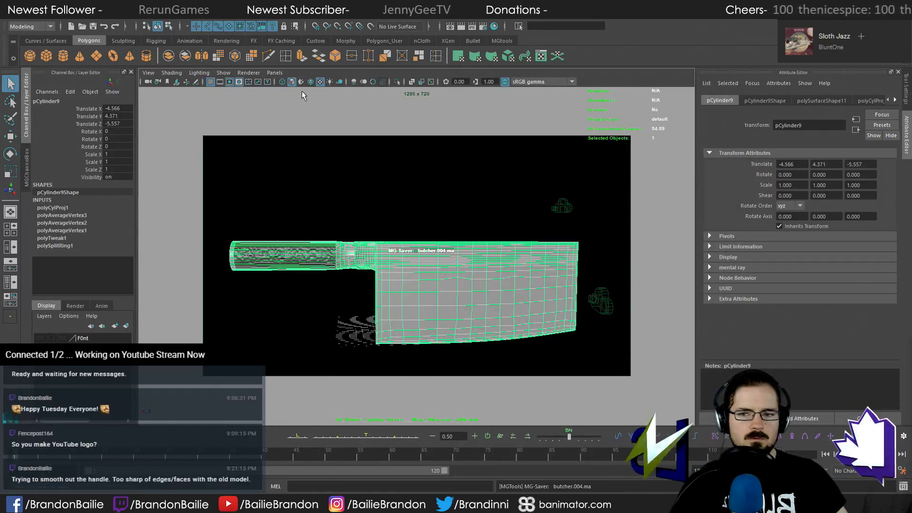
left_click(460, 28)
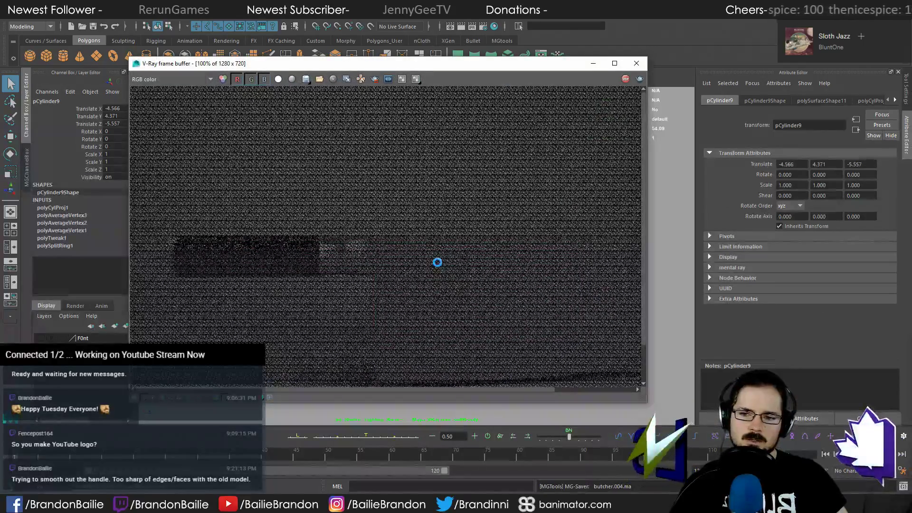
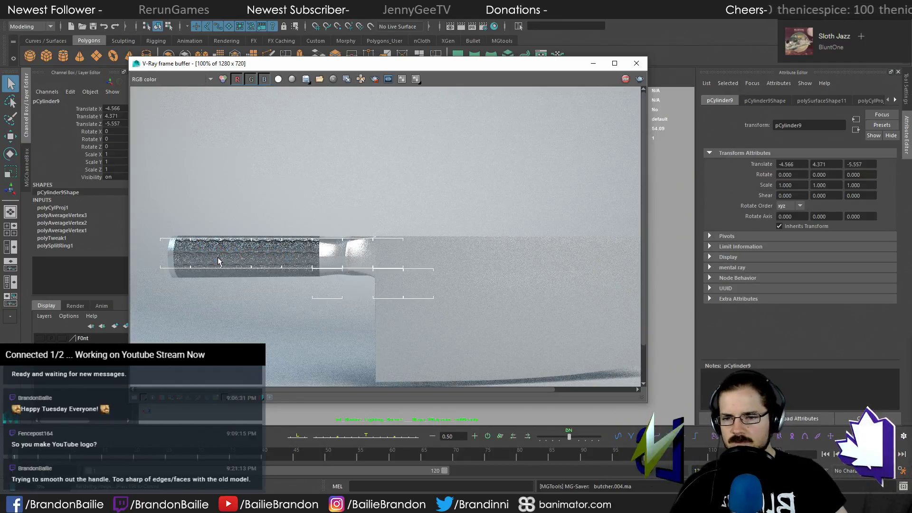
Render only a region around the handle's blade-side end and collar to check the bump texture, and close the frame buffer
left_click(375, 79)
left_click_drag(259, 231, 359, 287)
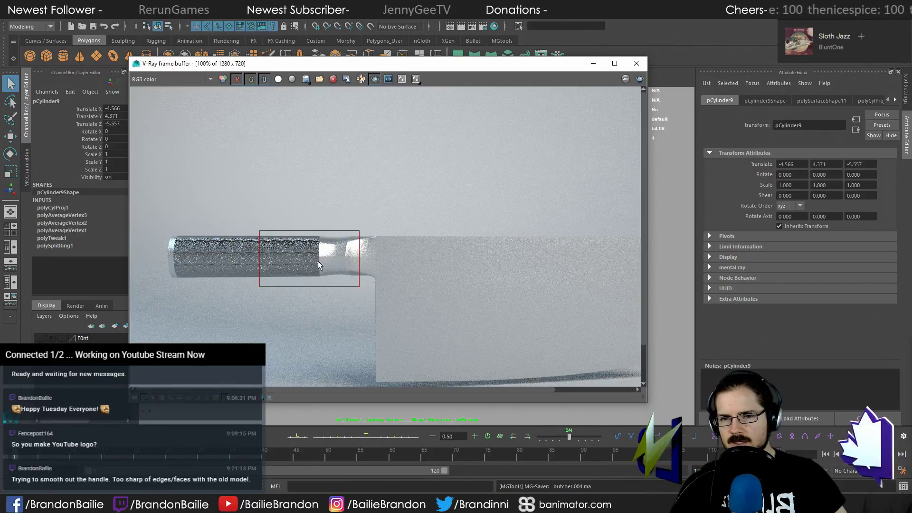
left_click(639, 79)
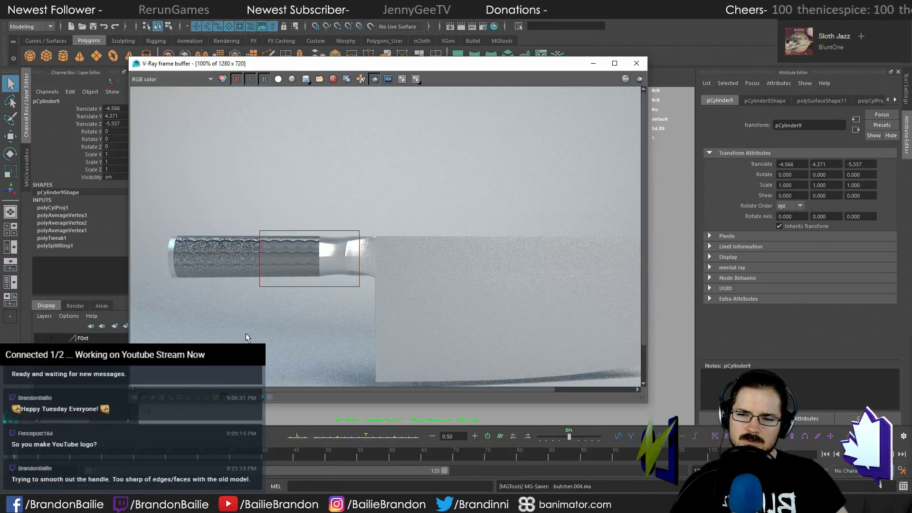
left_click(637, 63)
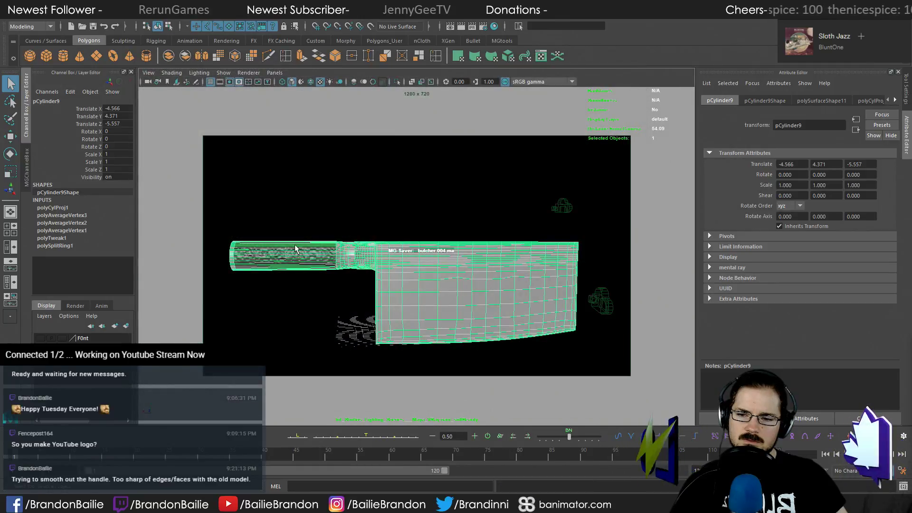
Select the studio background mesh in the front view and add it to a new display layer
key("space")
key("space")
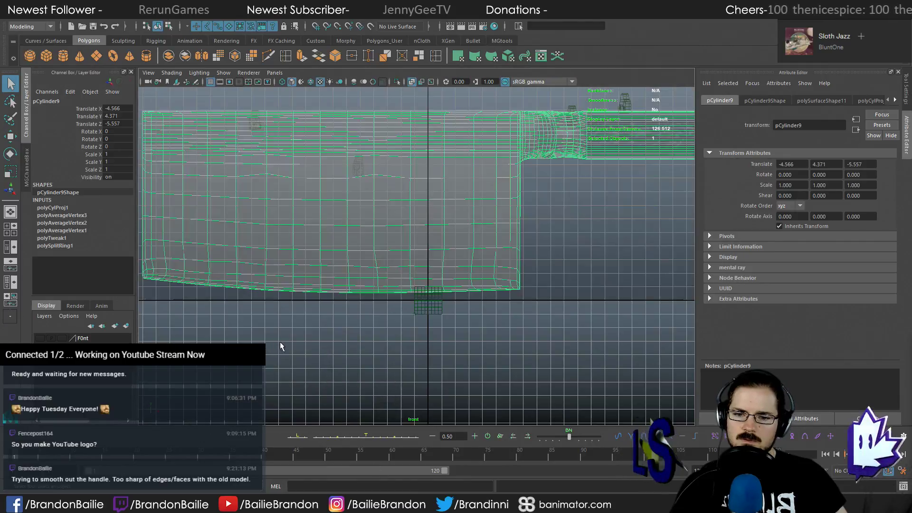
right_click_drag(308, 238, 307, 215)
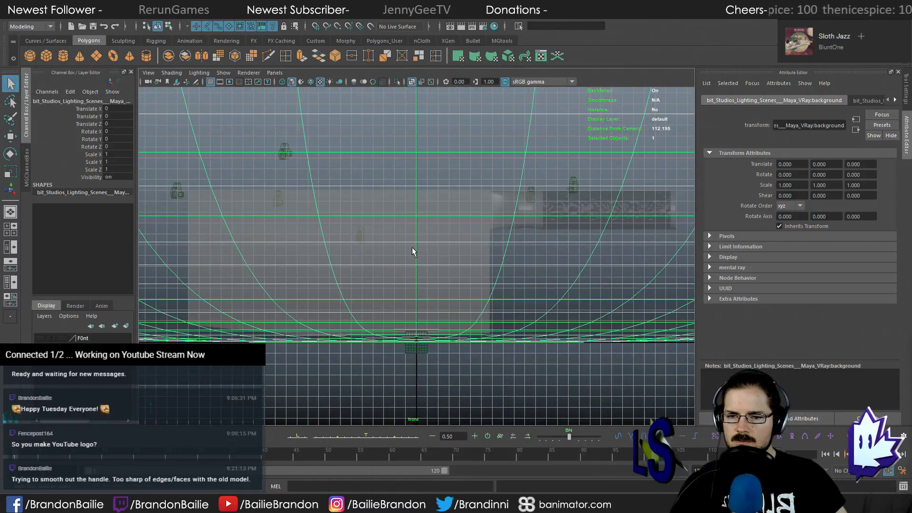
left_click(126, 326)
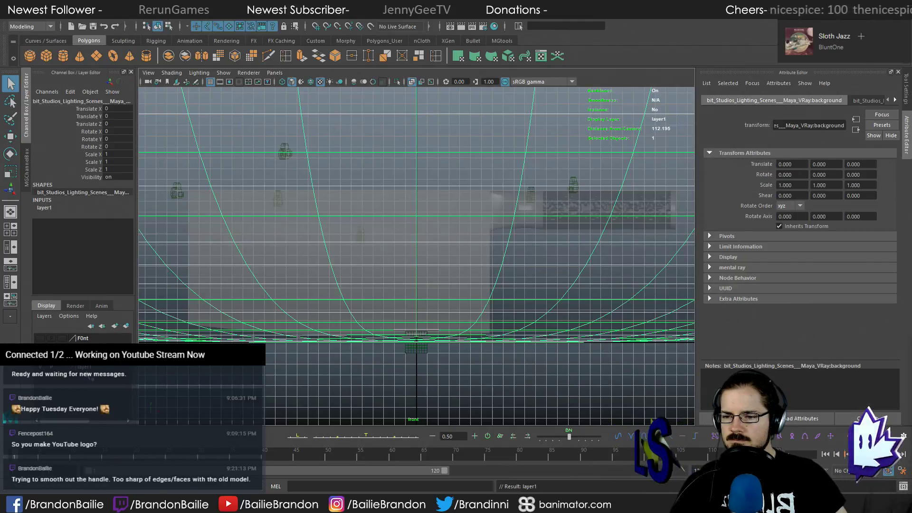
Rename the new display layer StudioBG and hide it
double_click(86, 367)
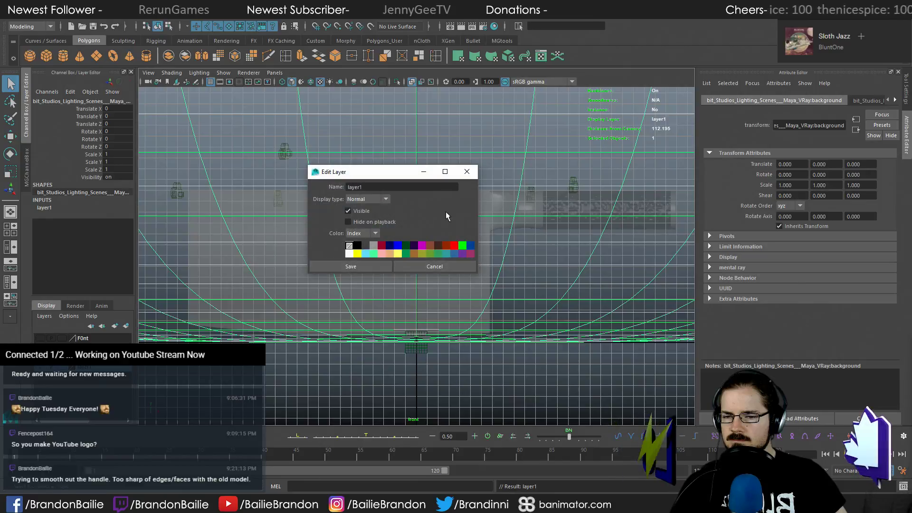
double_click(382, 187)
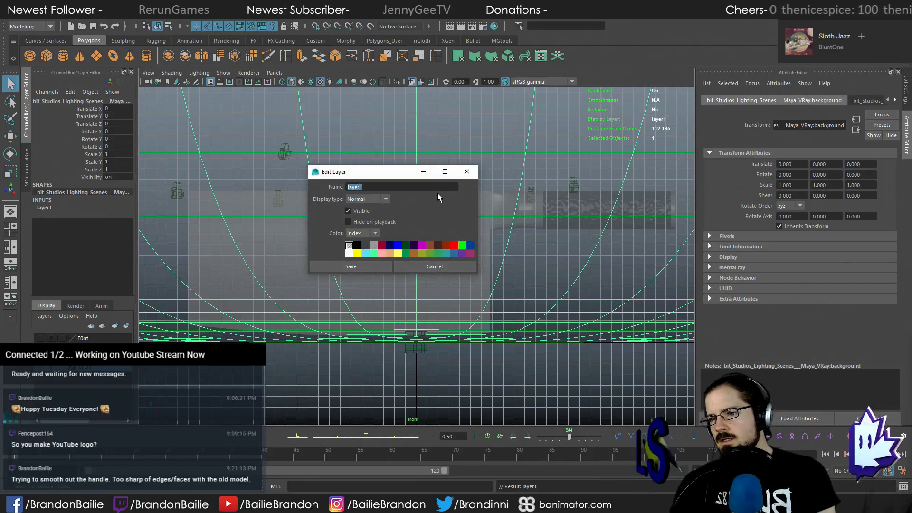
type("StudioBZG")
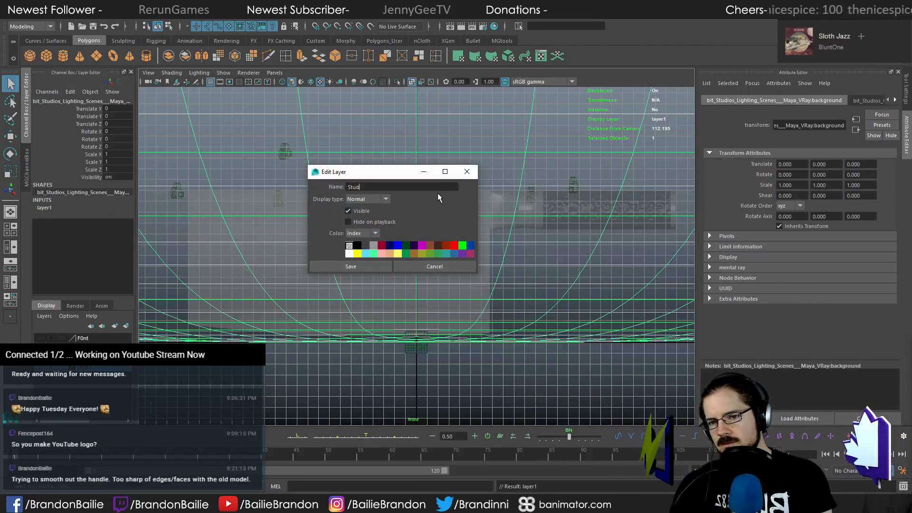
key("BackSpace")
key("BackSpace")
type("G")
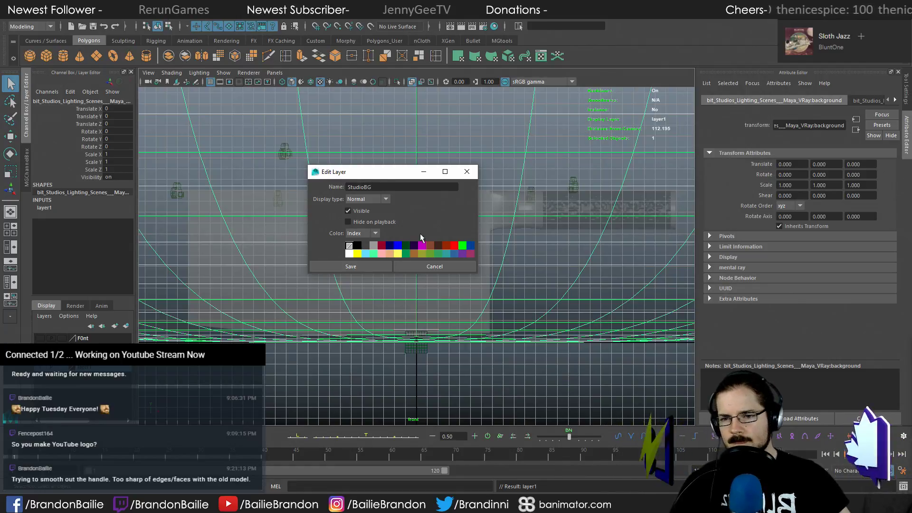
left_click(381, 266)
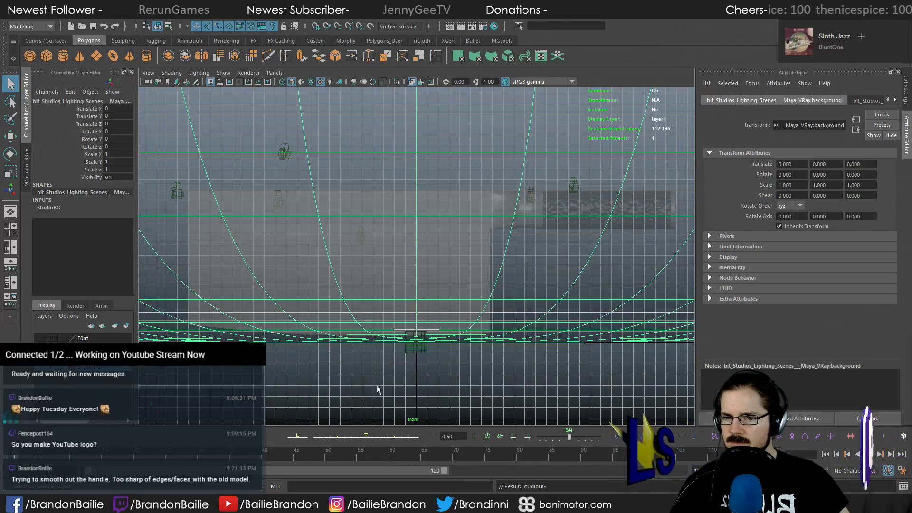
left_click(377, 390)
Select the cleaver mesh and apply an automatic UV projection to it
left_click(426, 296)
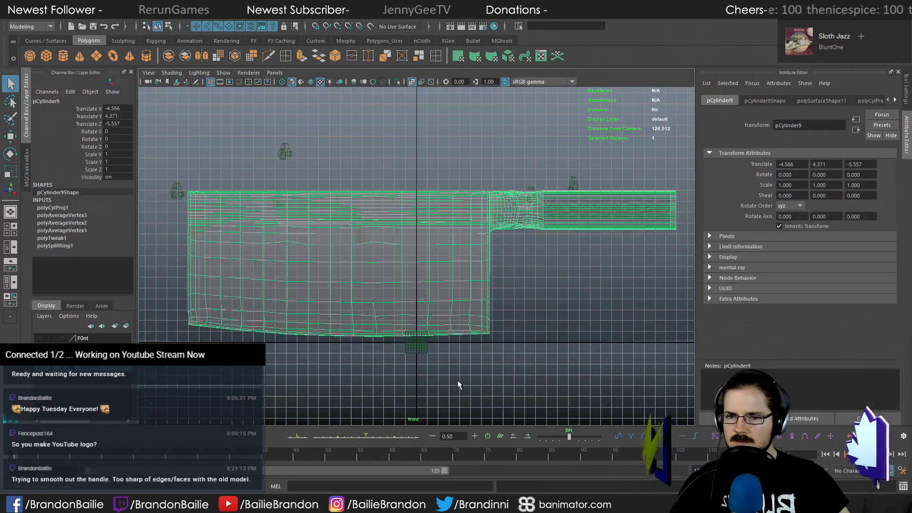
right_click_drag(342, 222, 363, 190, "alt")
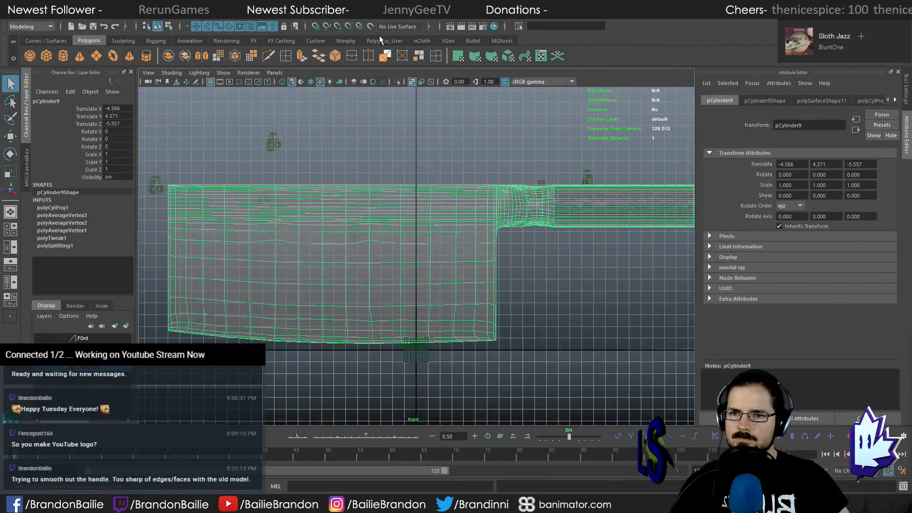
right_click_drag(443, 141, 435, 146, "alt")
middle_click_drag(419, 149, 407, 165, "alt")
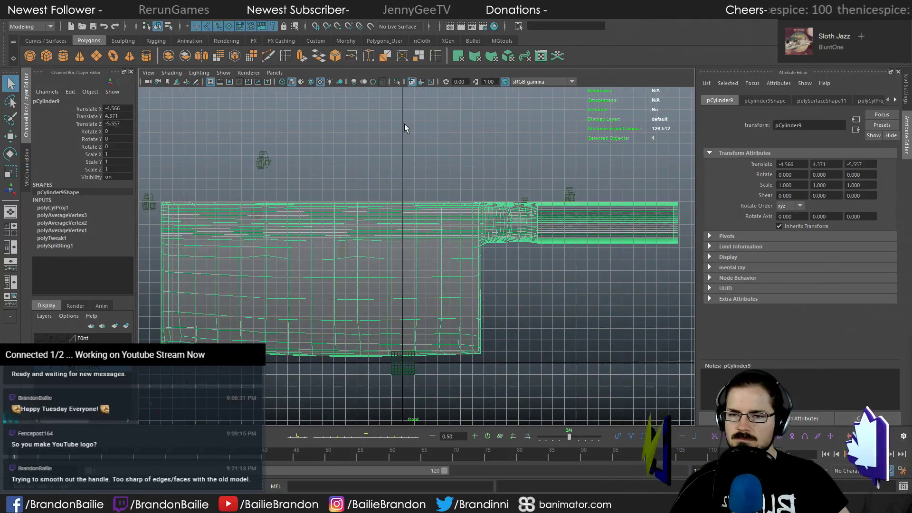
left_click(372, 22)
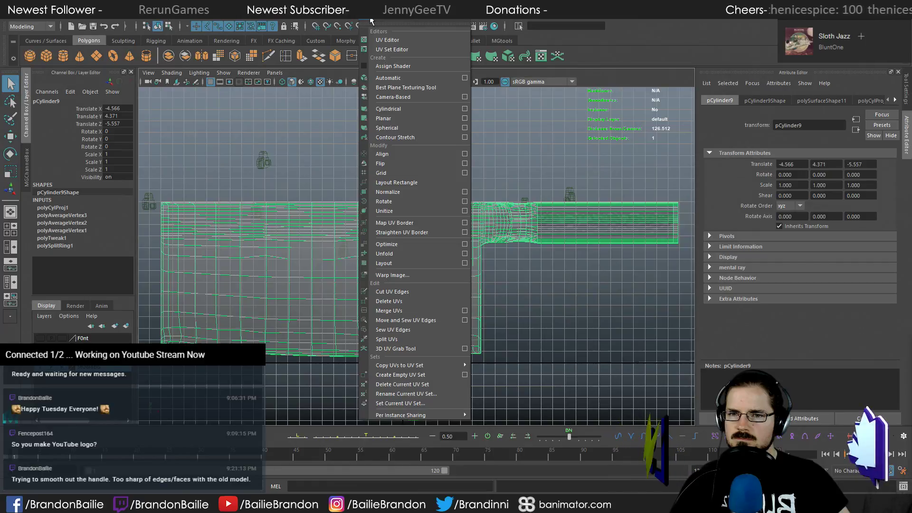
left_click(388, 78)
right_click_drag(413, 219, 435, 211)
Render the handle region through the soft beauty camera to check the bump with the new UVs, and close the frame buffer
key("space")
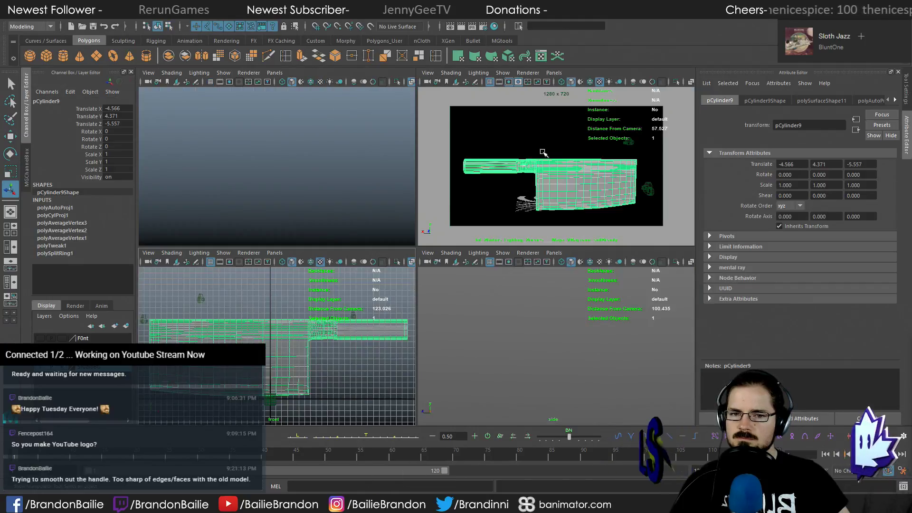
key("space")
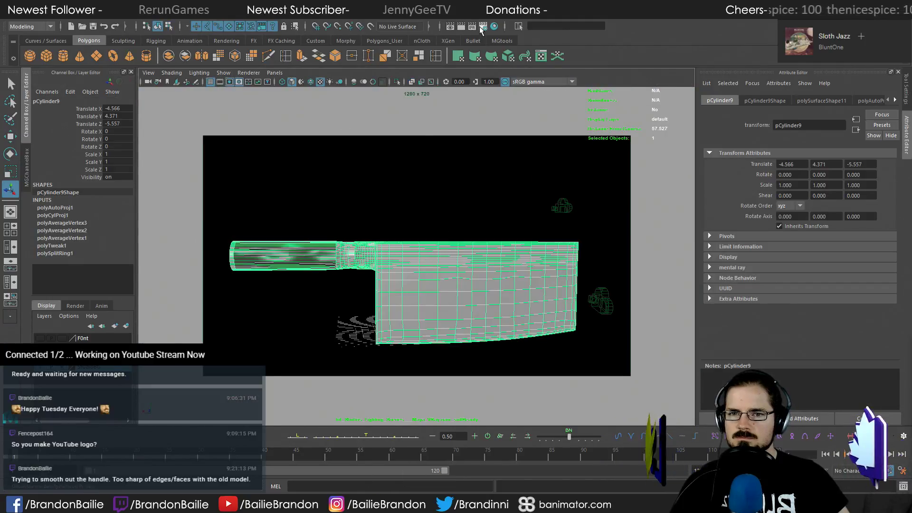
left_click(450, 29)
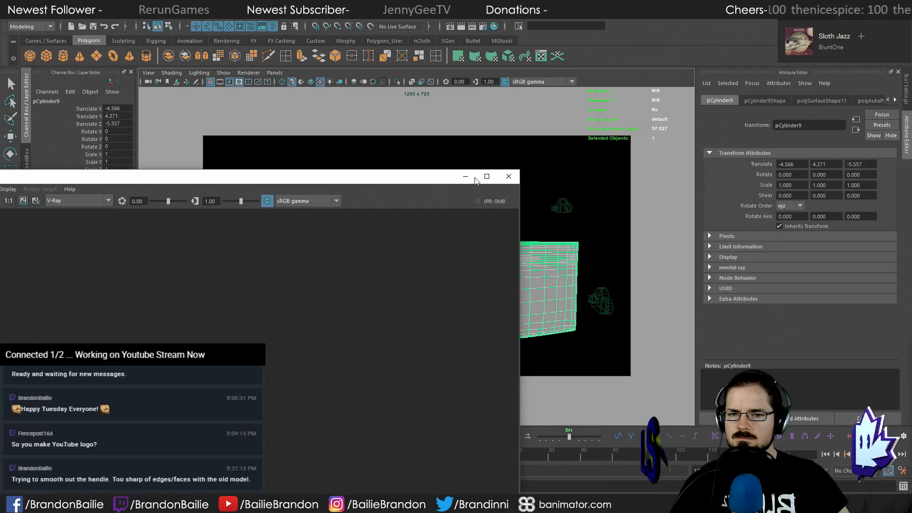
left_click(509, 176)
left_click(462, 27)
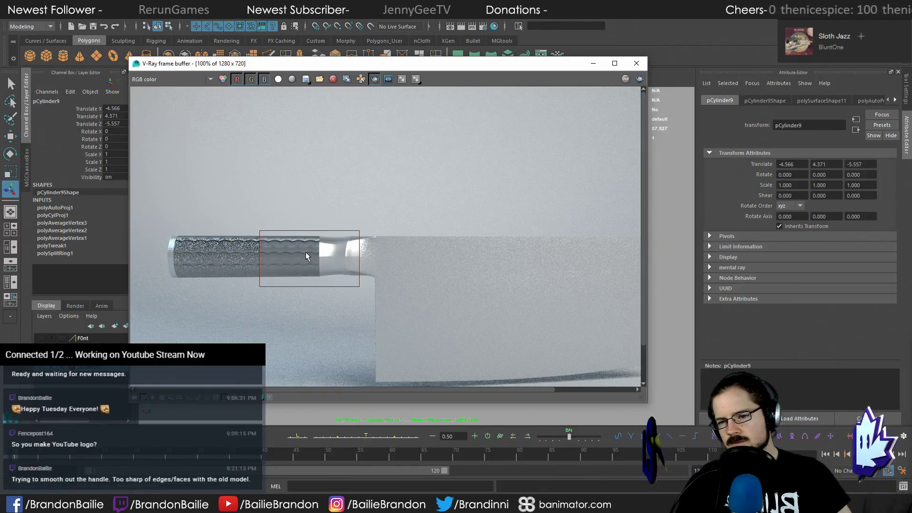
left_click(637, 63)
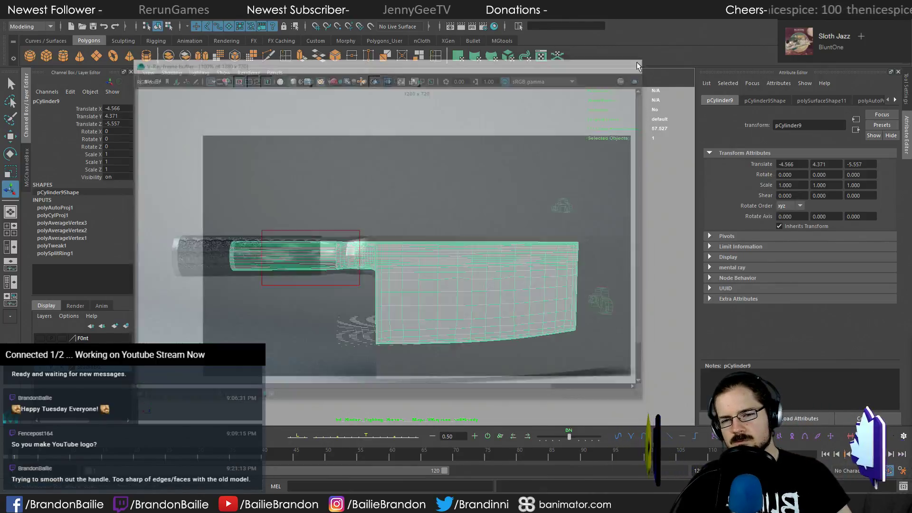
Set the handle material's wood1 bump texture to vein spread 1.171, grain spacing 0.032 and age 3.252, and view its 3D placement attributes
left_click(307, 302)
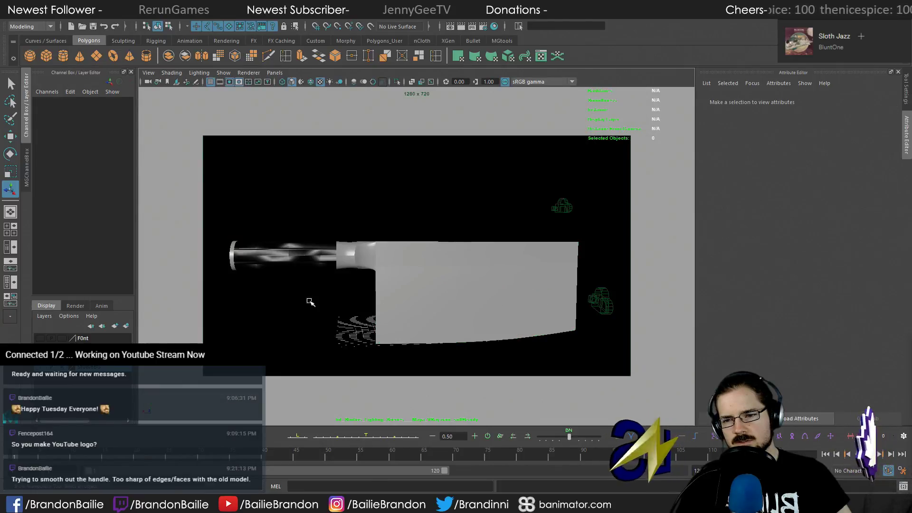
left_click(305, 255)
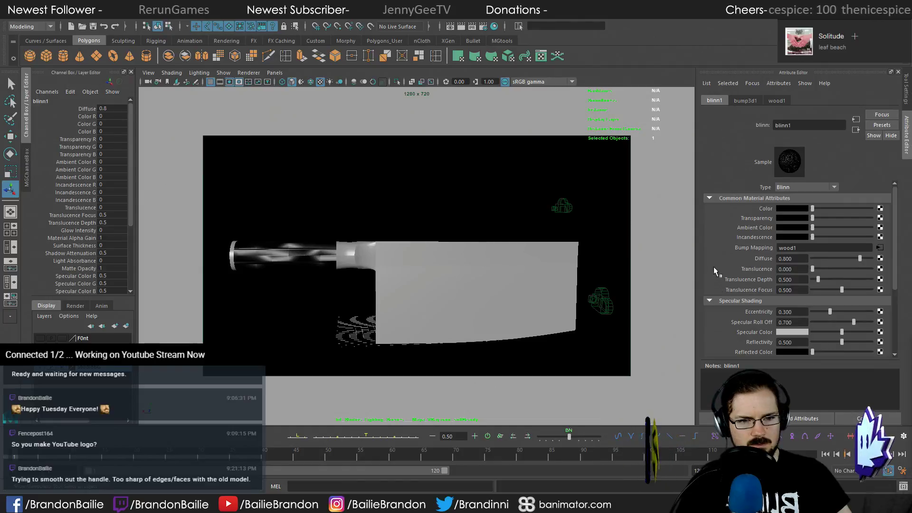
left_click(880, 248)
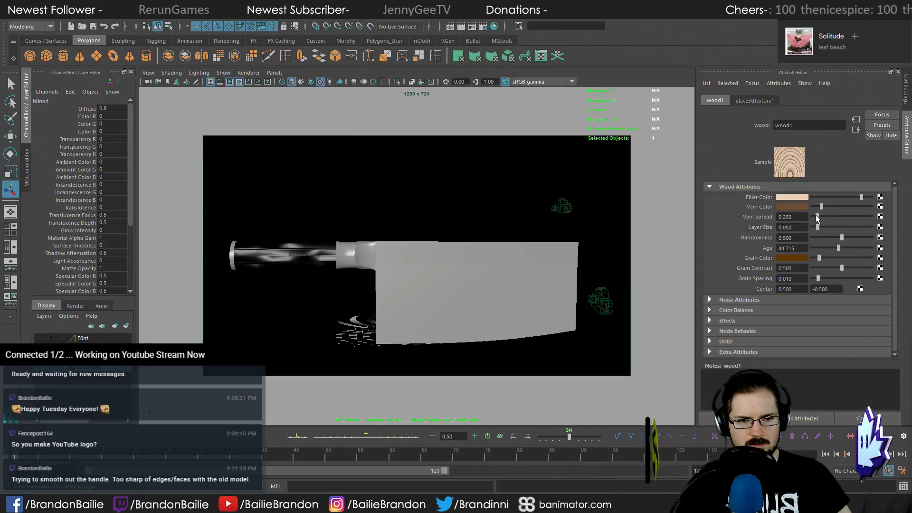
left_click_drag(817, 216, 835, 222)
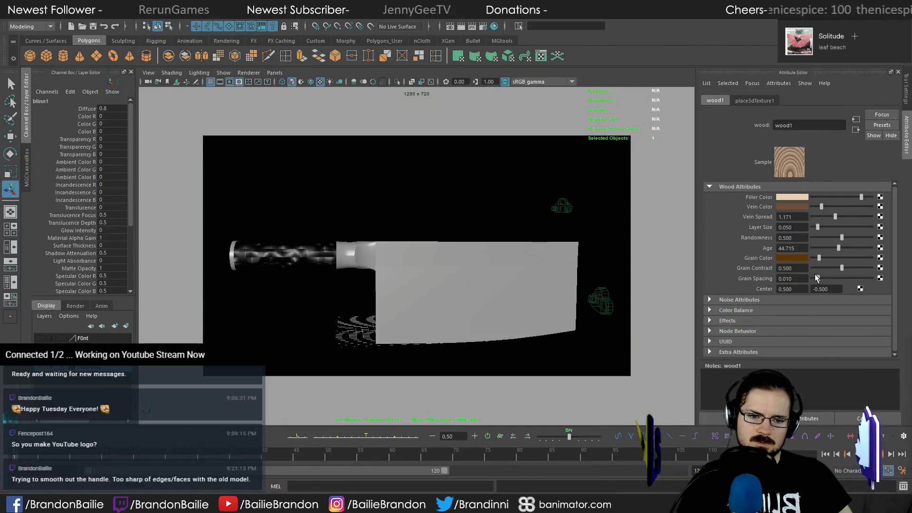
left_click_drag(815, 278, 859, 286)
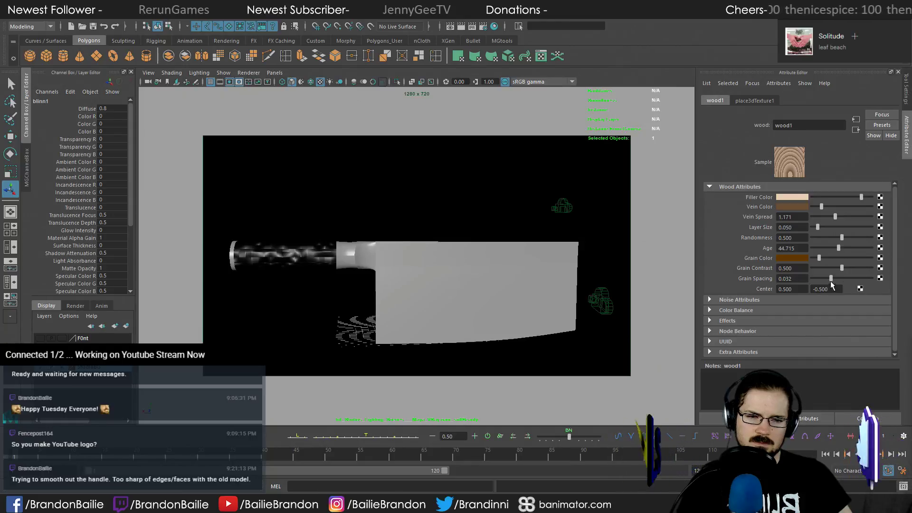
left_click_drag(831, 248, 814, 252)
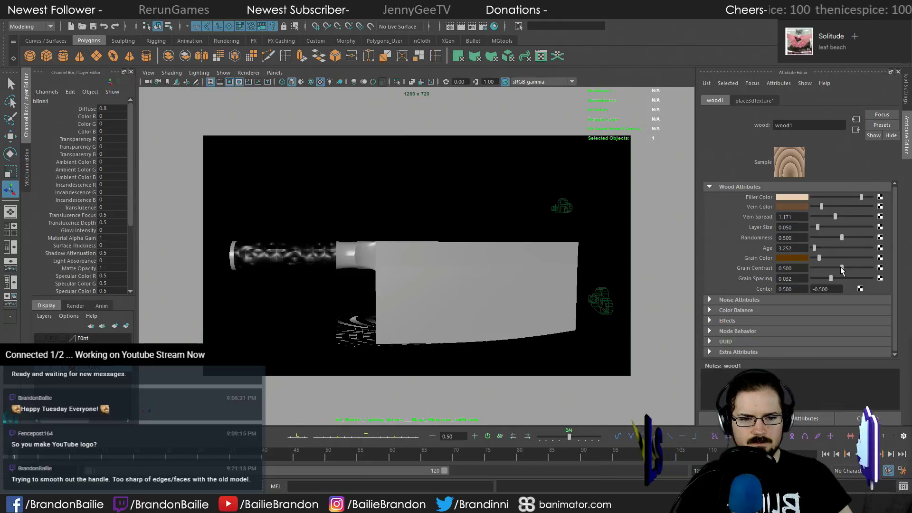
left_click(753, 101)
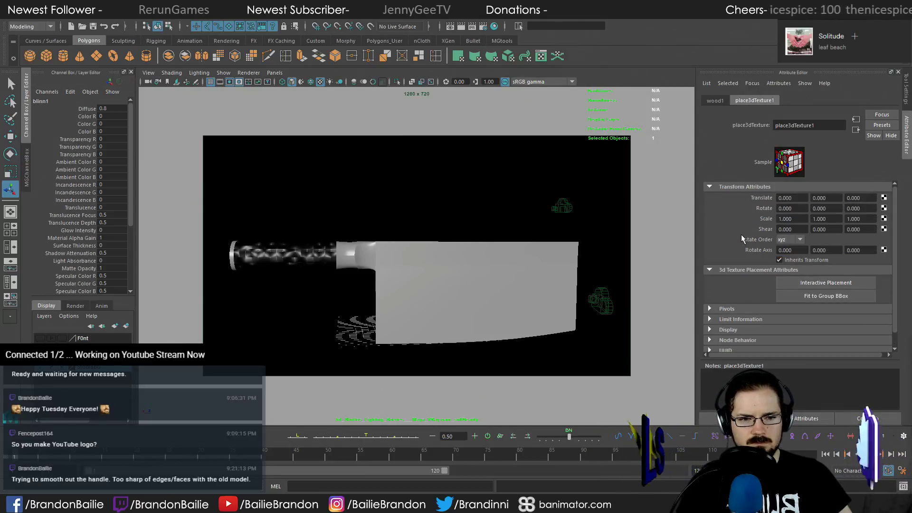
Re-render the handle region to check the adjusted wood grain bump, and close the frame buffer
left_click(293, 255)
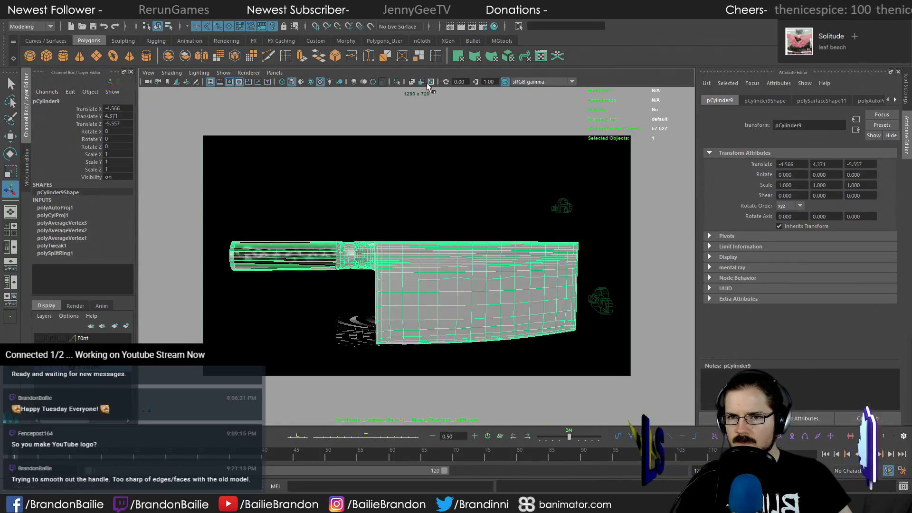
left_click(472, 27)
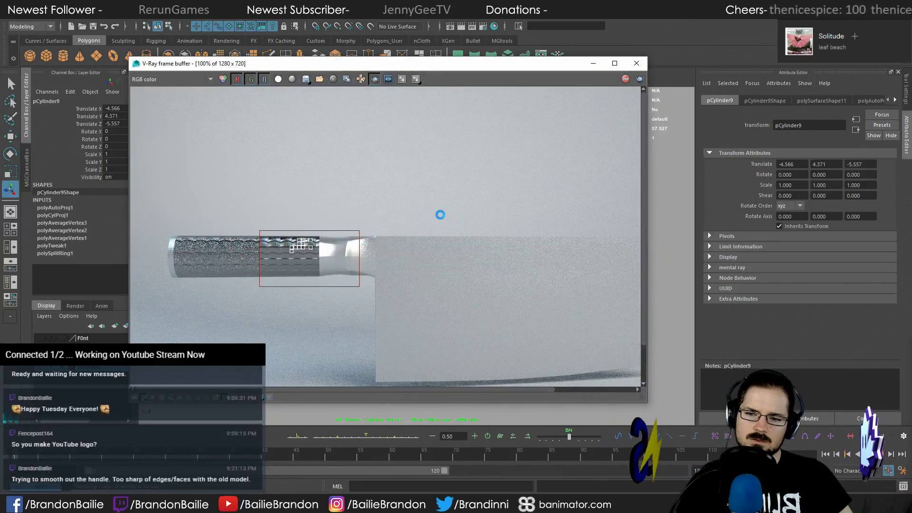
left_click(636, 65)
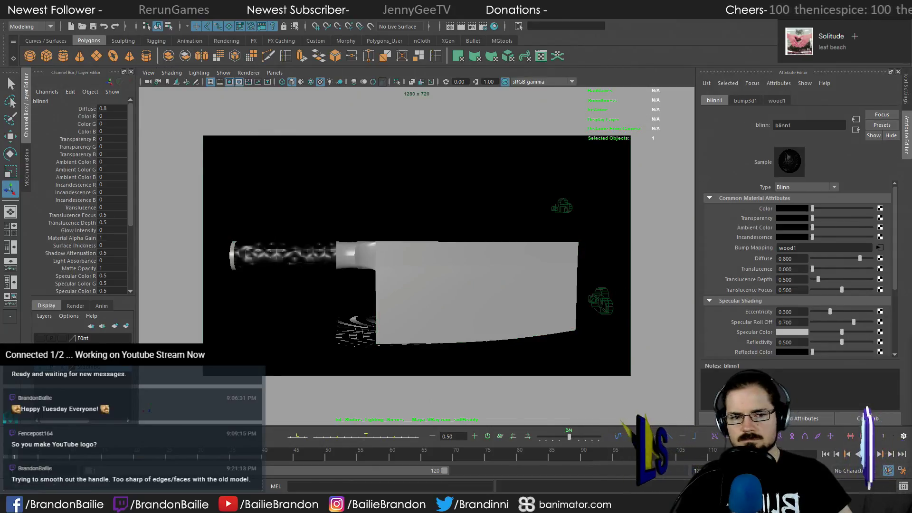
Graph the blinn1 material in the Hypershade and set the bump3d1 node's bump depth to -1.296
left_click(879, 249)
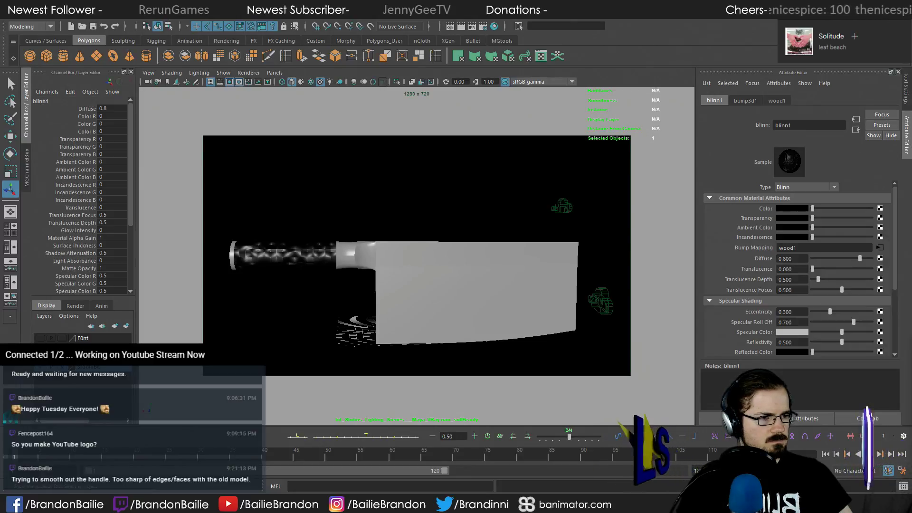
left_click_drag(294, 79, 253, 58)
left_click(398, 254)
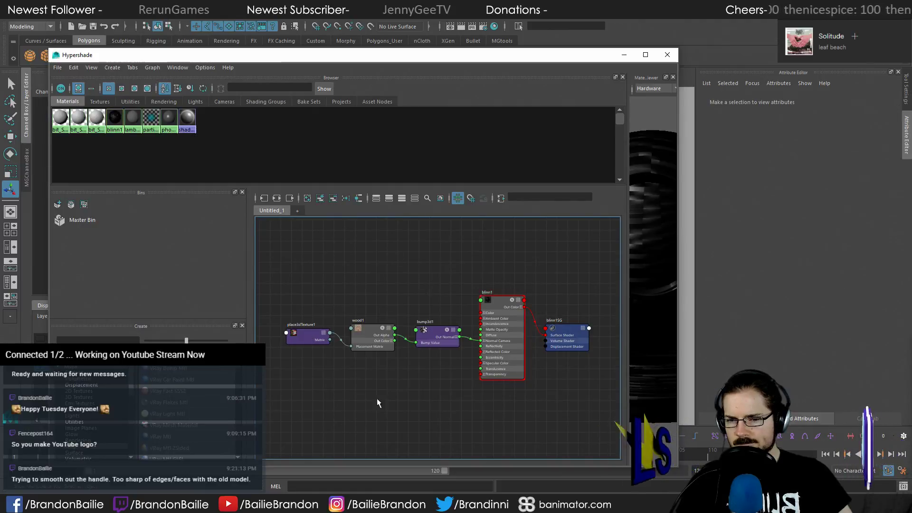
left_click(434, 336)
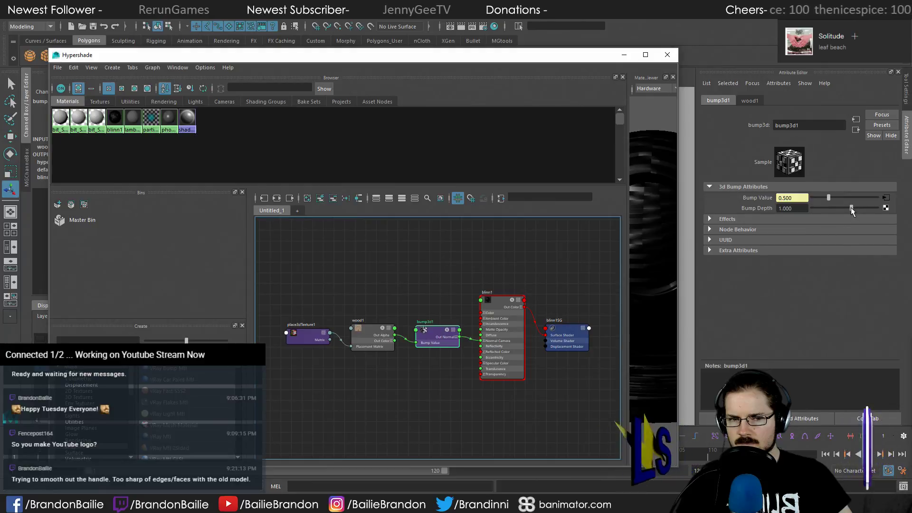
left_click_drag(851, 211, 831, 210)
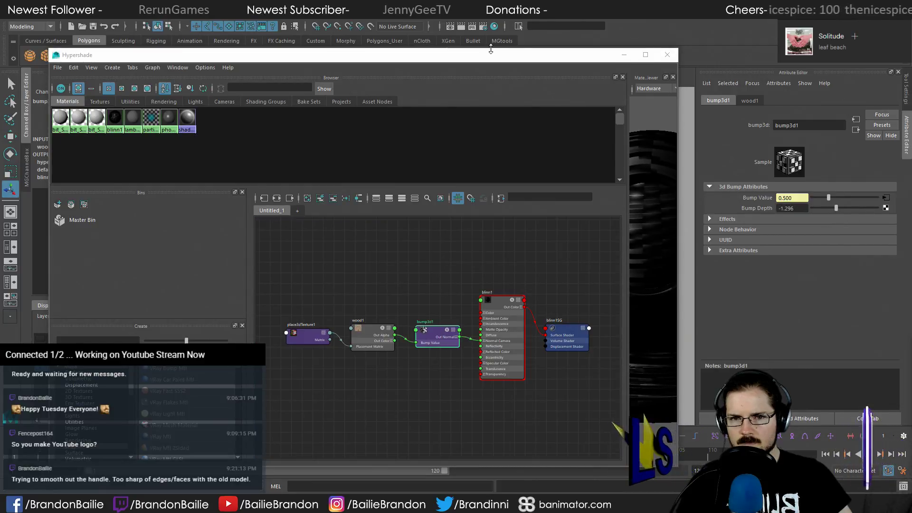
Enlarge the Hypershade's material preview, delete the place3dTexture1, wood1 and bump3d1 nodes, and select the bare blinn1 material
left_click_drag(501, 59, 395, 48)
left_click_drag(522, 187, 401, 189)
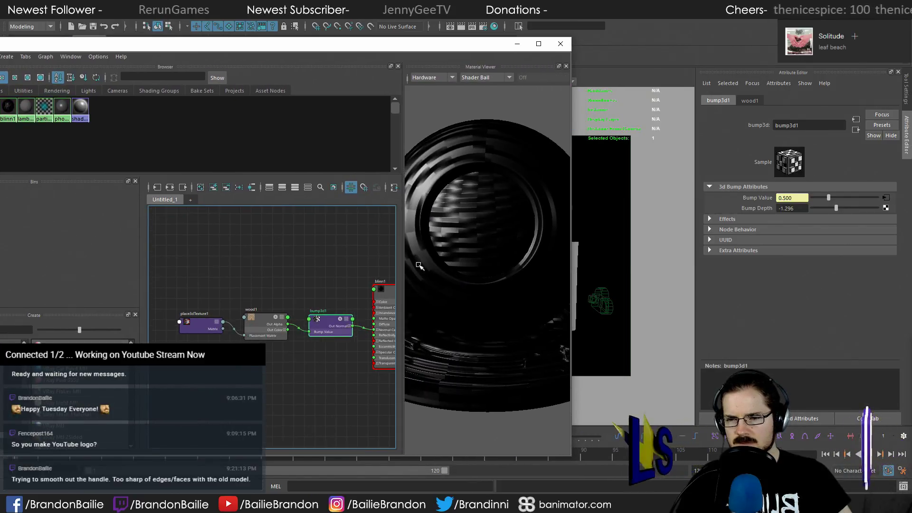
left_click_drag(190, 287, 266, 341)
key("Delete")
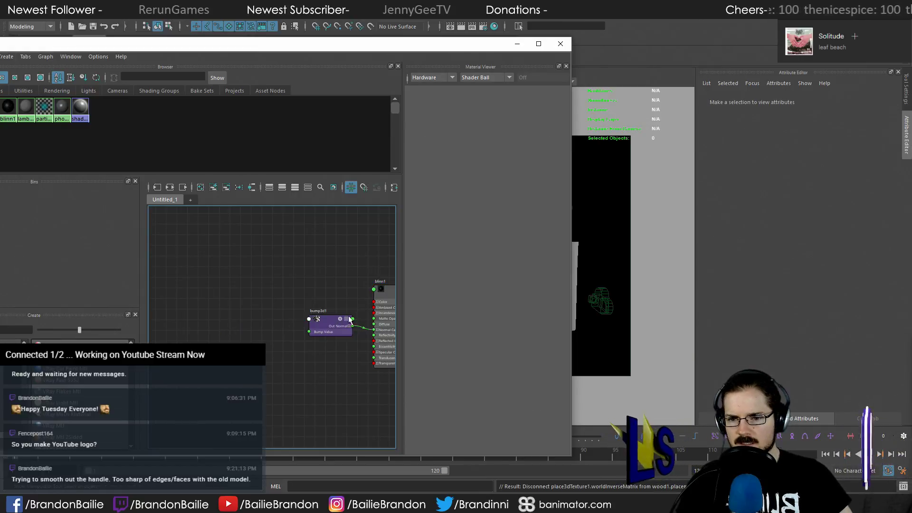
left_click(329, 320)
key("Delete")
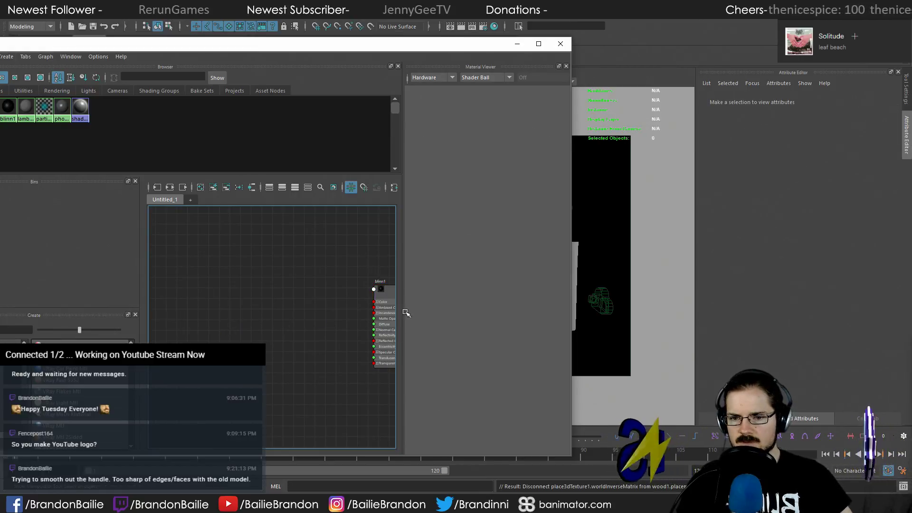
left_click(386, 290)
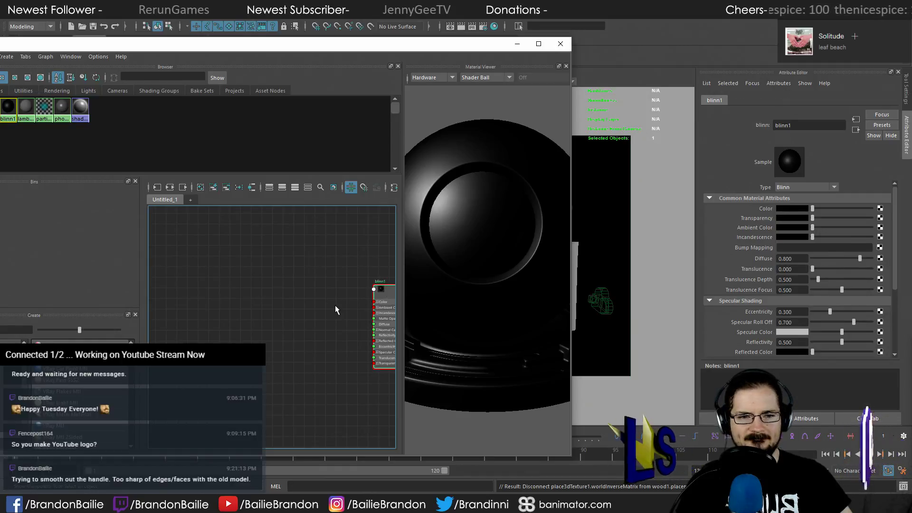
Map a Mountain texture to blinn1's bump mapping, clearing the render node search filter to find it
left_click(880, 247)
type("woo")
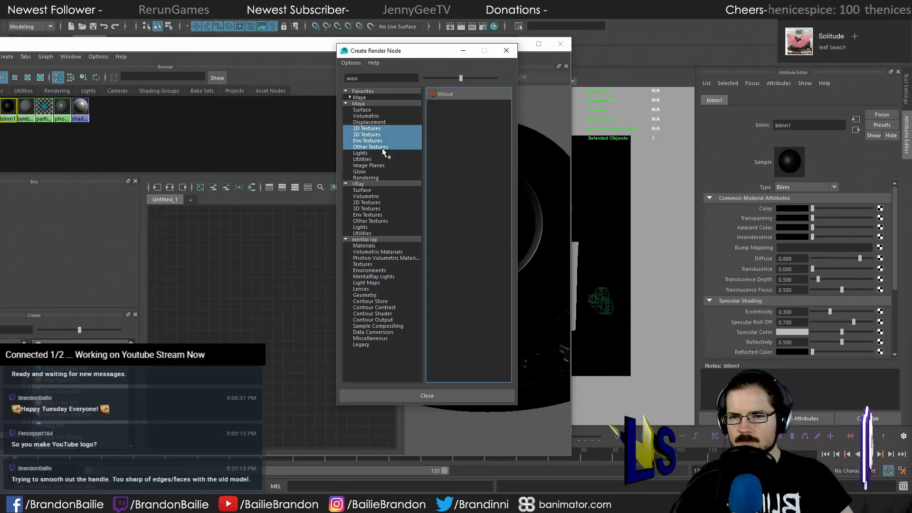
left_click_drag(361, 78, 334, 77)
key("BackSpace")
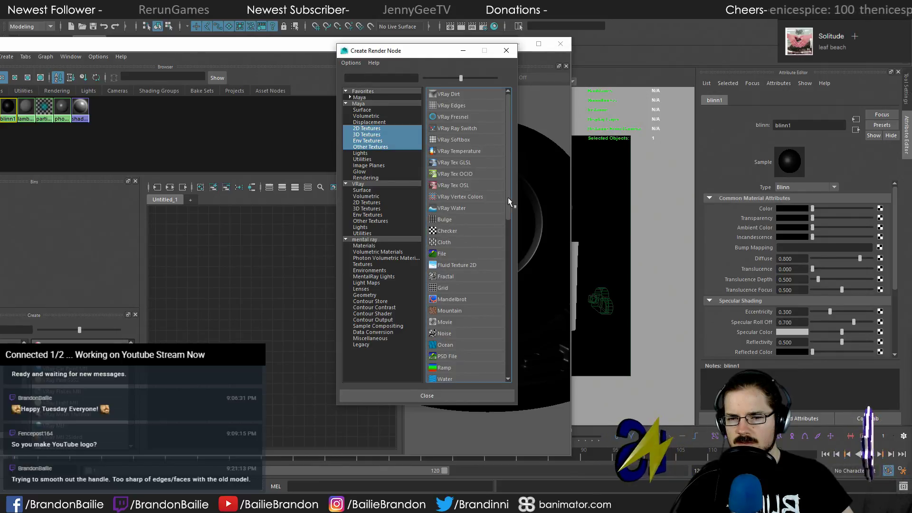
scroll(508, 197, "down", 1)
scroll(508, 200, "down", 3)
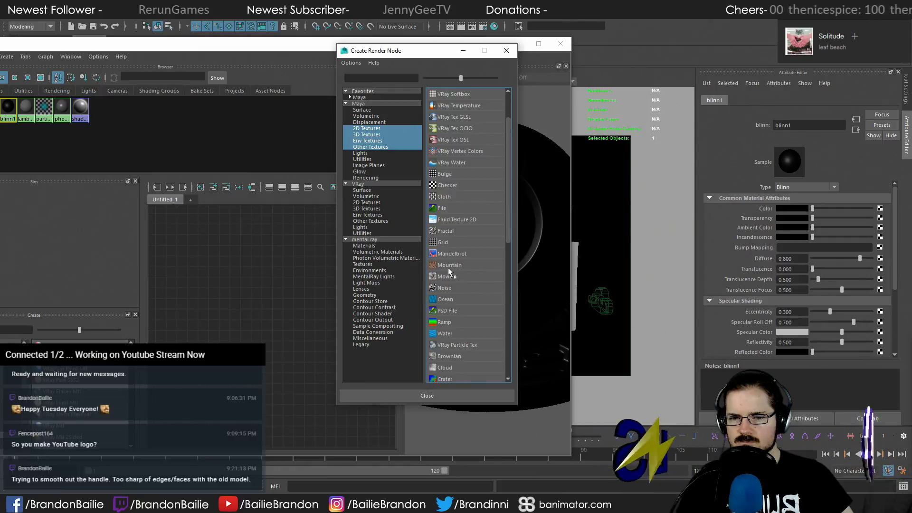
left_click(448, 265)
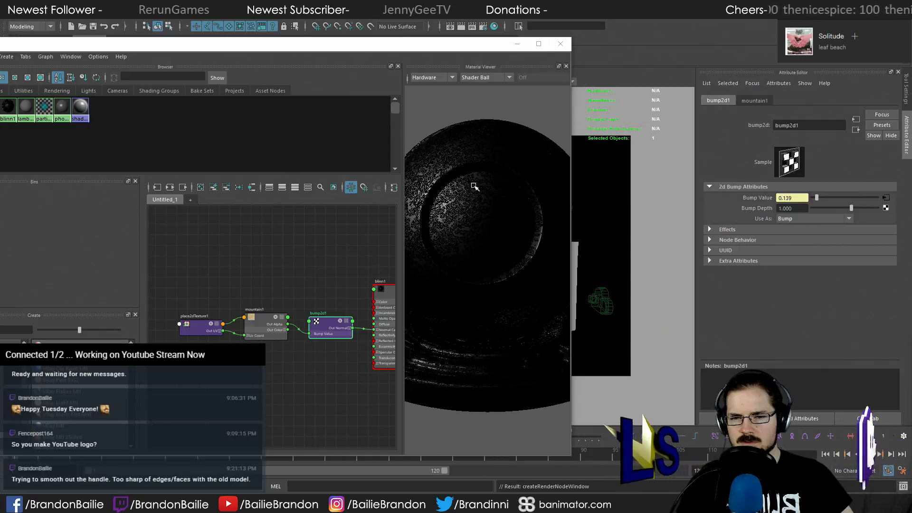
Set the mountain1 texture's boundary to 0.585 and enlarge the Hypershade's material preview
left_click(258, 323)
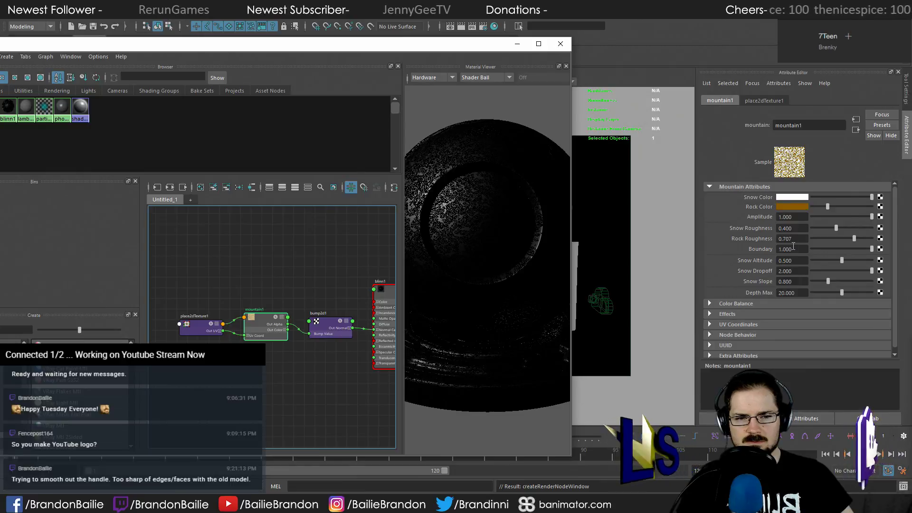
left_click_drag(870, 248, 847, 258)
left_click_drag(404, 207, 364, 205)
left_click_drag(441, 45, 547, 29)
Preview the mountain bump on the shader ball with the V-Ray renderer, and return the preview to Hardware
left_click(557, 61)
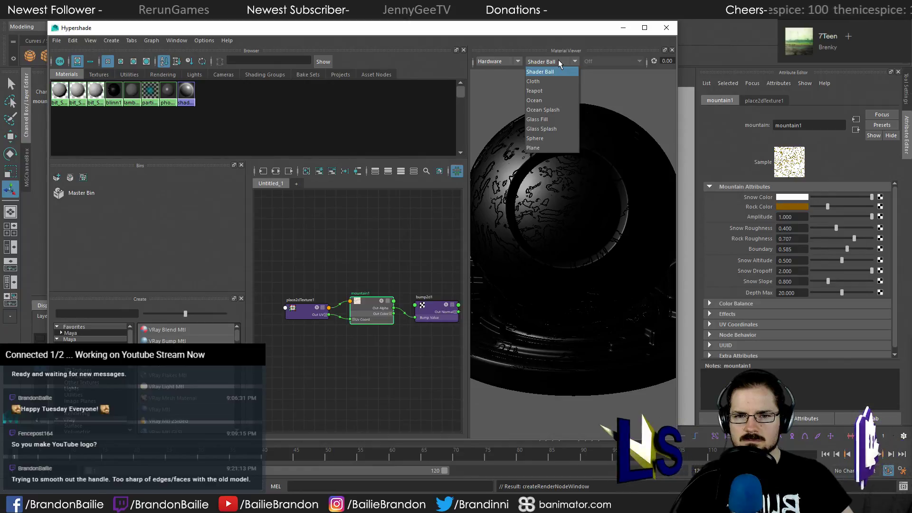
left_click(558, 60)
left_click(511, 60)
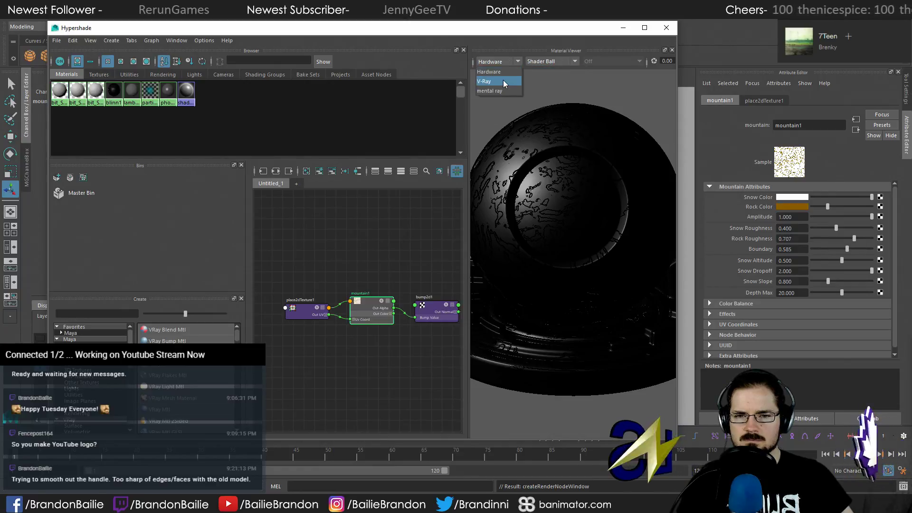
left_click(503, 82)
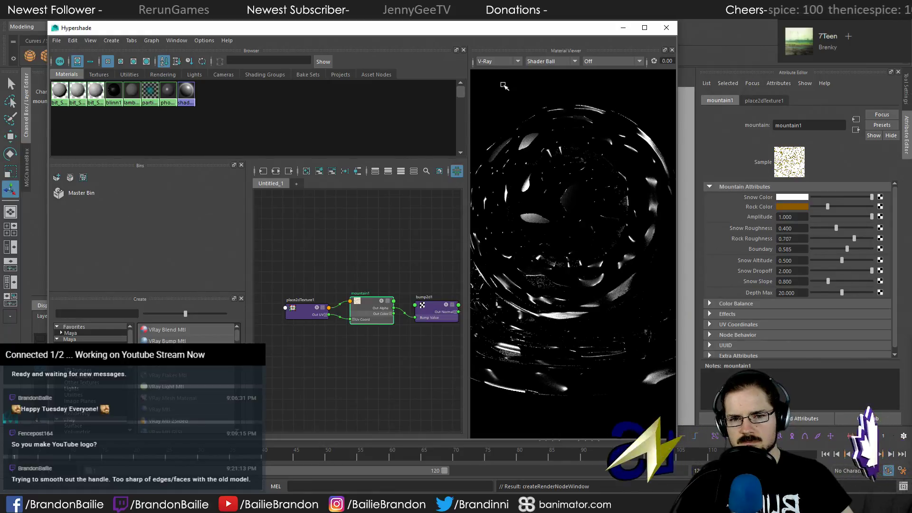
left_click_drag(468, 121, 444, 125)
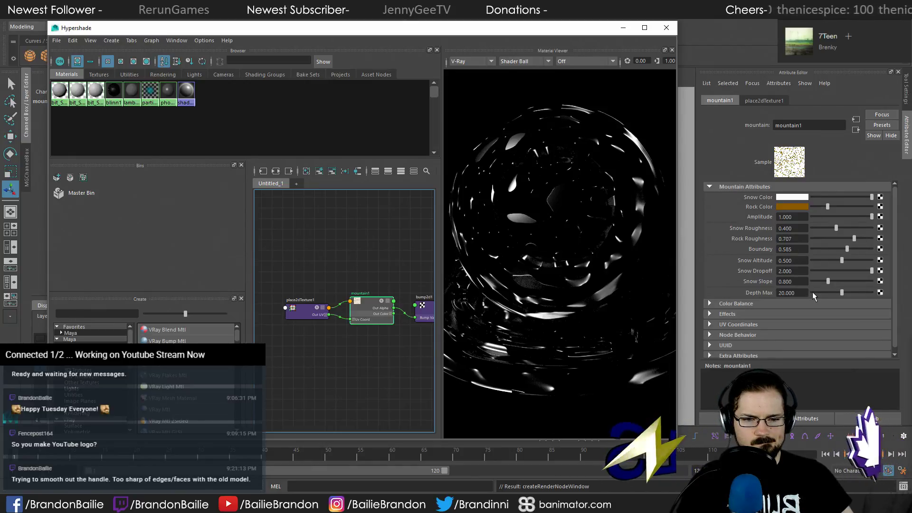
left_click(482, 63)
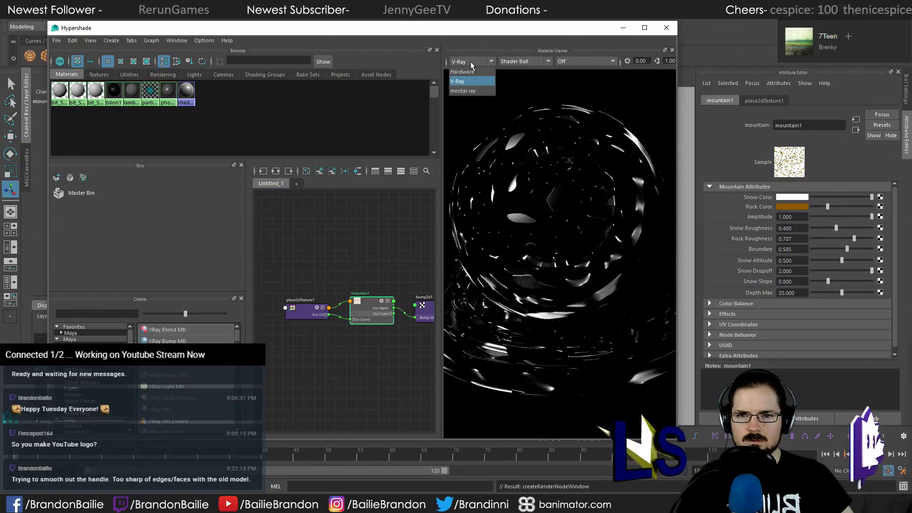
left_click(470, 71)
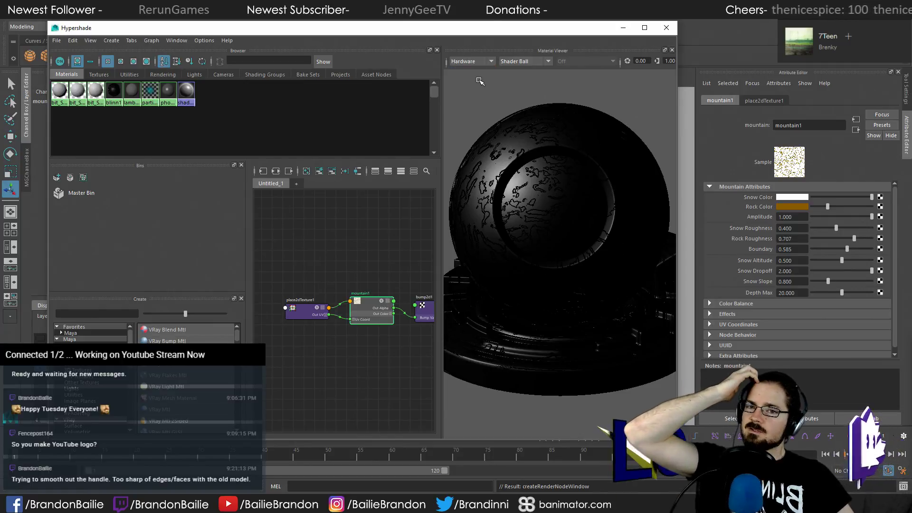
Delete the place2dTexture1, mountain1 and bump2d1 nodes and close the Hypershade
left_click(337, 245)
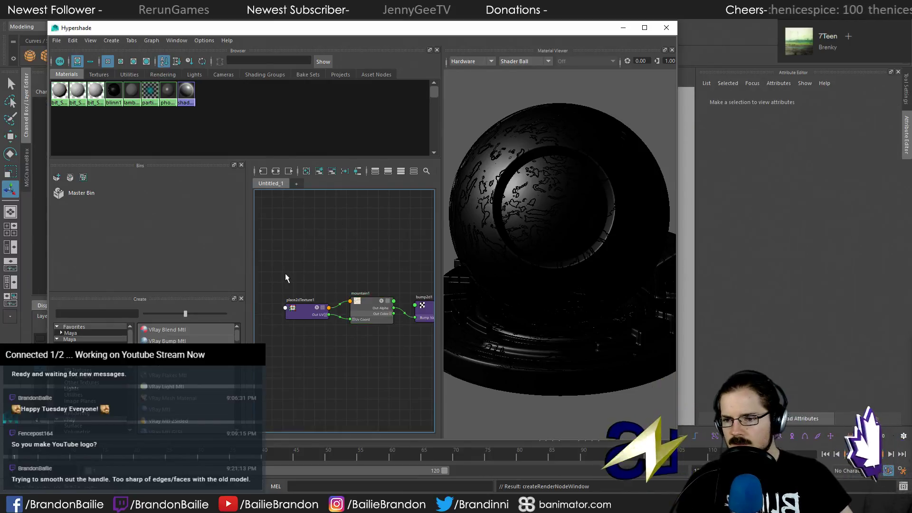
left_click_drag(306, 275, 423, 333)
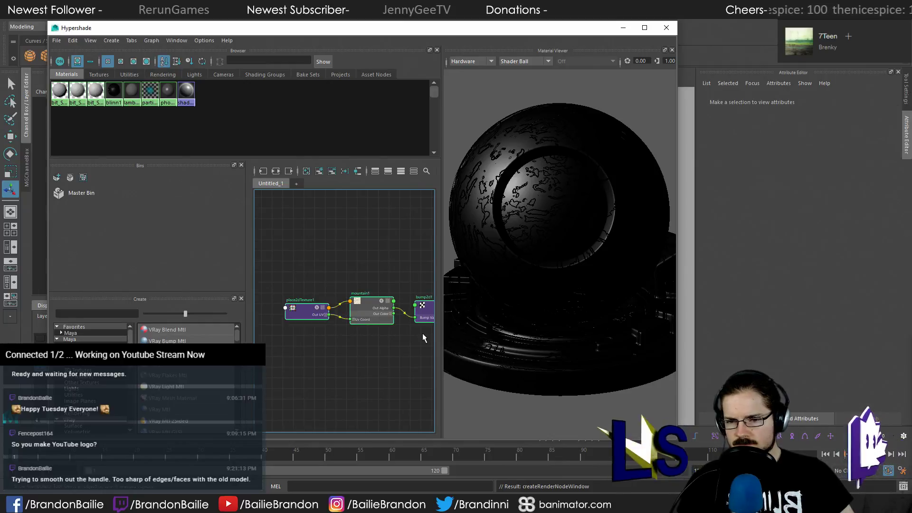
key("Delete")
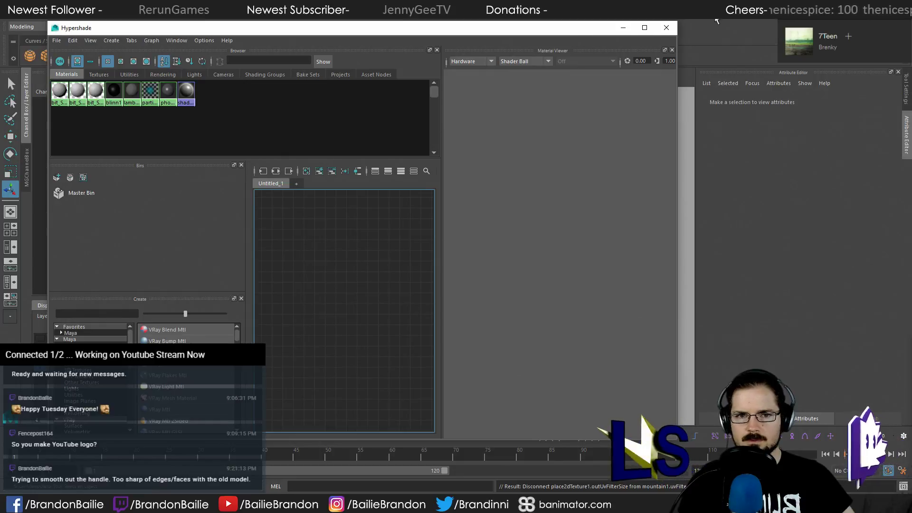
left_click(667, 28)
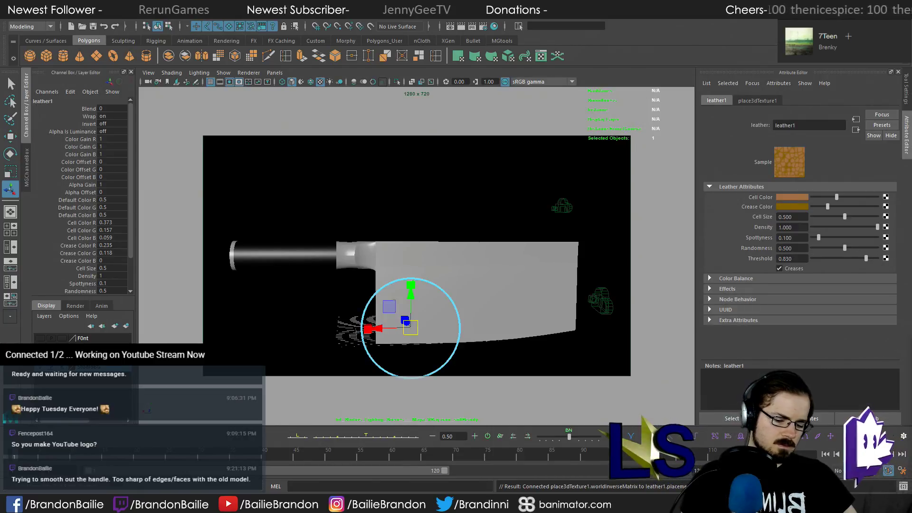
Delete the trial leather1 texture and the wood1 texture connected to blinn1SG's displacement shader
key("Delete")
key("Delete")
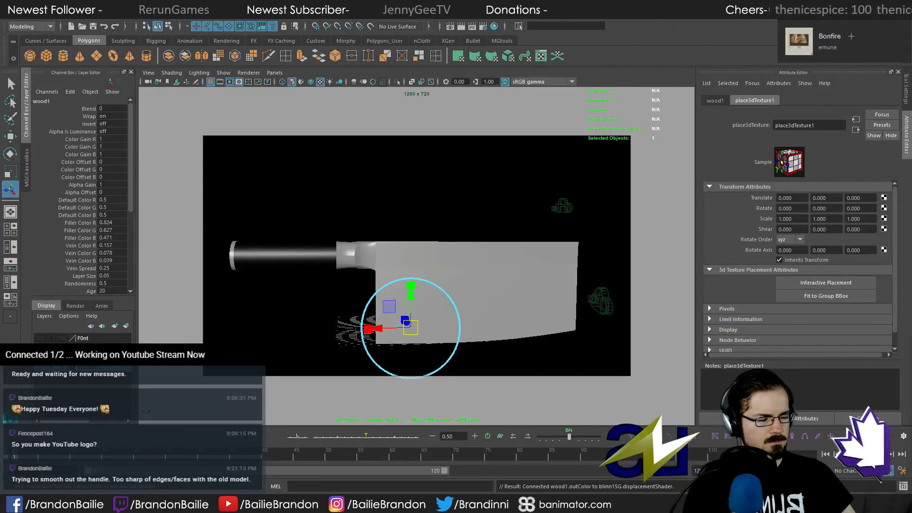
key("Delete")
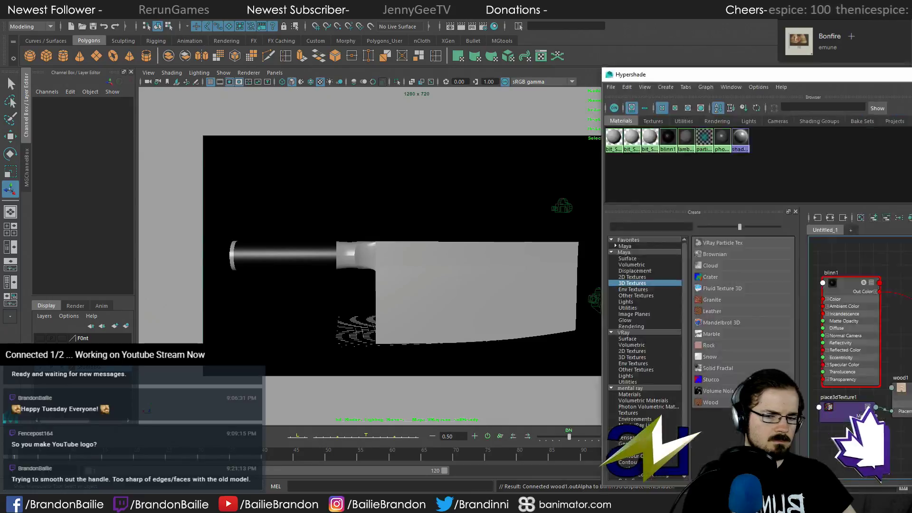
Remove wood1 and place3dTexture1 from blinn1SG's displacement network, and move the blinn1 node closer to its shading group
left_click_drag(911, 75, 468, 49)
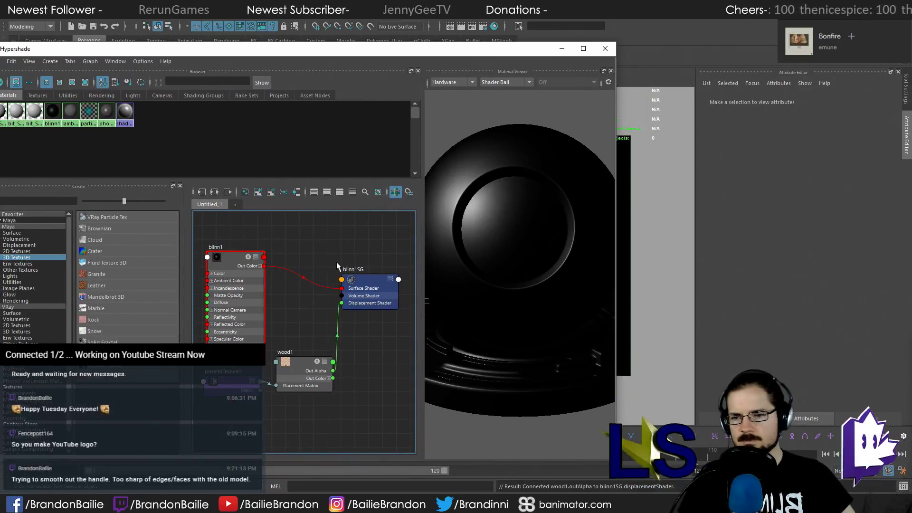
left_click(304, 363)
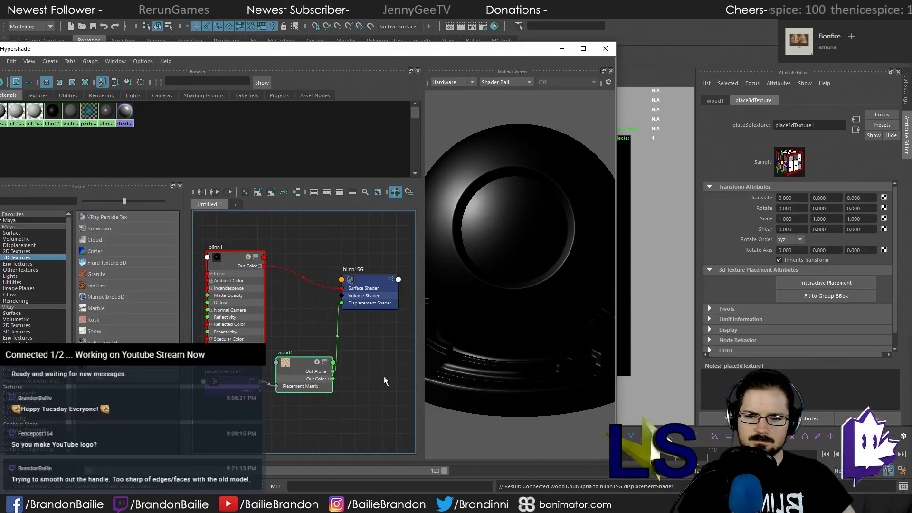
left_click(229, 383)
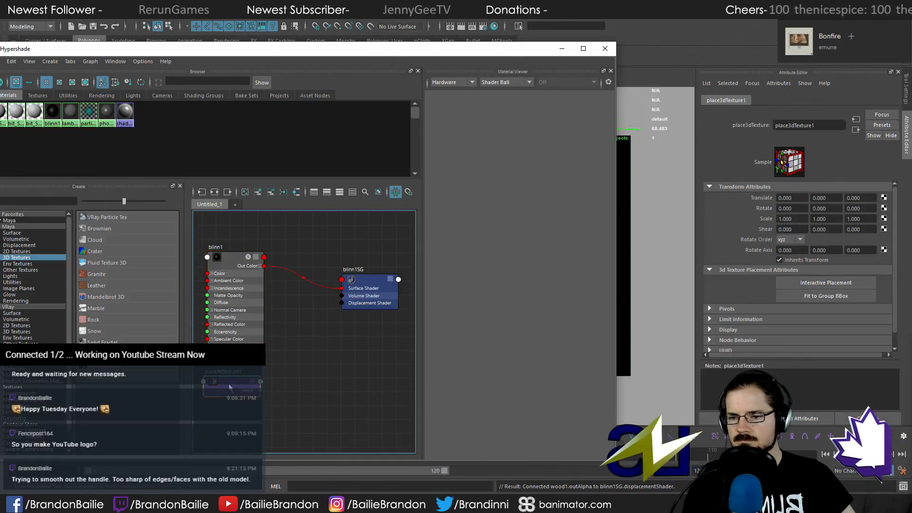
key("Delete")
left_click(313, 284)
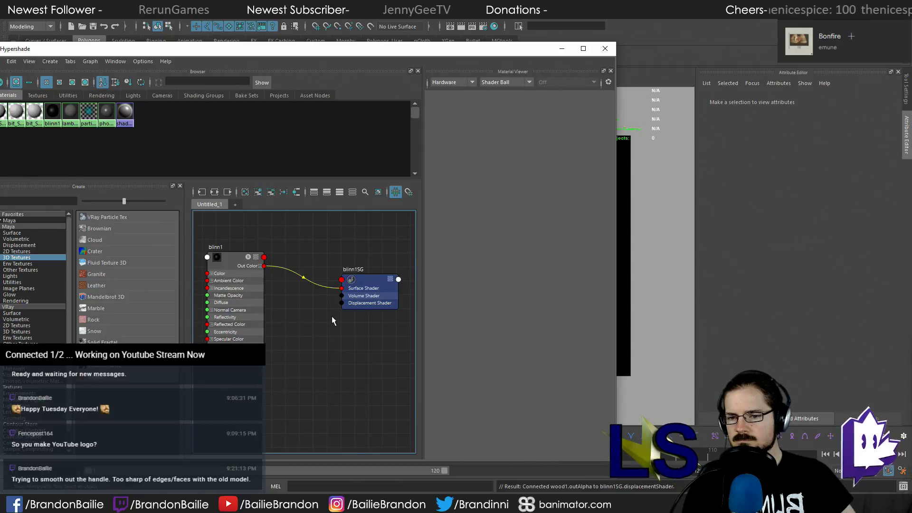
left_click_drag(224, 269, 269, 281)
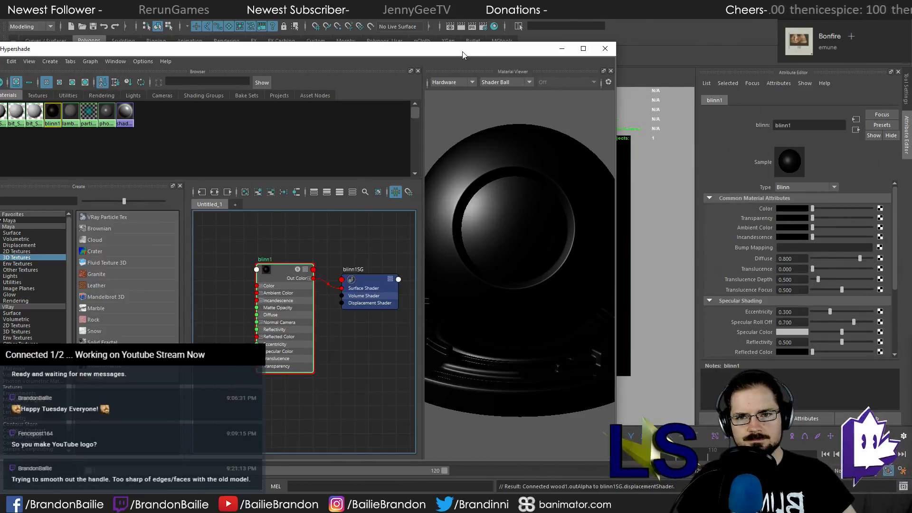
left_click_drag(463, 52, 0, 53)
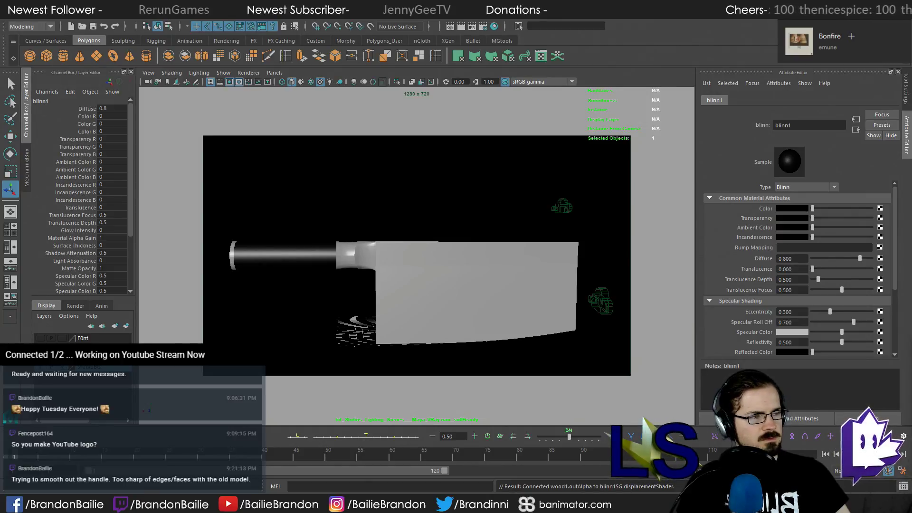
Switch to the browser's Pixelophy procedural wood tutorial, examine its wood attributes and render node choice, and return to Maya
key("alt+Tab")
double_click(412, 121)
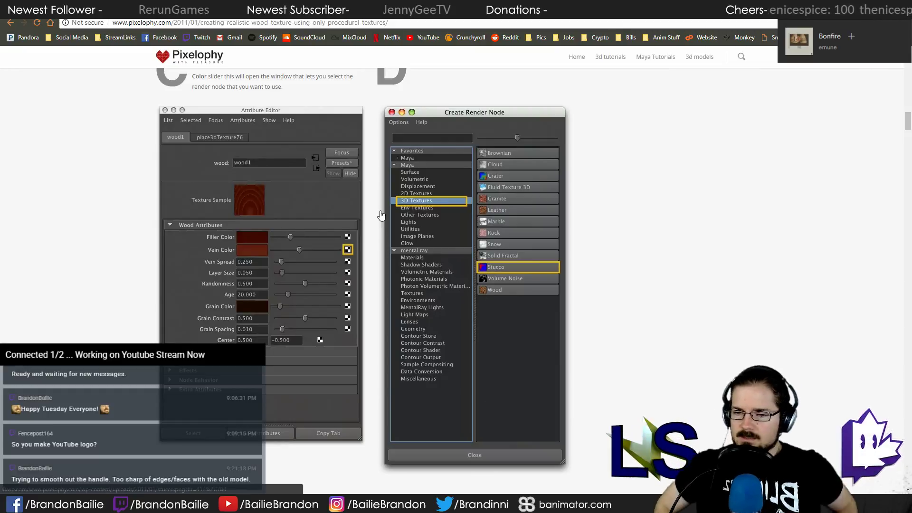
key("alt+Tab")
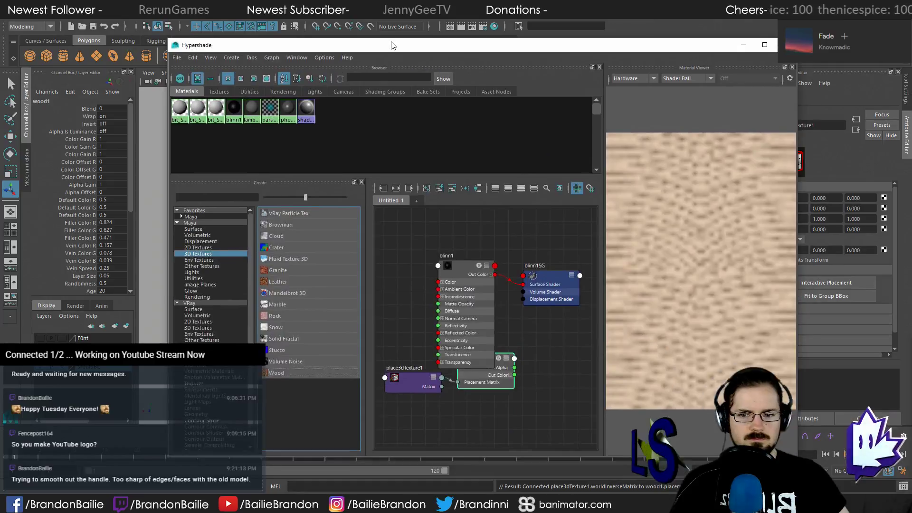
Move the blinn1 node clear of the new wood1 node in the Hypershade and display wood1's texture attributes
left_click_drag(392, 45, 261, 44)
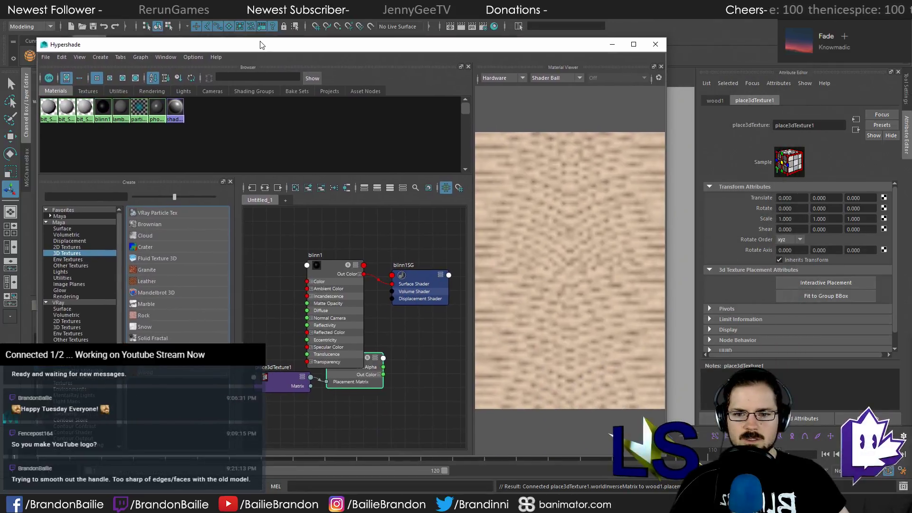
left_click_drag(352, 272, 361, 212)
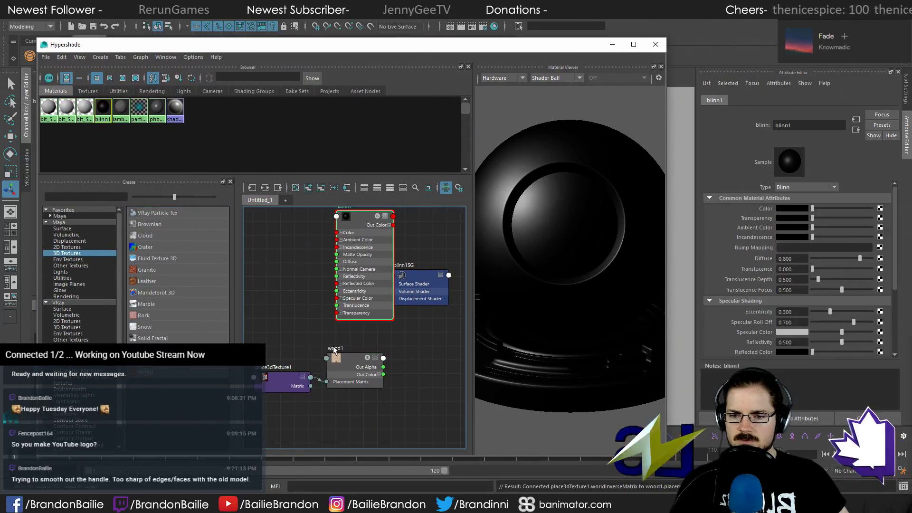
left_click(350, 360)
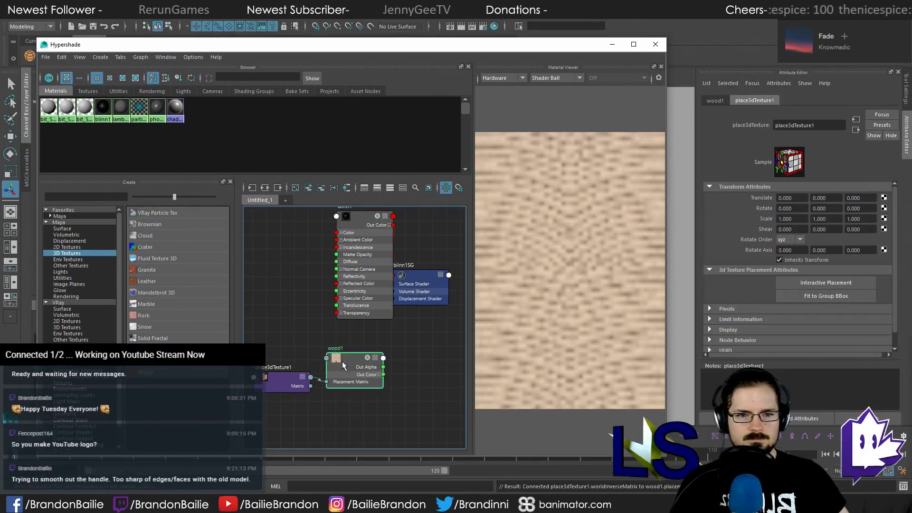
left_click(716, 101)
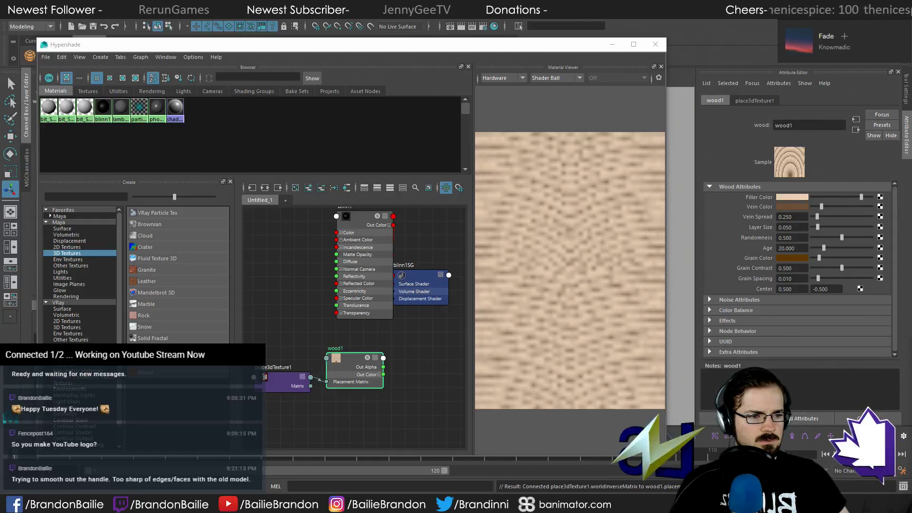
Set the wood1 texture's filler colour and vein colour to black
left_click(792, 199)
left_click_drag(873, 203, 870, 198)
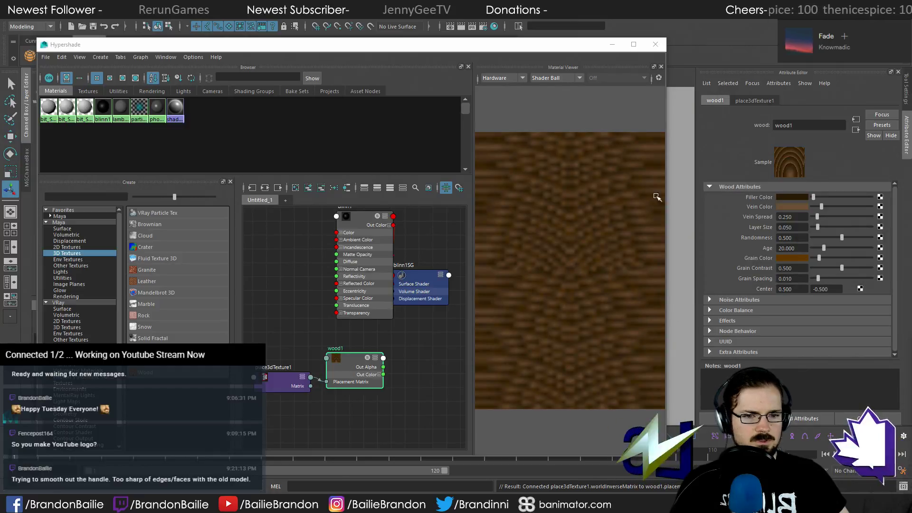
left_click(799, 206)
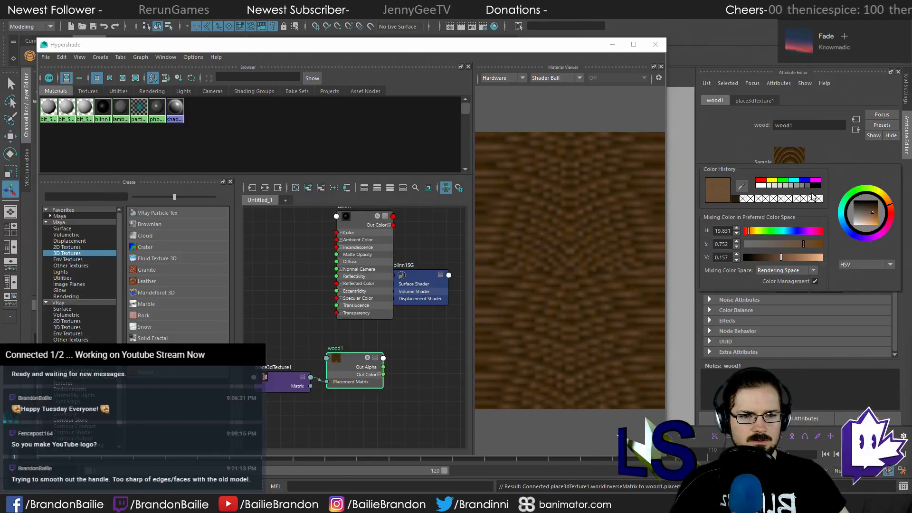
left_click(818, 186)
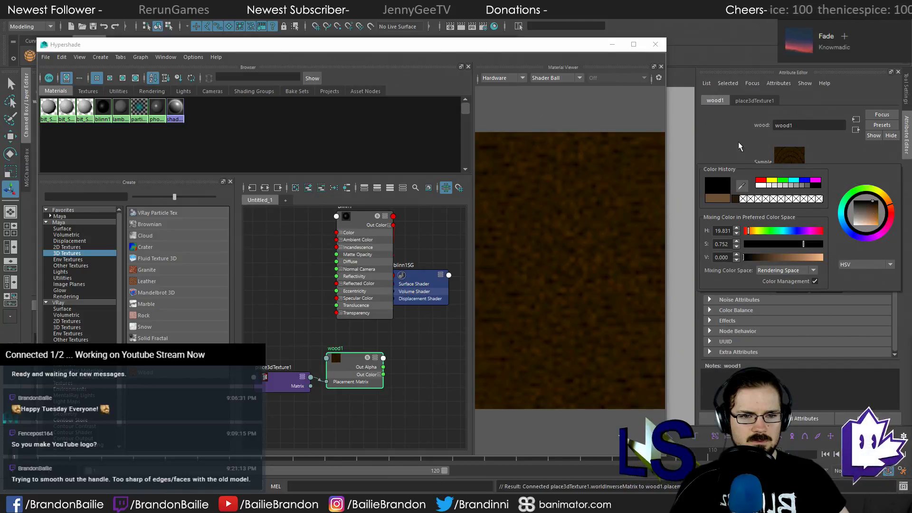
left_click(795, 196)
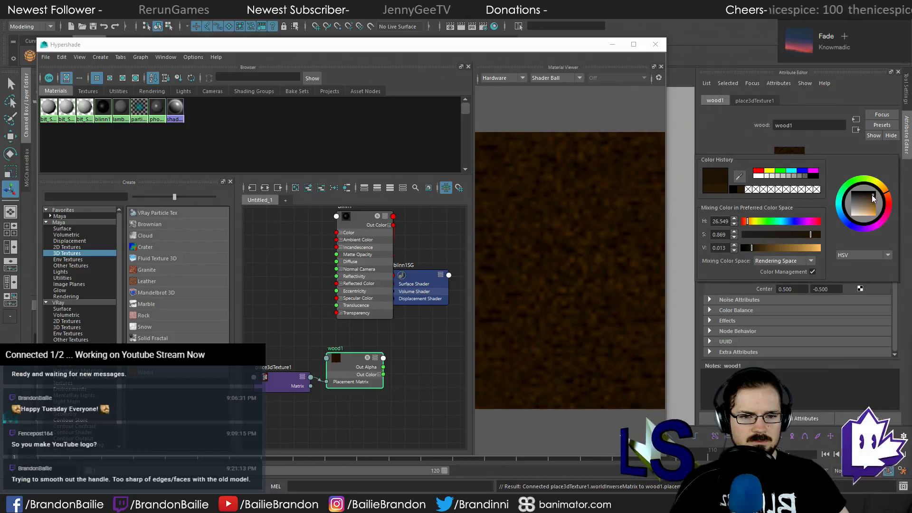
left_click(805, 197)
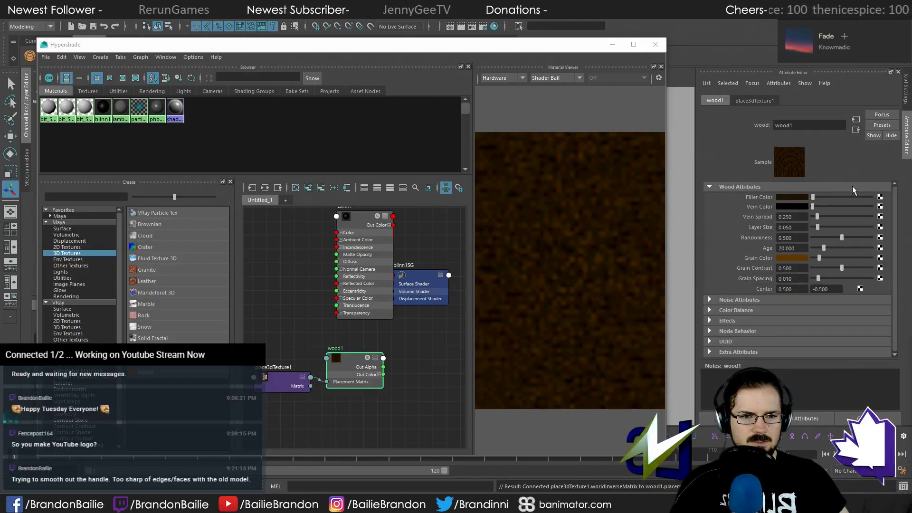
left_click(888, 184)
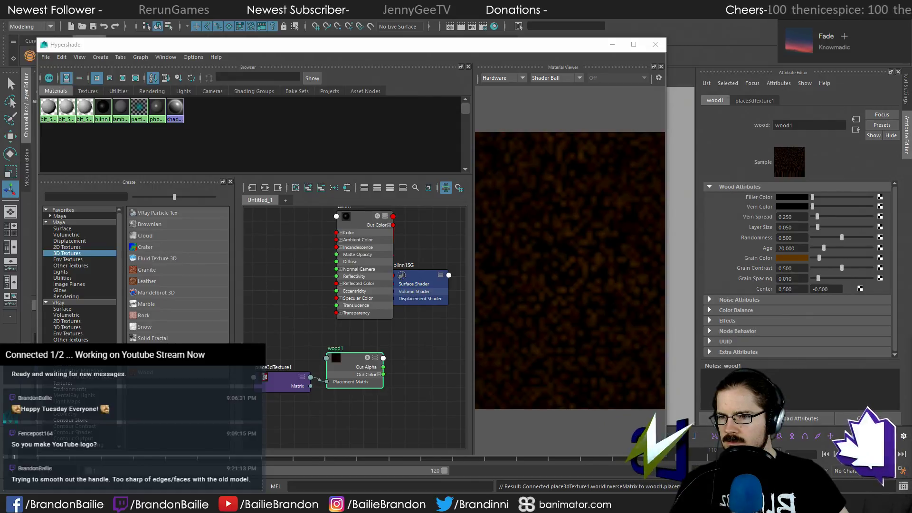
Add a Stucco 3D texture to the Hypershade graph and spread its nodes and the wood1 nodes out below blinn1
left_click(146, 350)
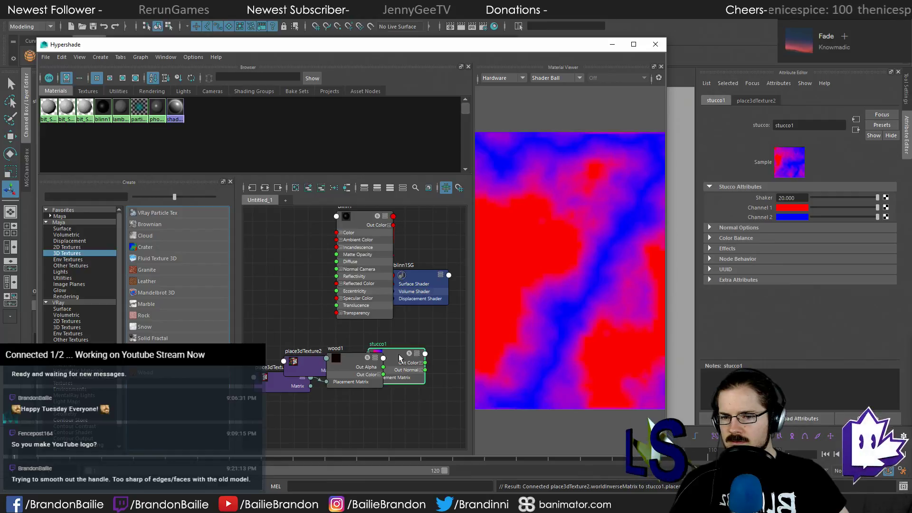
left_click_drag(399, 354, 443, 353)
left_click_drag(340, 365, 274, 332)
left_click_drag(346, 381, 331, 410)
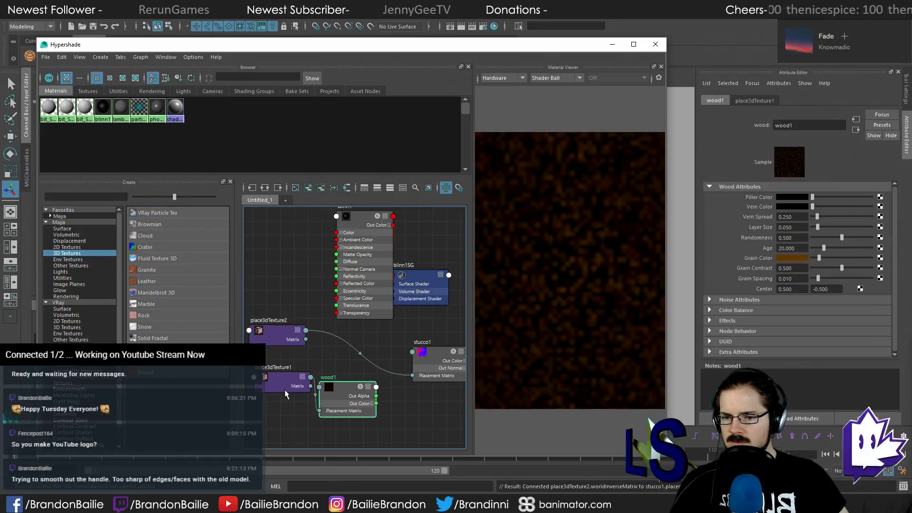
left_click_drag(284, 390, 269, 410)
left_click_drag(279, 335, 314, 351)
left_click_drag(430, 360, 408, 346)
scroll(407, 345, "down", 2)
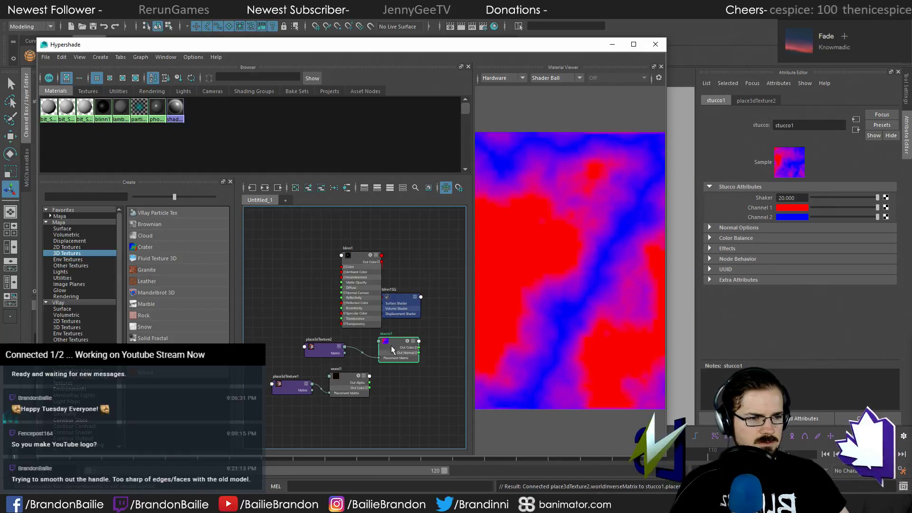
Switch the colour picker to RGB, 0 to 1.0 and set stucco1's Channel 1 to red 431 and green 0.114
left_click(785, 209)
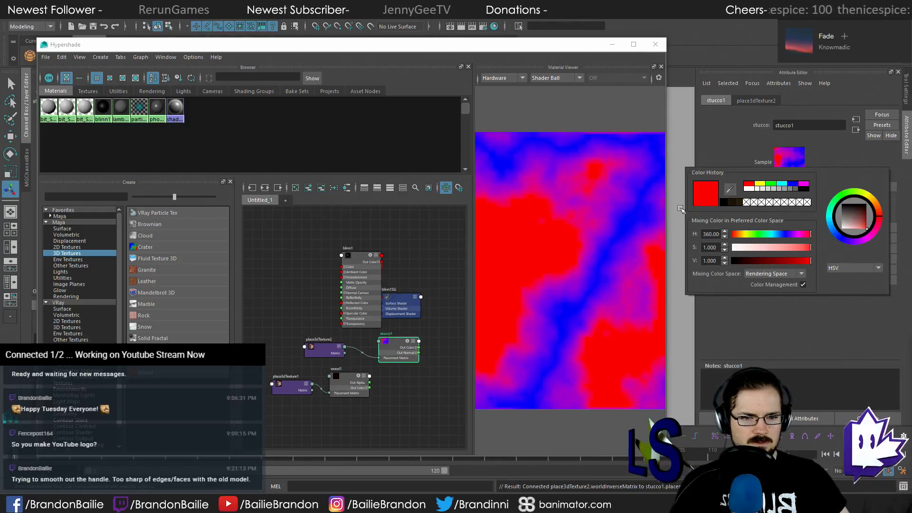
left_click(844, 269)
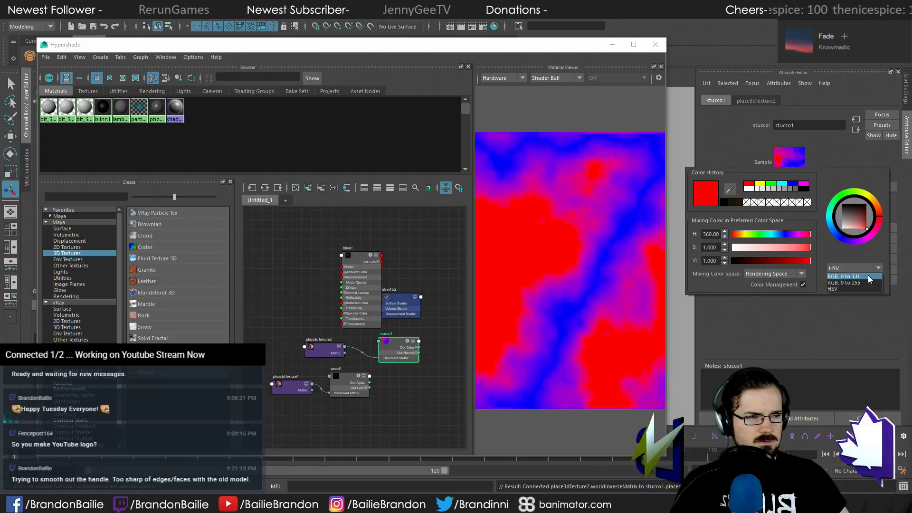
left_click(845, 277)
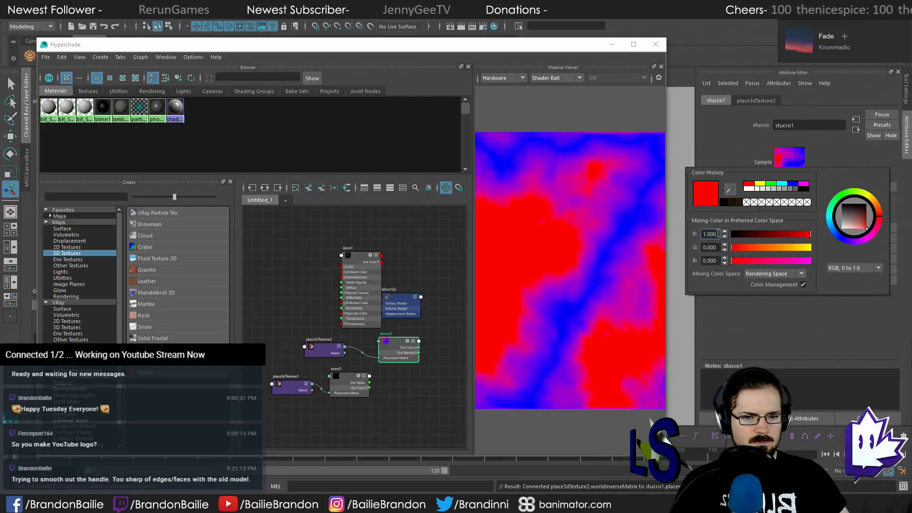
left_click_drag(719, 233, 681, 231)
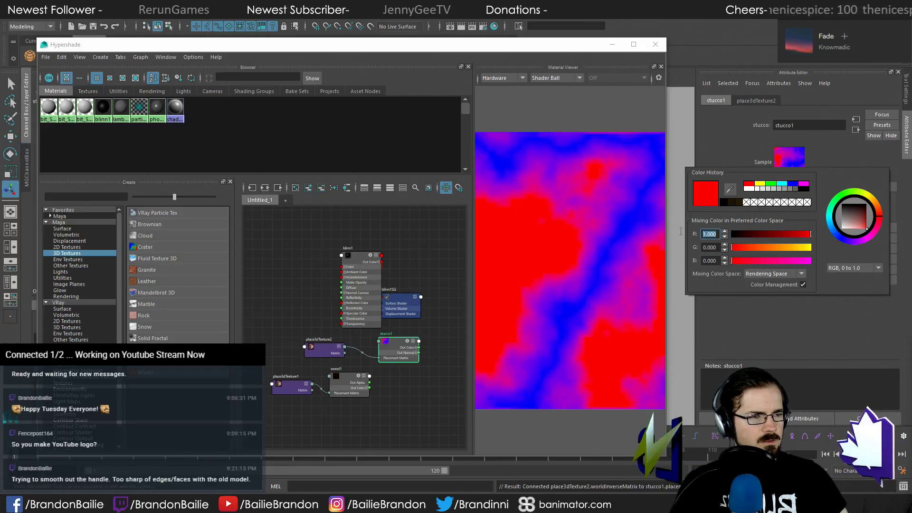
type("431")
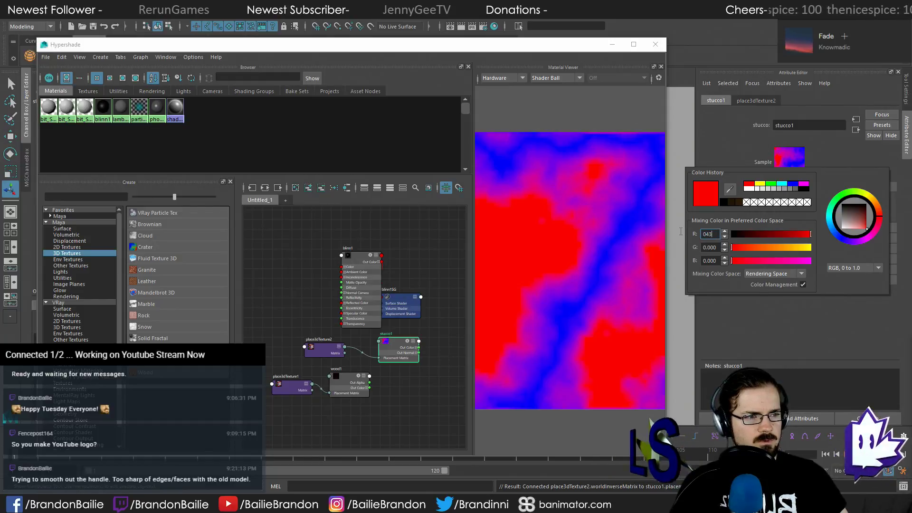
key("Tab")
type(".114")
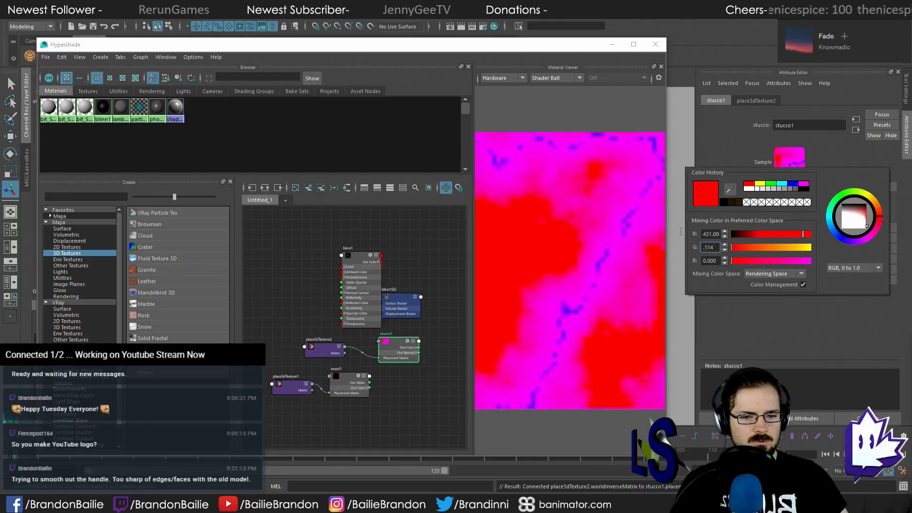
key("Tab")
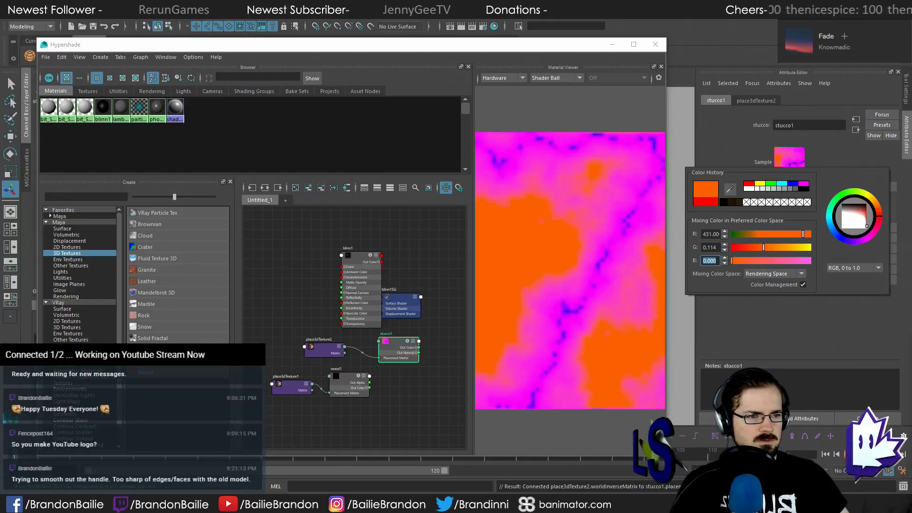
key("Return")
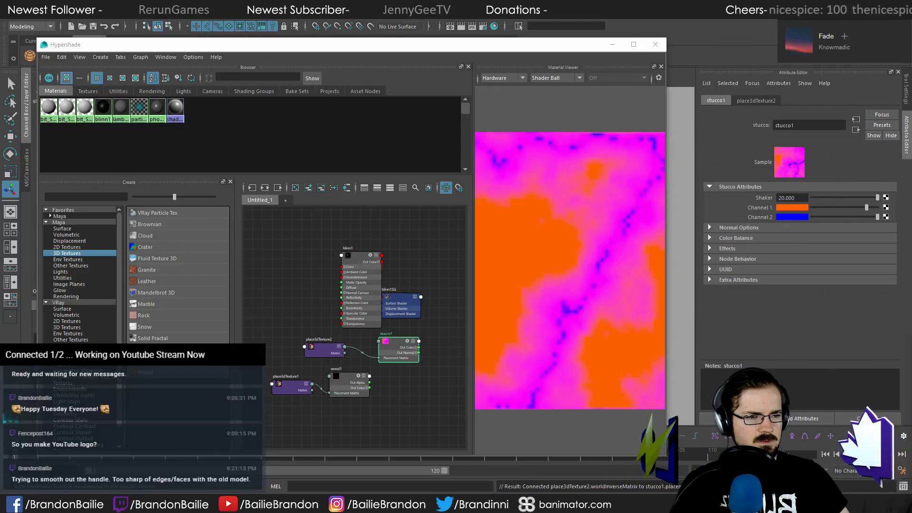
Set stucco1's Channel 2 colour to red 0.148, green 0.028 and blue 0.019
left_click(800, 217)
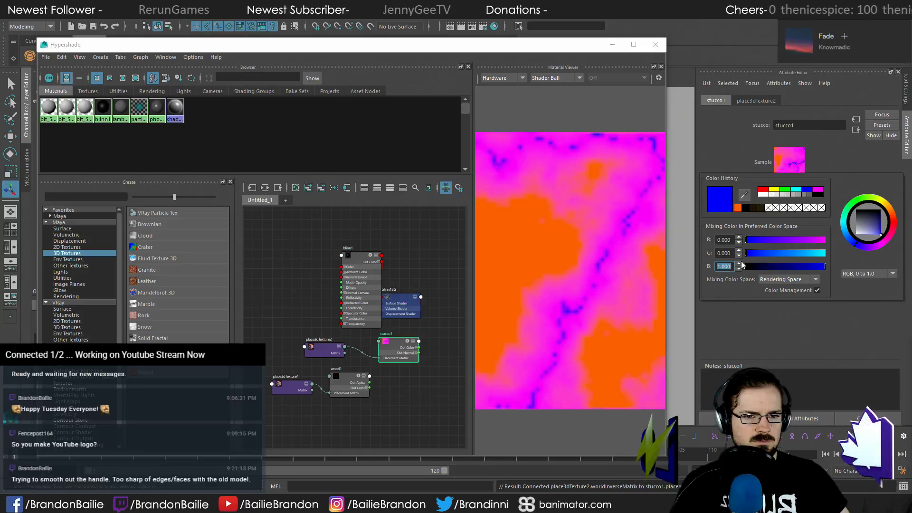
left_click(730, 240)
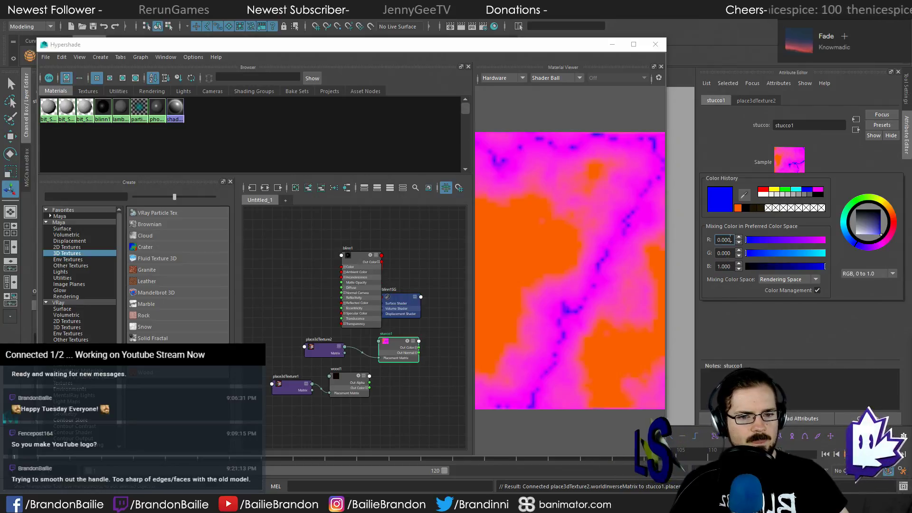
double_click(730, 240)
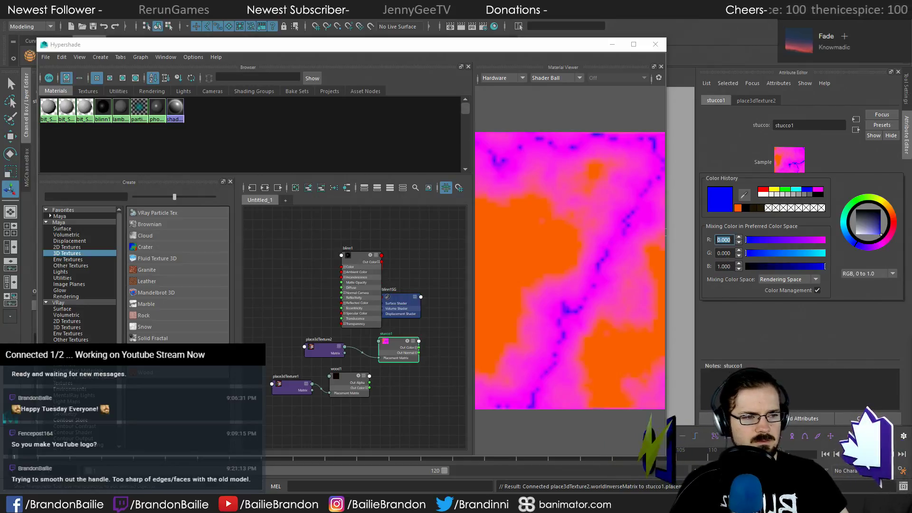
type(".148")
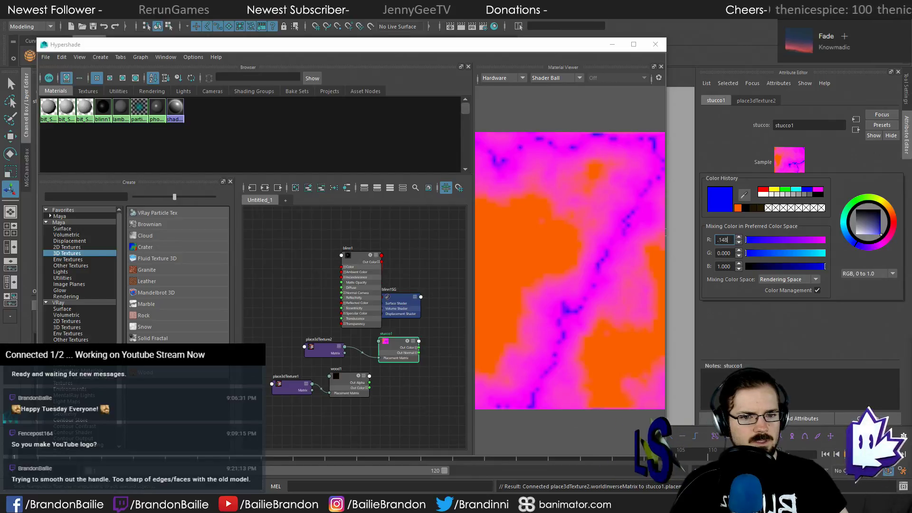
key("Tab")
type(".028")
key("Tab")
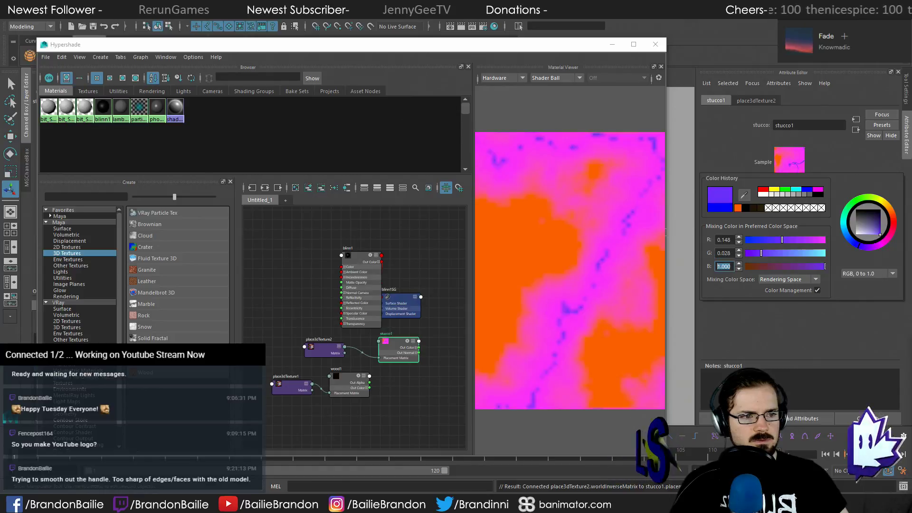
type(".019")
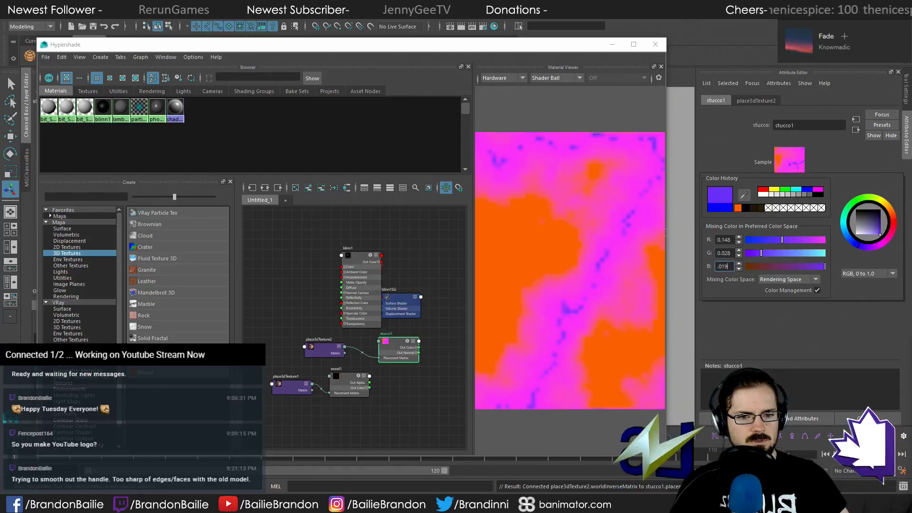
key("Return")
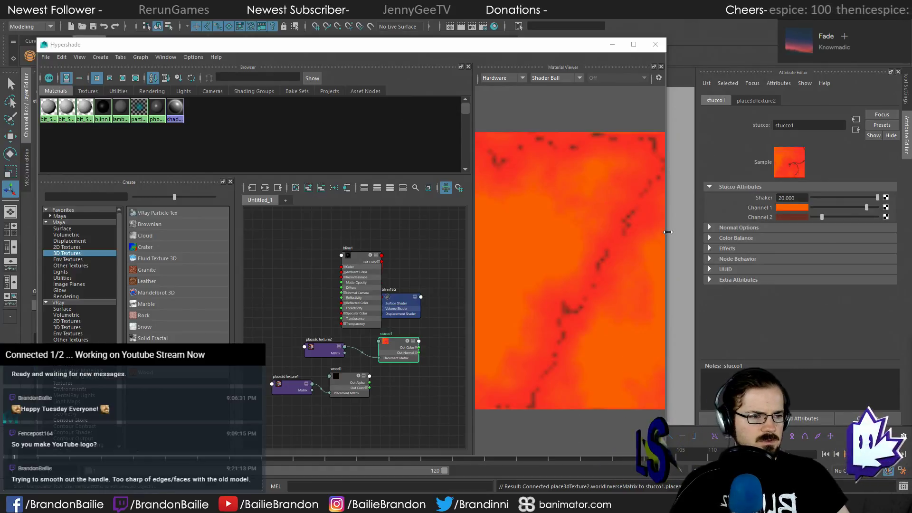
Correct the red value of stucco1's Channel 1 colour to 0.431
left_click(797, 217)
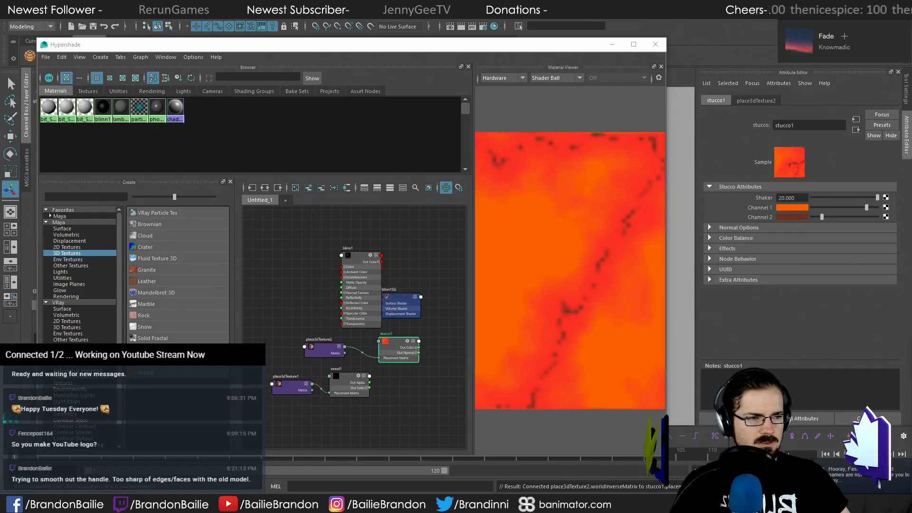
left_click(784, 217)
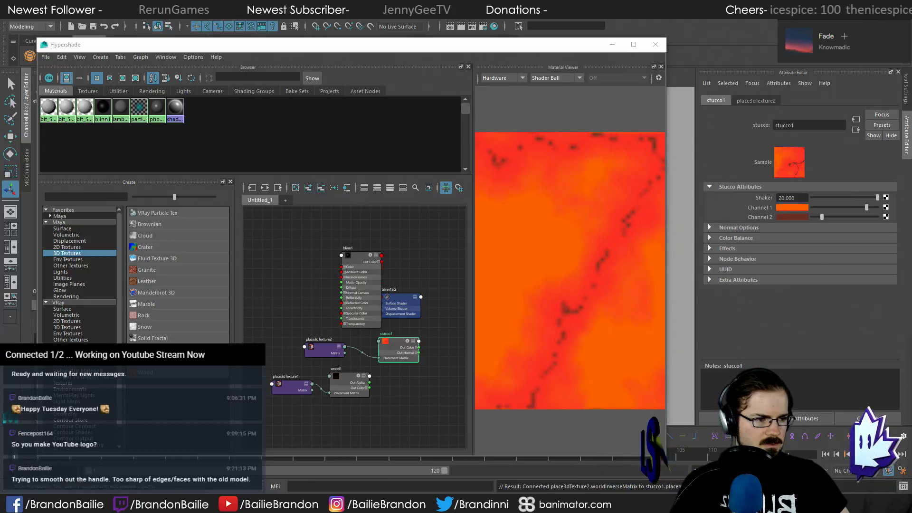
left_click(791, 209)
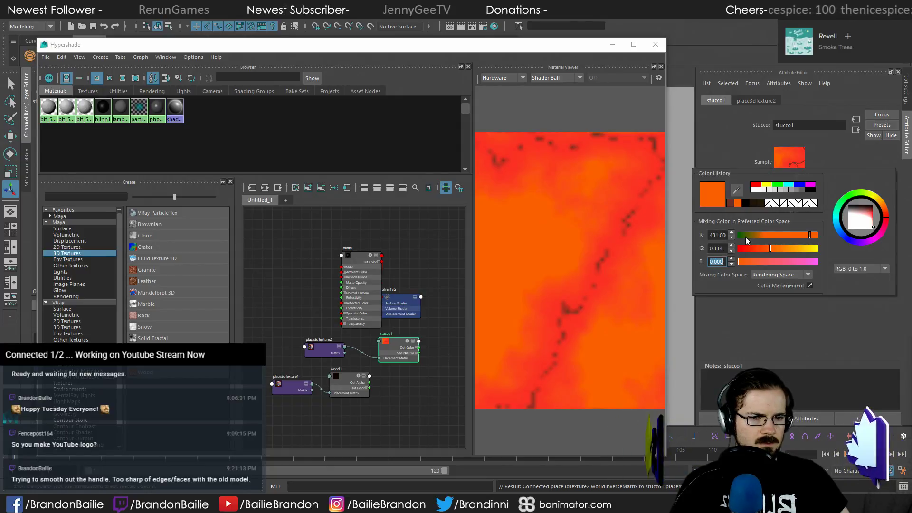
double_click(726, 235)
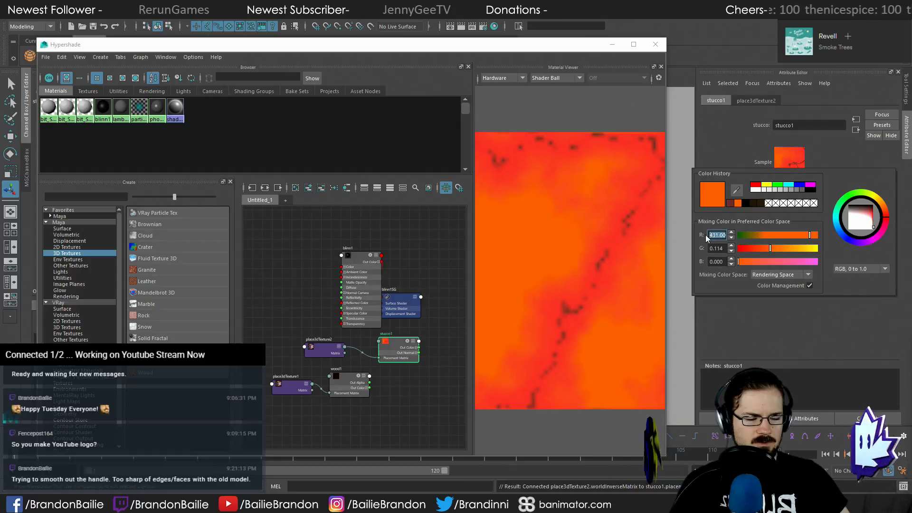
type(".4")
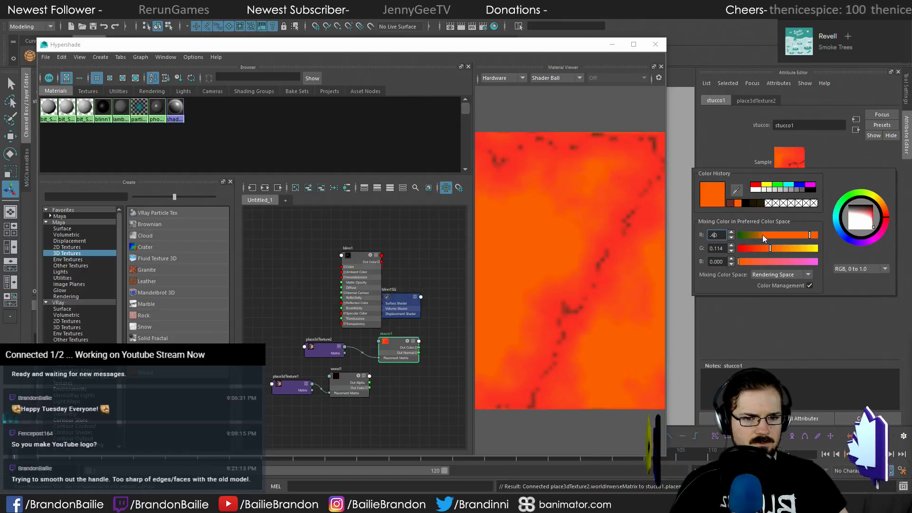
type("31")
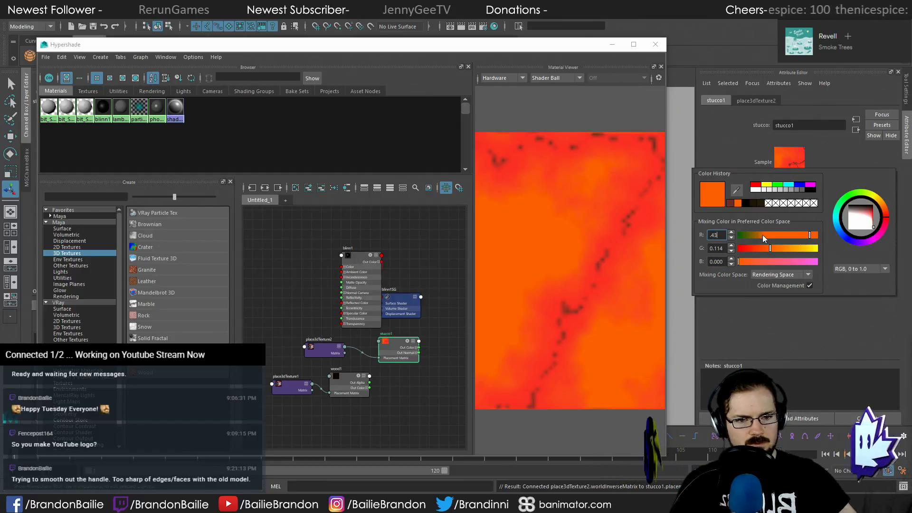
key("Return")
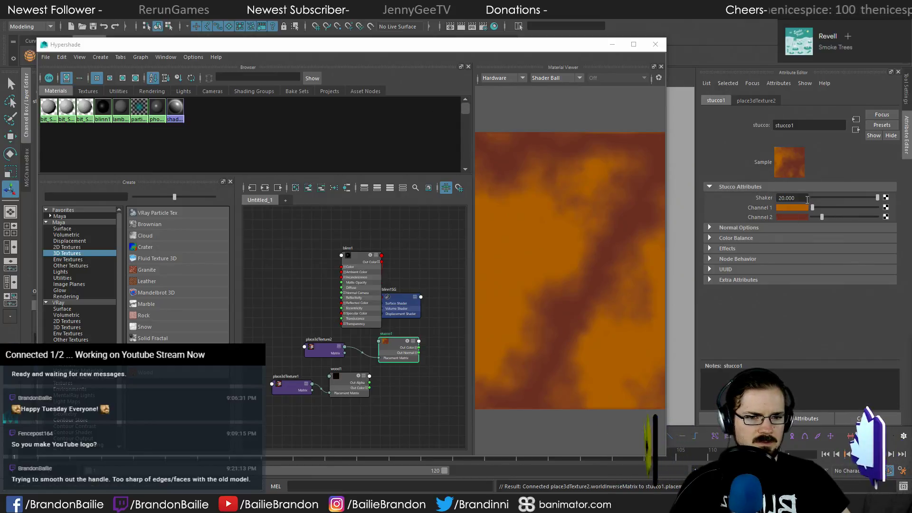
Darken stucco1's Channel 1 colour to a deep reddish brown, with red about 0.05 and green about 0.005
left_click(788, 207)
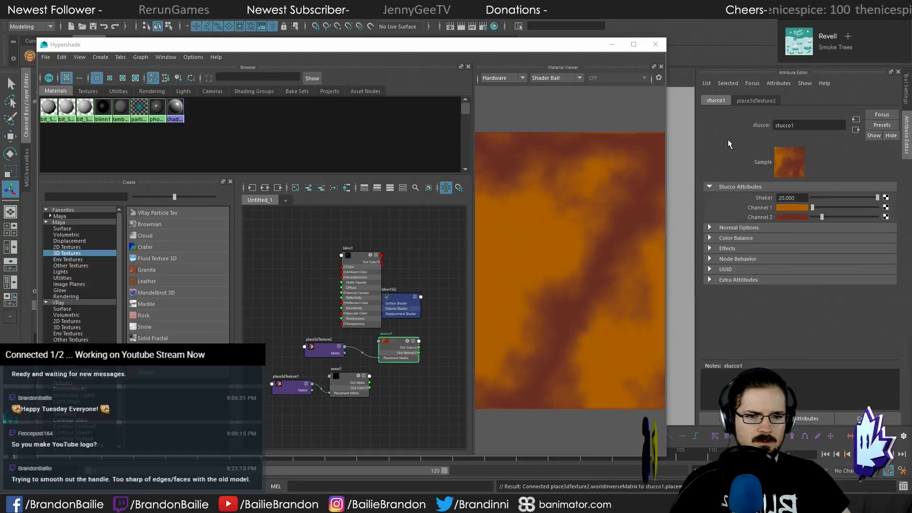
left_click(788, 207)
left_click_drag(796, 233, 744, 248)
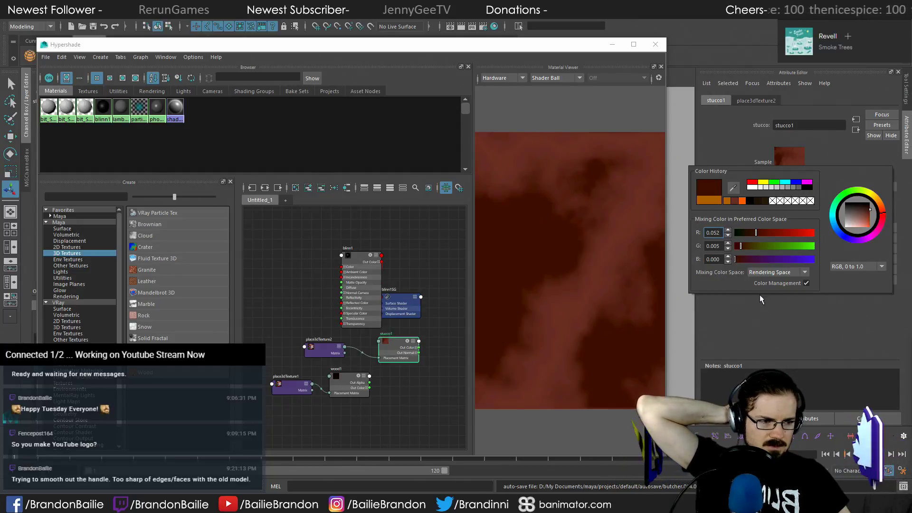
left_click_drag(757, 233, 759, 233)
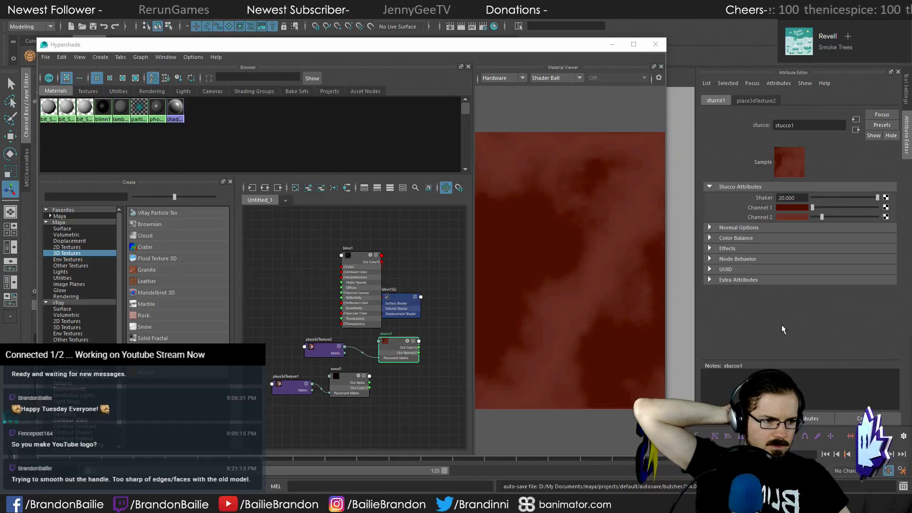
Mix stucco1's Channel 2 colour in Display Space and lower its green to about 0.012 and blue to about 0.023
left_click(799, 215)
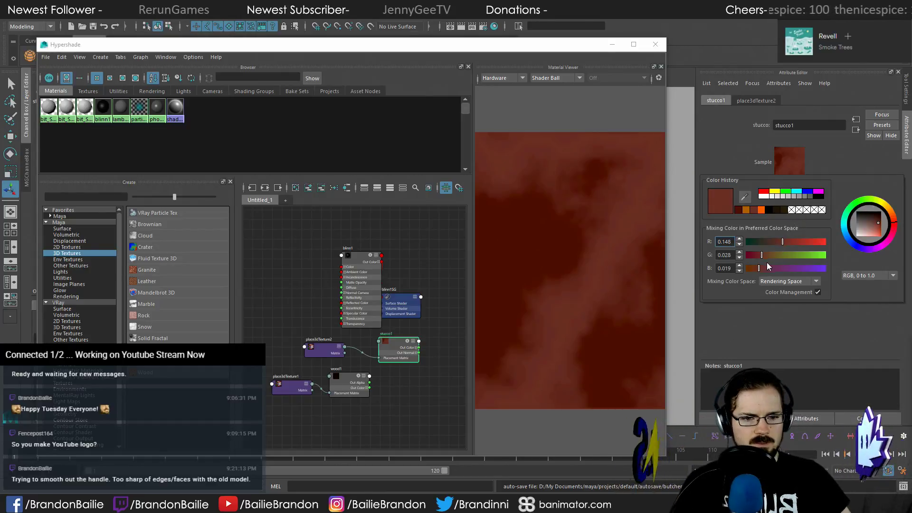
left_click(791, 283)
left_click(791, 295)
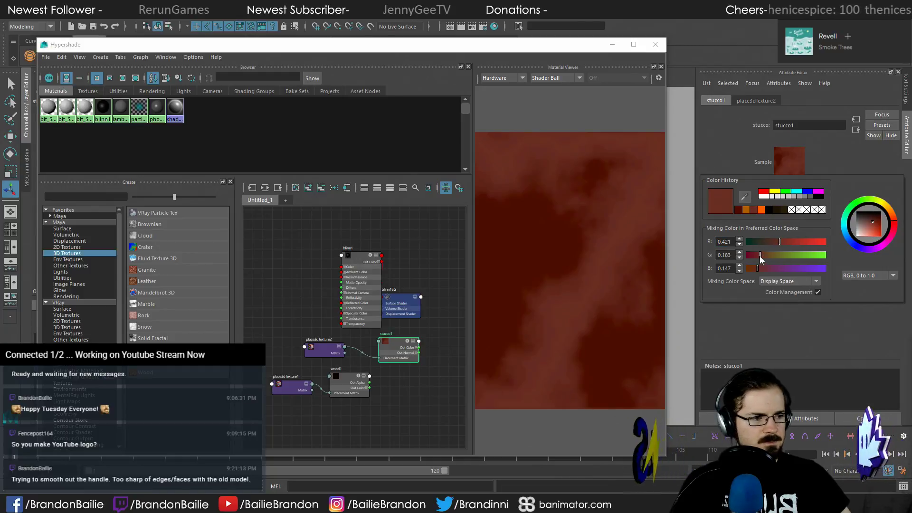
mouse_move(760, 256)
left_mouse_down()
mouse_move(752, 273)
mouse_move(750, 257)
left_mouse_up()
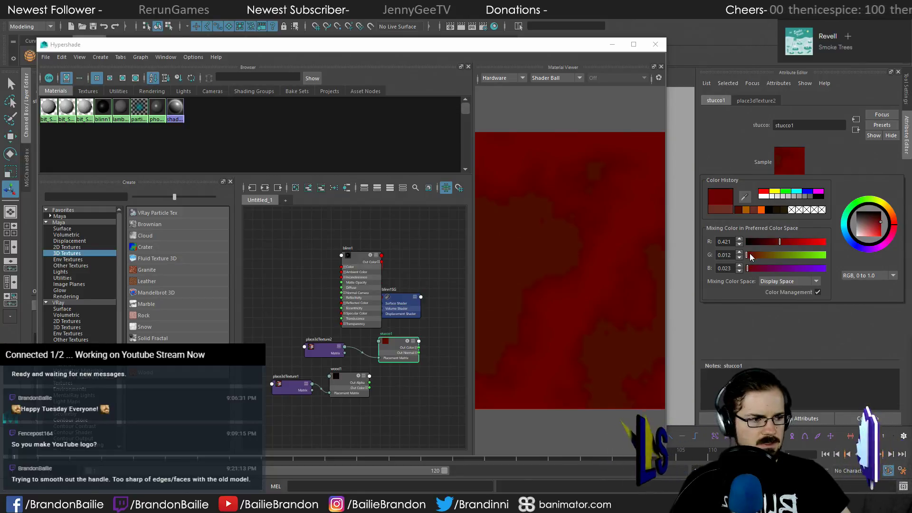
Set the red of stucco1's Channel 2 colour to 0.148 and its green to 0.114
left_click(725, 242)
type("0.14")
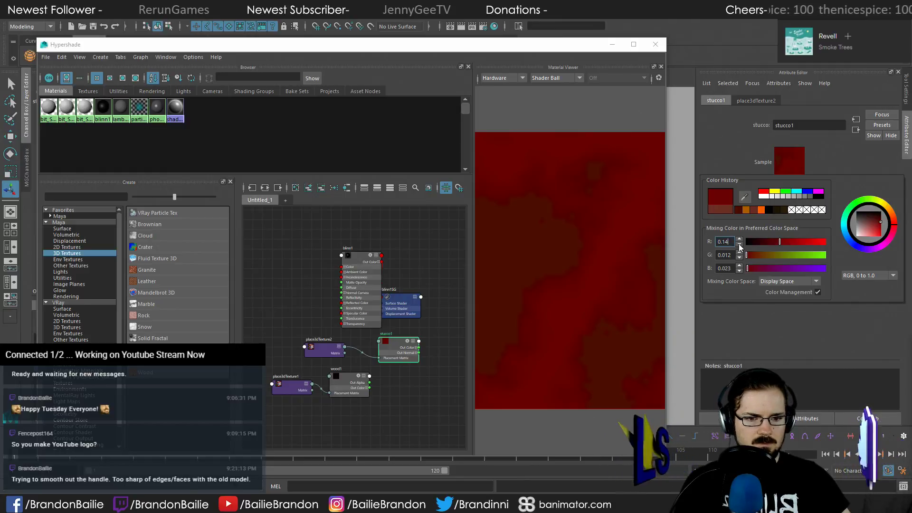
type("8")
key("Return")
left_click(731, 255)
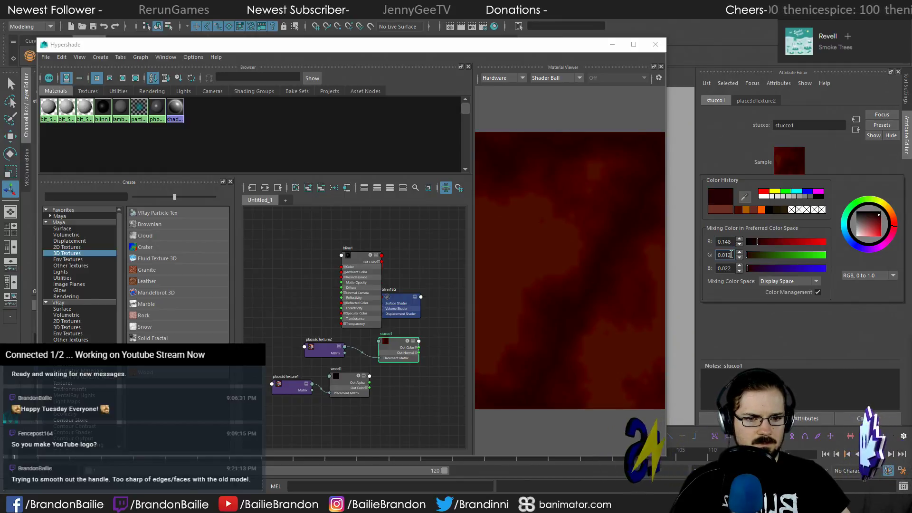
left_click_drag(731, 255, 711, 257)
type(".11")
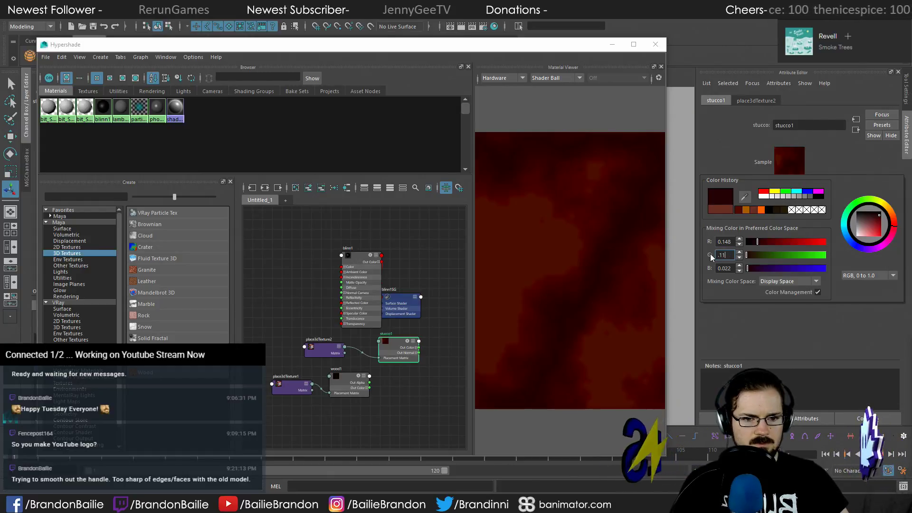
type("4")
key("Return")
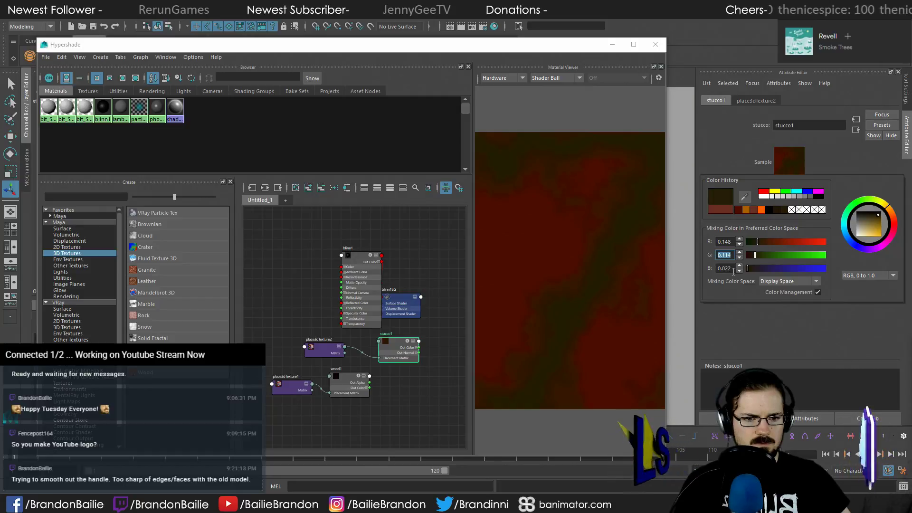
Set the blue of stucco1's Channel 2 colour to 0.018 and lower its green until the colour is a dark reddish brown
left_click_drag(733, 271, 702, 268)
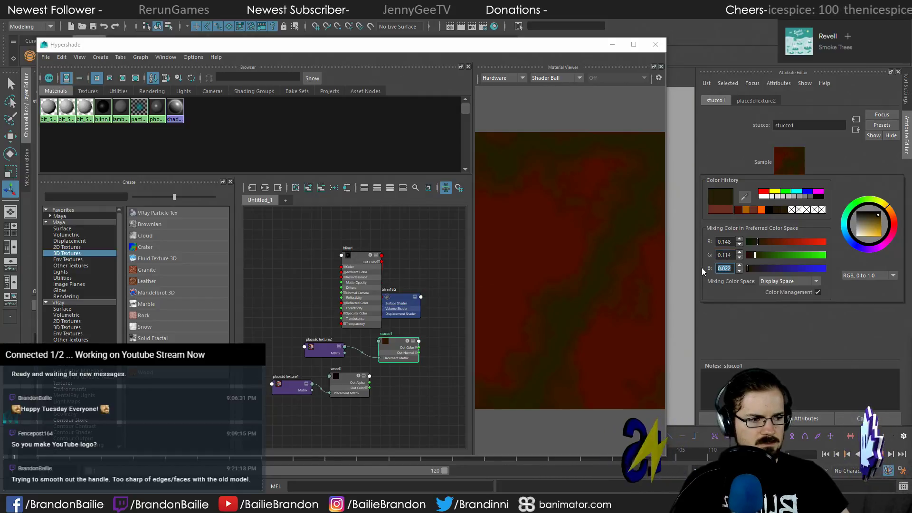
type(".018")
key("Return")
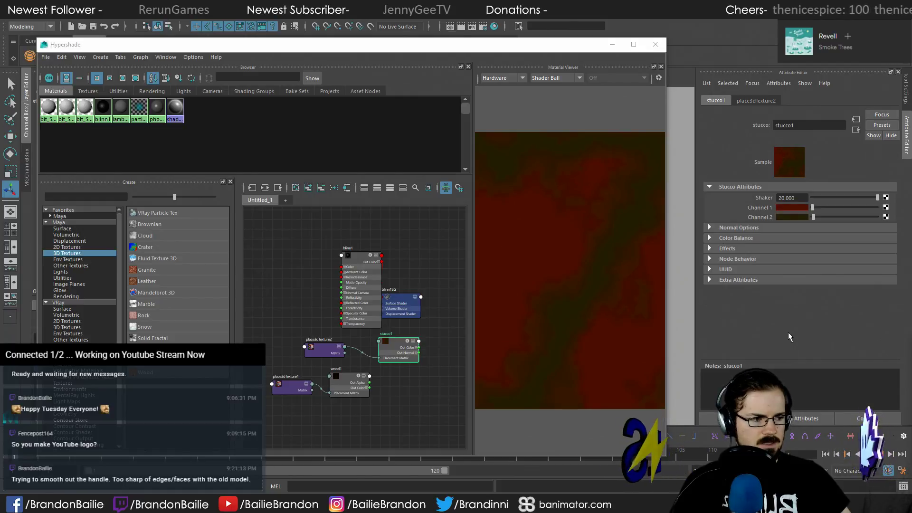
left_click(799, 217)
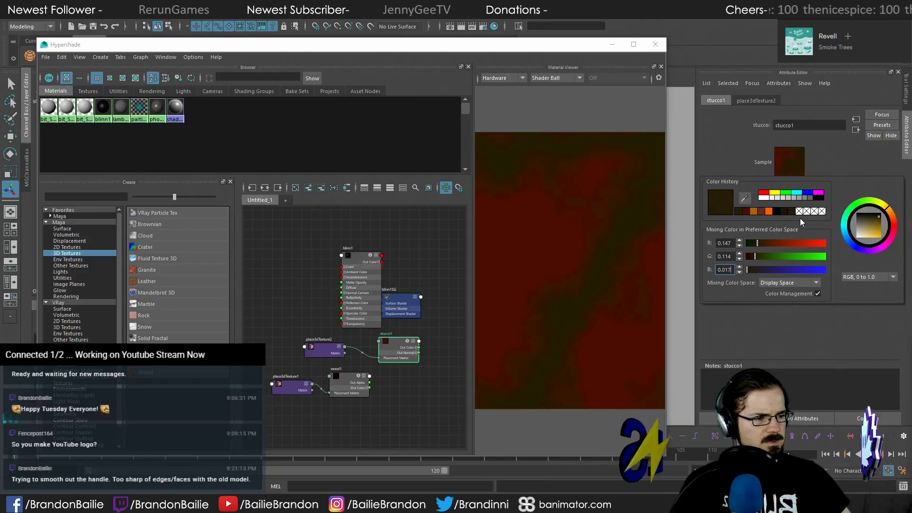
left_click(749, 256)
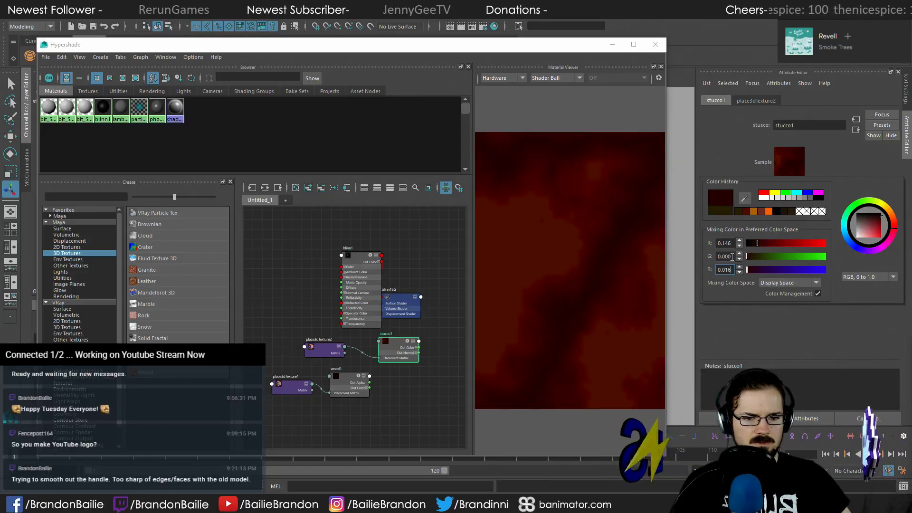
left_click_drag(726, 257, 734, 256)
type("28")
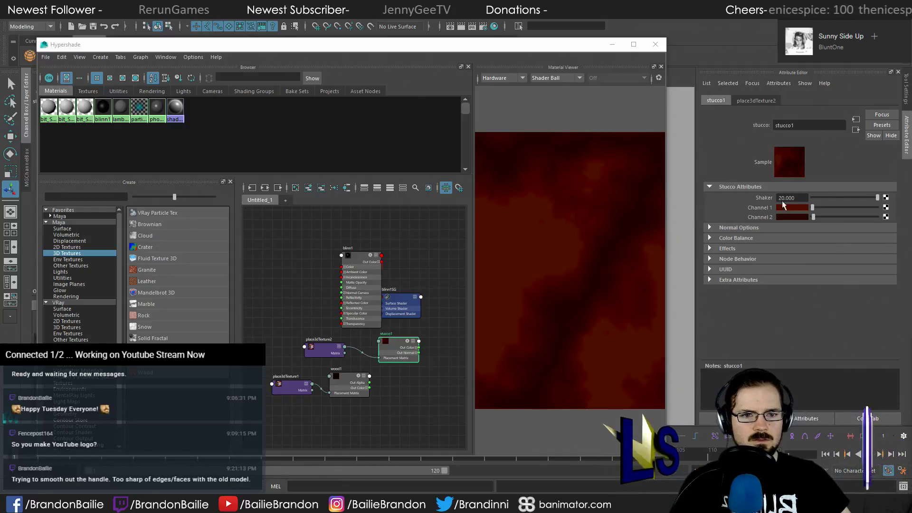
Set wood1's vein spread to 0.354, layer size to 0.098, randomness to 0.618 and age to 95
left_click(349, 380)
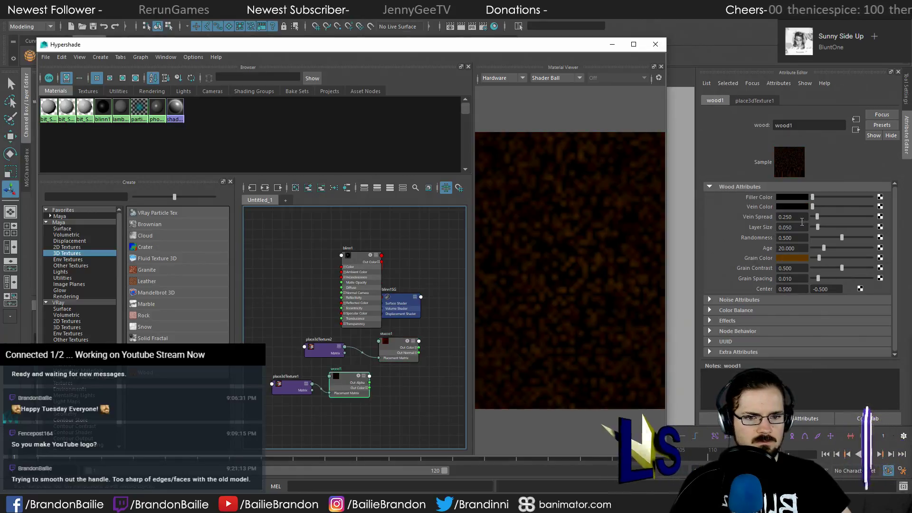
left_click(780, 216)
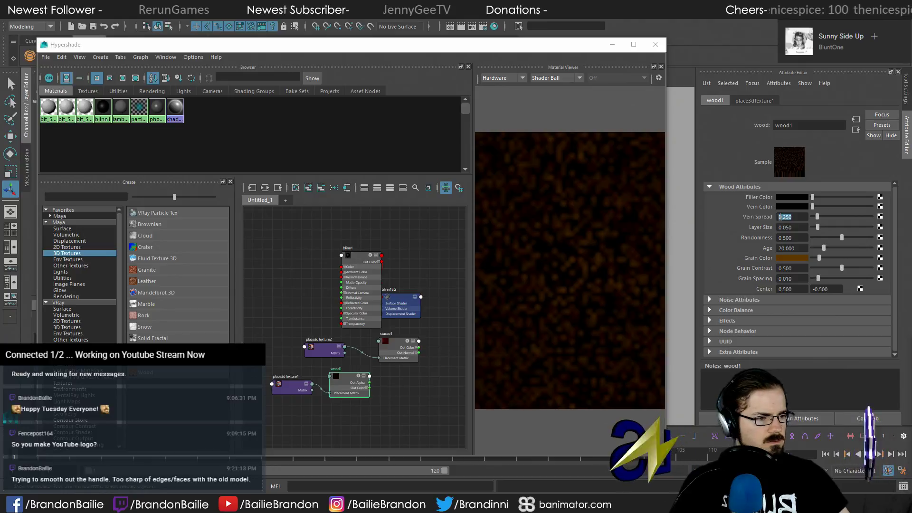
type("0.354")
key("Tab")
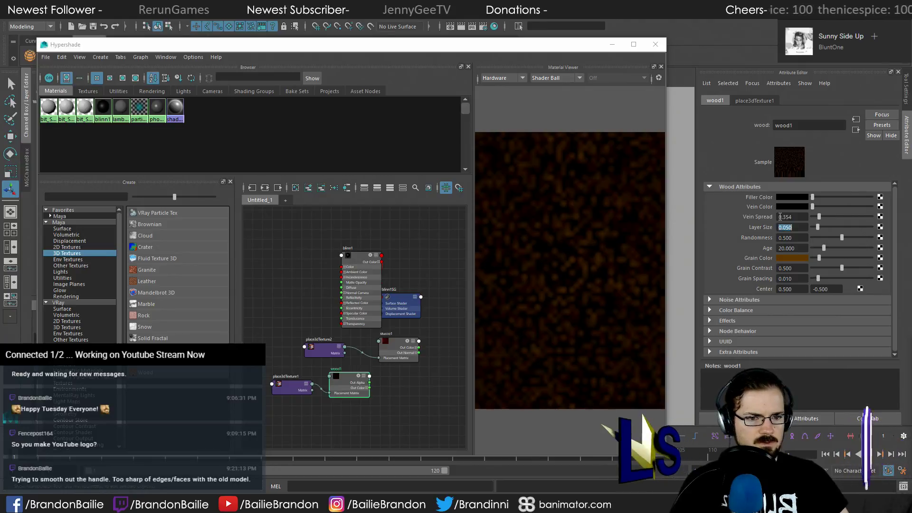
type("0.098")
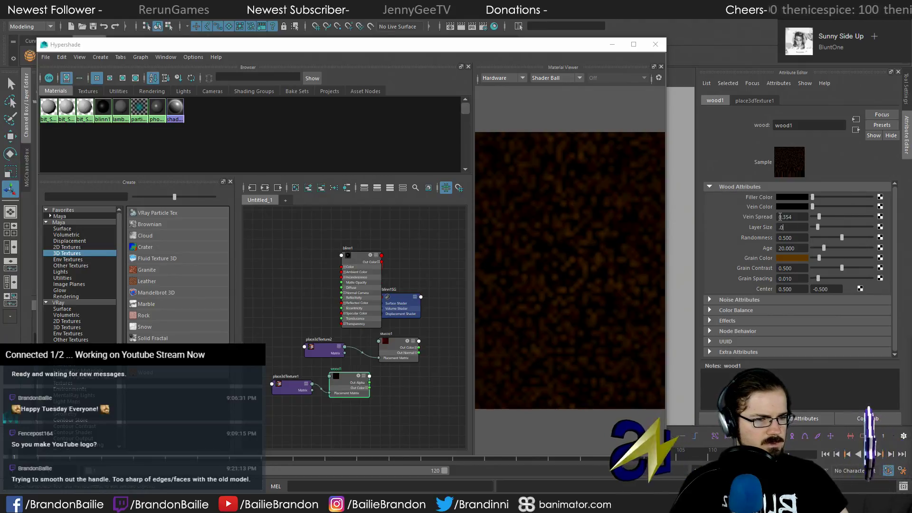
key("Tab")
type("0.618")
key("Tab")
type("95")
key("Tab")
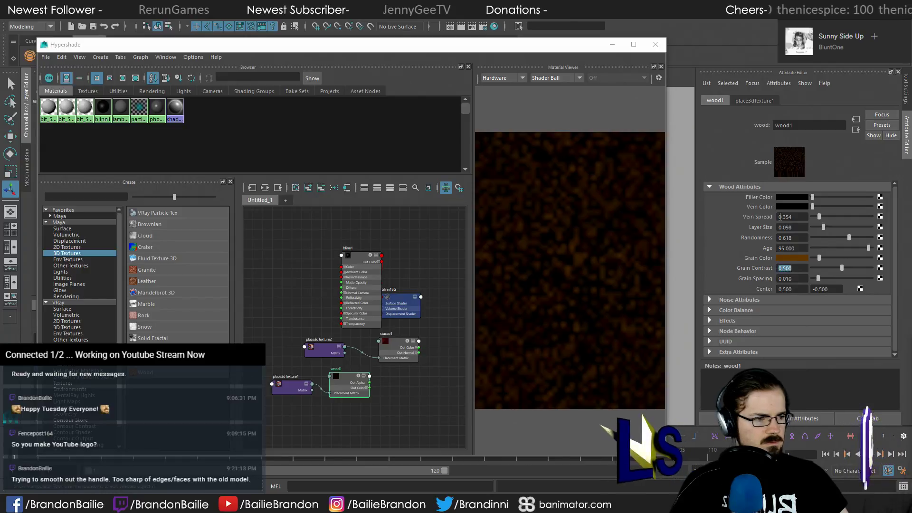
Set wood1's grain contrast to 0.455 and grain spacing to 0.017
type(".455")
key("Tab")
type(".017")
key("Return")
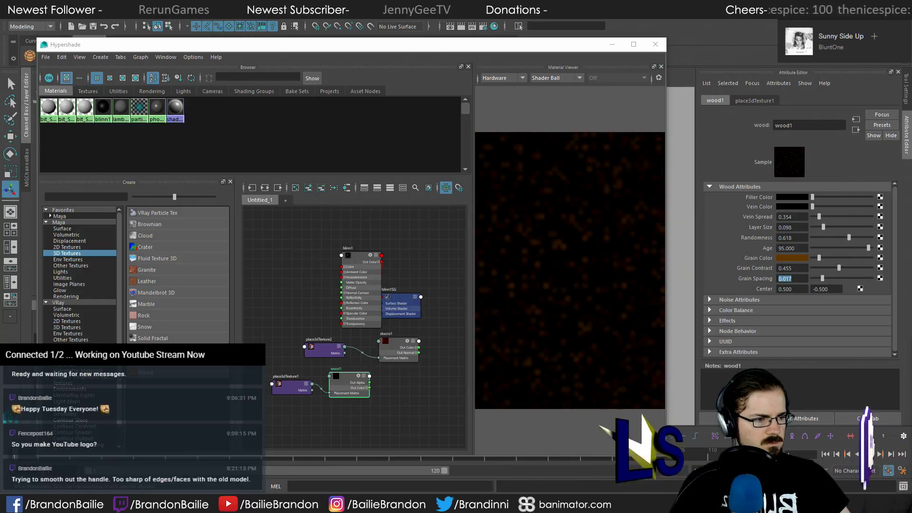
Set wood1's noise amplitude X and Y to 1 and the noise ratio to 0.264
left_click(747, 301)
left_click_drag(794, 283, 730, 272)
type("1")
key("Tab")
type("1")
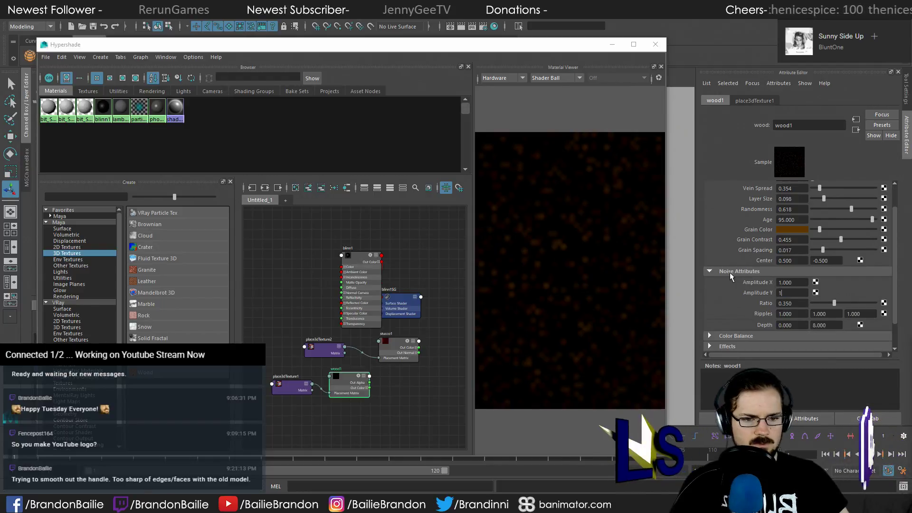
key("Tab")
type("0.264")
key("Return")
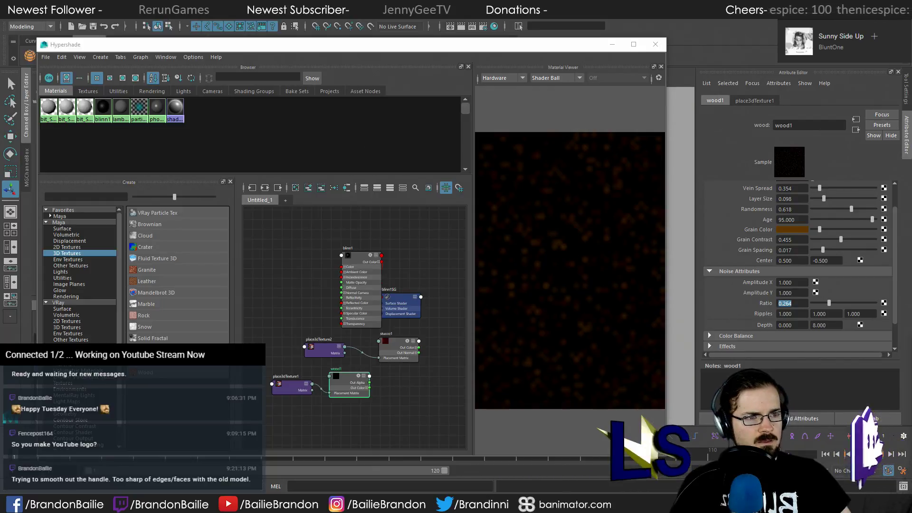
Switch to the browser and review the Pixelophy procedural wood tutorial's wood1 settings and node connection steps, then return to Maya
left_click_drag(314, 512, 314, 237)
double_click(314, 239)
scroll(387, 209, "down", 5)
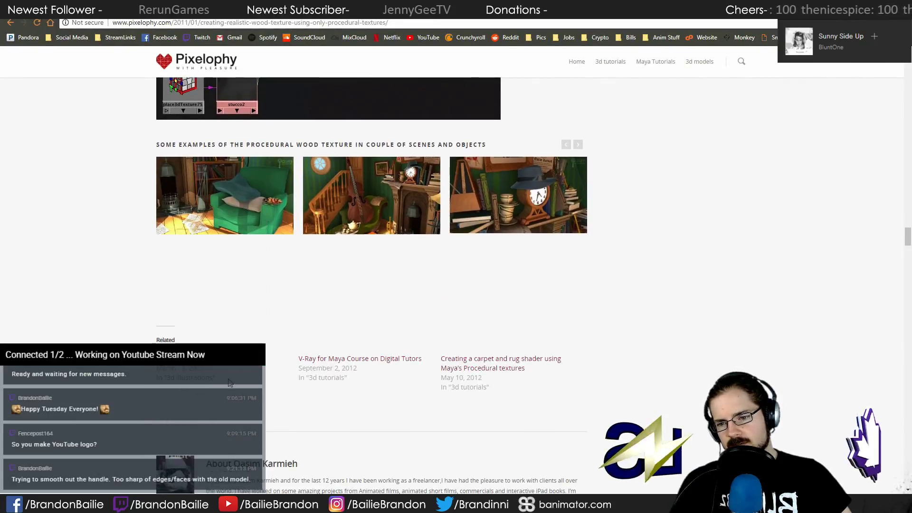
left_click(577, 144)
scroll(592, 266, "up", 7)
scroll(591, 270, "up", 15)
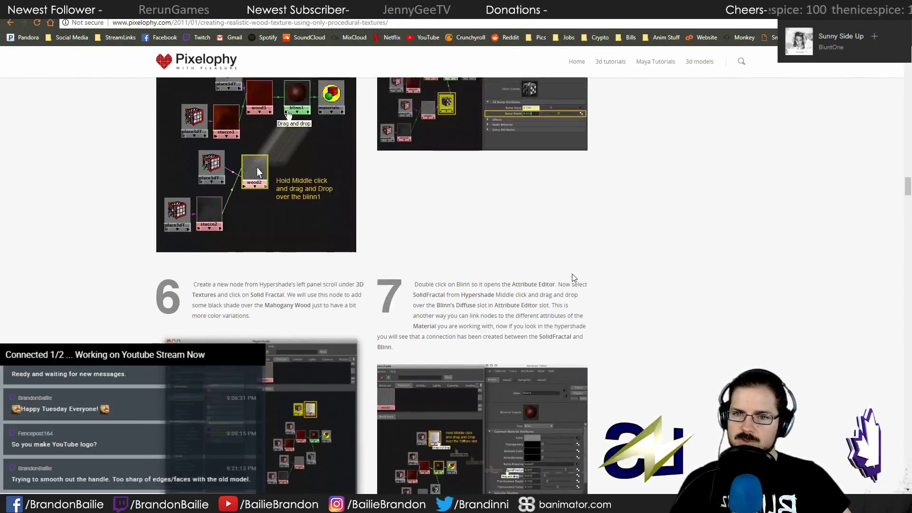
scroll(590, 275, "up", 4)
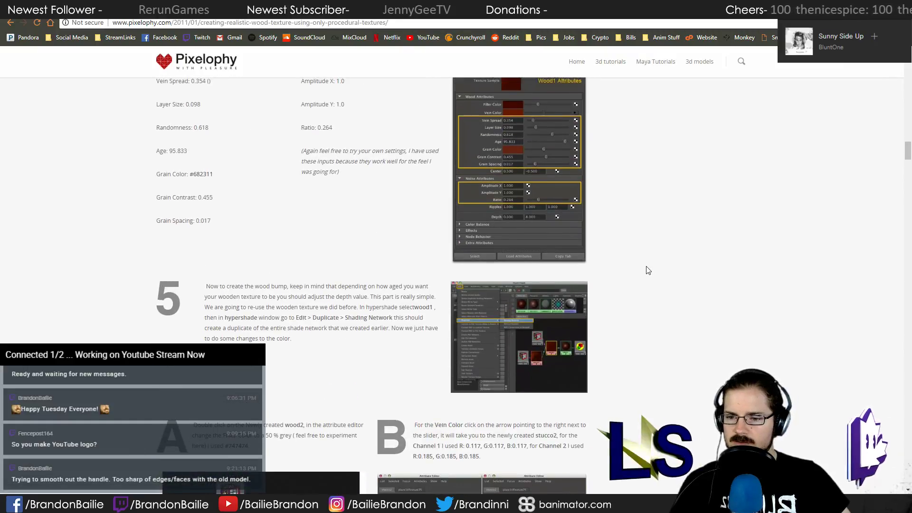
scroll(645, 269, "down", 8)
scroll(644, 270, "up", 2)
left_click_drag(456, 6, 911, 95)
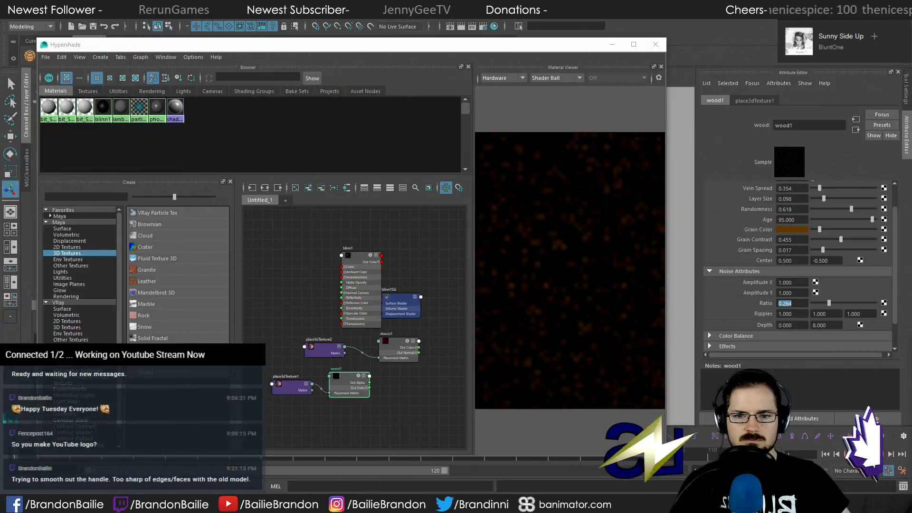
left_click(412, 246)
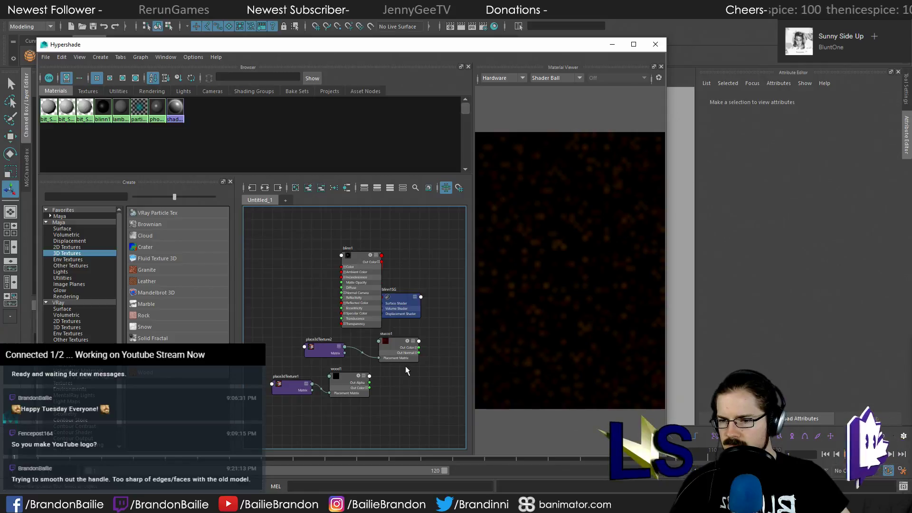
mouse_move(341, 382)
left_mouse_down()
mouse_move(214, 96)
mouse_move(288, 321)
mouse_move(346, 382)
left_mouse_up()
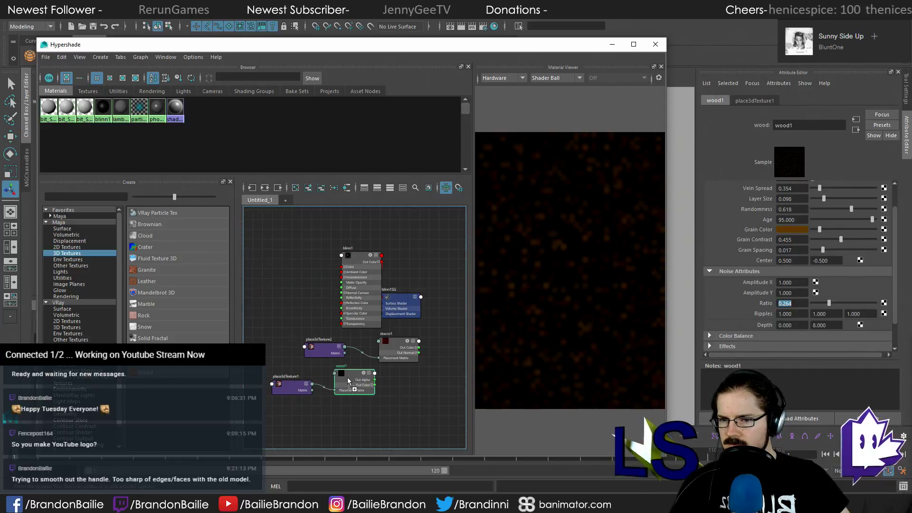
left_click(232, 123)
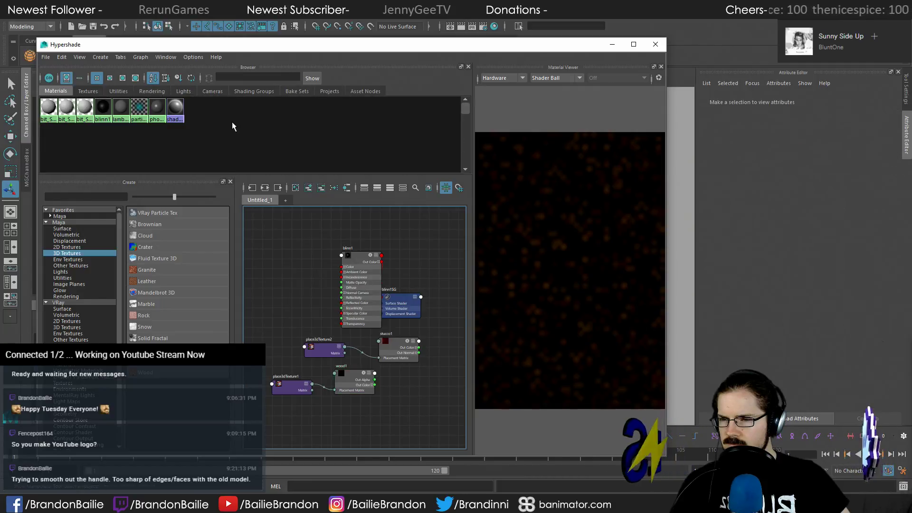
left_click(110, 77)
left_click(97, 78)
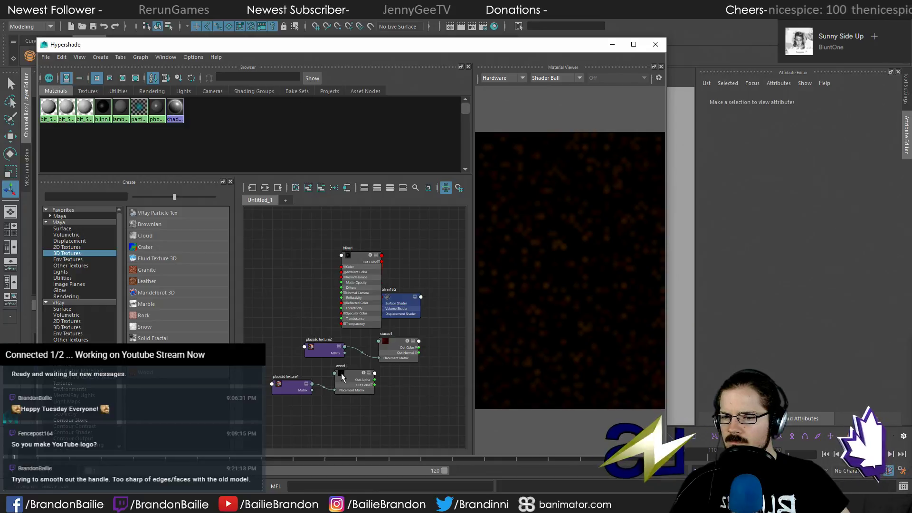
Solo the wood1 texture in the node graph
left_click(352, 381)
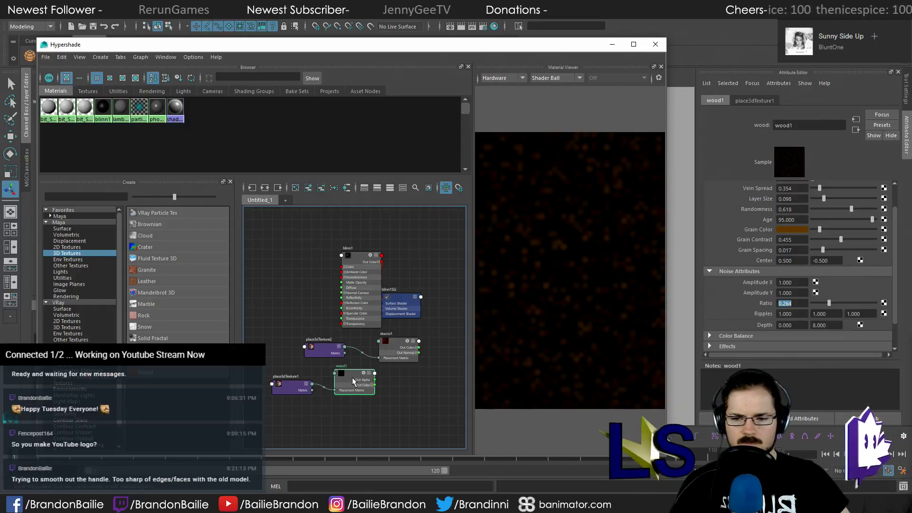
right_click(351, 373)
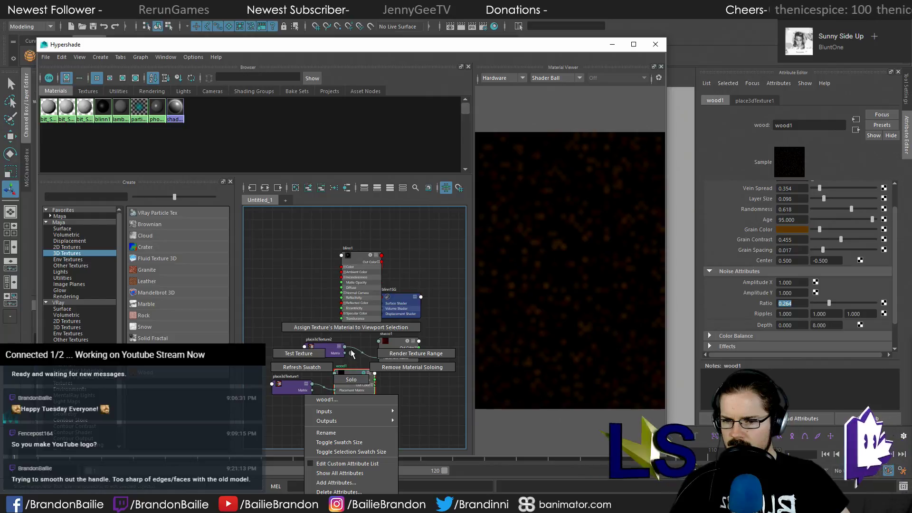
left_click(349, 375)
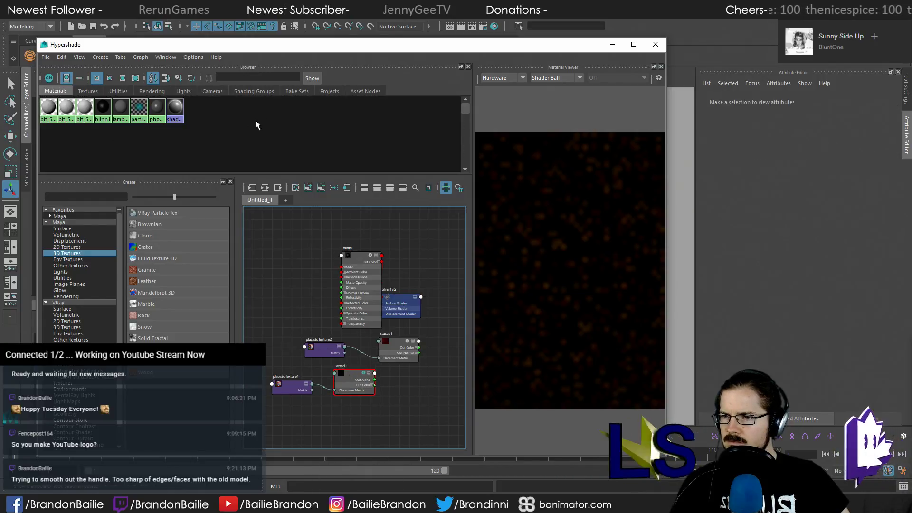
Spread out the shading graph by moving blinn1 and blinn1SG up and aside, and stucco1 with place3dTexture2 above wood1
left_click_drag(327, 351, 314, 339)
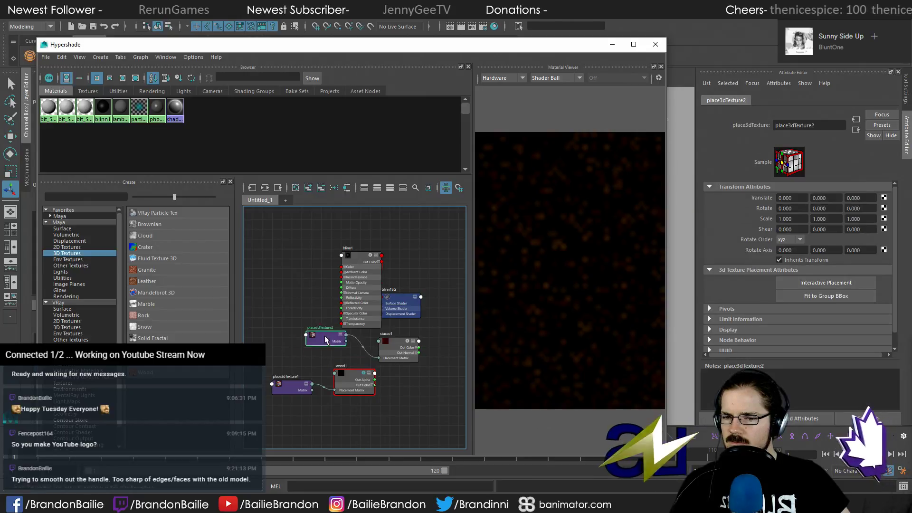
left_click_drag(361, 268, 431, 214)
left_click_drag(394, 300, 488, 243)
left_click(374, 281)
left_click_drag(392, 345, 374, 319)
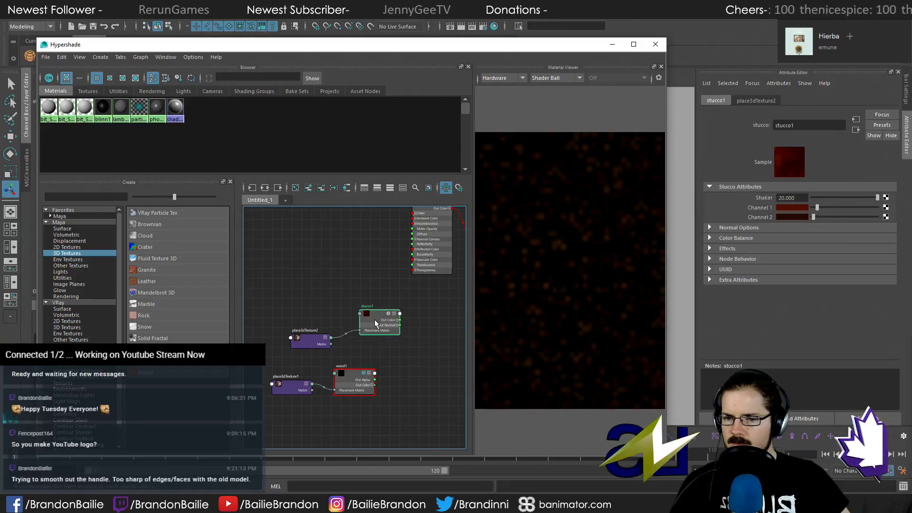
left_click_drag(316, 342, 301, 299)
left_click_drag(372, 316, 357, 289)
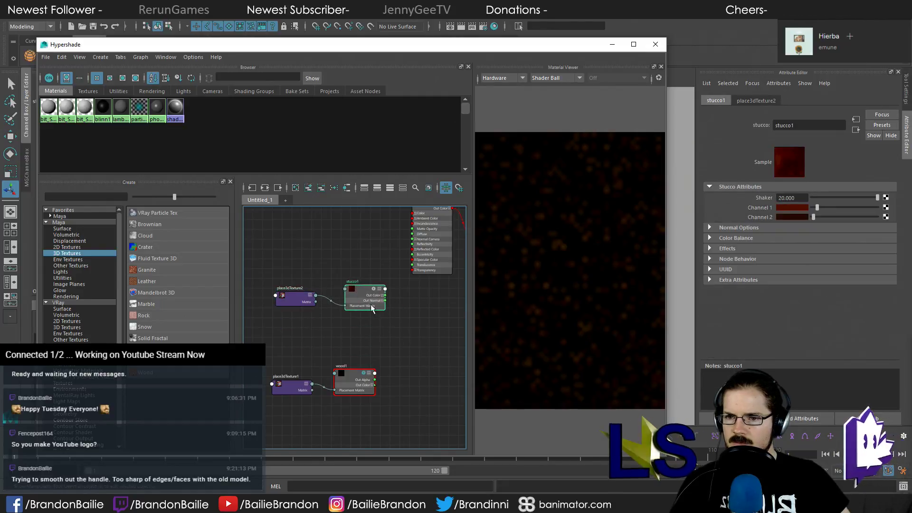
left_click(392, 349)
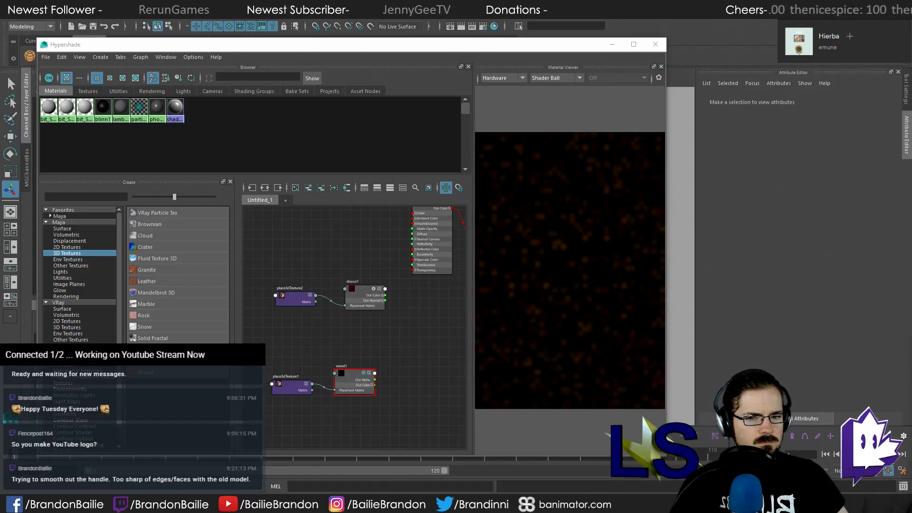
Move stucco1 and place3dTexture2 farther from blinn1 and place wood1 between stucco1 and blinn1
left_click(104, 109)
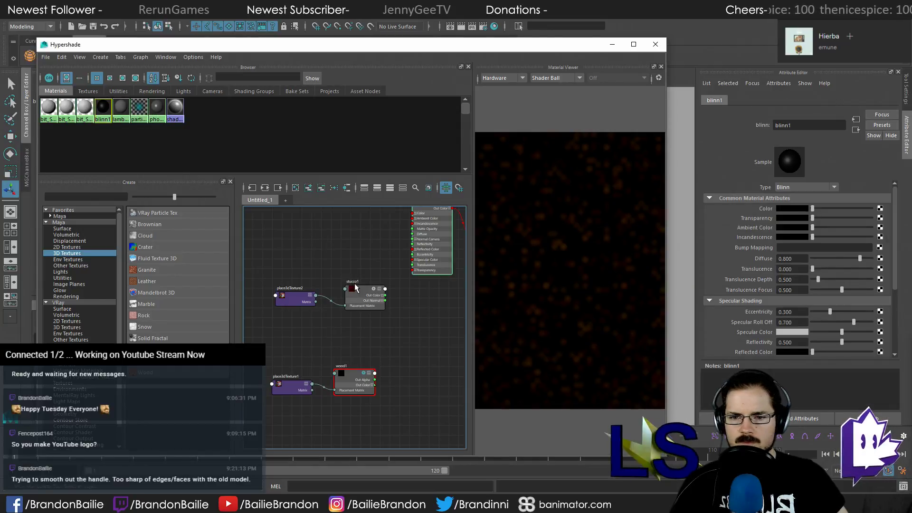
left_click_drag(355, 286, 322, 256)
left_click_drag(301, 299, 259, 284)
left_click_drag(321, 267, 303, 279)
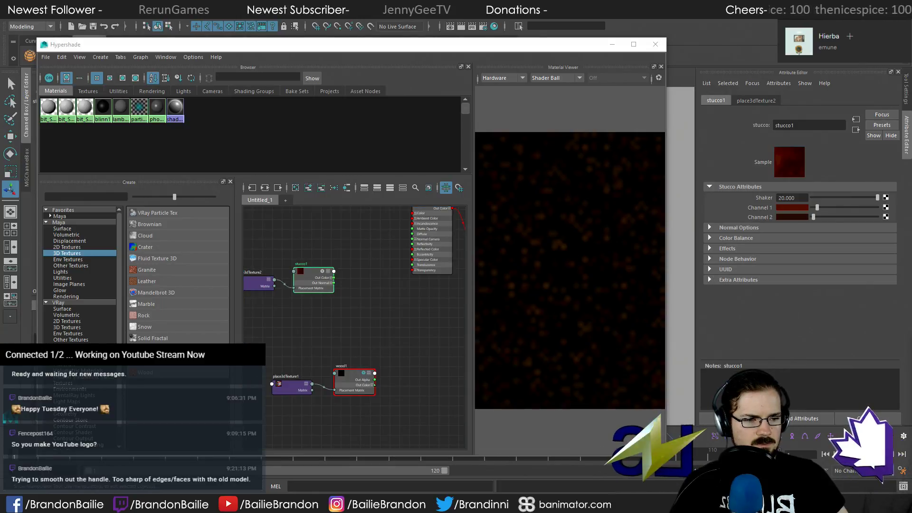
left_click_drag(345, 390, 301, 253)
scroll(346, 260, "up", 2)
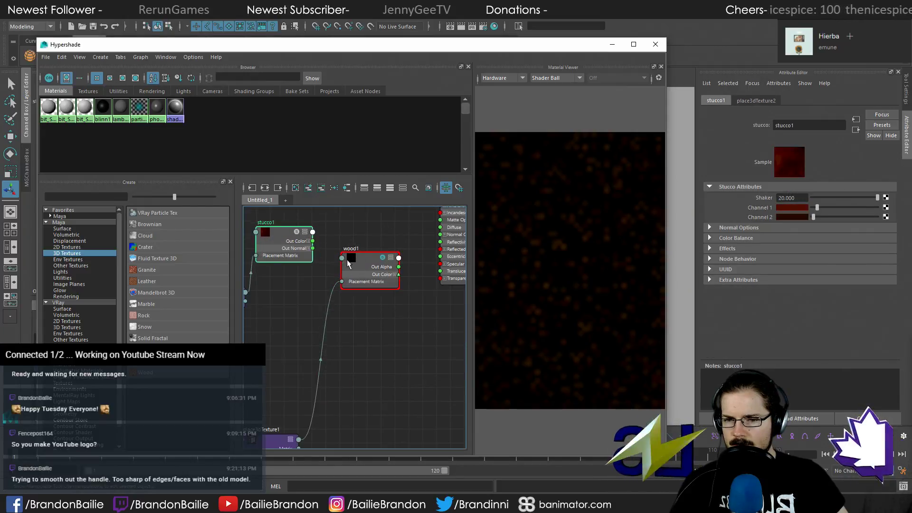
Connect wood1's Out Color output to blinn1's Color input
left_click_drag(368, 358, 371, 354)
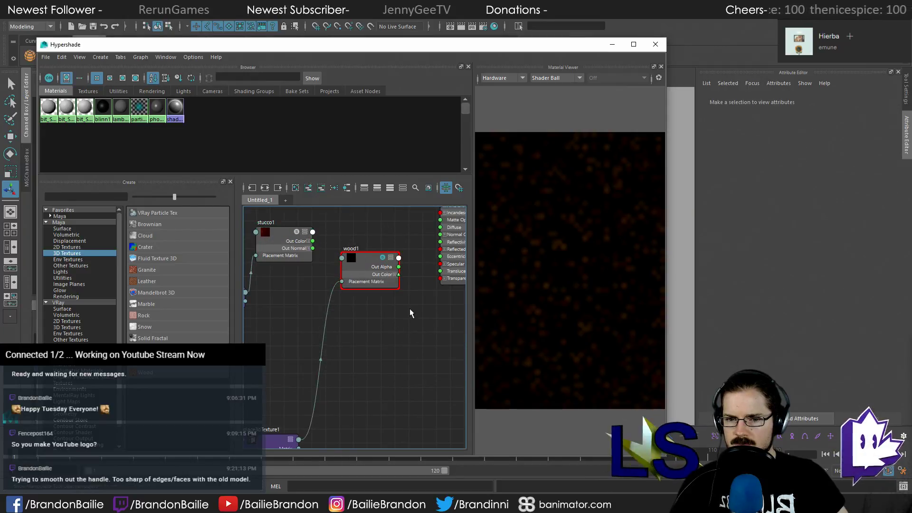
mouse_move(415, 303)
right_mouse_down()
mouse_move(411, 311)
mouse_move(415, 300)
right_mouse_up()
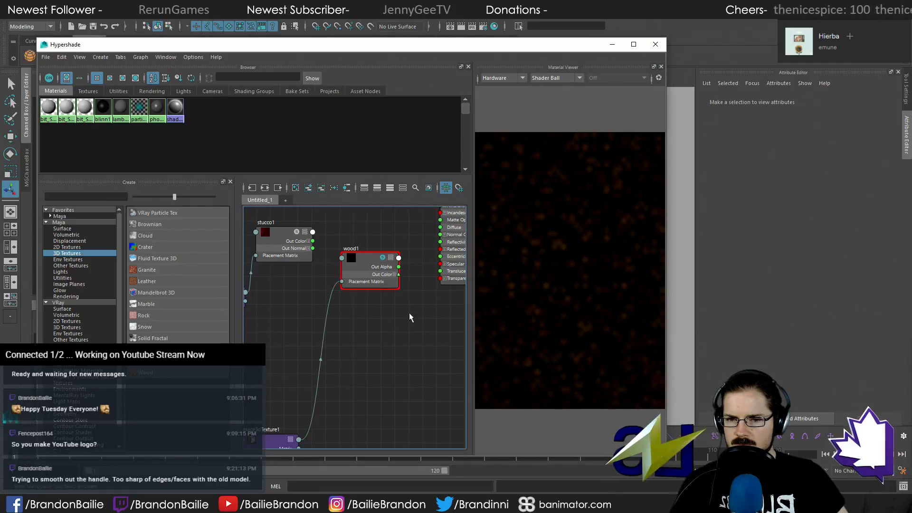
middle_click_drag(417, 316, 365, 359, "alt")
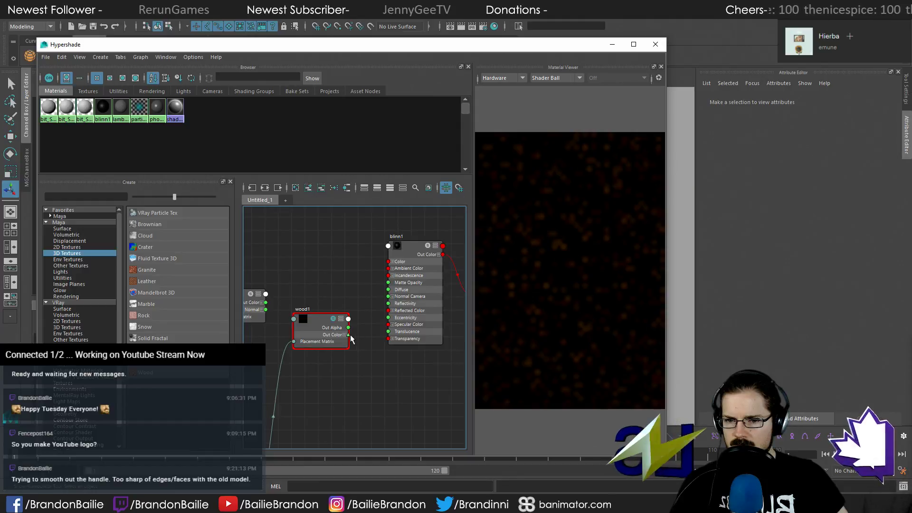
left_click_drag(349, 335, 390, 262)
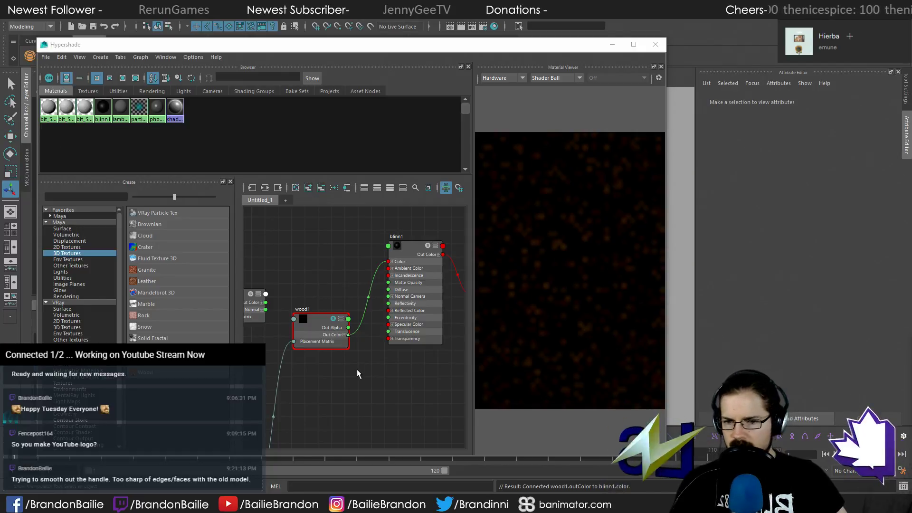
Move wood1 closer to blinn1 and connect stucco1's Out Color output to wood1's Vein Color
left_click_drag(307, 326, 328, 331)
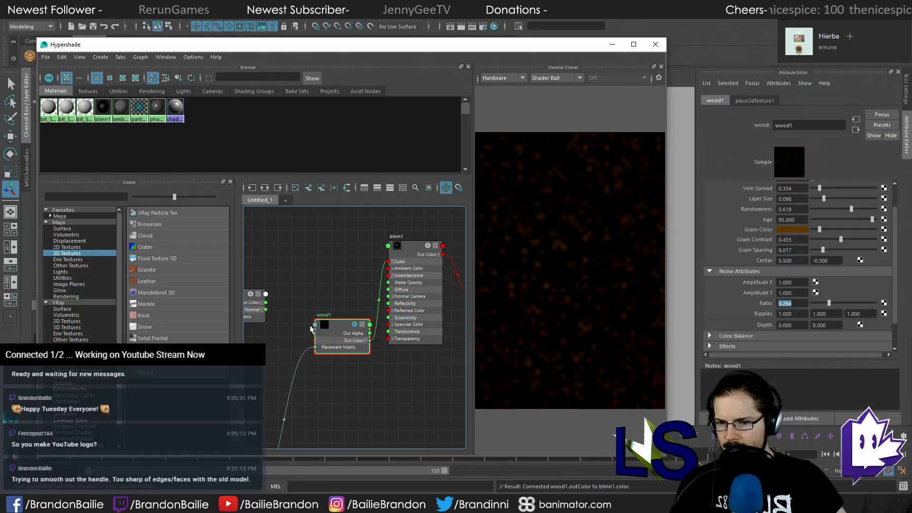
left_click(315, 326)
left_click(351, 429)
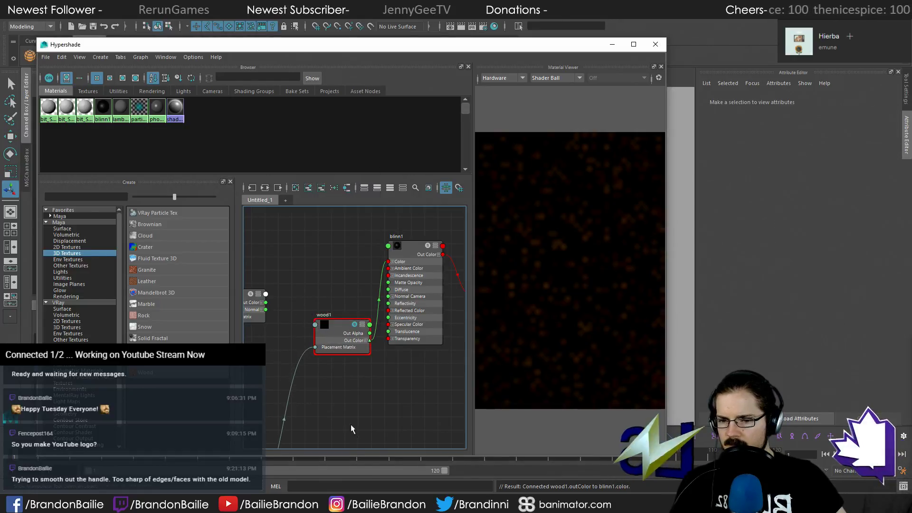
key("space")
left_click(284, 351)
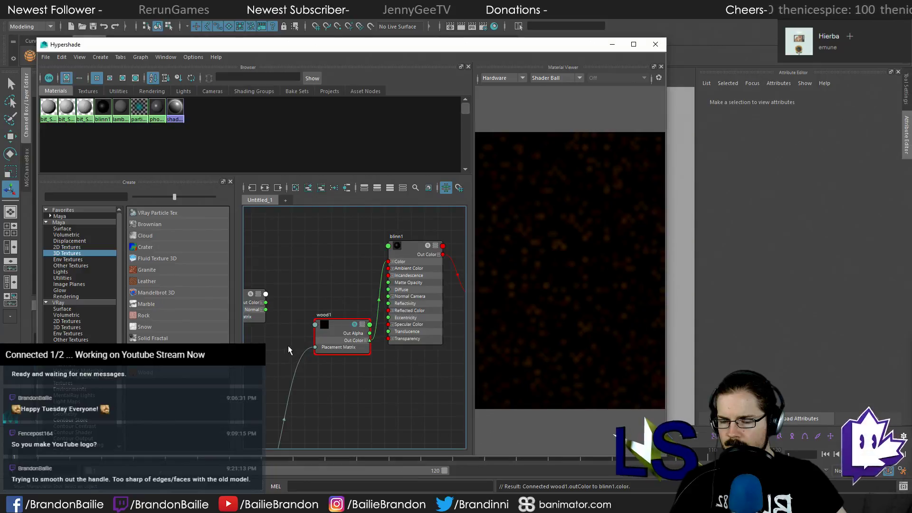
middle_click_drag(281, 344, 344, 330, "alt")
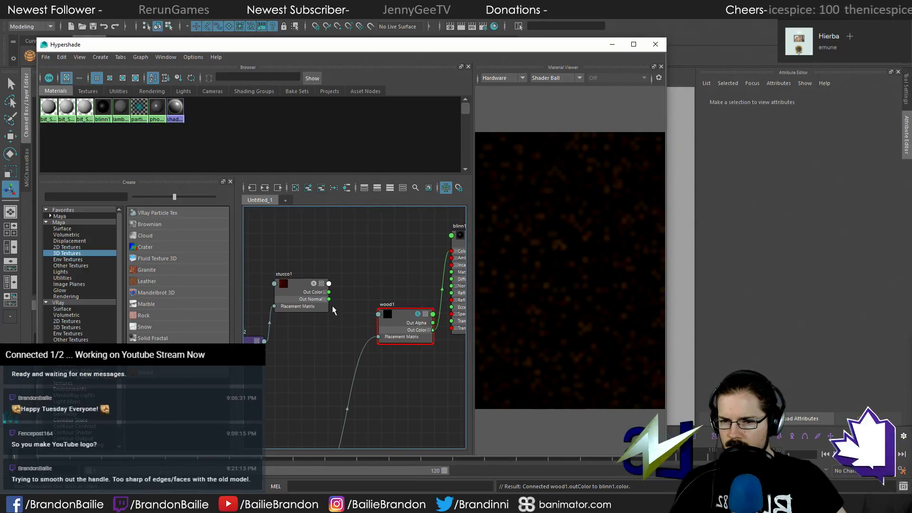
left_click_drag(329, 292, 378, 315)
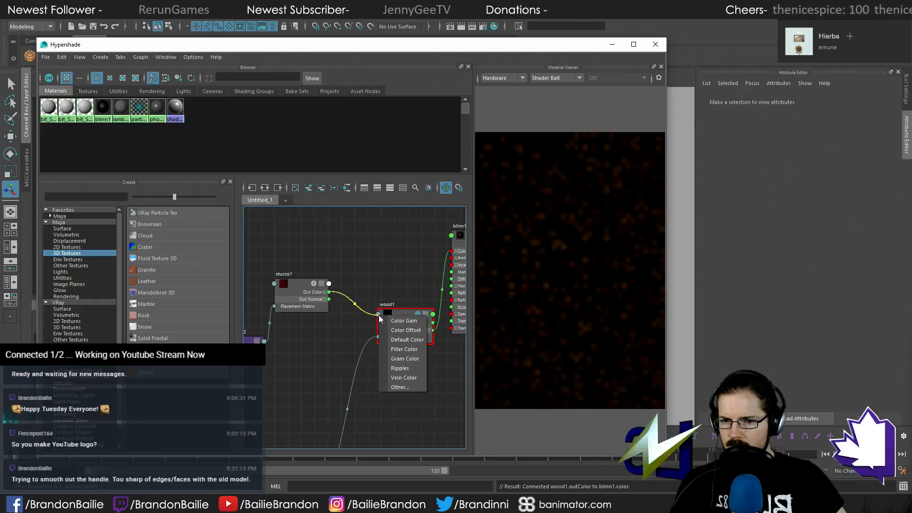
left_click(403, 378)
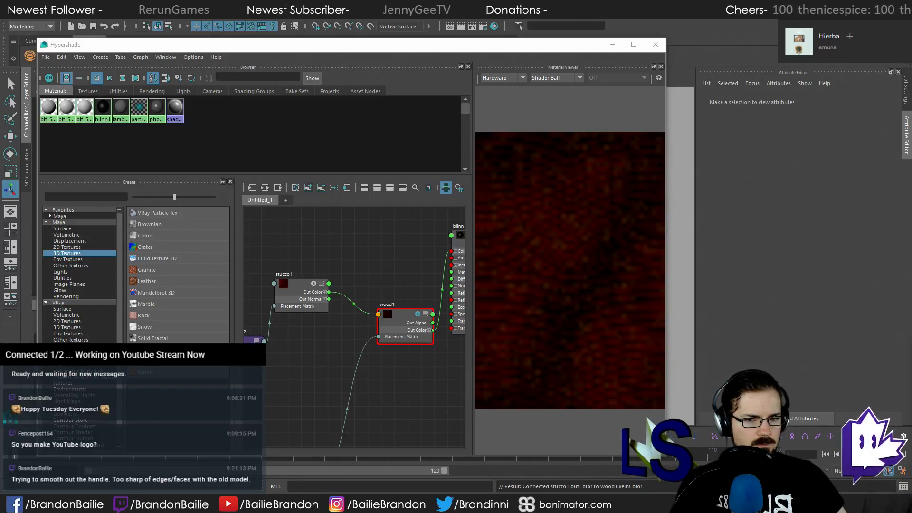
Regraph blinn1's input and output connections, maximize the Hypershade, and frame the whole shading network
left_click(392, 321)
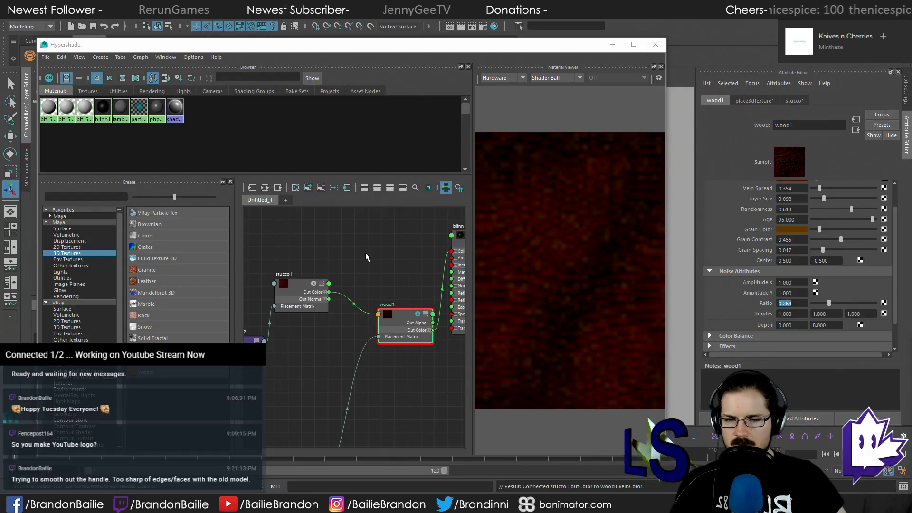
left_click(458, 241)
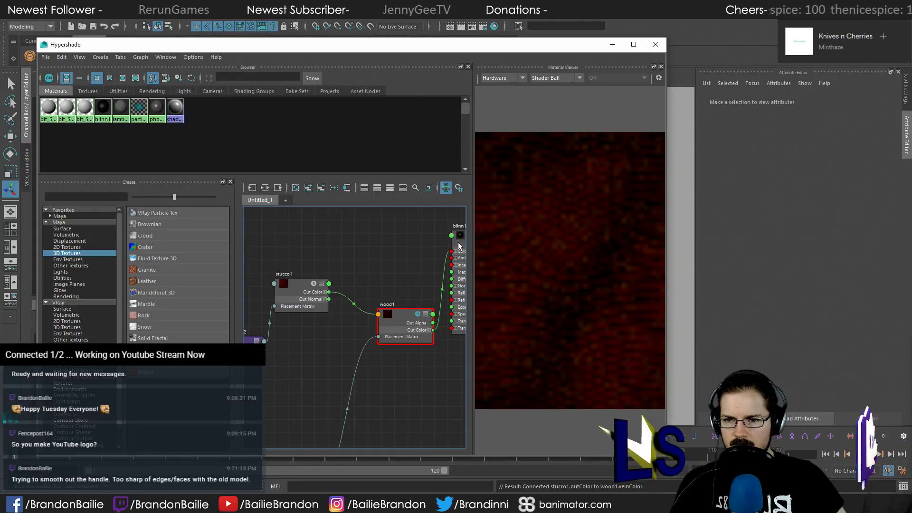
left_click(266, 189)
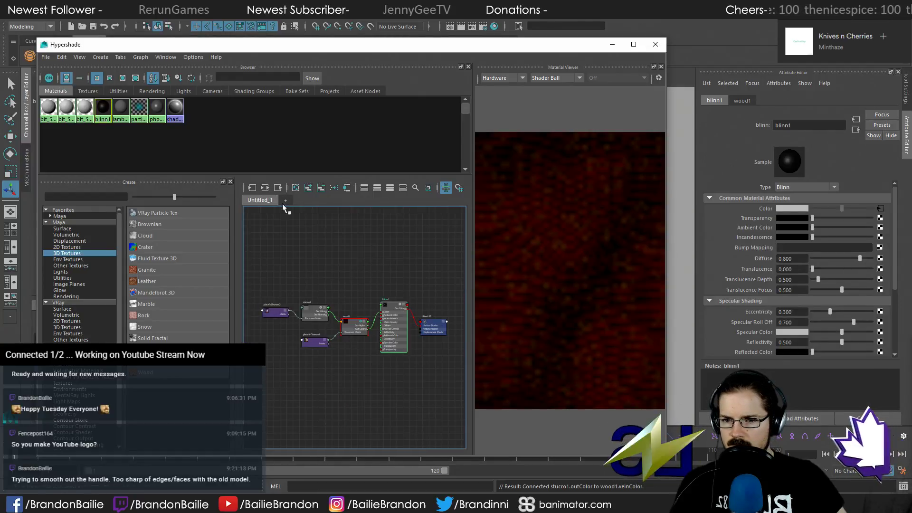
double_click(313, 47)
scroll(415, 252, "up", 5)
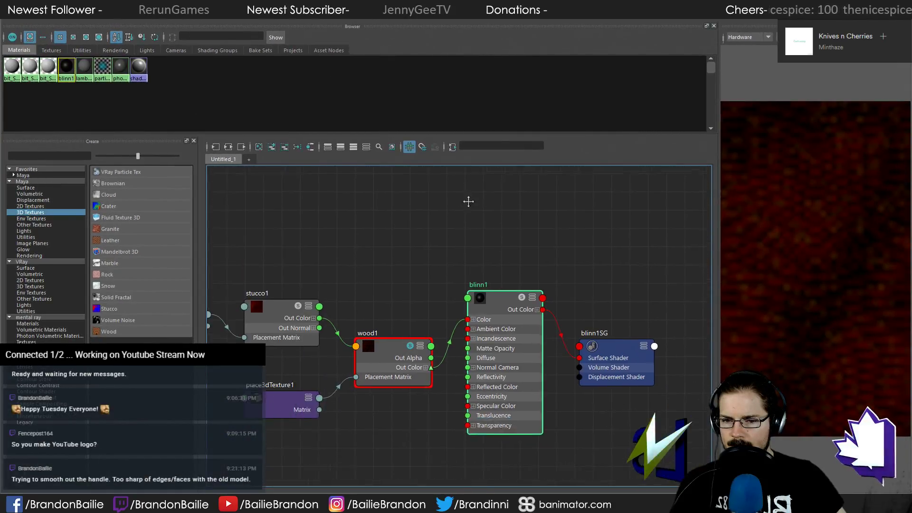
key("a")
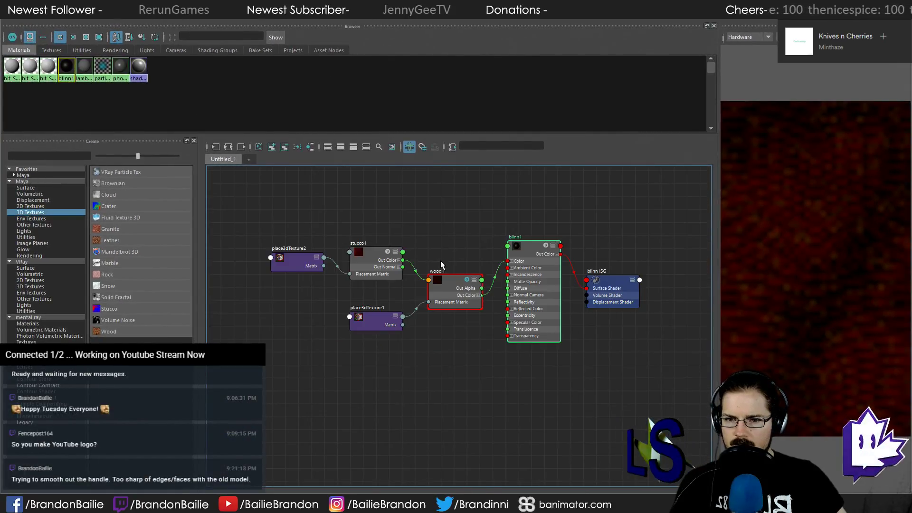
Duplicate wood1 together with its shading network
left_click(447, 280)
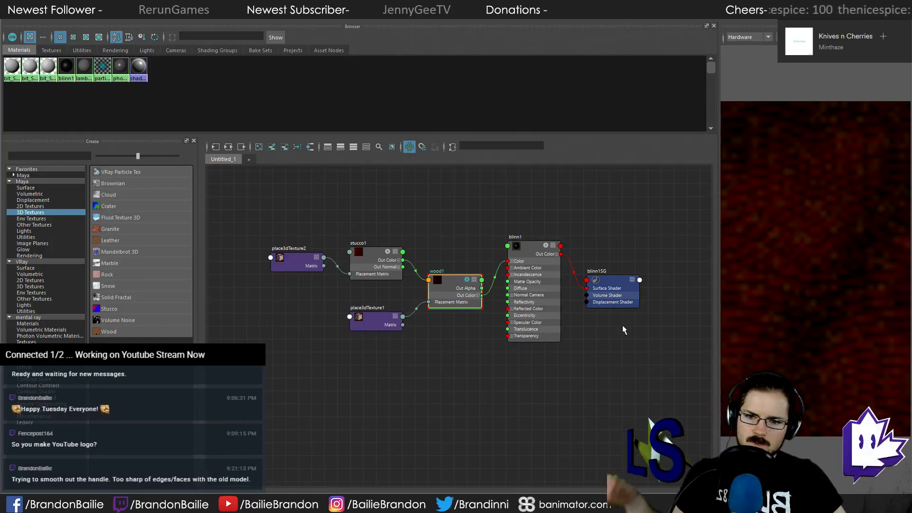
left_click(26, 21)
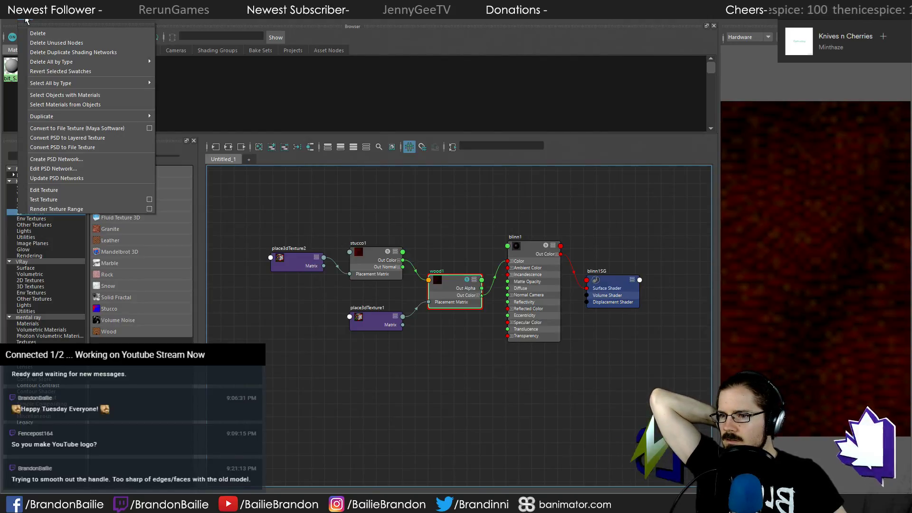
left_click(27, 20)
left_click(22, 21)
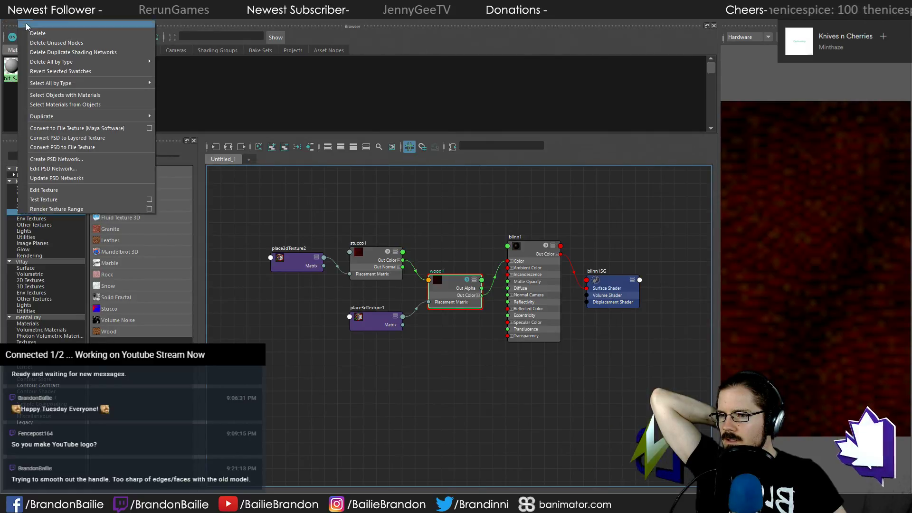
mouse_move(64, 117)
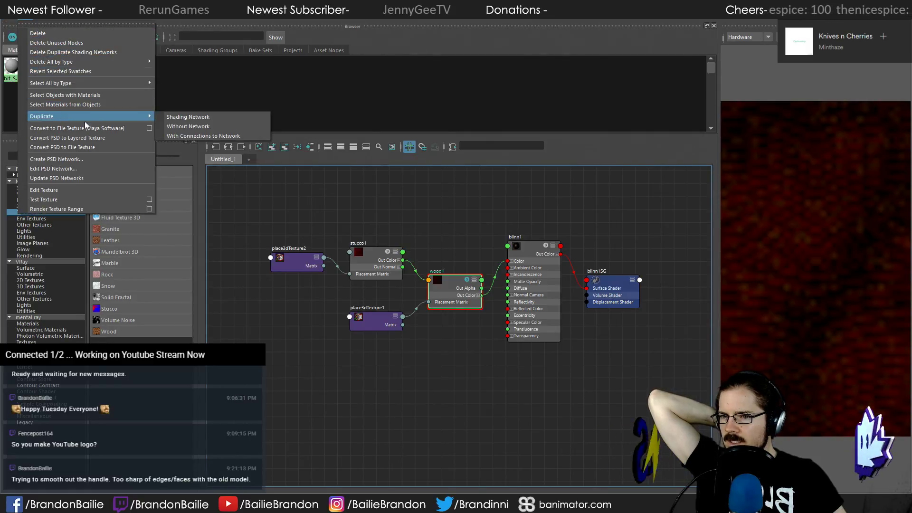
left_click(190, 117)
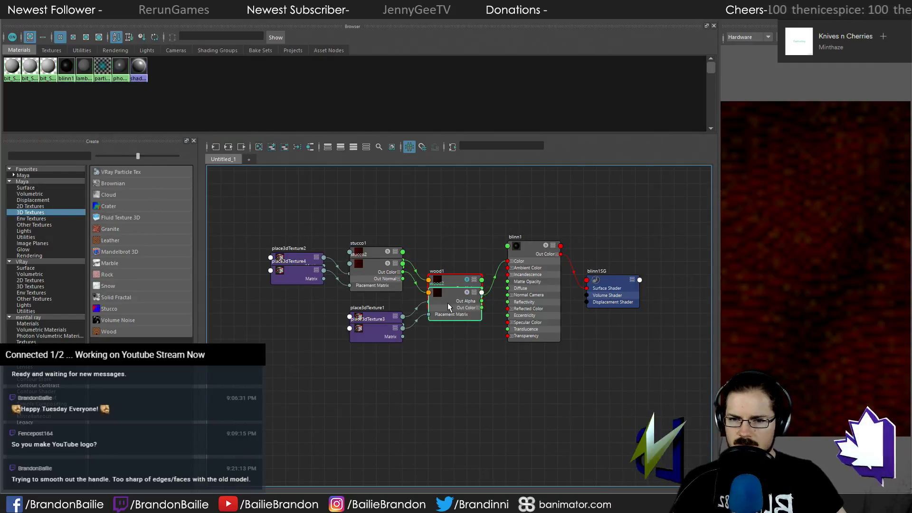
Arrange the duplicated wood2, stucco2, place3dTexture3 and place3dTexture4 nodes in a separate group below the original textures
left_click_drag(448, 303, 458, 365)
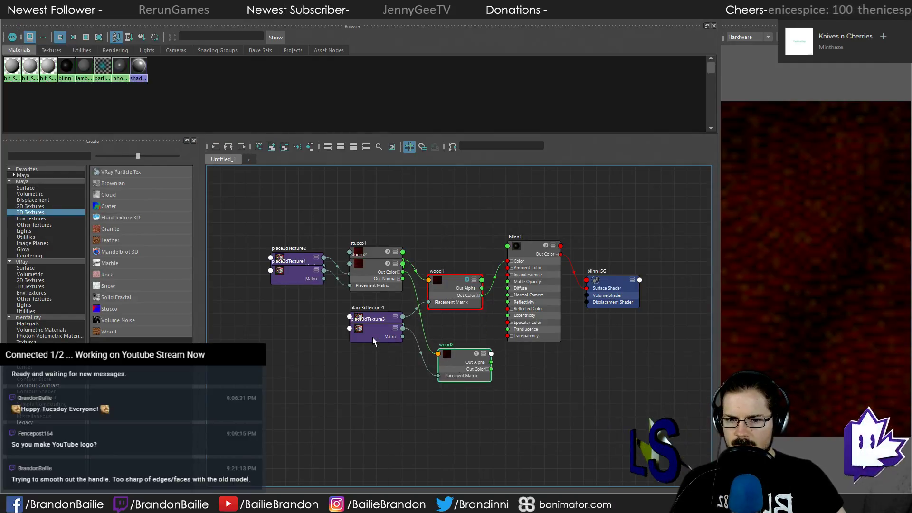
left_click_drag(375, 332, 370, 375)
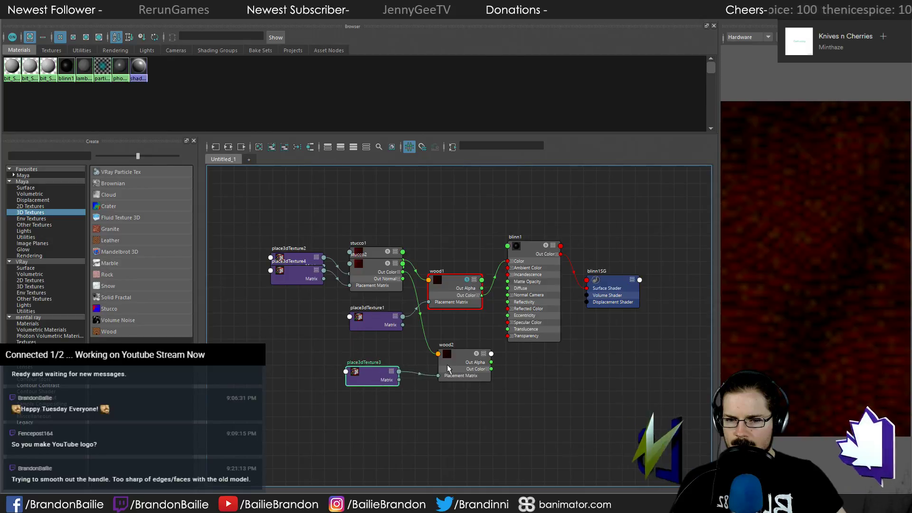
left_click_drag(448, 369, 457, 418)
left_click_drag(368, 284, 354, 377)
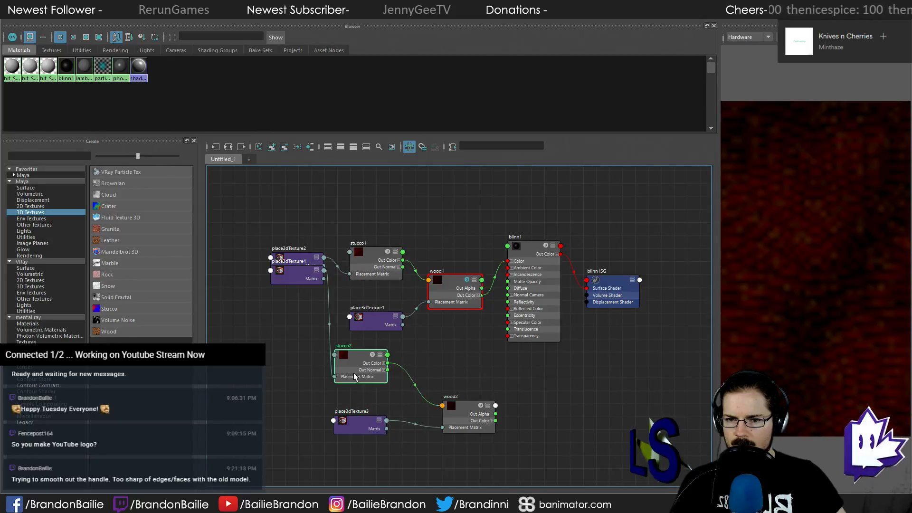
left_click_drag(306, 282, 264, 389)
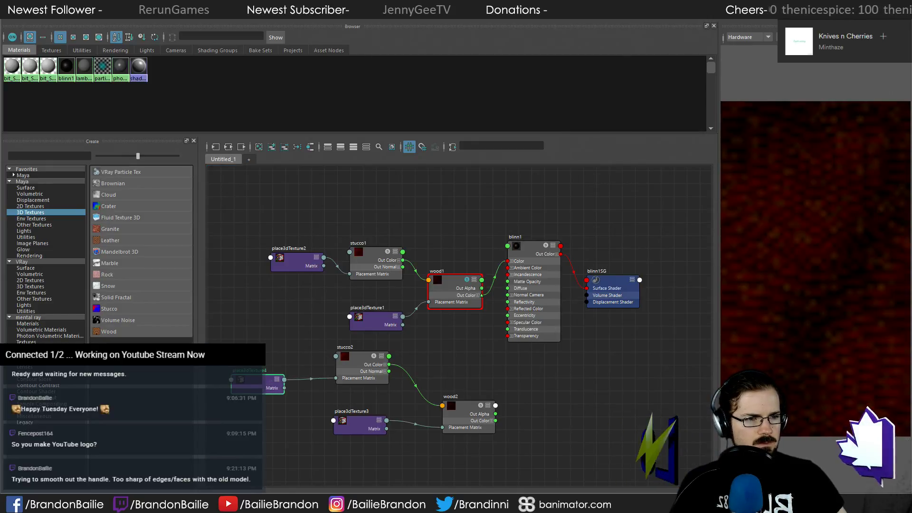
Select wood2, shrink the Hypershade to half the screen to expose the Attribute Editor, and widen its node graph
left_click(461, 413)
left_click_drag(571, 5, 0, 98)
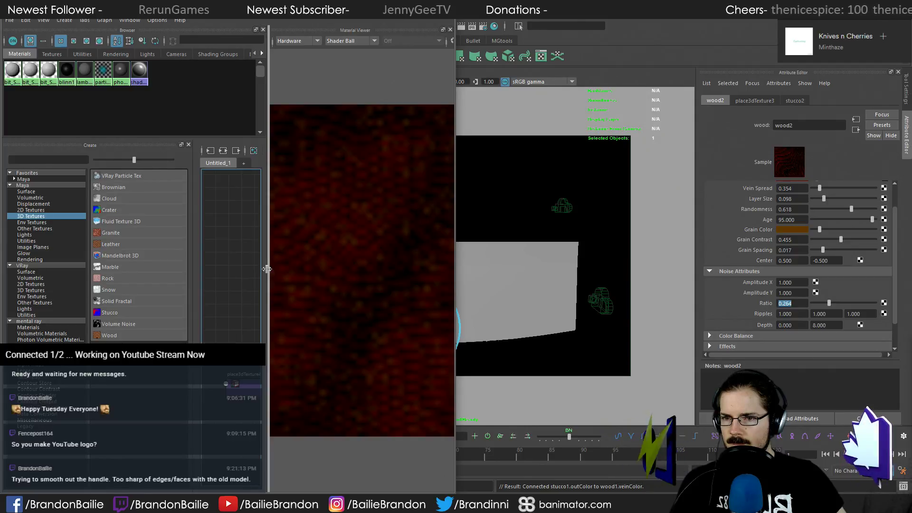
left_click_drag(267, 269, 418, 269)
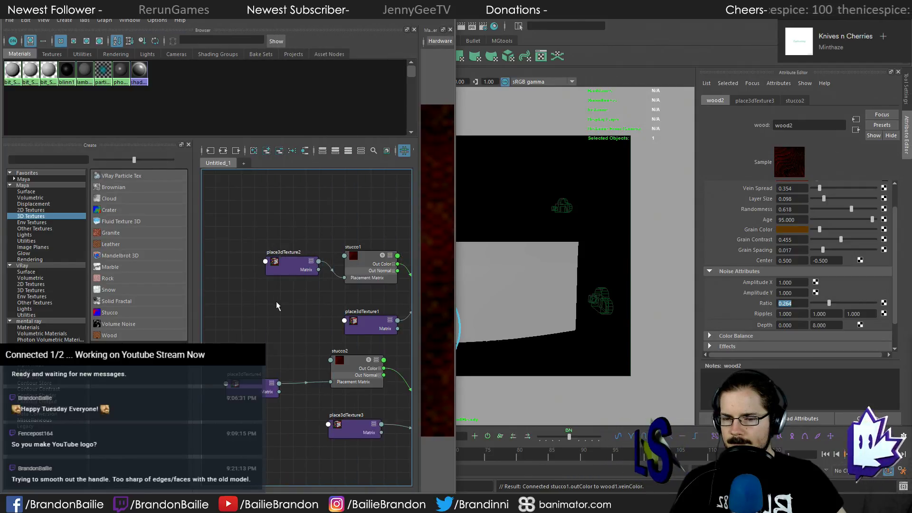
middle_click_drag(307, 318, 180, 278, "alt")
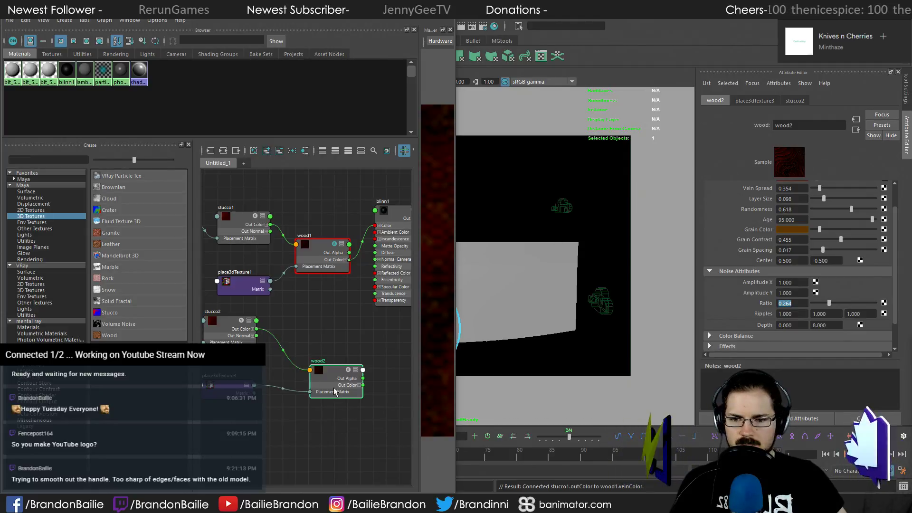
Lighten wood2's Filler Color to a light grey of about 0.669
scroll(737, 231, "up", 2)
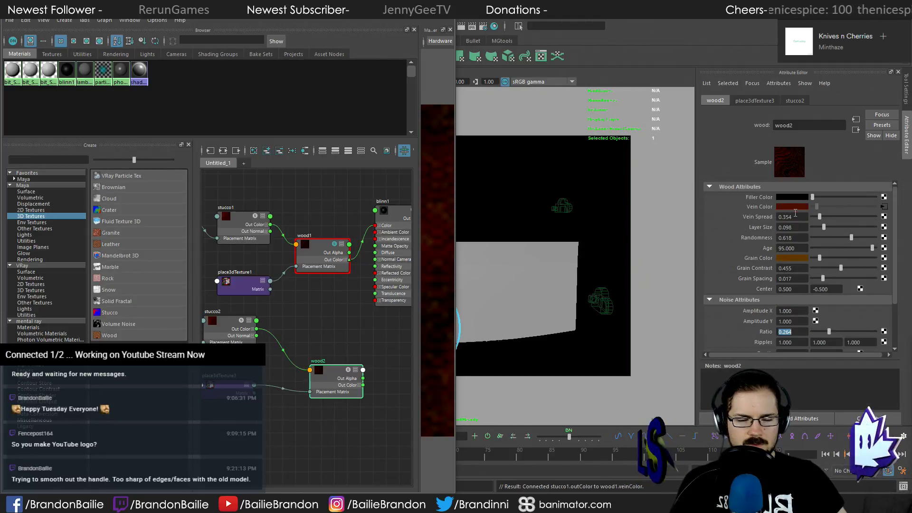
left_click(338, 355)
left_click(340, 370)
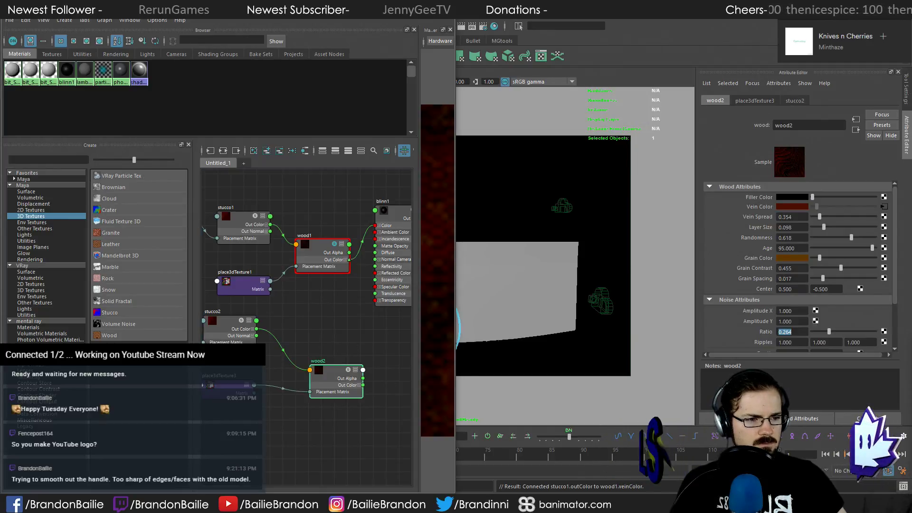
left_click(331, 365)
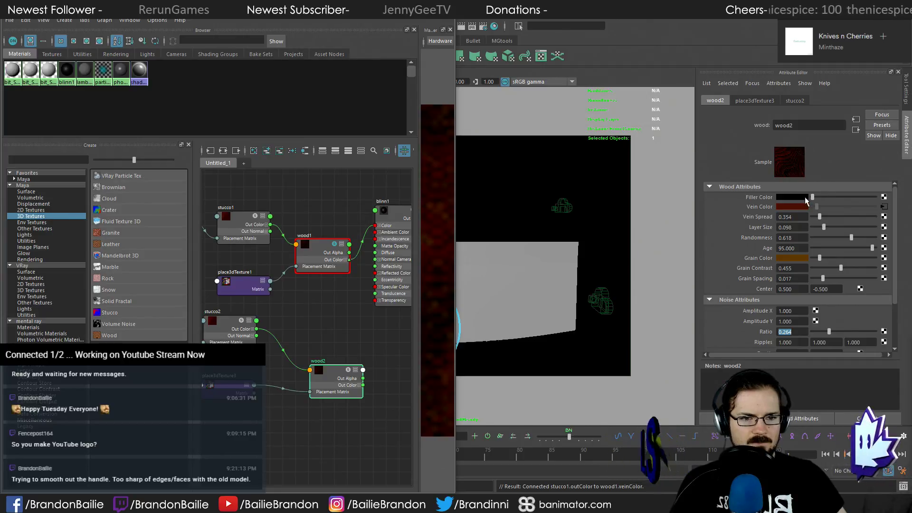
mouse_move(811, 197)
left_mouse_down()
mouse_move(845, 199)
mouse_move(823, 197)
left_mouse_up()
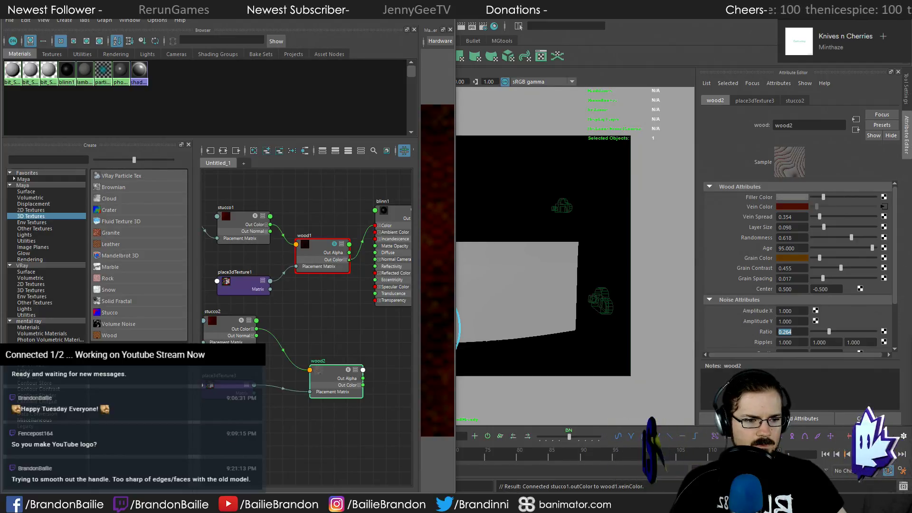
left_click_drag(825, 198, 838, 199)
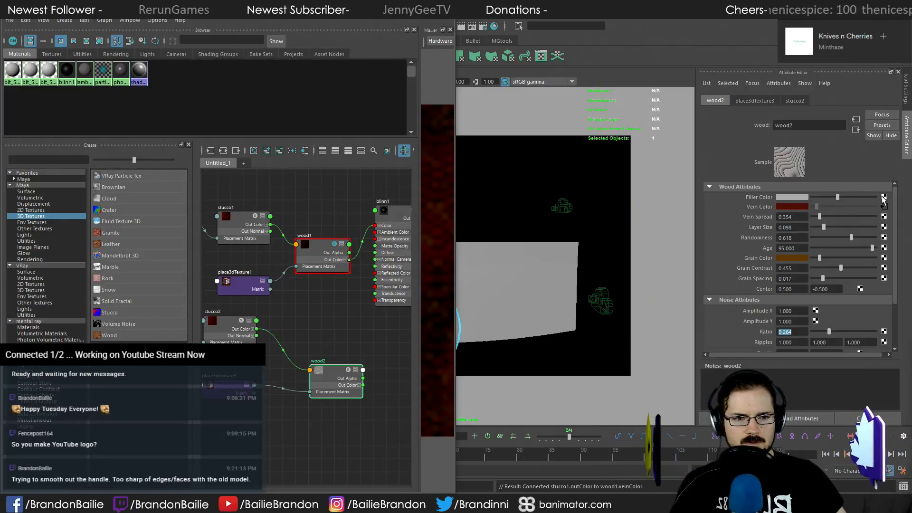
left_click(800, 197)
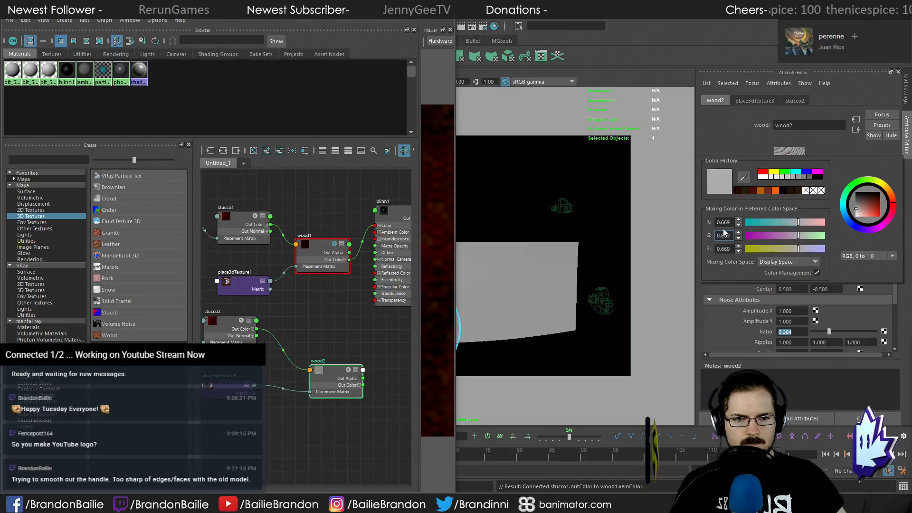
left_click(853, 256)
left_click(846, 272)
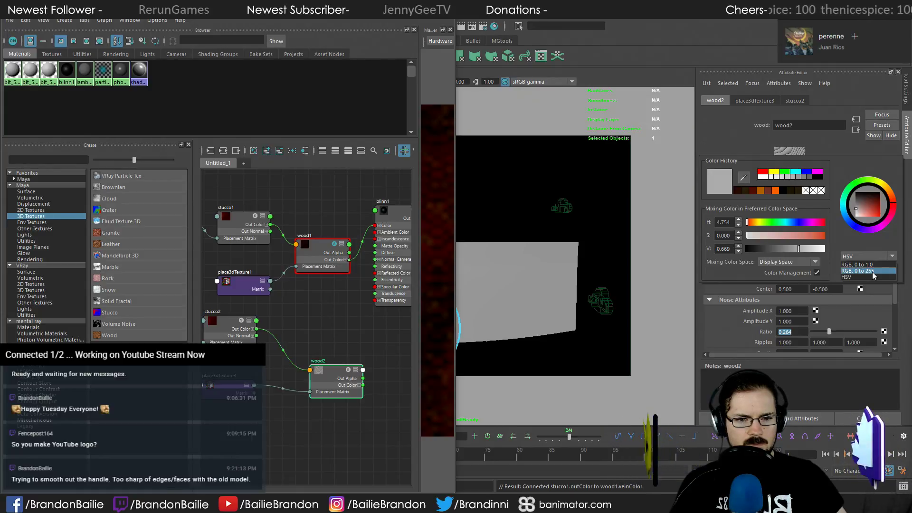
left_click(859, 271)
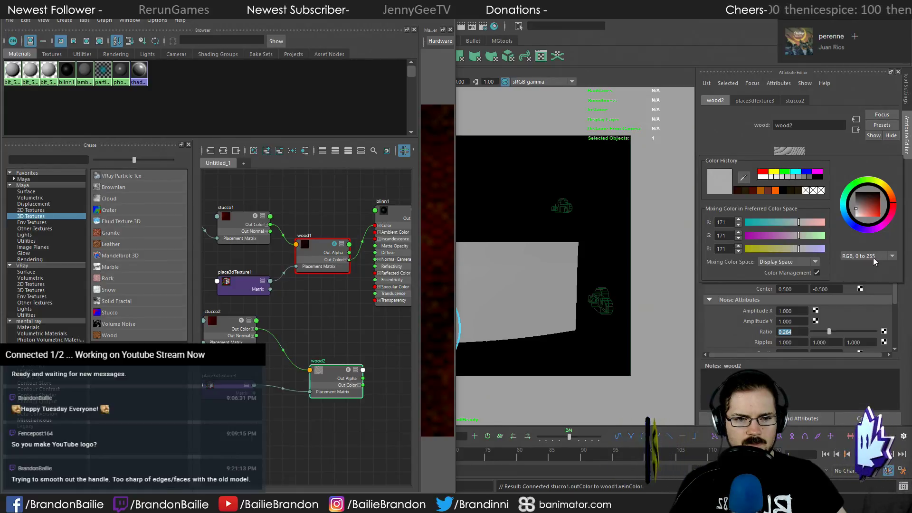
left_click(874, 257)
left_click(873, 265)
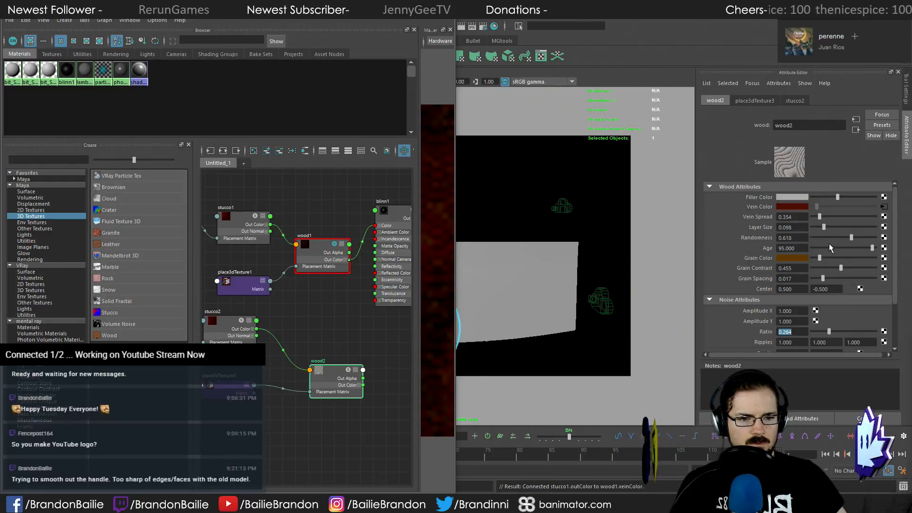
left_click(884, 197)
left_click(518, 44)
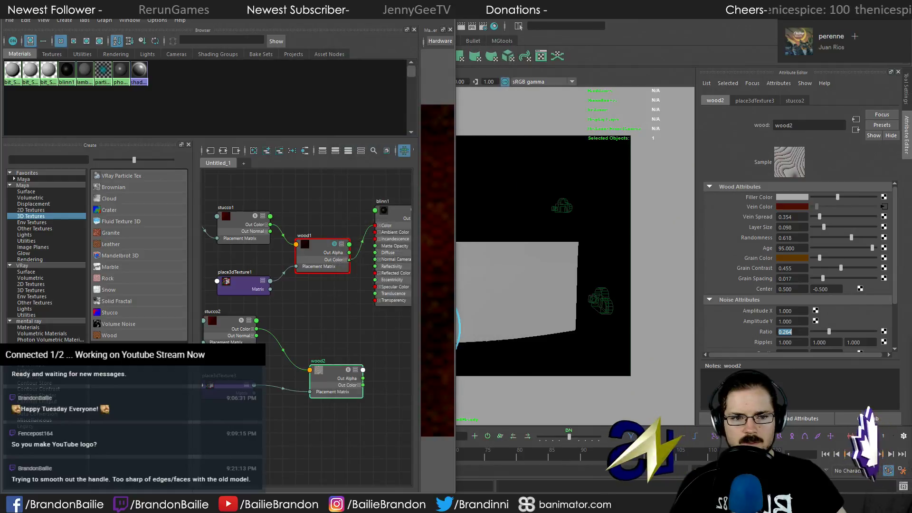
Set wood2's Filler Color to a mid grey with red, green and blue each at 0.5
left_click(800, 197)
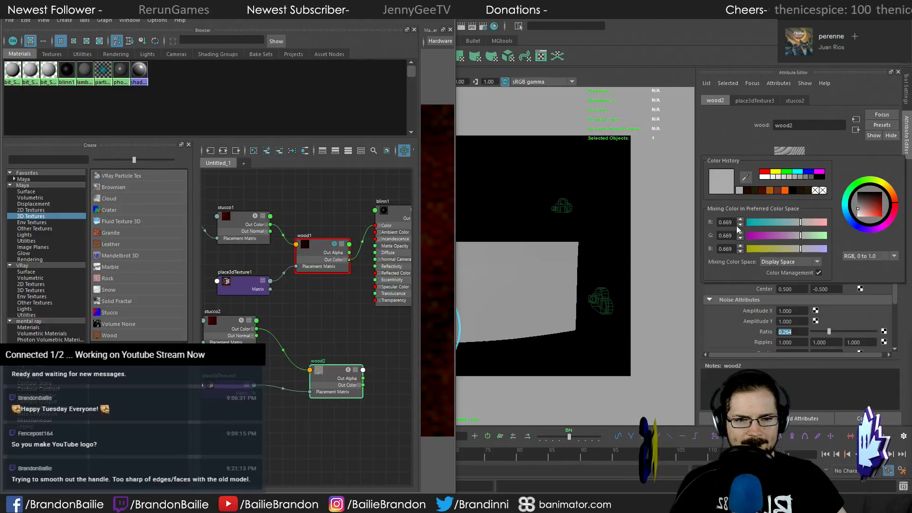
left_click(721, 222)
type(".5")
key("Tab")
type(".5")
key("Tab")
type(".5")
key("Tab")
key("Return")
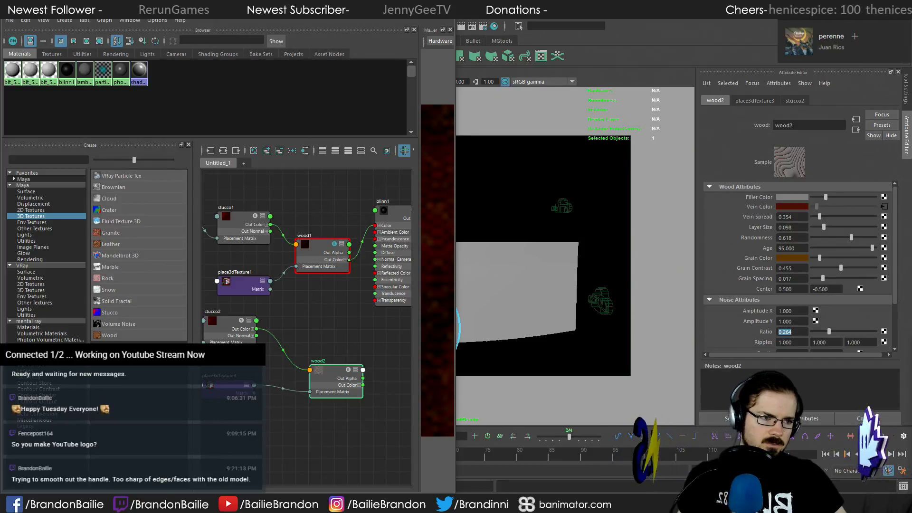
Open the stucco2 texture feeding wood2's Vein Color and set its Channel 1 red value to 0.117
left_click(323, 377)
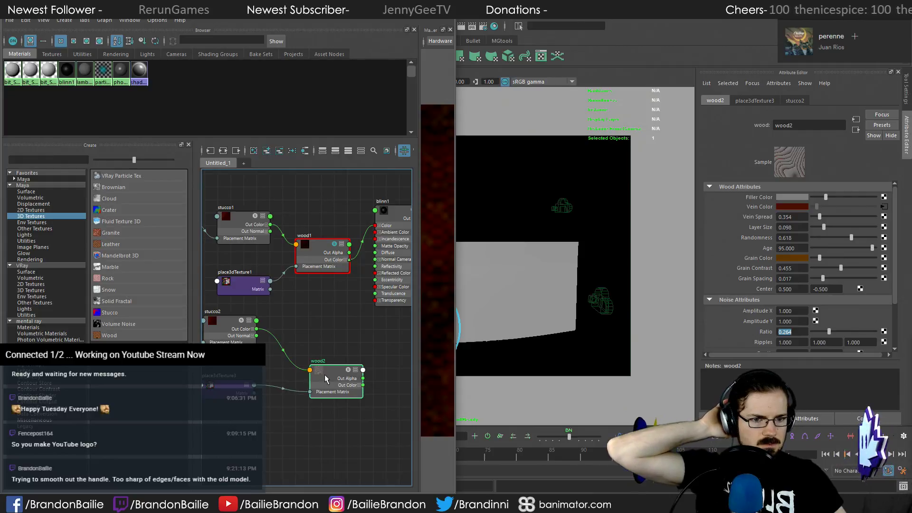
left_click(884, 207)
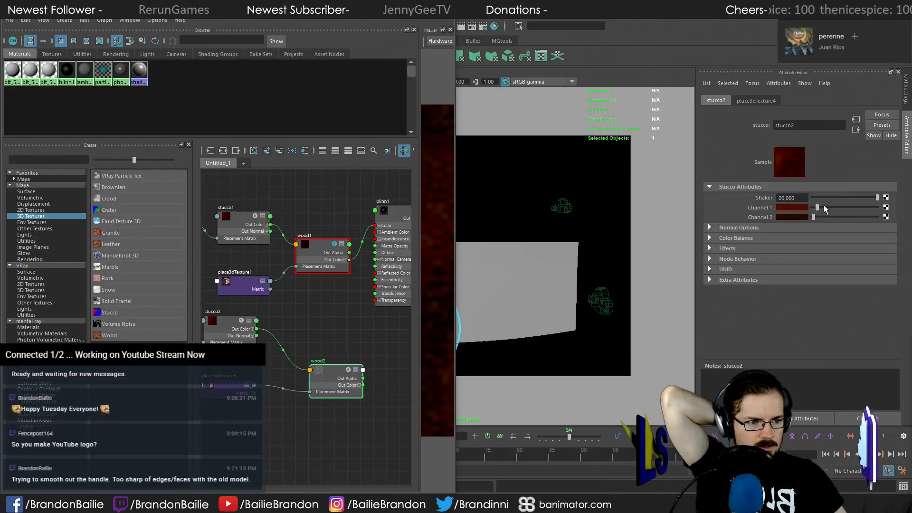
left_click(796, 207)
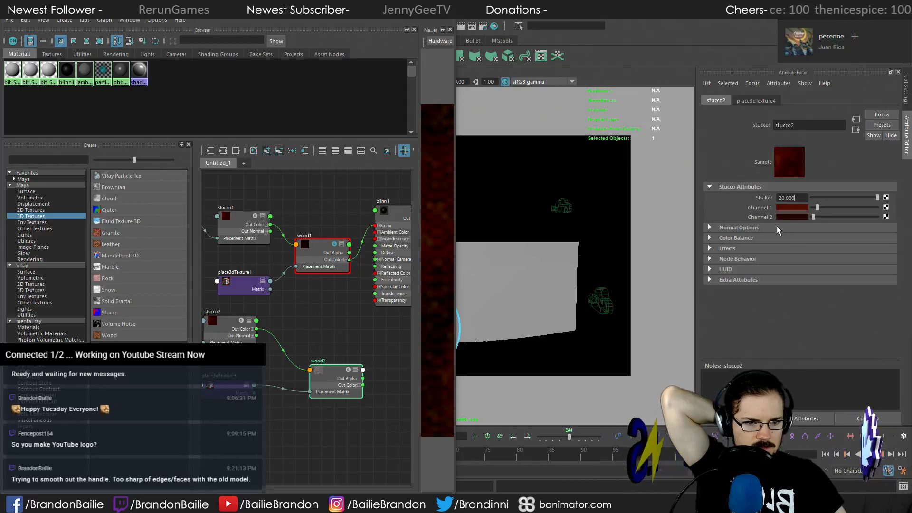
left_click(797, 207)
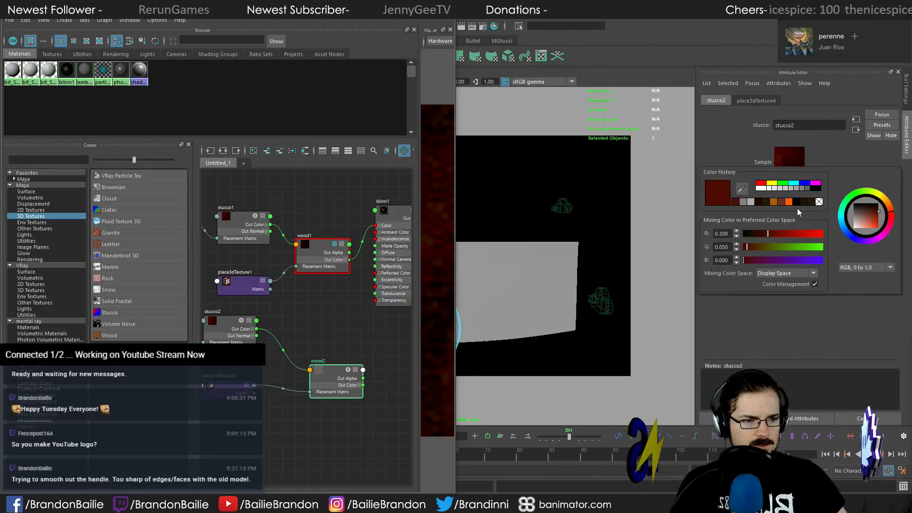
left_click(731, 232)
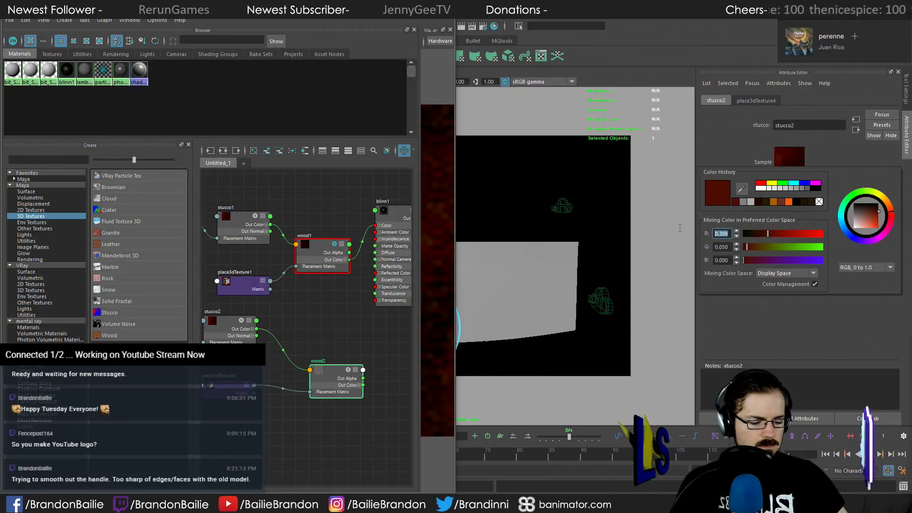
type("0.")
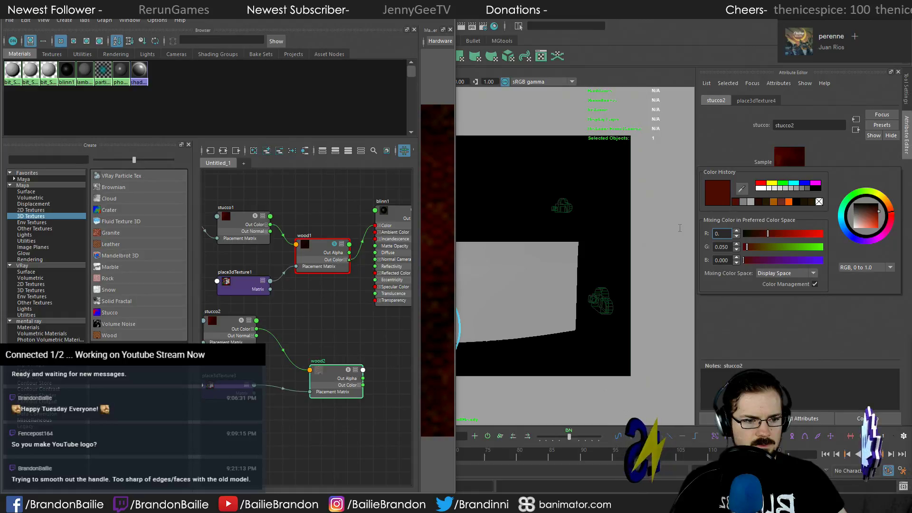
type("117")
key("Return")
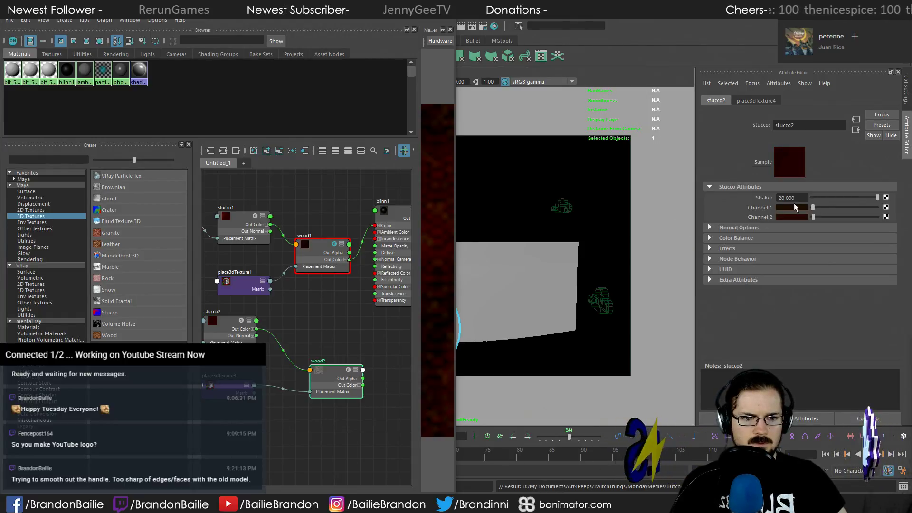
Match the green and blue values of stucco2's Channel 1 to its red value of 0.117
left_click(792, 206)
double_click(721, 230)
key("ctrl+c")
double_click(714, 245)
key("ctrl+v")
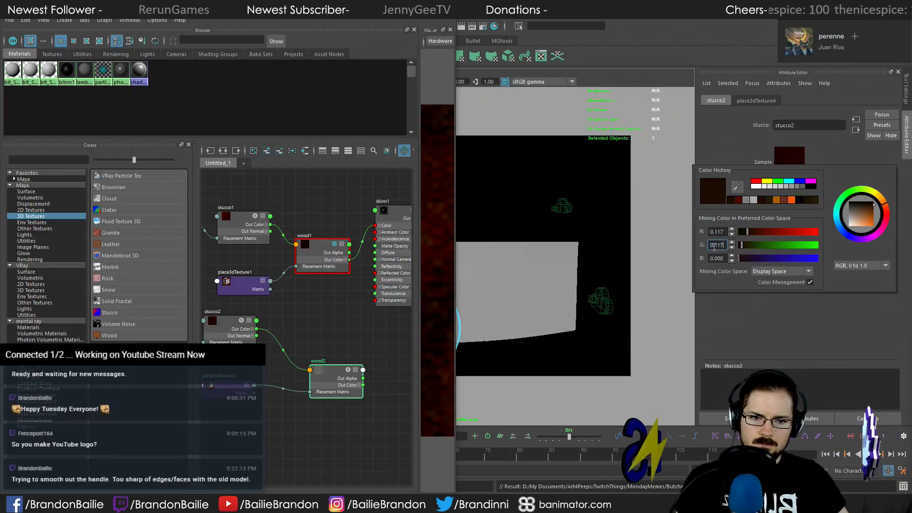
double_click(714, 256)
key("ctrl+v")
key("Return")
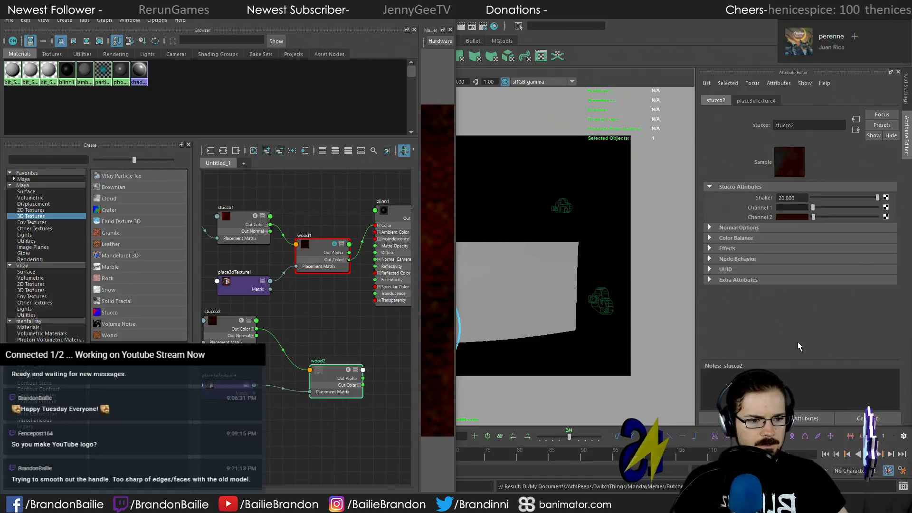
Set stucco2's Channel 2 to a dark grey with red, green and blue each at 0.185
left_click(796, 216)
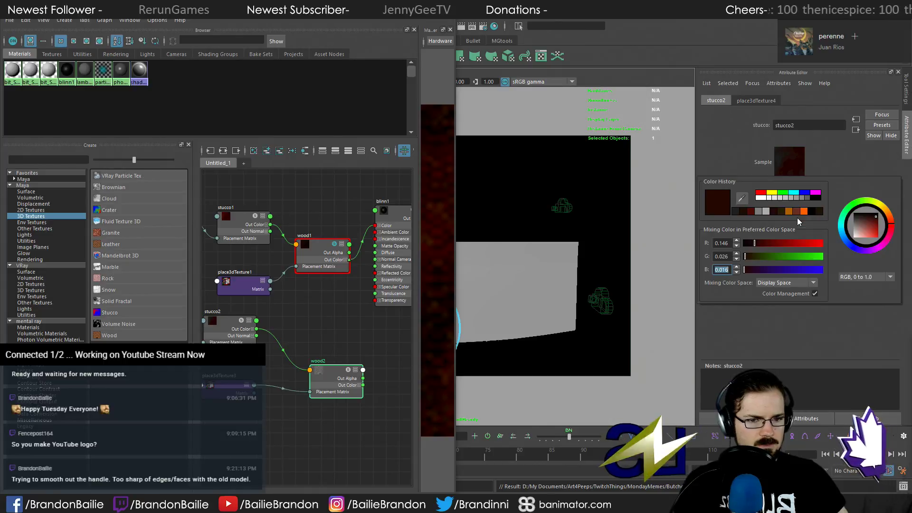
double_click(723, 243)
type("0.185")
key("Return")
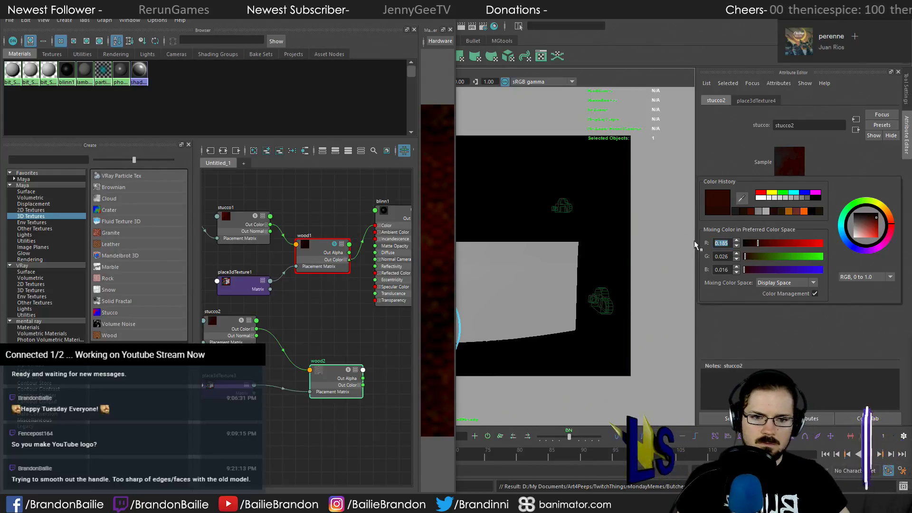
double_click(727, 257)
type("0.185")
key("Return")
key("Tab")
type("0.185")
key("Return")
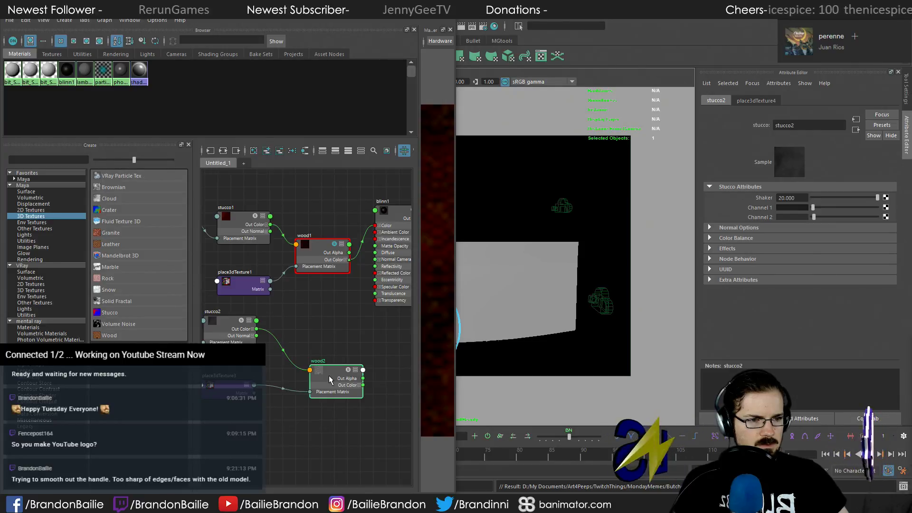
Look through blinn1's full list of input attributes for a suitable connection for wood2
left_click_drag(329, 376, 325, 348)
middle_click_drag(335, 354, 400, 214)
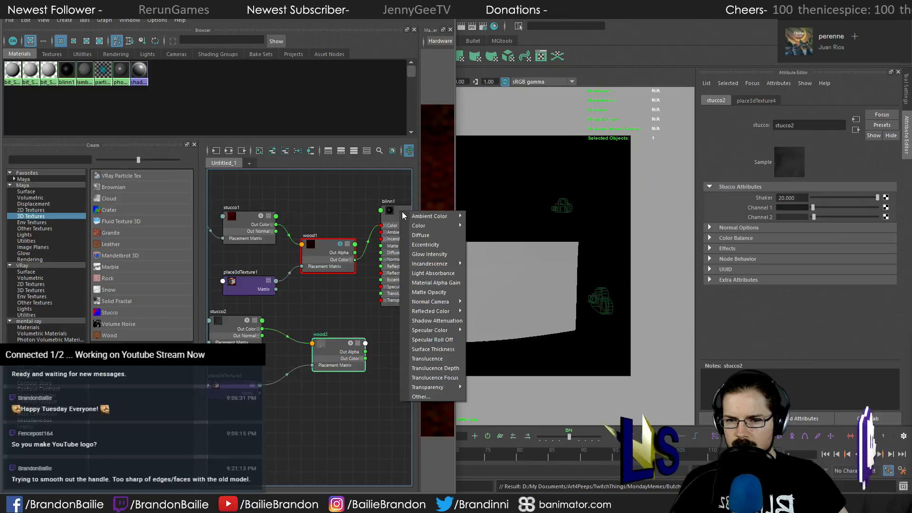
mouse_move(432, 391)
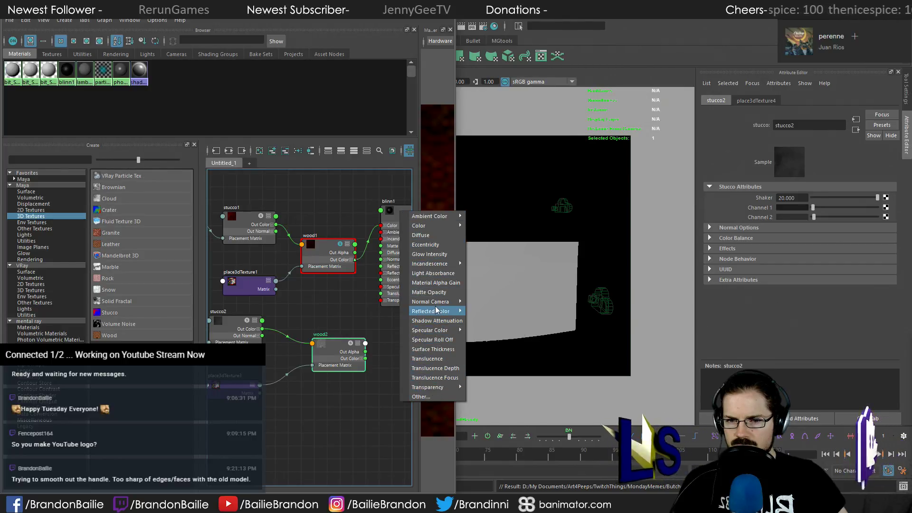
mouse_move(436, 228)
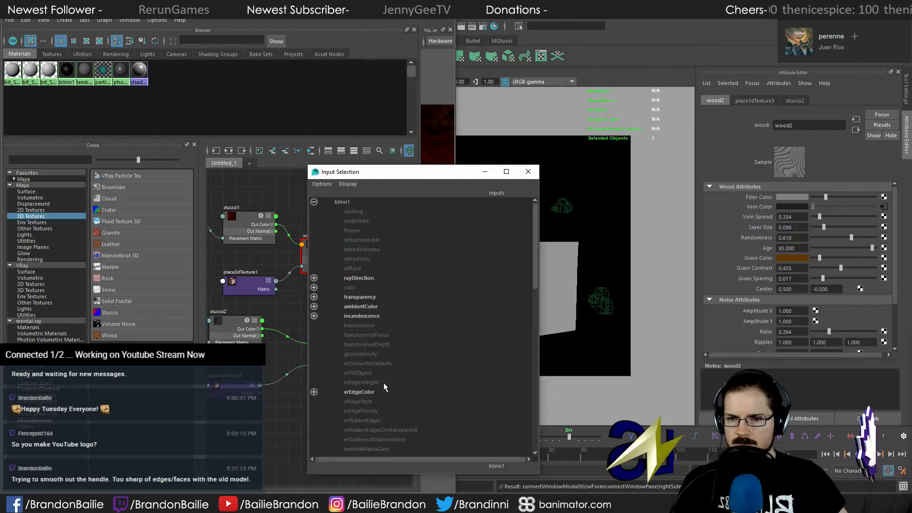
scroll(398, 309, "down", 15)
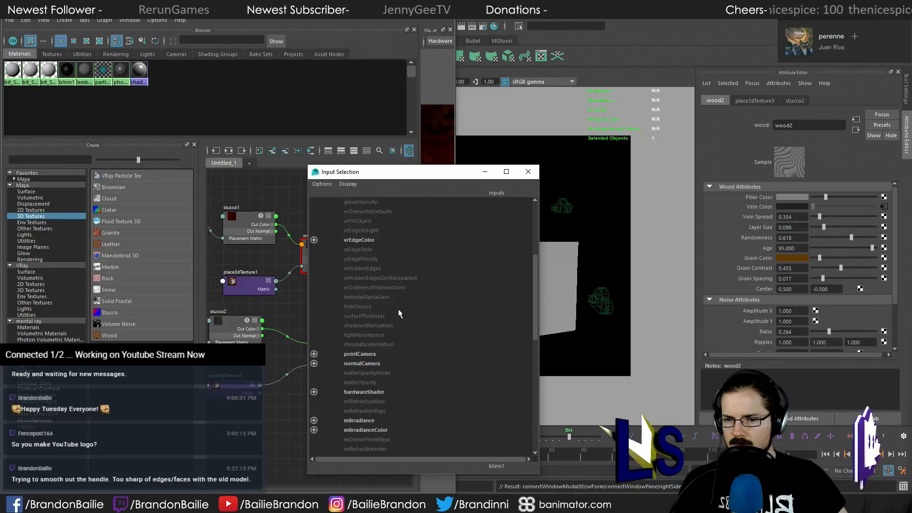
scroll(398, 308, "up", 15)
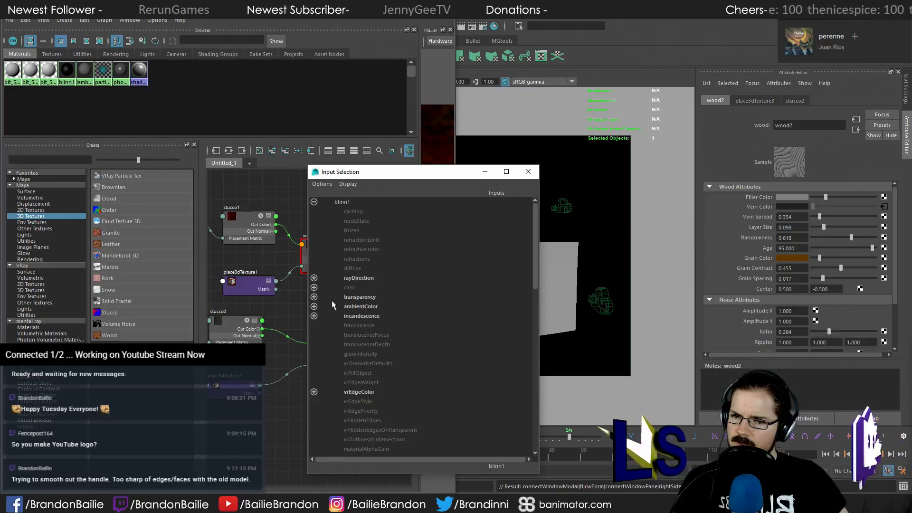
left_click(314, 296)
left_click(315, 298)
left_click(314, 297)
left_click(314, 297)
left_click(314, 316)
left_click(314, 316)
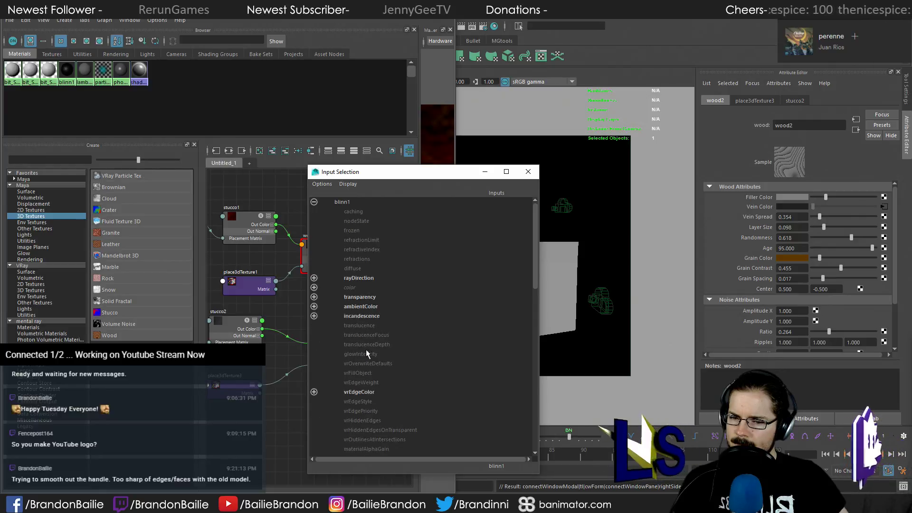
left_click(528, 171)
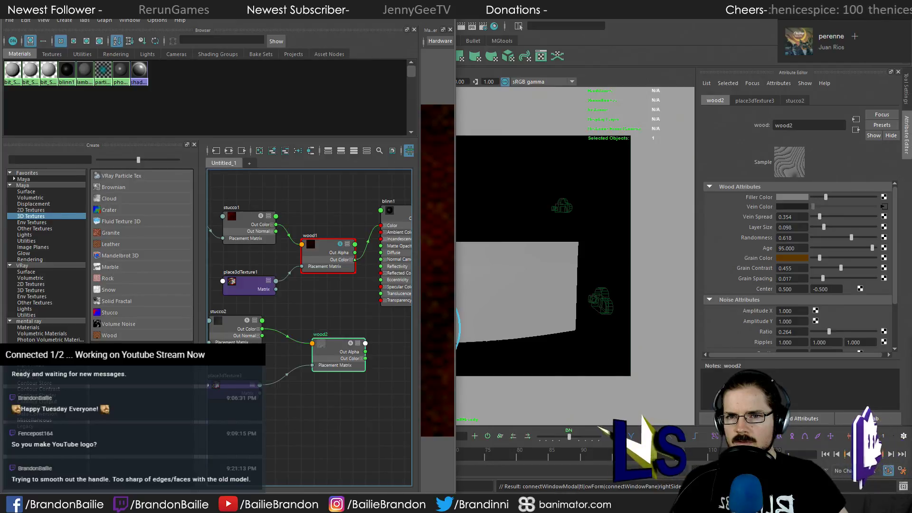
Enlarge the Hypershade to full width and expand the blinn1 node to show all its attributes
left_click(424, 10)
left_click(511, 210)
left_click_drag(511, 209, 509, 211)
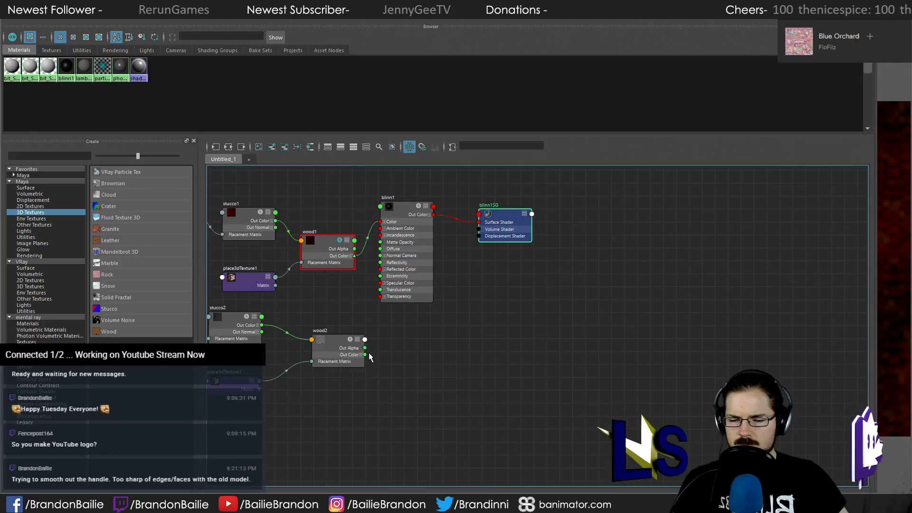
left_click(328, 352)
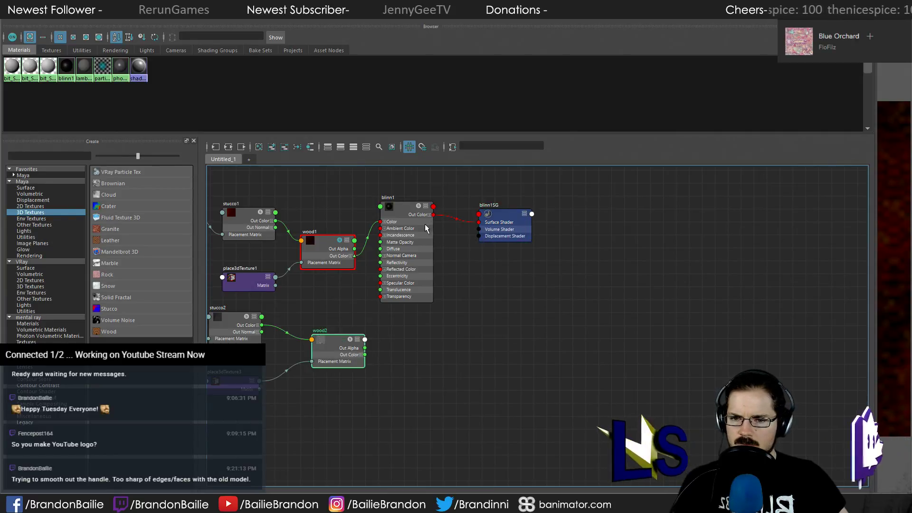
left_click(425, 207)
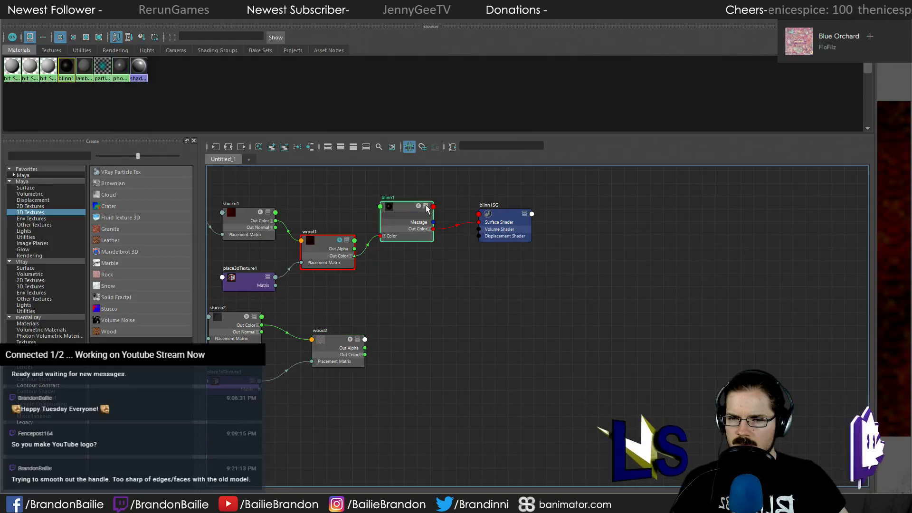
left_click(426, 207)
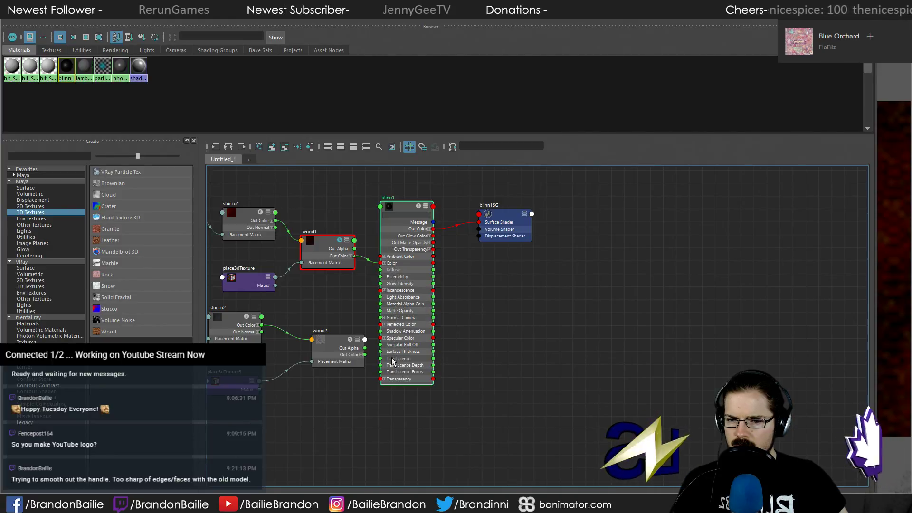
left_click(384, 324)
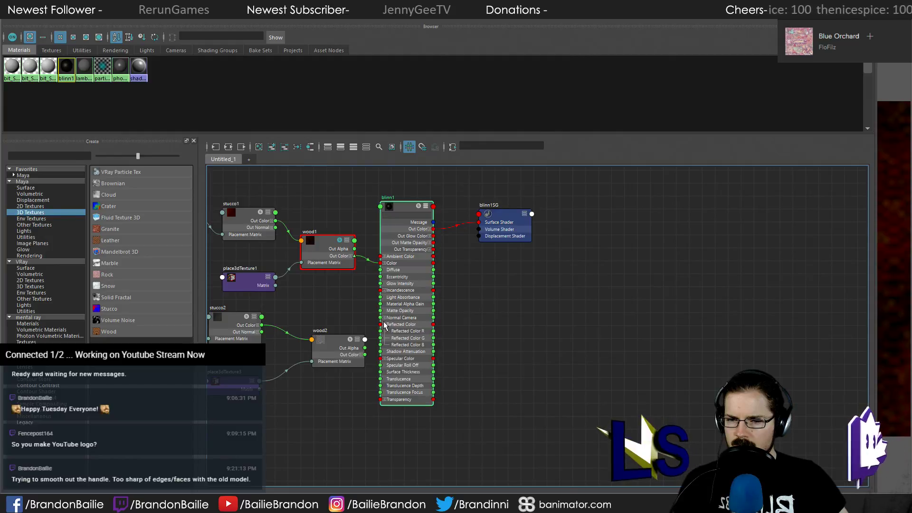
left_click(384, 324)
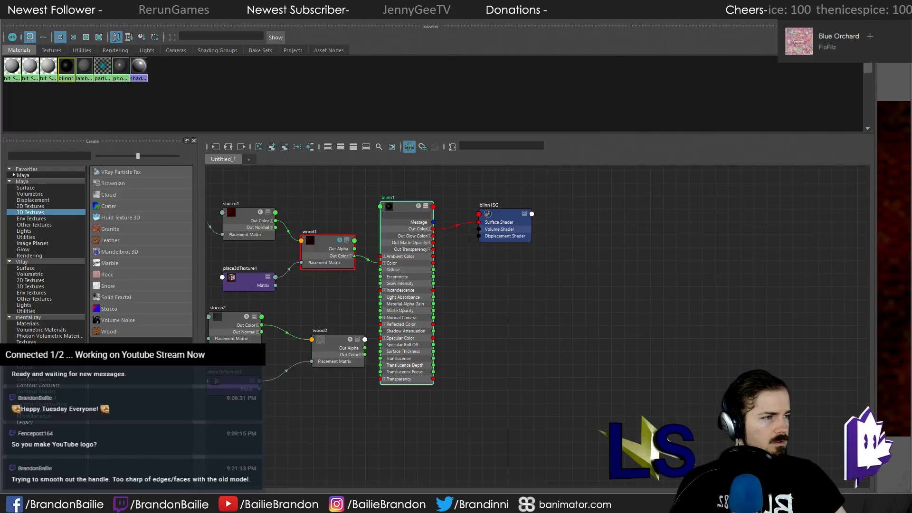
Switch to the browser and skim the Maya 2016 bump map tutorial for how the texture is connected
key("alt+Tab")
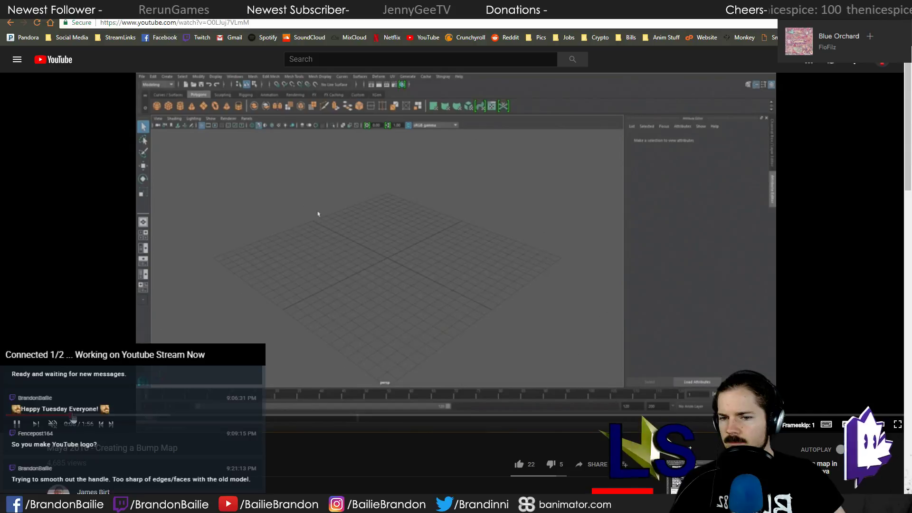
left_click(144, 416)
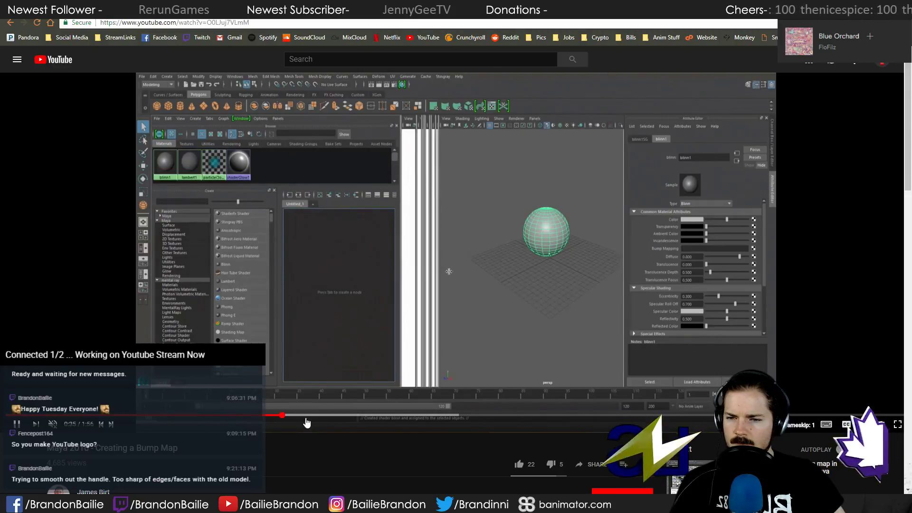
left_click(363, 417)
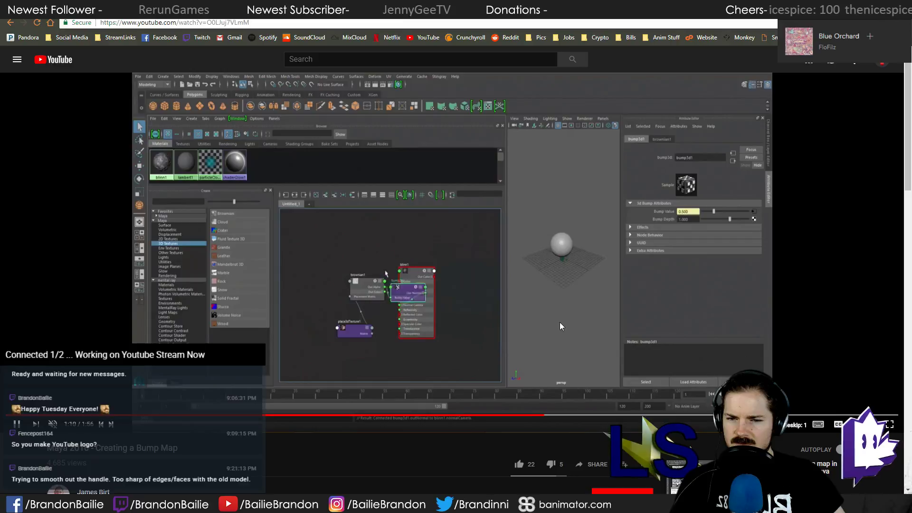
key("alt+Tab")
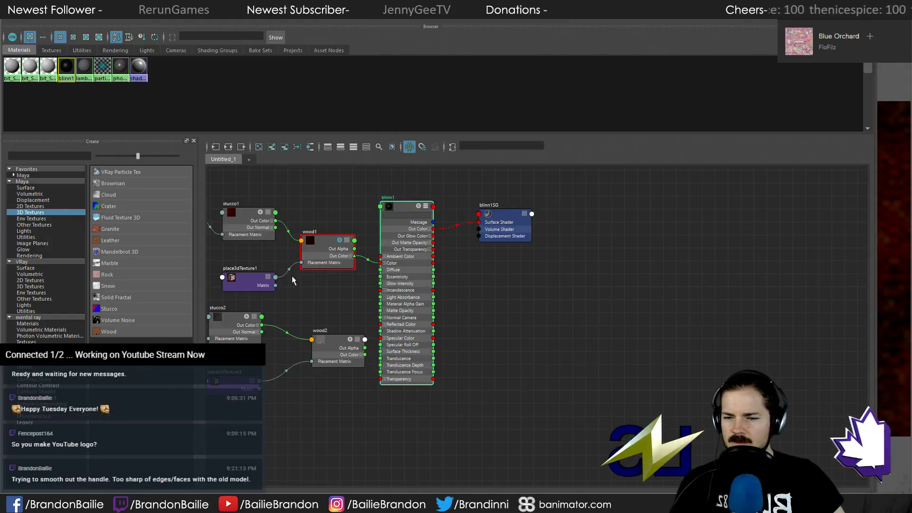
Connect wood2 to blinn1's Normal Camera input as a bump map
left_click(329, 350)
middle_click_drag(329, 350, 395, 209)
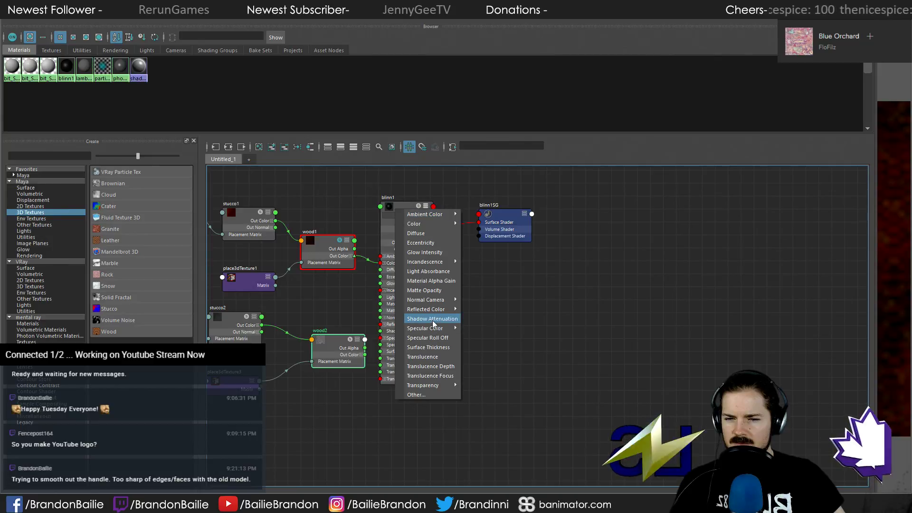
mouse_move(430, 299)
left_click(492, 301)
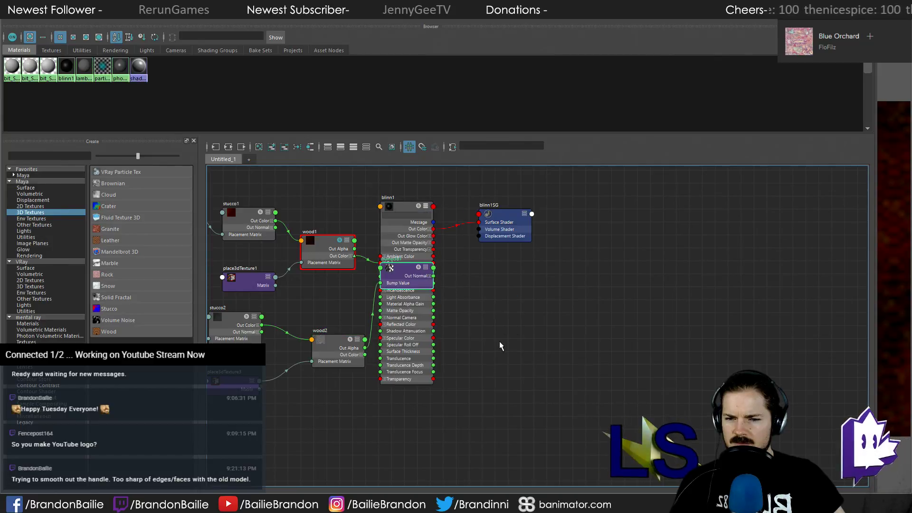
Spread out the nodes so the bump3d1 node sits between wood2 and blinn1
left_click_drag(388, 215, 442, 212)
left_click_drag(403, 268, 371, 299)
left_click_drag(326, 354, 308, 354)
left_click_drag(373, 311, 390, 316)
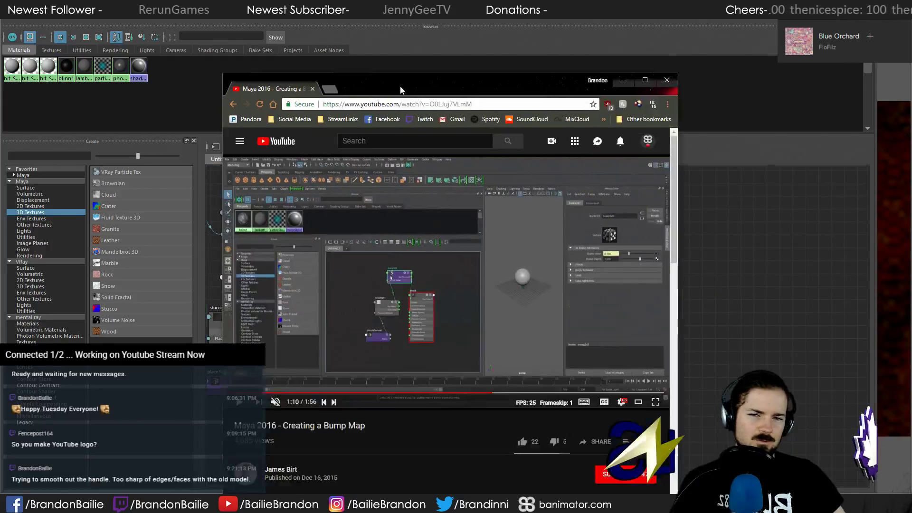
Watch the rest of the bump map tutorial in the browser, examining the bump depth adjustment near its end
left_click_drag(401, 87, 387, 2)
left_click(404, 248)
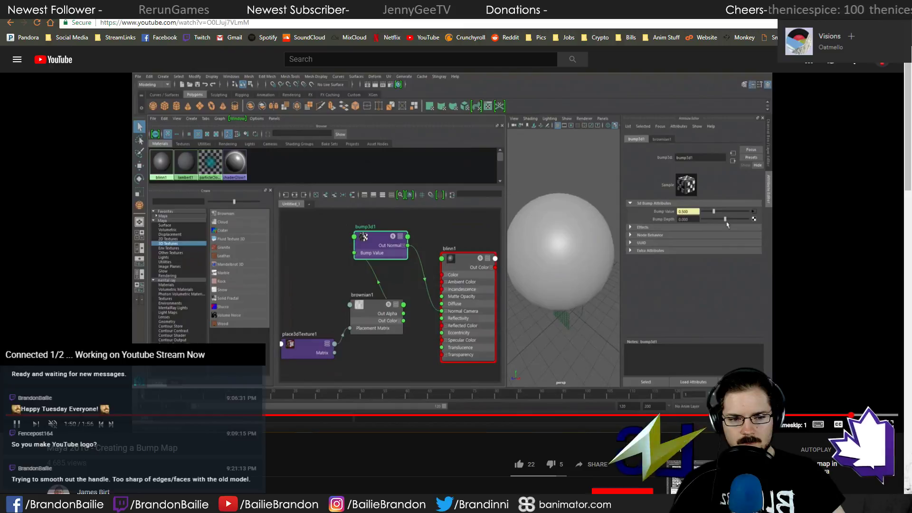
left_click(875, 416)
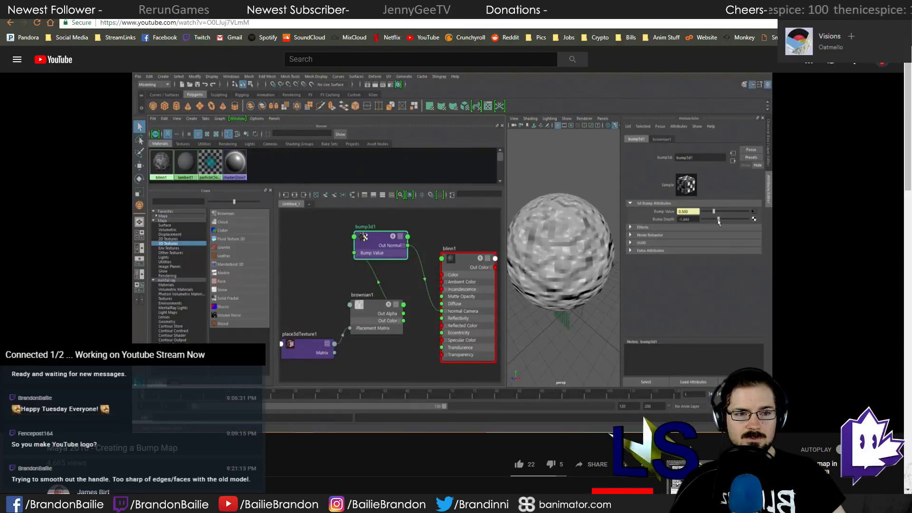
key("alt+Tab")
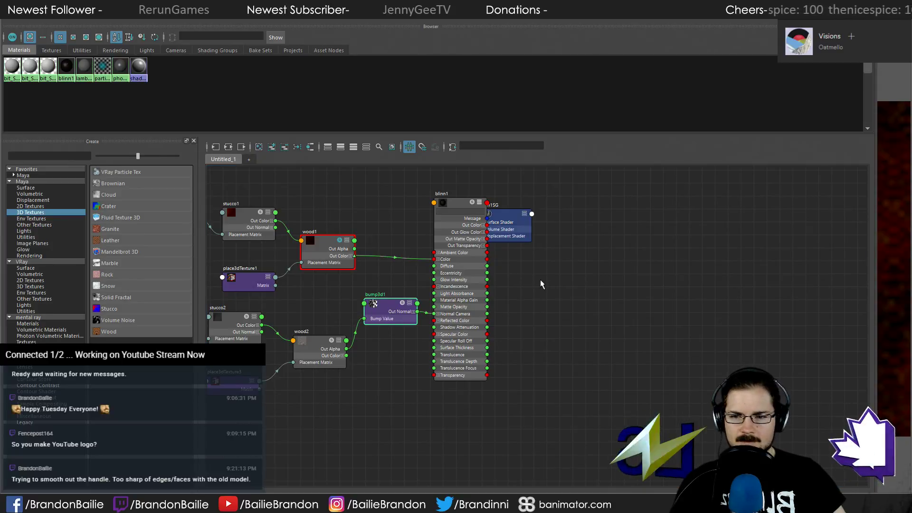
Try a bump depth of 0.01 on the bump3d1 node and settle on 0.02
left_click_drag(502, 4, 329, 54)
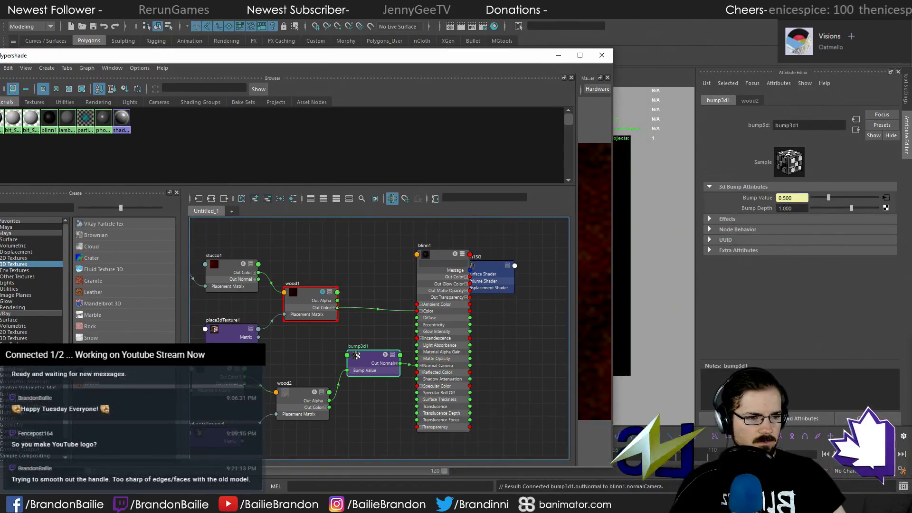
left_click_drag(799, 209, 742, 208)
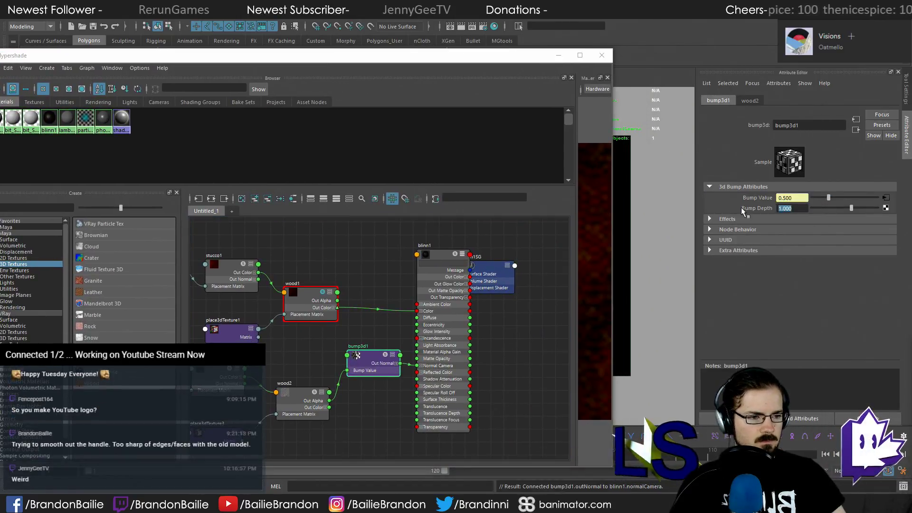
type("0.01")
key("Return")
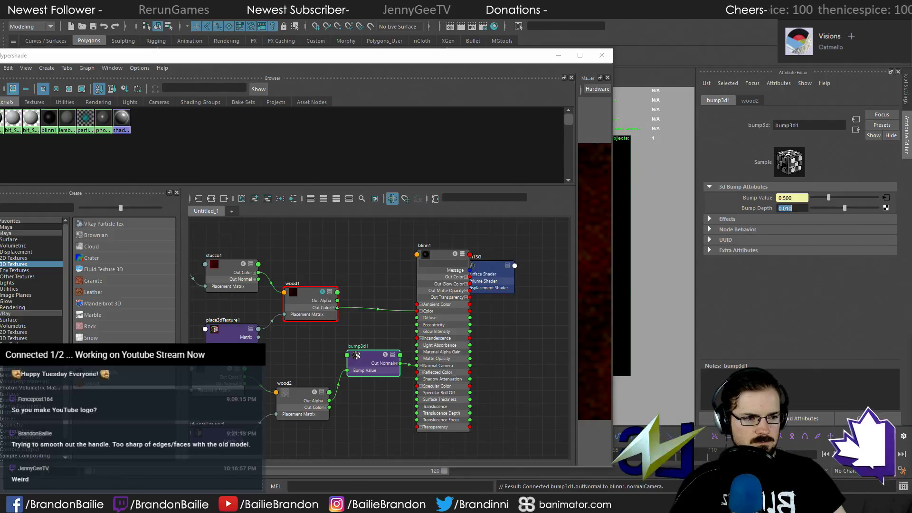
left_click(790, 209)
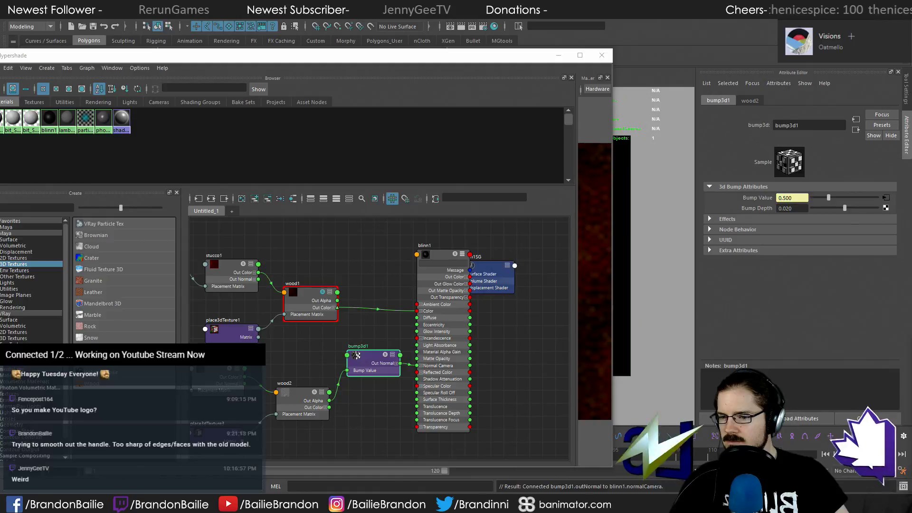
Create a Solid Fractal 3D texture and arrange its node and placement node in free space below wood2
left_click(99, 349)
left_click_drag(228, 458, 351, 450)
middle_click_drag(322, 349, 375, 303, "alt")
left_click_drag(206, 394, 232, 428)
left_click_drag(412, 404, 388, 415)
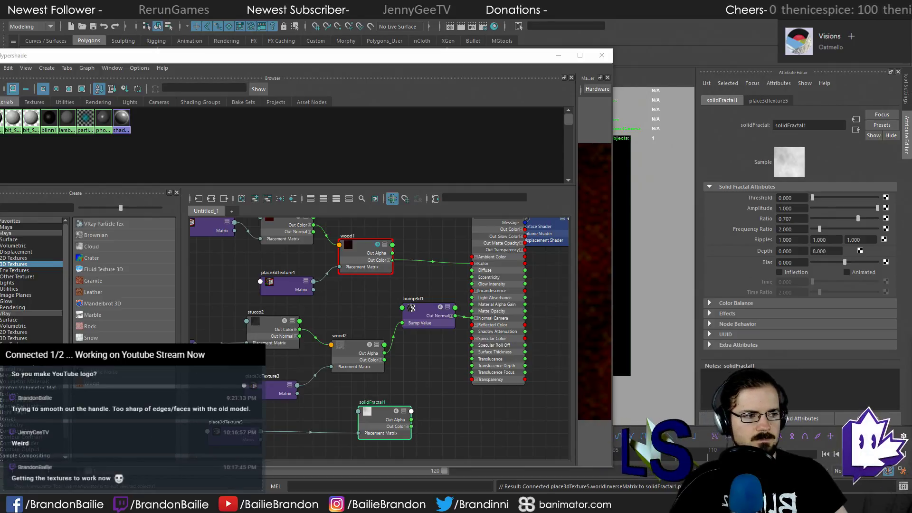
left_click(425, 61)
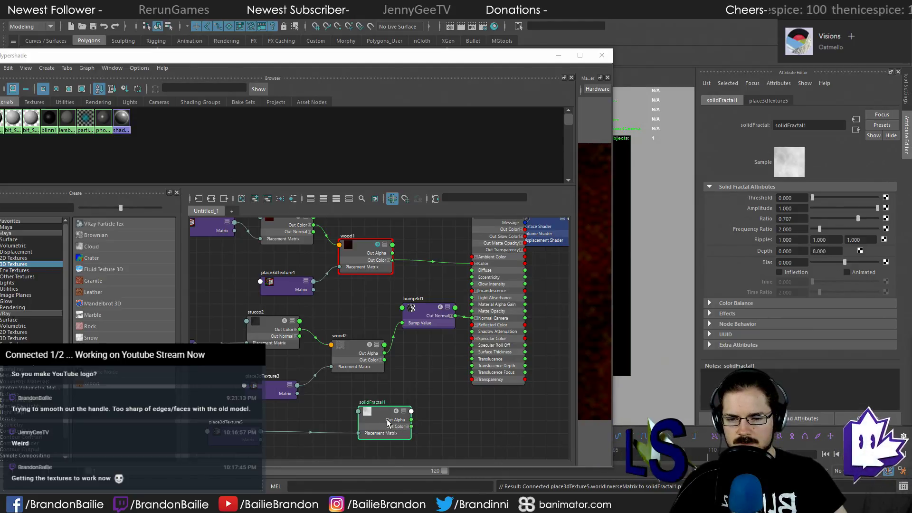
Connect the solidFractal1 texture's Out Alpha to the Diffuse input of the blinn1 material
middle_click_drag(382, 418, 507, 272)
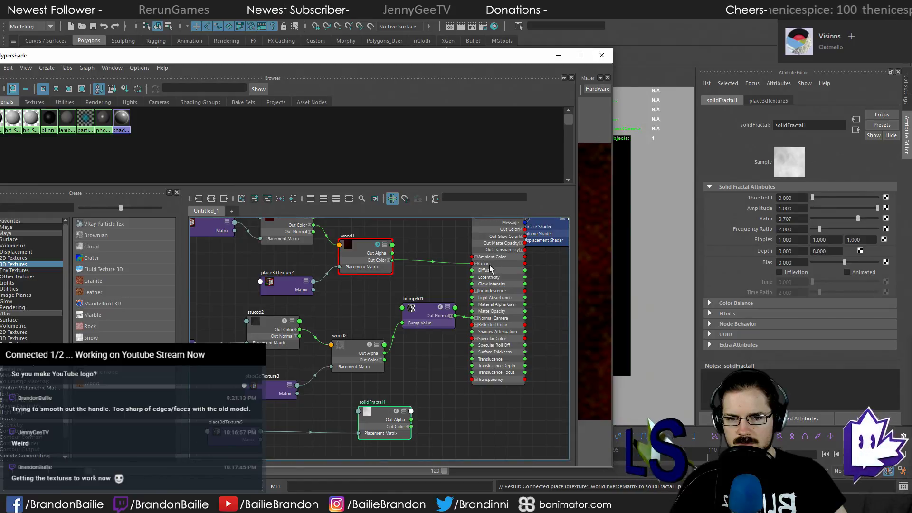
scroll(481, 273, "up", 2)
scroll(479, 283, "down", 4)
scroll(475, 290, "up", 3)
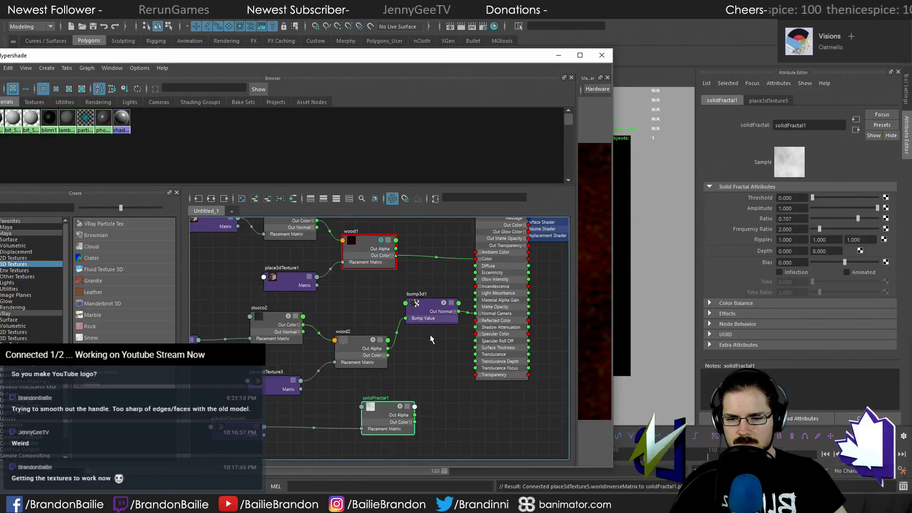
middle_click_drag(395, 399, 485, 221)
scroll(486, 224, "up", 3)
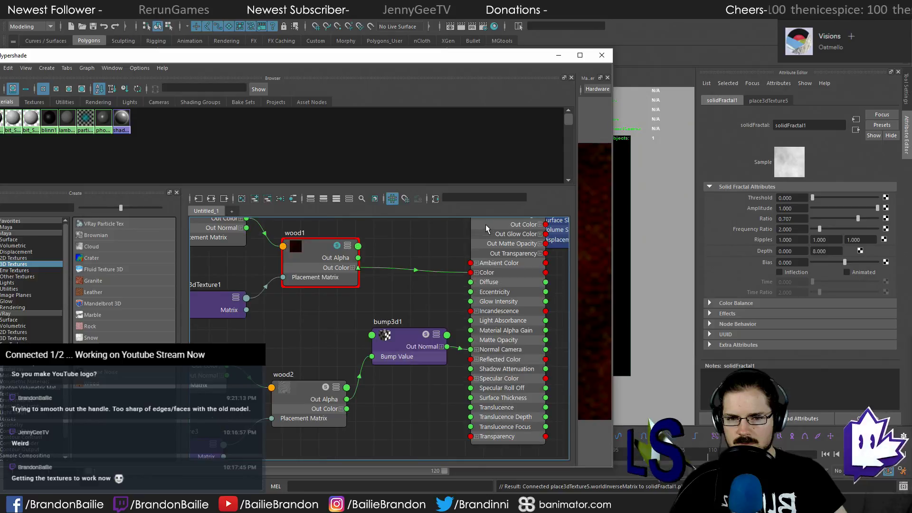
scroll(483, 232, "down", 3)
scroll(482, 241, "down", 3)
scroll(375, 408, "up", 2)
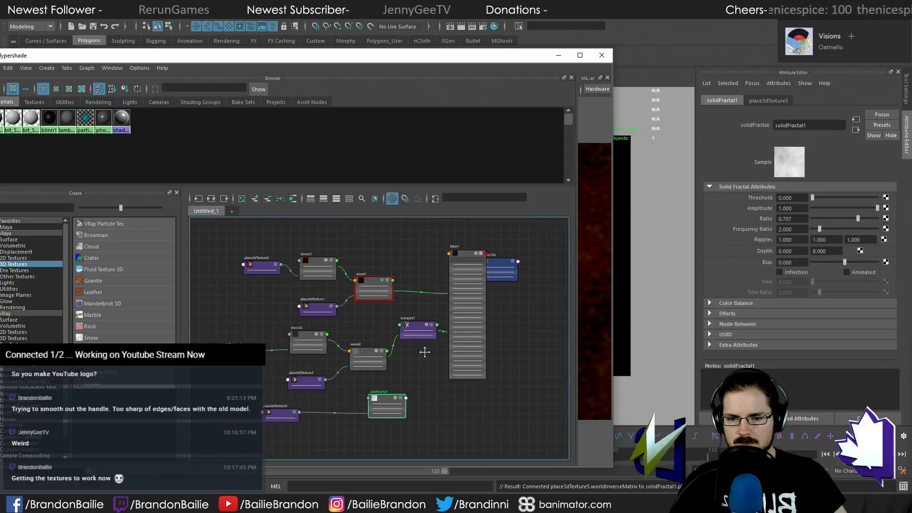
middle_click_drag(366, 414, 453, 258)
left_click(471, 280)
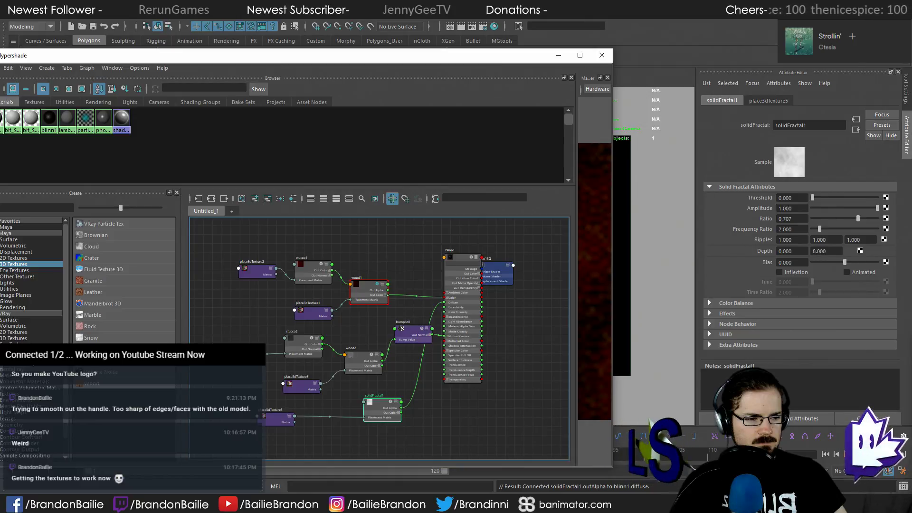
Open the solidFractal1 texture feeding blinn1's Diffuse and set its Threshold to 0.218 and Amplitude to 0.5
left_click(449, 267)
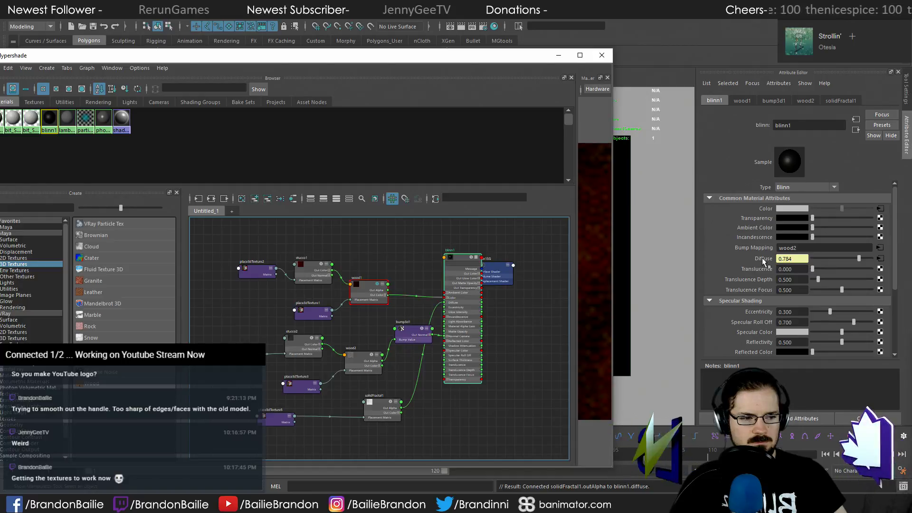
left_click(722, 261)
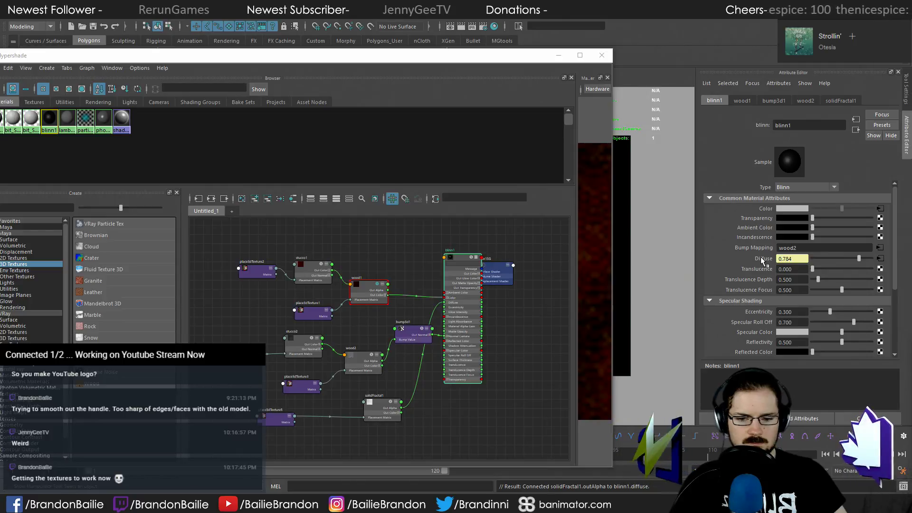
left_click(880, 258)
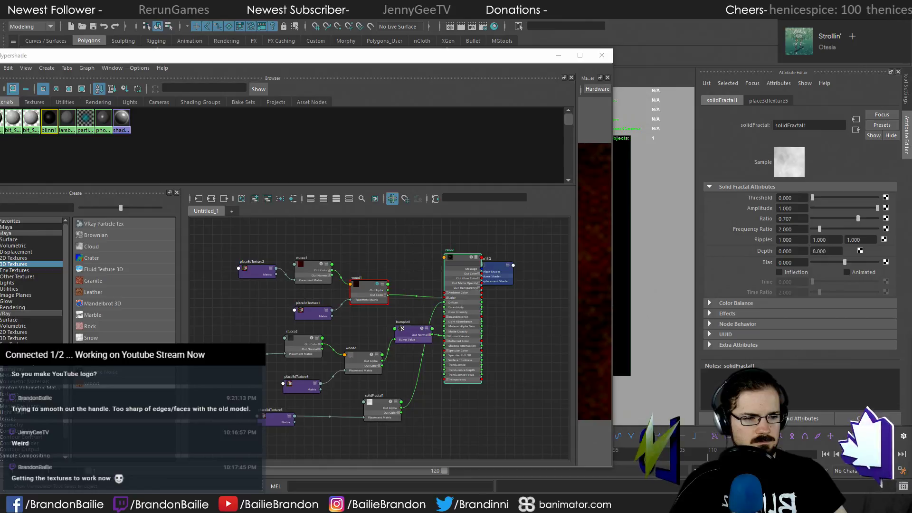
double_click(800, 198)
type(".218")
key("Tab")
type(".5")
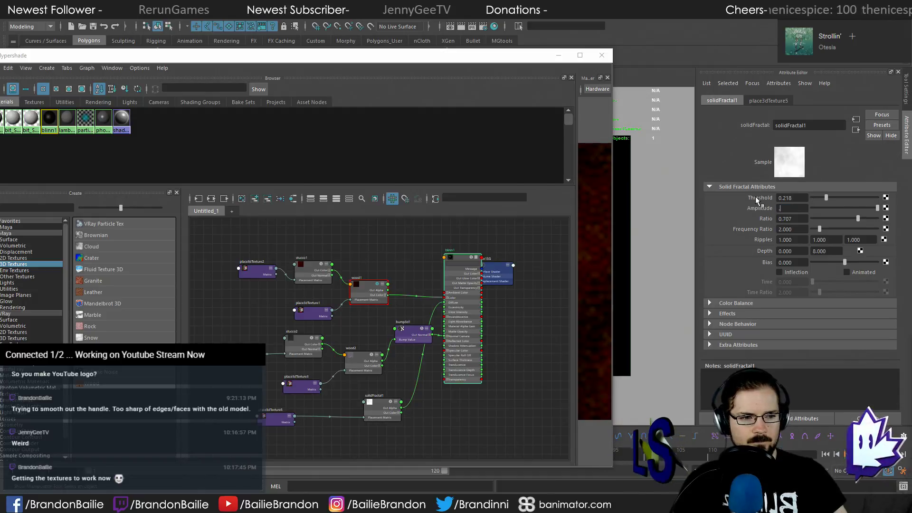
key("Tab")
key("Tab")
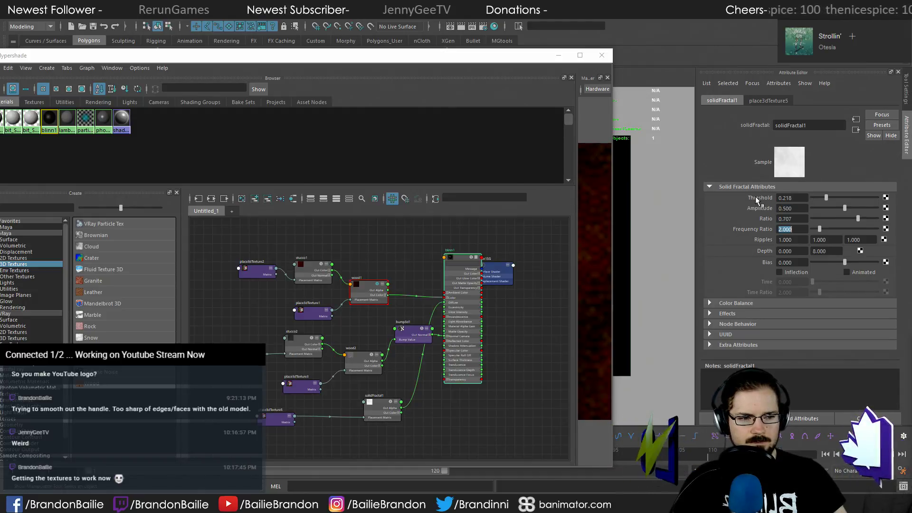
Set solidFractal1's Frequency Ratio to 2.5, its first two Ripples values to 2 and 3, and both Depth values to 8
type("2.5")
key("Tab")
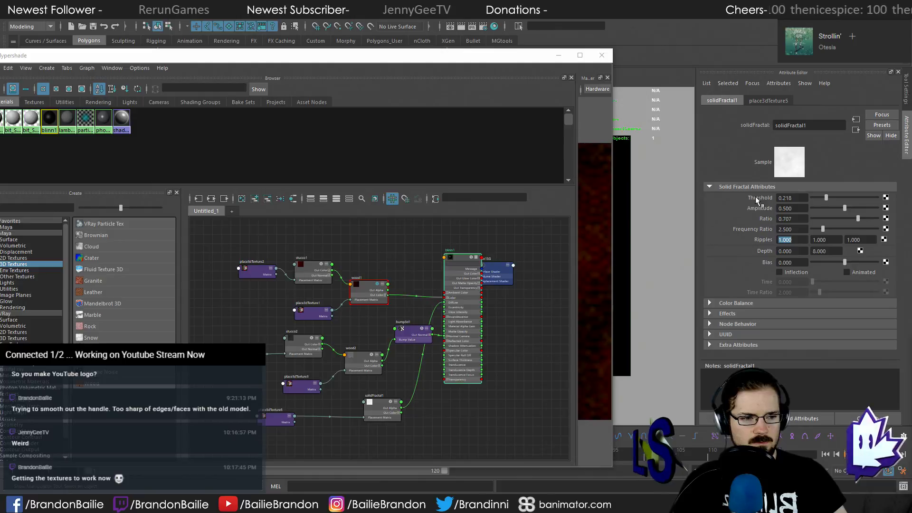
type("2")
key("Tab")
type("3")
key("Tab")
key("Tab")
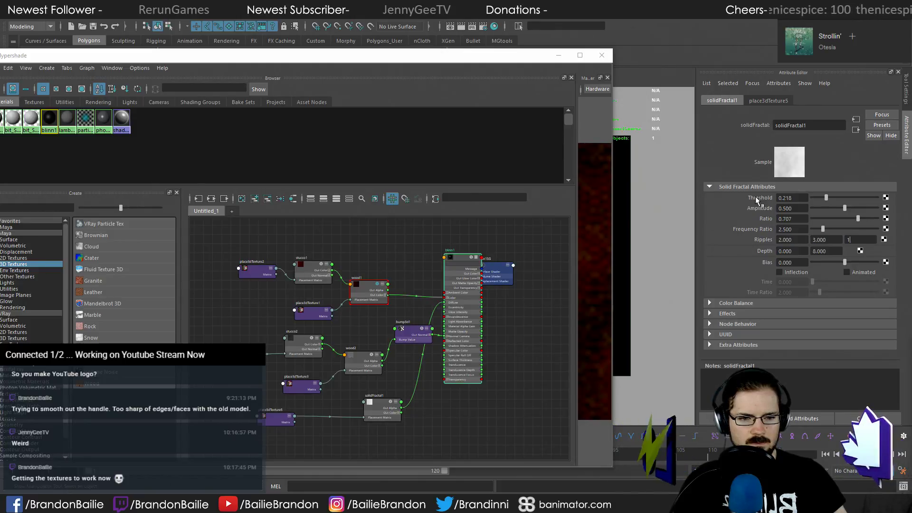
type("8")
key("Tab")
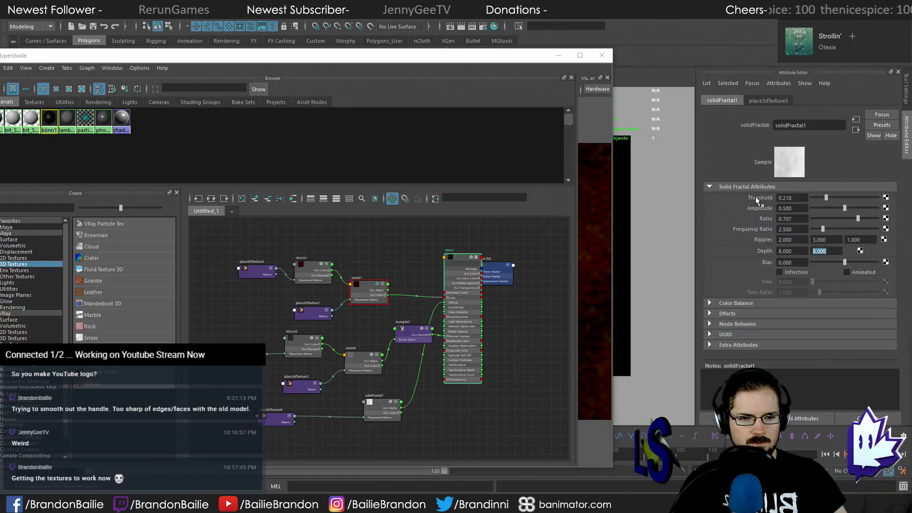
type("8")
key("Tab")
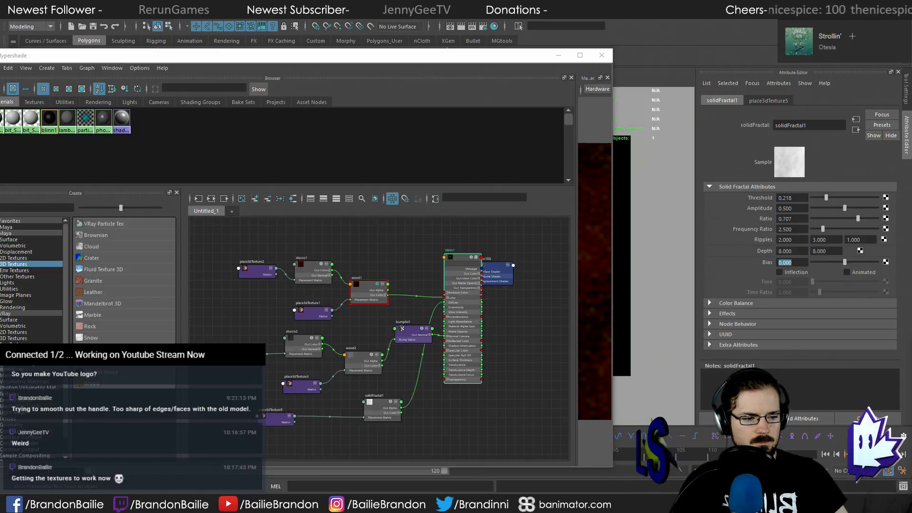
Fit the place3dTexture5 placement to the group bounding box and minimize the Hypershade to uncover the knife
left_click(766, 99)
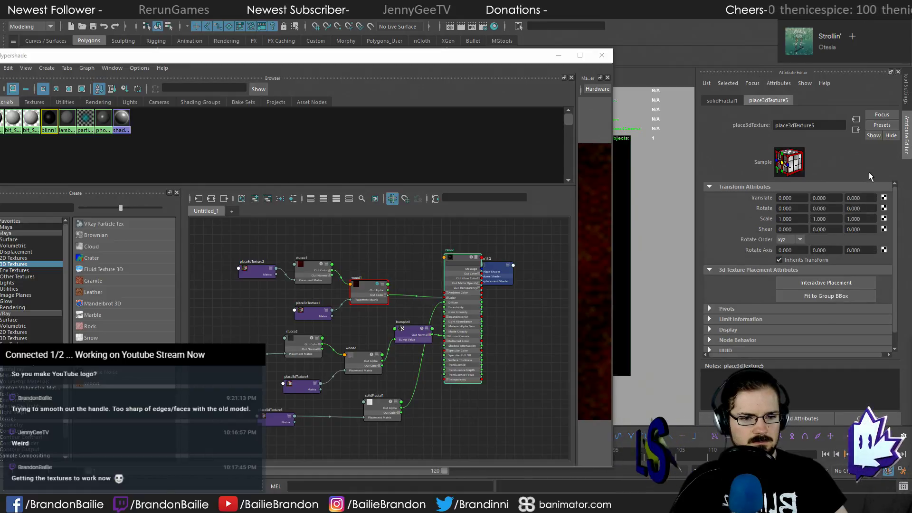
left_click(828, 299)
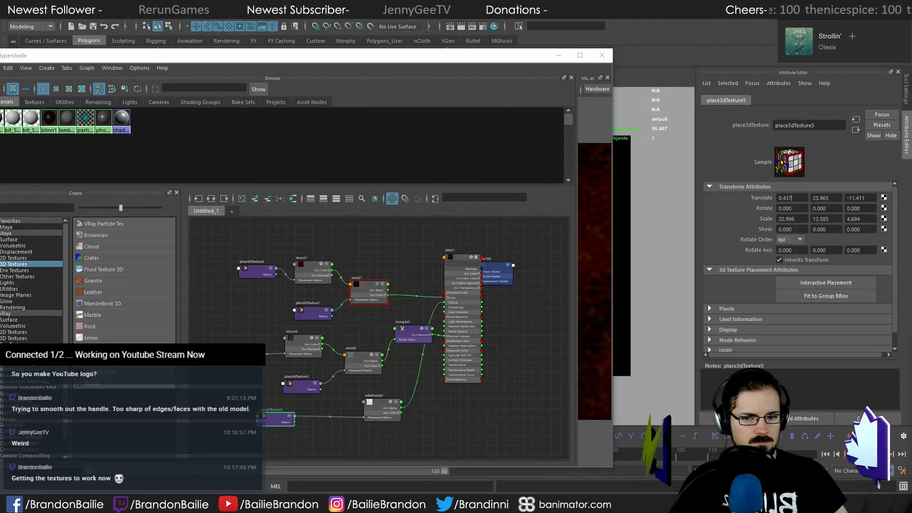
left_click_drag(535, 56, 642, 215)
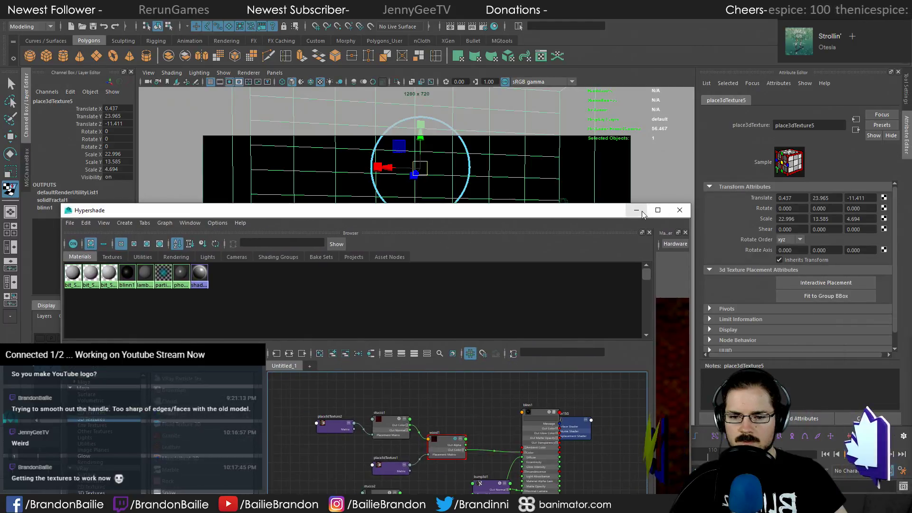
left_click(637, 211)
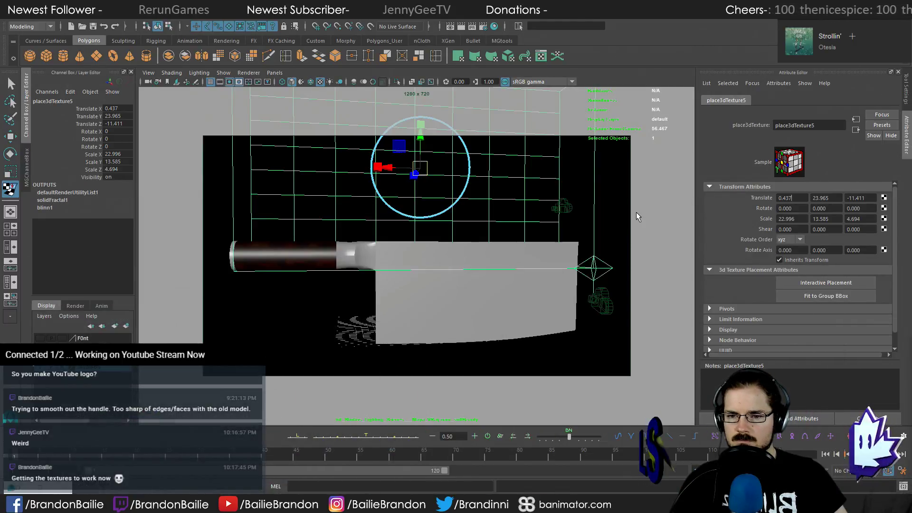
Clear the selection, render the handle region to check the texture, and close the frame buffer
left_click(253, 313)
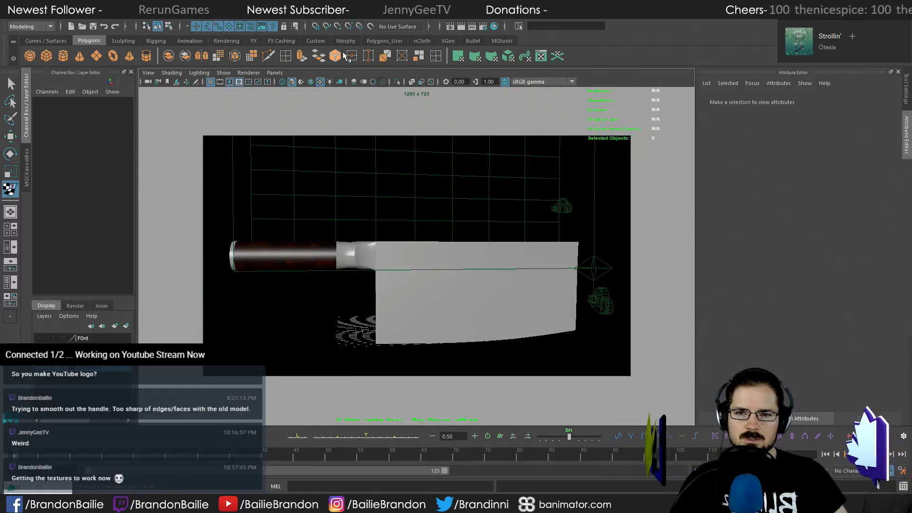
left_click(464, 27)
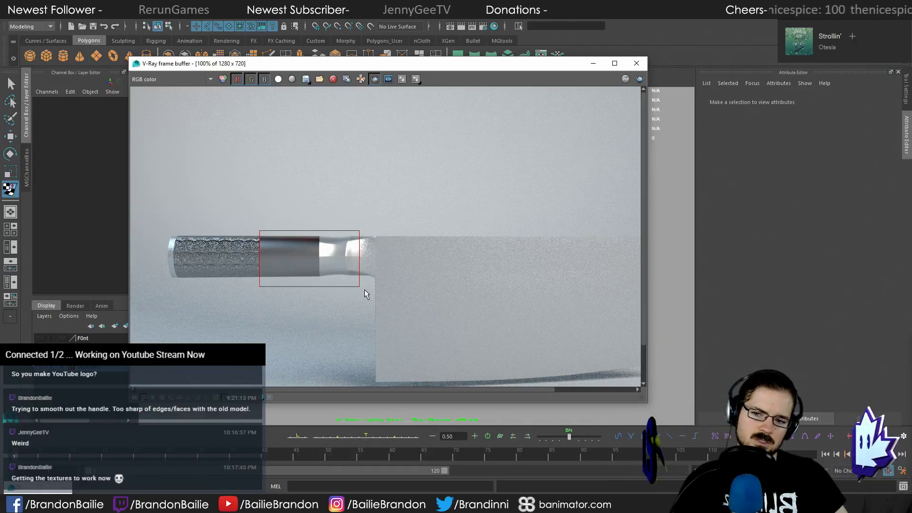
left_click(637, 63)
Reopen the Hypershade and open the stucco1 texture that drives wood1's Vein Color
left_click(281, 249)
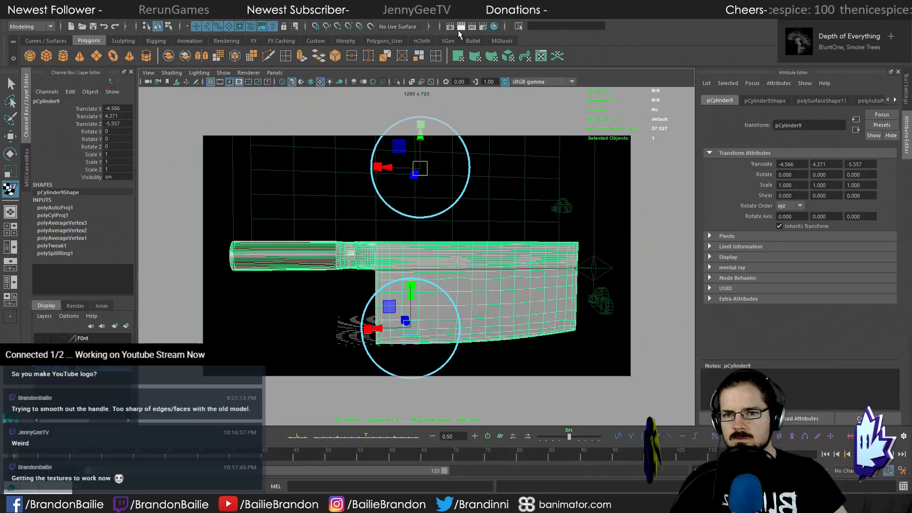
left_click(495, 27)
left_click_drag(415, 217, 458, 114)
left_click(582, 352)
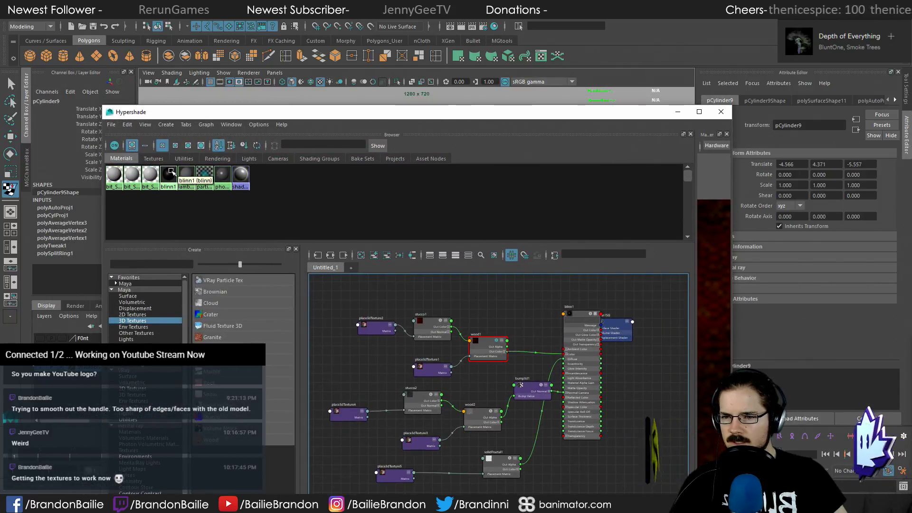
scroll(580, 351, "up", 2)
scroll(581, 351, "up", 2)
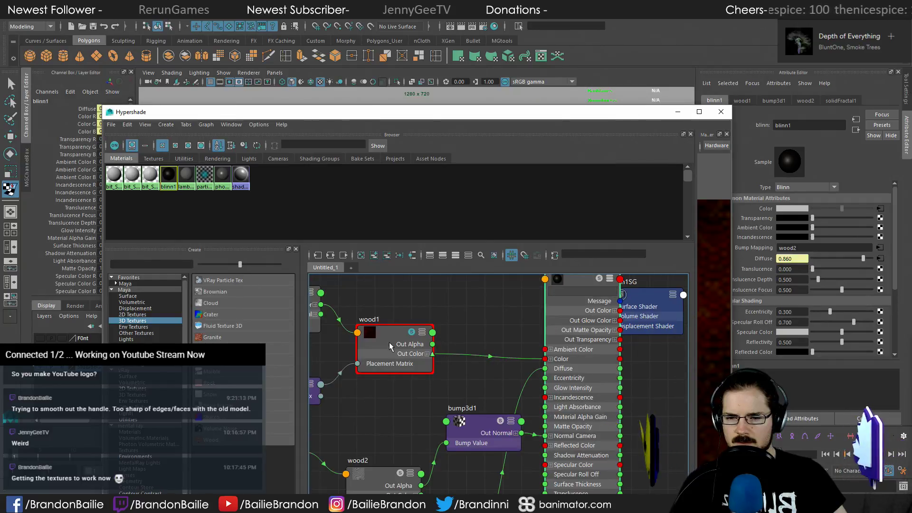
left_click(382, 329)
left_click_drag(540, 114, 487, 117)
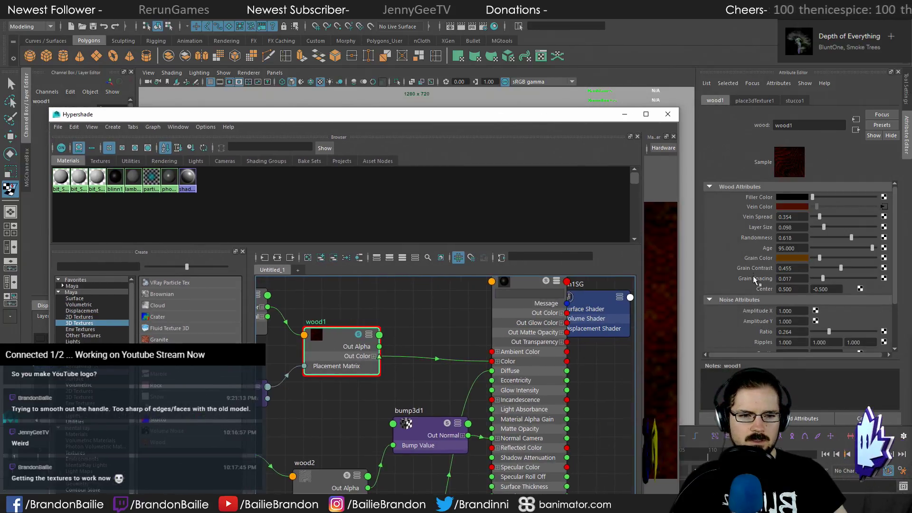
left_click(885, 208)
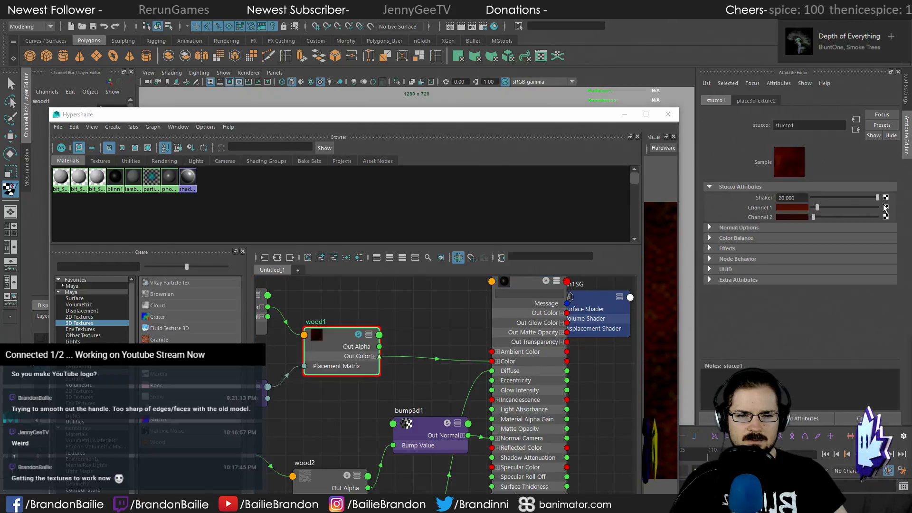
Darken stucco1's Channel 1 to a very dark brown and Channel 2 to about R 0.056, G 0.023, B 0.016
left_click(794, 209)
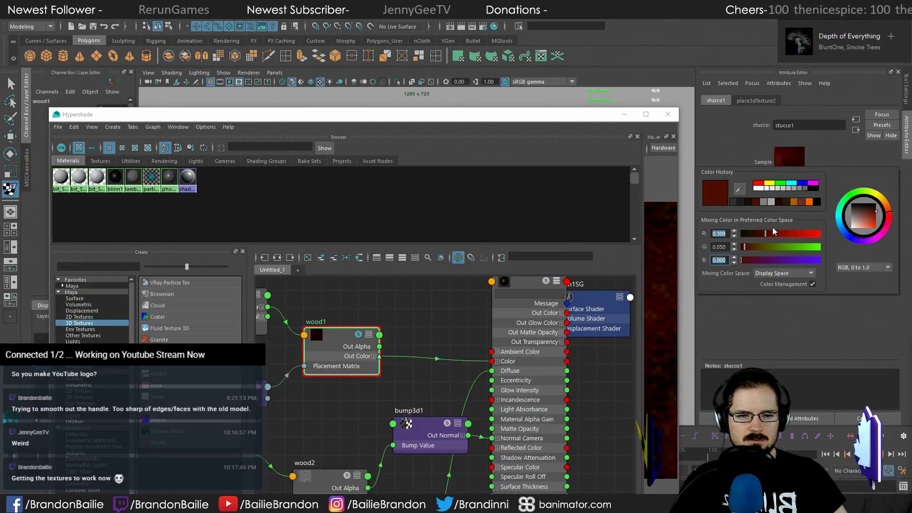
left_click_drag(765, 234, 753, 236)
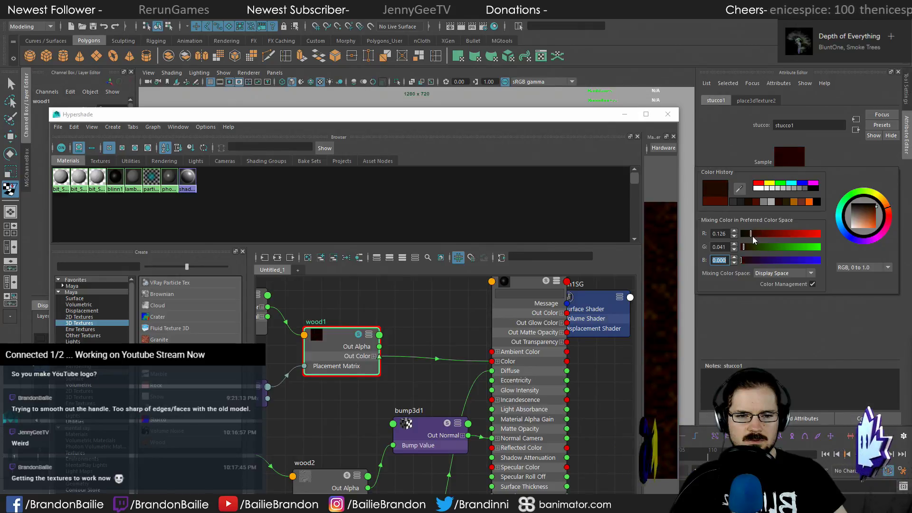
left_click(791, 216)
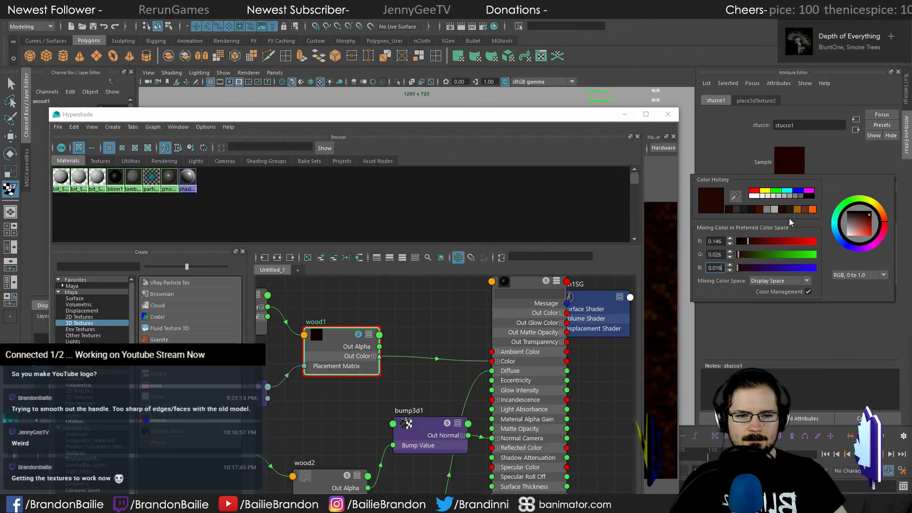
left_click_drag(750, 241, 743, 241)
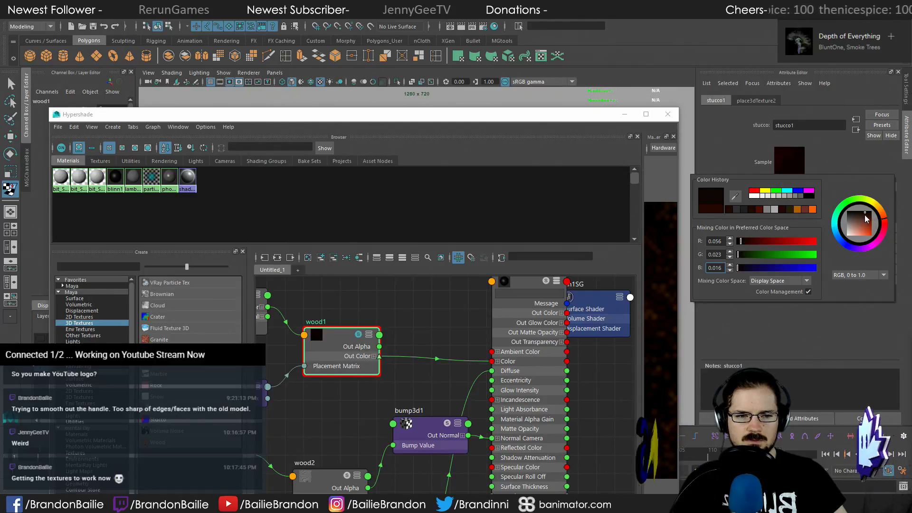
left_click(791, 207)
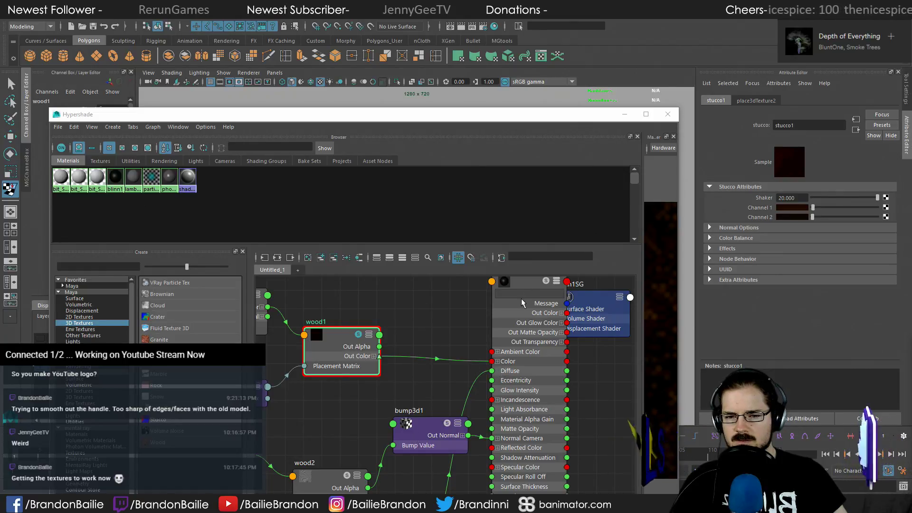
Set blinn1's Specular Roll Off to about 0.301, Eccentricity to about 0.163 and Reflectivity to about 0.154
left_click(529, 284)
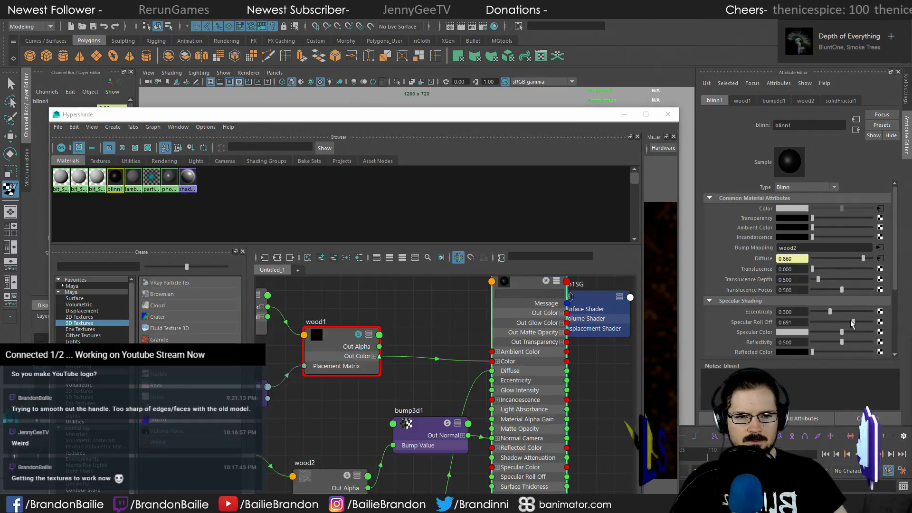
left_click(829, 323)
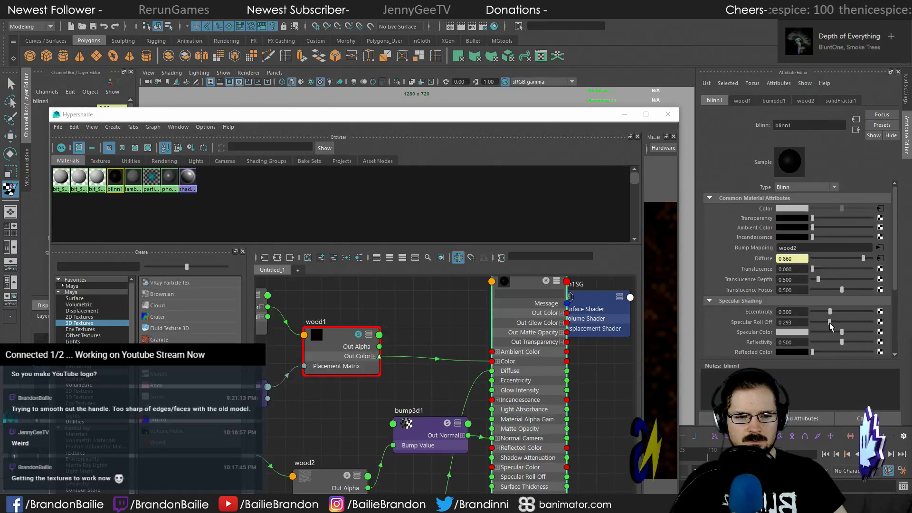
mouse_move(830, 324)
left_mouse_down()
mouse_move(825, 328)
mouse_move(843, 313)
mouse_move(823, 312)
left_mouse_up()
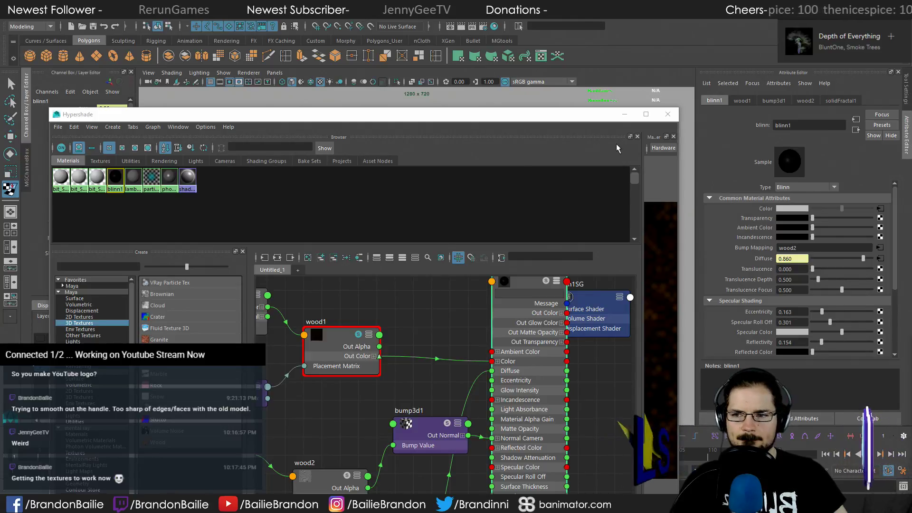
Render the handle region again to check the darker, less shiny material, and minimize the frame buffer
left_click(461, 27)
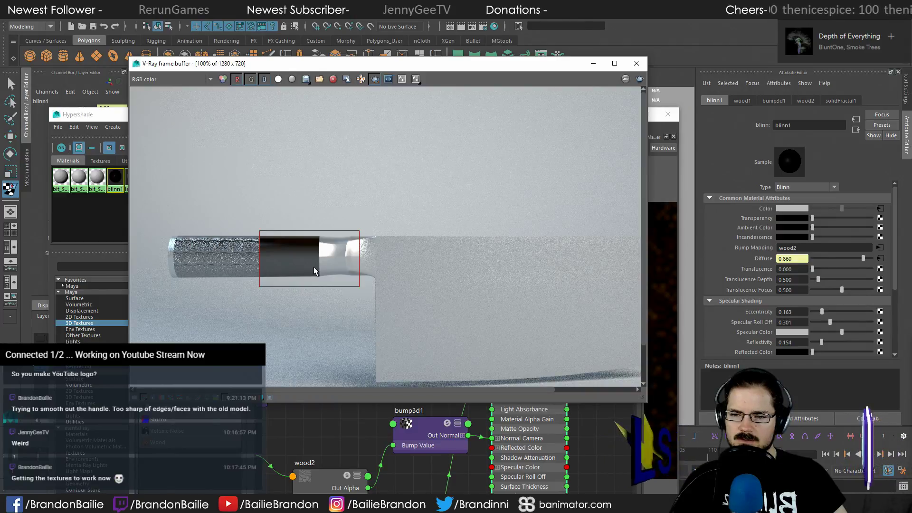
left_click(593, 63)
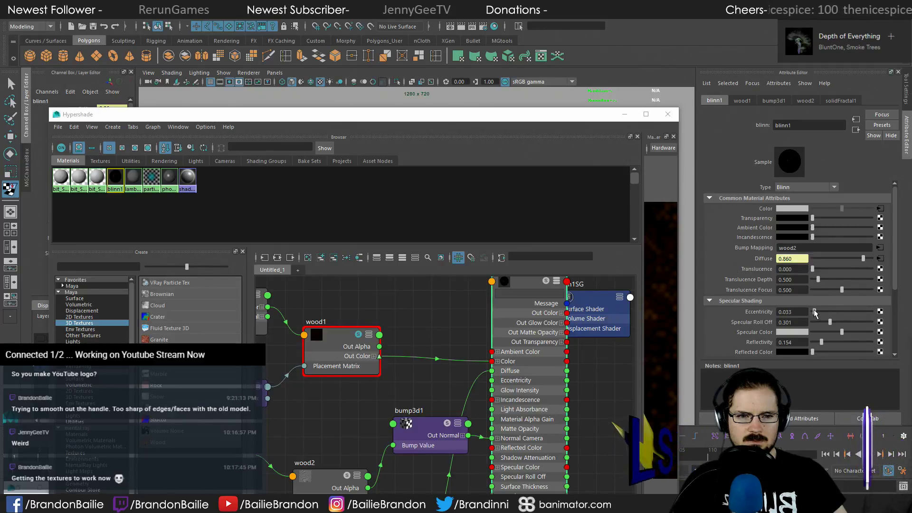
Set blinn1's Eccentricity to about 0.130 and Specular Roll Off to about 0.220, darken its Specular Color, and render the handle region
left_click_drag(817, 313, 845, 325)
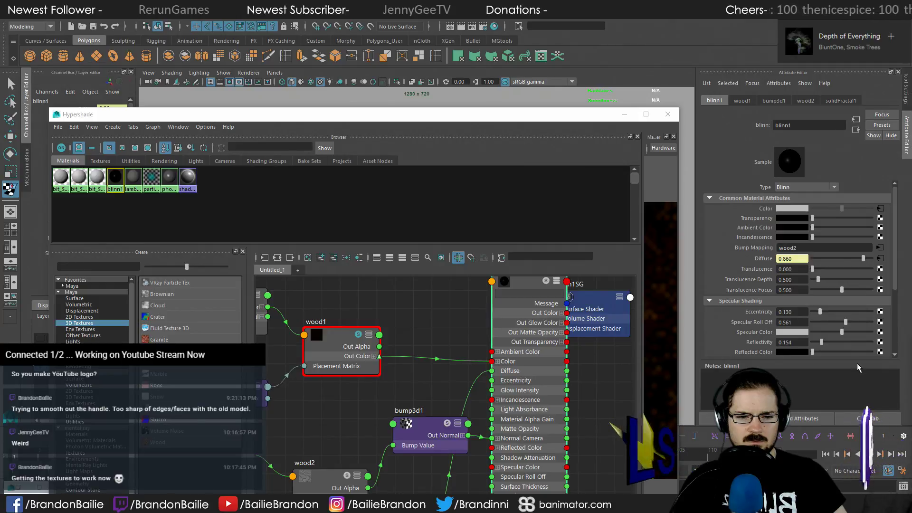
left_click(461, 26)
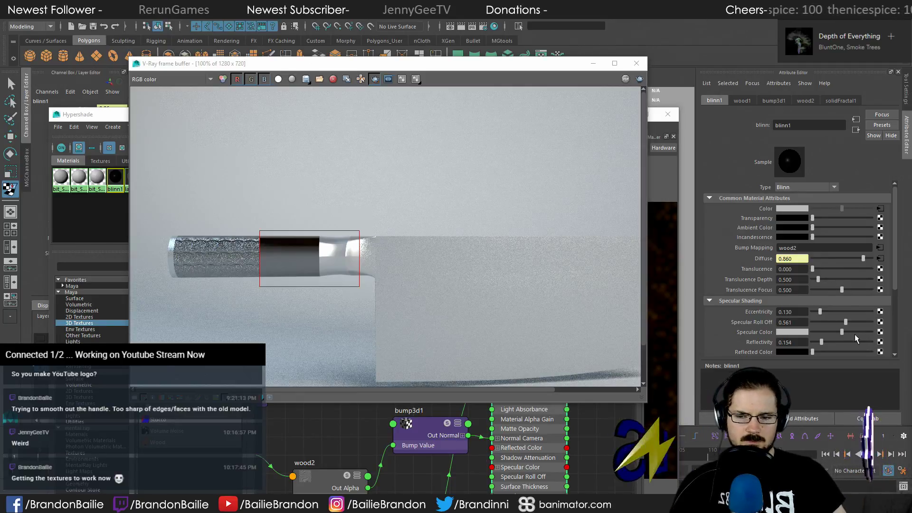
left_click_drag(845, 322, 815, 341)
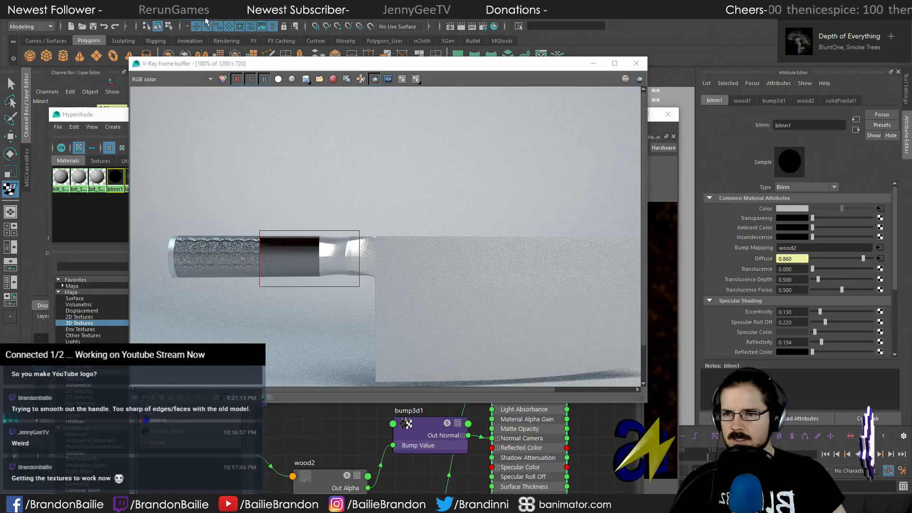
left_click(639, 79)
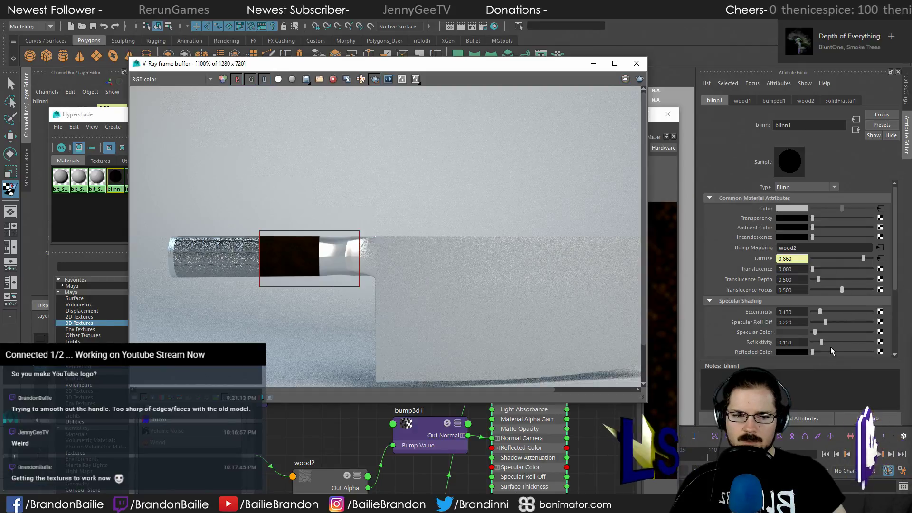
Brighten blinn1's Specular Color to a medium grey and compare the handle with the cleaver reference photo in Photos
left_click_drag(821, 336, 826, 334)
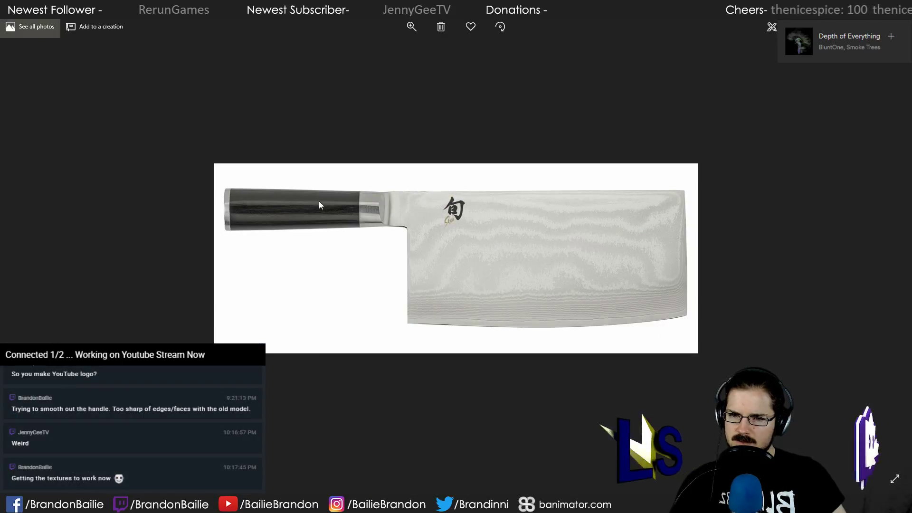
mouse_move(570, 504)
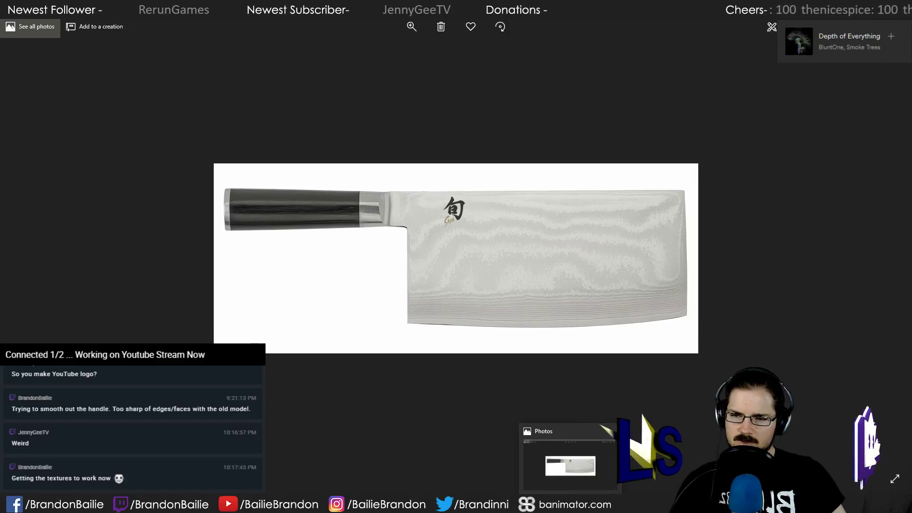
left_click(570, 504)
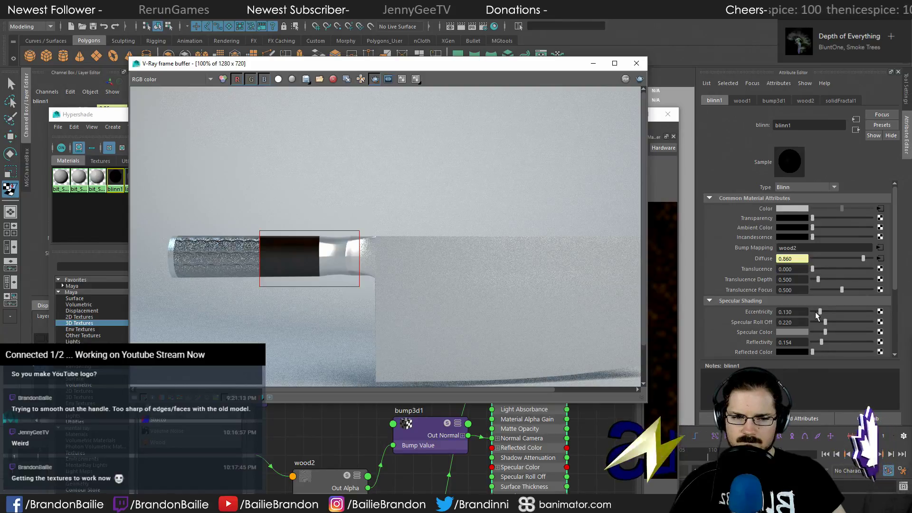
Set blinn1's Eccentricity to about 0.187 and Specular Roll Off to about 0.504, render the handle region and close the frame buffer
mouse_move(820, 313)
left_mouse_down()
mouse_move(853, 323)
mouse_move(820, 313)
left_mouse_up()
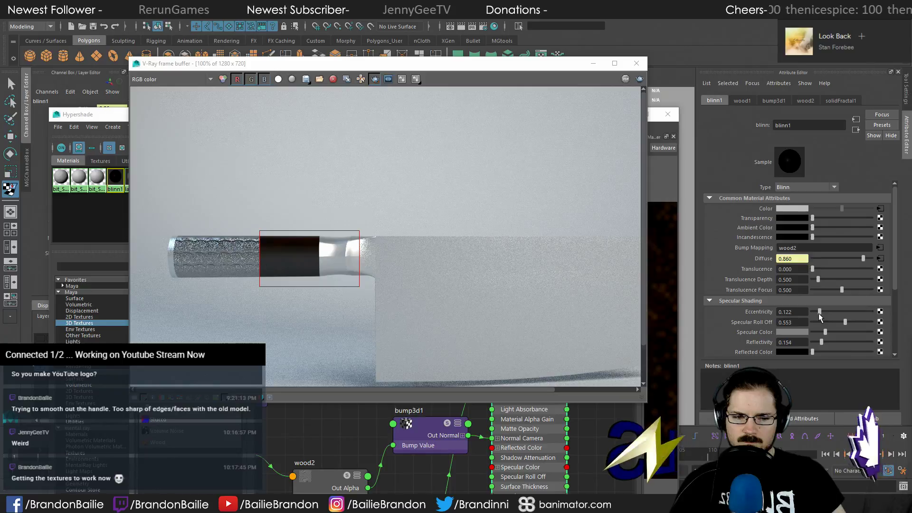
mouse_move(823, 313)
left_mouse_down()
mouse_move(838, 314)
mouse_move(830, 315)
left_mouse_up()
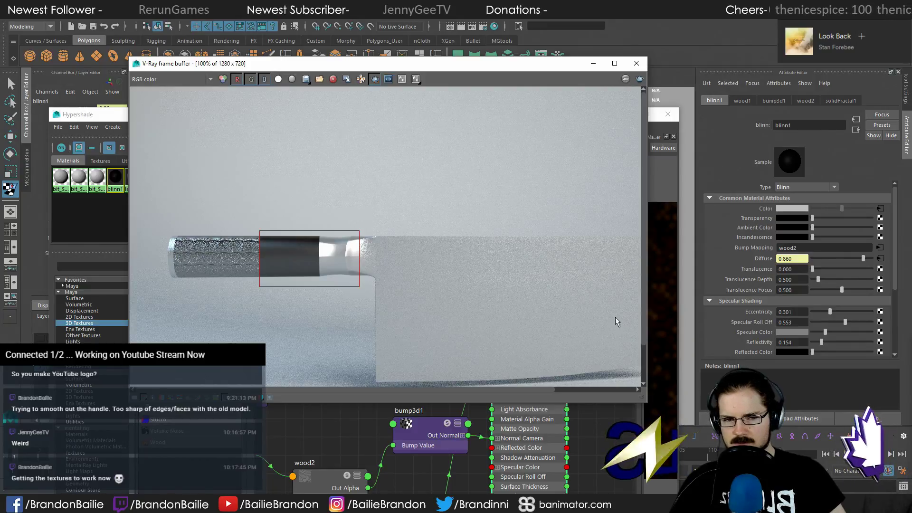
left_click_drag(830, 311, 823, 311)
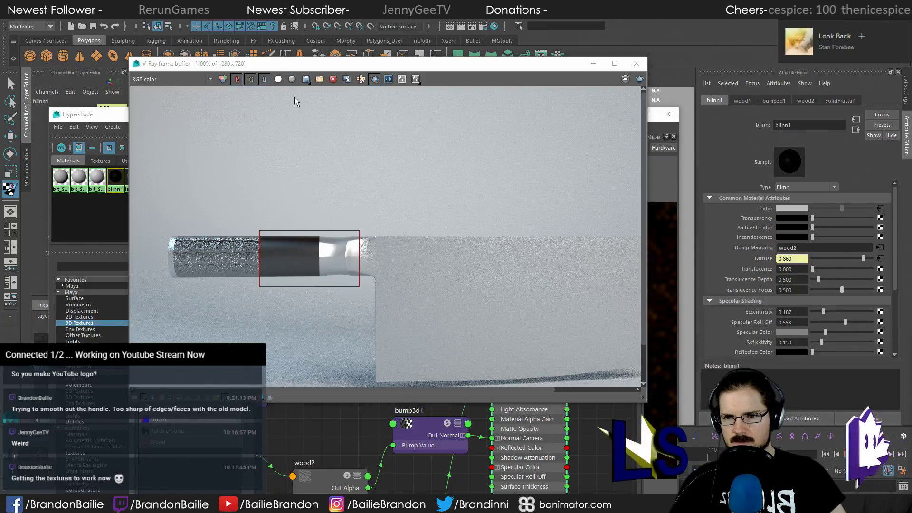
left_click(640, 79)
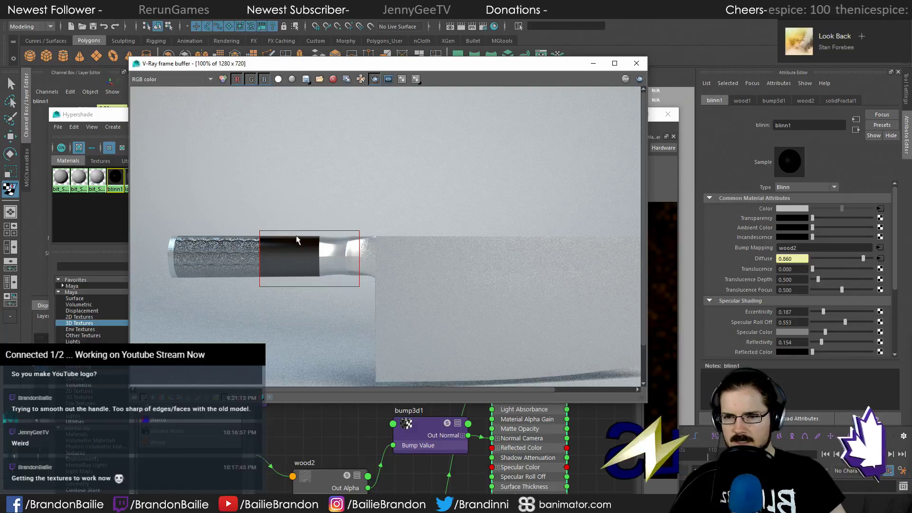
left_click_drag(843, 322, 842, 322)
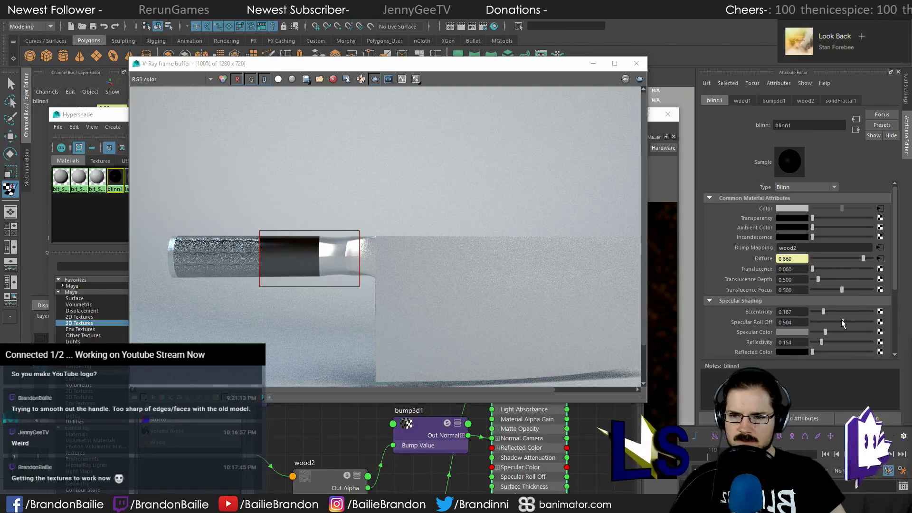
left_click(640, 81)
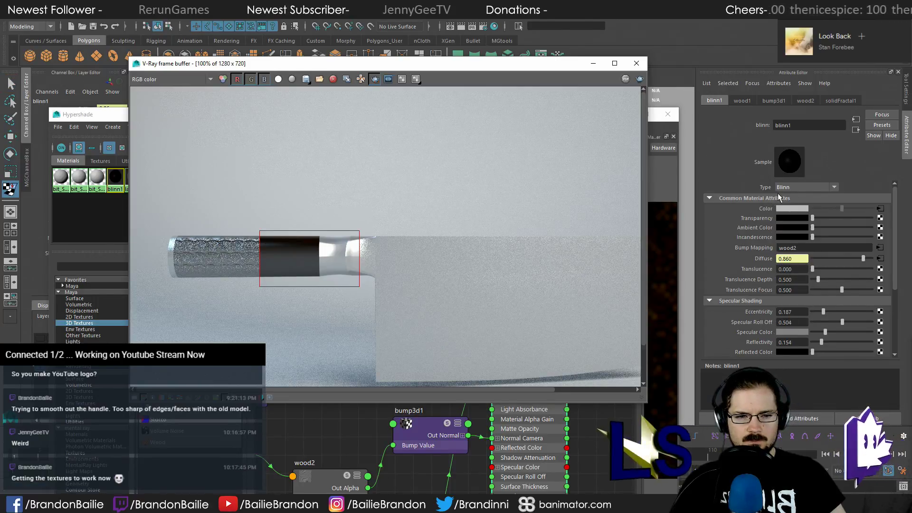
scroll(731, 285, "down", 3)
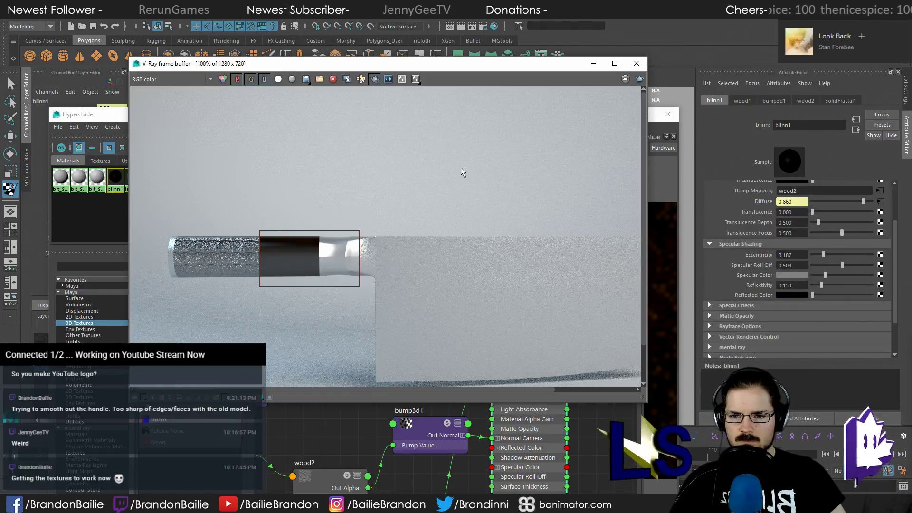
left_click(637, 63)
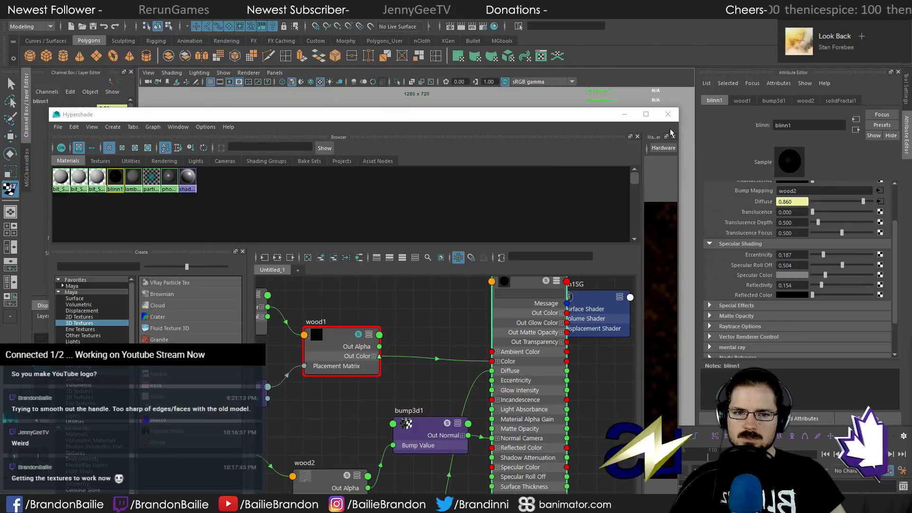
Try a Bump Depth of 0.5 on bump3d1, render the handle region, and close the frame buffer and Hypershade
left_click(442, 326)
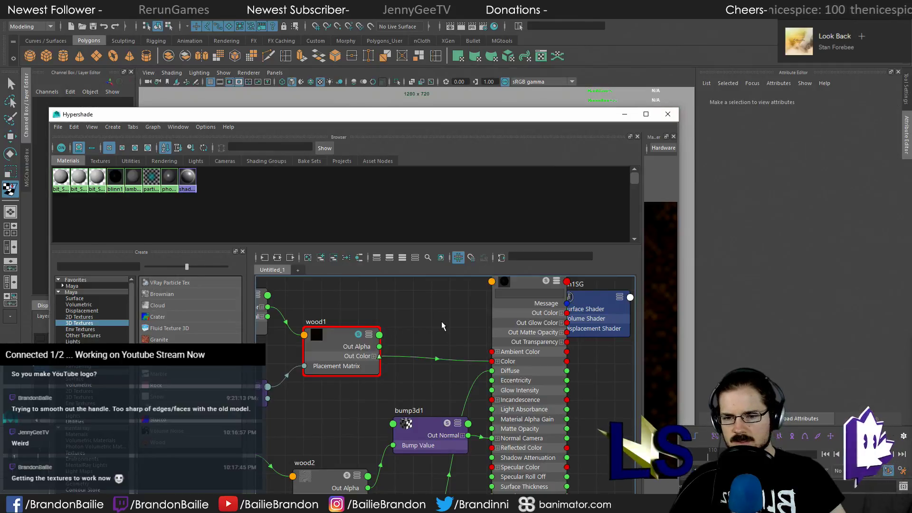
left_click(340, 348)
left_click(421, 422)
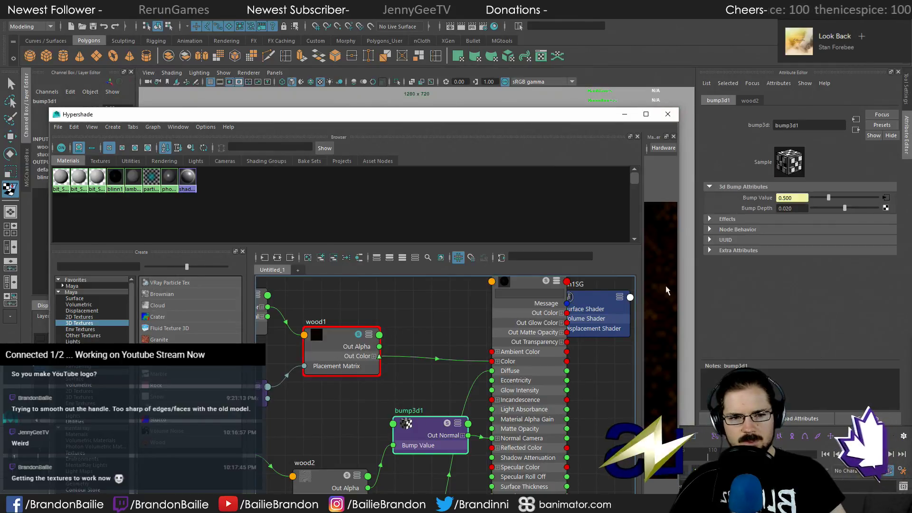
left_click(795, 209)
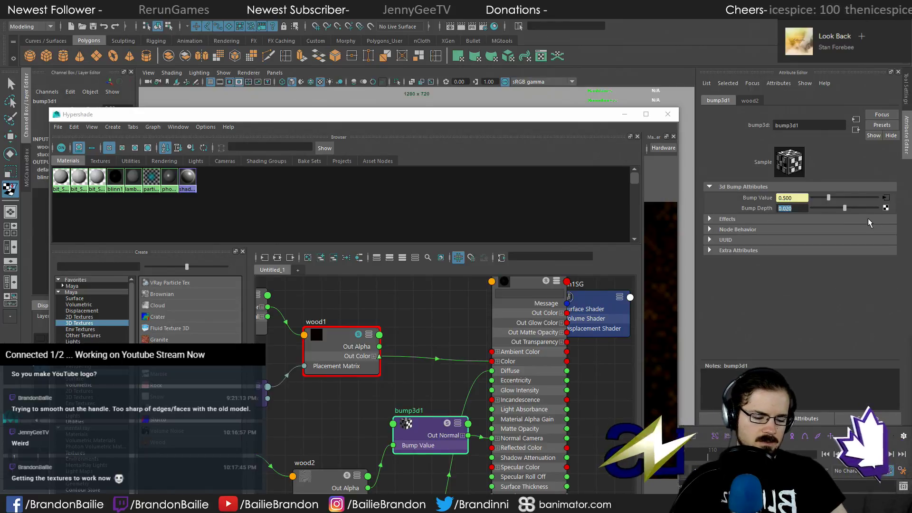
type("0.5")
key("Return")
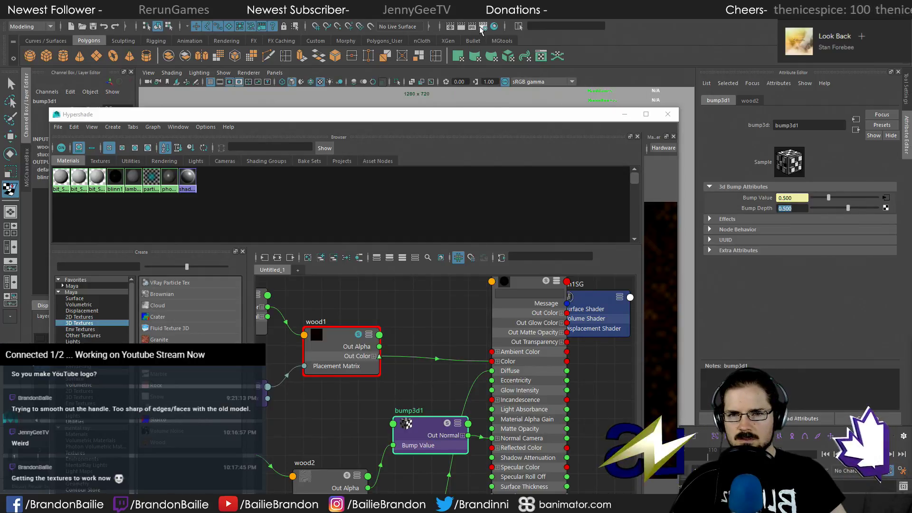
left_click(461, 26)
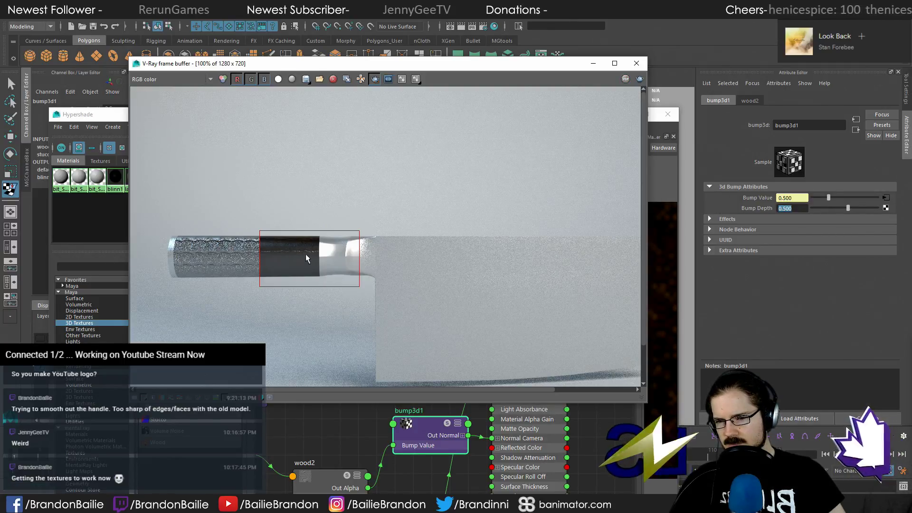
left_click(637, 64)
left_click(668, 114)
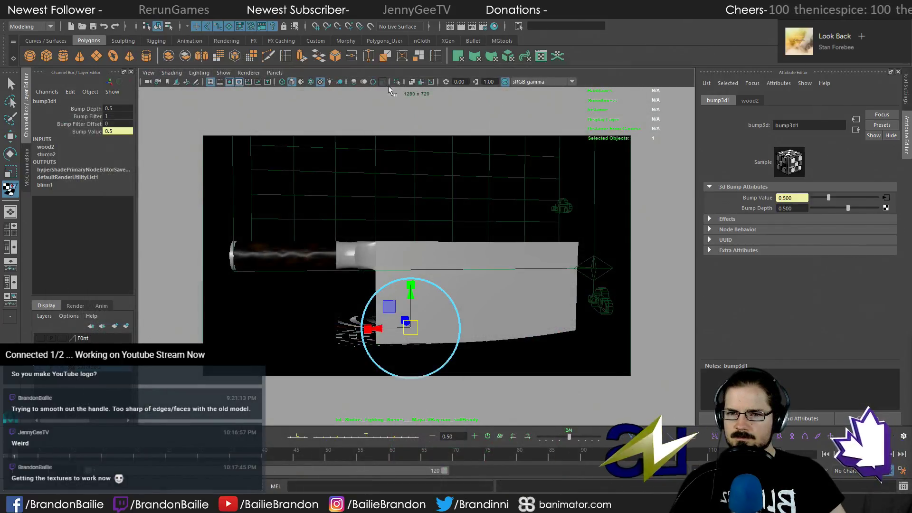
Key the cam_softBeauty camera's current transform, bring the camera in close on the cleaver handle, and render the region
left_click(148, 81)
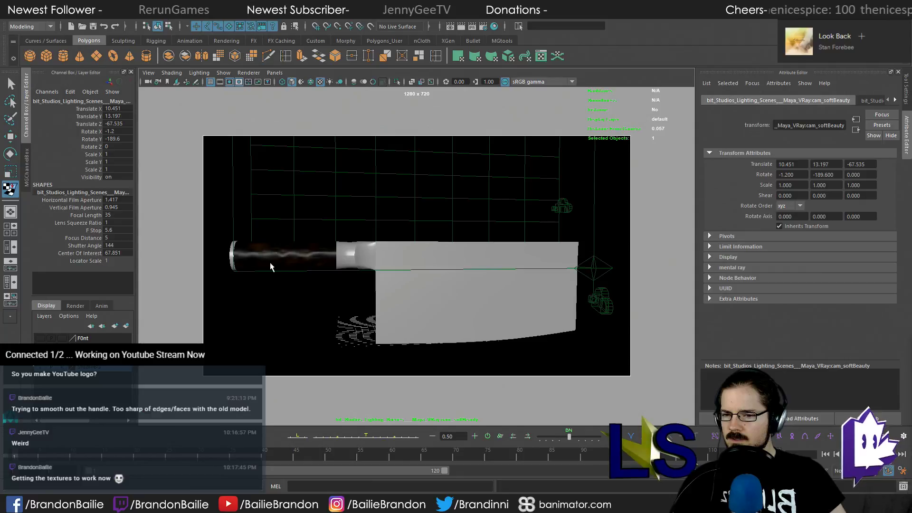
key("s")
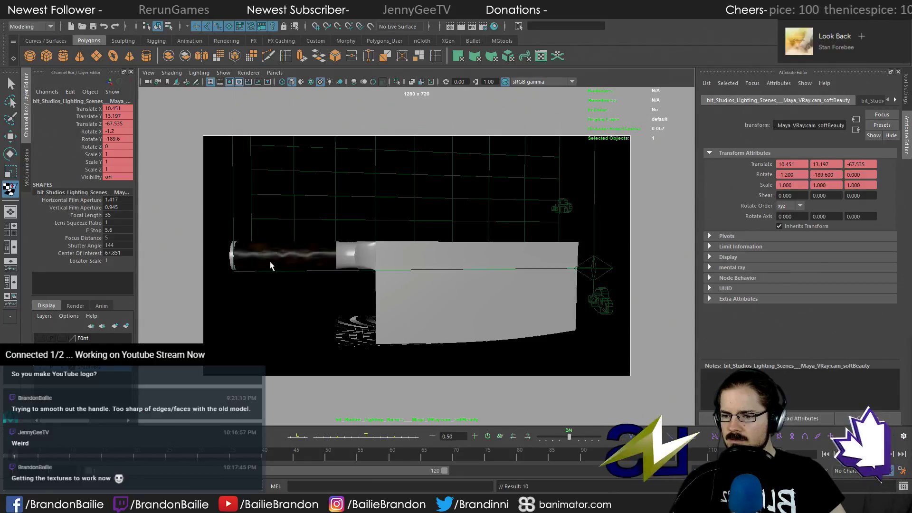
right_click_drag(266, 278, 353, 285, "alt")
middle_click_drag(352, 284, 528, 284, "alt")
right_click_drag(478, 285, 493, 286, "alt")
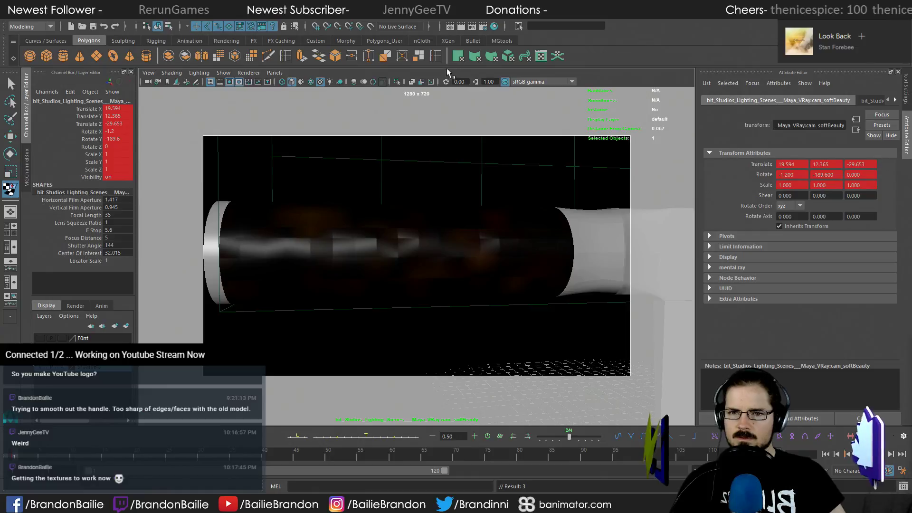
left_click(461, 26)
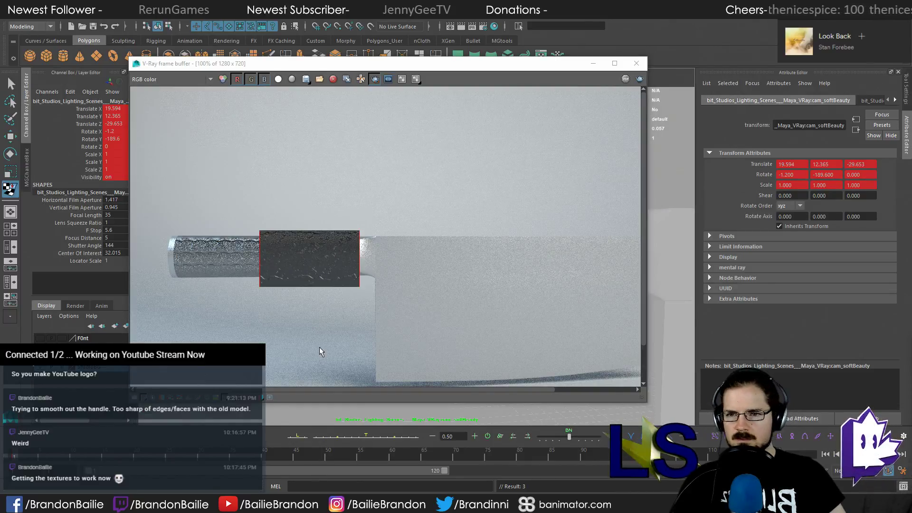
Reopen the Hypershade and set bump3d1's Bump Depth to 0.025
left_click(494, 27)
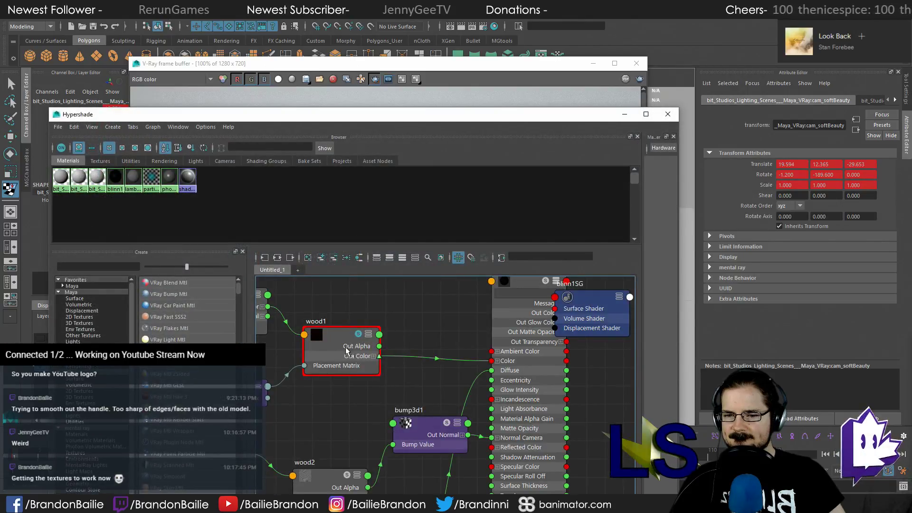
left_click(428, 429)
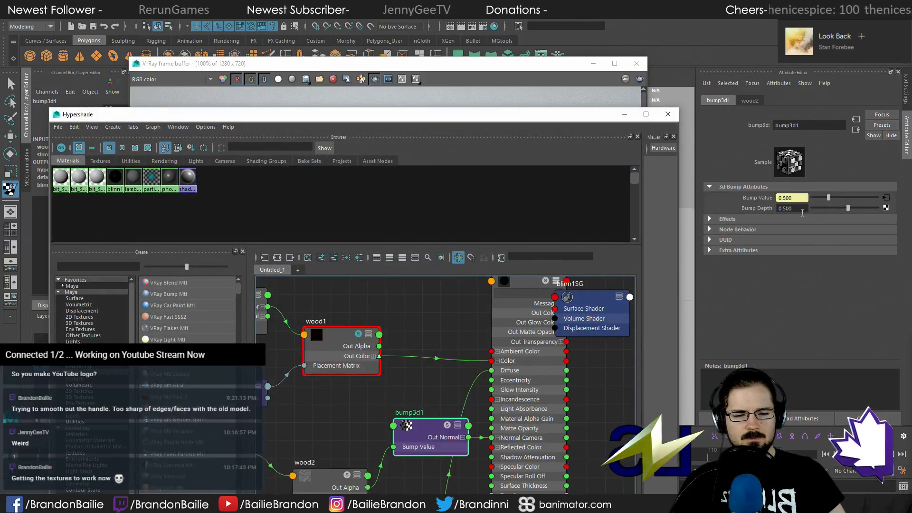
left_click(765, 209)
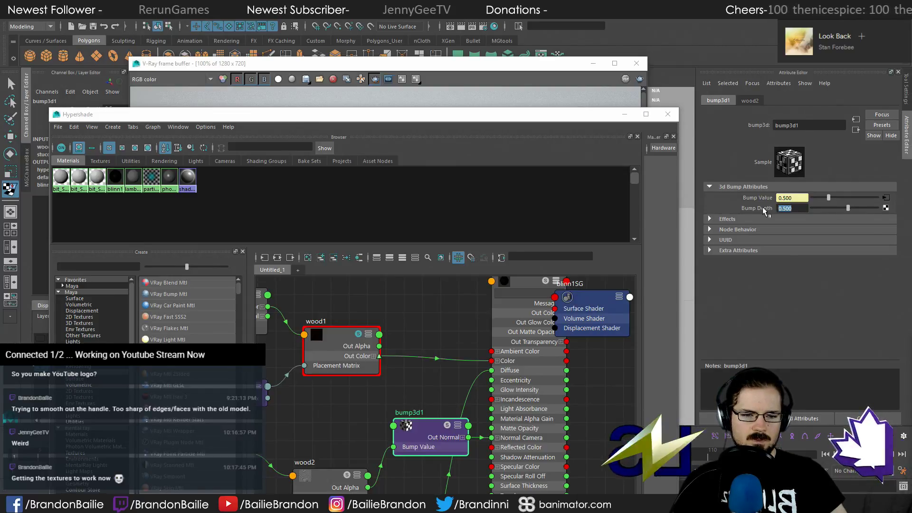
type(".3")
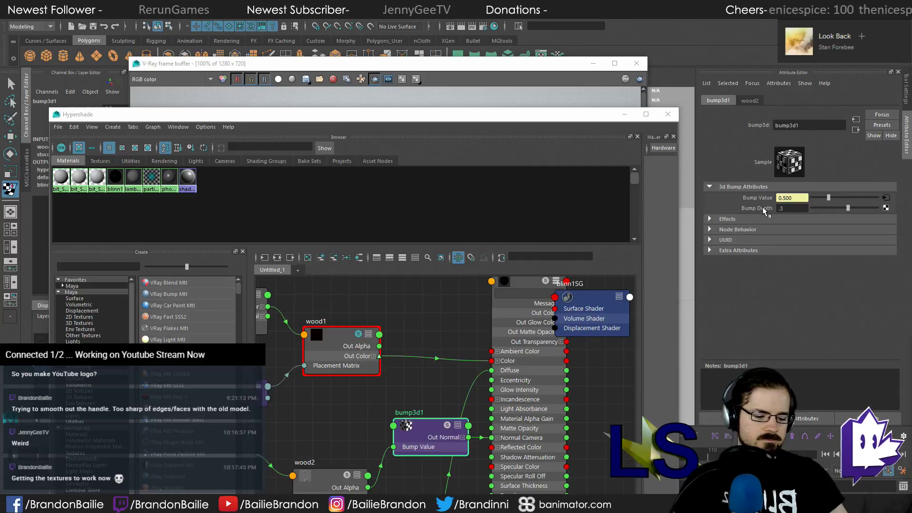
type("01")
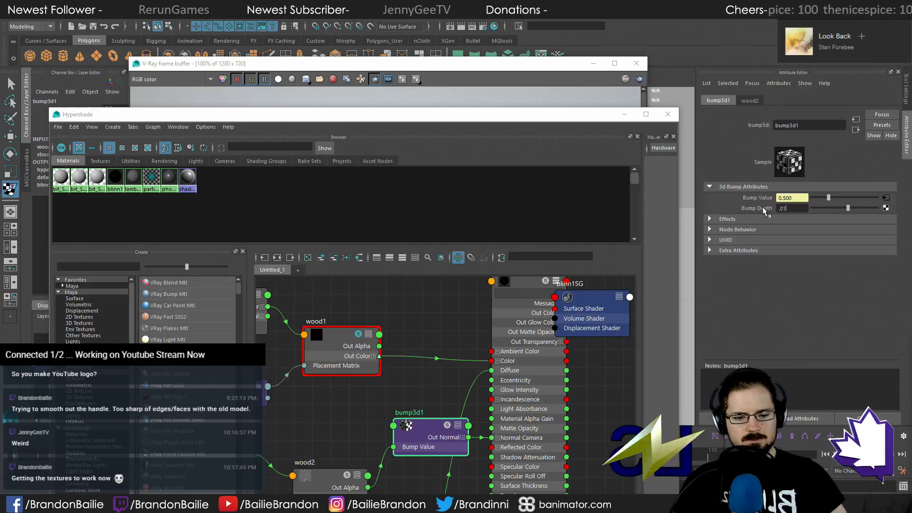
type("25")
key("Return")
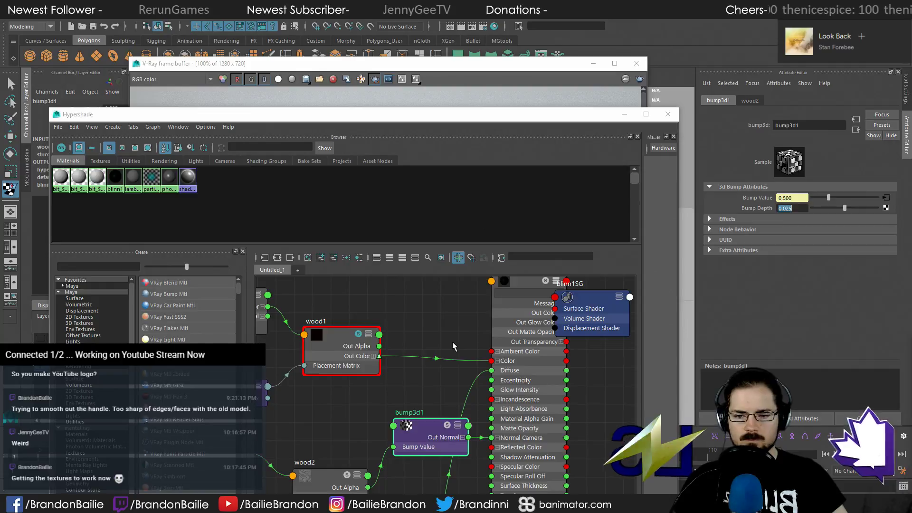
Maximize the Hypershade, move the blinn1SG node clear of blinn1, and select the blinn1 node
left_click_drag(459, 119, 495, 54)
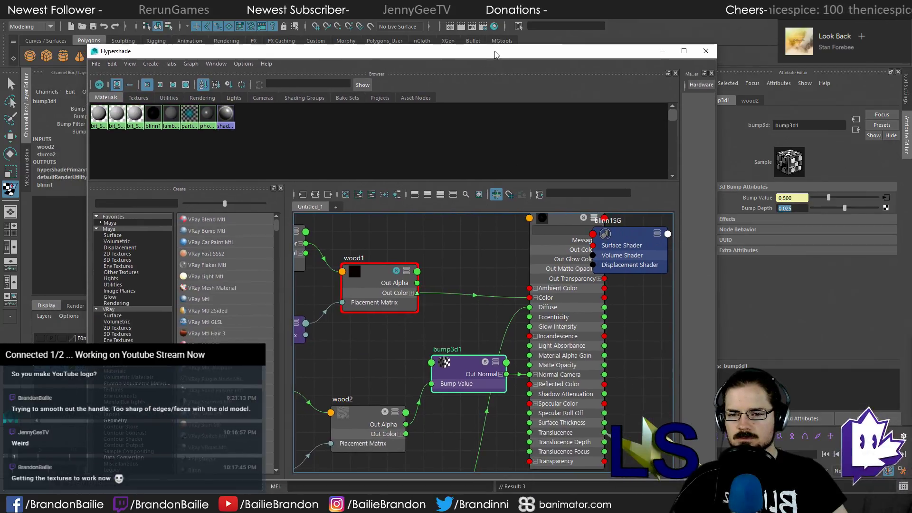
double_click(496, 54)
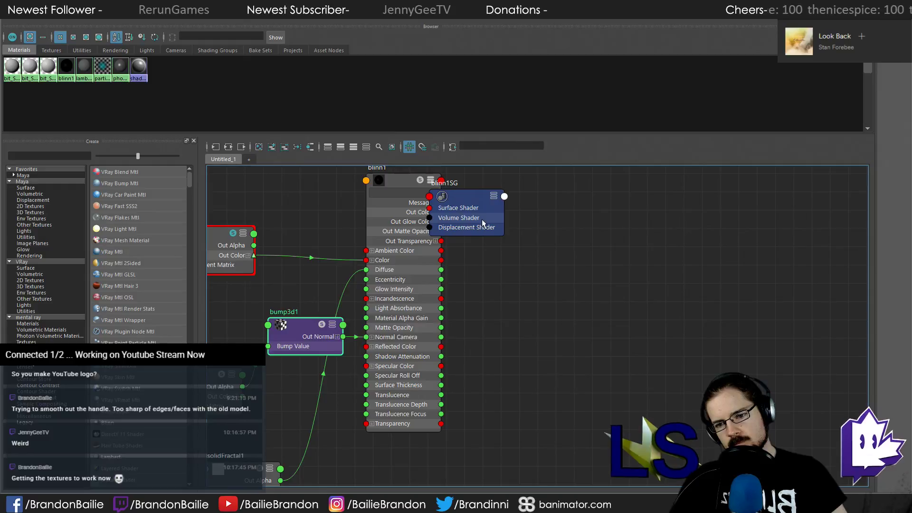
left_click_drag(457, 194, 543, 224)
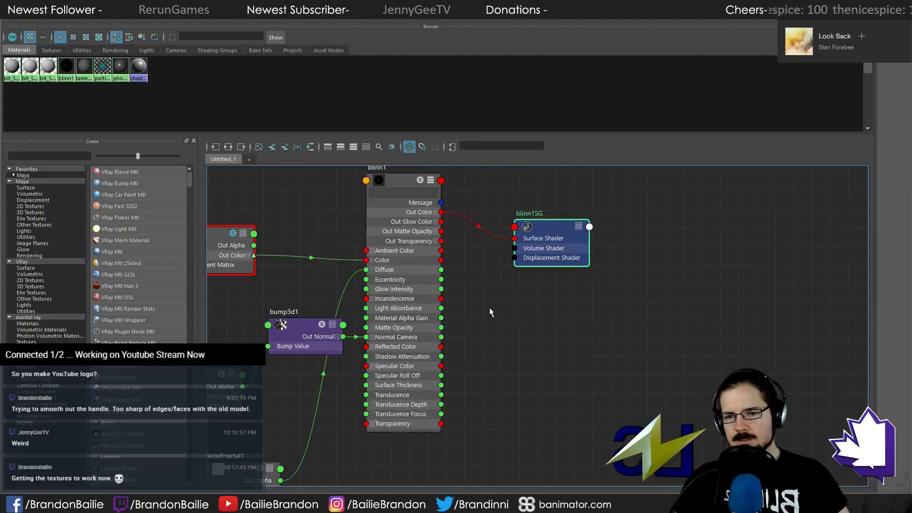
left_click(399, 179)
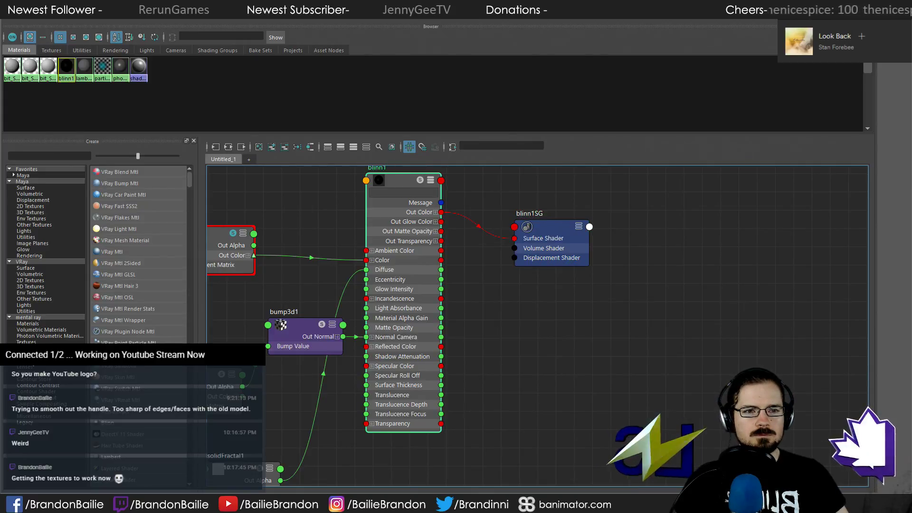
Minimize the Hypershade and change the blinn1 material's type to Phong
key("super+Down")
key("super+Down")
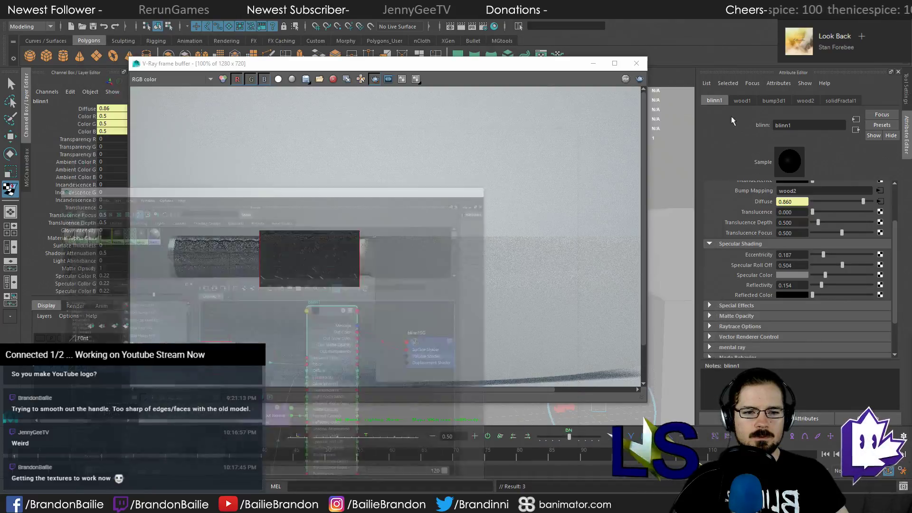
scroll(741, 266, "up", 3)
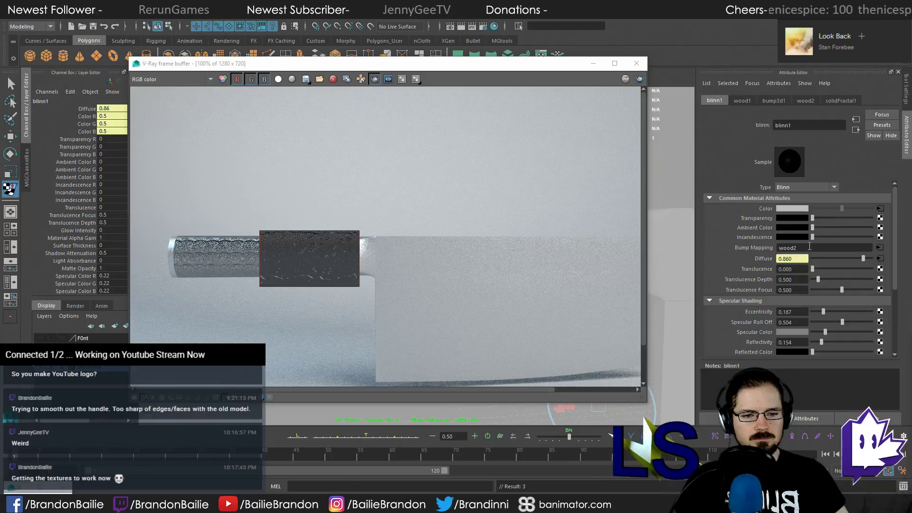
left_click(803, 187)
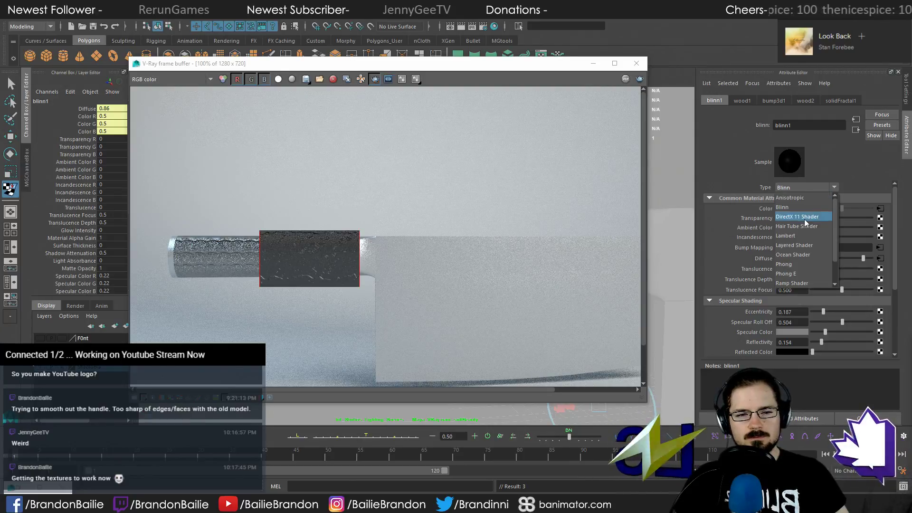
left_click(800, 264)
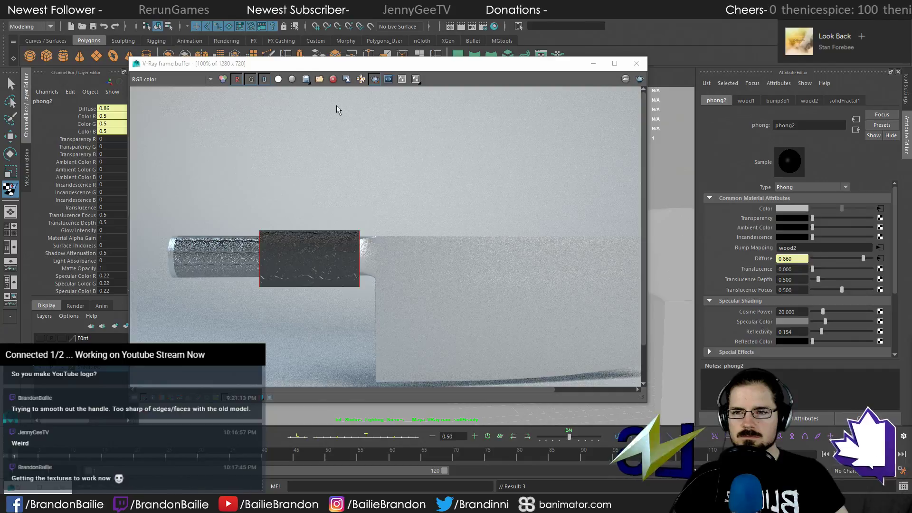
Turn off region rendering, render the full frame of the handle, and close the V-Ray frame buffer
left_click(375, 79)
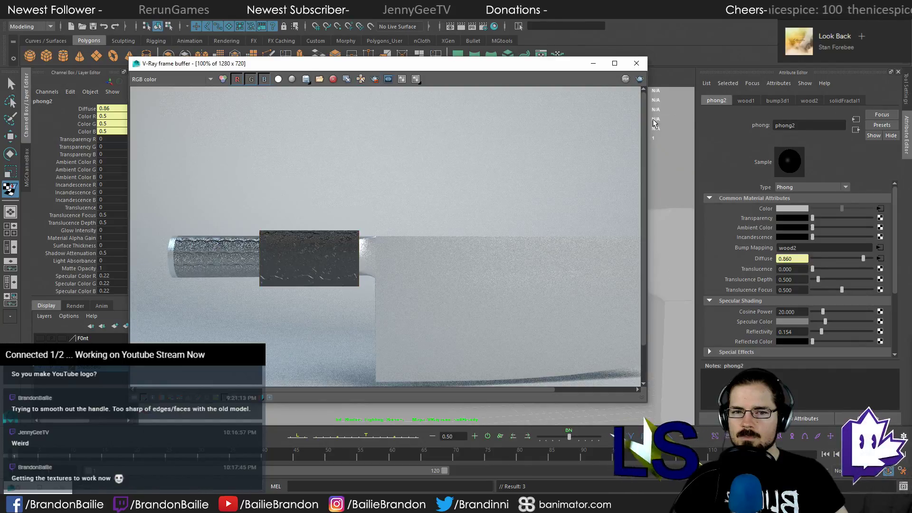
left_click(640, 79)
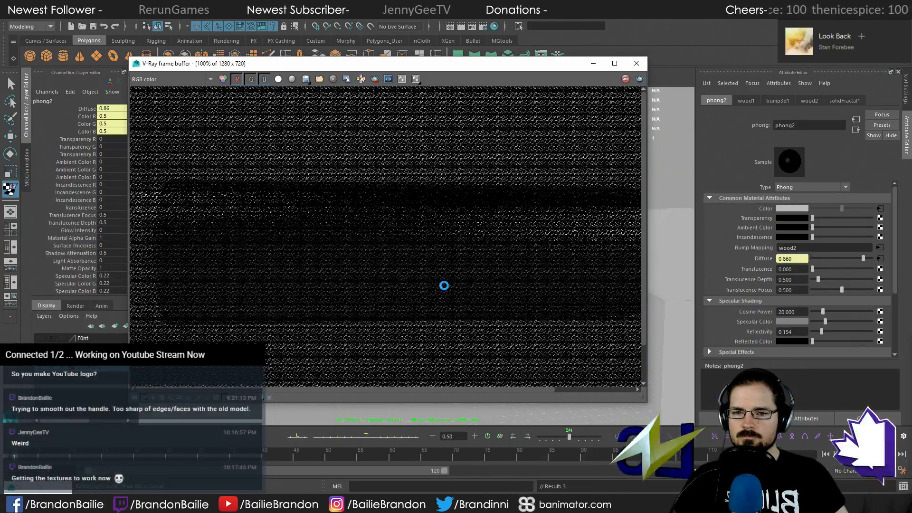
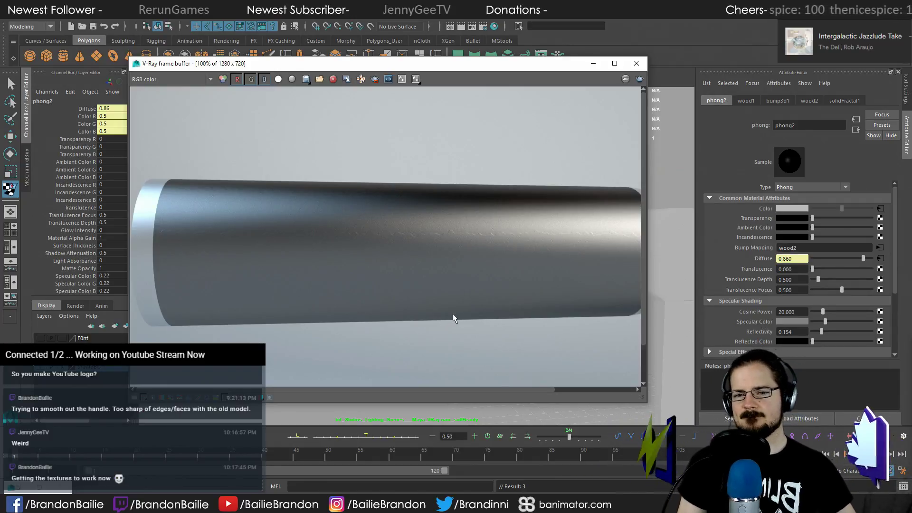
left_click(636, 63)
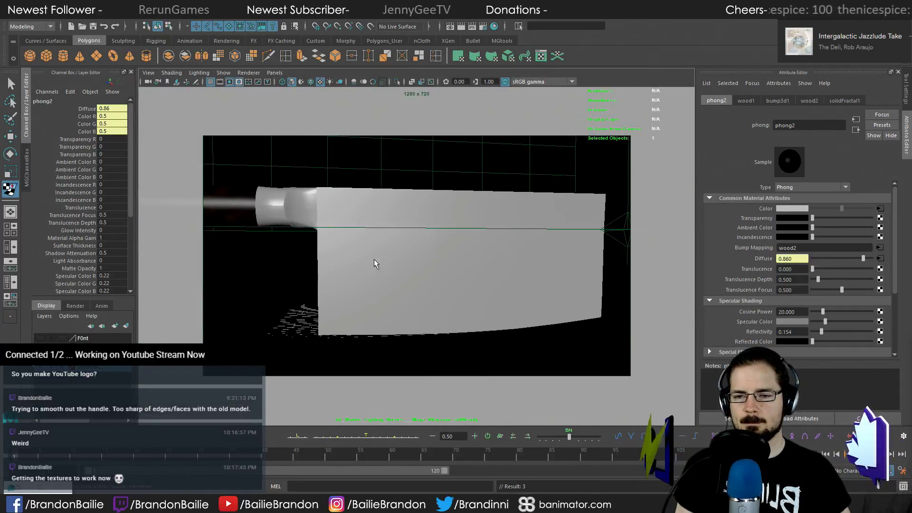
Select the whole cleaver mesh pCylinder9 in the viewport and activate the Move tool
left_click(443, 326)
left_click(252, 263)
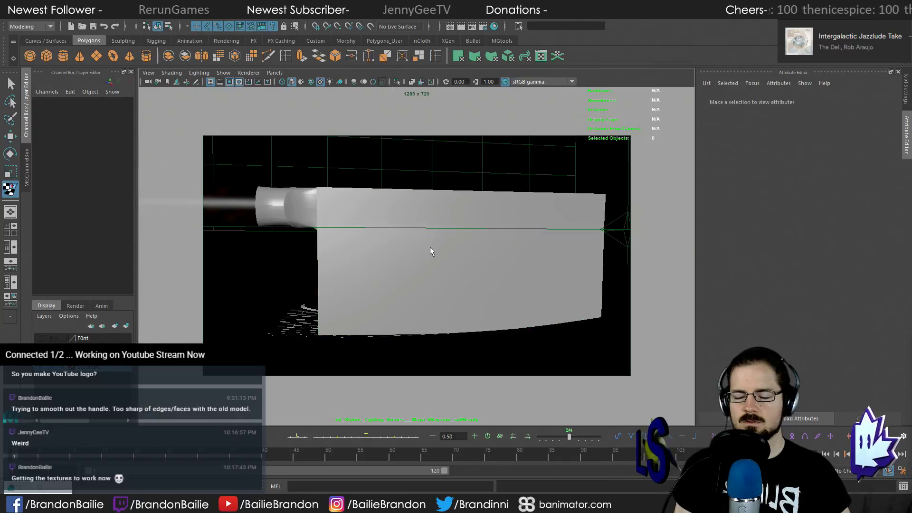
left_click(423, 271)
left_click_drag(421, 267, 407, 265, "alt")
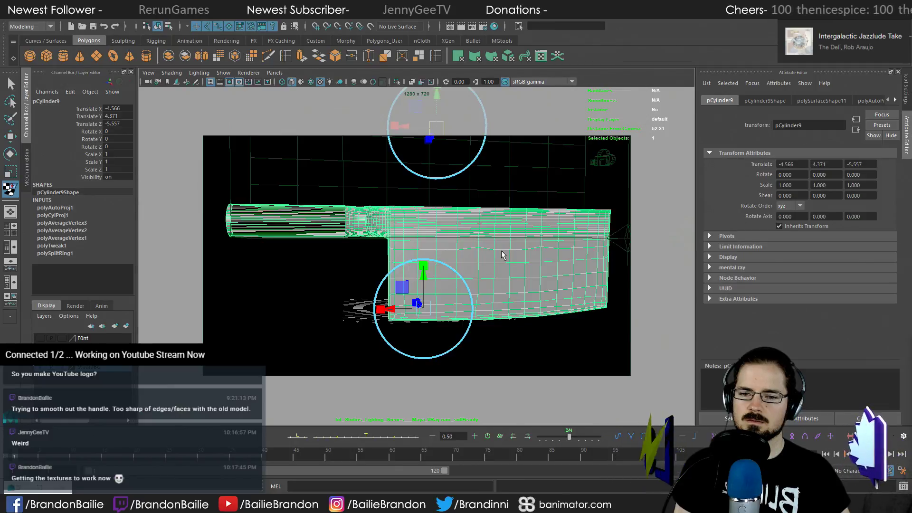
key("w")
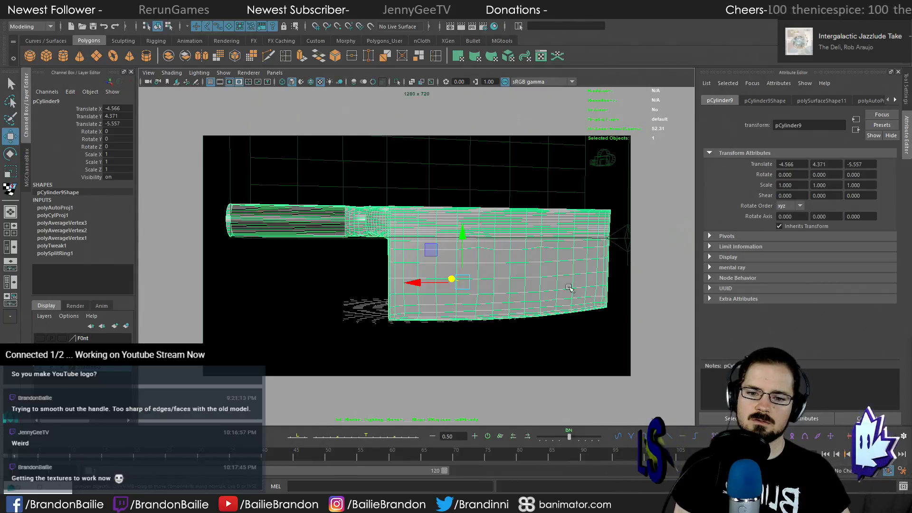
Check the cleaver reference photo and switch to a blank browser tab in Chrome
key("alt+Tab")
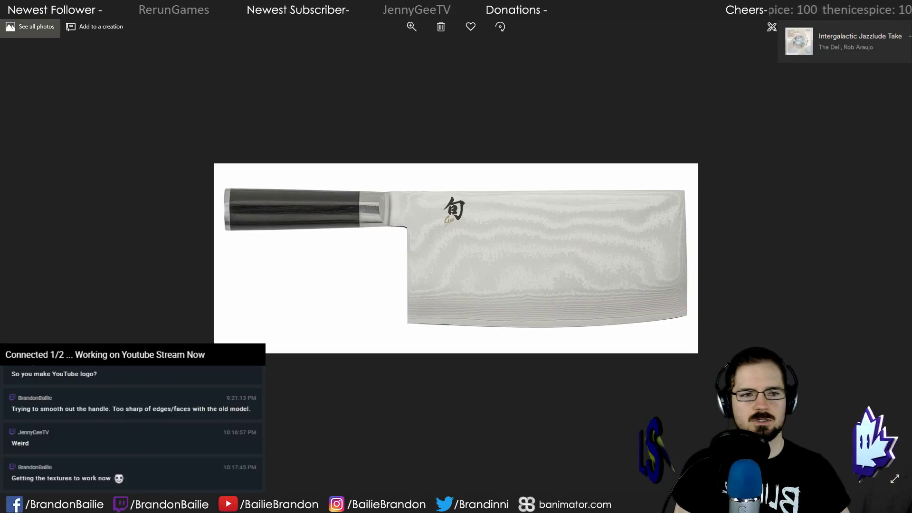
key("alt+Tab")
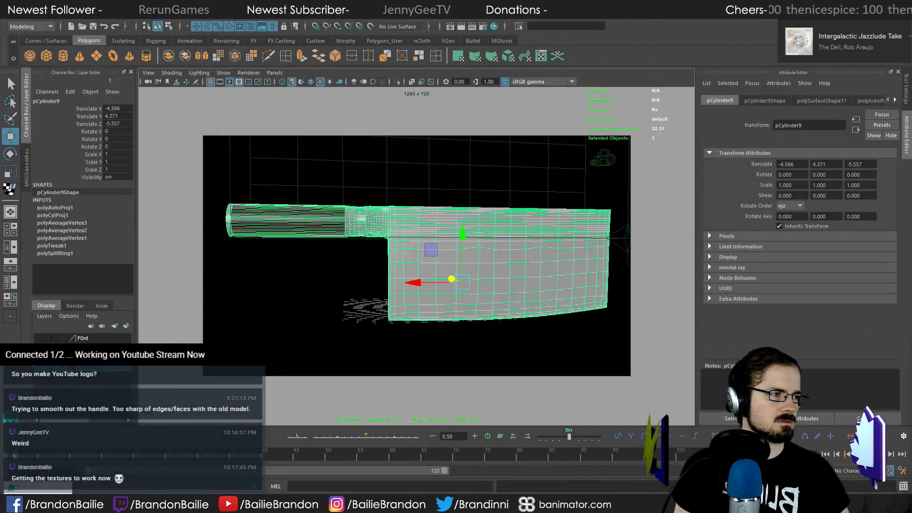
key("alt+Tab")
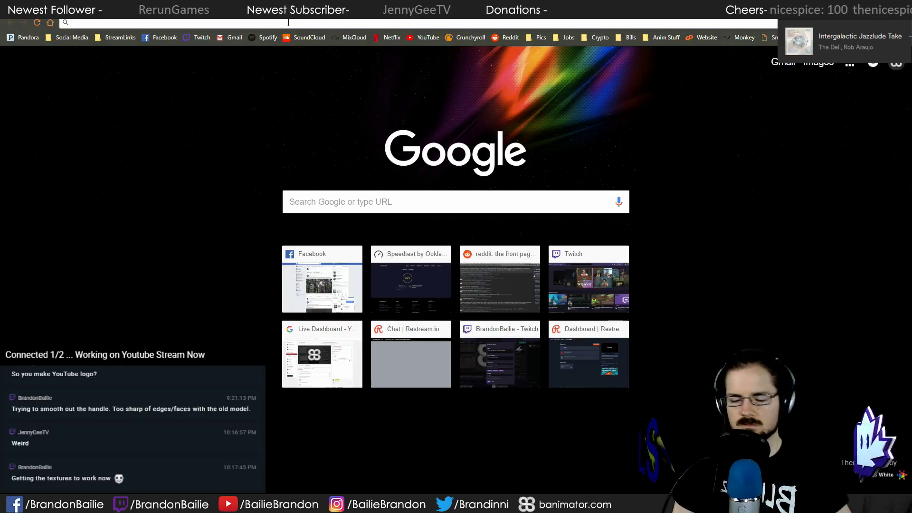
type("shun cleav")
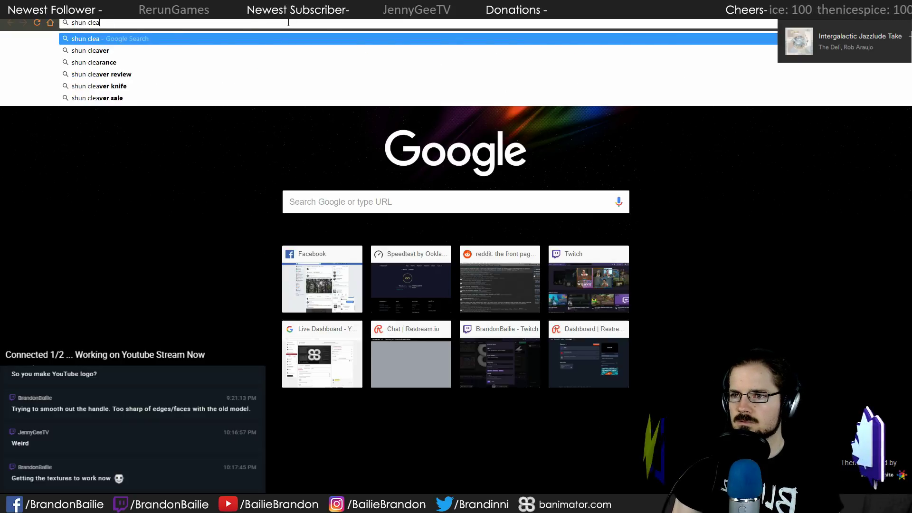
key("BackSpace")
key("BackSpace")
key("BackSpace")
key("BackSpace")
key("BackSpace")
key("BackSpace")
key("BackSpace")
key("BackSpace")
key("BackSpace")
key("BackSpace")
key("BackSpace")
type("sw")
key("BackSpace")
key("BackSpace")
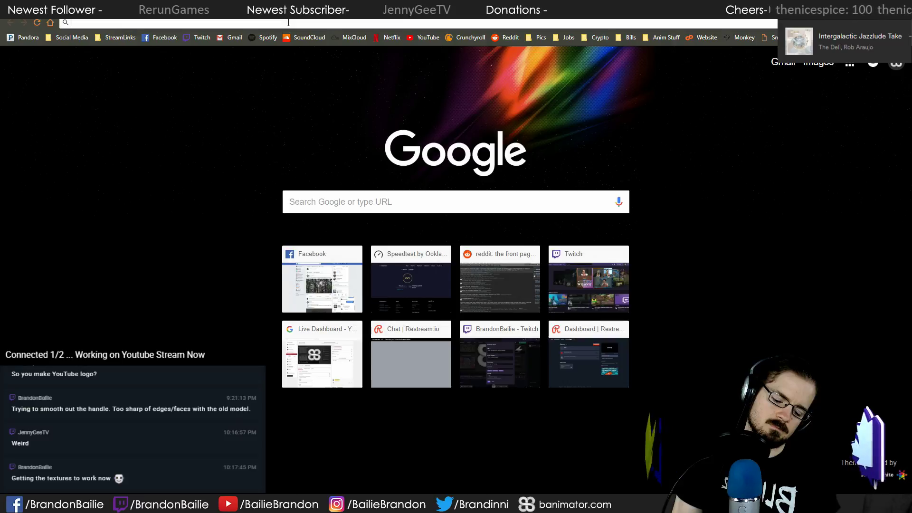
Search Google for "sword high resolution texture" and show the image results
type("sword te")
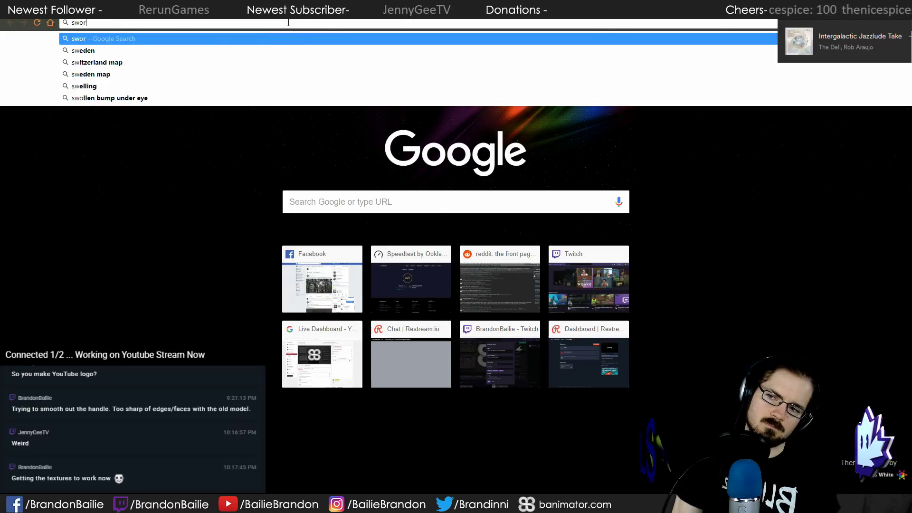
key("BackSpace")
key("BackSpace")
type("high res")
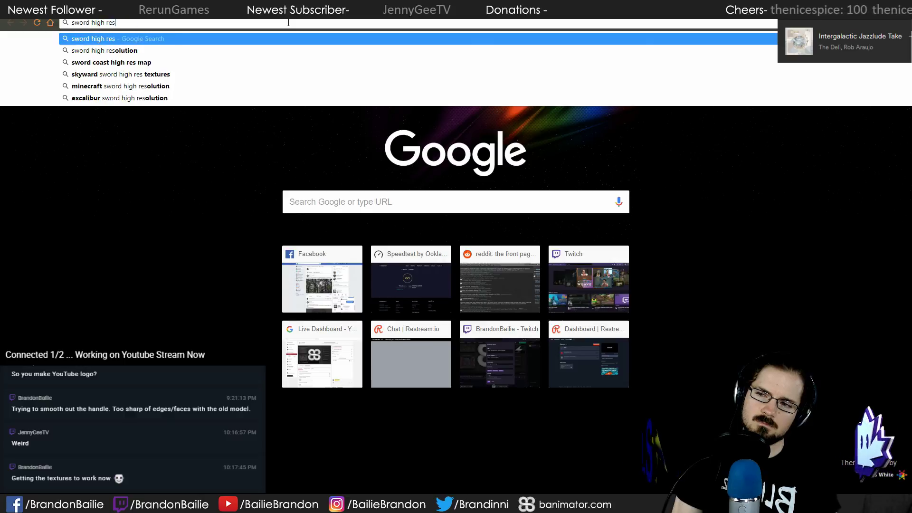
key("Down")
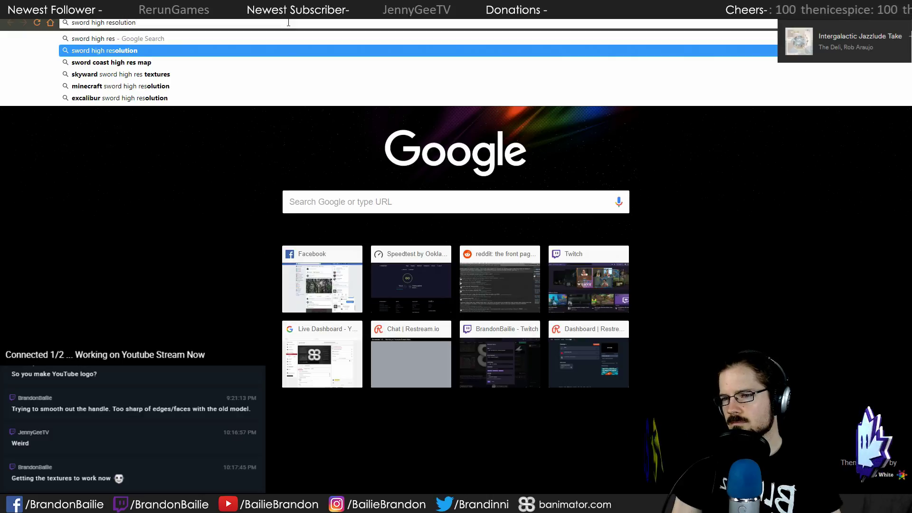
type("text")
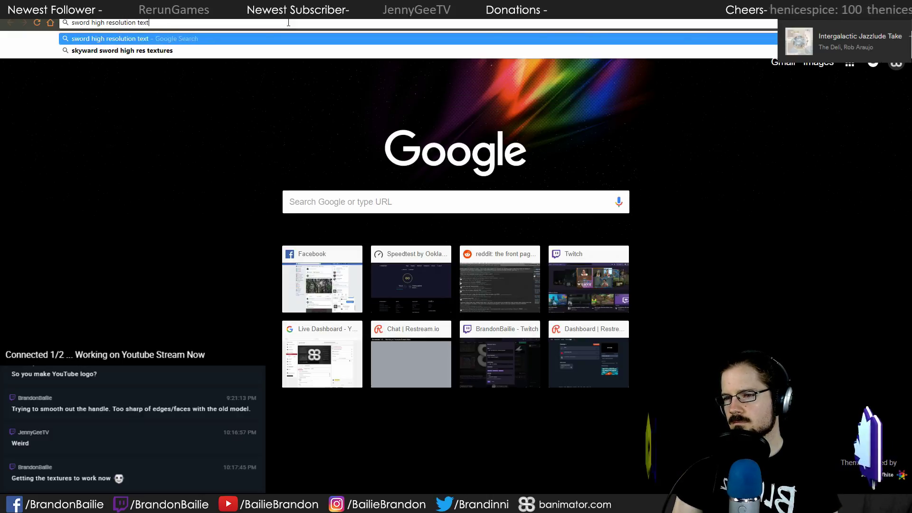
type("ure")
key("Return")
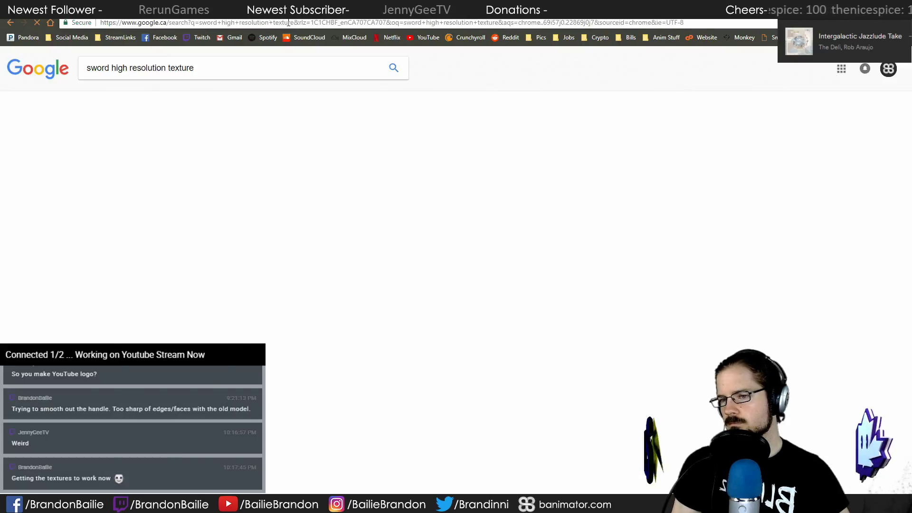
left_click(123, 98)
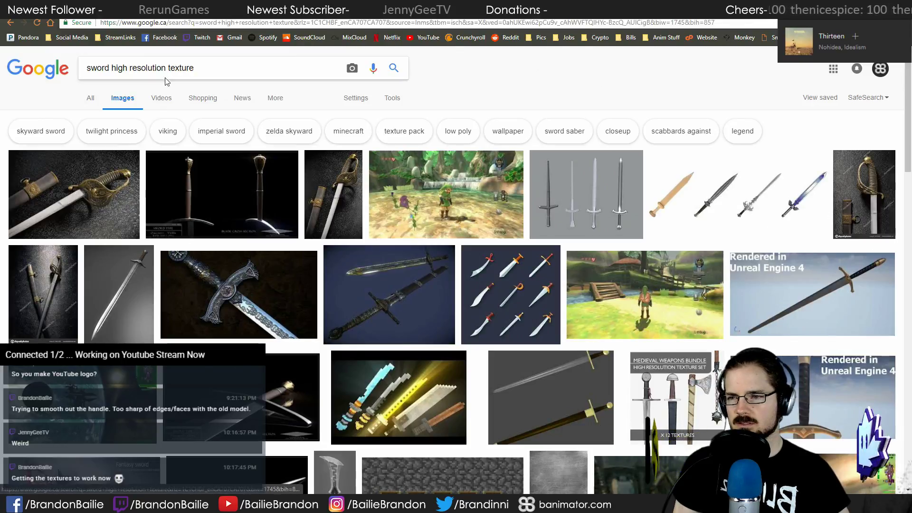
Search Google Images for "shun cleaver" and open the Classic 7-in. Vegetable Cleaver picture as a standalone image
triple_click(207, 69)
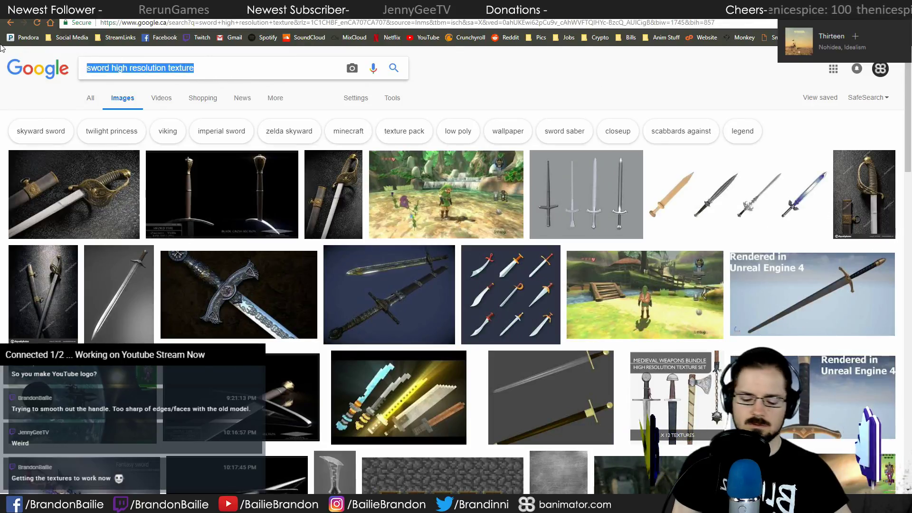
type("shun cleaver")
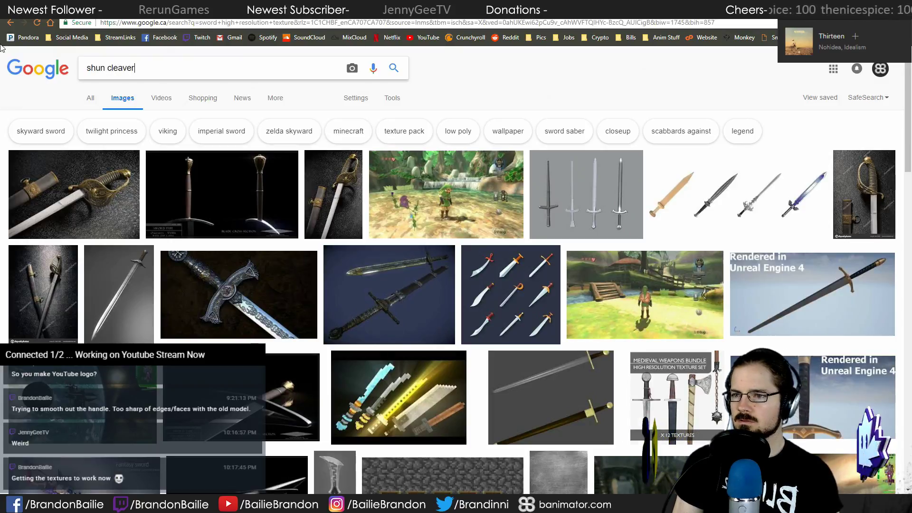
key("Return")
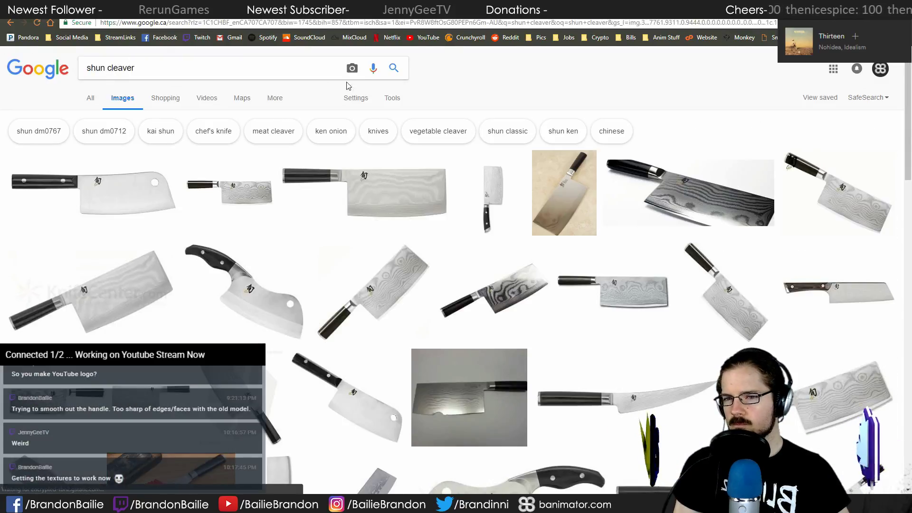
left_click(358, 98)
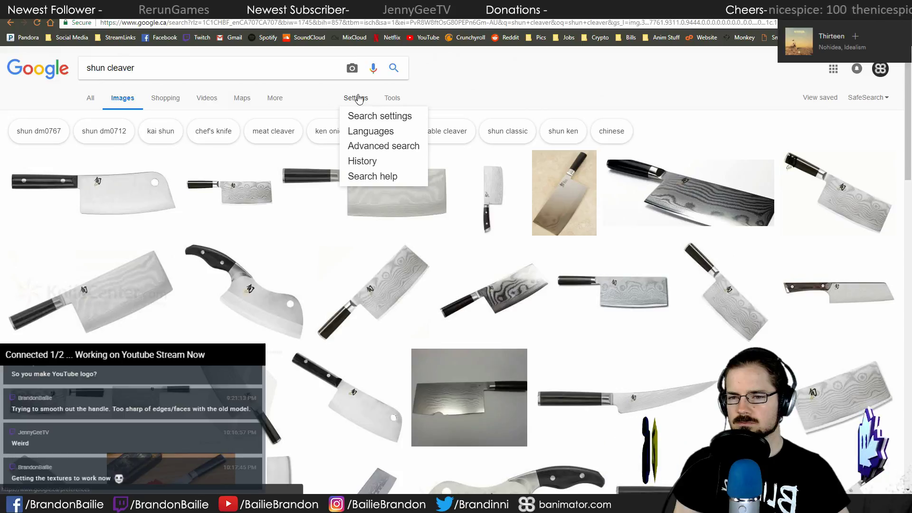
left_click(383, 178)
left_click(383, 178)
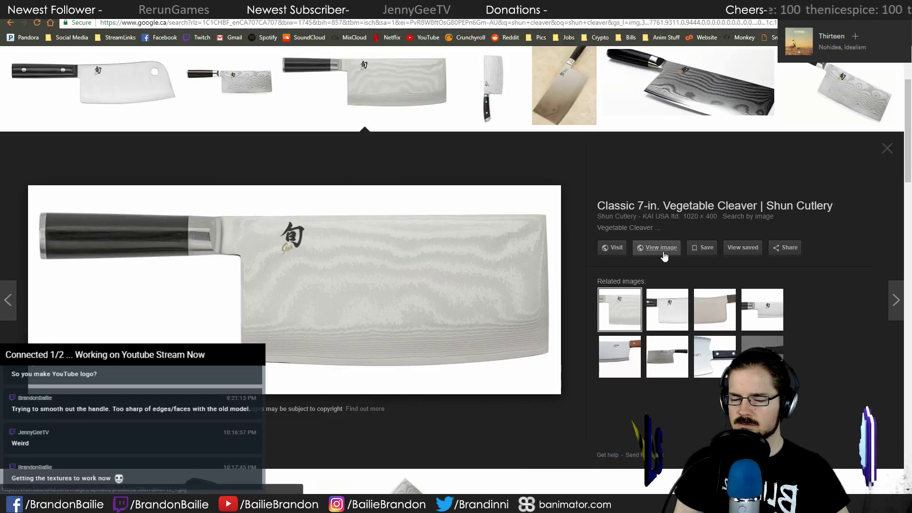
left_click(649, 248)
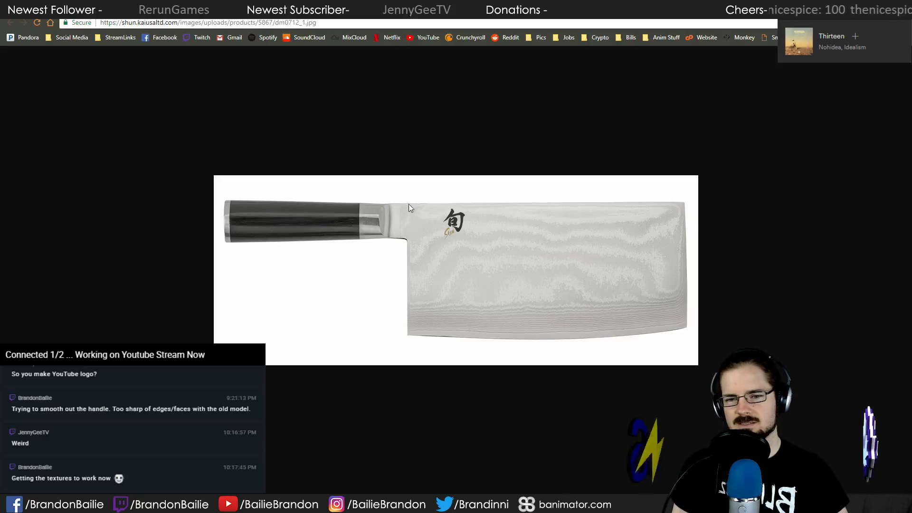
Switch to Maya, rename the phong1 material to blade through the Hypershade, and bring up the cleaver reference photo
key("alt+Tab")
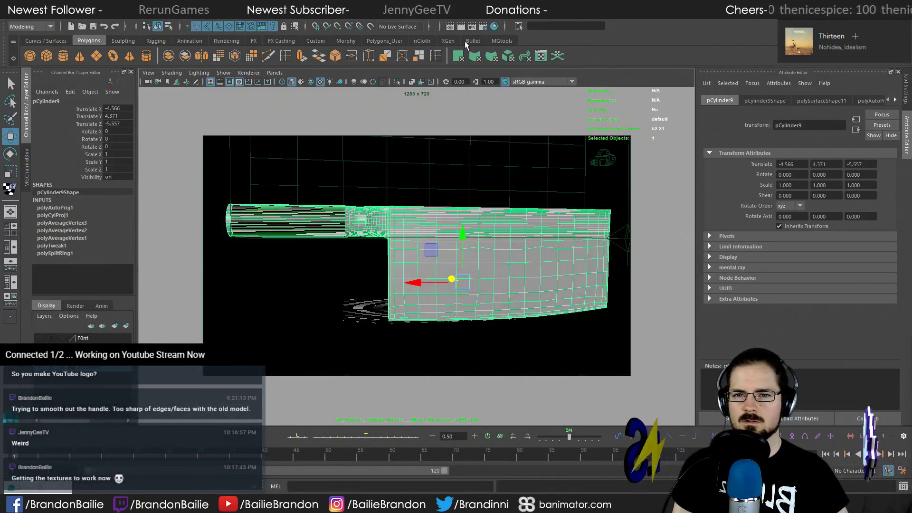
left_click(496, 28)
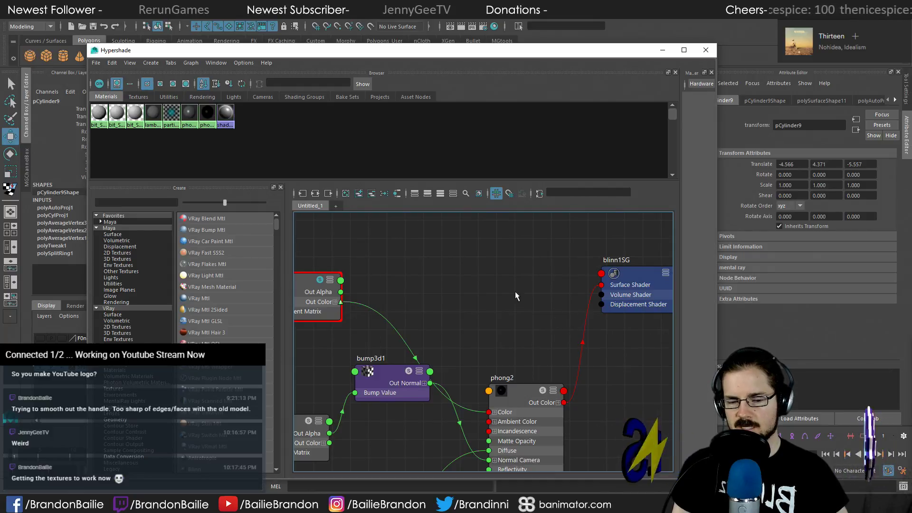
left_click(260, 155)
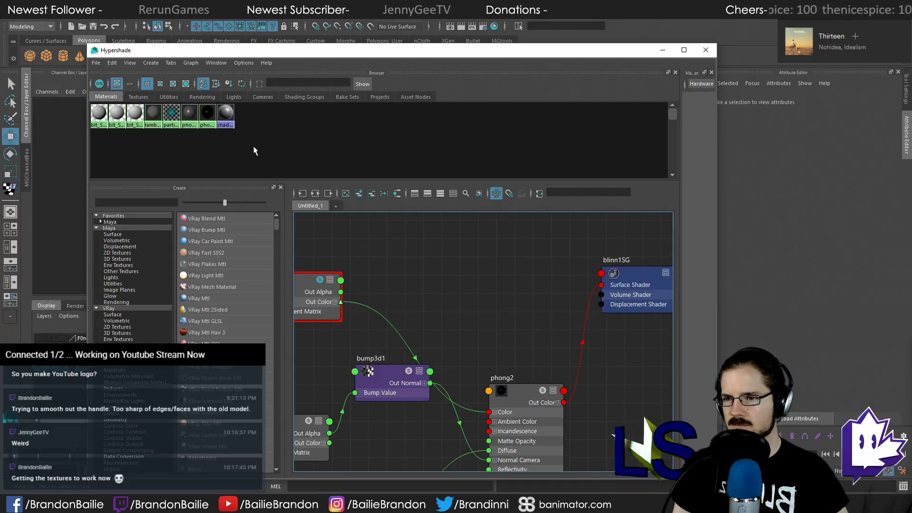
left_click(191, 113)
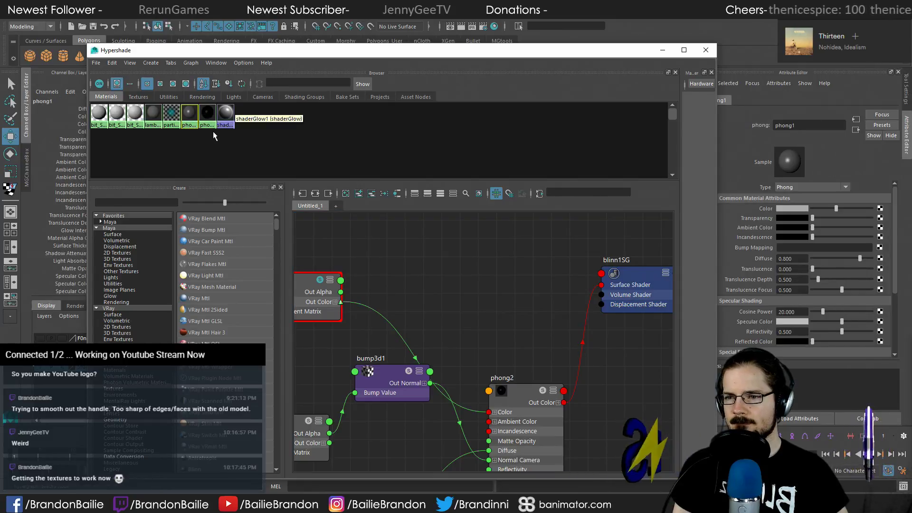
double_click(798, 125)
type("bla")
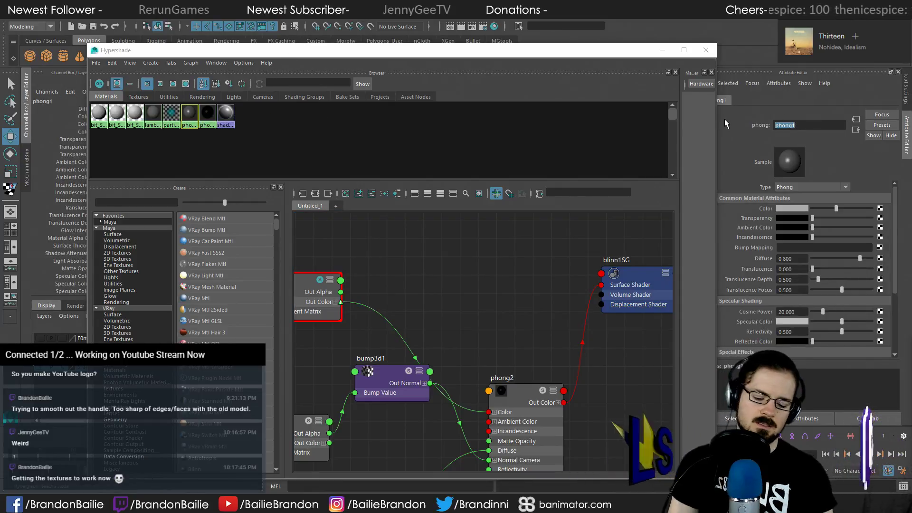
type("de")
key("Return")
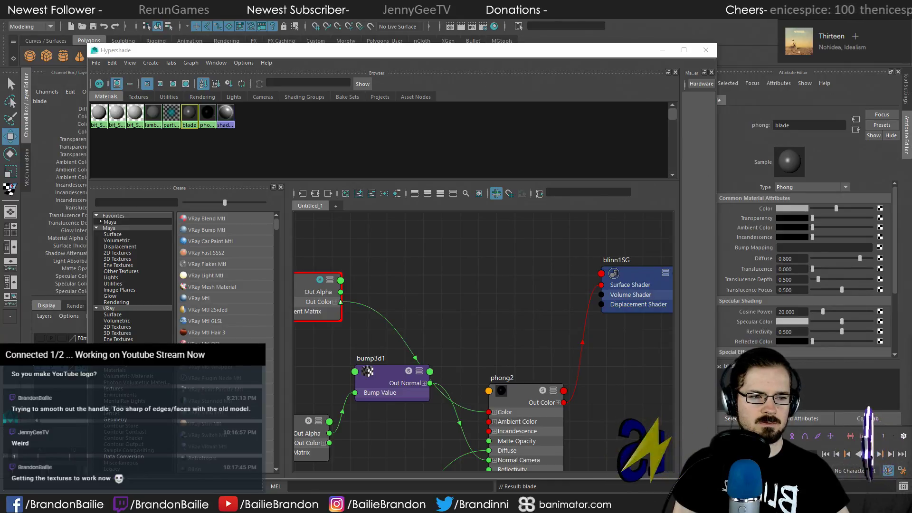
key("alt+Tab")
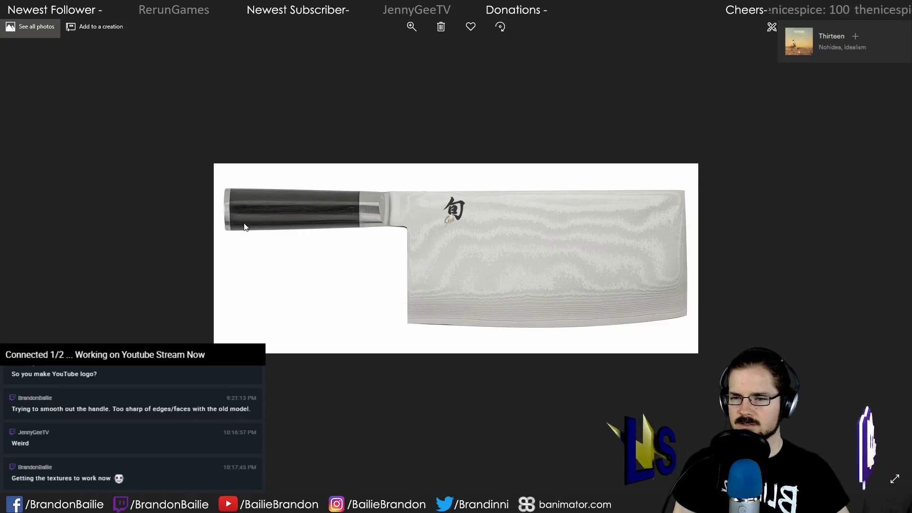
Switch back to Maya and move the Hypershade window aside so the cleaver viewport is uncovered
key("alt+Tab")
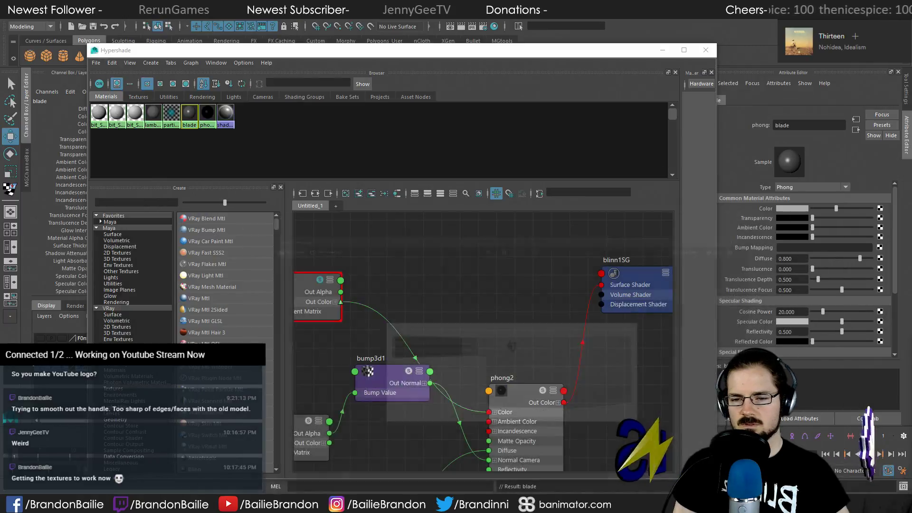
left_click_drag(535, 57, 657, 92)
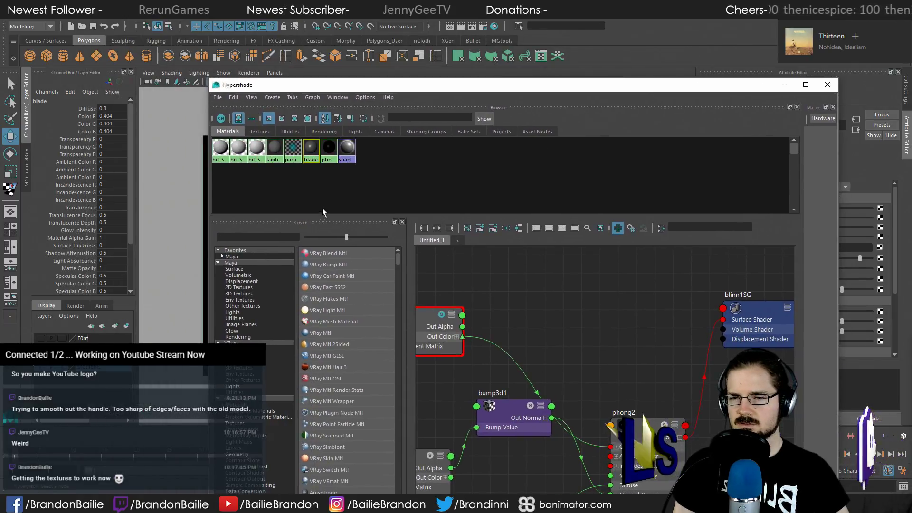
left_click_drag(332, 84, 888, 122)
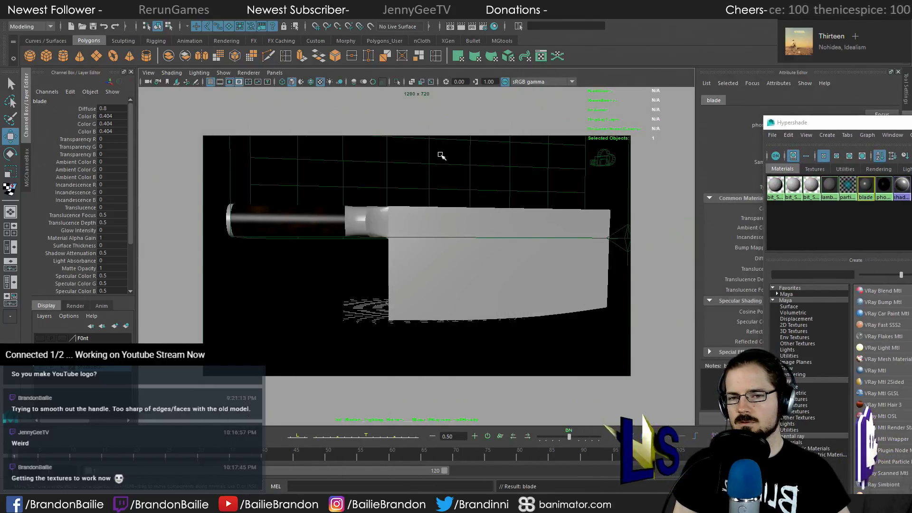
Enlarge the front view, isolate the cleaver mesh in it, and turn off its X-ray display
key("space")
key("space")
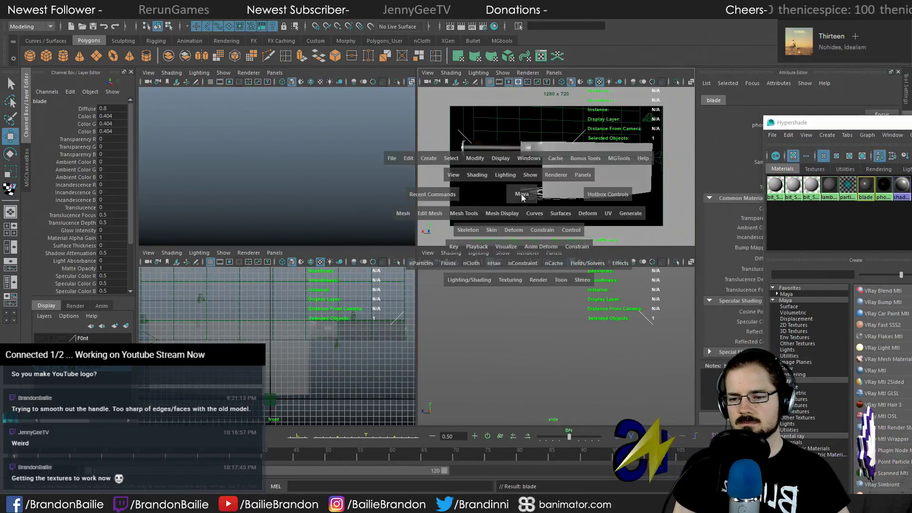
key("space")
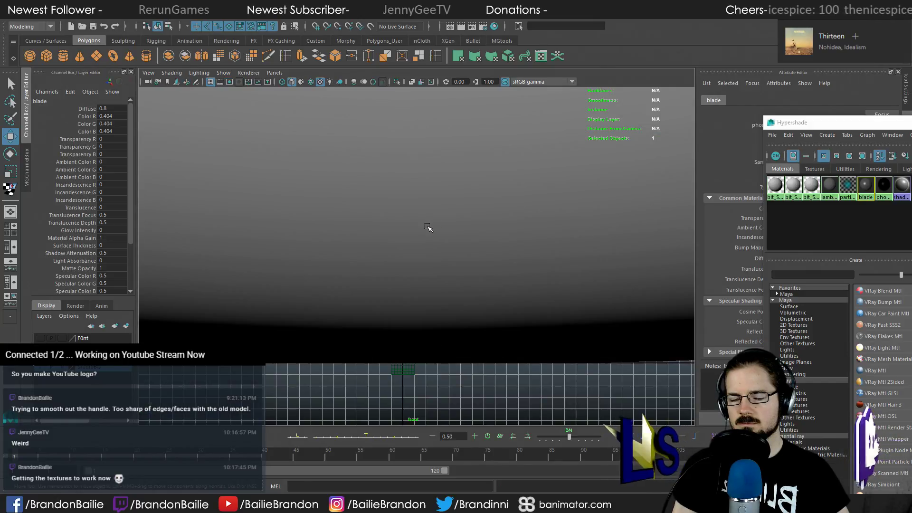
key("space")
left_click(303, 305)
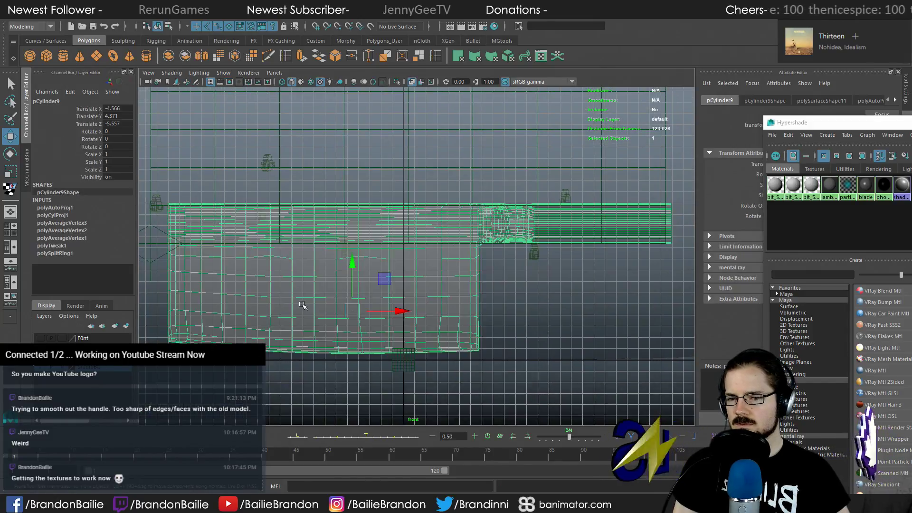
left_click(397, 81)
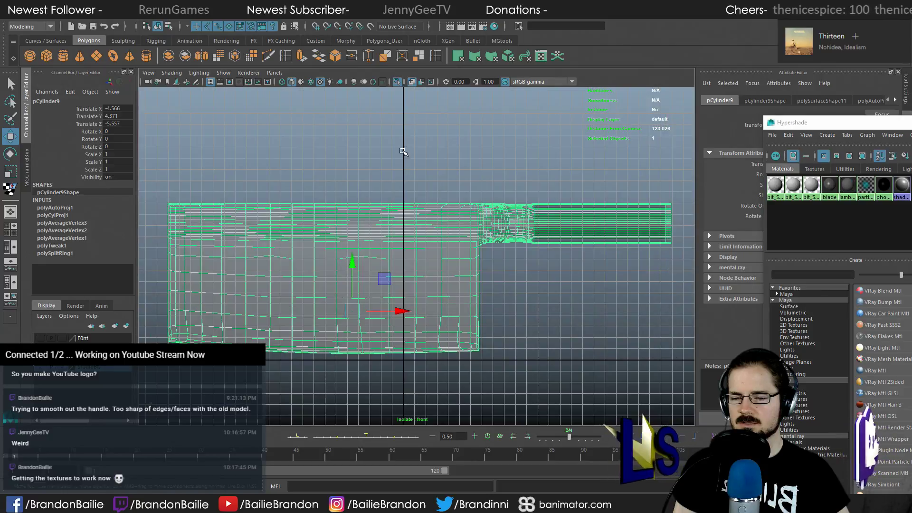
left_click(403, 151)
left_click(412, 82)
Select the faces of the blade portion in the front view and assign them a new Phong material
middle_click_drag(398, 264, 414, 255, "alt")
left_click(373, 284)
middle_click_drag(373, 284, 412, 281, "alt")
right_click_drag(397, 225, 397, 252)
left_click_drag(203, 148, 536, 409)
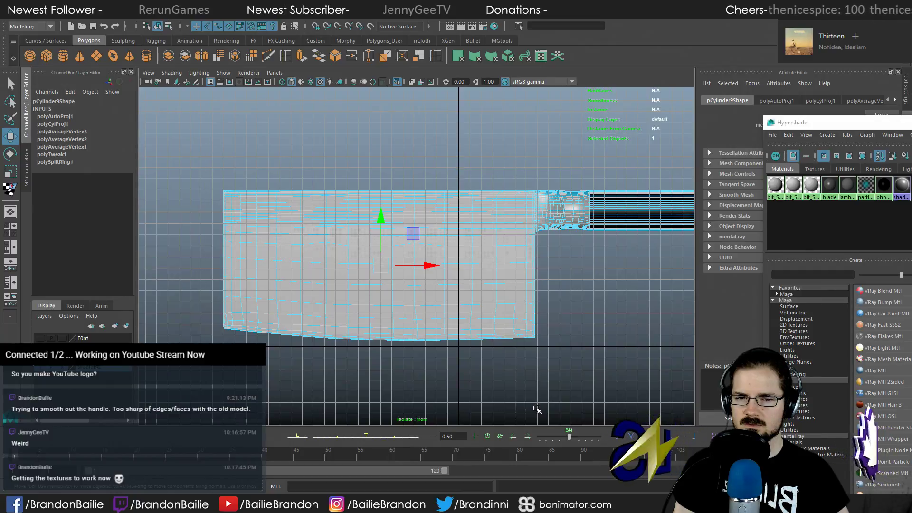
right_click_drag(562, 303, 612, 312, "alt")
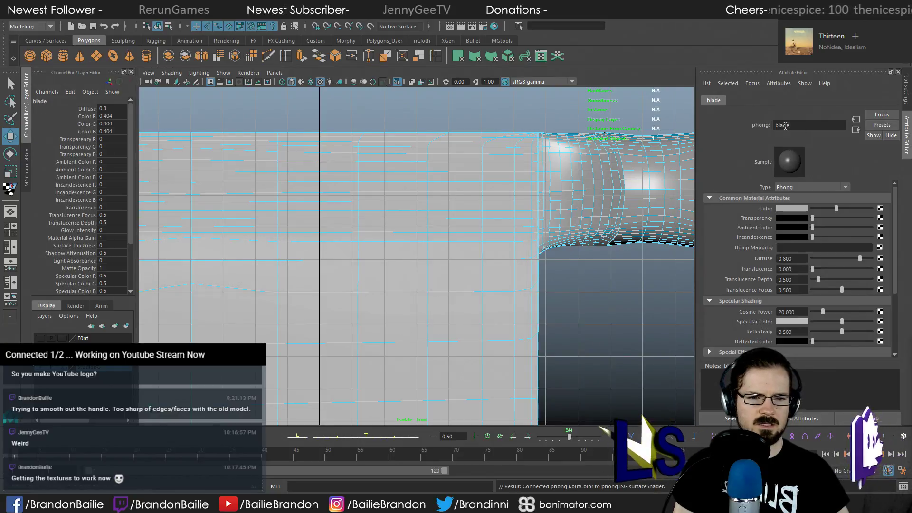
Rename the existing blade material to Metal and the new phong3 material to Blade
left_click_drag(791, 126, 765, 125)
type("Metal")
key("Return")
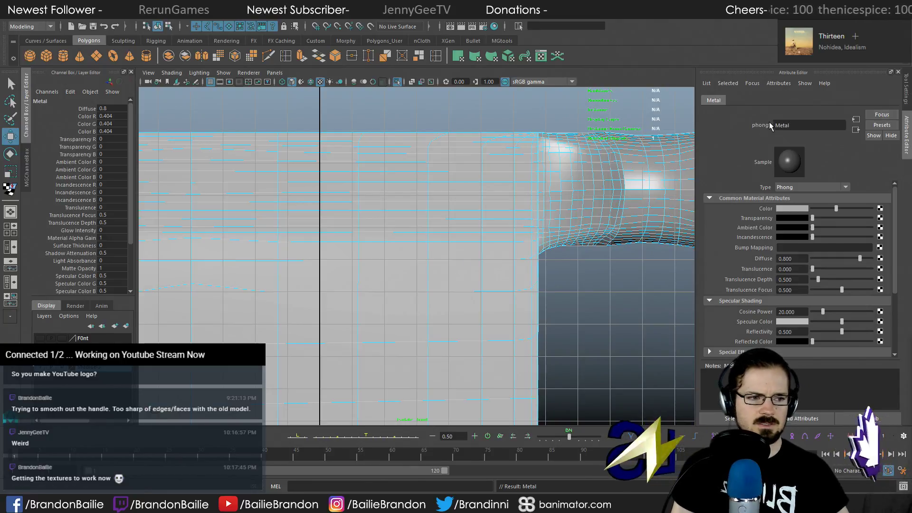
left_click_drag(799, 125, 764, 125)
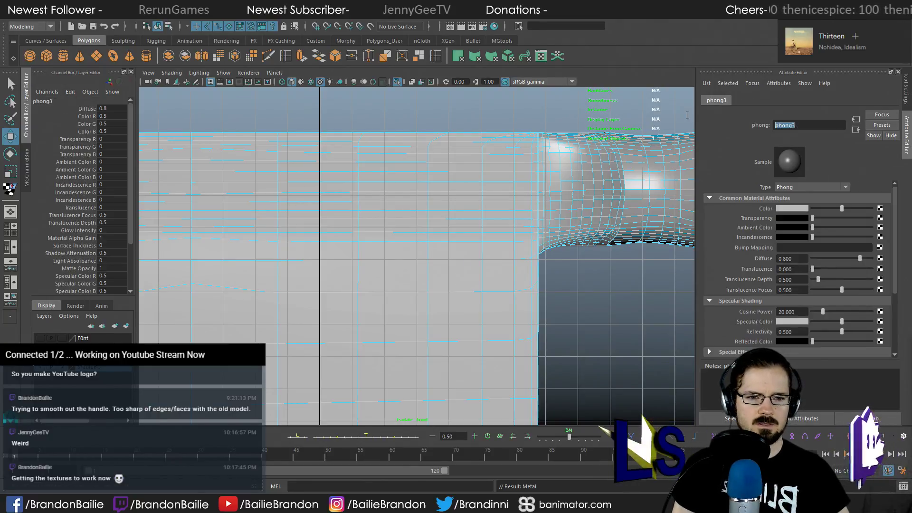
type("Blade")
key("Return")
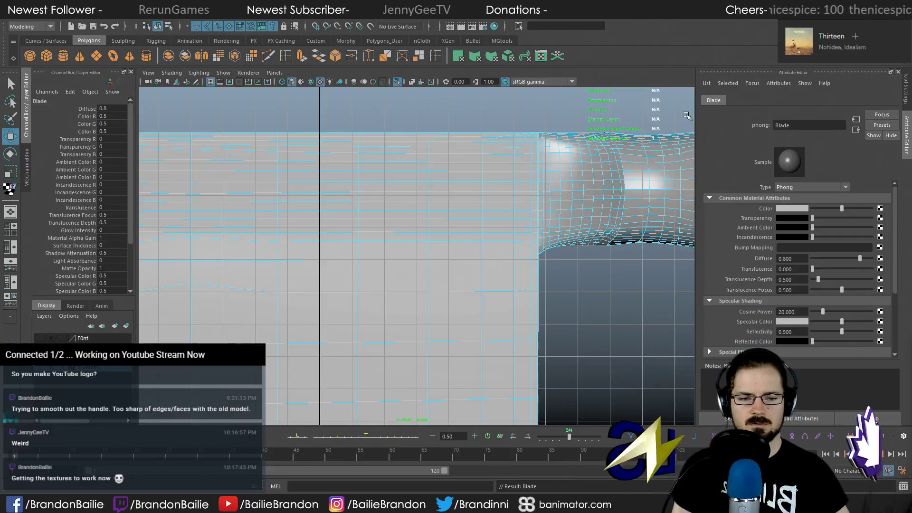
Reselect the whole blade portion's faces, assign them the Blade material, and show that material's attributes
scroll(575, 218, "down", 5)
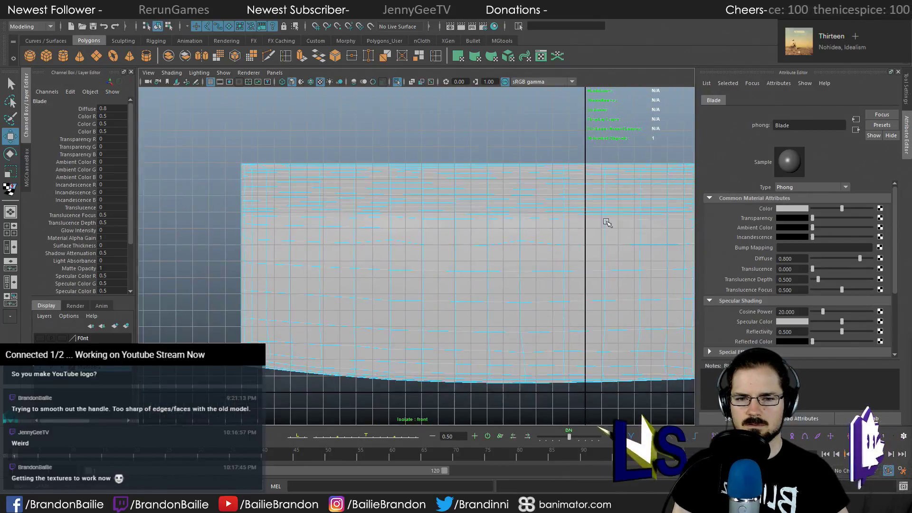
middle_click_drag(532, 217, 534, 219, "alt")
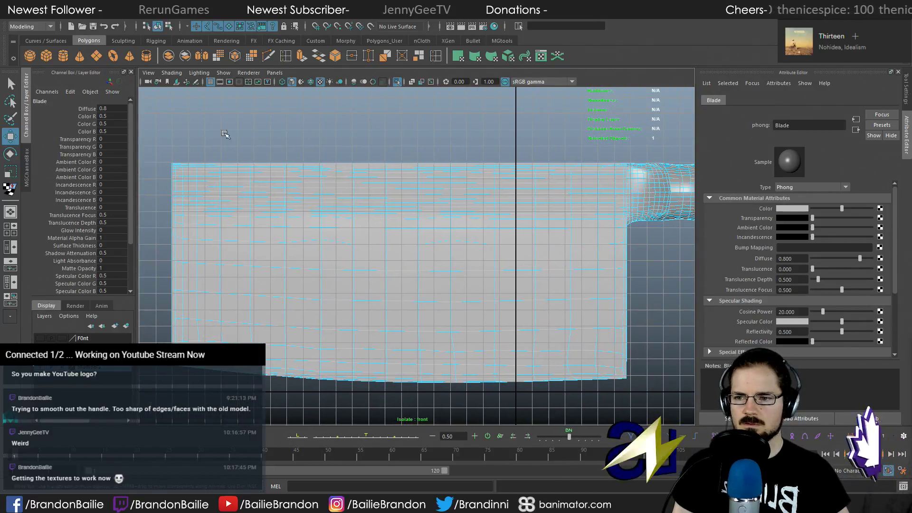
left_click_drag(159, 123, 625, 475)
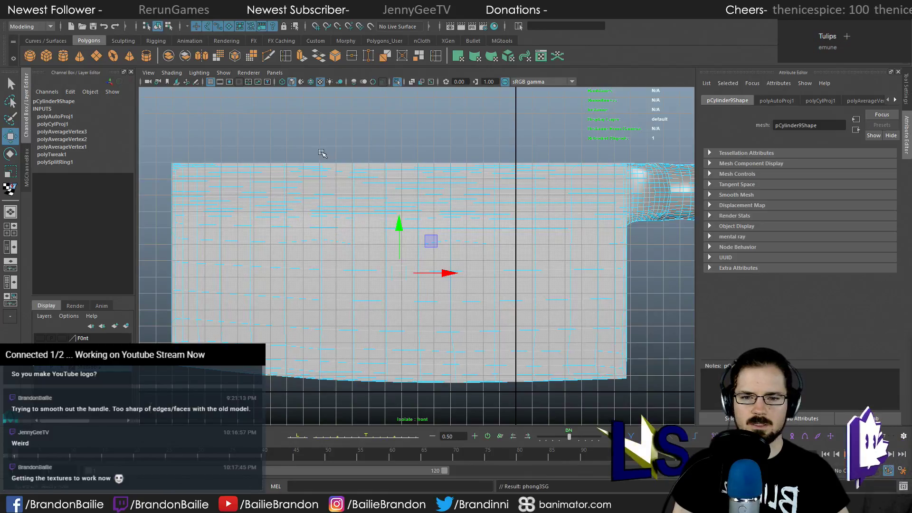
left_click(372, 156)
left_click_drag(167, 140, 639, 411)
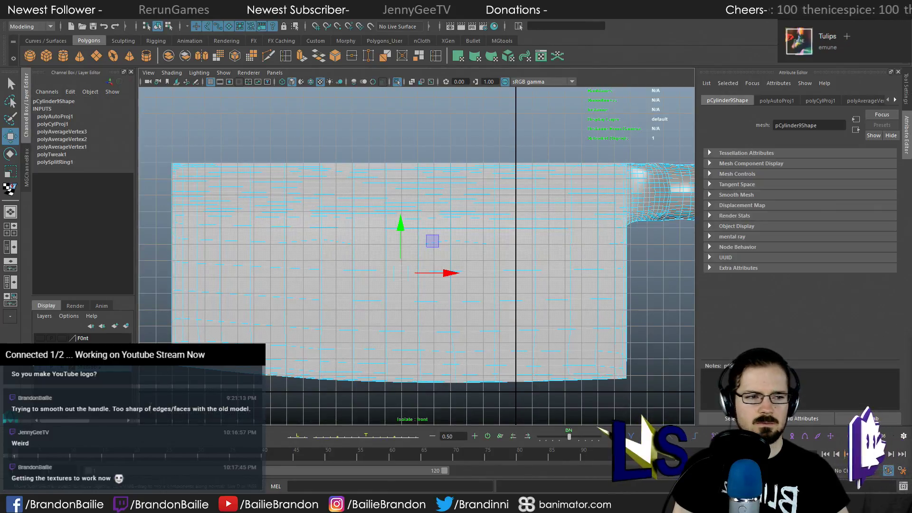
right_click_drag(428, 266, 546, 380)
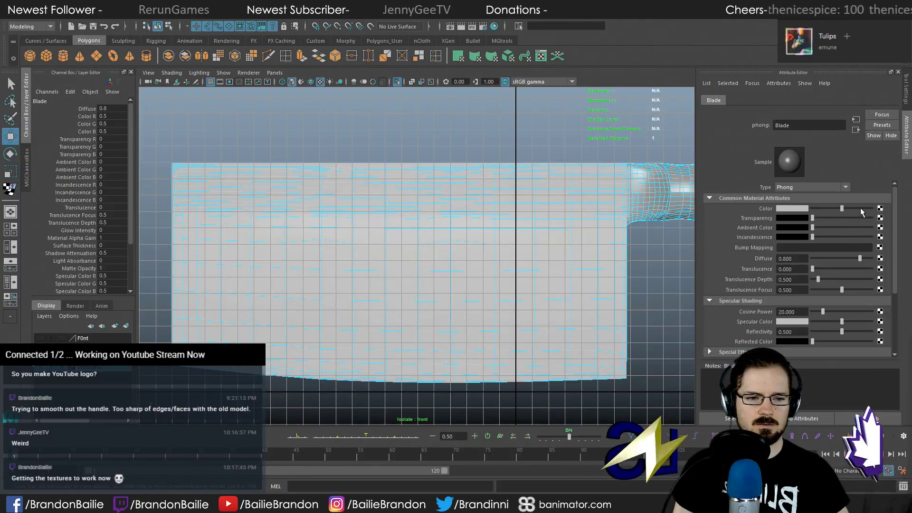
Map a Wood 3D texture onto the Color attribute of the Blade material
left_click(881, 209)
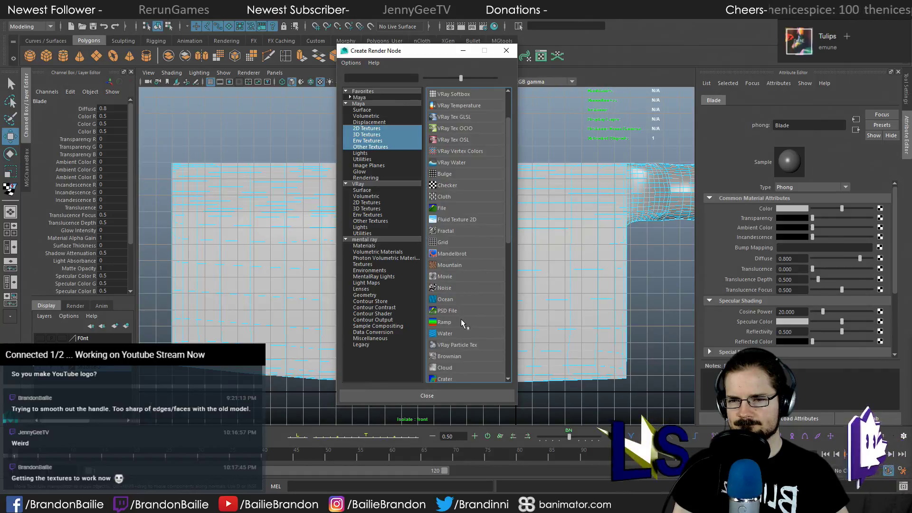
scroll(463, 320, "down", 4)
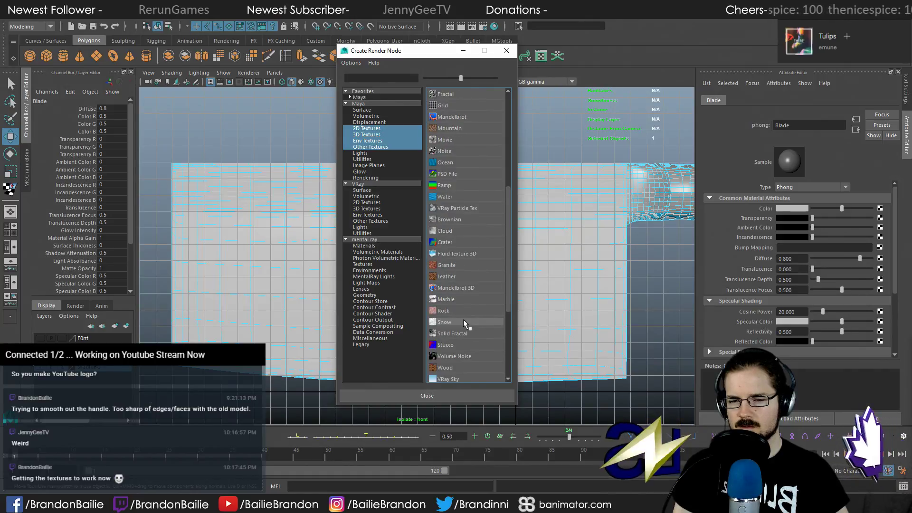
left_click(445, 367)
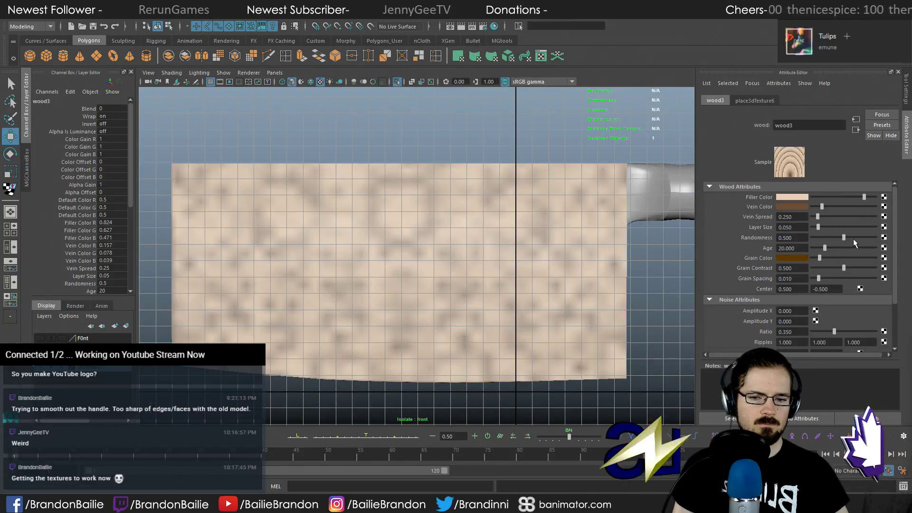
Set the wood texture's Filler Color to a neutral light grey of about 0.748 RGB, using HSV sliders
left_click(788, 196)
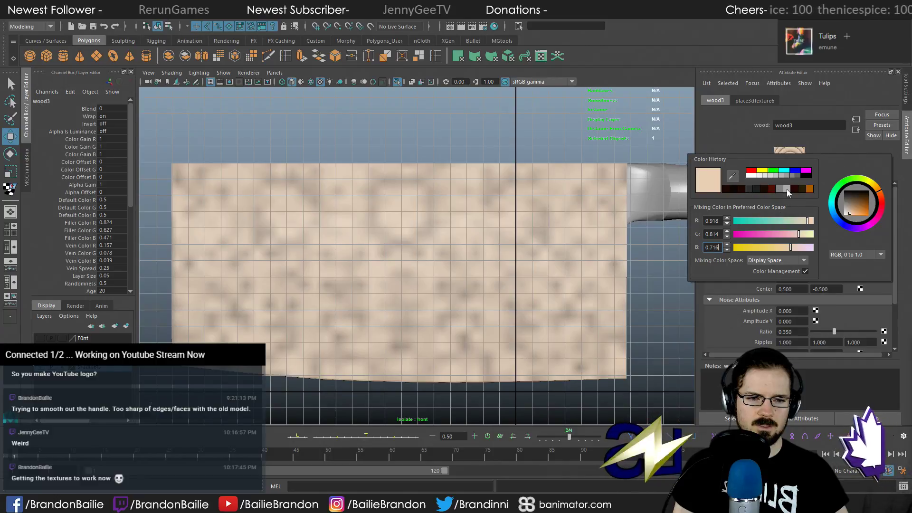
left_click(787, 190)
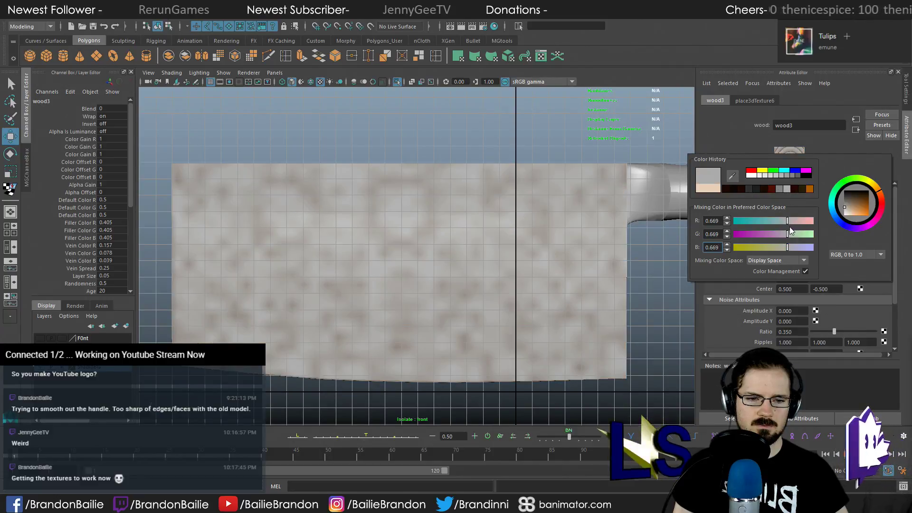
left_click(850, 255)
left_click(841, 276)
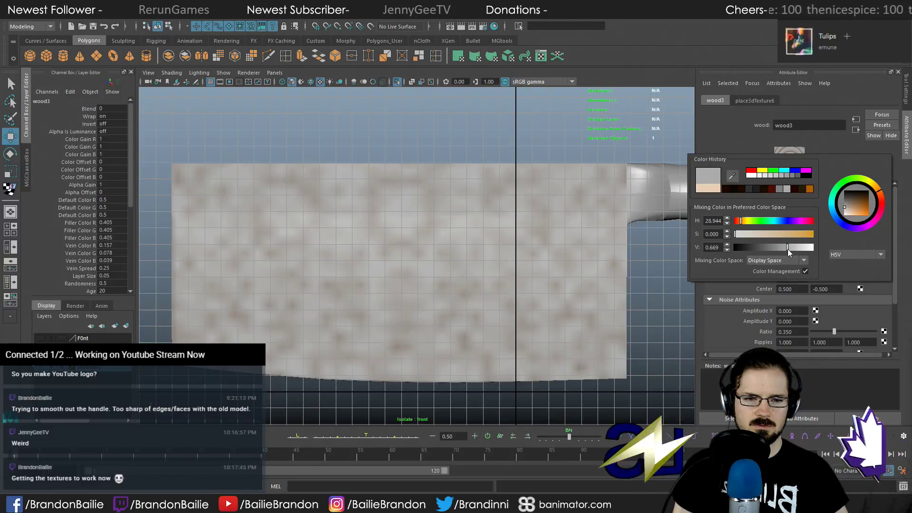
left_click_drag(790, 252, 802, 252)
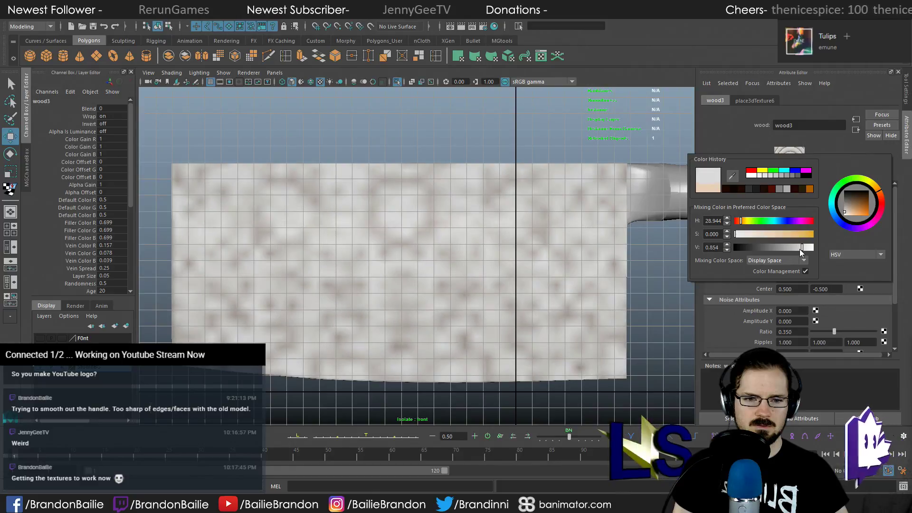
left_click_drag(803, 251, 802, 251)
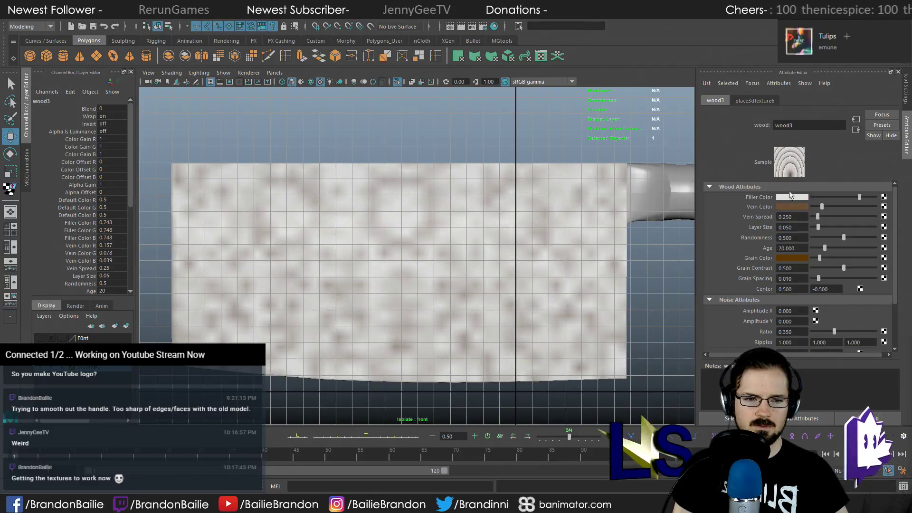
Set the wood texture's Vein Color to a neutral dark grey of 0.15 RGB and its Grain Color to near-white grey
left_click(785, 208)
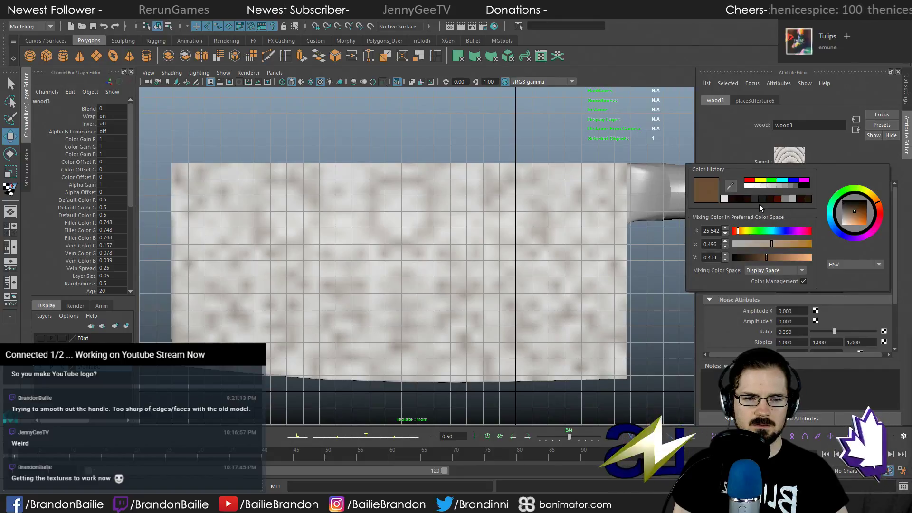
left_click(788, 187)
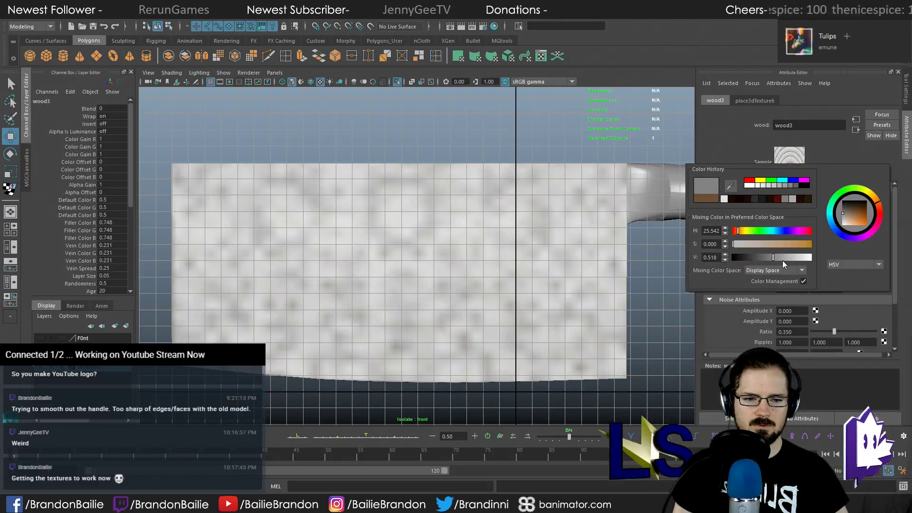
left_click_drag(775, 259, 766, 260)
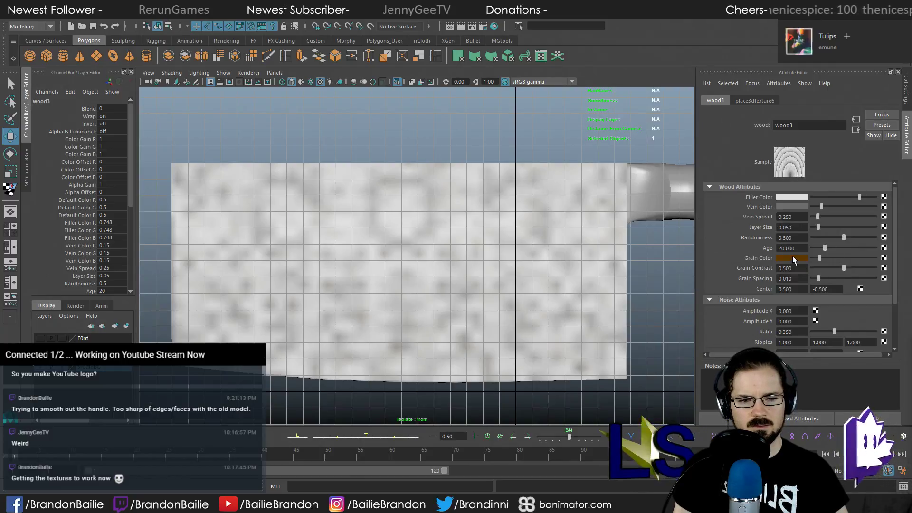
left_click(793, 258)
left_click(806, 250)
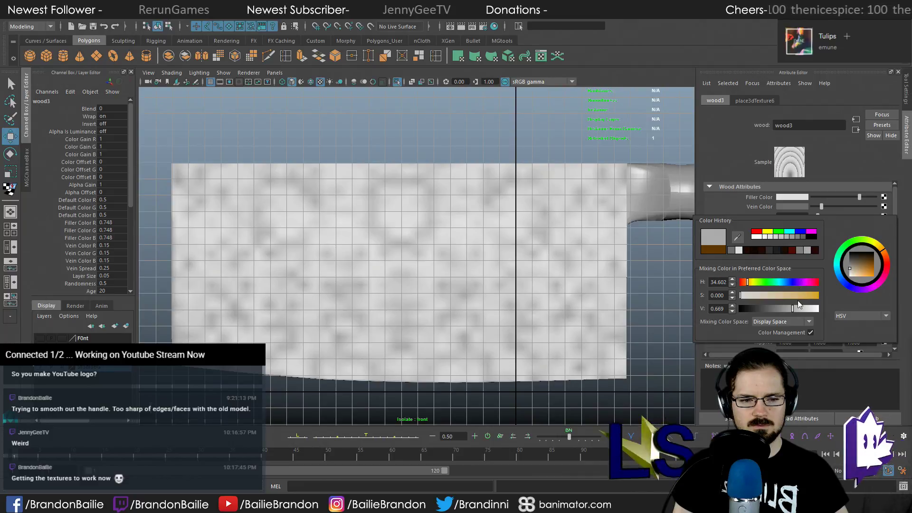
left_click_drag(809, 308, 809, 309)
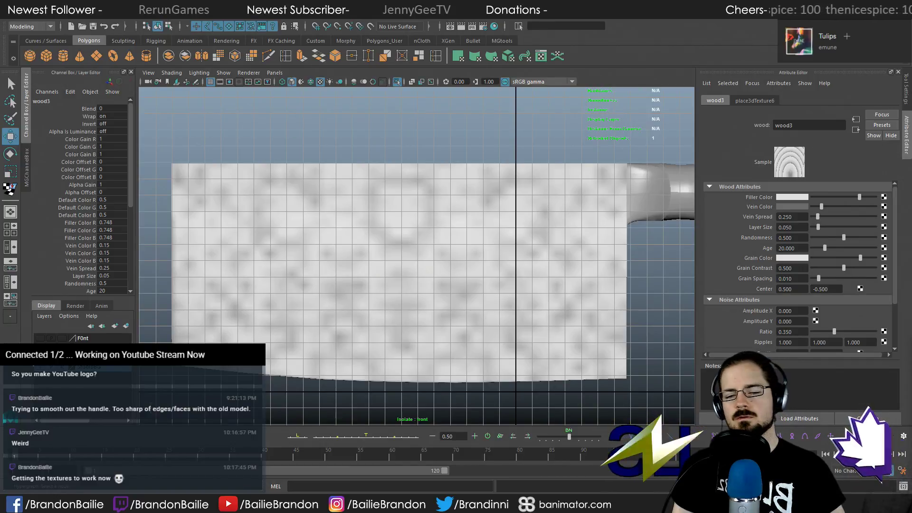
Compare how the textured blade displays in the Legacy Default Viewport and Viewport 2.0 renderers
left_click(404, 242)
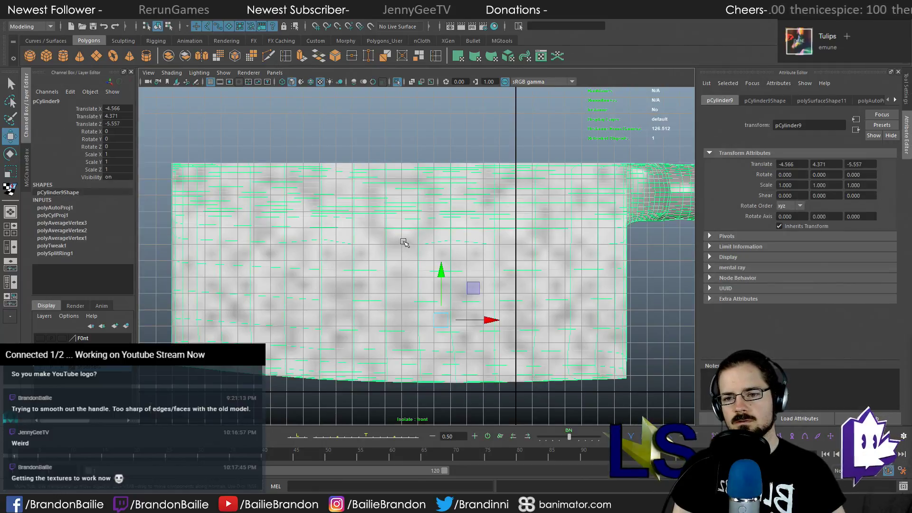
key("6")
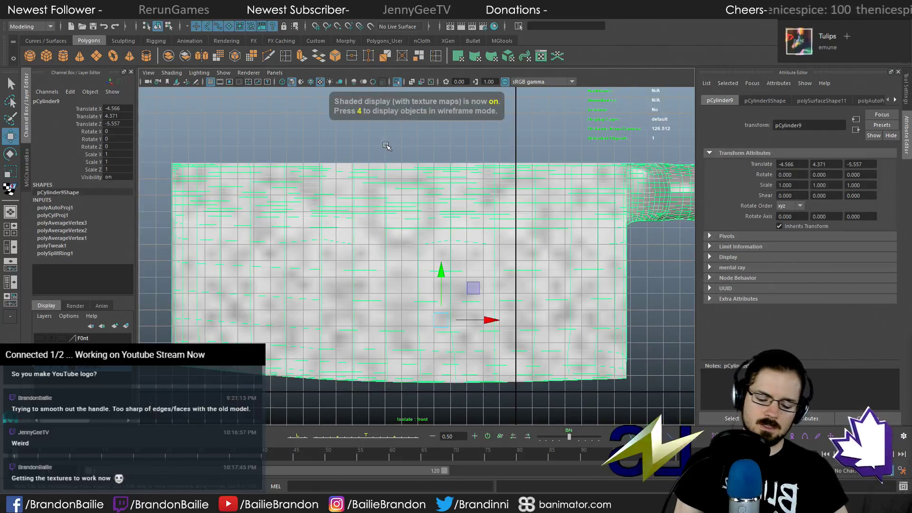
key("7")
key("6")
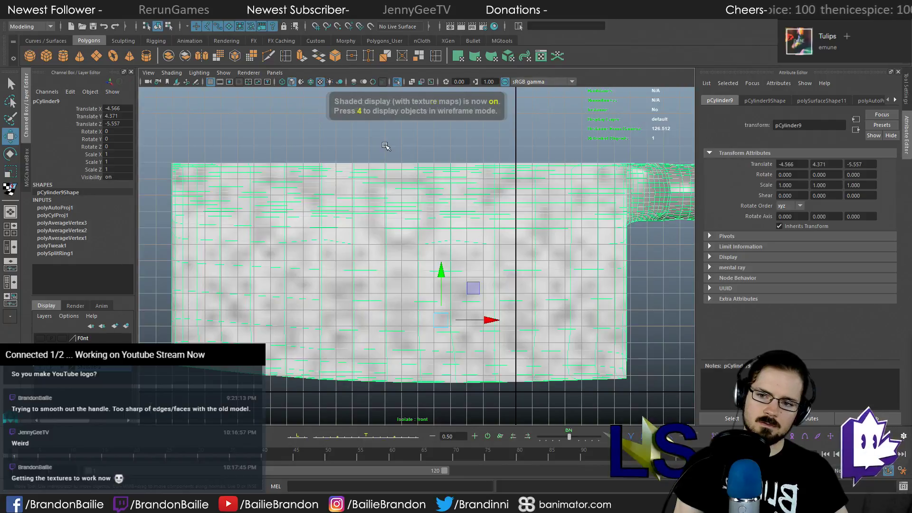
left_click(247, 73)
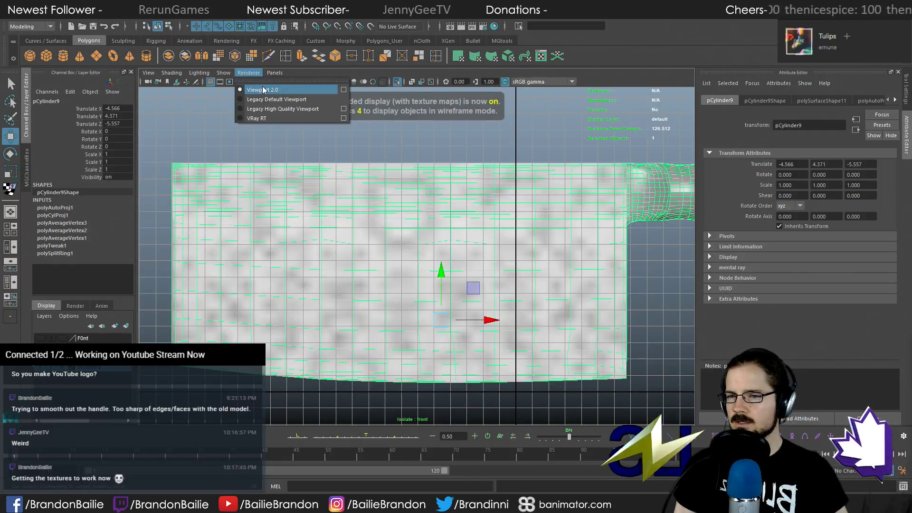
left_click(264, 102)
left_click(242, 72)
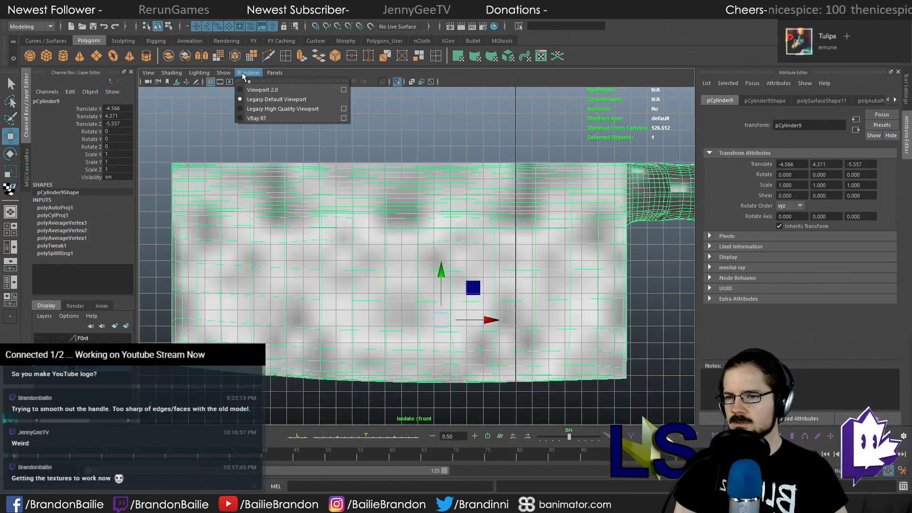
left_click(255, 88)
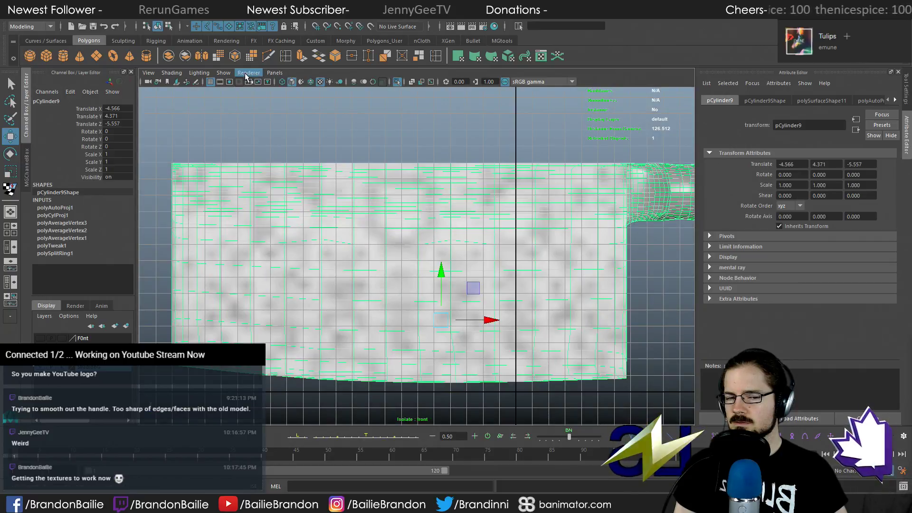
left_click(248, 73)
left_click(269, 120)
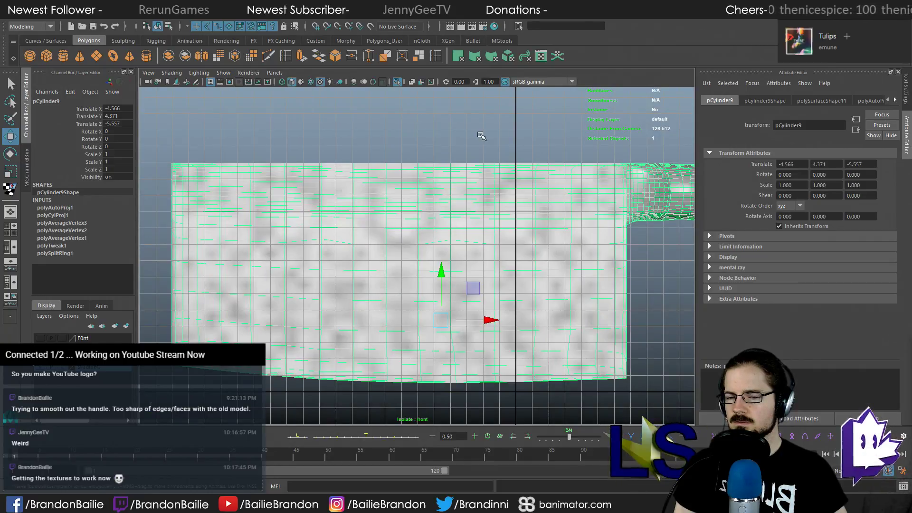
Show the cleaver through the render camera in a maximised view, displayed with its texture maps
left_click(480, 135)
key("space")
key("space")
key("backslash")
key("backslash")
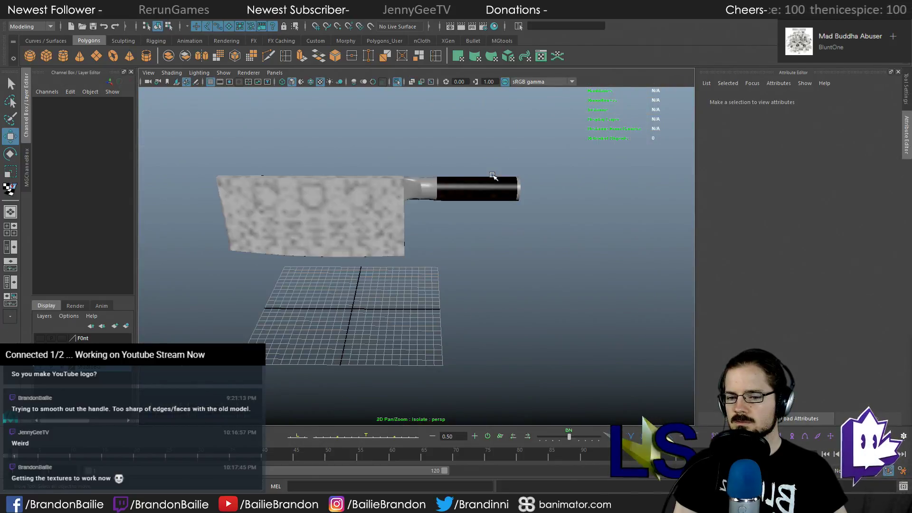
left_click_drag(407, 172, 351, 142)
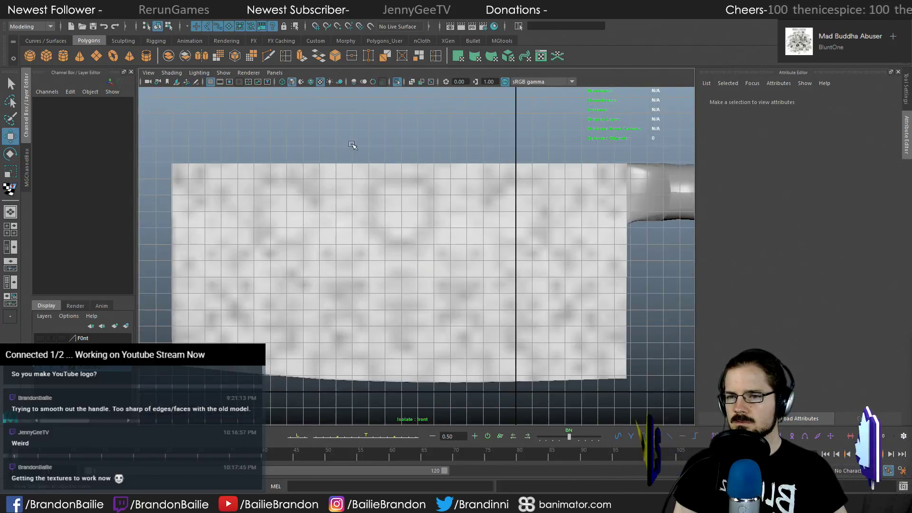
left_click(279, 100)
key("space")
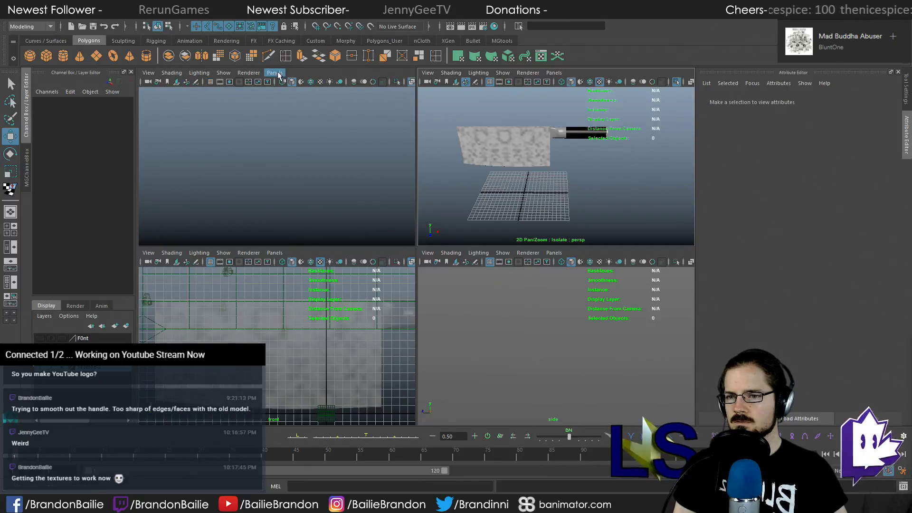
left_click(279, 73)
mouse_move(314, 82)
left_click(428, 138)
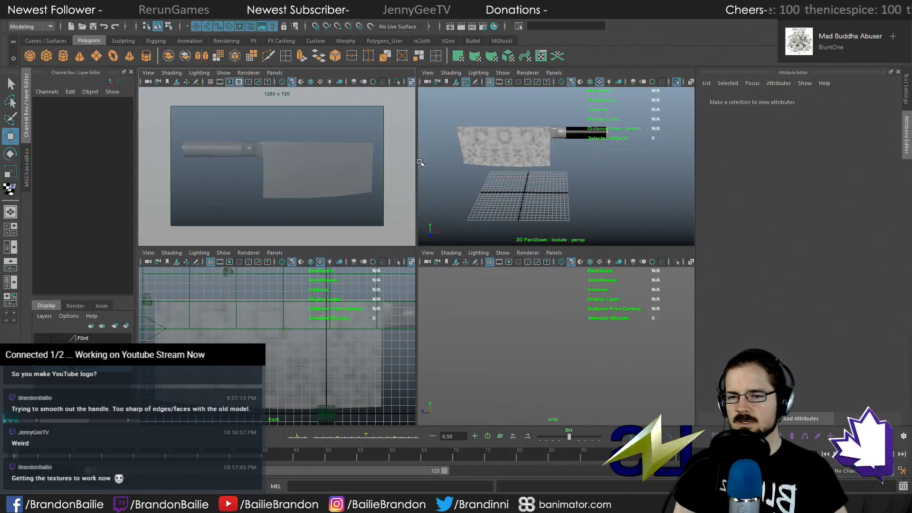
key("space")
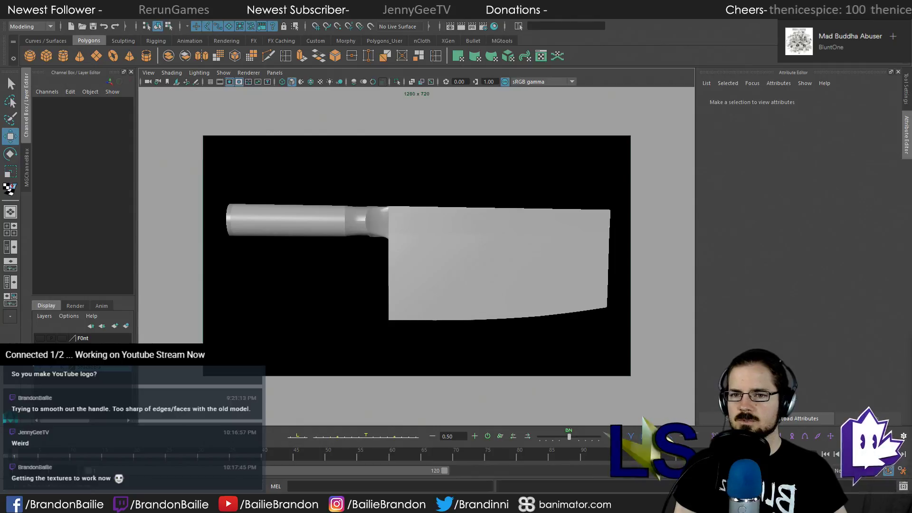
key("5")
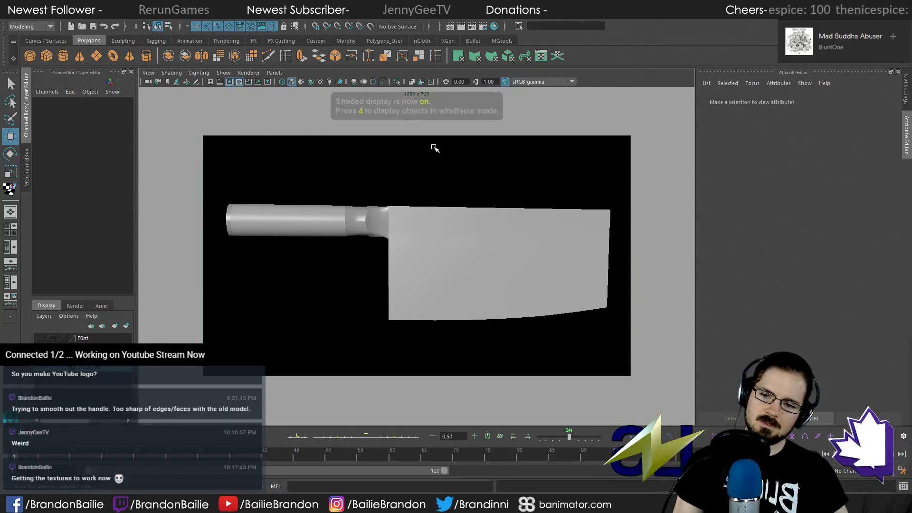
key("6")
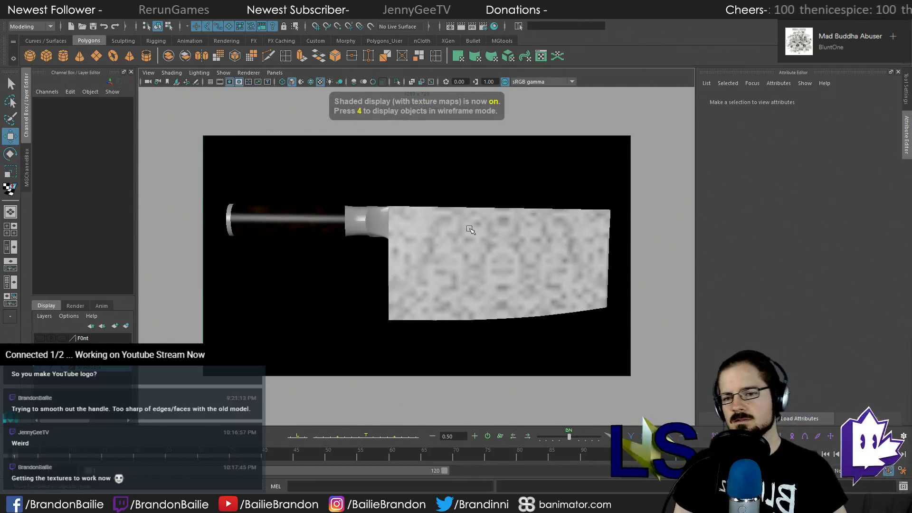
Render the cleaver from the camera view at 1280 x 720 and close the V-Ray frame buffer
left_click(420, 258)
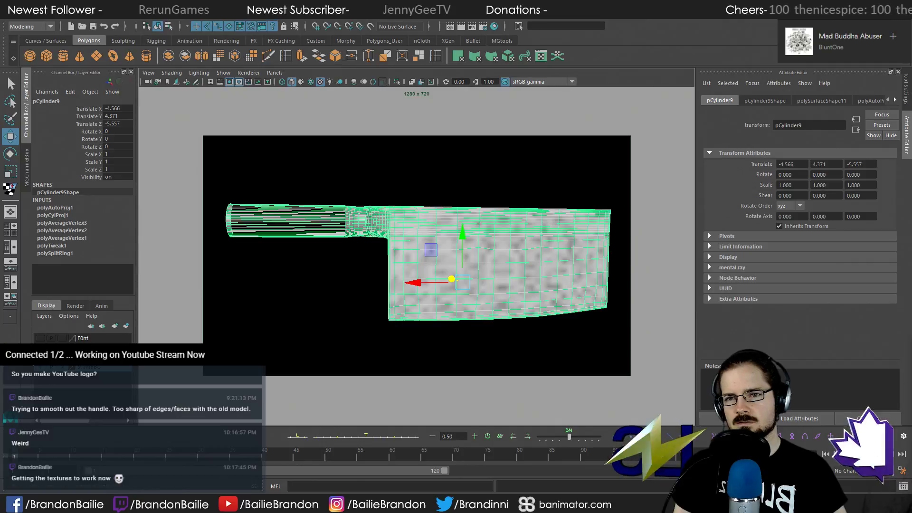
left_click(462, 27)
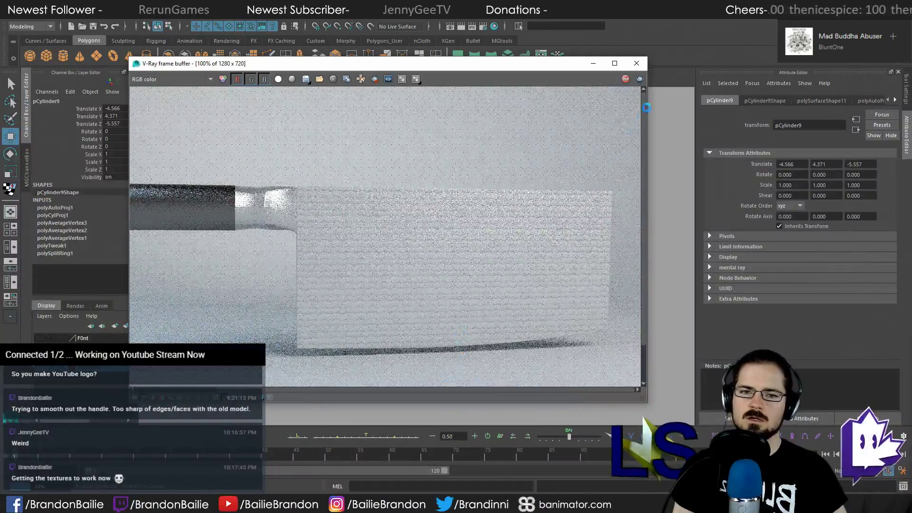
left_click(637, 63)
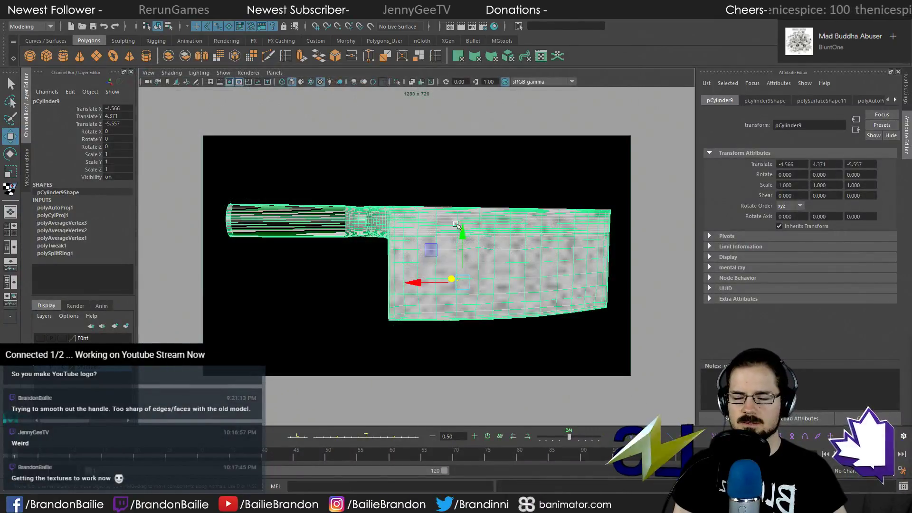
Set the render resolution preset to HD 540 and render the cleaver again to check the blade's pattern
left_click(483, 26)
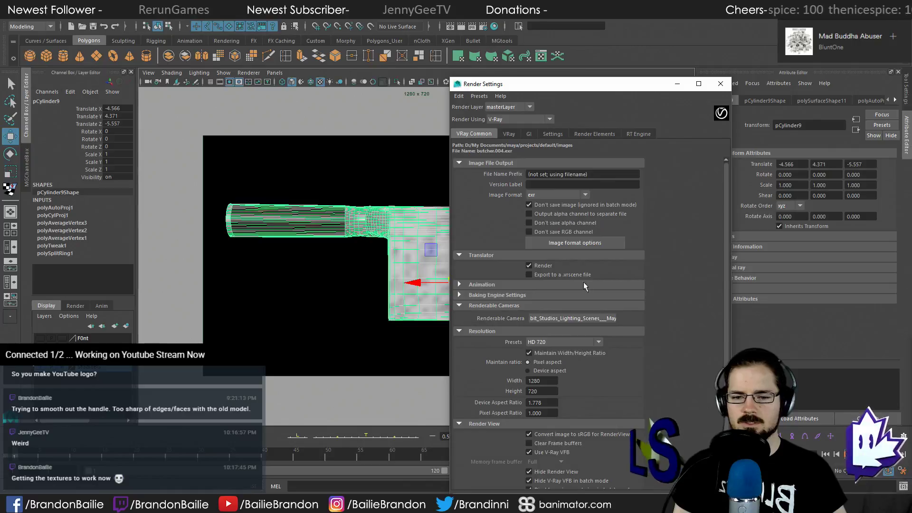
left_click(599, 342)
left_click(555, 415)
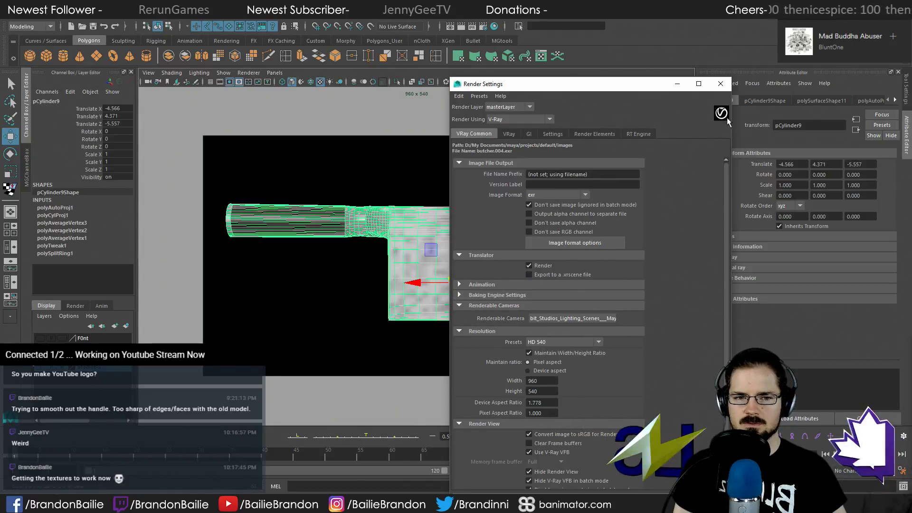
left_click(721, 84)
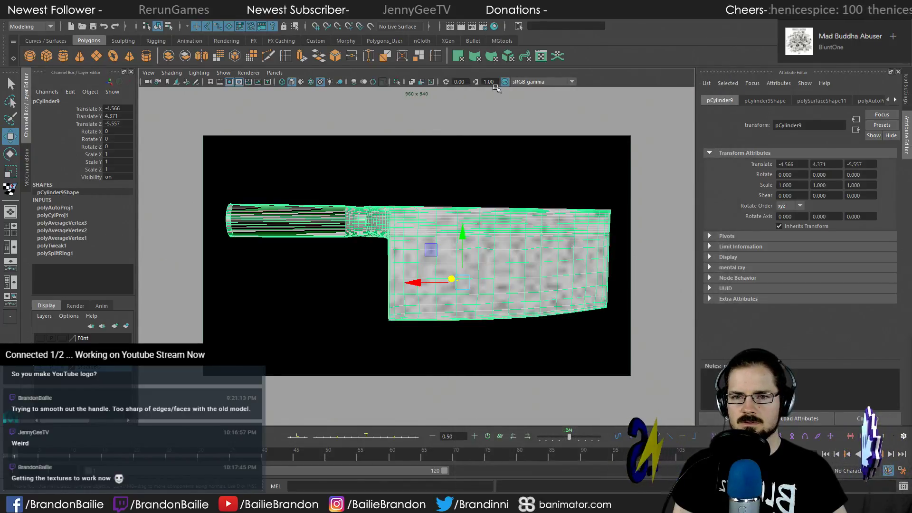
left_click(461, 28)
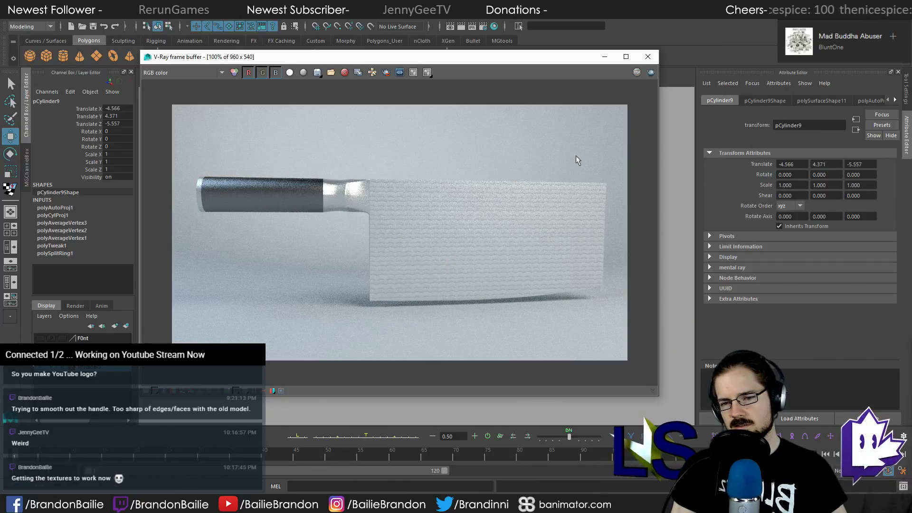
left_click(648, 57)
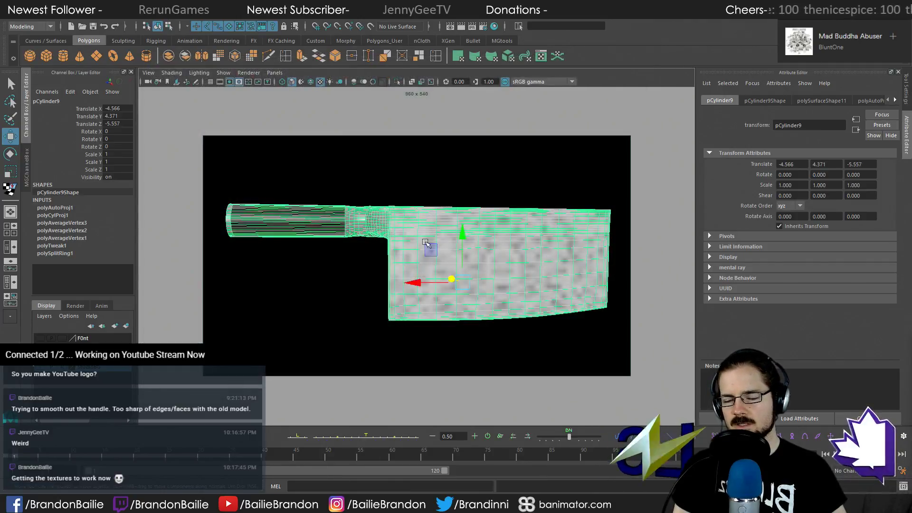
Isolate the cleaver in the front view and select all the faces of its blade
key("space")
key("space")
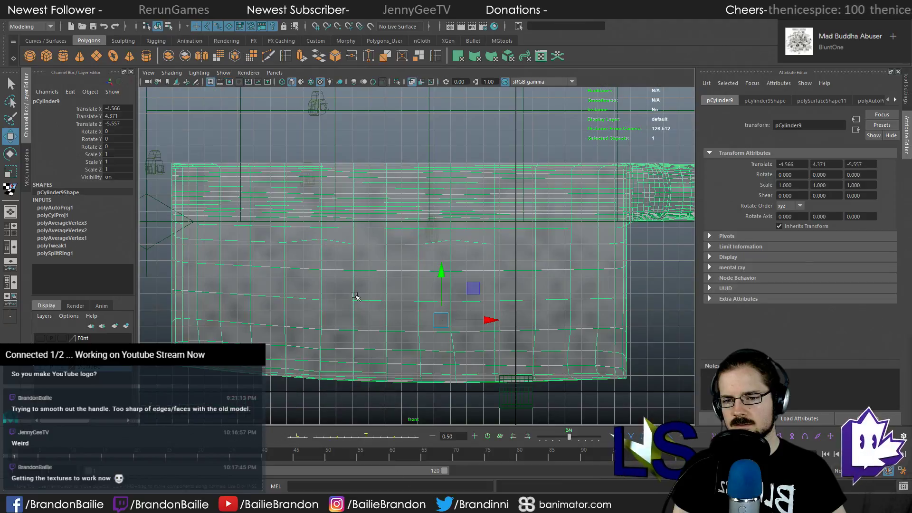
left_click(397, 82)
left_click(399, 132)
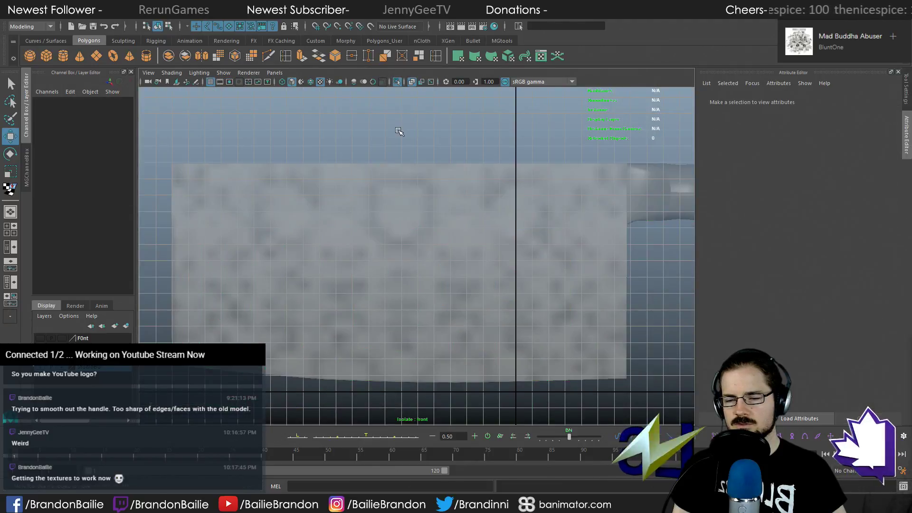
left_click(341, 238)
right_click_drag(341, 237, 341, 264)
right_click_drag(349, 267, 375, 280, "alt")
left_click_drag(162, 128, 619, 443)
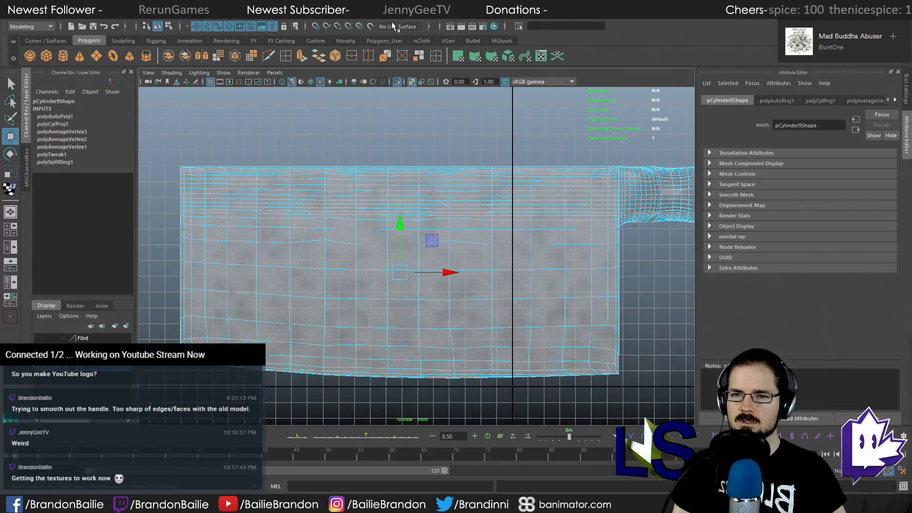
Apply a Planar UV projection to the selected blade faces and clear the selection
left_click(368, 15)
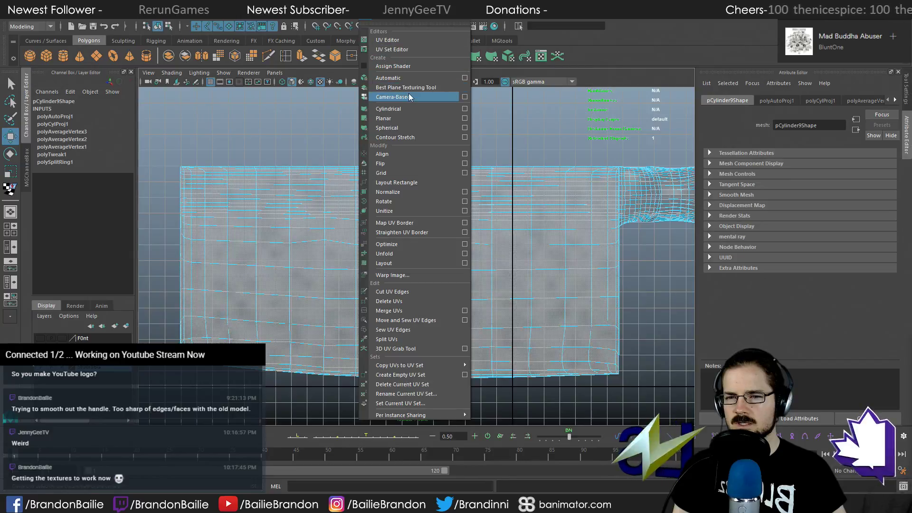
left_click(390, 119)
left_click(388, 134)
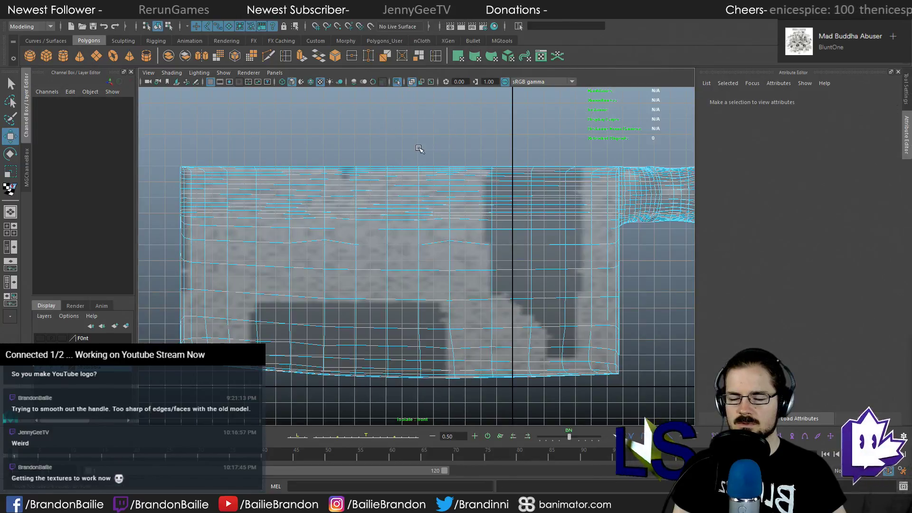
Render the cleaver from the camera view to check the blade with its planar mapping
key("space")
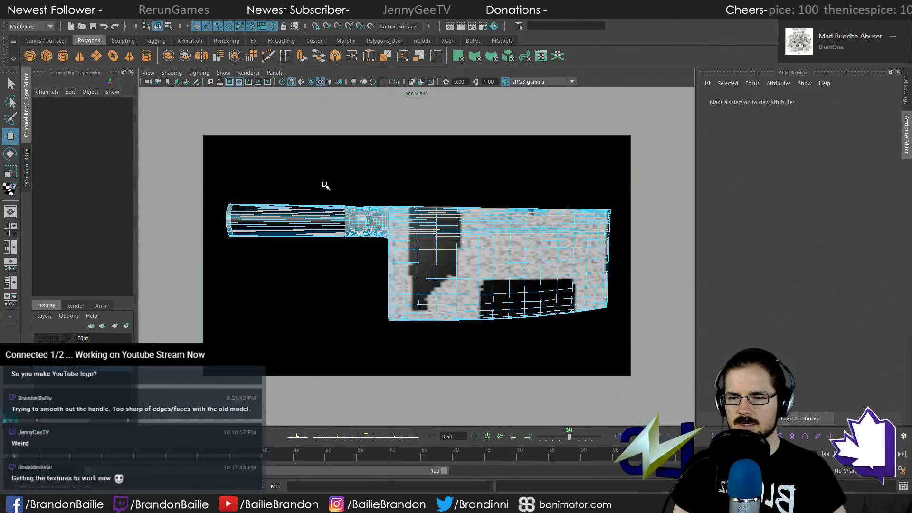
key("space")
left_click(461, 26)
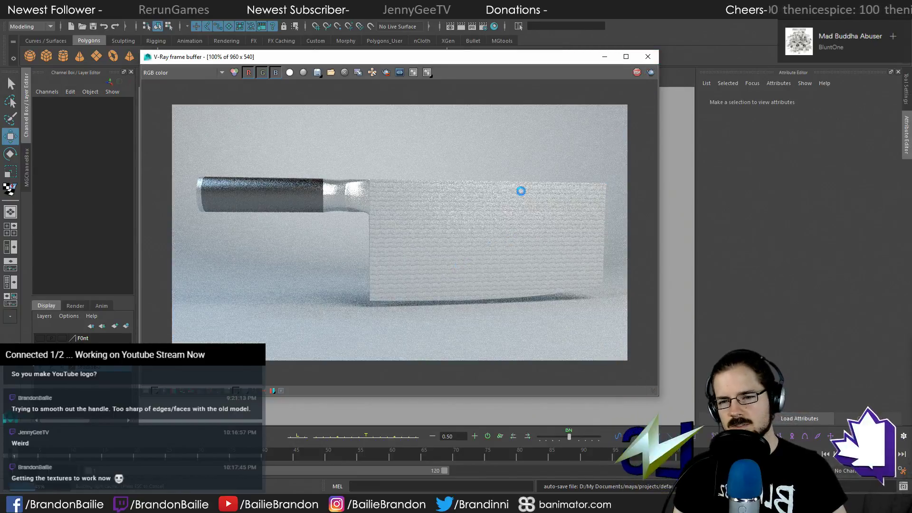
left_click(648, 58)
Set the 3D placement scale of the Blade material's wood texture to 0.1 on all three axes
left_click(525, 274)
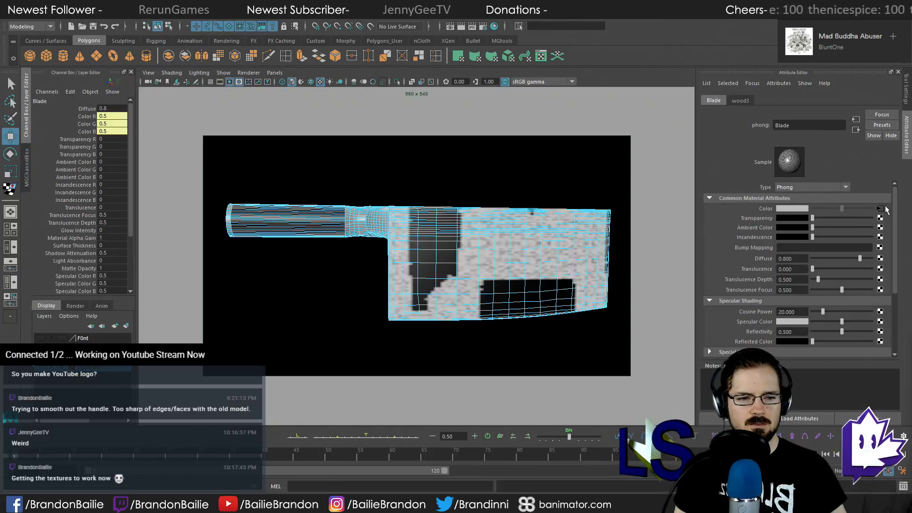
left_click(884, 208)
left_click(754, 100)
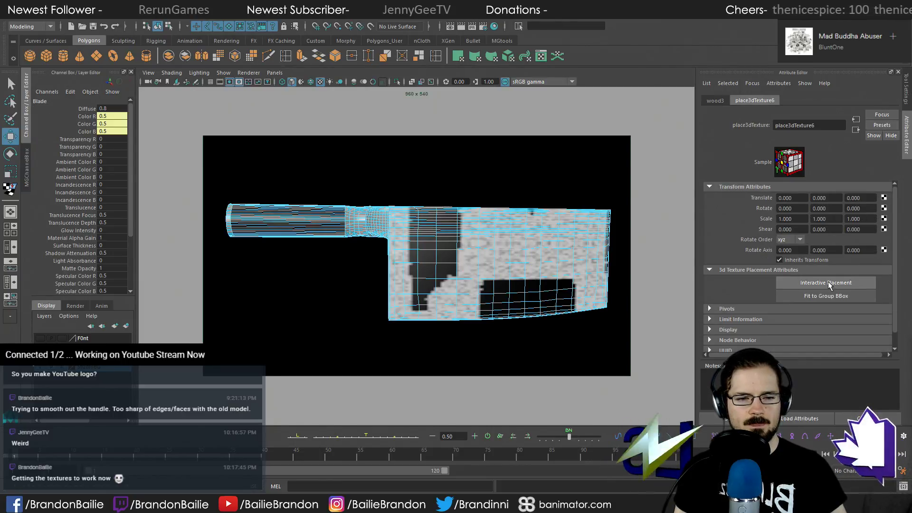
scroll(731, 237, "down", 1)
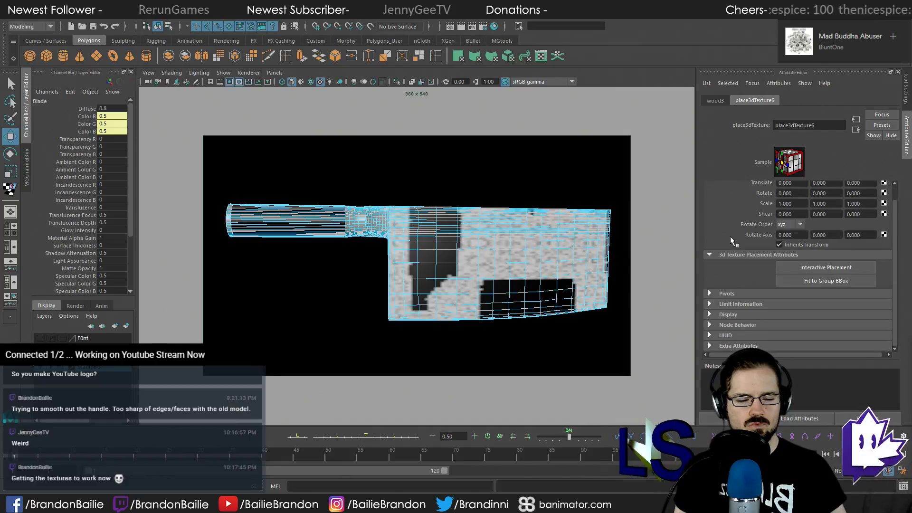
scroll(731, 239, "up", 1)
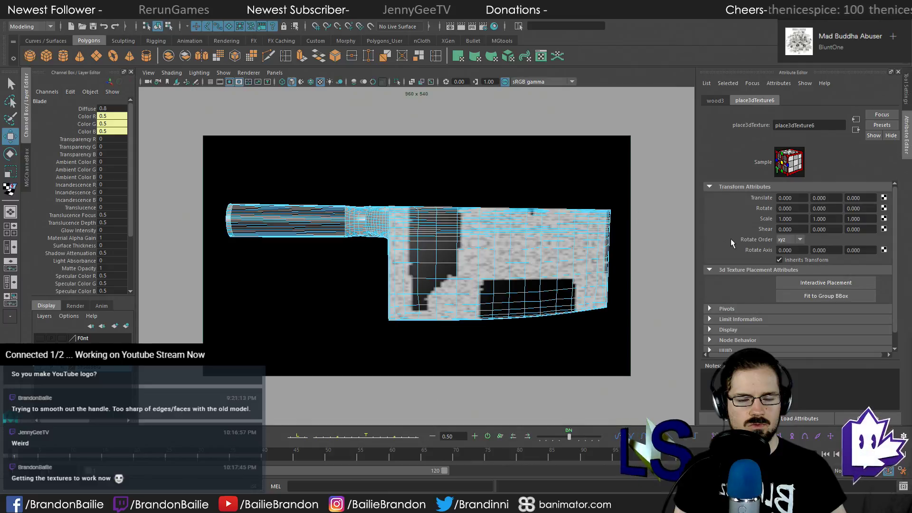
left_click(789, 218)
type(".1")
key("Tab")
type(".1")
key("Tab")
type(".1")
key("Tab")
Render the rescaled blade texture, mark a render region on the blade's upper middle, and render that region
left_click(451, 26)
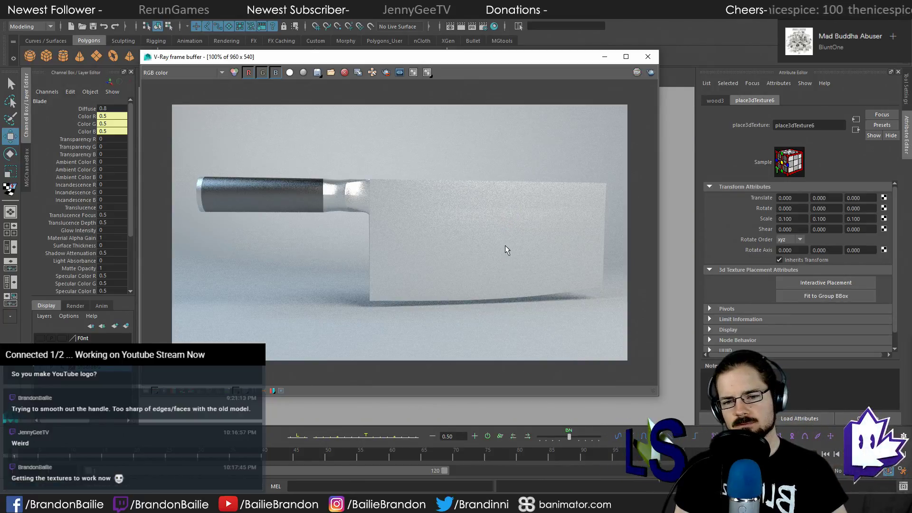
left_click(386, 72)
left_click_drag(446, 185, 510, 241)
left_click(651, 73)
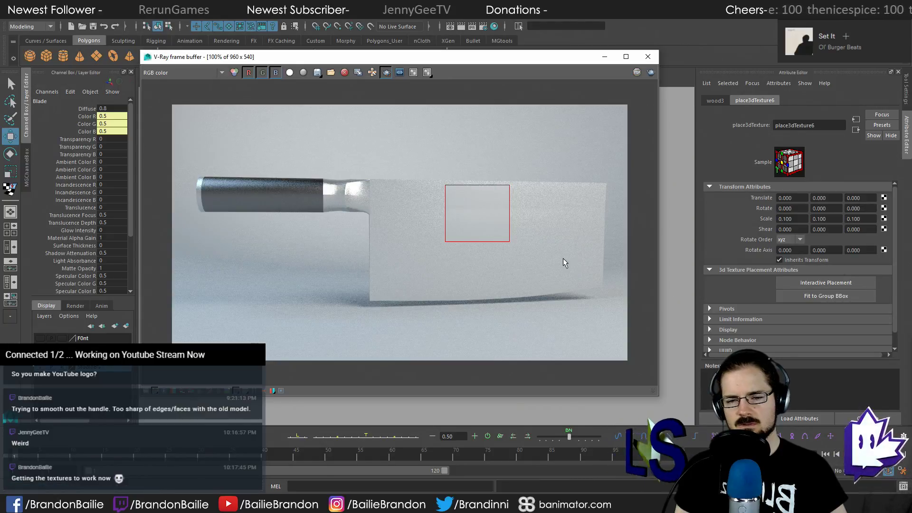
Close the render and set the 3D placement scale of the Blade material's wood texture to 1 on all three axes
left_click(648, 56)
left_click(791, 218)
type("1")
key("Tab")
type("1")
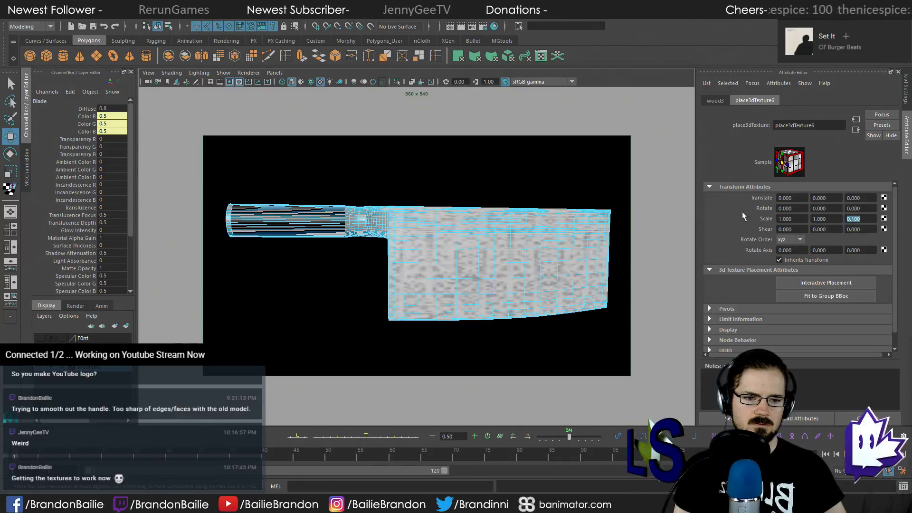
key("Tab")
type("1")
key("Return")
Select the whole cleaver mesh in object mode and open its layout in the UV Editor
right_click(480, 241)
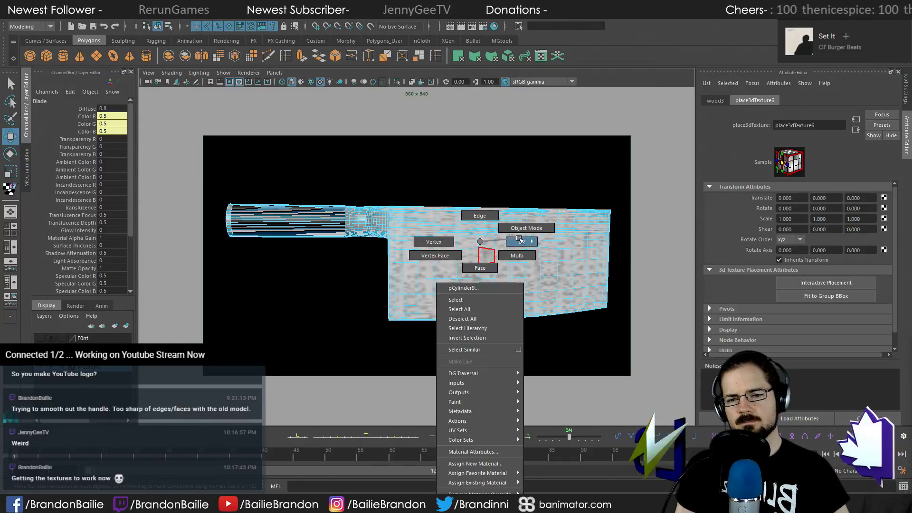
left_click(468, 241)
right_click_drag(450, 250, 492, 233)
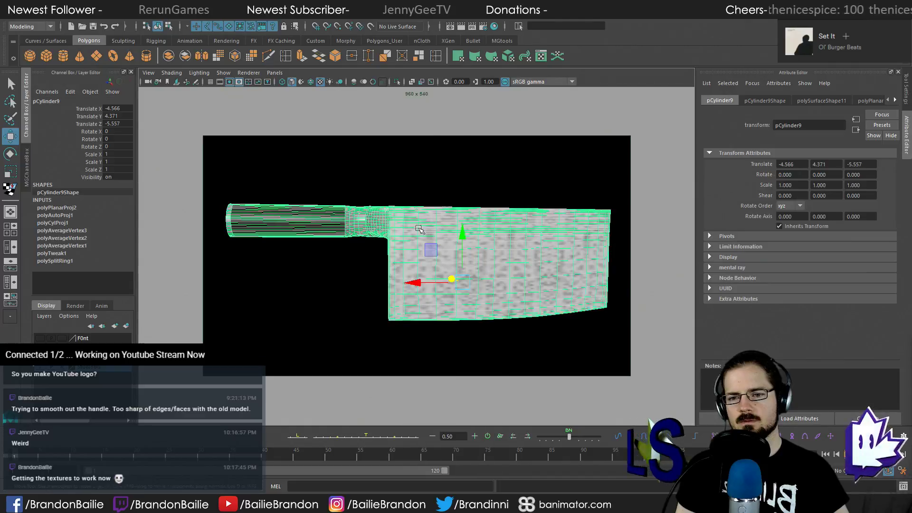
left_click(365, 19)
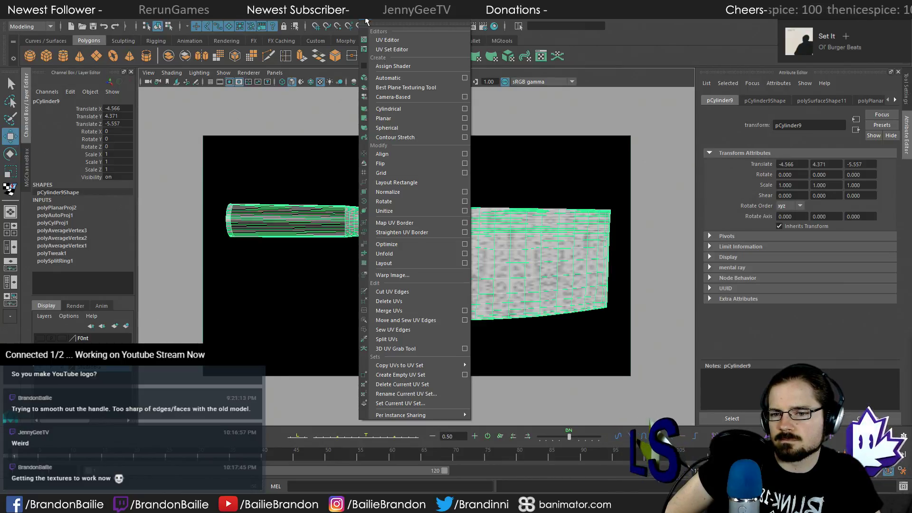
left_click(394, 40)
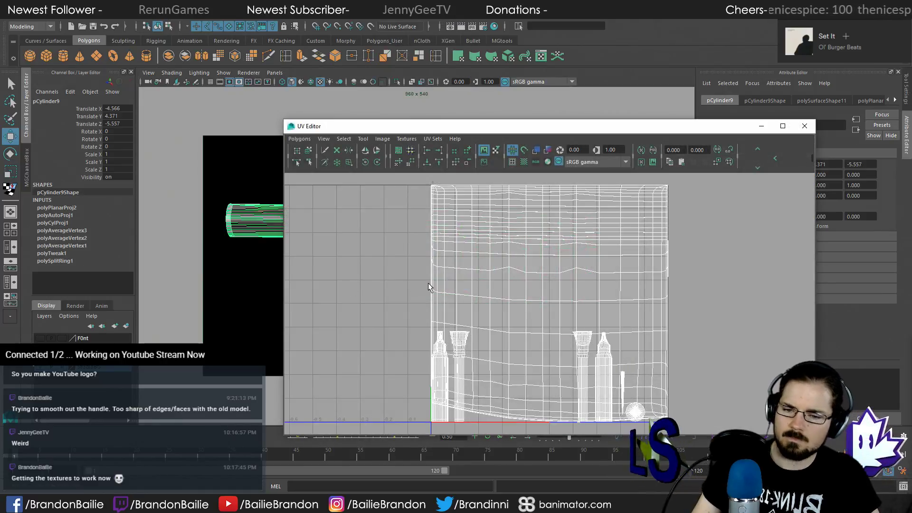
Select all of the cleaver's UVs in the UV Editor and unfold them
scroll(478, 275, "down", 2)
right_click_drag(532, 284, 575, 281)
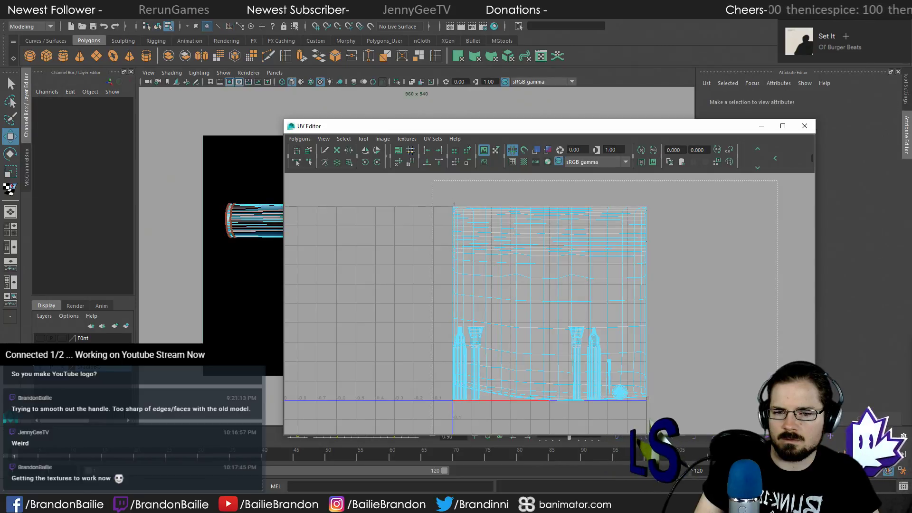
left_click_drag(452, 203, 651, 404)
left_click(299, 138)
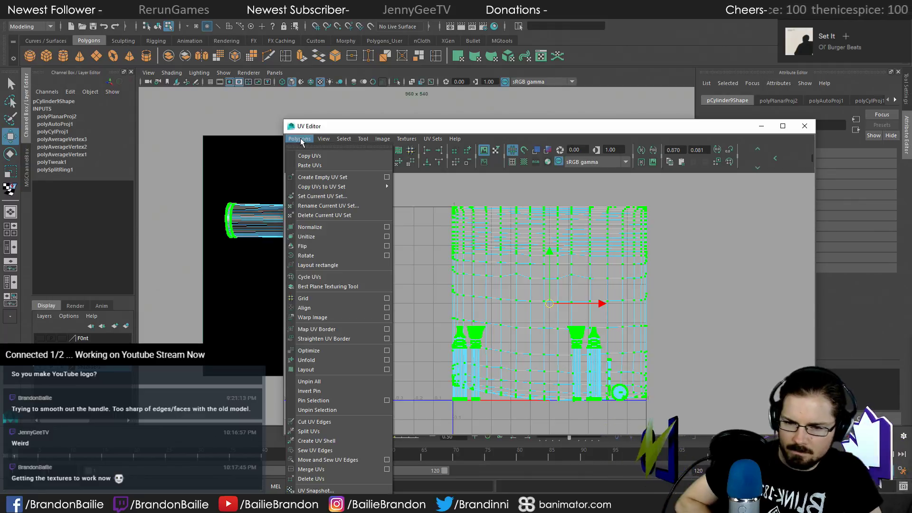
left_click(331, 364)
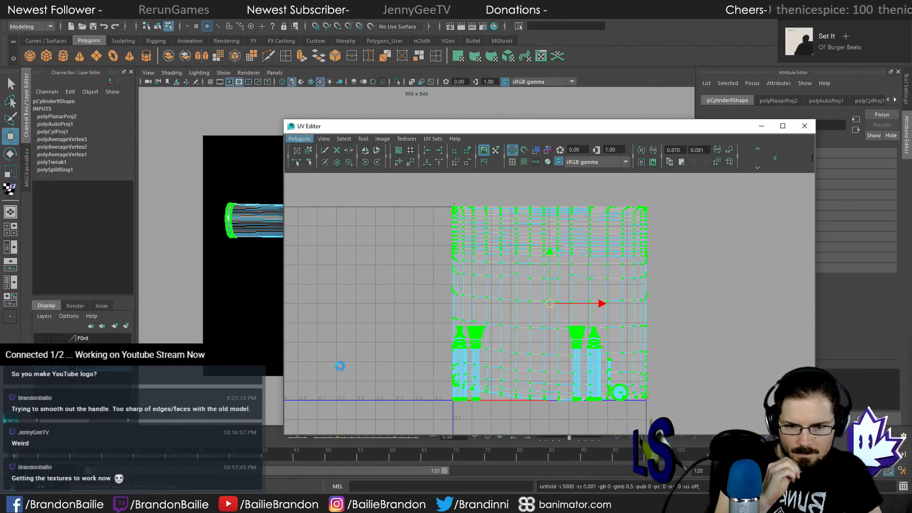
Check the unfolded UVs with trial selections on the blade, then select all UVs of the cleaver in the camera view
left_click(727, 285)
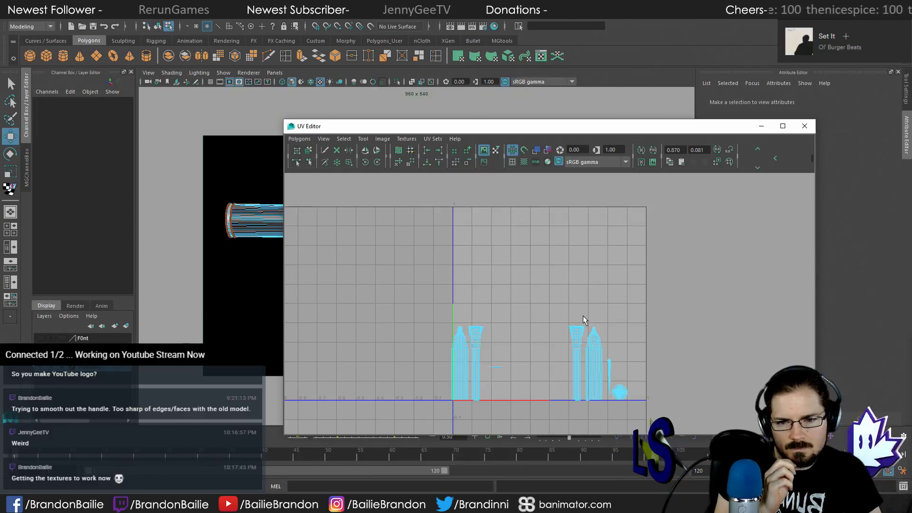
left_click_drag(393, 260, 700, 427)
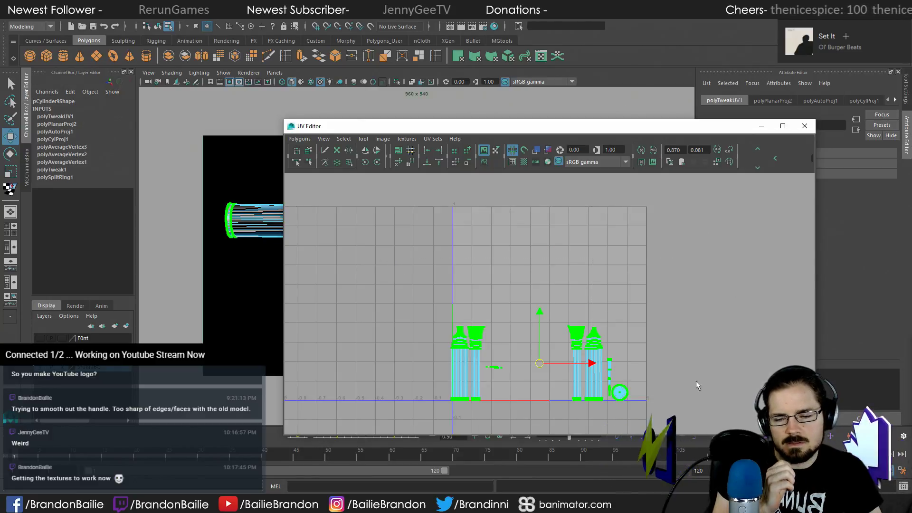
left_click_drag(534, 129, 911, 86)
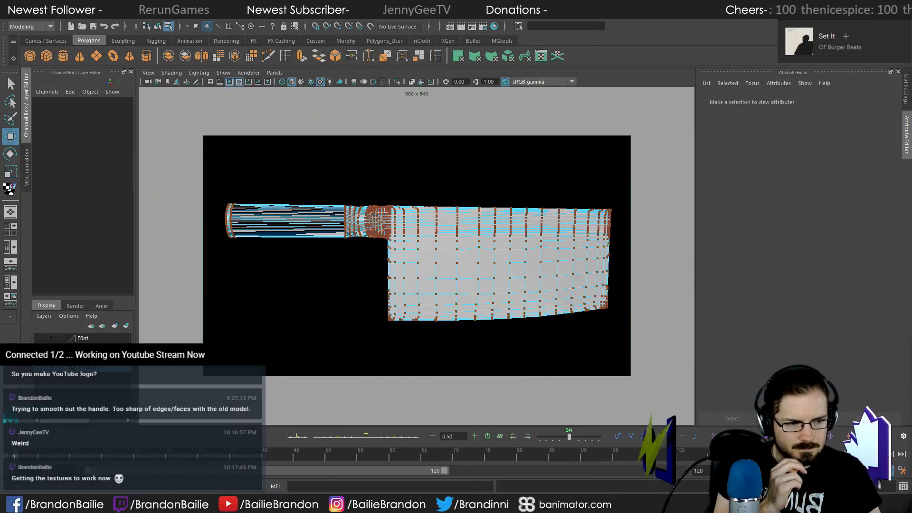
left_click_drag(484, 306, 534, 330)
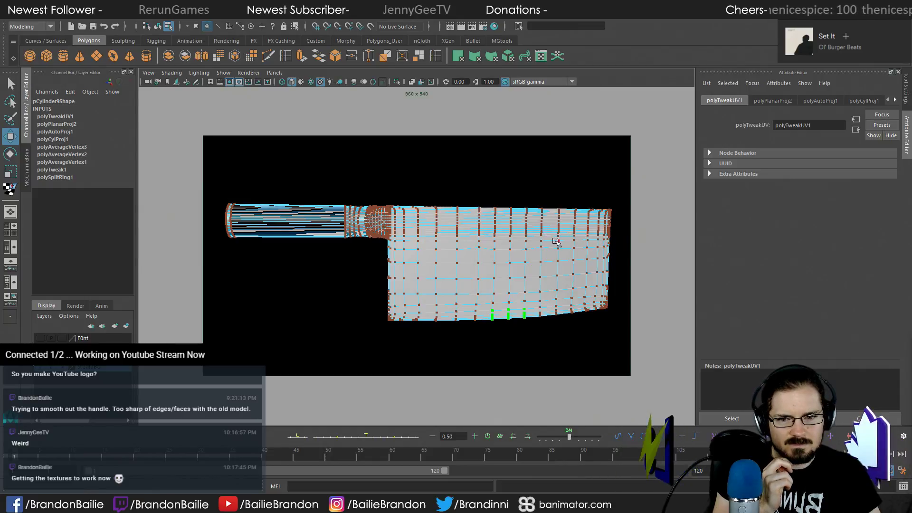
left_click_drag(539, 205, 545, 281)
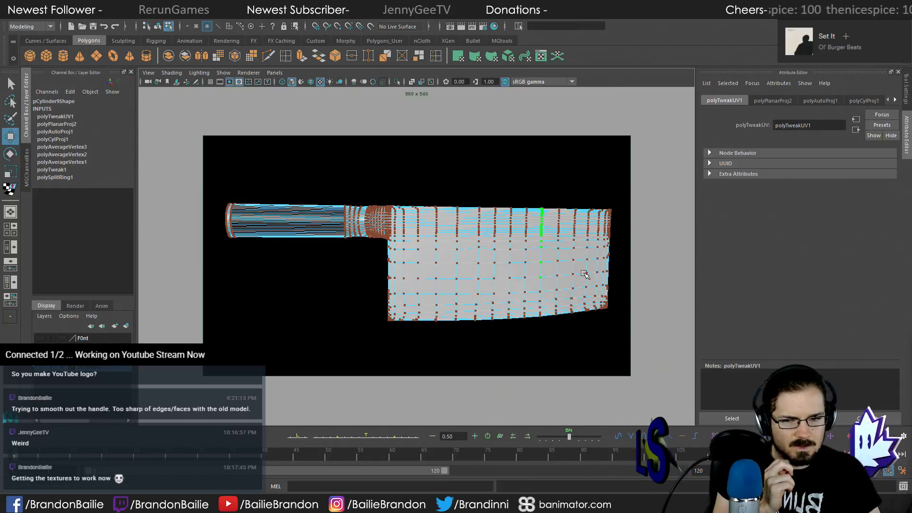
left_click_drag(473, 202, 594, 323)
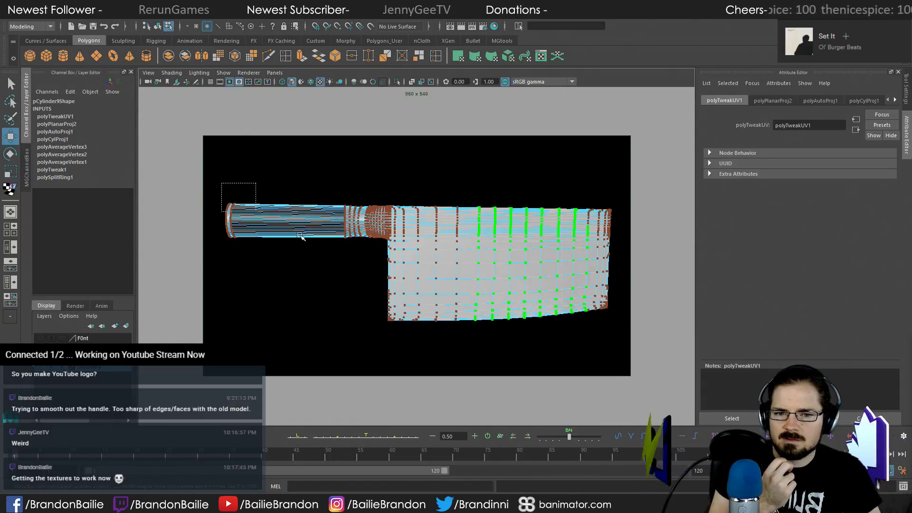
left_click_drag(301, 236, 662, 394)
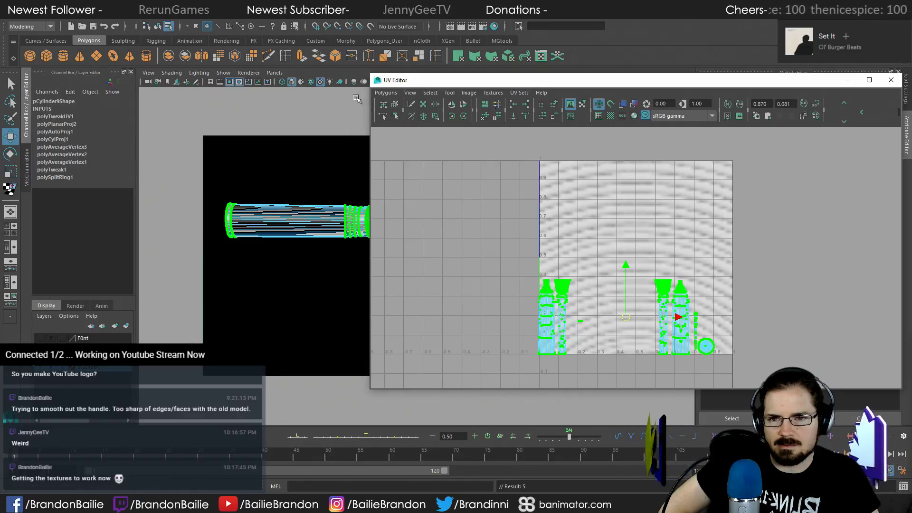
Start the Best Plane Texturing Tool and try to select the blade's faces in the front view
left_click(384, 93)
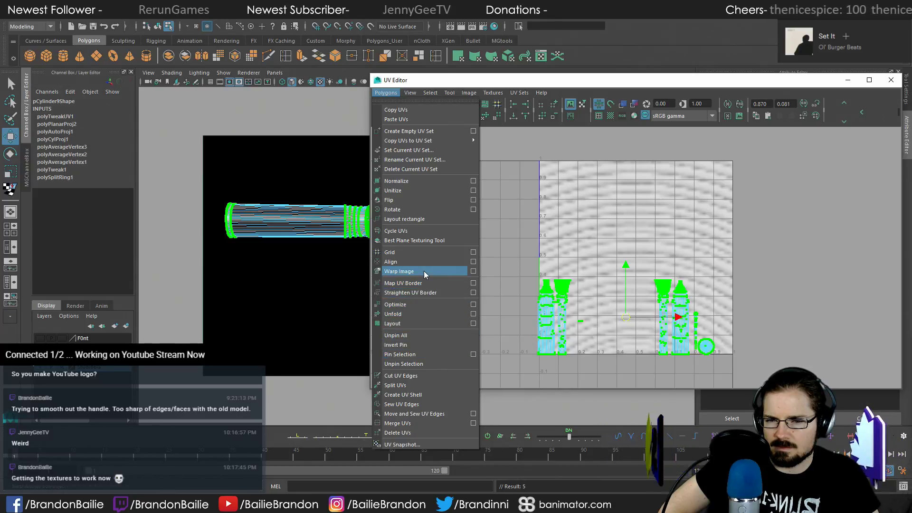
left_click(421, 241)
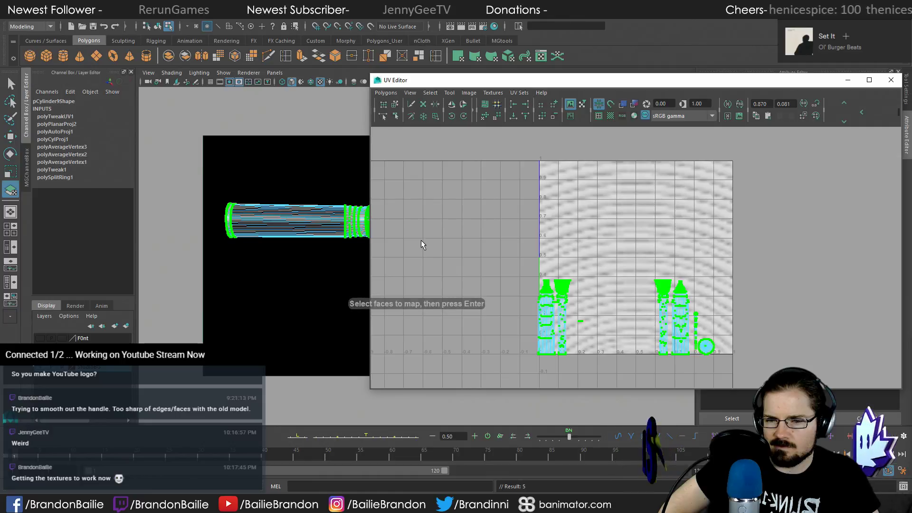
left_click_drag(536, 81, 911, 105)
key("super+Right")
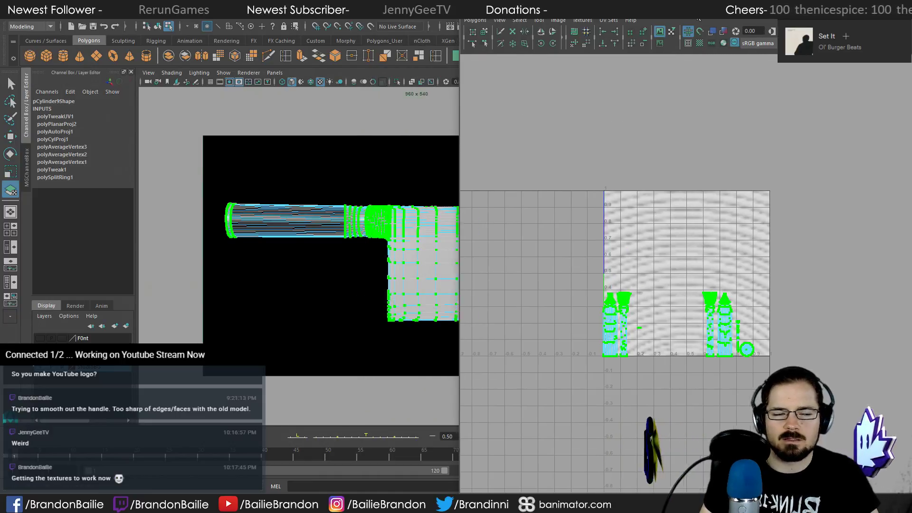
right_click_drag(427, 236, 408, 260)
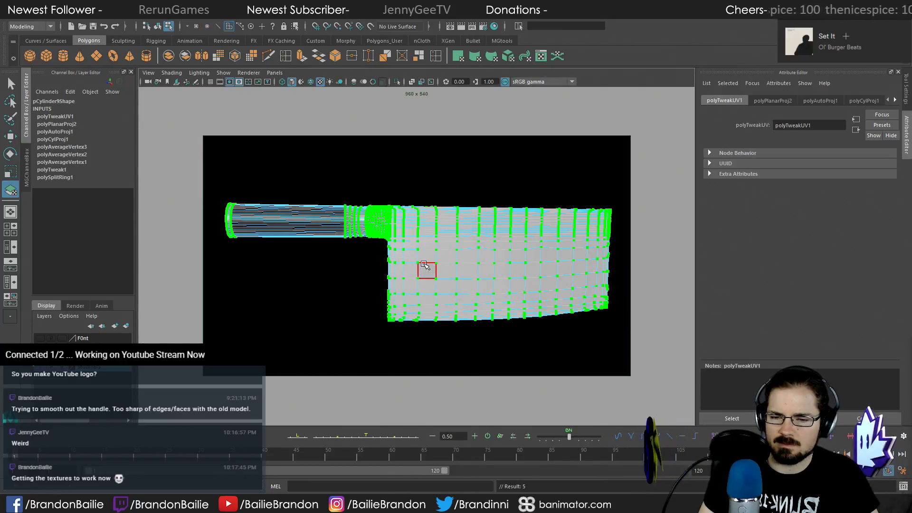
key("space")
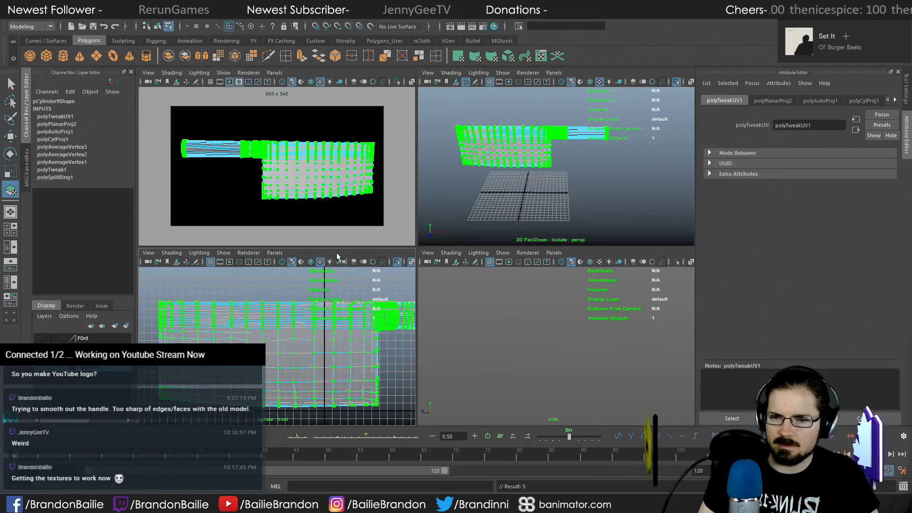
key("space")
left_click_drag(166, 141, 619, 406)
Switch component modes and try to select the blade faces beside the handle joint in the front view
right_click_drag(532, 261, 582, 227)
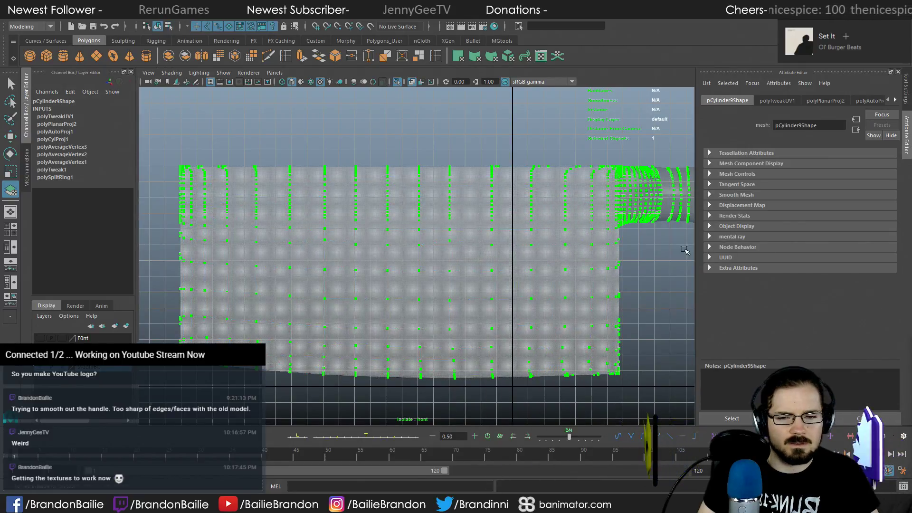
middle_click_drag(523, 231, 356, 293, "alt")
right_click_drag(400, 275, 794, 290, "alt")
right_click_drag(424, 234, 428, 259)
mouse_move(554, 273)
right_mouse_down("alt")
mouse_move(503, 271)
mouse_move(551, 271)
right_mouse_up("alt")
middle_click_drag(551, 270, 450, 285, "alt")
right_click_drag(450, 285, 464, 139, "alt")
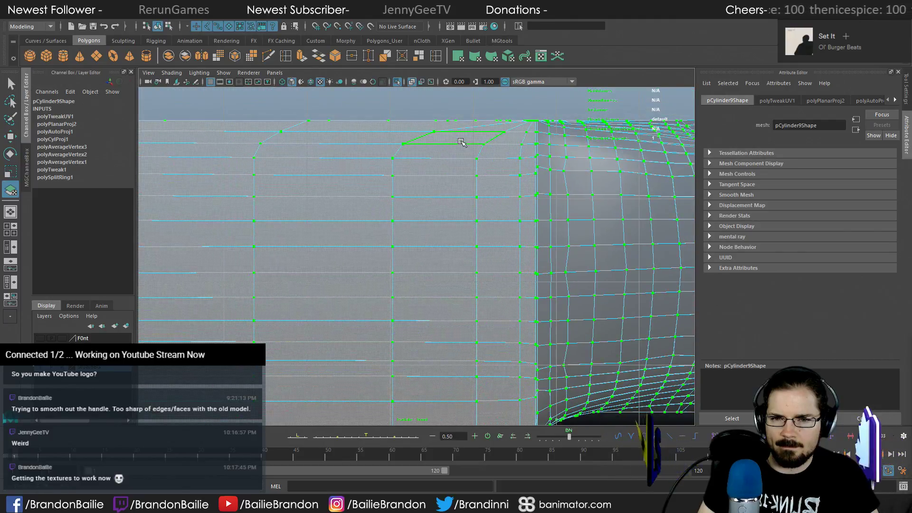
left_click_drag(433, 110, 536, 463)
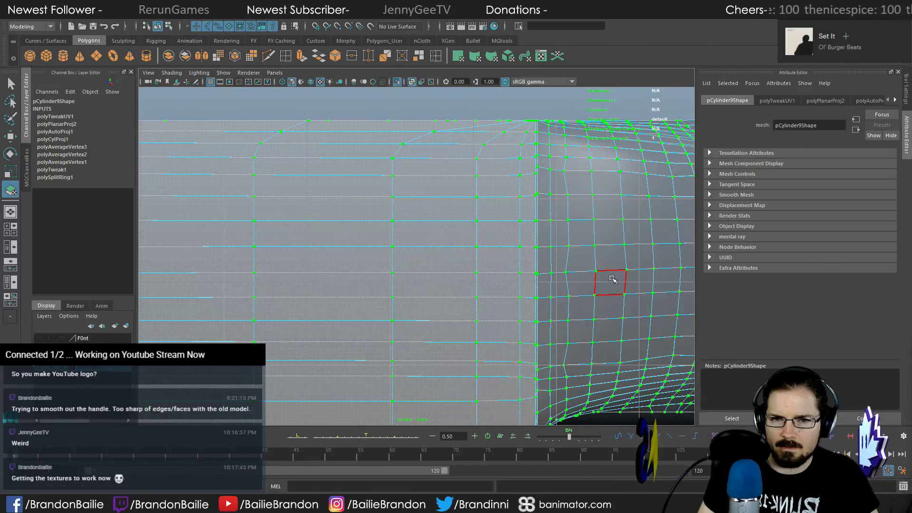
Examine the blade's mesh from the handle joint to its far end in the front view
right_click_drag(613, 279, 542, 290, "alt")
middle_click_drag(335, 253, 779, 185, "alt")
right_click_drag(413, 223, 161, 228, "alt")
middle_click_drag(322, 246, 384, 211, "alt")
right_click_drag(415, 233, 484, 267, "alt")
middle_click_drag(263, 202, 635, 271, "alt")
right_click_drag(476, 259, 490, 311, "alt")
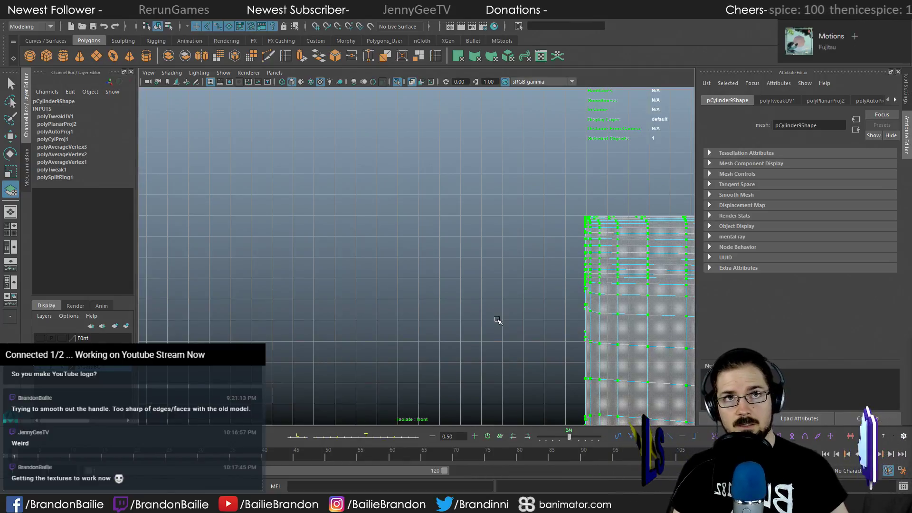
middle_click_drag(451, 302, 257, 173, "alt")
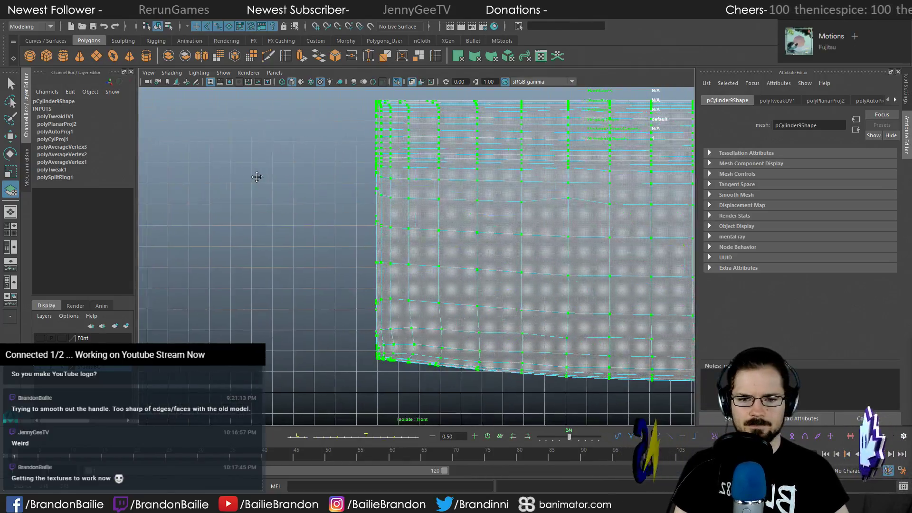
right_click_drag(257, 173, 469, 261, "alt")
middle_click_drag(469, 261, 291, 259, "alt")
right_click_drag(292, 259, 443, 297, "alt")
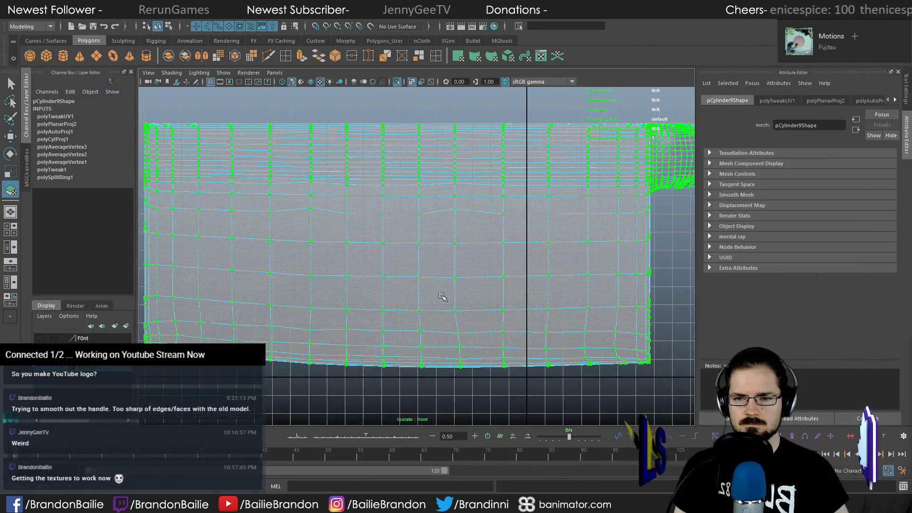
middle_click_drag(454, 289, 475, 290, "alt")
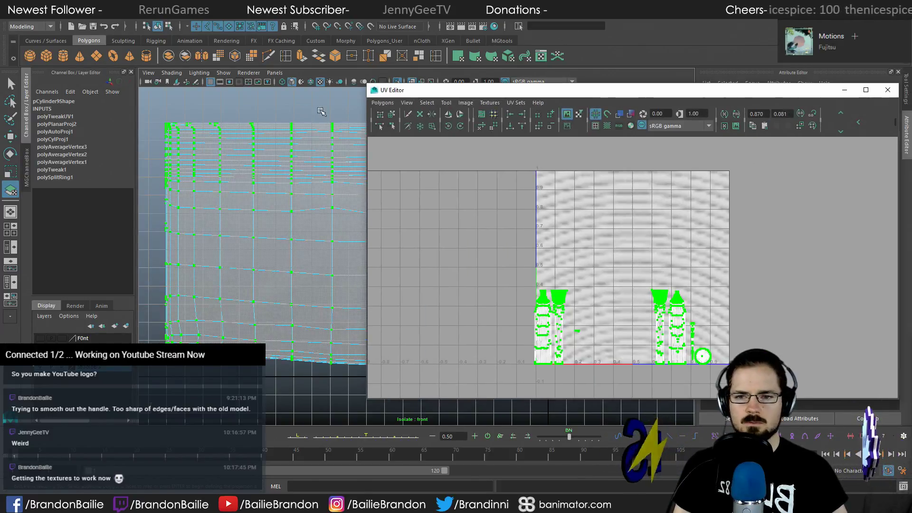
Restart the Best Plane Texturing Tool, move the UV Editor clear of the model, and return to the camera view
left_click(382, 102)
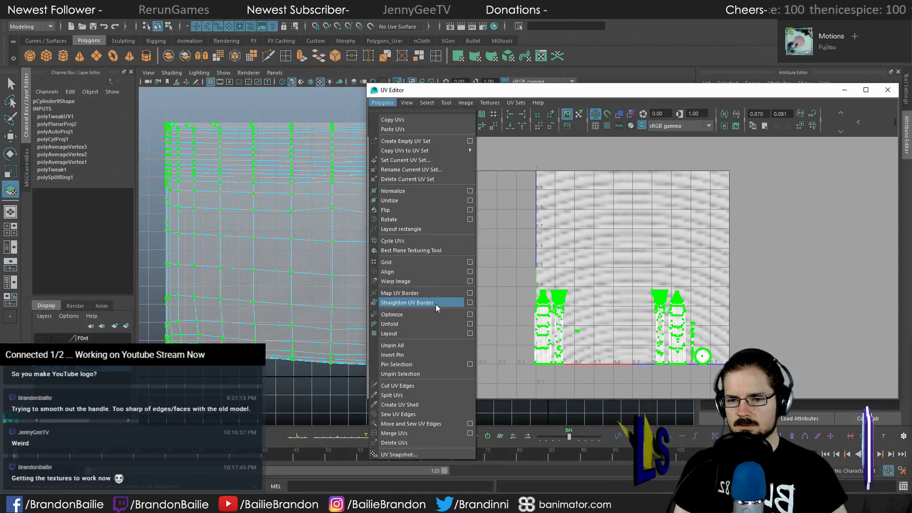
left_click(418, 251)
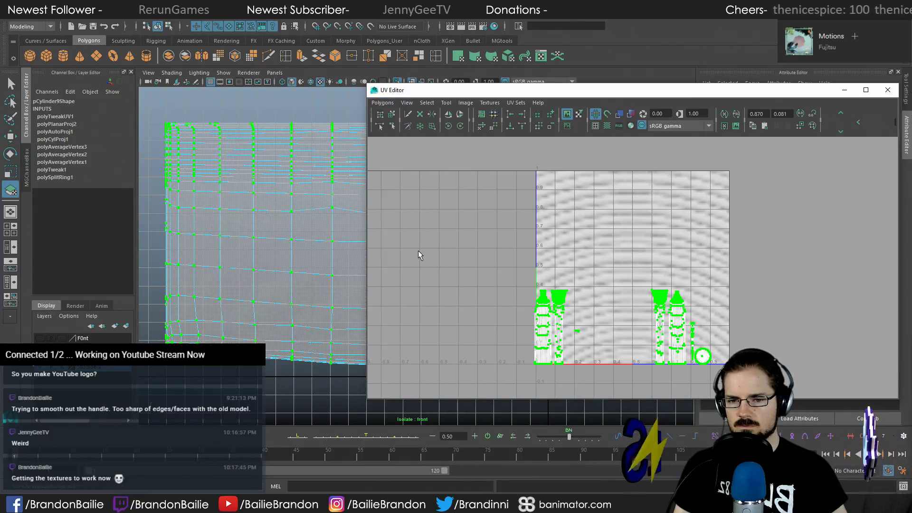
left_click_drag(488, 95, 797, 103)
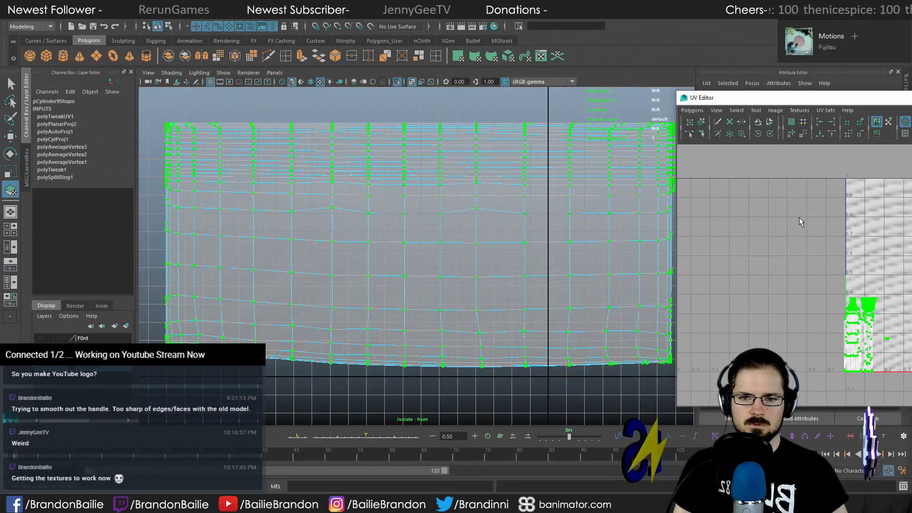
key("space")
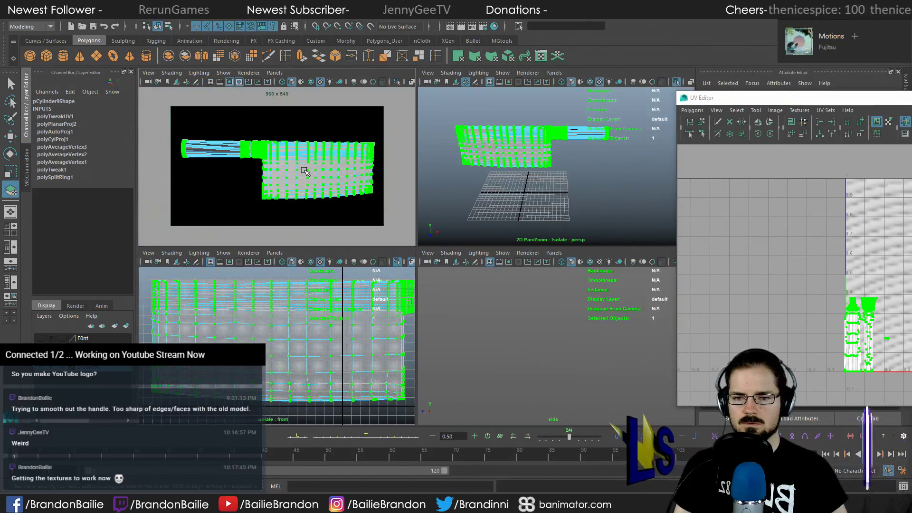
key("space")
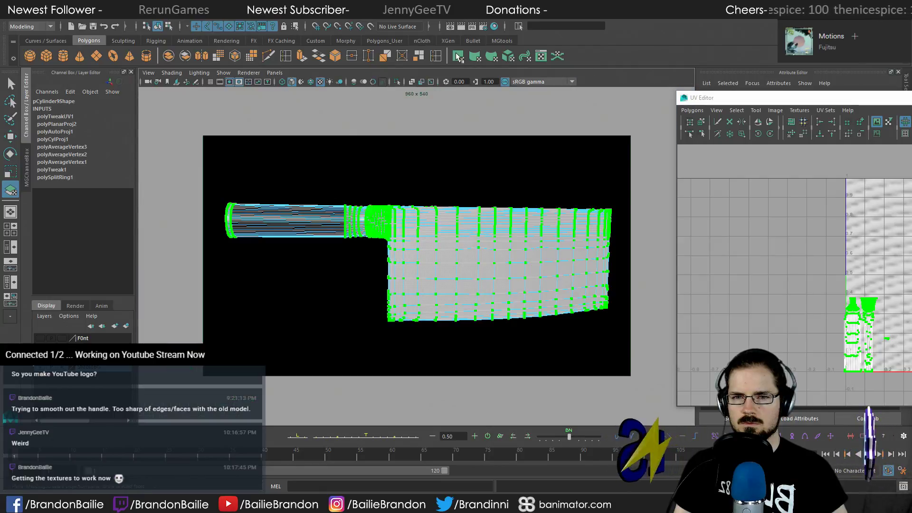
Render the marked blade region to check the wood texture, then minimize the render and return to the camera view
left_click(461, 27)
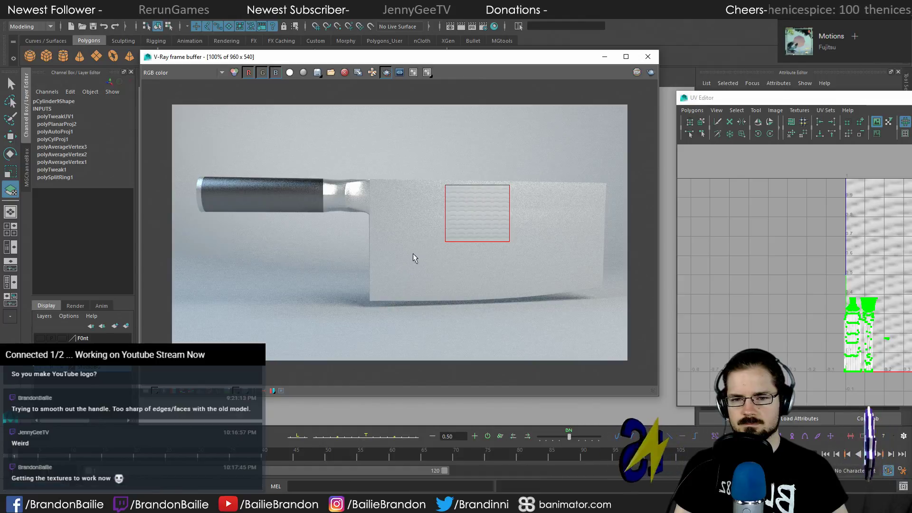
left_click(604, 57)
key("space")
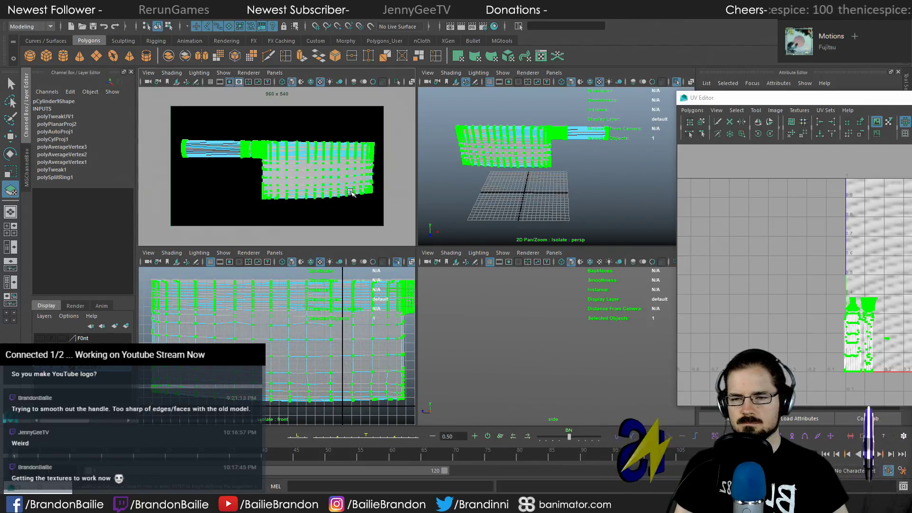
key("space")
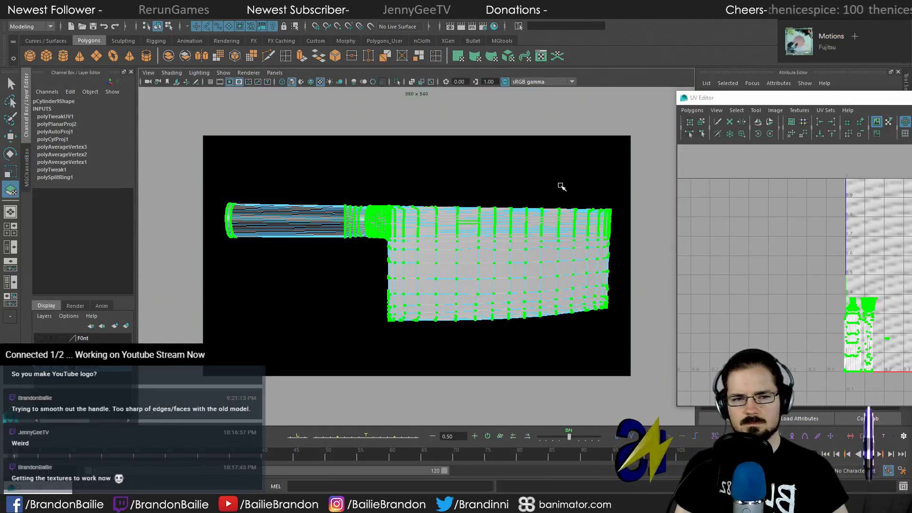
Switch the cleaver to vertex mode, select the vertices across the middle of the blade, and save the scene
right_click_drag(453, 242, 456, 270)
right_click_drag(405, 232, 468, 207)
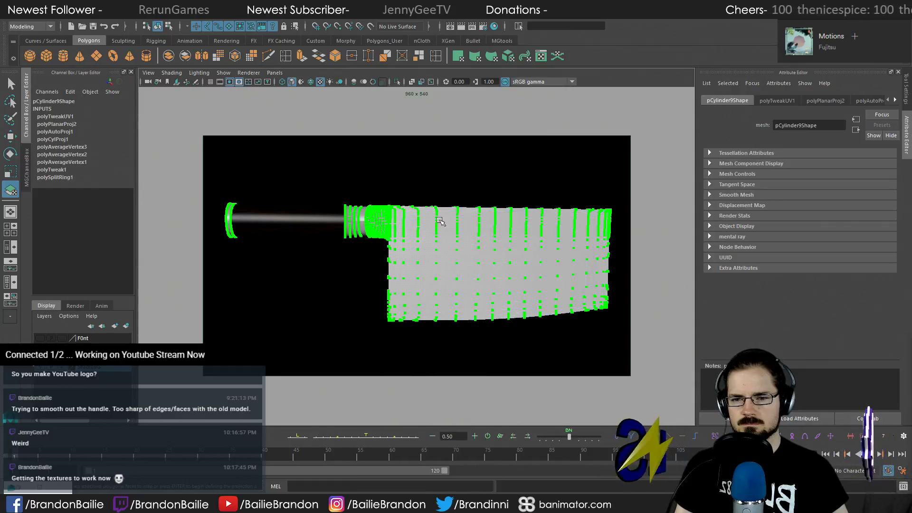
right_click_drag(449, 240, 480, 244)
left_click_drag(225, 189, 635, 328)
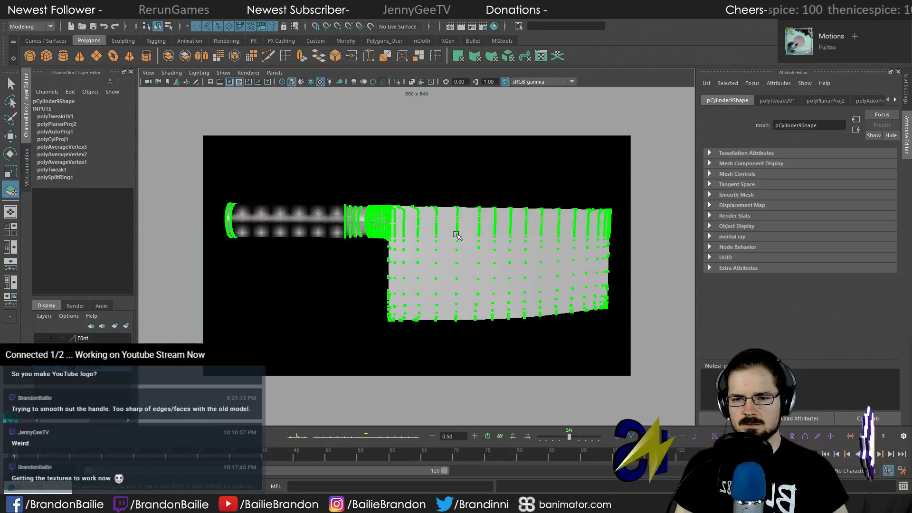
right_click_drag(420, 237, 444, 192)
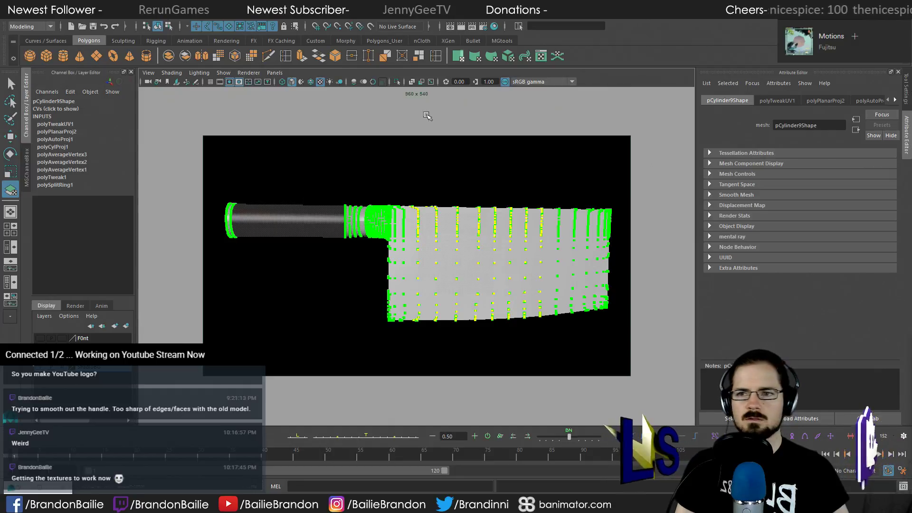
key("ctrl+s")
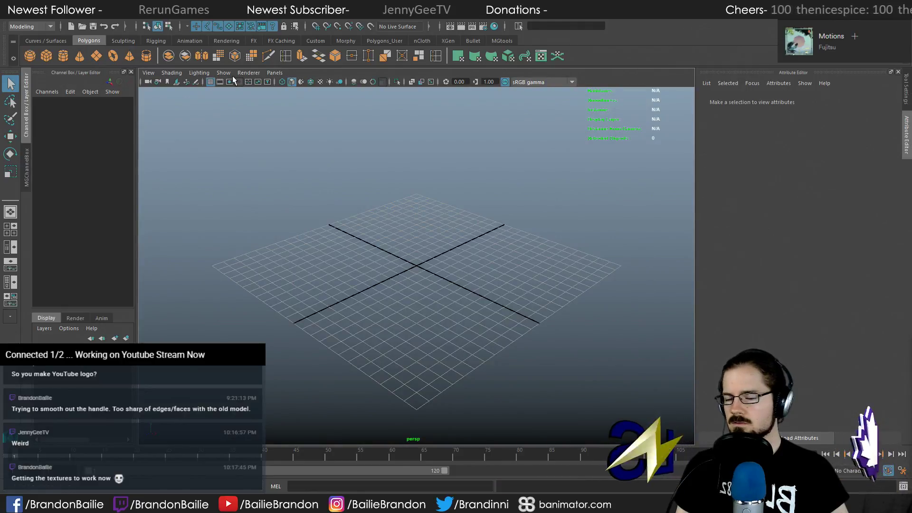
Open butcher.004.ma from the MondayMemes Butcher folder, dismiss the load message, and close the empty Render View
left_click(7, 23)
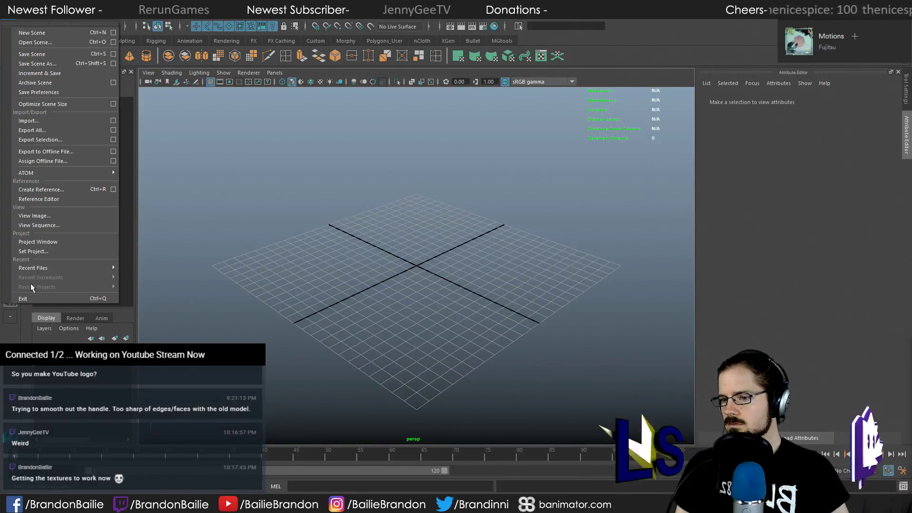
left_click(35, 41)
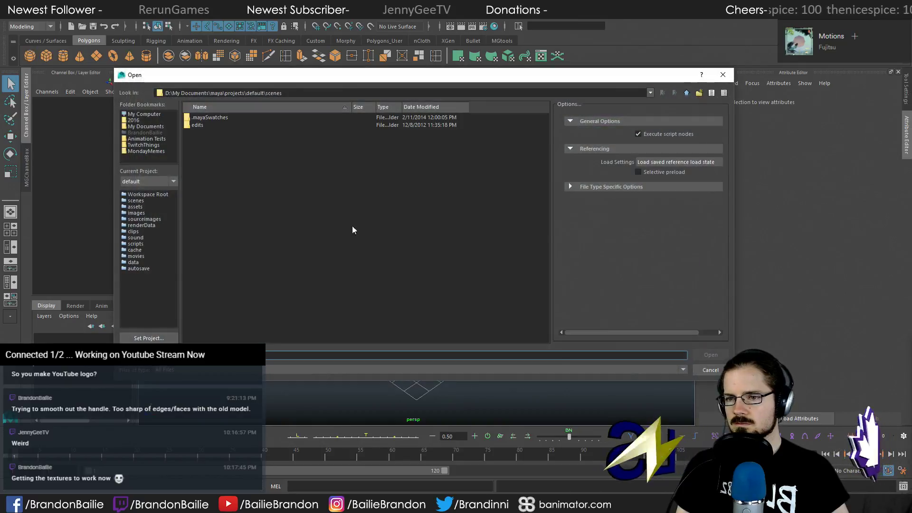
left_click(147, 151)
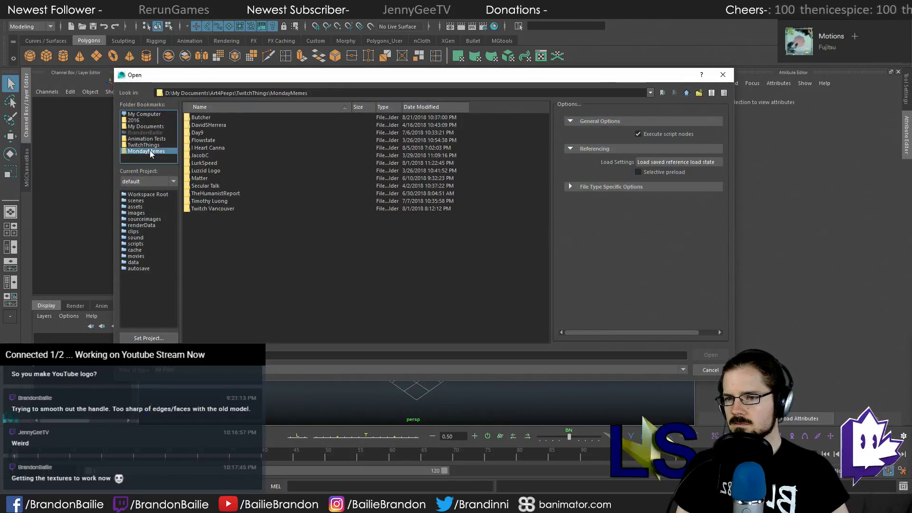
double_click(202, 125)
double_click(212, 146)
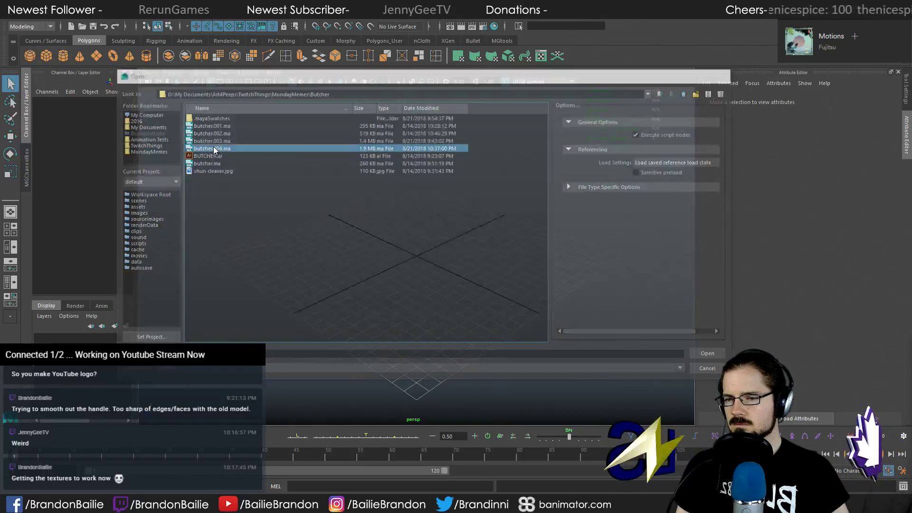
left_click(457, 252)
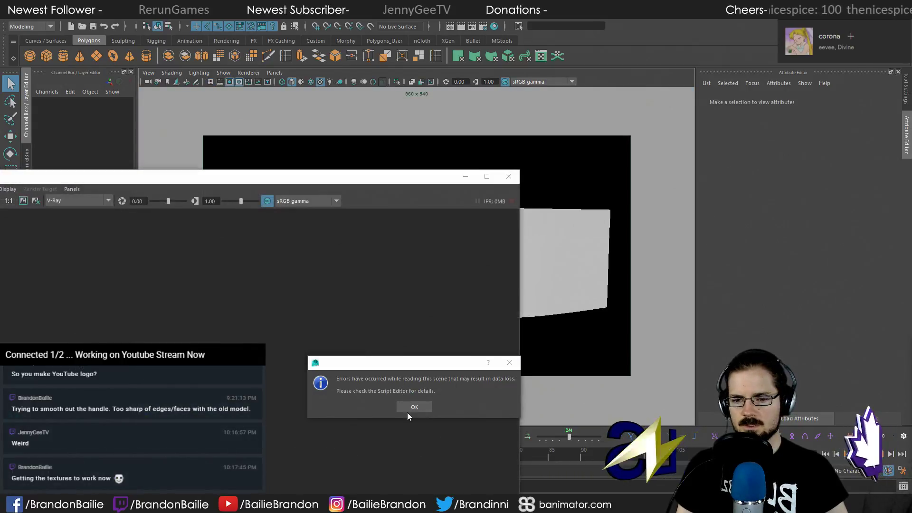
left_click(408, 408)
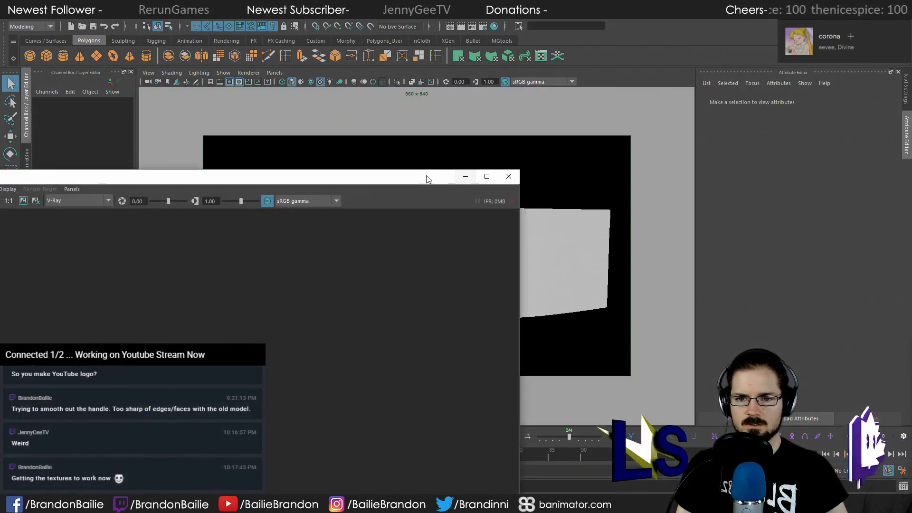
left_click_drag(428, 176, 626, 89)
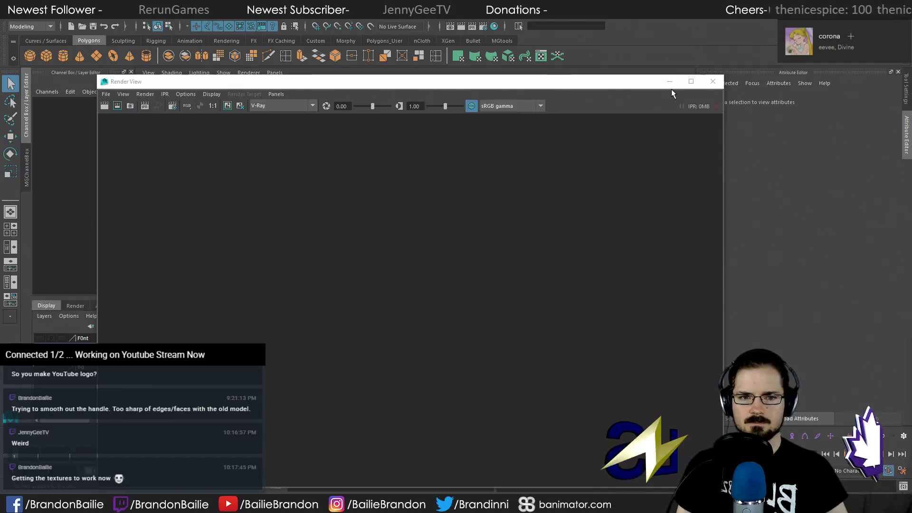
left_click(713, 82)
Change to the front view and select the cleaver mesh in object mode
left_click(443, 262)
right_click_drag(443, 262, 445, 277)
left_click(445, 278)
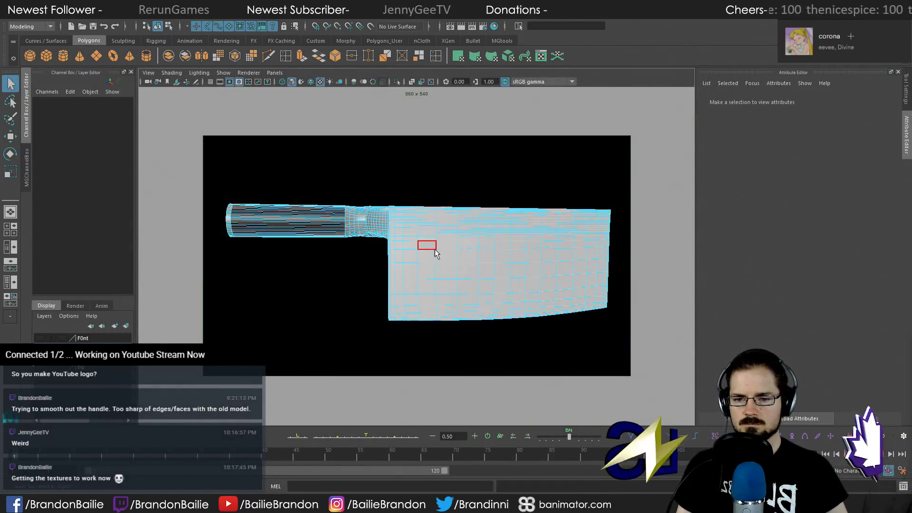
key("space")
key("space")
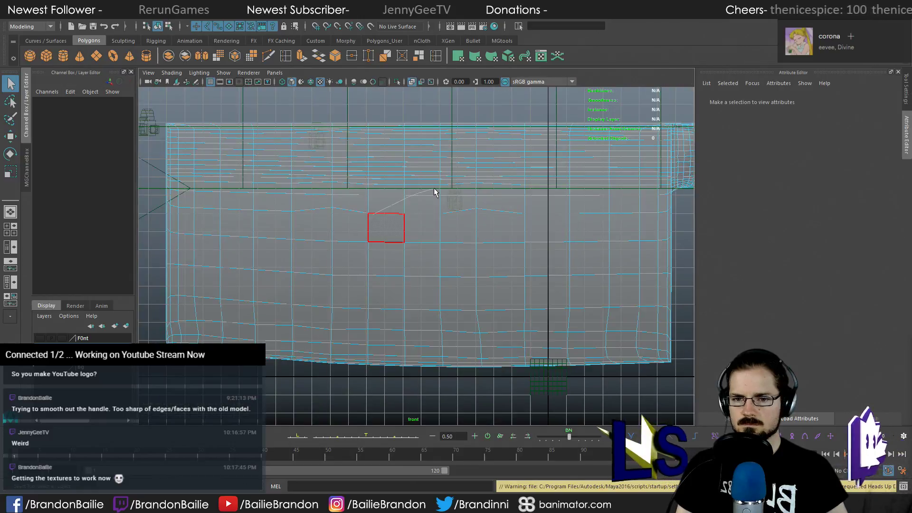
left_click(435, 188)
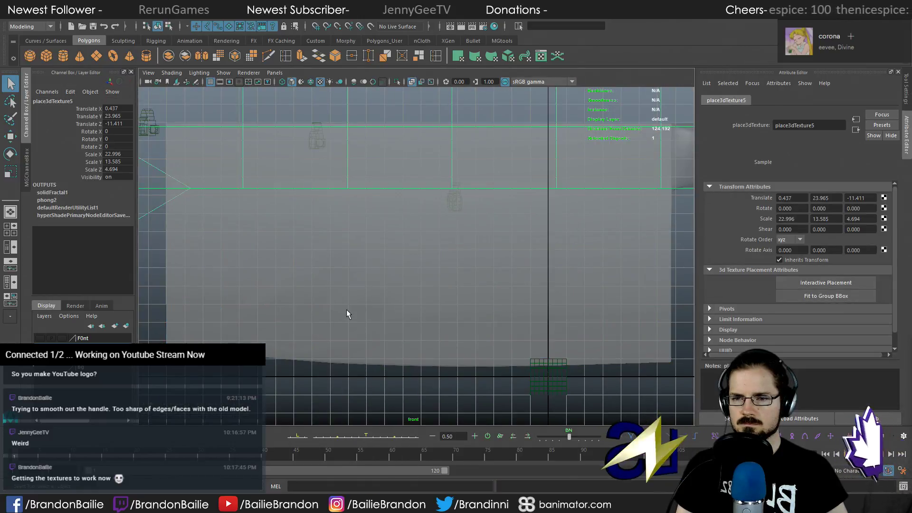
left_click(347, 310)
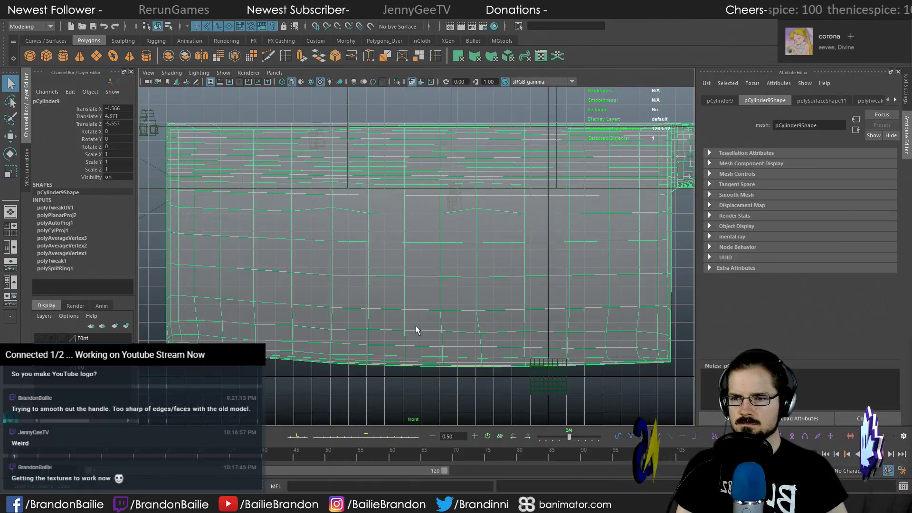
Isolate the cleaver mesh in the front view, select its blade faces, and return to the camera view
left_click(398, 81)
right_click_drag(388, 227, 387, 248)
left_click_drag(174, 105, 642, 418)
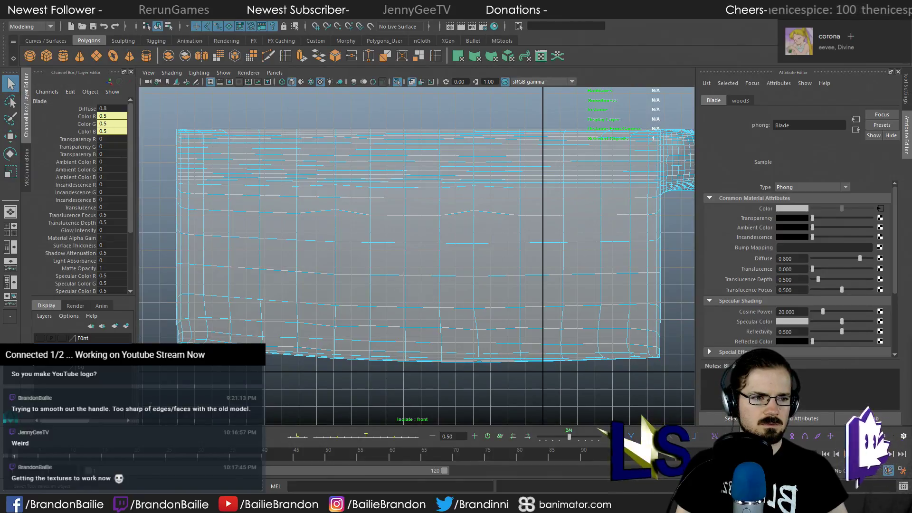
left_click(364, 258)
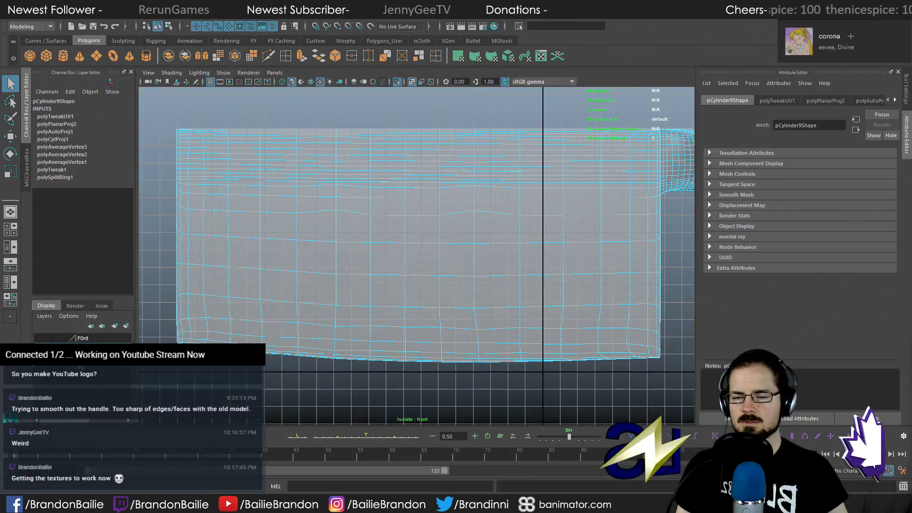
key("space")
key("space")
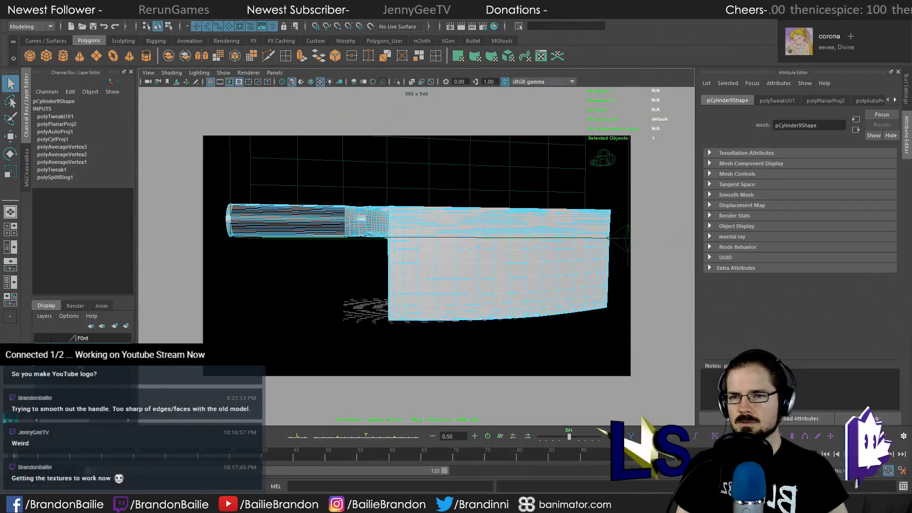
Apply automatic UV mapping to the selected blade faces and open the UV Editor
left_click(365, 22)
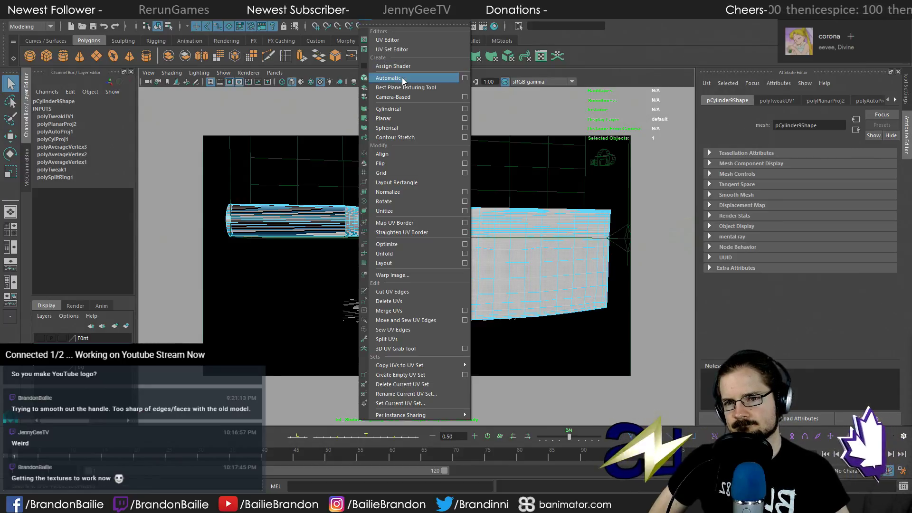
left_click(388, 78)
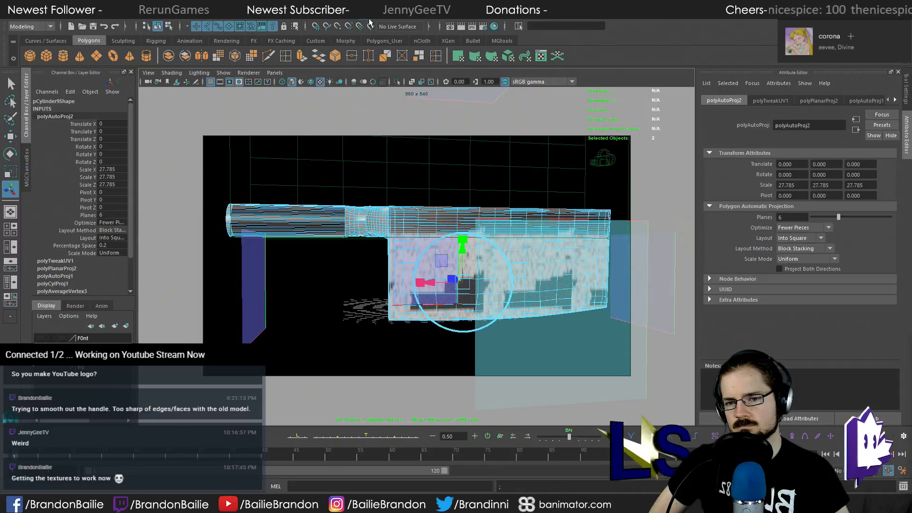
left_click(370, 22)
left_click(384, 33)
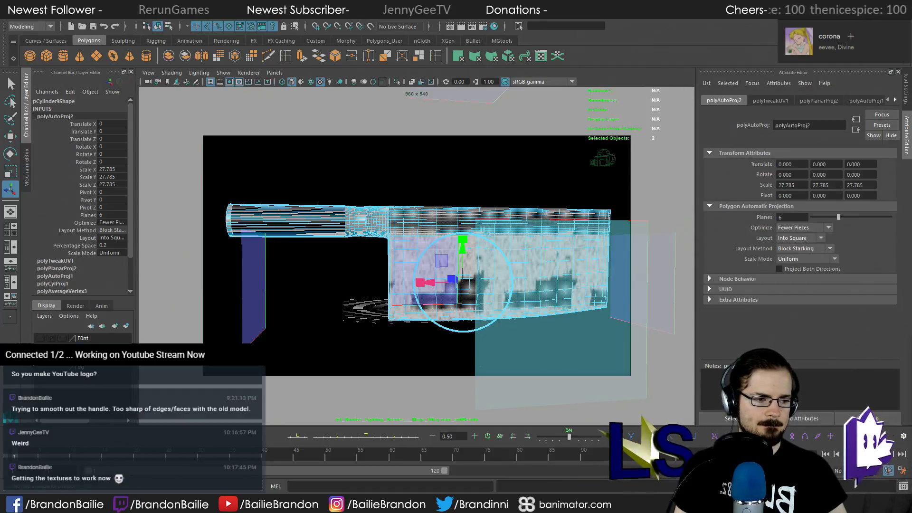
Clear the selection, test-render the marked blade region with V-Ray, and close the frame buffer
left_click(327, 274)
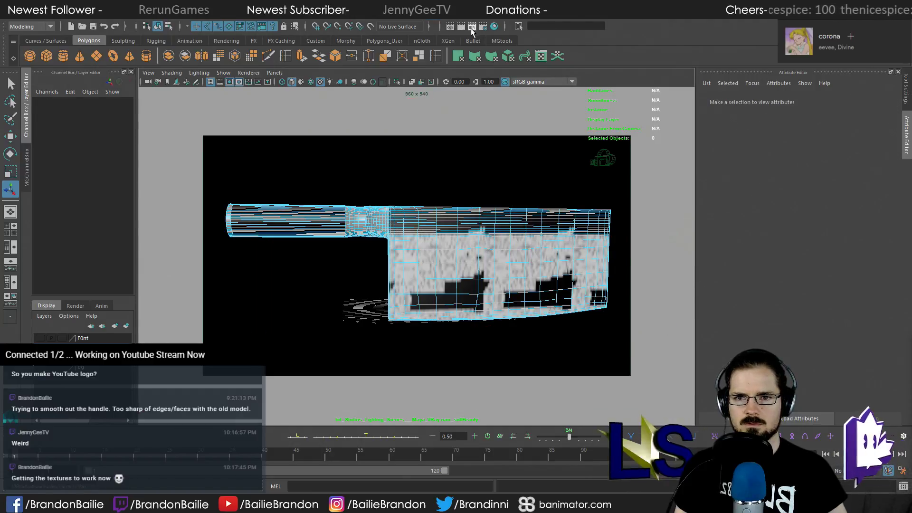
left_click(461, 28)
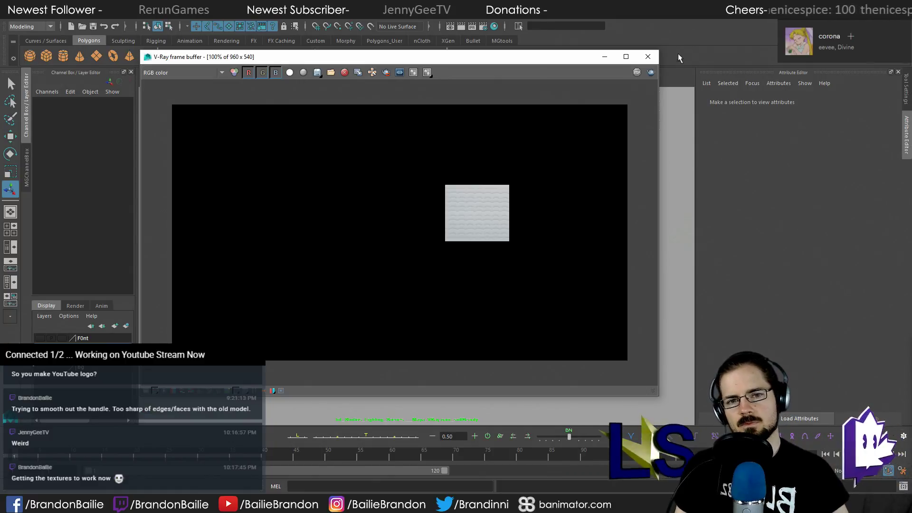
left_click(648, 57)
Select the cleaver, bring the UV Editor beside it, and apply an automatic UV projection to all its faces
right_click(442, 268)
left_click(468, 218)
left_click(461, 246)
left_click_drag(911, 114, 666, 121)
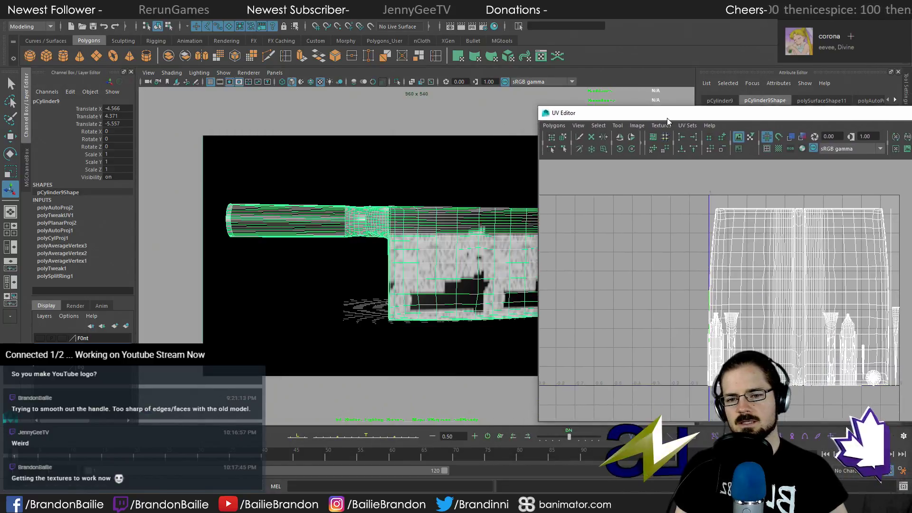
left_click(512, 59)
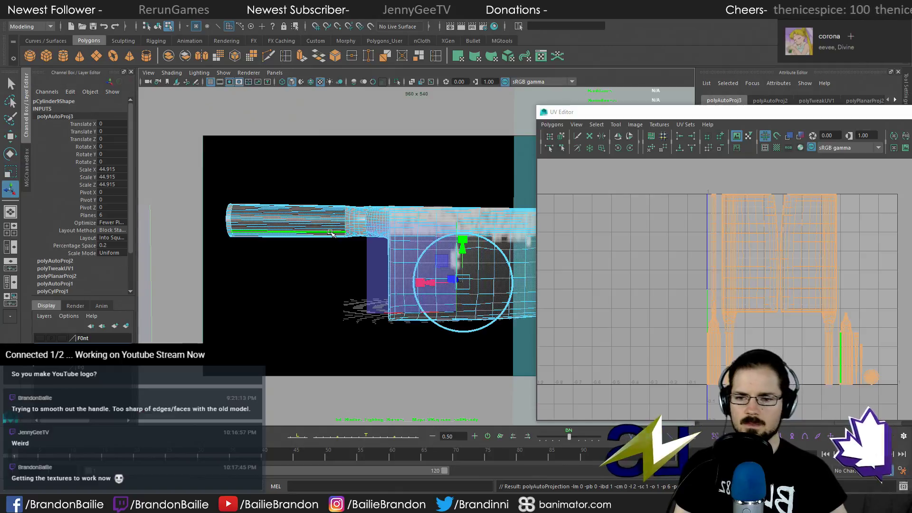
Return the cleaver to object mode and delete its construction history
key("w")
left_click(303, 293)
left_click(434, 234)
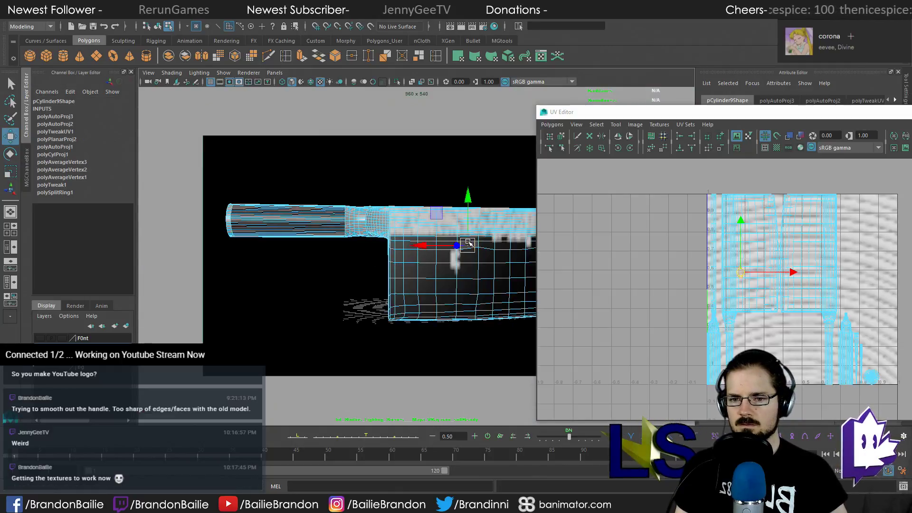
right_click(433, 233)
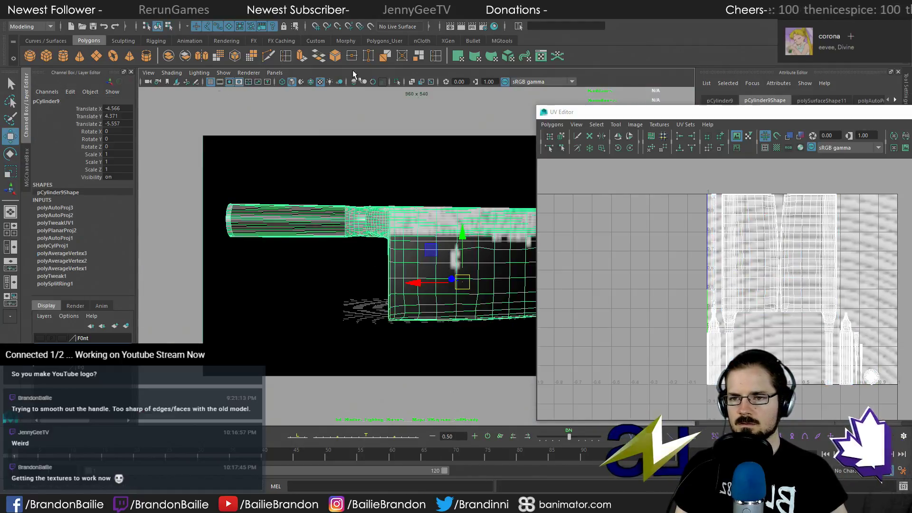
left_click(38, 22)
mouse_move(66, 129)
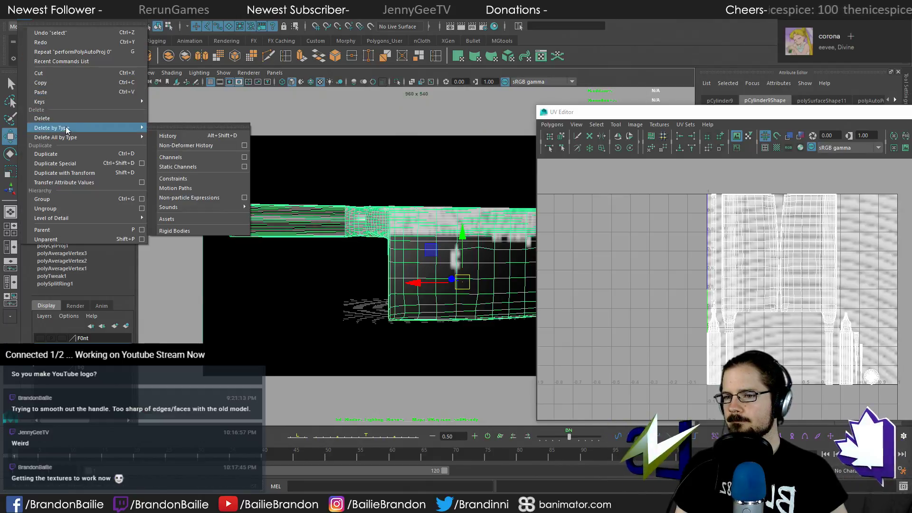
left_click(168, 136)
Switch to UV selection and select a block of UVs in the upper part of the second large blade shell
left_click_drag(733, 117, 538, 97)
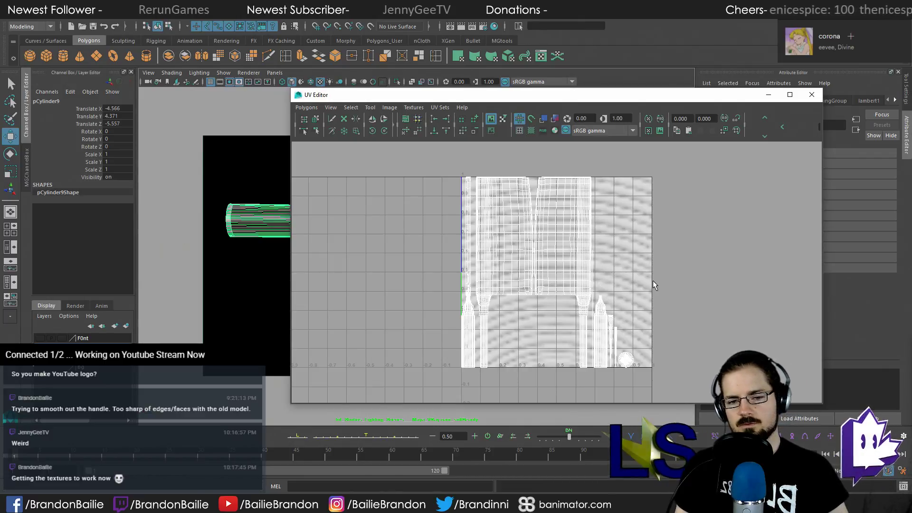
right_click_drag(570, 223, 610, 216)
left_click_drag(545, 164, 578, 261)
left_click_drag(533, 97, 582, 92)
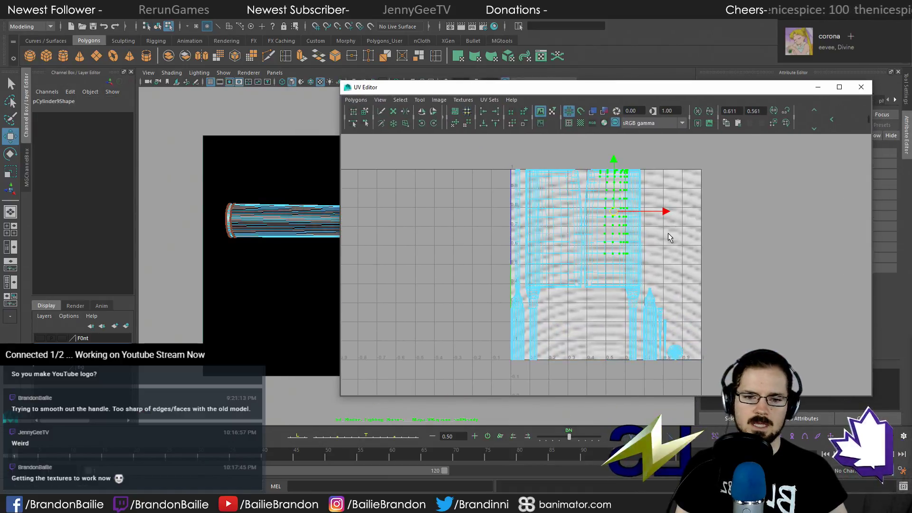
Try rotating the selected block of blade UVs in the UV Editor, and inspect the shells up close
key("e")
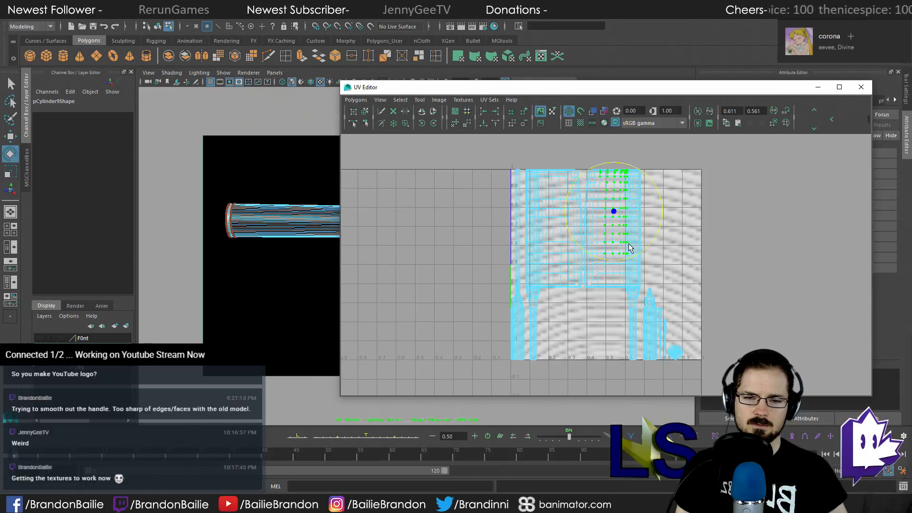
key("q")
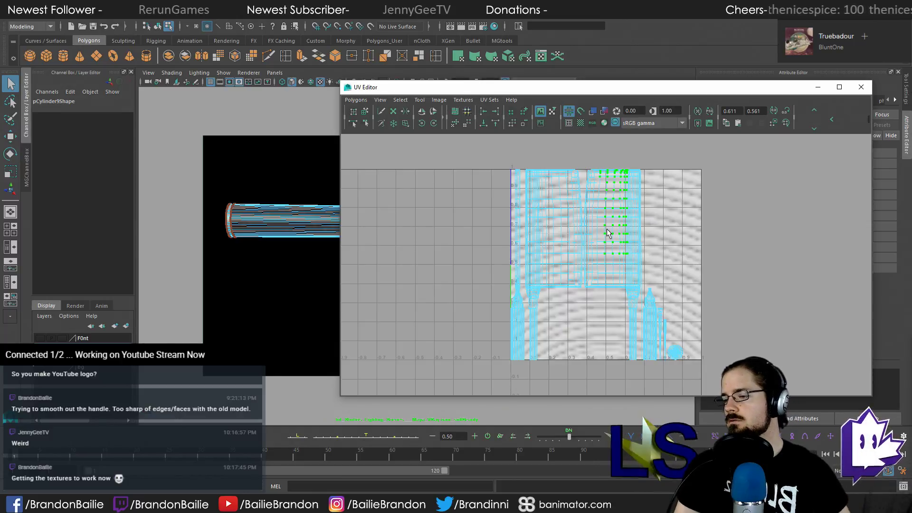
key("e")
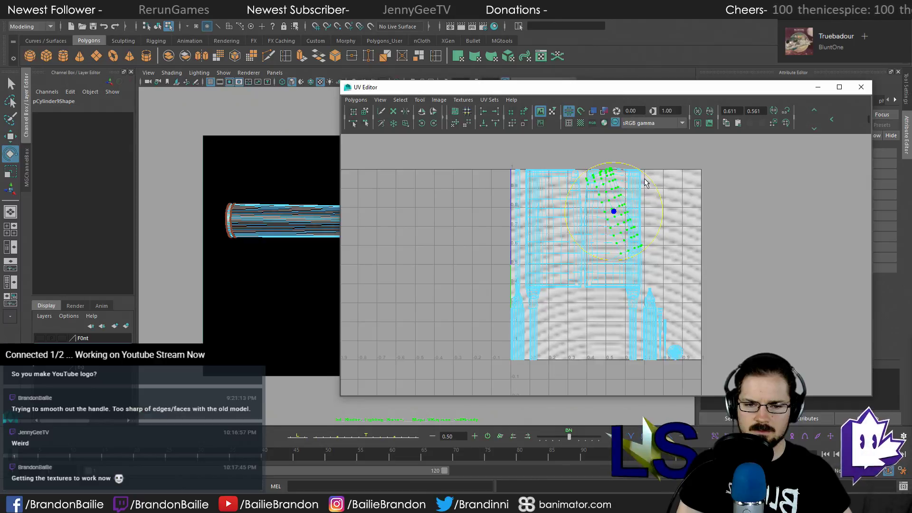
scroll(603, 264, "up", 1)
key("q")
middle_click_drag(627, 274, 588, 276, "alt")
right_click_drag(588, 275, 631, 278, "alt")
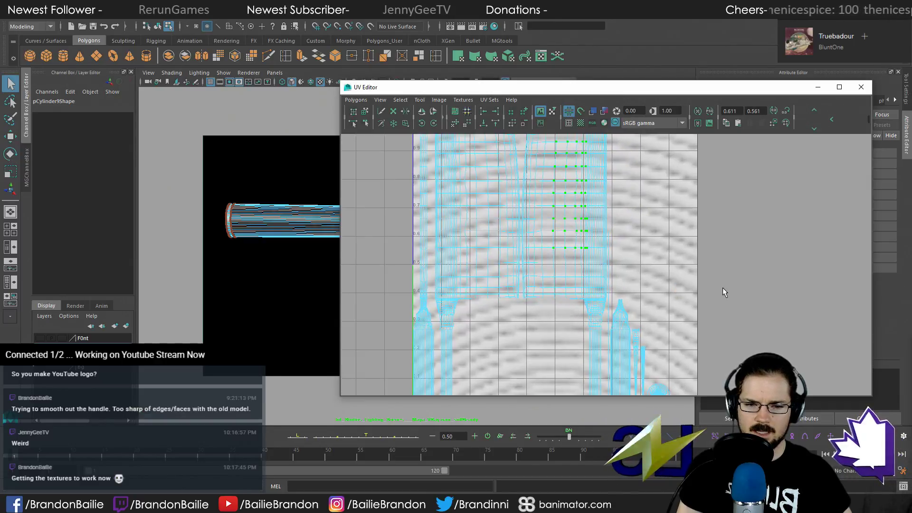
middle_click_drag(649, 291, 681, 242, "alt")
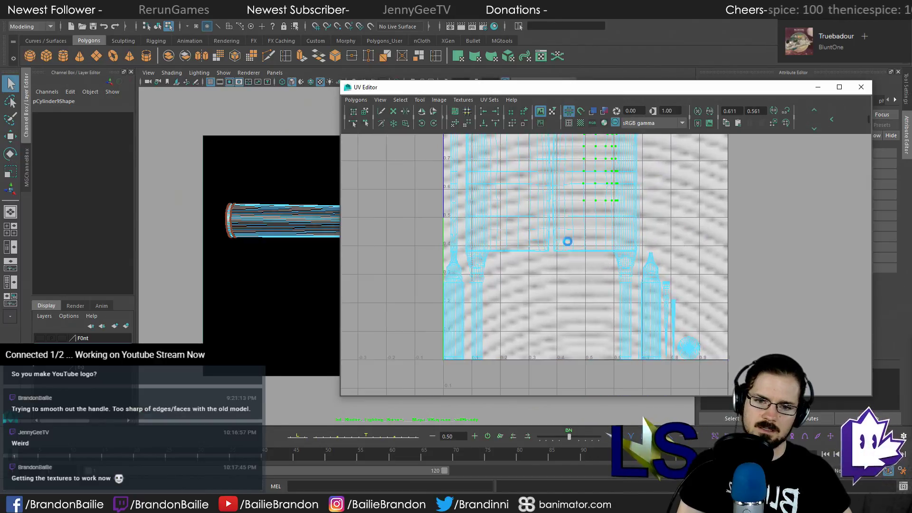
Inspect the blade's UV shells against the wood pattern, and put the UV Editor away
middle_click_drag(585, 220, 586, 255, "alt")
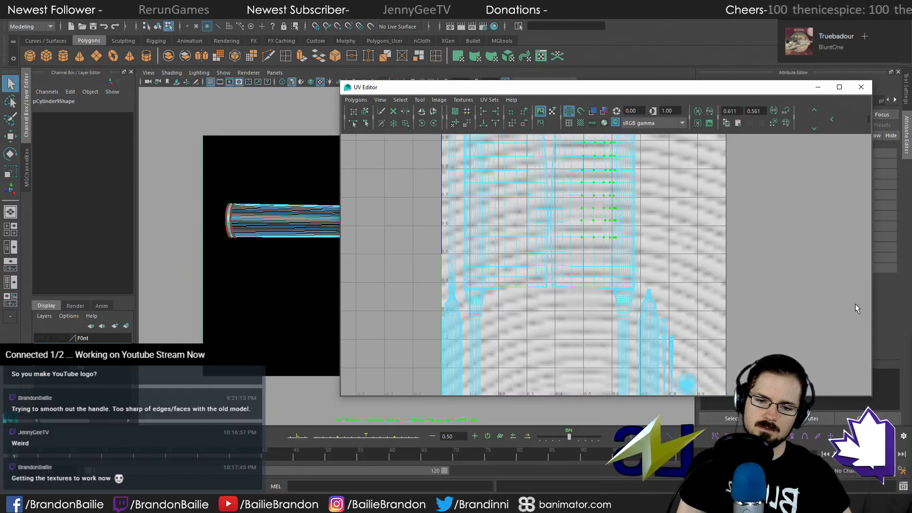
middle_click_drag(645, 354, 628, 285, "alt")
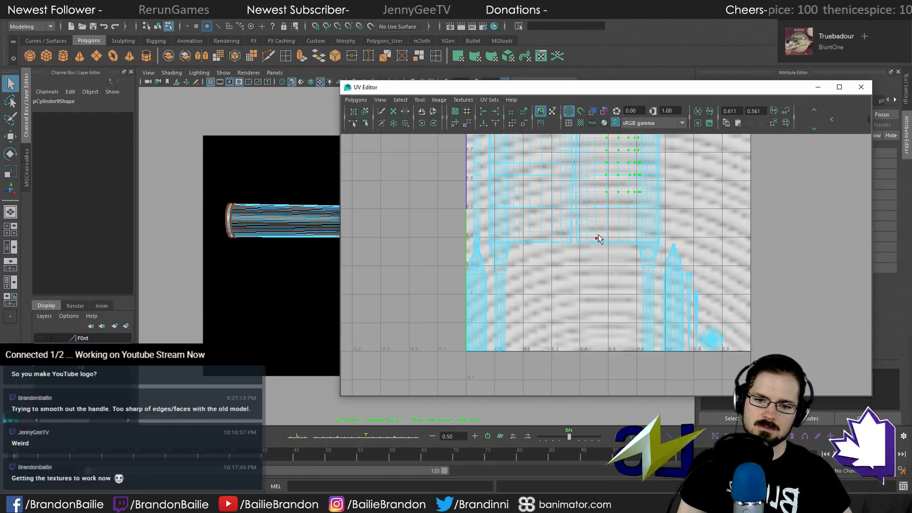
middle_click_drag(654, 317, 634, 408, "alt")
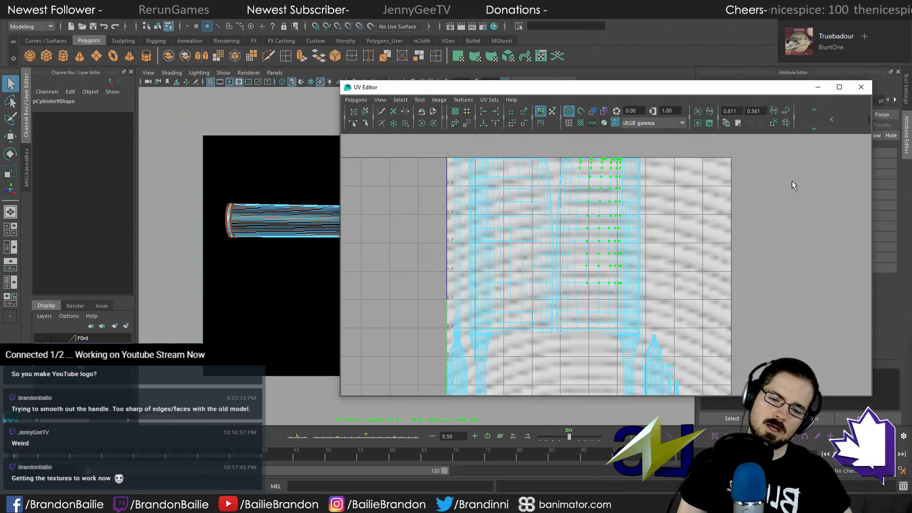
left_click(818, 87)
Deselect the cleaver, render the current view to check the blade texture, and put the render window away
left_click(428, 201)
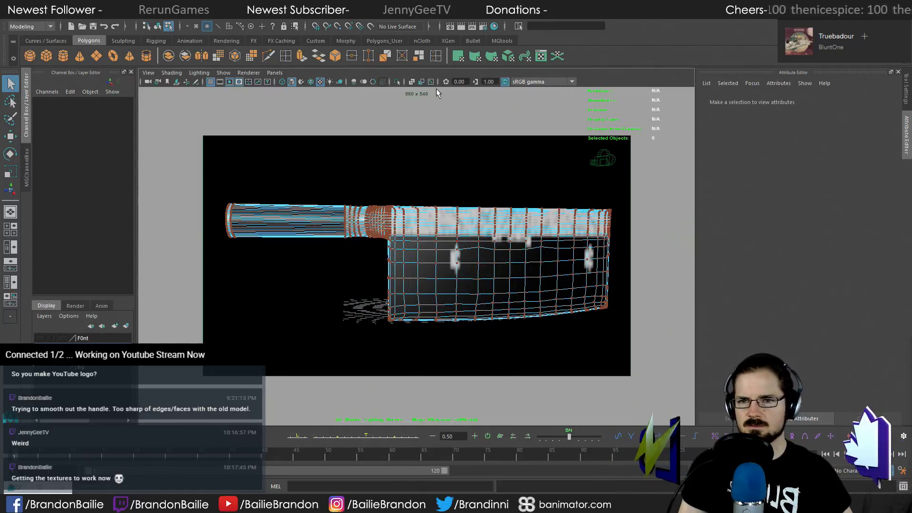
left_click(462, 26)
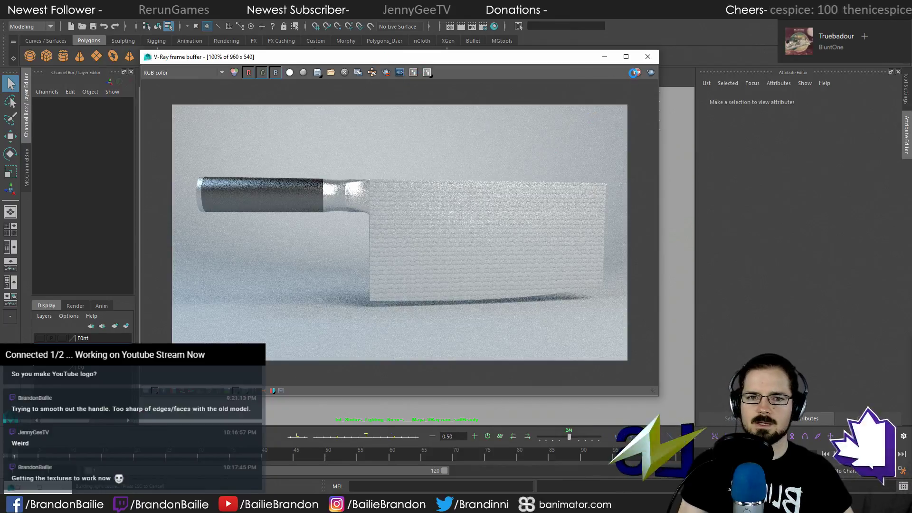
left_click(636, 72)
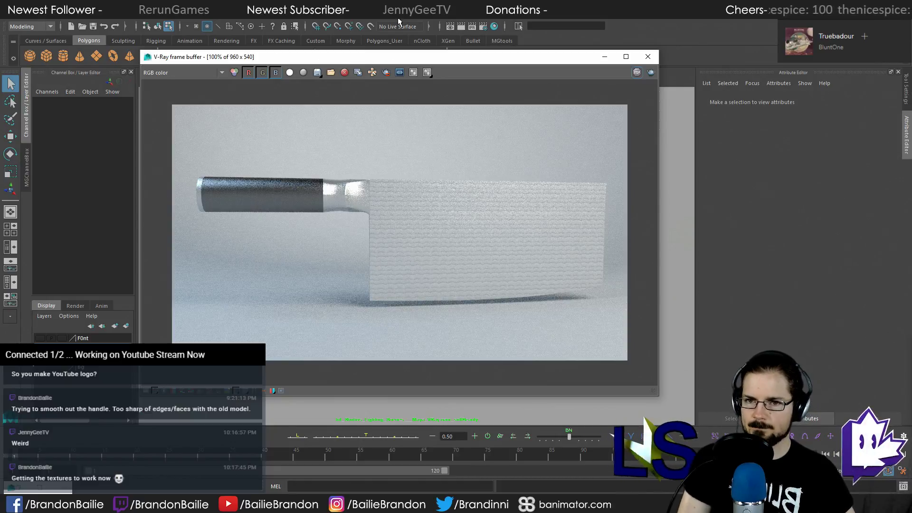
left_click(604, 61)
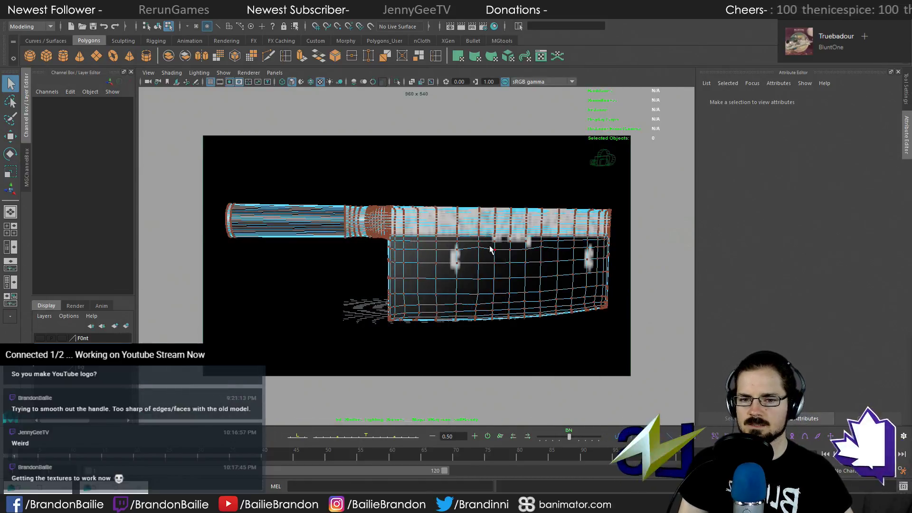
Return the cleaver to object mode and fit the 3D placement of the Blade material's wood texture to the group bounding box
left_click(490, 246)
right_click_drag(490, 244, 528, 215)
left_click(457, 274)
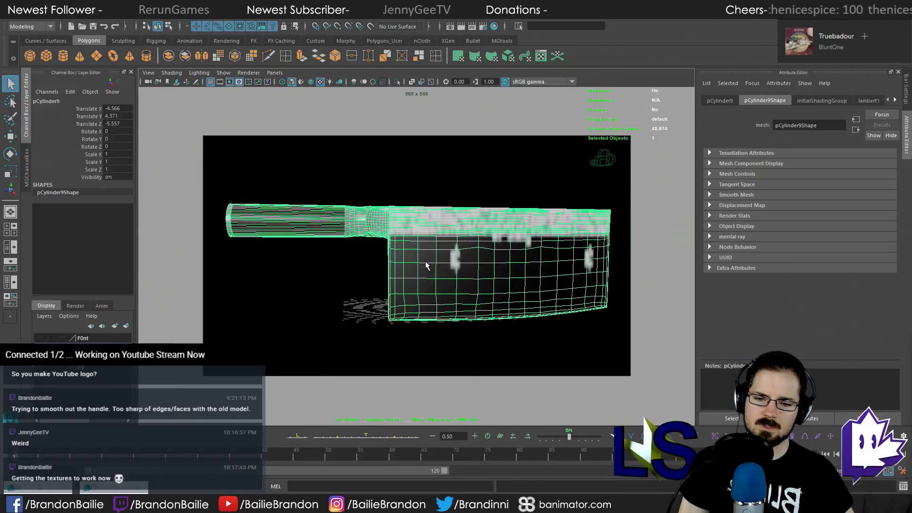
left_click(906, 92)
left_click(910, 123)
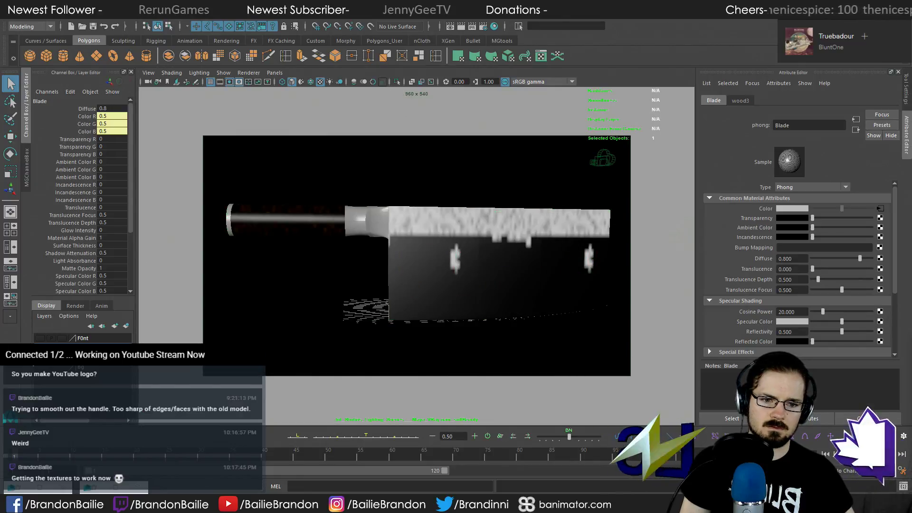
left_click(881, 209)
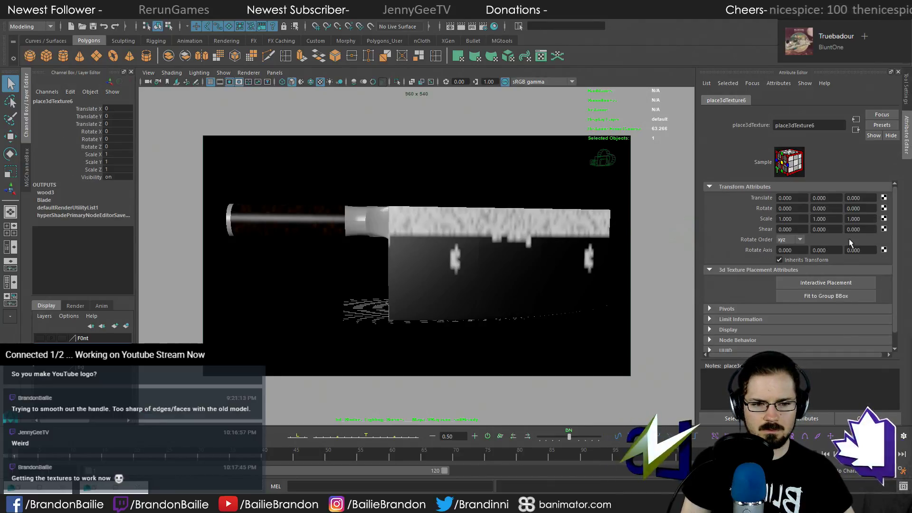
left_click(843, 299)
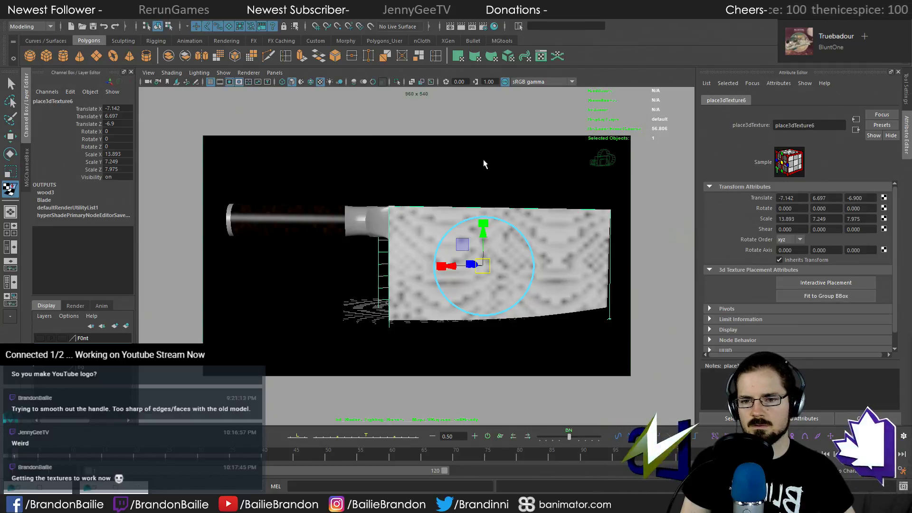
left_click(452, 156)
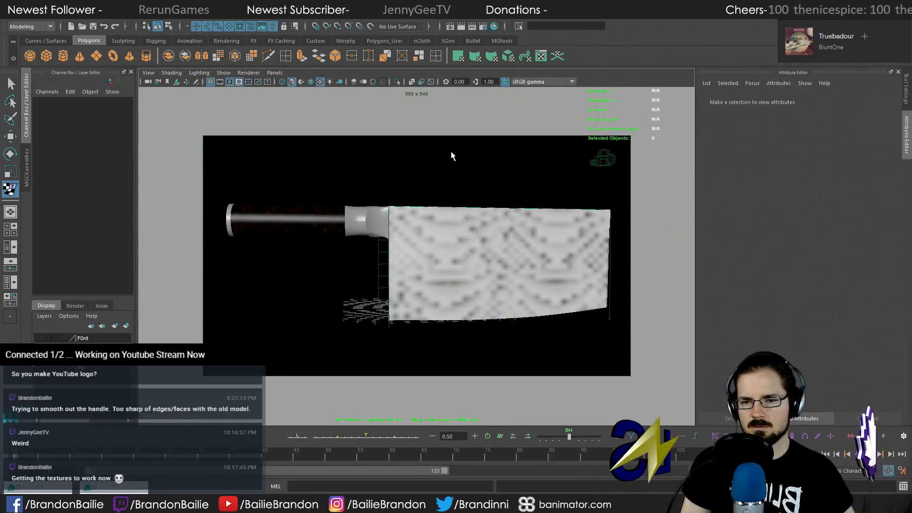
Select the cleaver, render the view to check the refitted wood texture, and close the render window
left_click(477, 233)
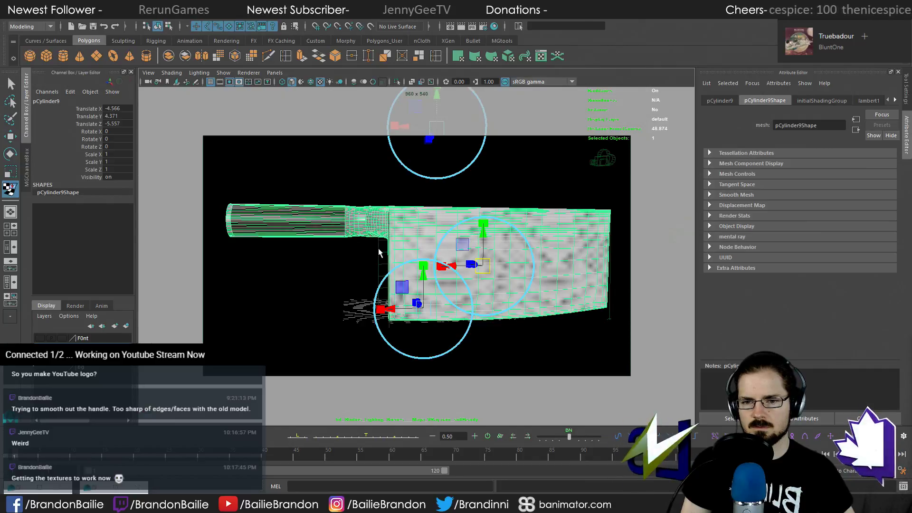
left_click(461, 27)
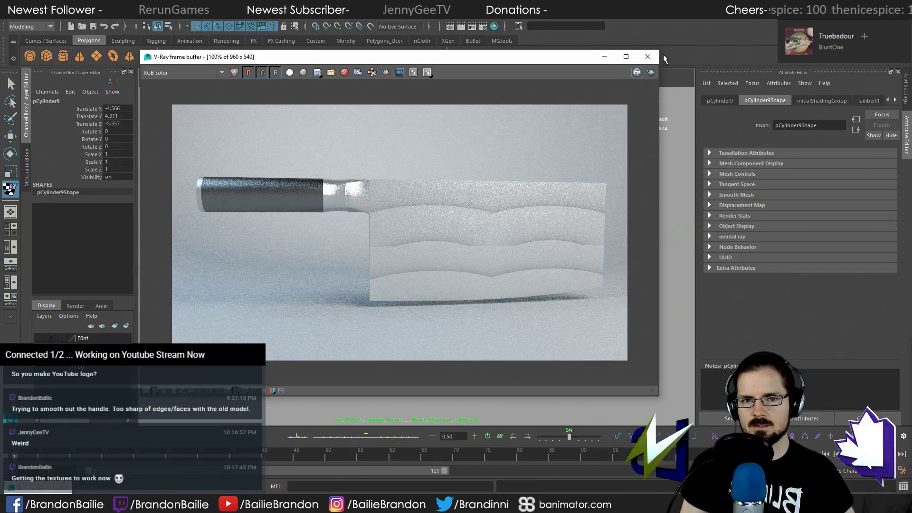
left_click(648, 56)
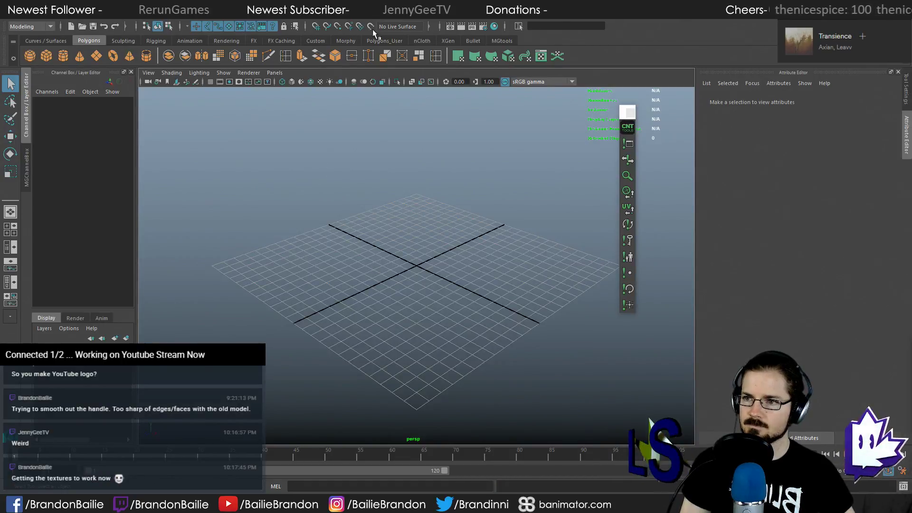
Open butcher.004.ma from the MondayMemes Butcher folder without saving the untitled scene
left_click(10, 21)
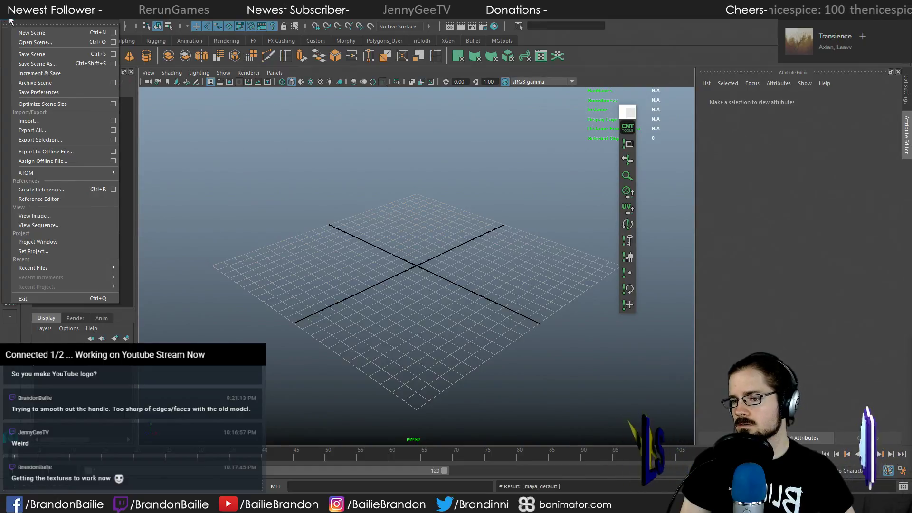
left_click(26, 42)
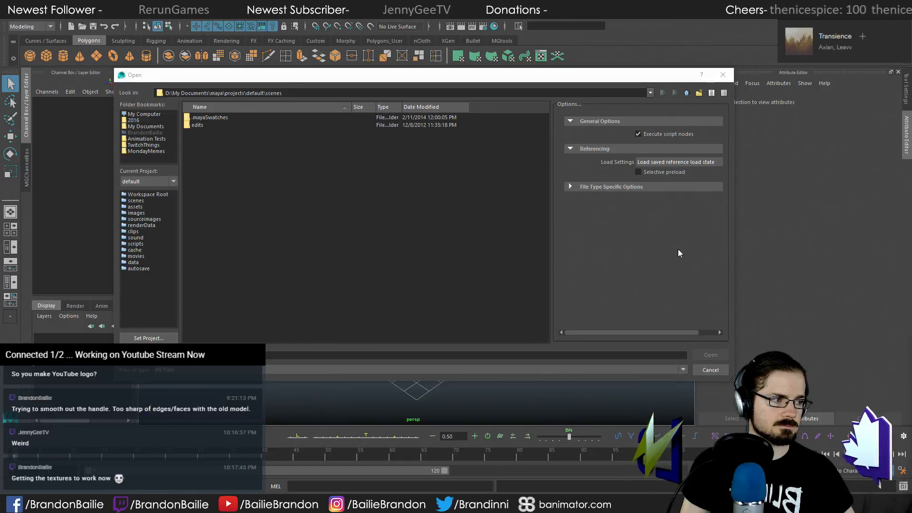
left_click(147, 150)
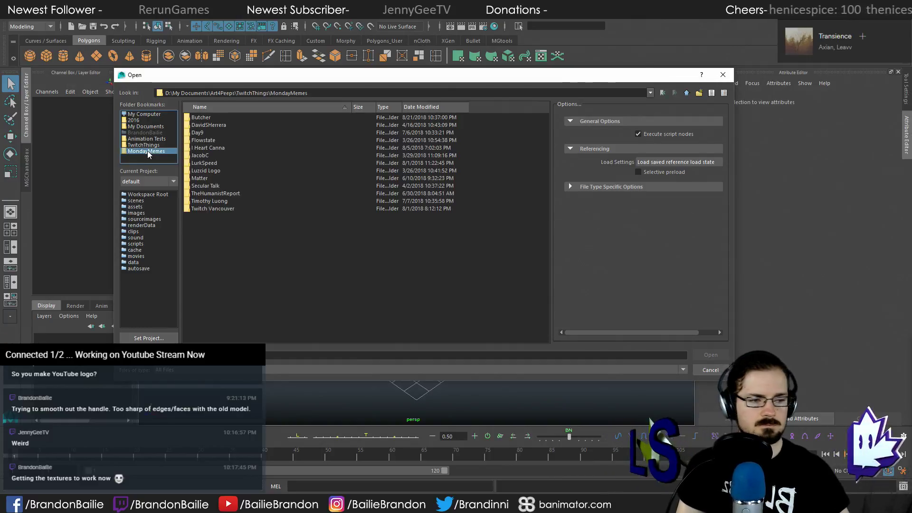
double_click(201, 118)
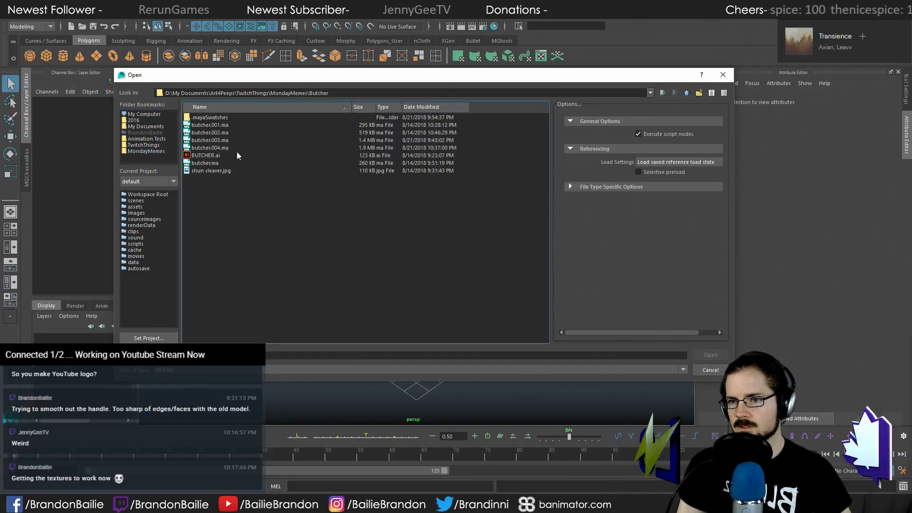
double_click(209, 147)
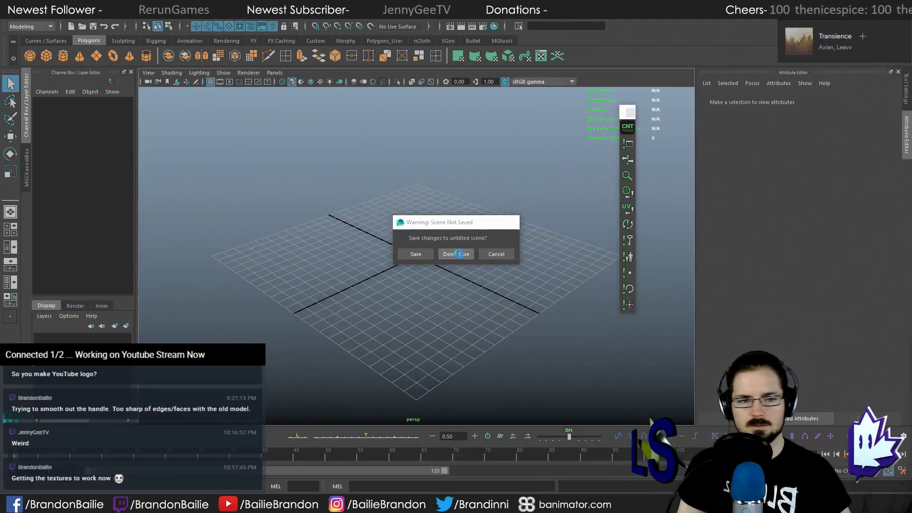
left_click(458, 253)
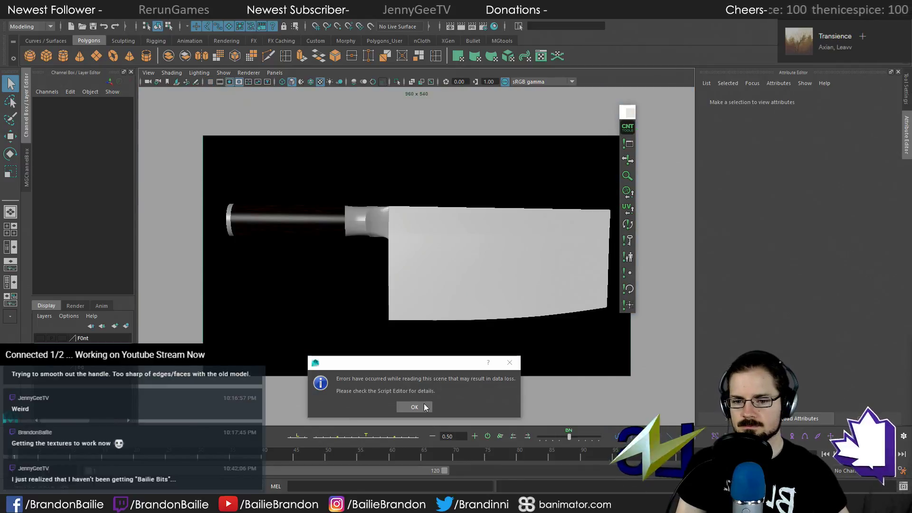
left_click(423, 404)
left_click(508, 176)
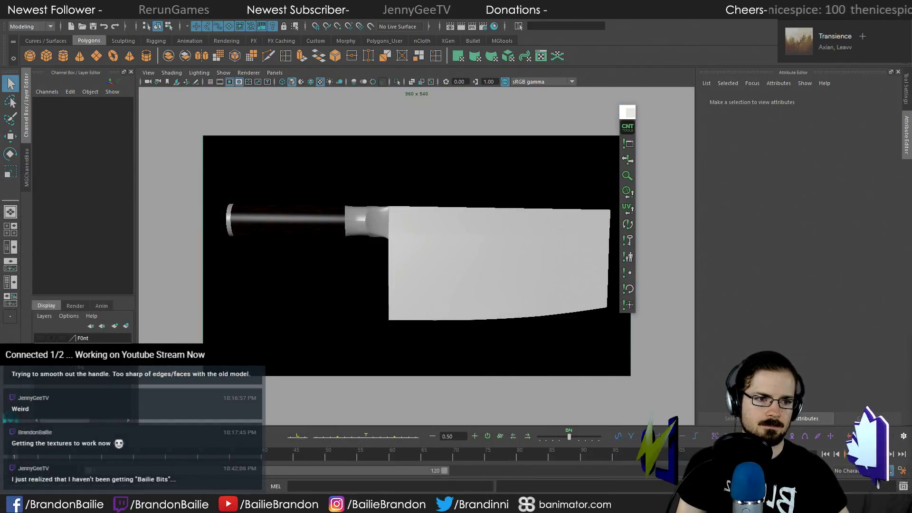
Open the Blade material's wood texture placement in the reopened scene and fit it to the group bounding box
mouse_move(911, 66)
left_mouse_down()
mouse_move(388, 92)
mouse_move(434, 53)
mouse_move(911, 59)
left_mouse_up()
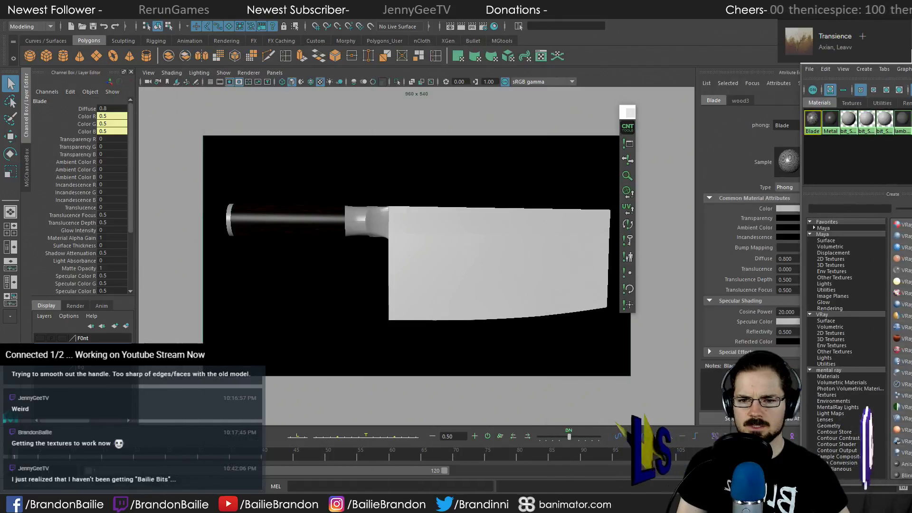
left_click(446, 224)
left_click(911, 228)
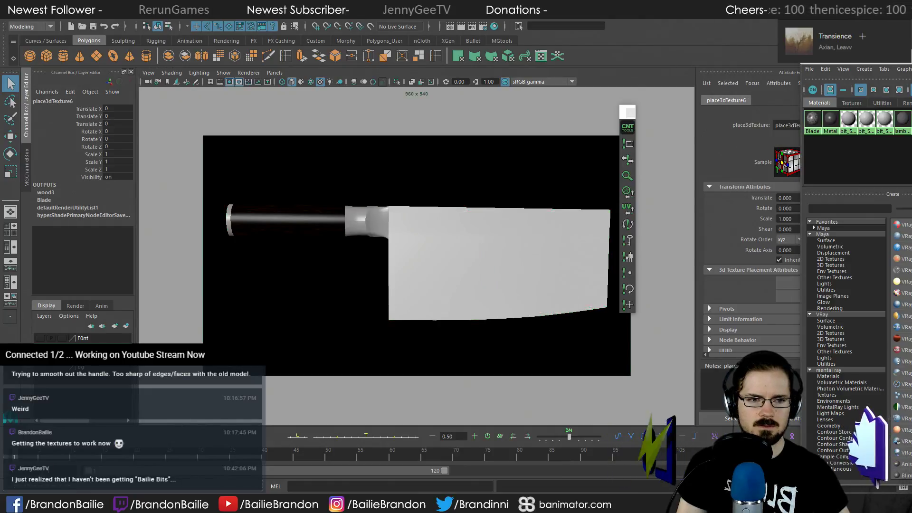
left_click(781, 358)
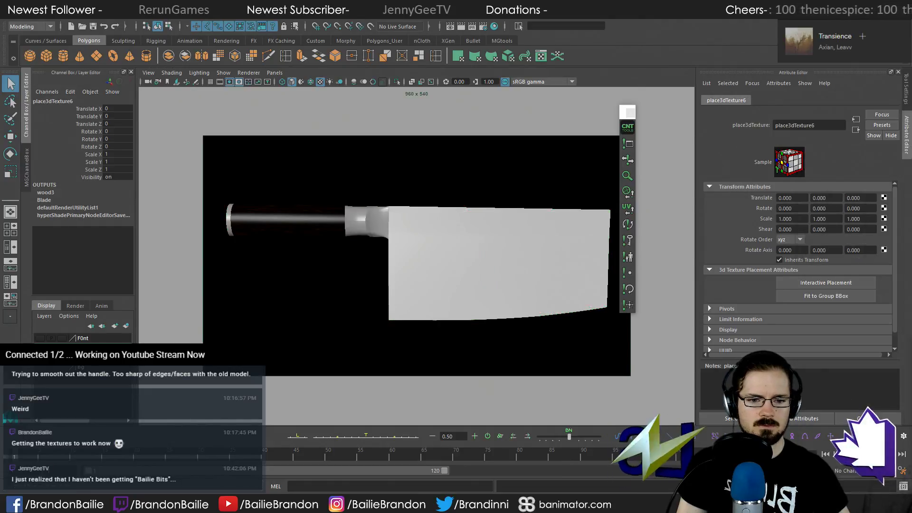
left_click(814, 293)
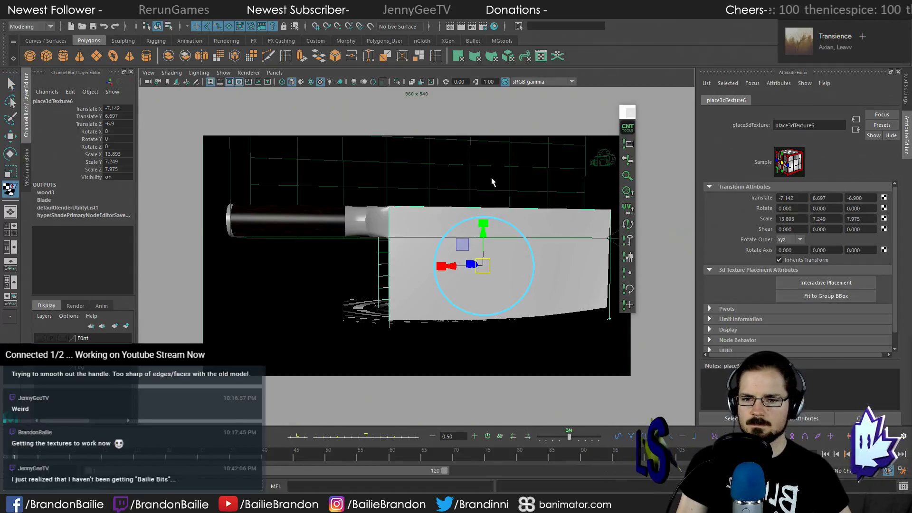
Enlarge the wood texture's 3D placement to about 28.4 in X and 10.0 in Y, and raise it to about 8.5 in Y
left_click(487, 225)
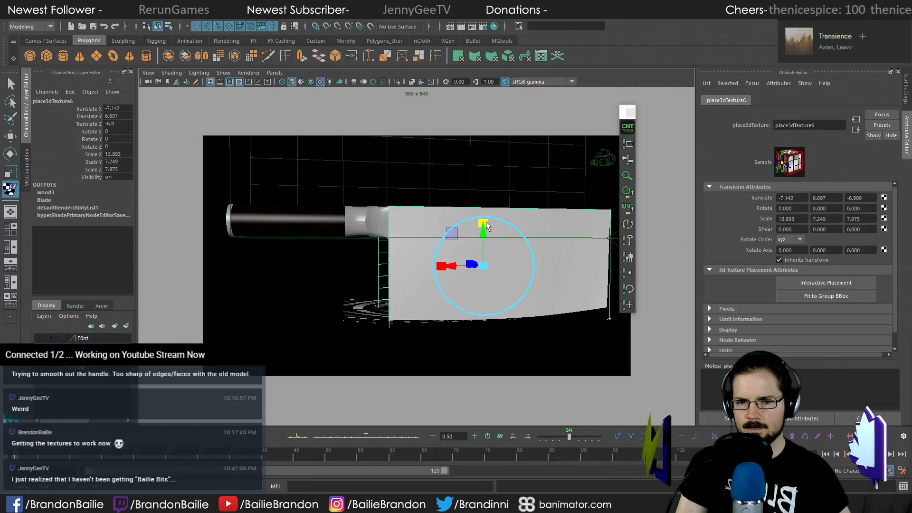
left_click_drag(487, 225, 500, 207)
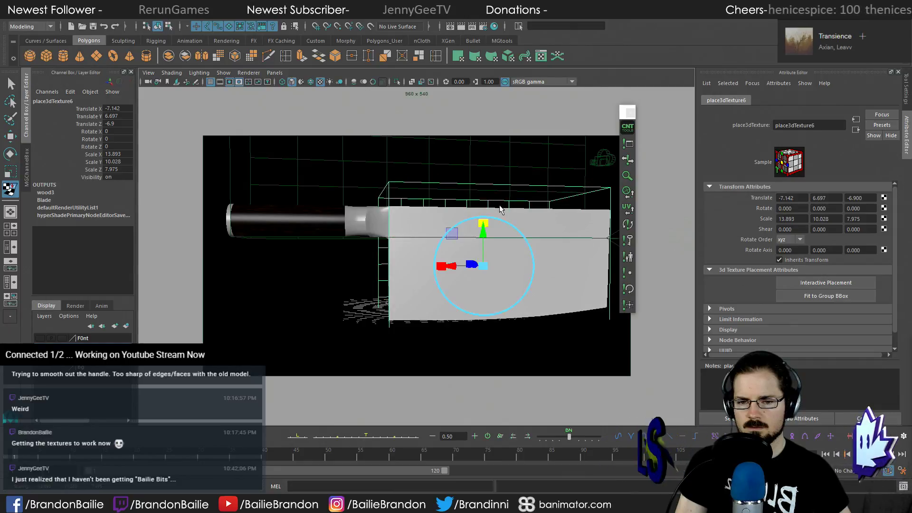
left_click(441, 267)
left_click_drag(436, 267, 395, 268)
mouse_move(485, 229)
left_mouse_down()
mouse_move(501, 145)
mouse_move(496, 225)
left_mouse_up()
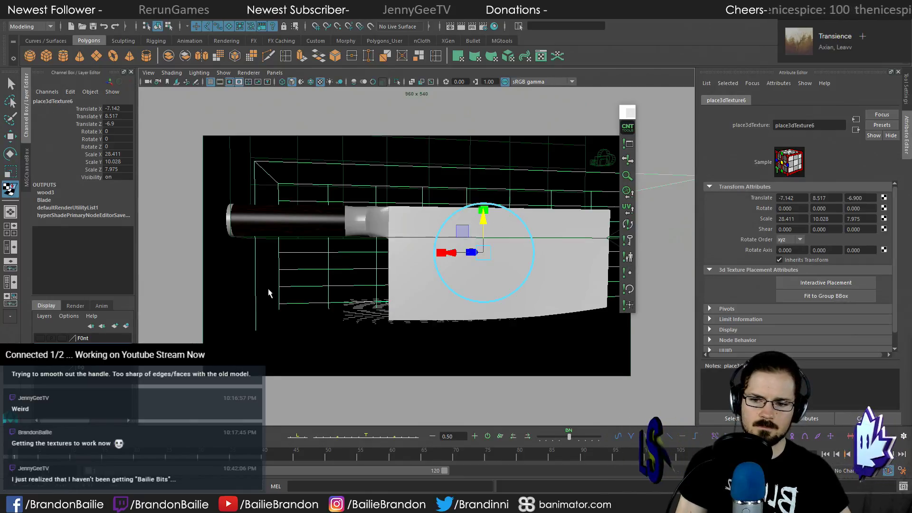
Leave the texture placement manipulator, select the cleaver, and render the full frame to check the enlarged wood pattern
left_click(217, 301)
left_click(498, 291)
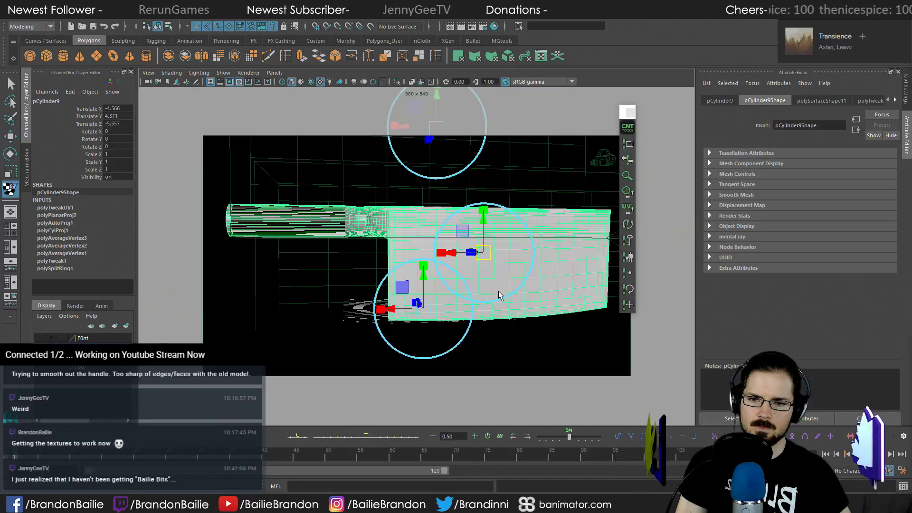
key("q")
left_click(232, 280)
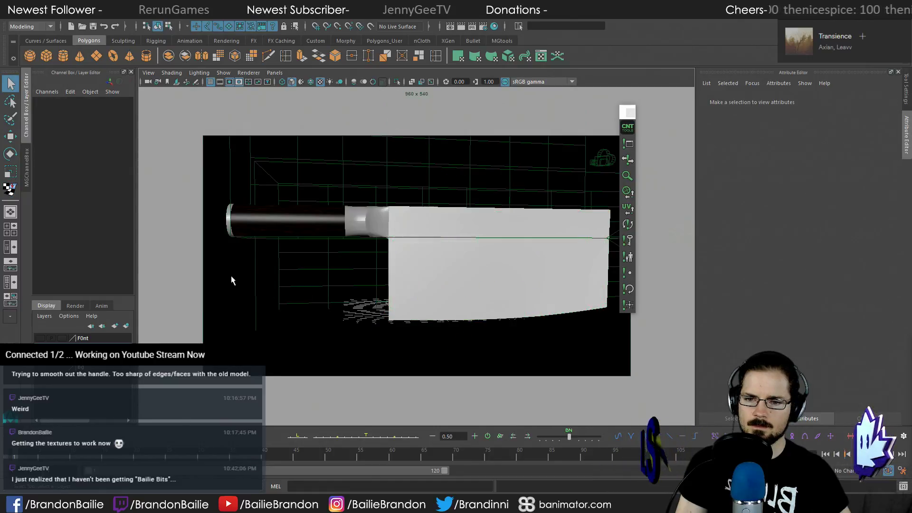
left_click(454, 264)
key("w")
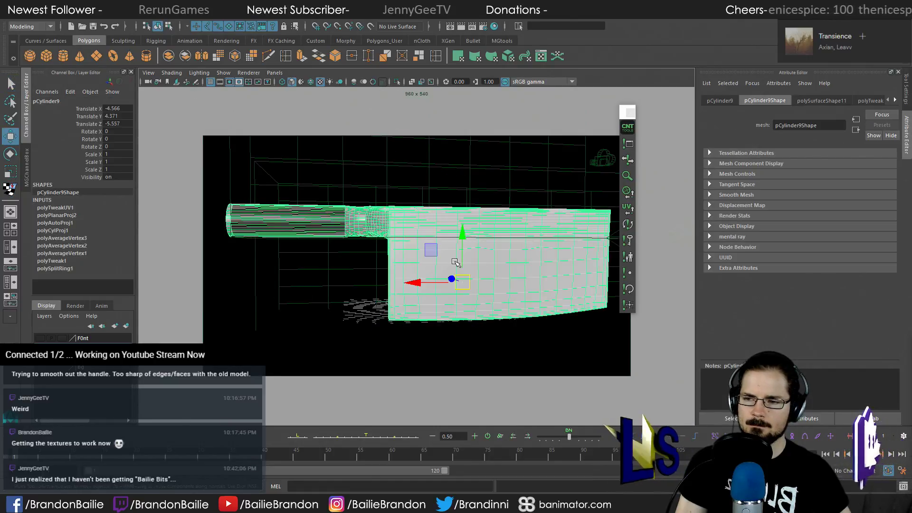
left_click(234, 271)
left_click(502, 274)
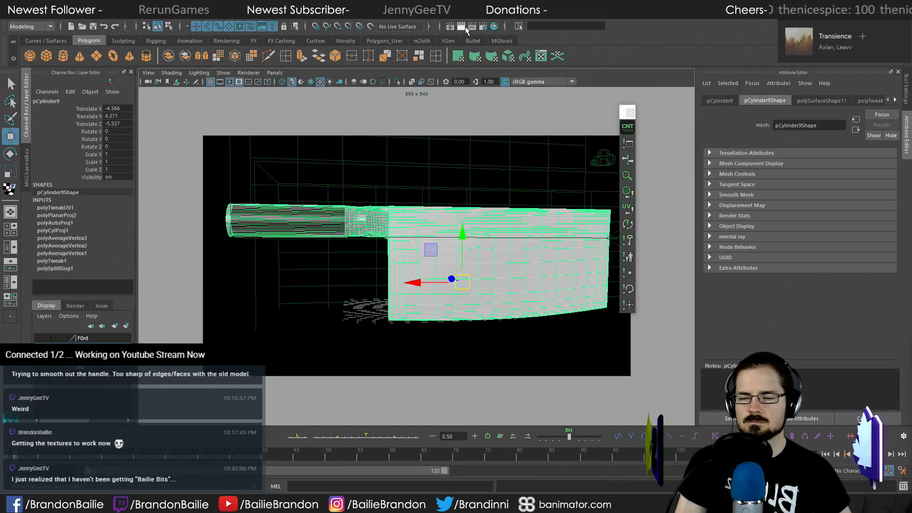
left_click(463, 26)
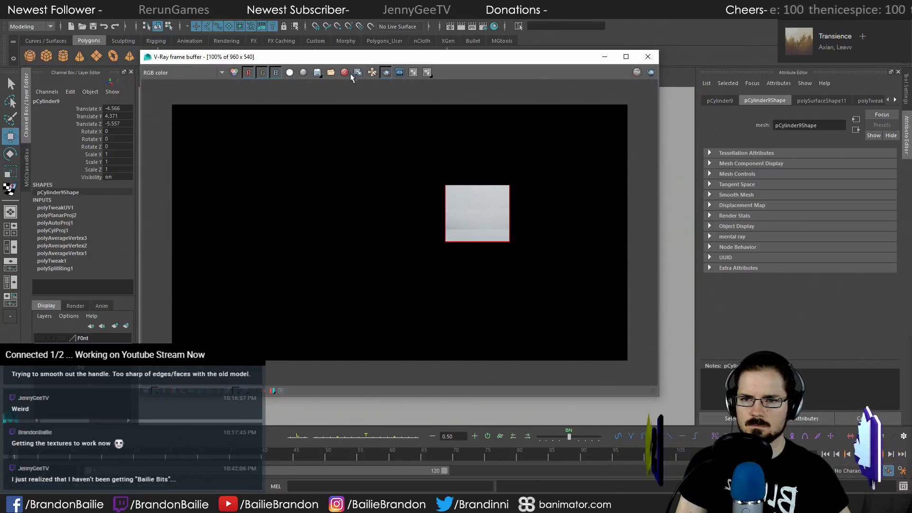
left_click(651, 72)
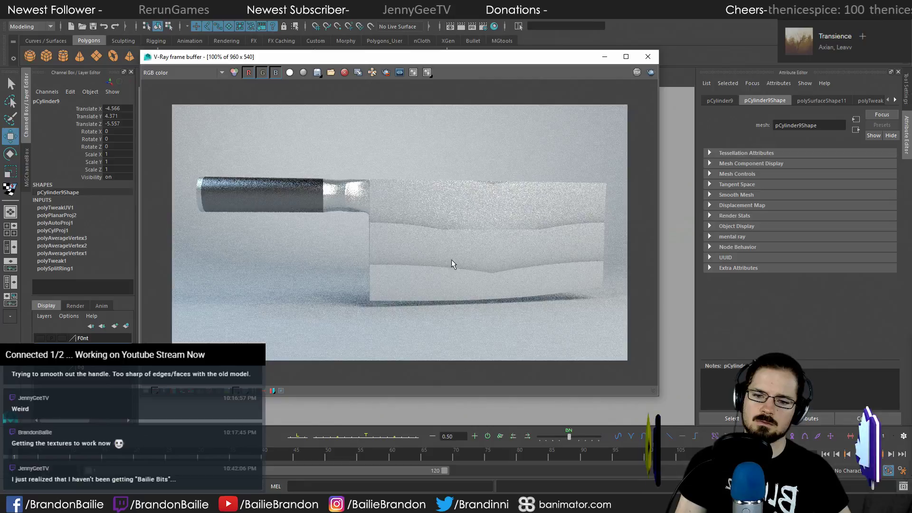
Shift the wood texture's 3D placement to about -21.3 in X and render the frame to check the pattern
left_click(605, 56)
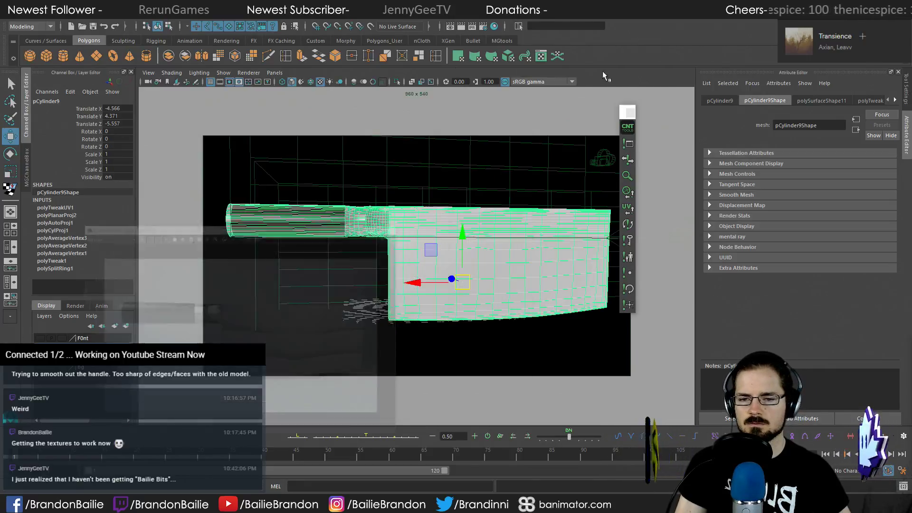
left_click(363, 260)
left_click(306, 269)
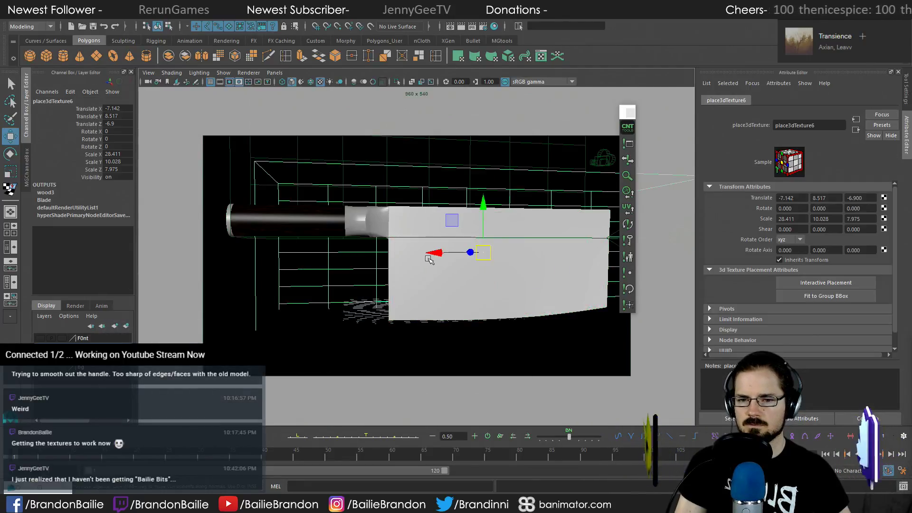
left_click_drag(440, 253, 537, 253)
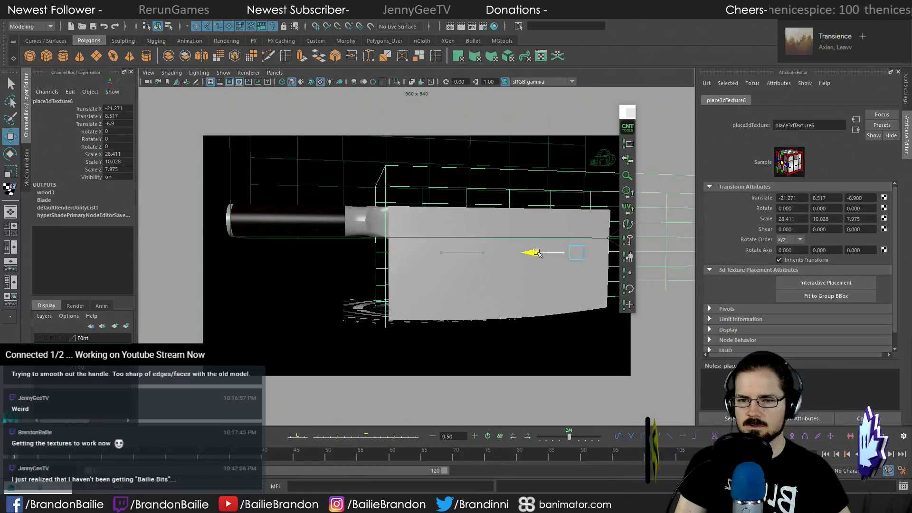
left_click(461, 26)
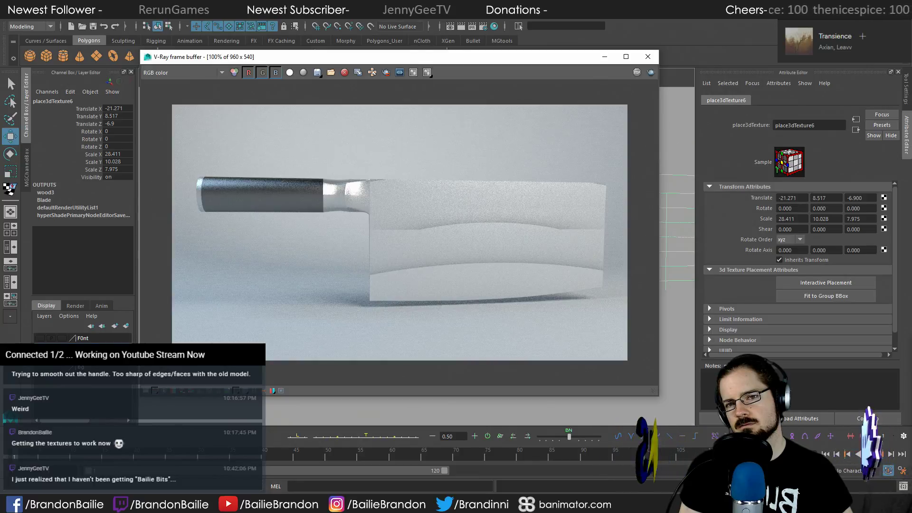
left_click(647, 57)
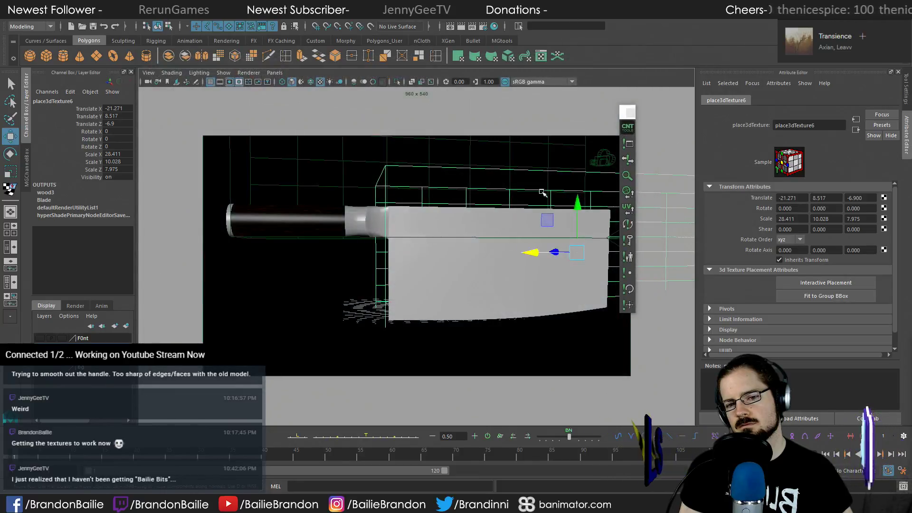
Compare the blade's pattern with the cleaver reference photo, then return to the Maya scene
key("e")
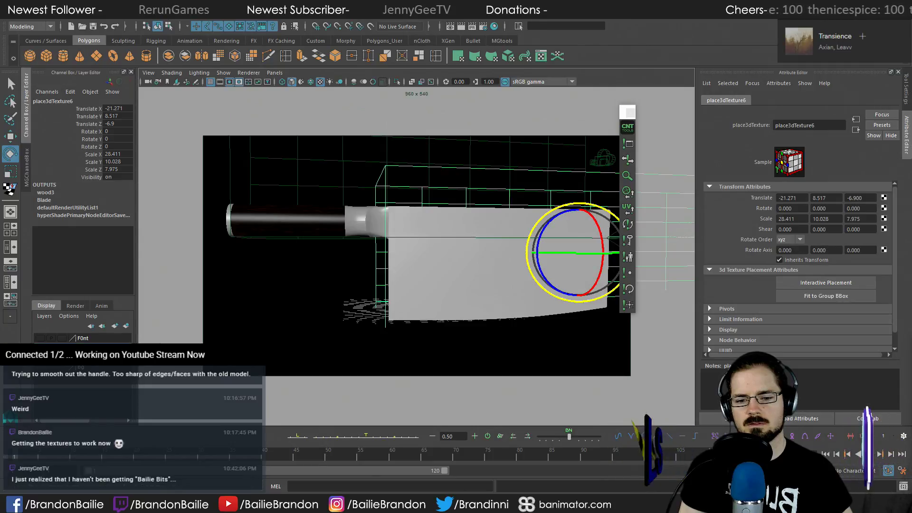
key("alt+Tab")
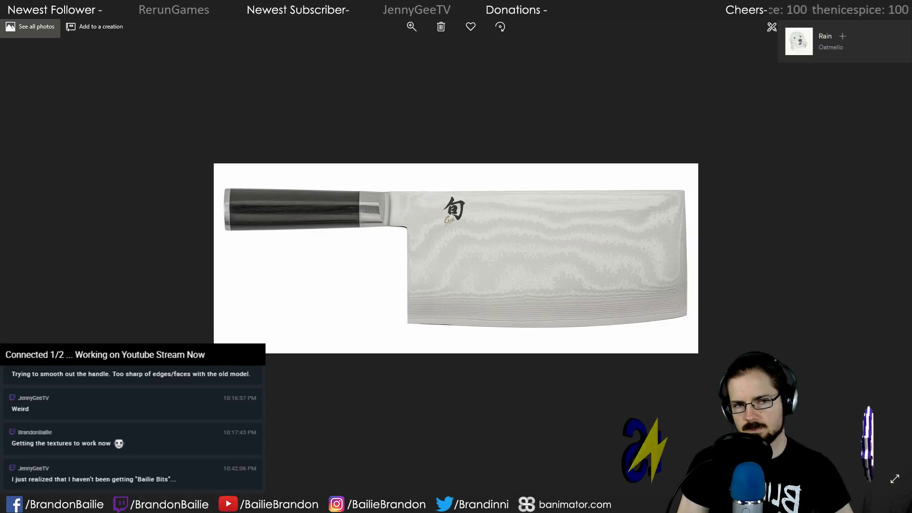
key("alt+Tab")
Show the cleaver's vertices and examine the mesh up close where the handle collar meets the blade
left_click(366, 230)
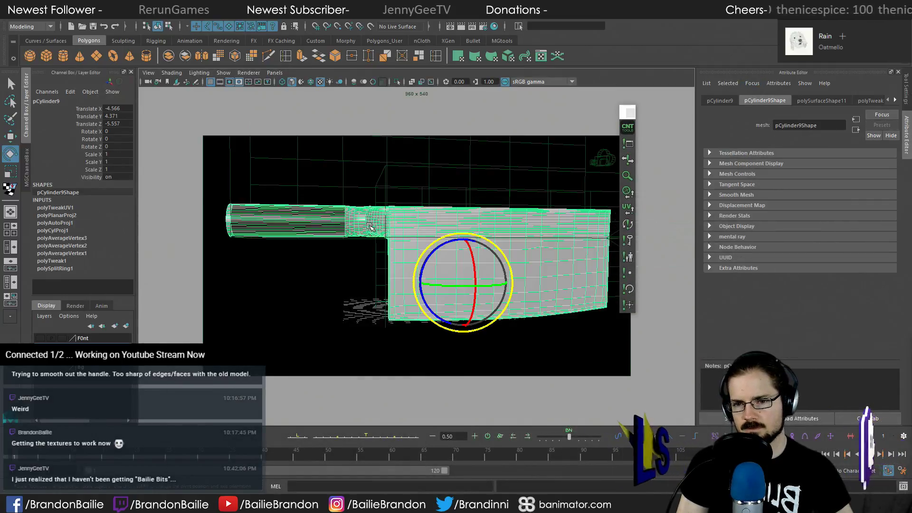
right_click_drag(375, 216, 346, 216)
left_click(345, 216)
key("f")
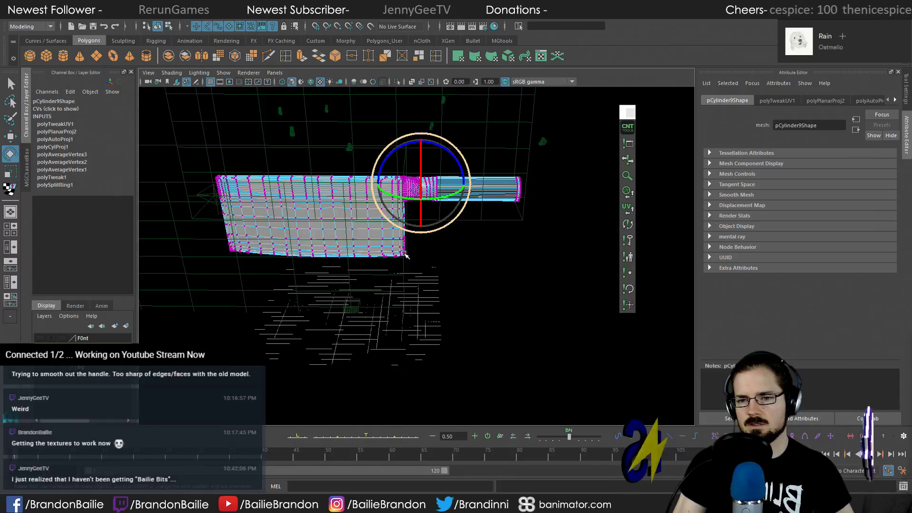
left_click_drag(314, 223, 347, 230, "alt")
key("q")
key("f")
key("bracketleft")
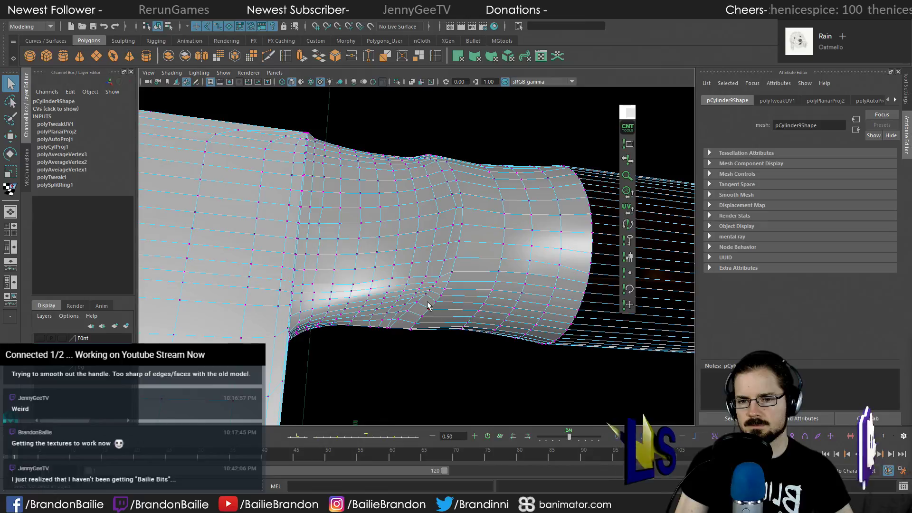
left_click_drag(469, 267, 459, 279, "alt")
key("space")
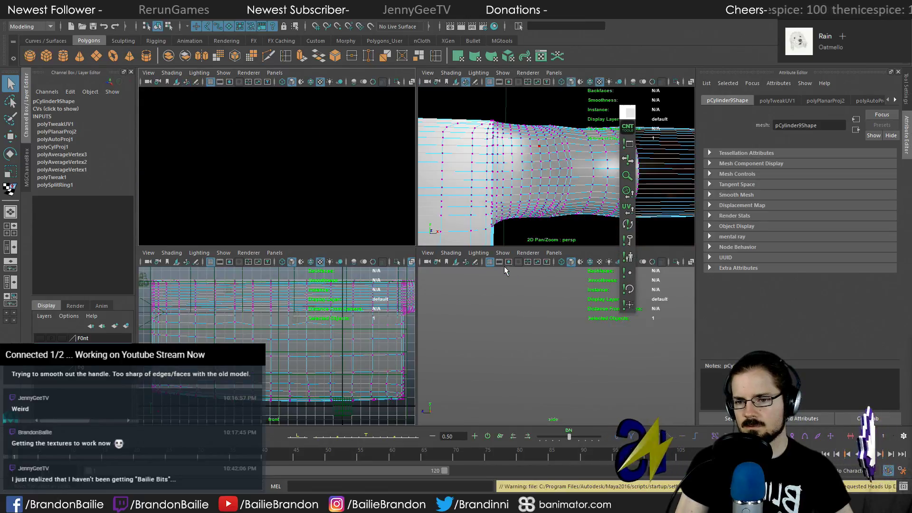
Return to the lighting scene's render camera view and select the whole cleaver in object mode
left_click(274, 72)
mouse_move(287, 79)
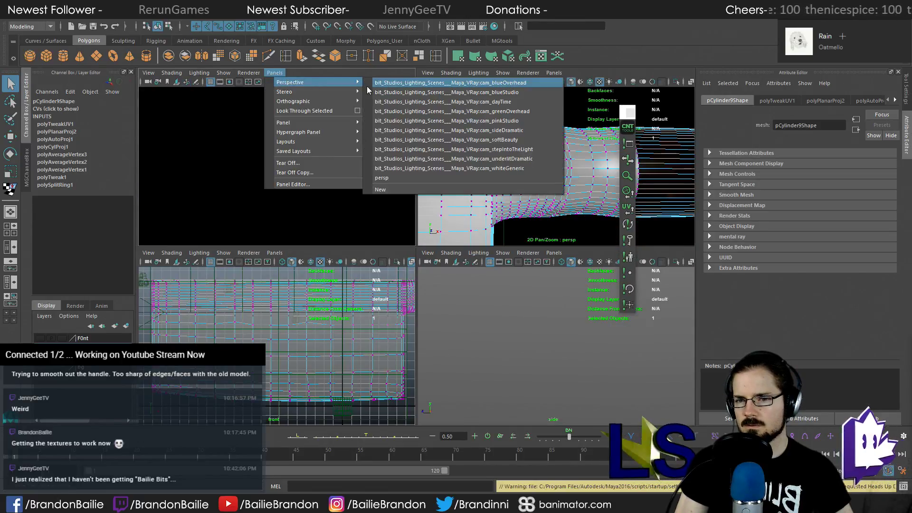
left_click(433, 146)
key("space")
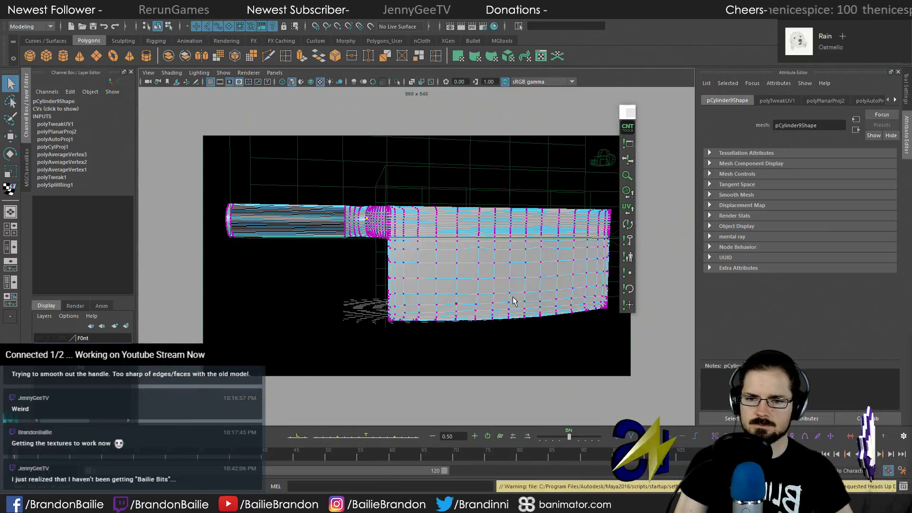
right_click_drag(454, 241, 509, 228)
left_click(484, 259)
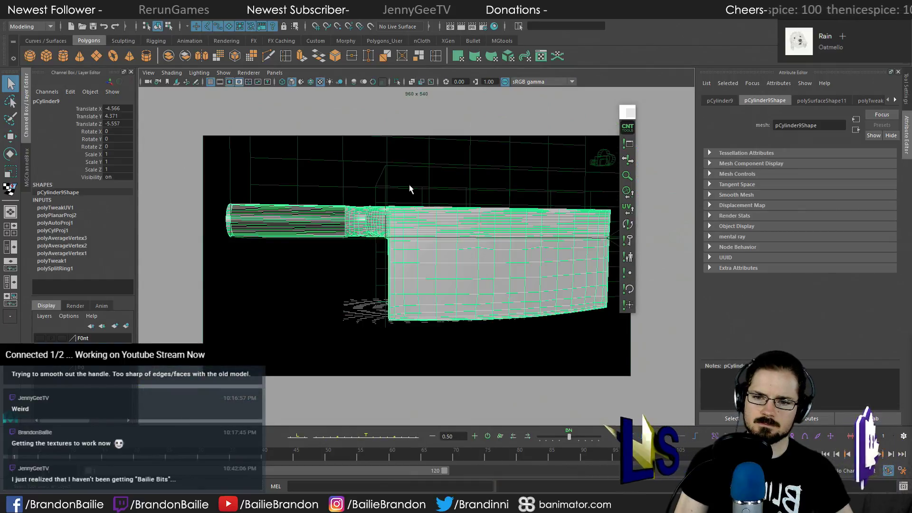
Set the Age of the Blade material's wood texture to 300 and render the frame to check the veins
left_click(386, 185)
left_click(387, 189)
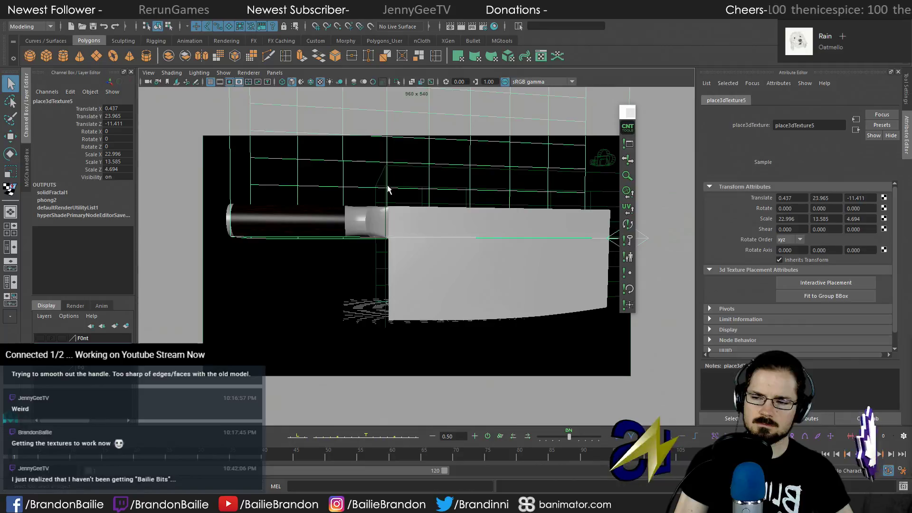
left_click(383, 261)
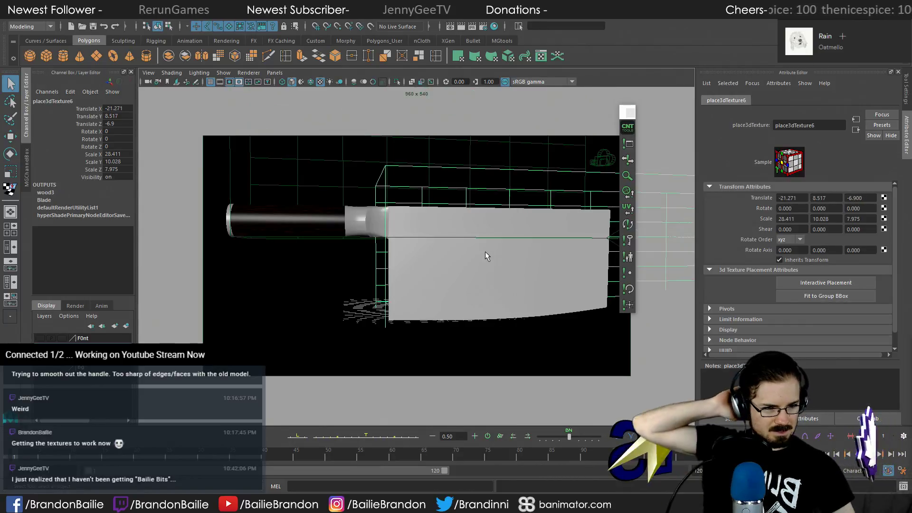
left_click(44, 200)
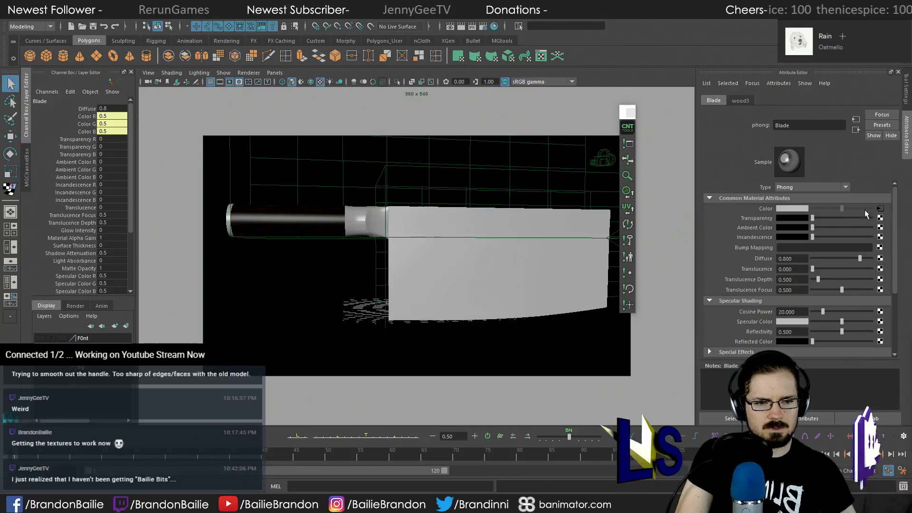
left_click(880, 209)
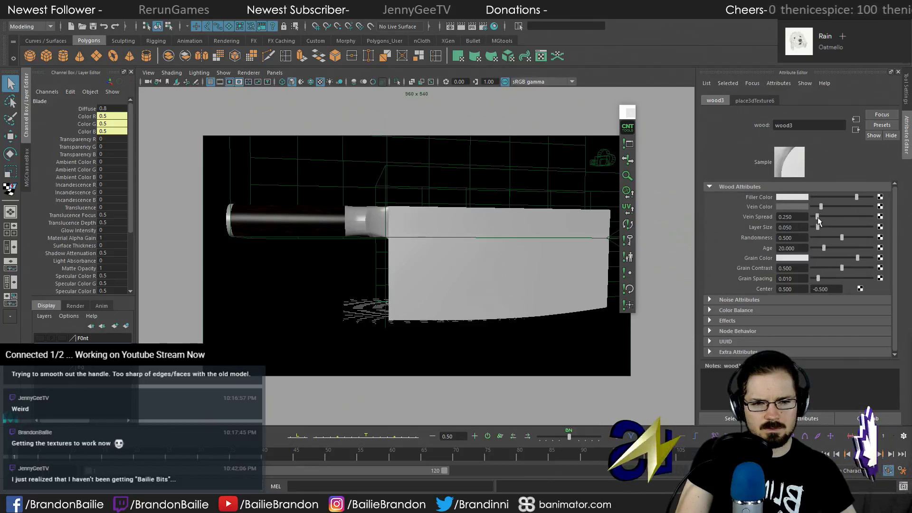
left_click_drag(825, 248, 875, 248)
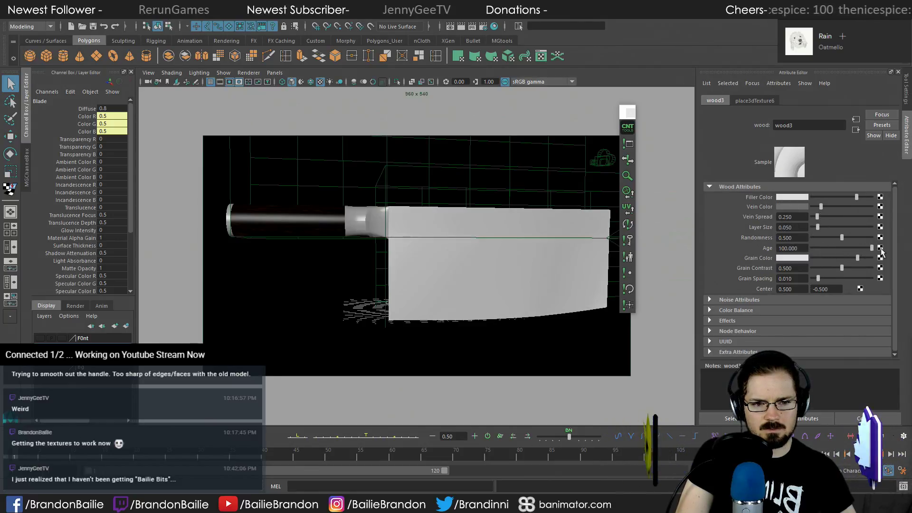
left_click(803, 248)
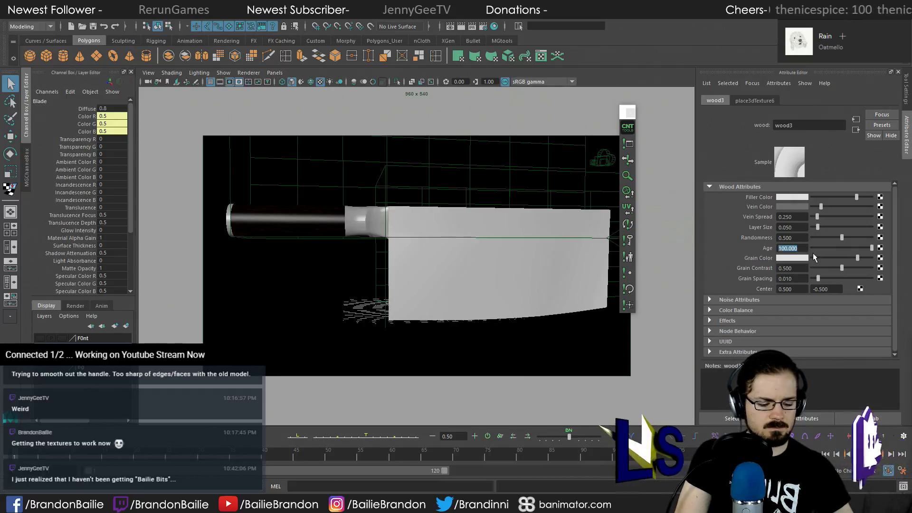
type("300")
key("Return")
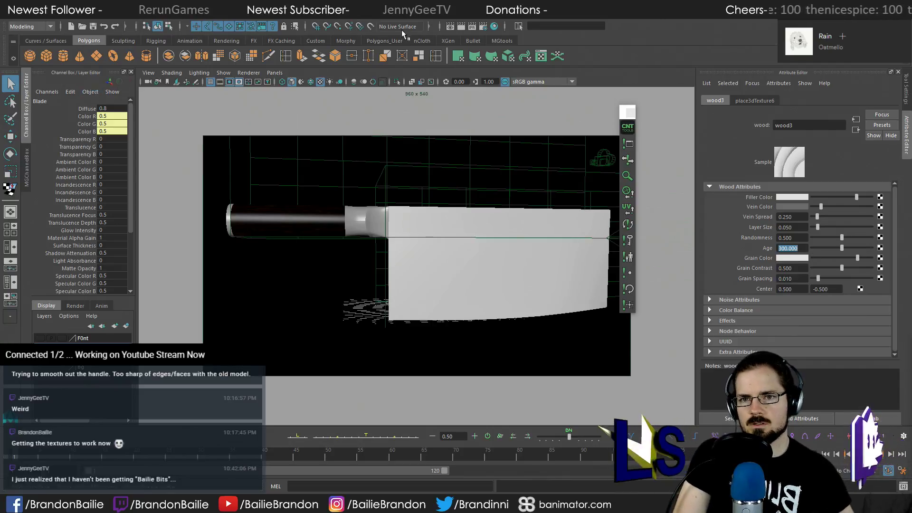
left_click(463, 27)
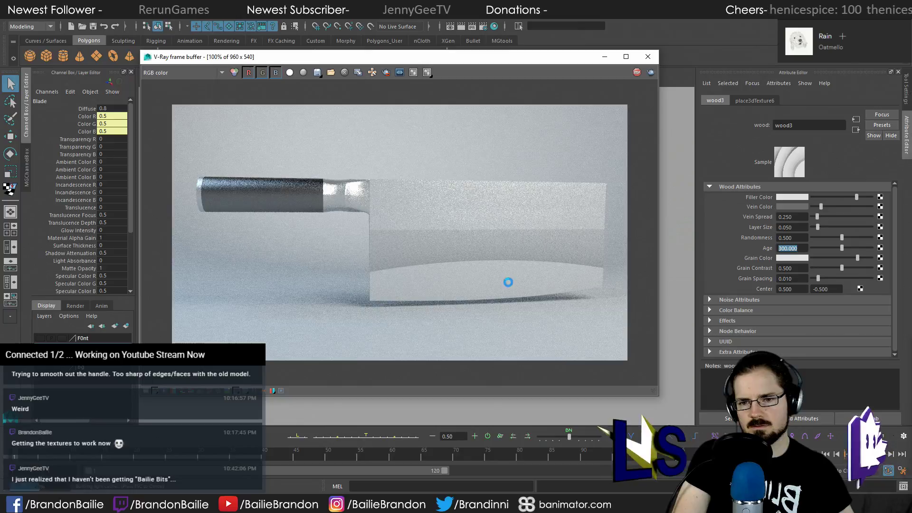
key("alt+F4")
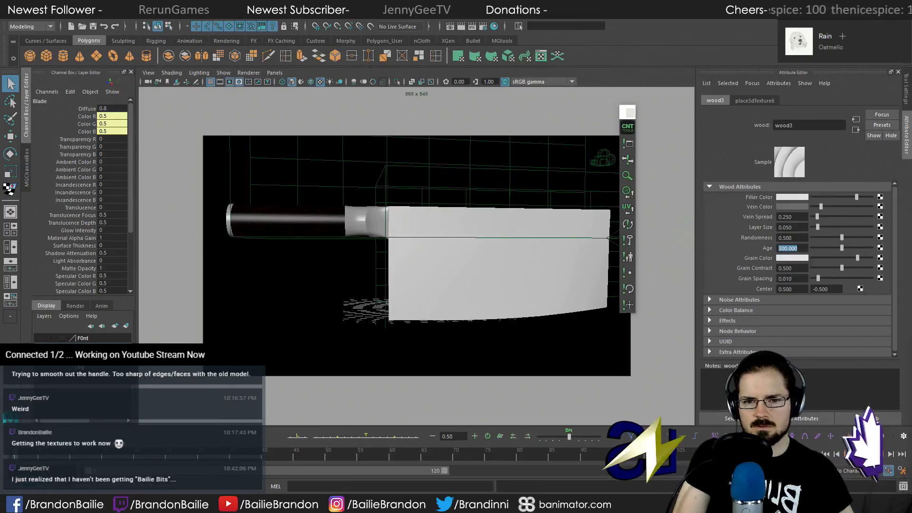
Check the Blade material's wood attributes and move the texture's 3D placement back to about -6.8 in X
left_click(380, 257)
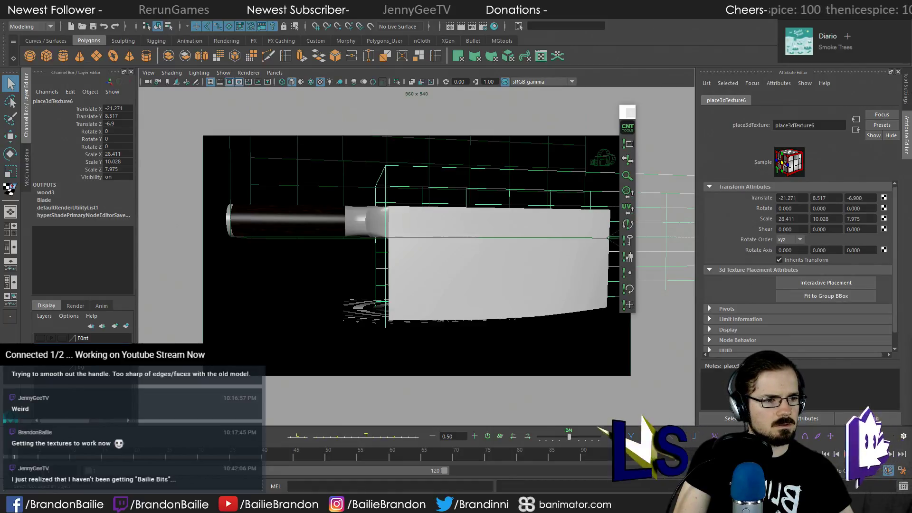
left_click(44, 200)
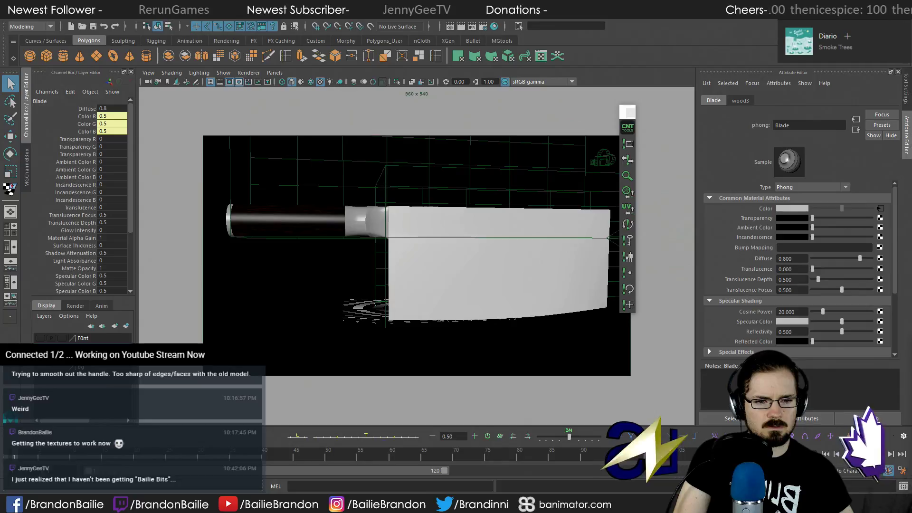
left_click(877, 208)
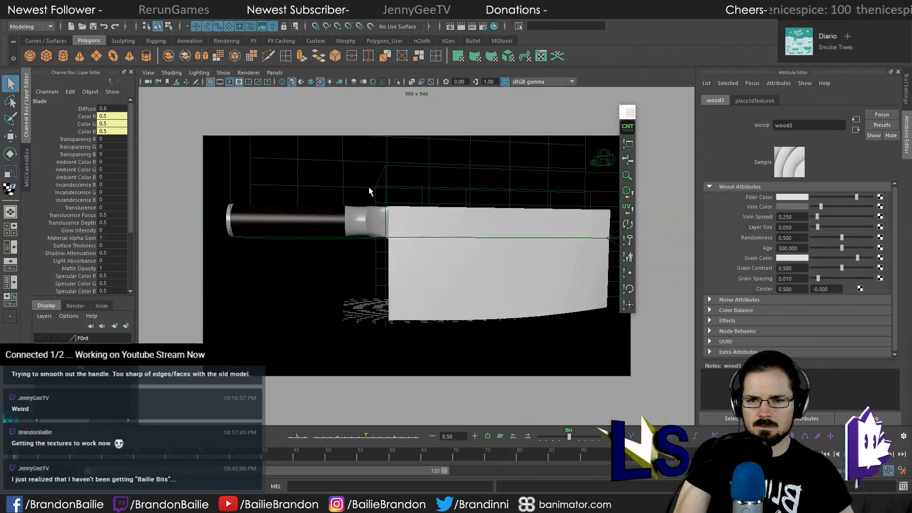
left_click(375, 197)
key("w")
left_click_drag(539, 252, 440, 252)
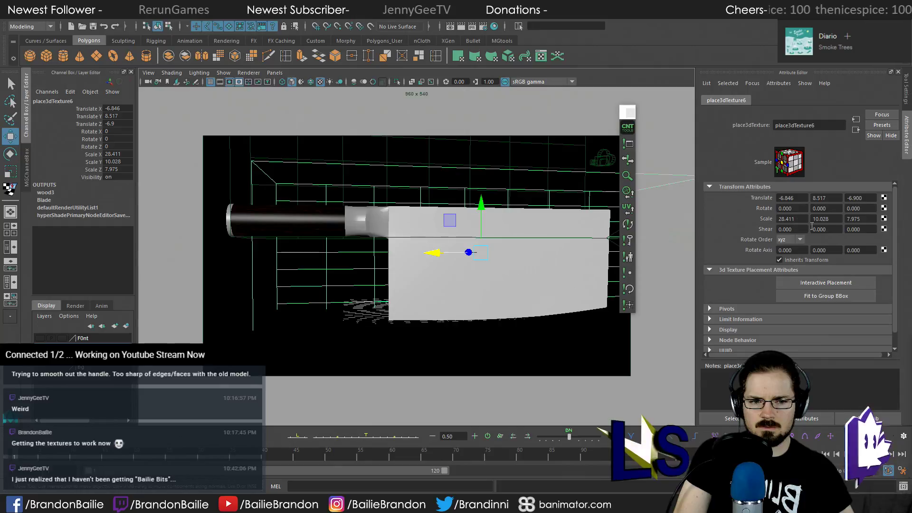
Set the wood texture placement's scale to 1 in X, Y and Z
double_click(792, 219)
type("1")
key("Tab")
type("1")
key("Tab")
type("1")
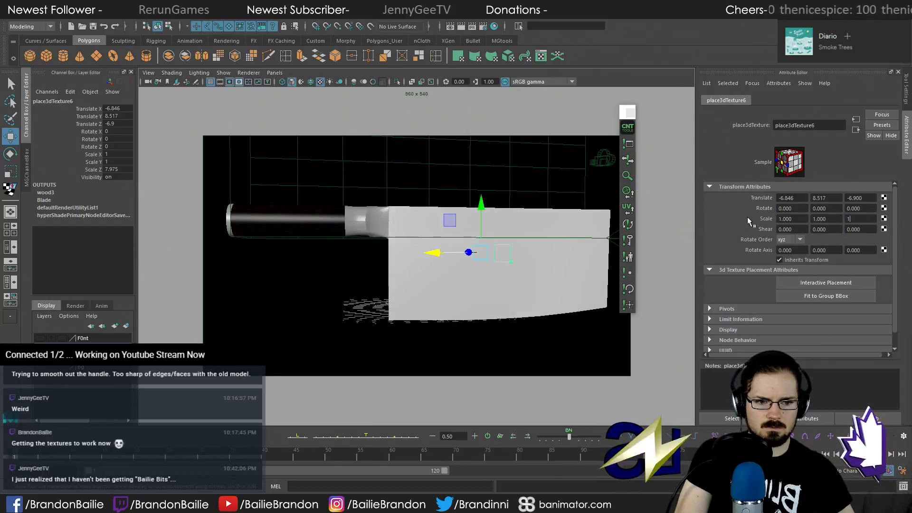
key("Return")
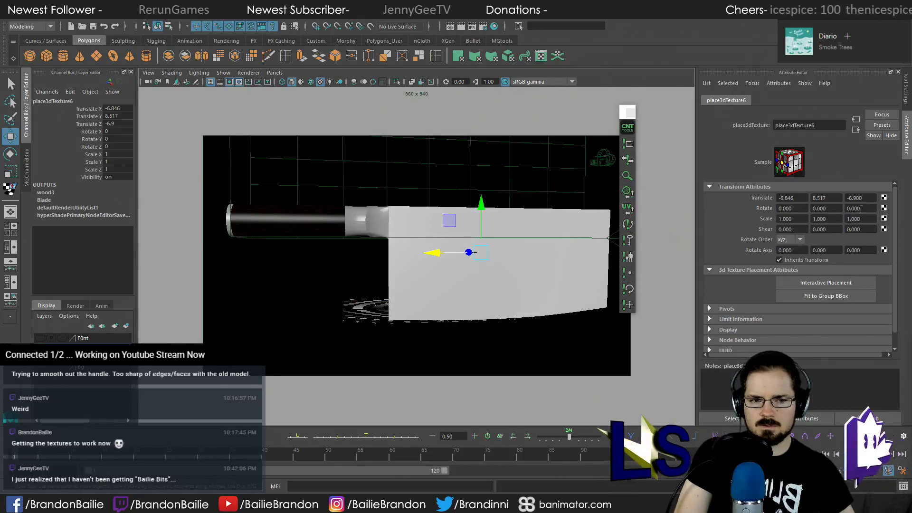
Scale the wood texture placement up over the blade to about 13.8 in X and 8.2 in Y and Z
key("r")
left_click_drag(481, 252, 647, 269)
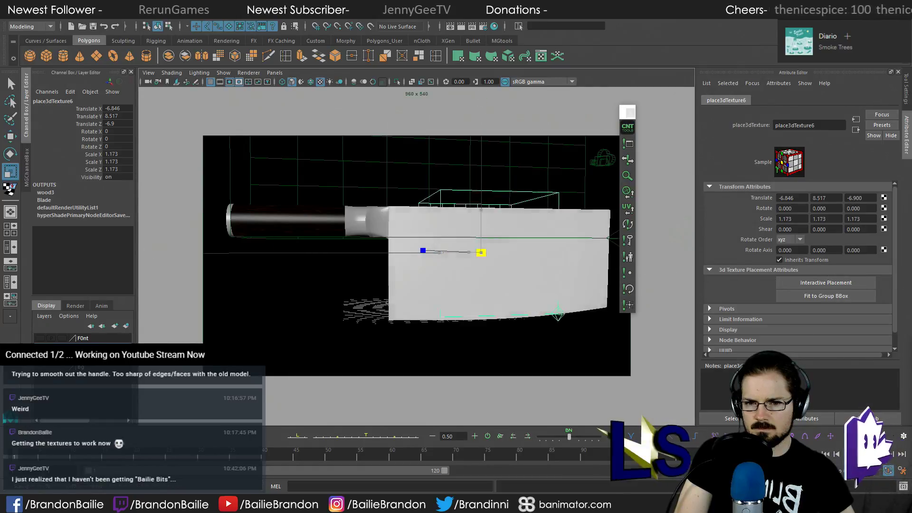
left_click_drag(438, 253, 408, 252)
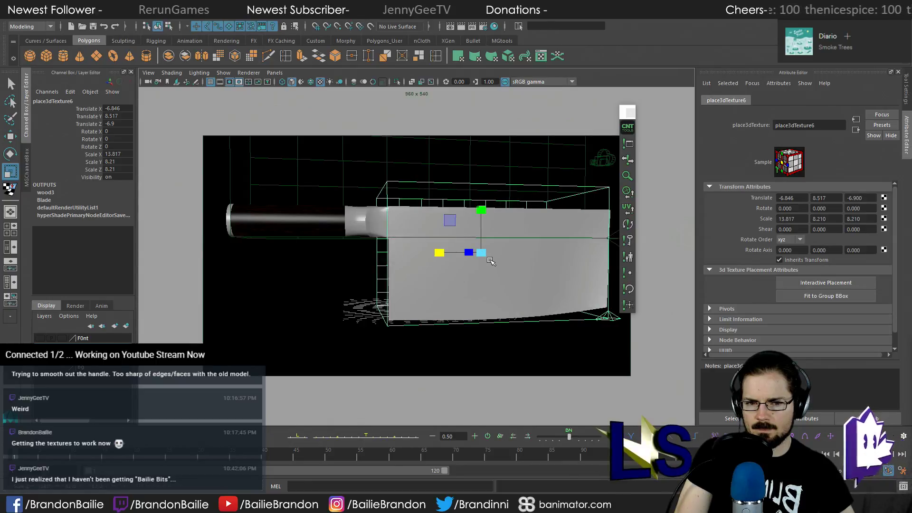
Fit the wood texture placement to the group bounding box and check its coverage of the blade in the front view
key("space")
key("space")
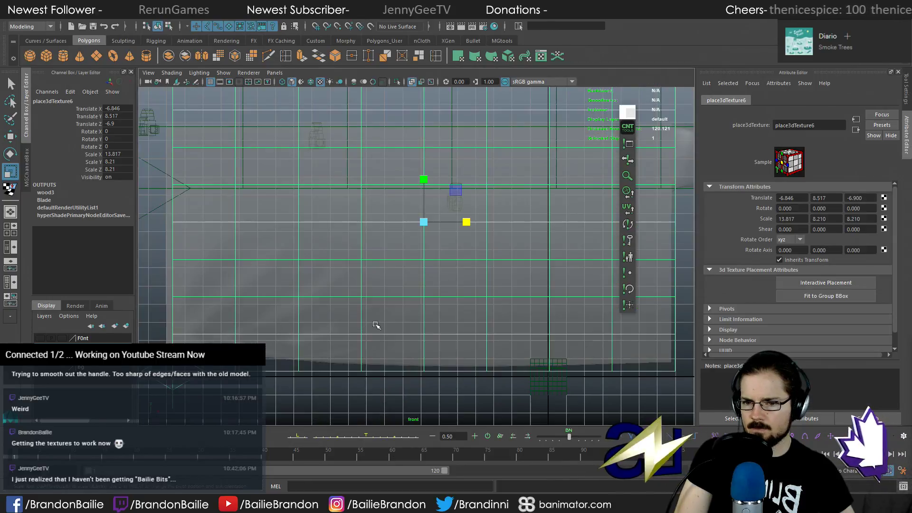
scroll(427, 306, "down", 1)
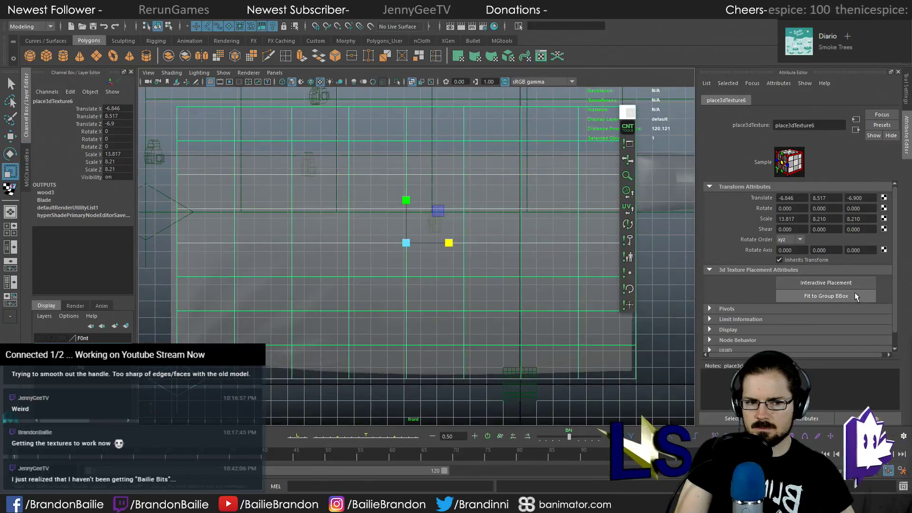
left_click(844, 295)
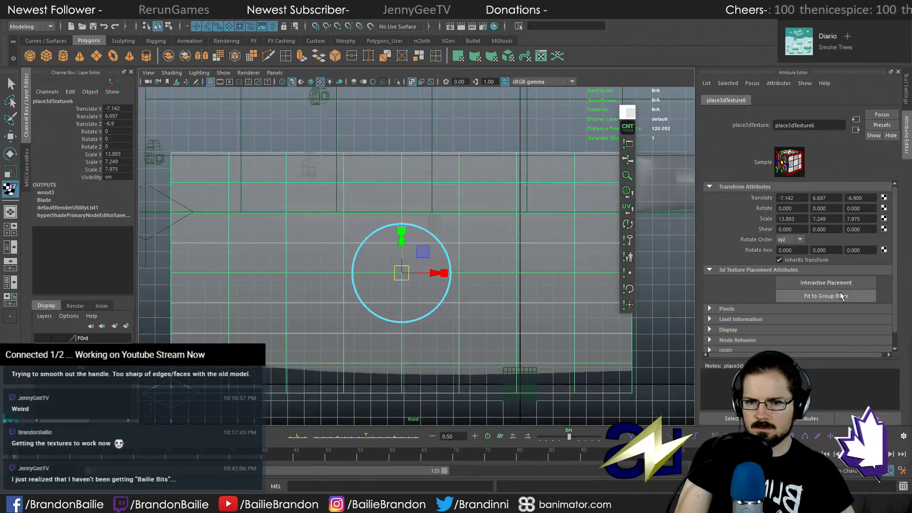
scroll(352, 236, "down", 2)
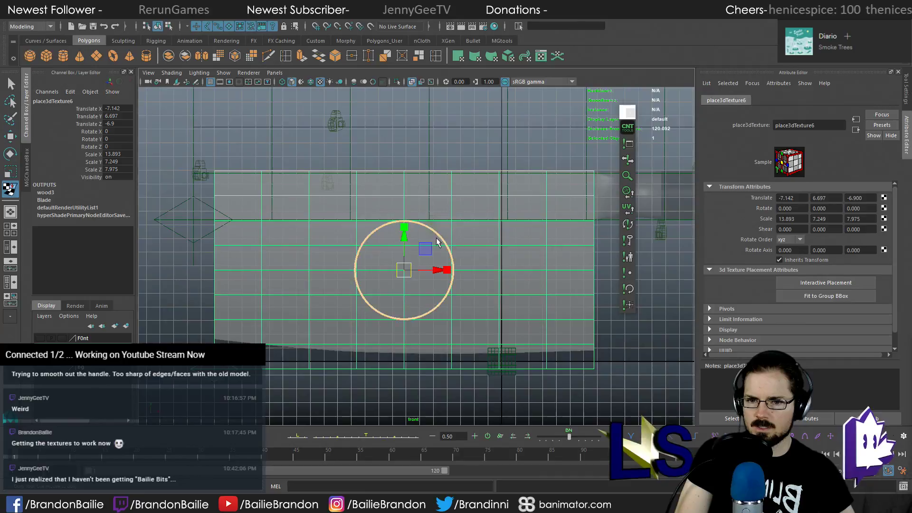
Raise the wood texture placement to 7.74 in Y over the blade
left_click_drag(427, 248, 429, 233)
key("ctrl+z")
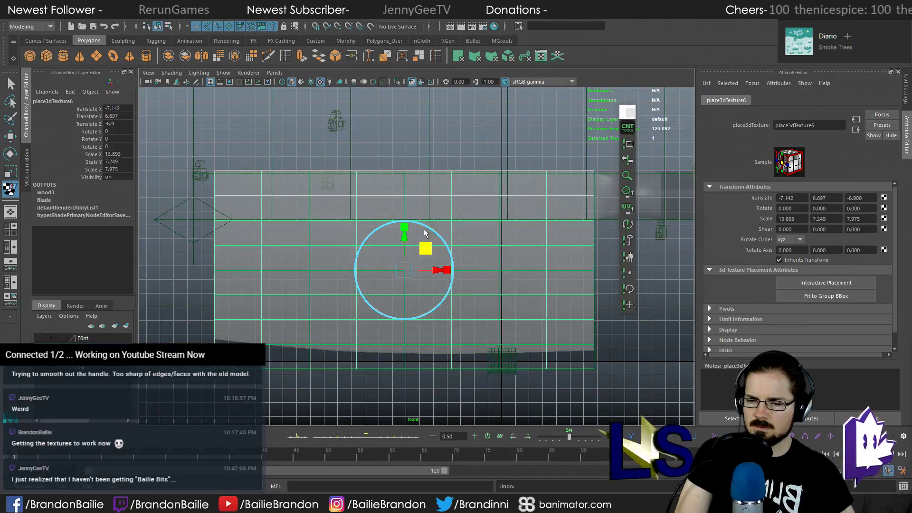
left_click_drag(404, 236, 403, 231)
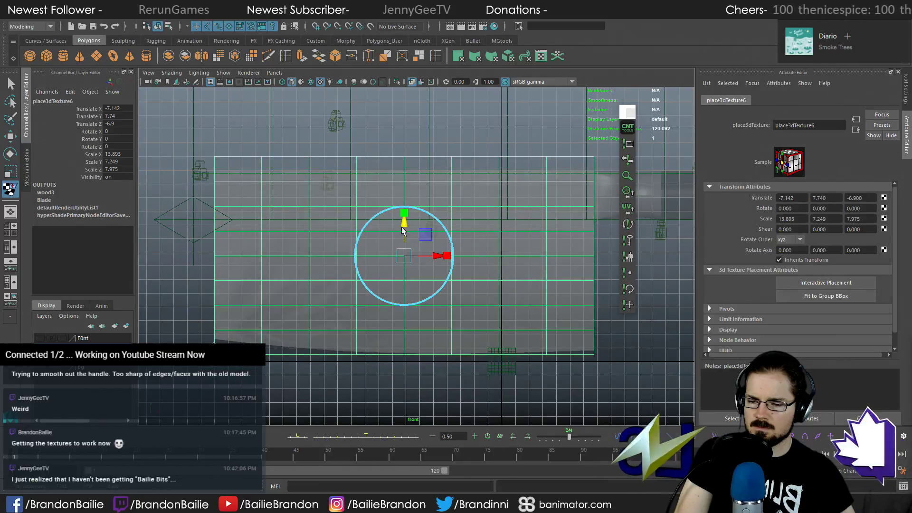
left_click(185, 261)
Render the camera view in V-Ray to check the wood texture on the blade, and close the frame buffer
key("space")
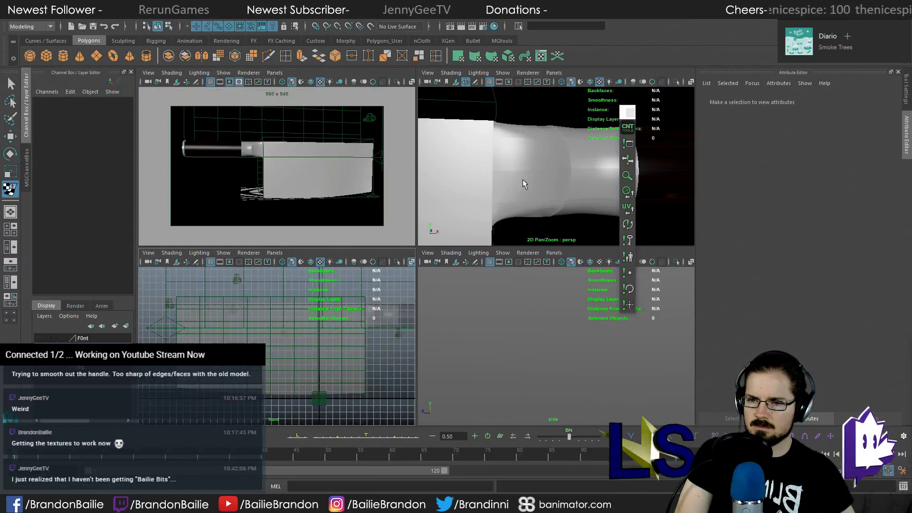
key("space")
key("q")
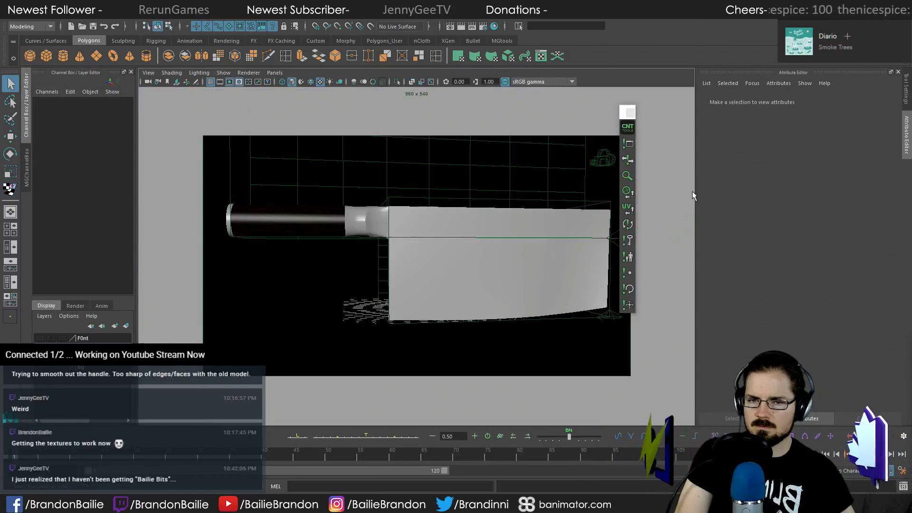
left_click(463, 25)
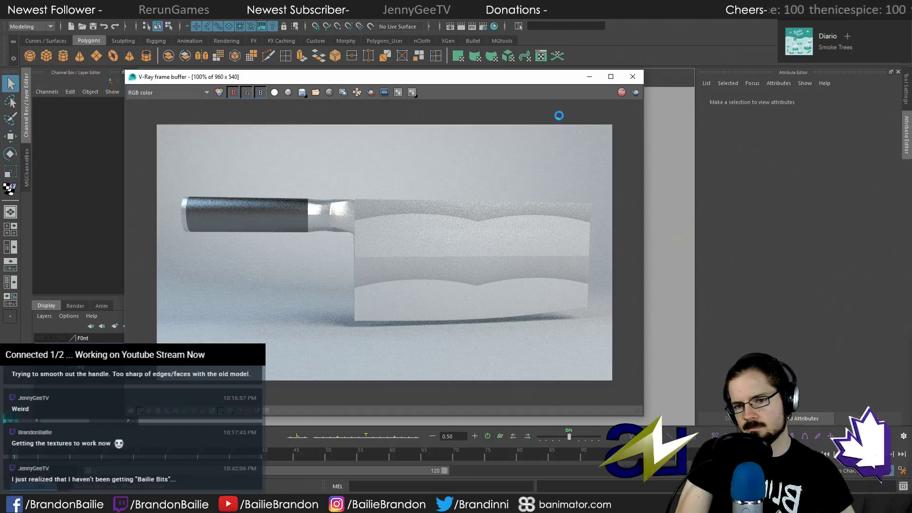
left_click(632, 77)
left_click(490, 314)
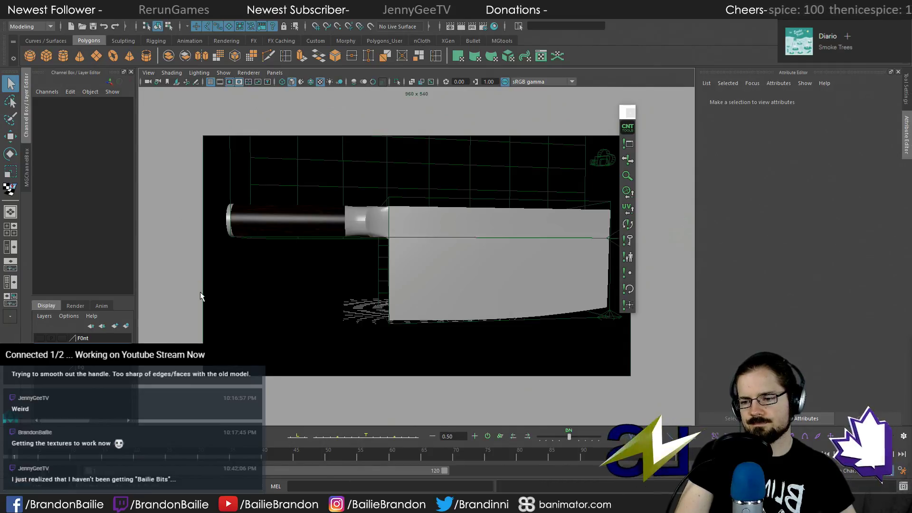
Move the cleaver to about -1.3 in Z and turn it around to about -179.8 degrees in Y
left_click(447, 294)
key("w")
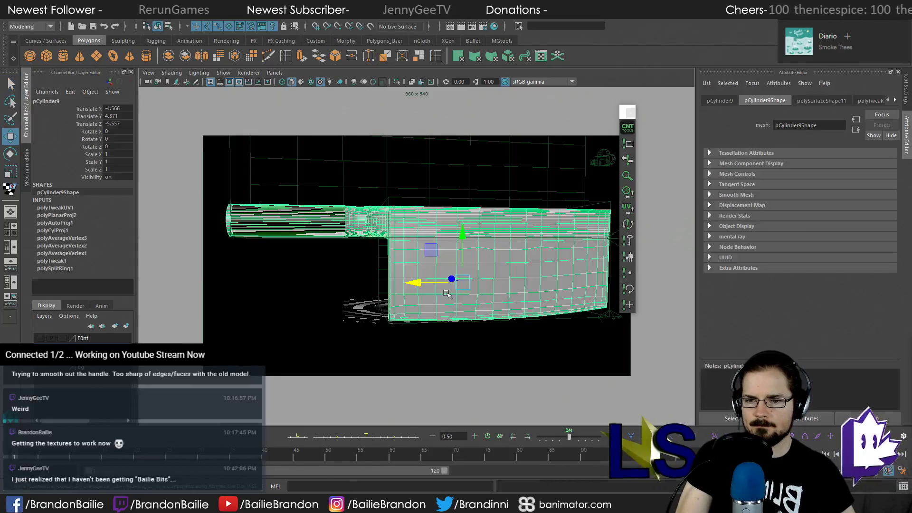
mouse_move(451, 282)
left_mouse_down()
mouse_move(478, 284)
mouse_move(455, 285)
left_mouse_up()
key("e")
double_click(114, 138)
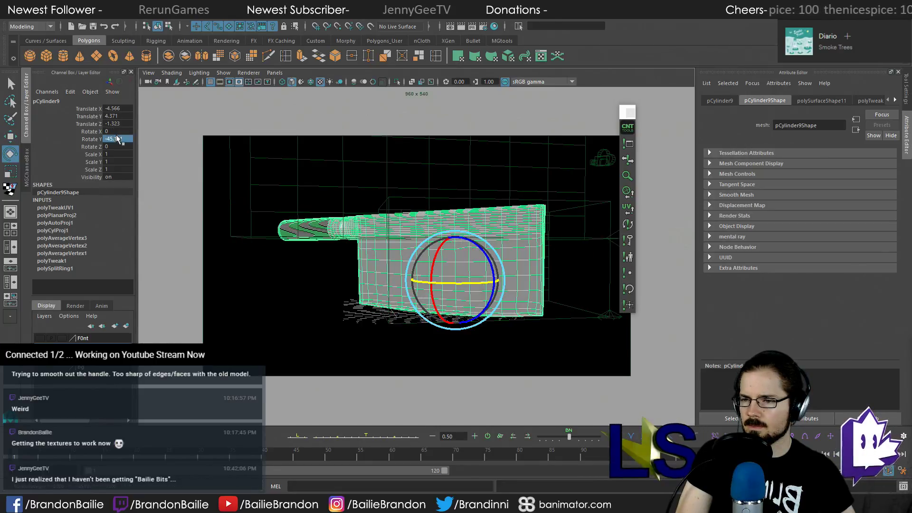
type("-90")
key("Return")
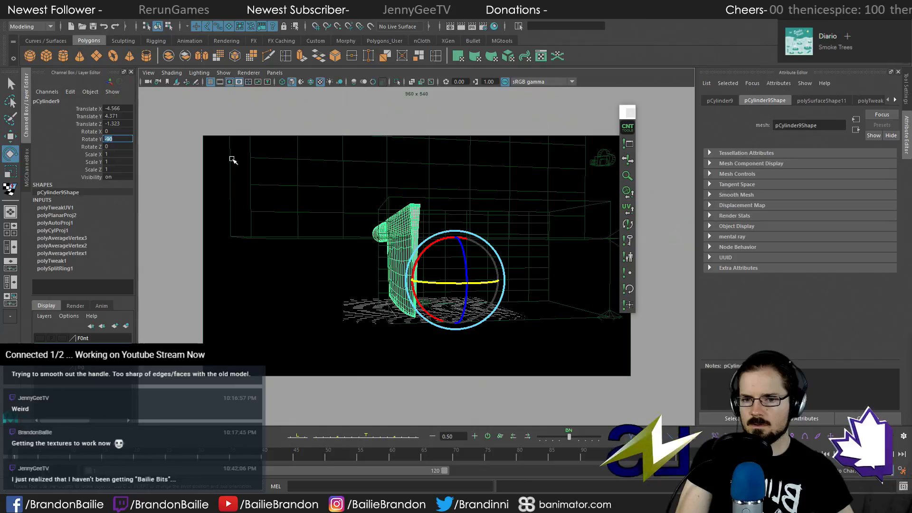
left_click_drag(489, 285, 425, 289)
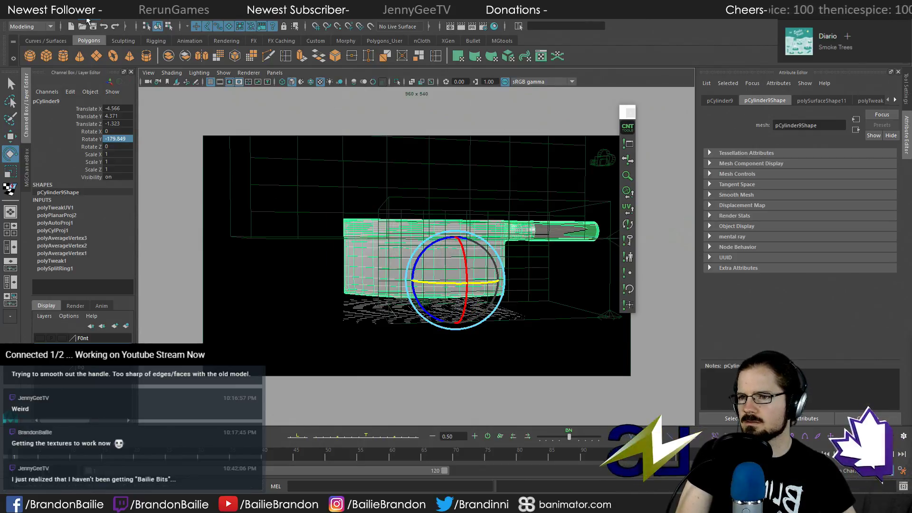
Center the cleaver's pivot and move the cleaver to about 4.7 in X and -19.9 in Z
left_click(86, 19)
left_click(134, 73)
key("q")
key("w")
left_click_drag(501, 263, 463, 257)
key("e")
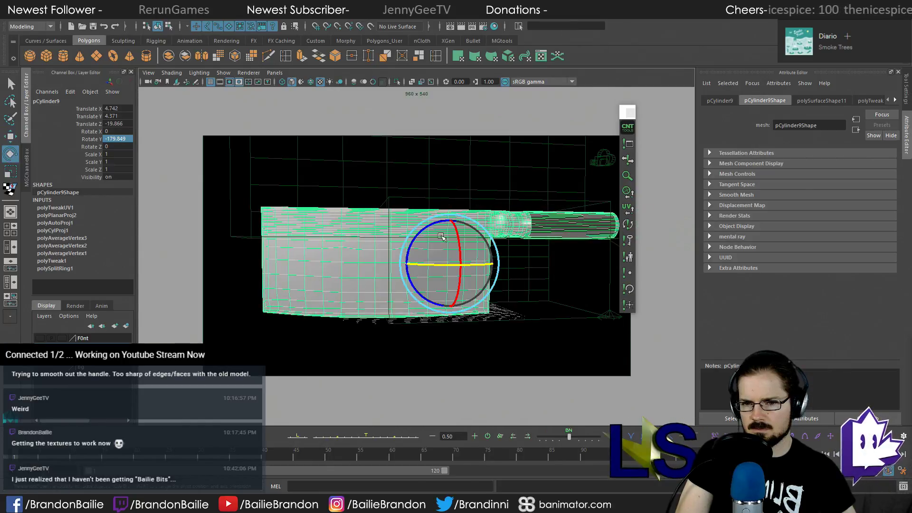
Tilt the cleaver to about -17.6 degrees in Z and shift it to about 4.4 in X and 5.0 in Y
left_click_drag(424, 234, 426, 241)
key("w")
mouse_move(465, 213)
left_mouse_down()
mouse_move(477, 194)
mouse_move(468, 193)
mouse_move(476, 198)
mouse_move(468, 197)
mouse_move(470, 219)
left_mouse_up()
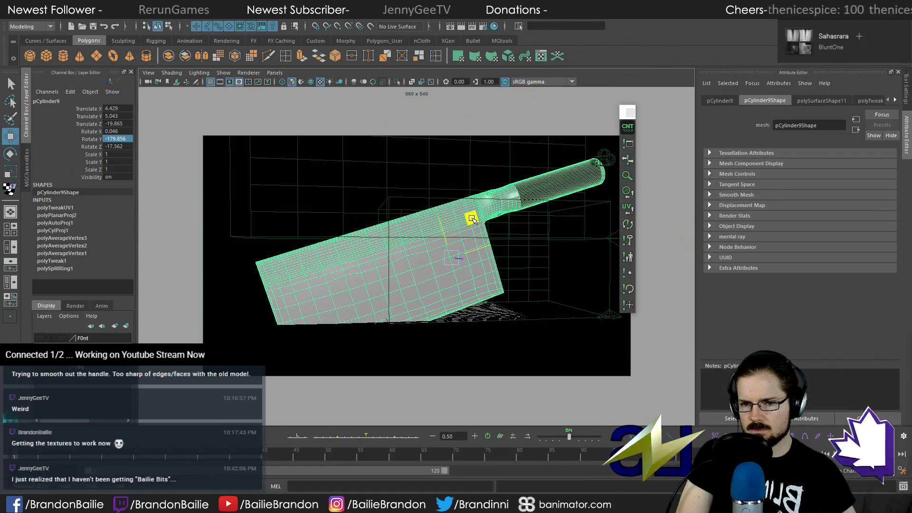
key("q")
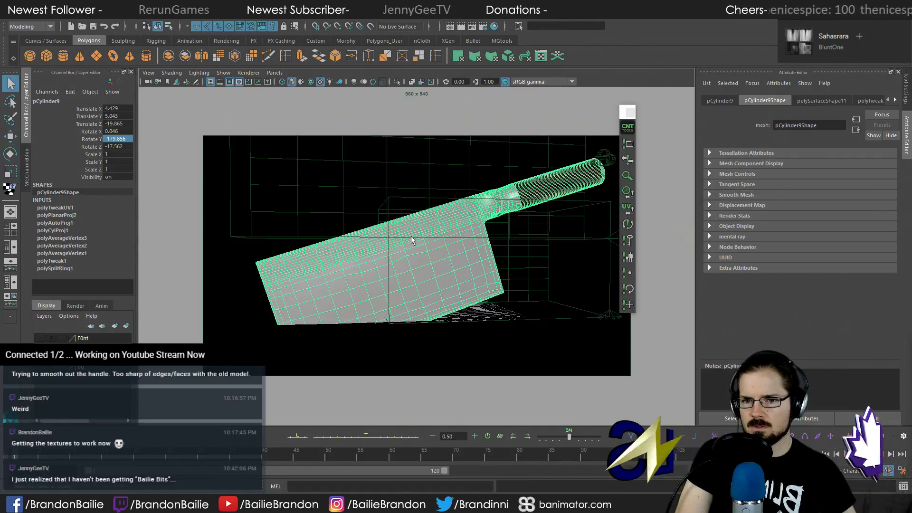
Show the F0nt layer and center the pivot of the whole lettering group
left_click(40, 338)
left_click(522, 272)
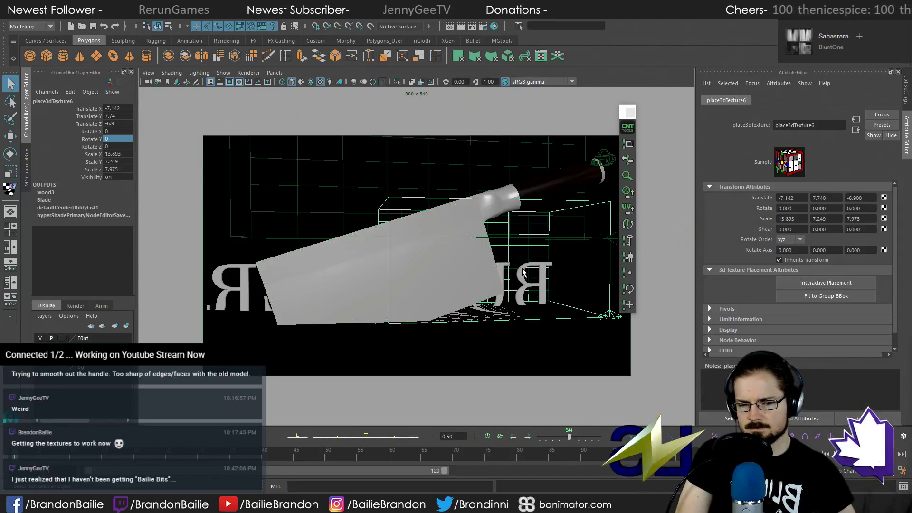
left_click(216, 277)
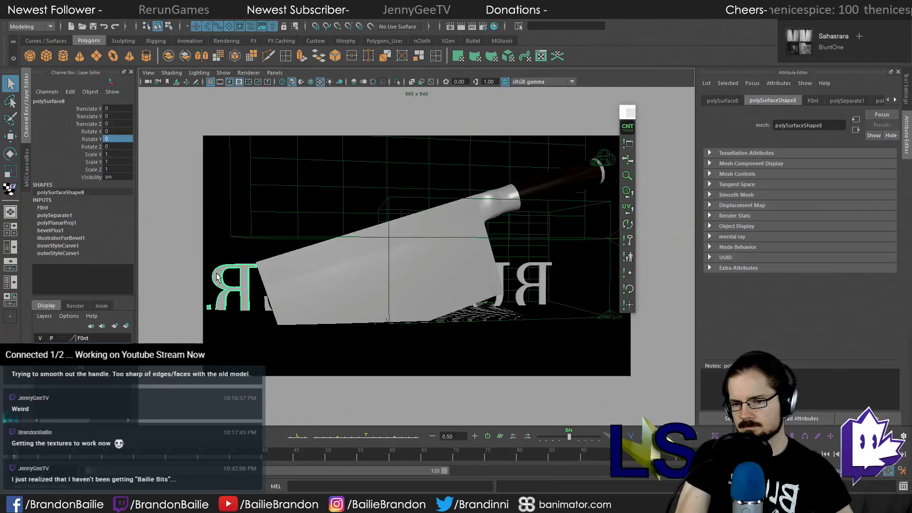
left_click(217, 275)
key("w")
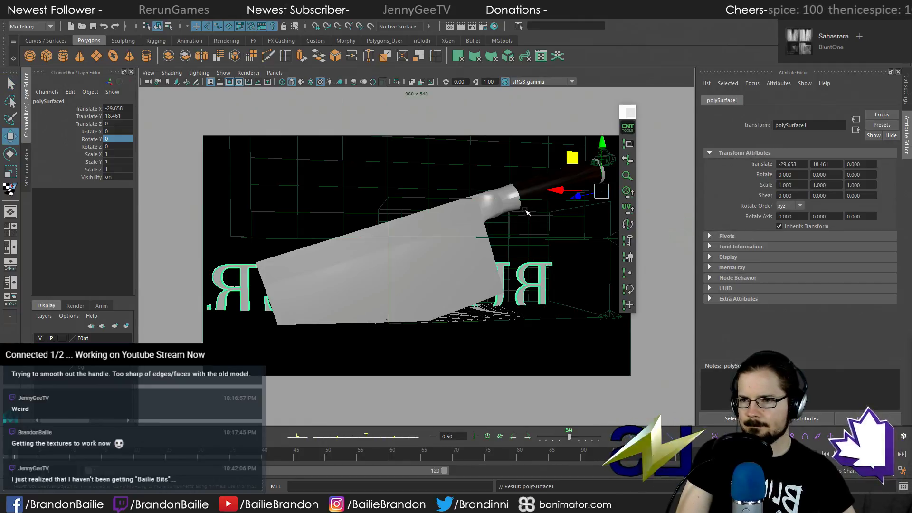
left_click(92, 22)
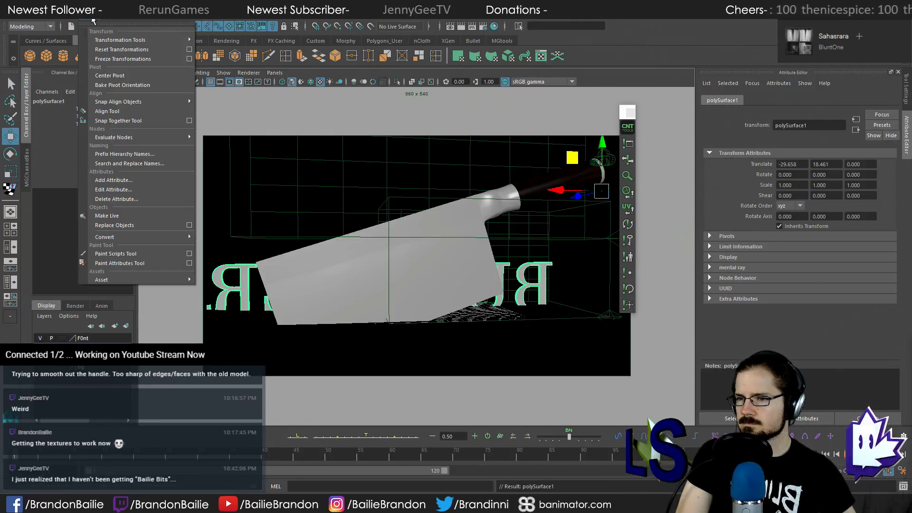
left_click(114, 74)
Move the lettering group forward to about -17.3 in Z and rotate it to 180 degrees in Y
left_click_drag(382, 283, 384, 286)
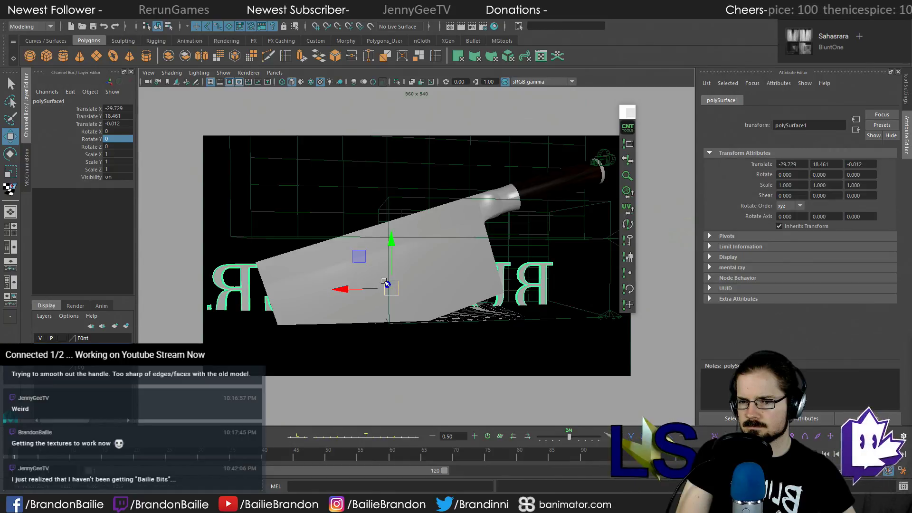
key("e")
left_click_drag(388, 284, 435, 312)
key("w")
key("e")
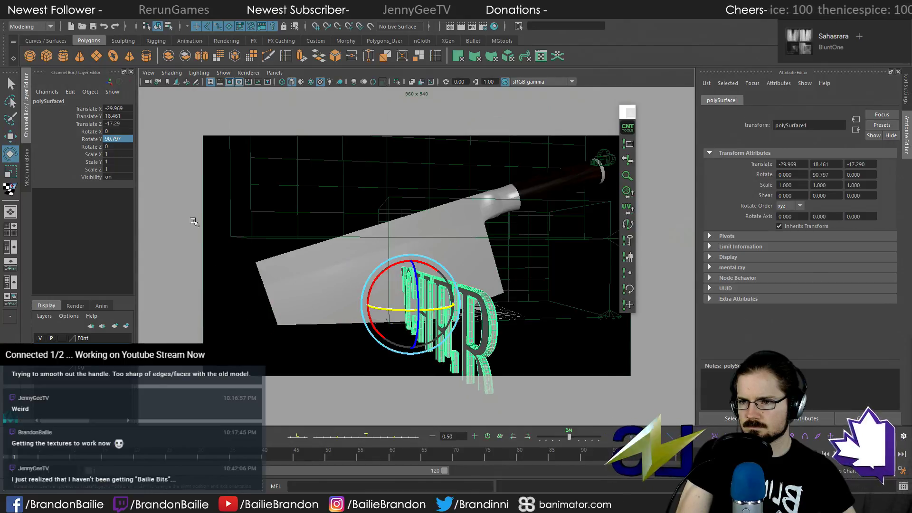
left_click(116, 139)
type("180")
key("Return")
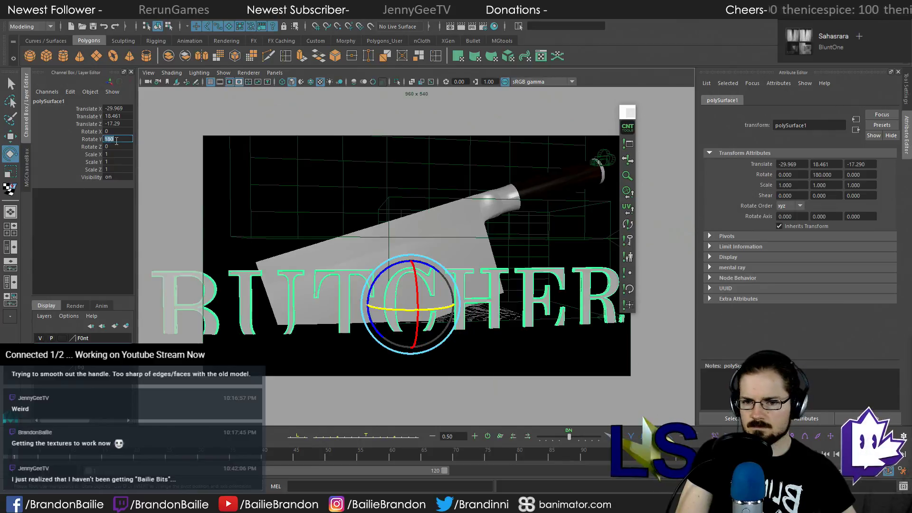
Scale the BUTCHER lettering down to about 0.78 and place it at about -33.1, 18.9, -17.8 before the blade
key("w")
left_click_drag(419, 310, 390, 270)
key("r")
key("w")
left_click_drag(439, 243, 439, 257)
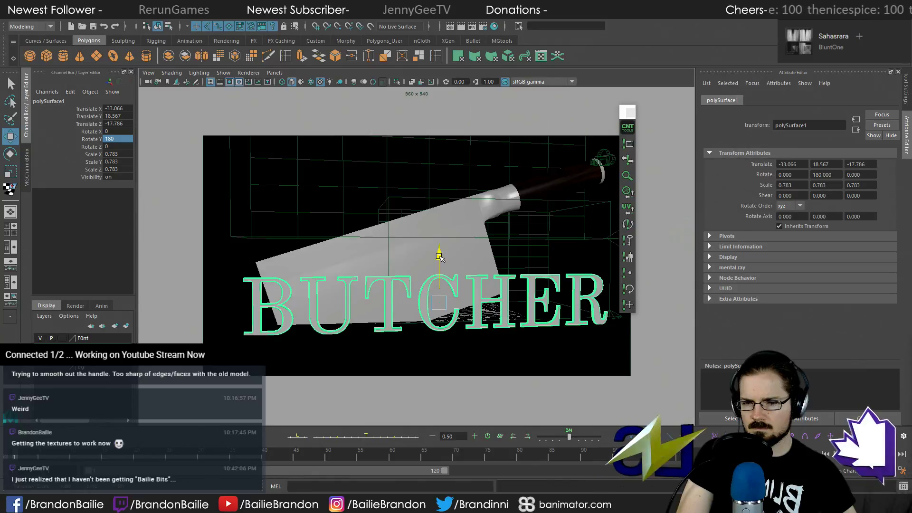
left_click_drag(439, 257, 439, 256)
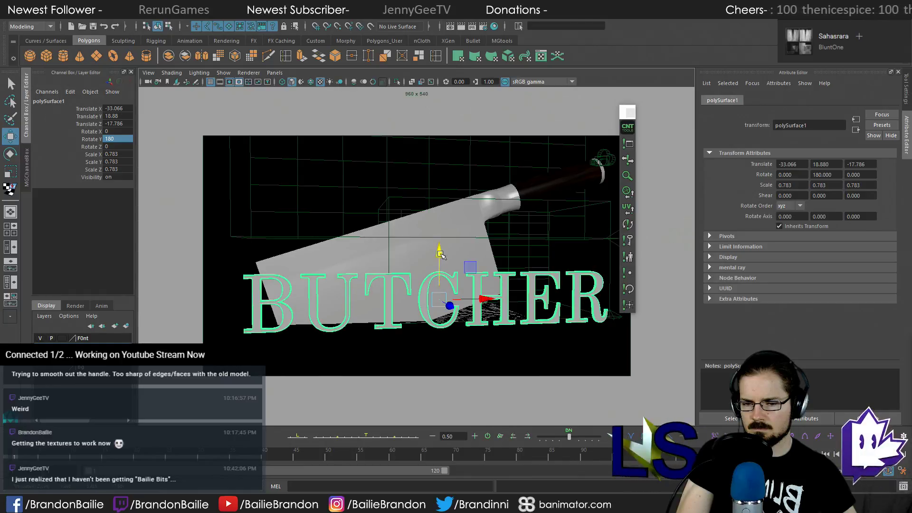
key("q")
left_click(456, 338)
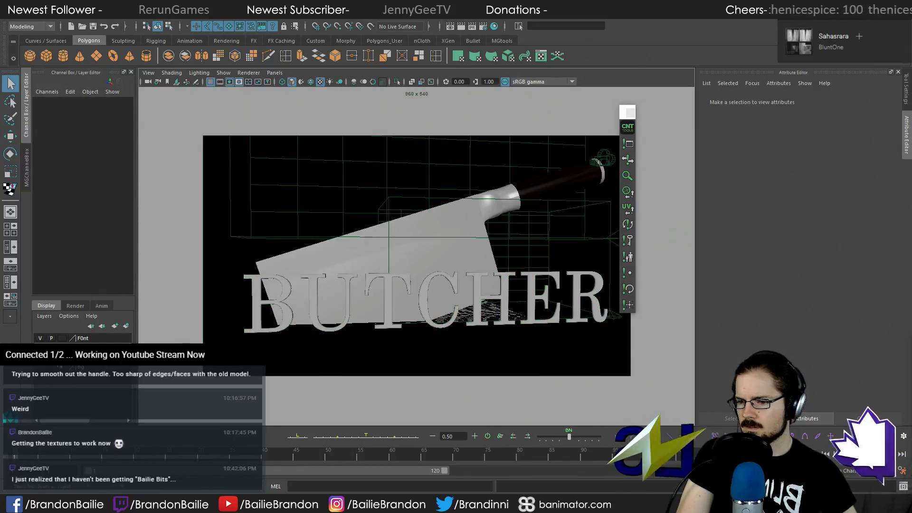
Scale the studio background up uniformly to about 1.96
left_click(378, 358)
key("r")
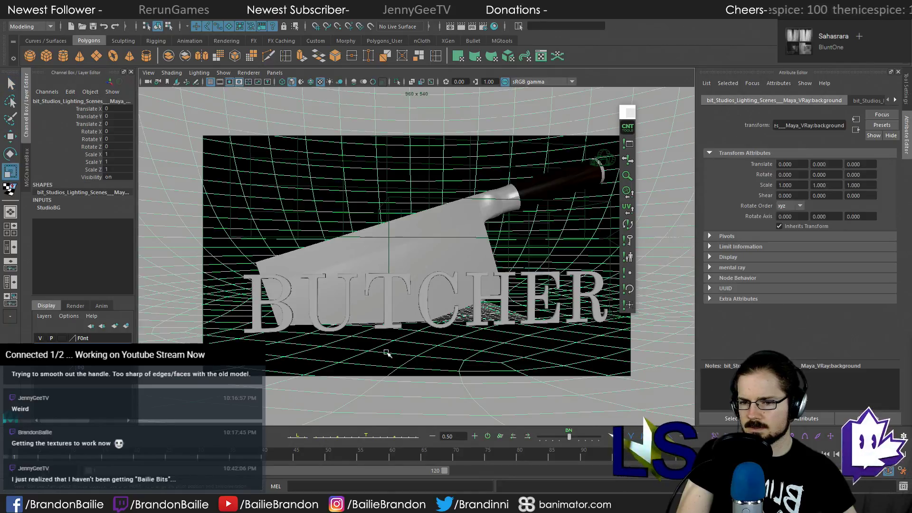
left_click_drag(415, 311, 480, 308)
key("q")
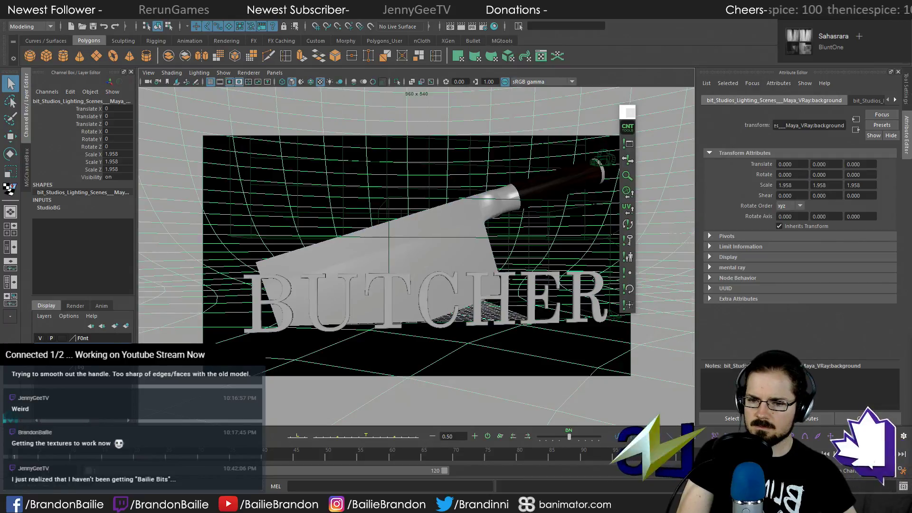
Render the cleaver and BUTCHER lettering in V-Ray to check the new composition, and close the frame buffer
left_click(400, 388)
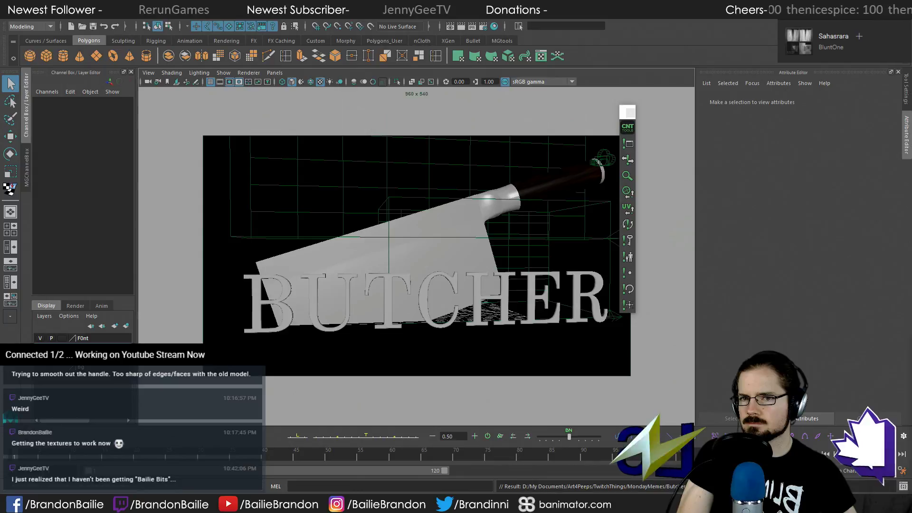
left_click(460, 26)
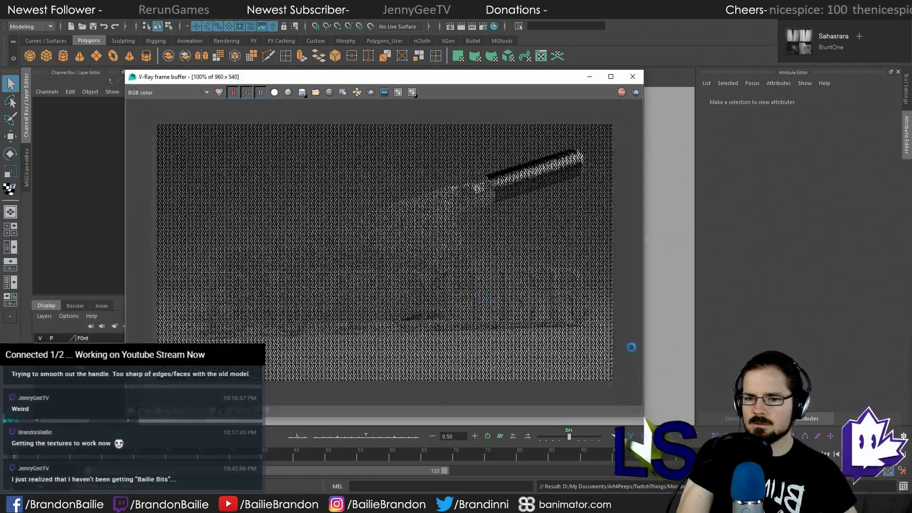
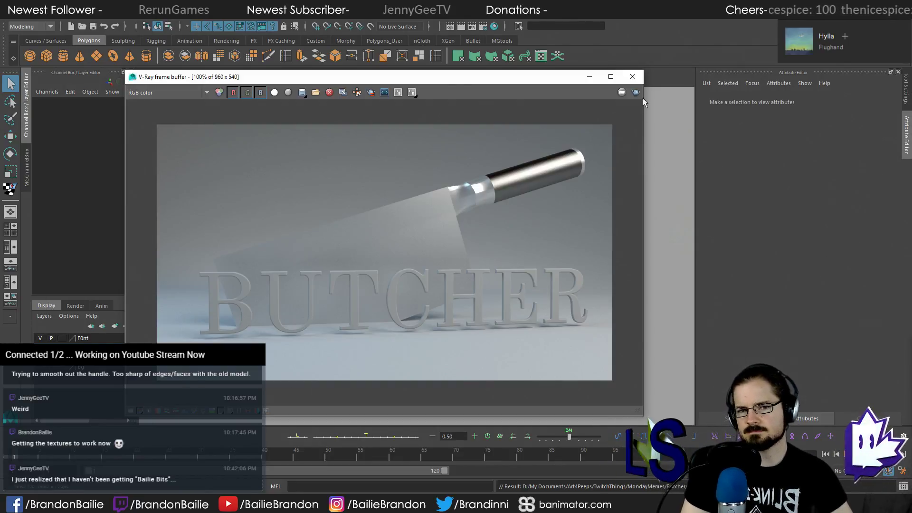
left_click(633, 77)
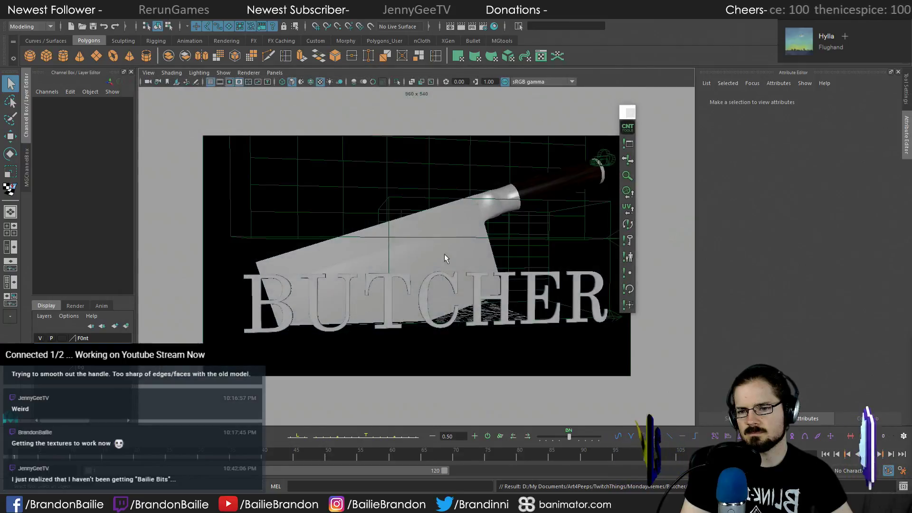
left_click(281, 287)
left_click(281, 286)
left_click(344, 281, "shift")
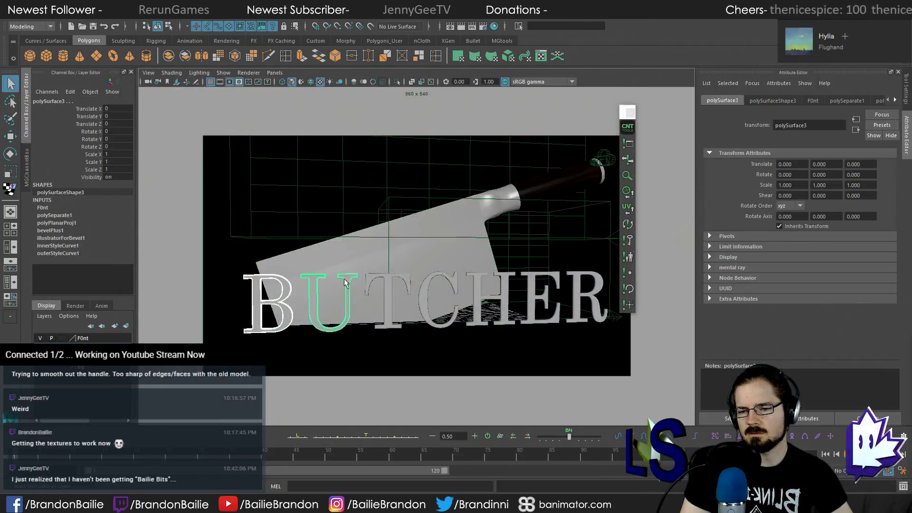
left_click(342, 354)
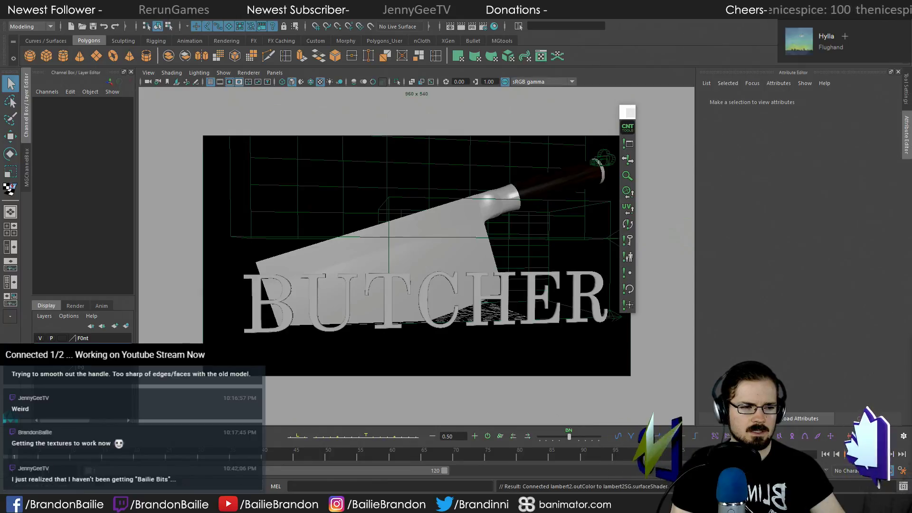
Rename the new Lambert material as Font
double_click(797, 127)
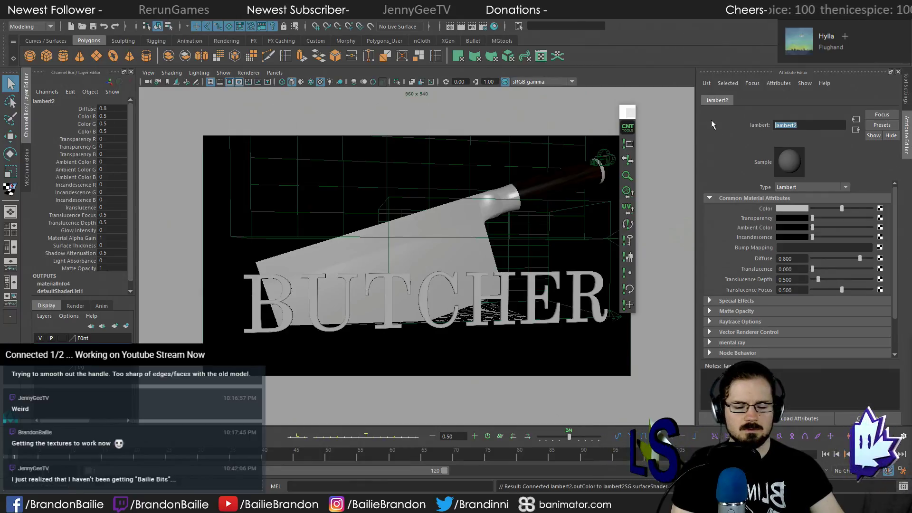
type("Font")
key("Return")
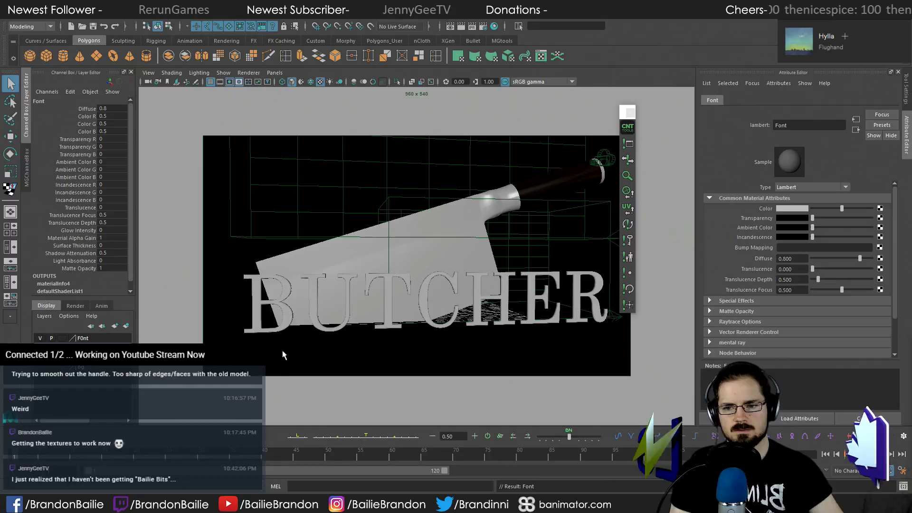
Apply the Font material to the BUTCHER lettering and set its color to pure white
left_click(285, 291)
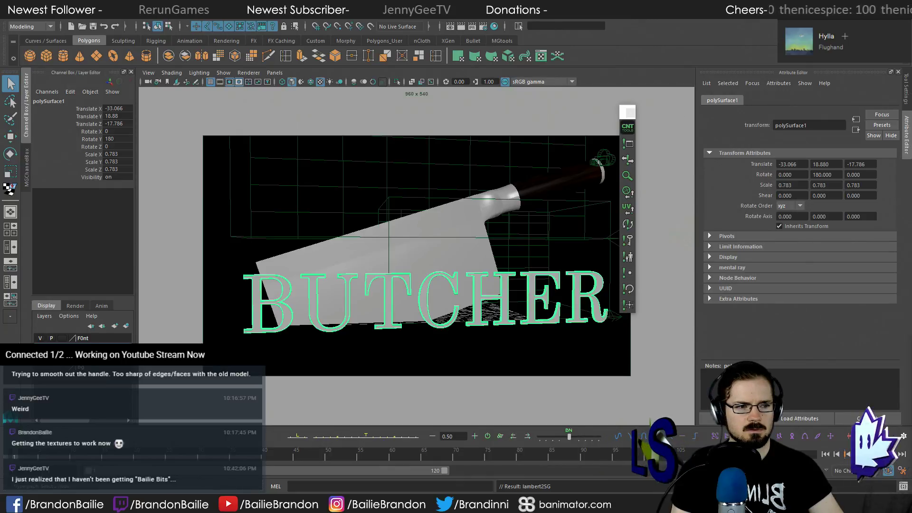
left_click_drag(842, 209, 881, 209)
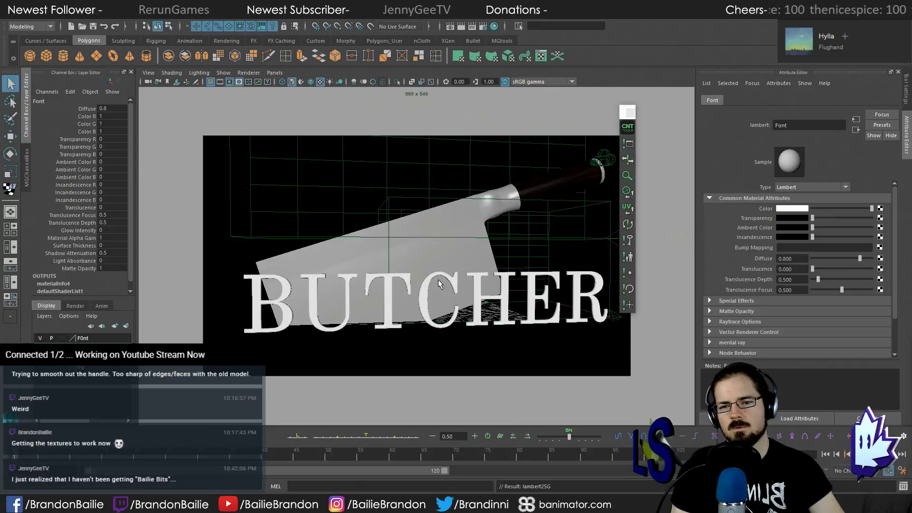
Select the cleaver, frame its neck in the perspective view and save the scene
left_click(492, 201)
key("space")
key("space")
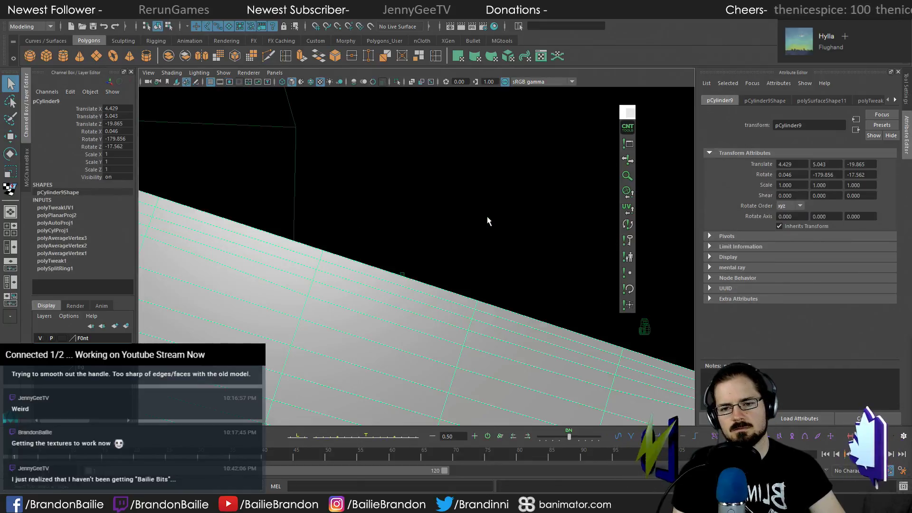
key("f")
left_click_drag(488, 240, 347, 255, "alt")
right_click_drag(347, 255, 566, 280, "alt")
middle_click_drag(566, 281, 404, 379, "alt")
left_click_drag(587, 166, 445, 221, "alt")
right_click_drag(445, 219, 480, 201)
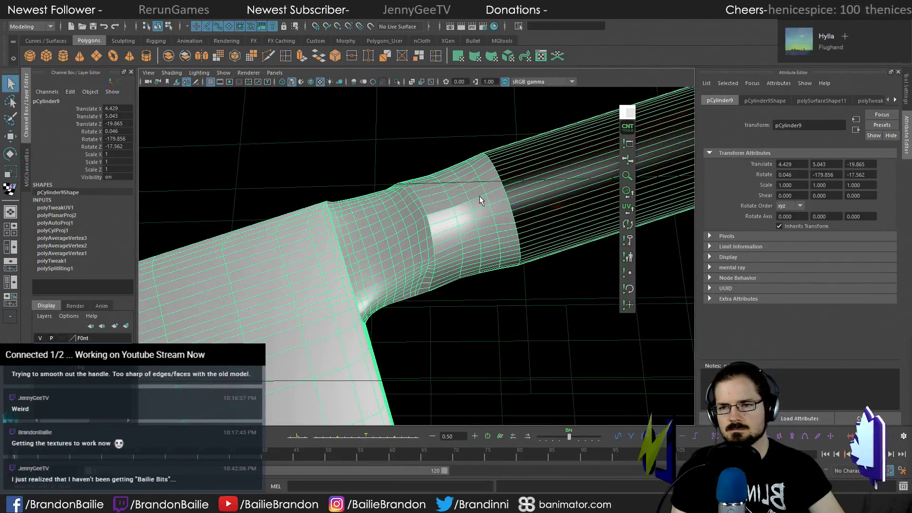
left_click(192, 15)
left_click(253, 114)
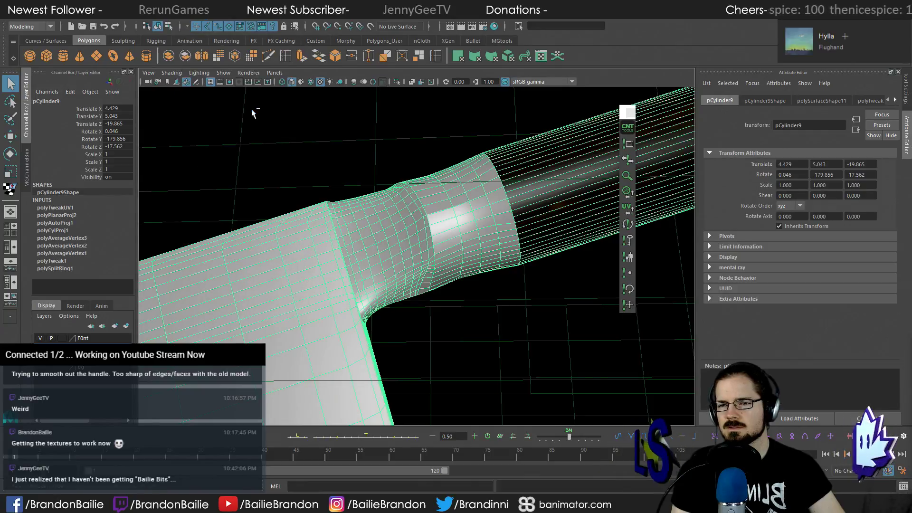
key("ctrl+s")
Average the normals of the whole cleaver mesh
left_click(193, 18)
mouse_move(226, 18)
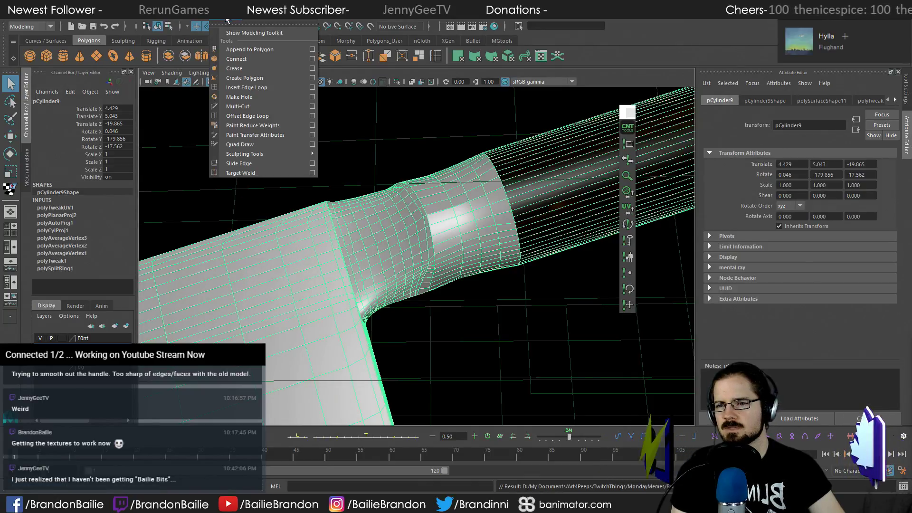
mouse_move(267, 21)
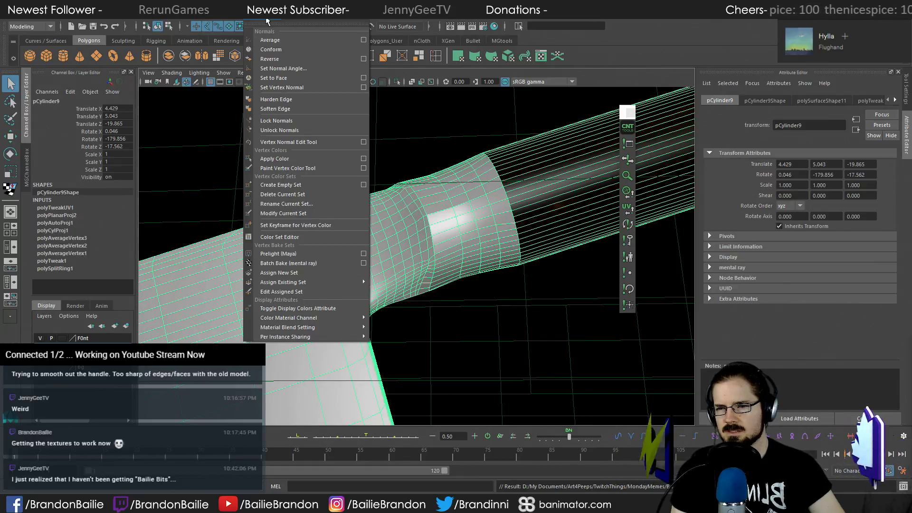
left_click(268, 40)
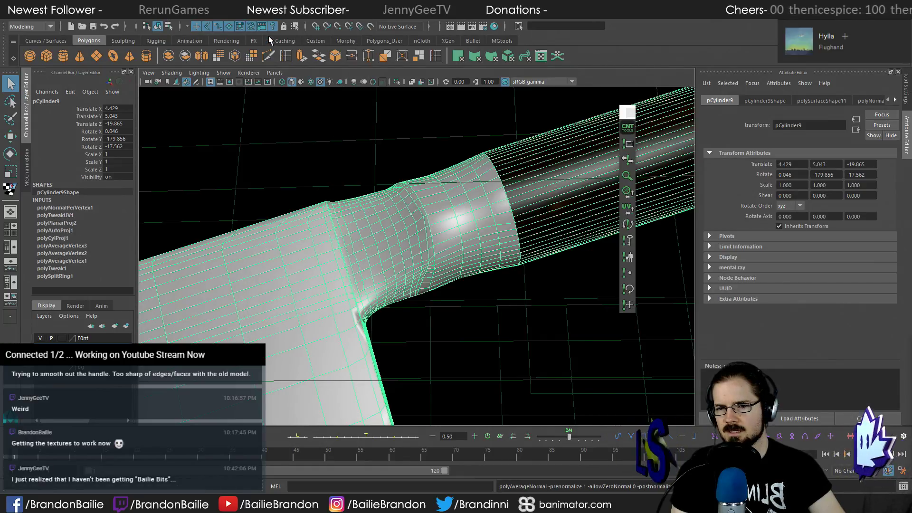
right_click_drag(570, 286, 444, 291, "alt")
mouse_move(444, 291)
left_mouse_down("alt")
mouse_move(429, 293)
mouse_move(448, 287)
mouse_move(435, 286)
left_mouse_up("alt")
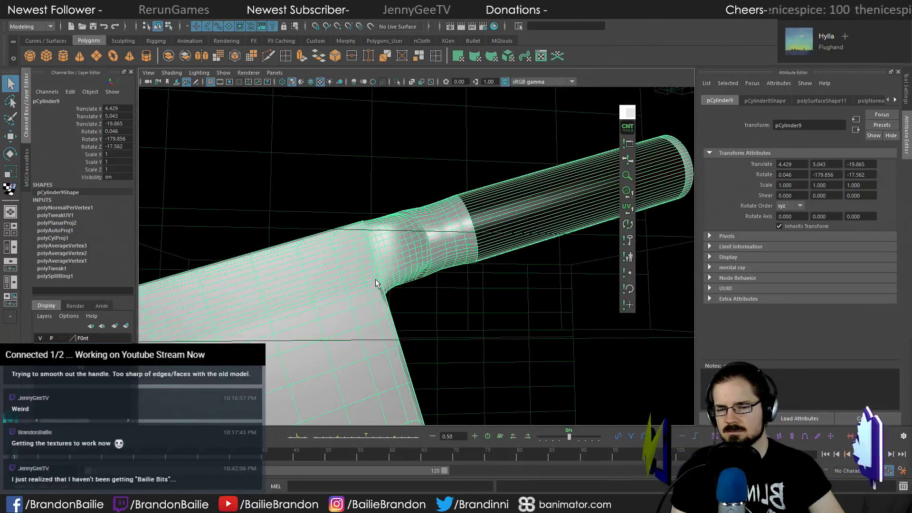
Look through the stepIntoTheLight camera, render the cleaver with averaged normals in V-Ray and close the frame buffer
key("space")
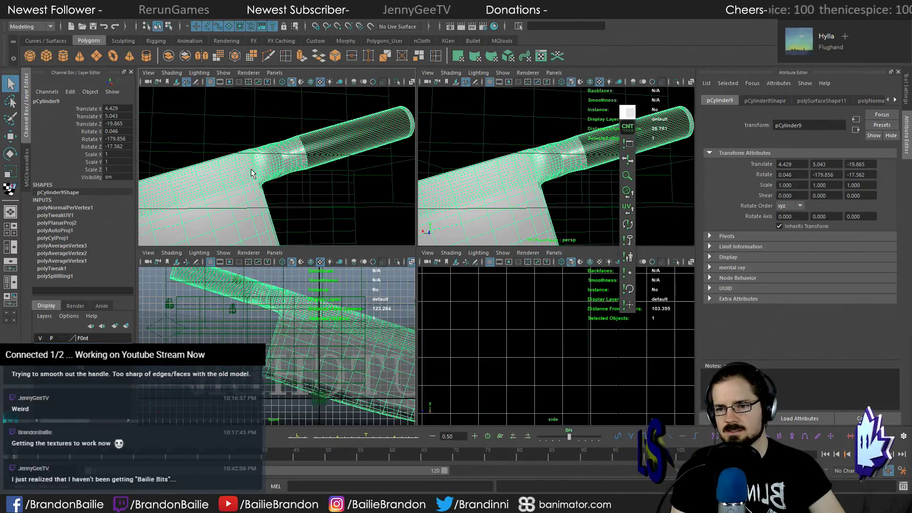
left_click(274, 74)
mouse_move(290, 84)
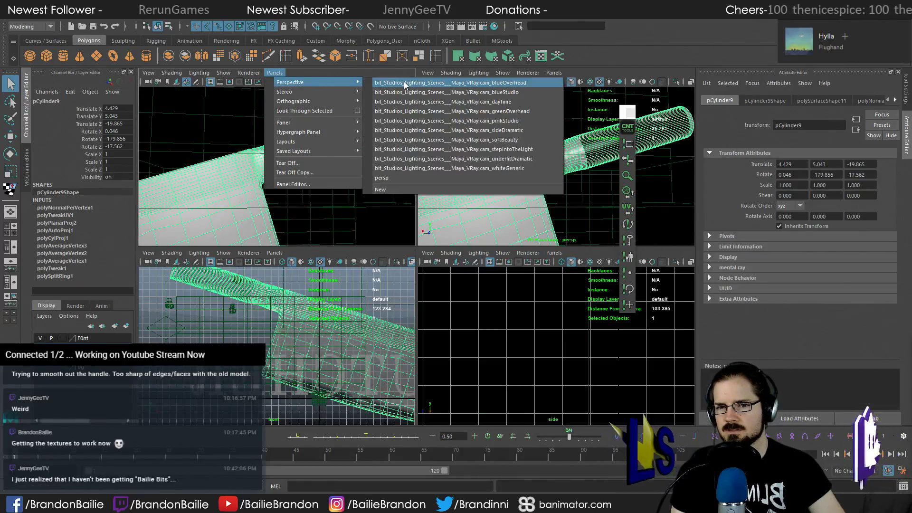
left_click(437, 145)
key("space")
left_click(586, 219)
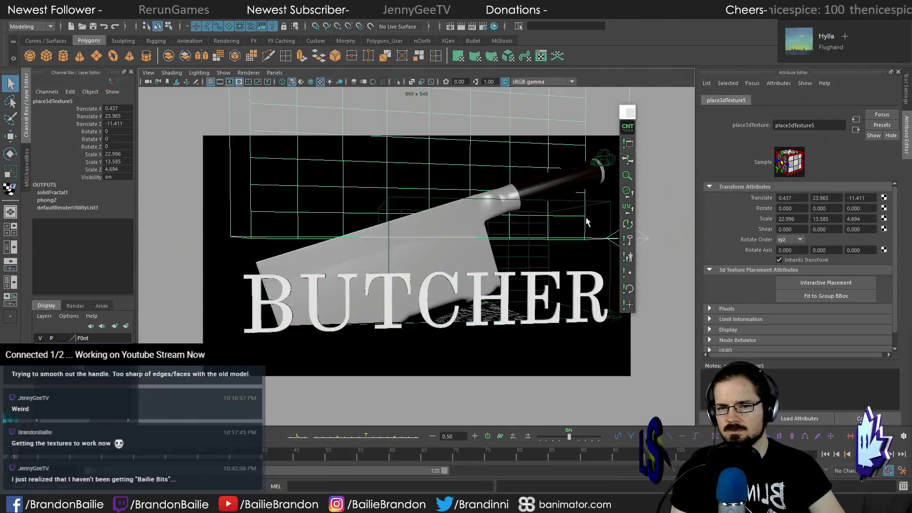
left_click(212, 251)
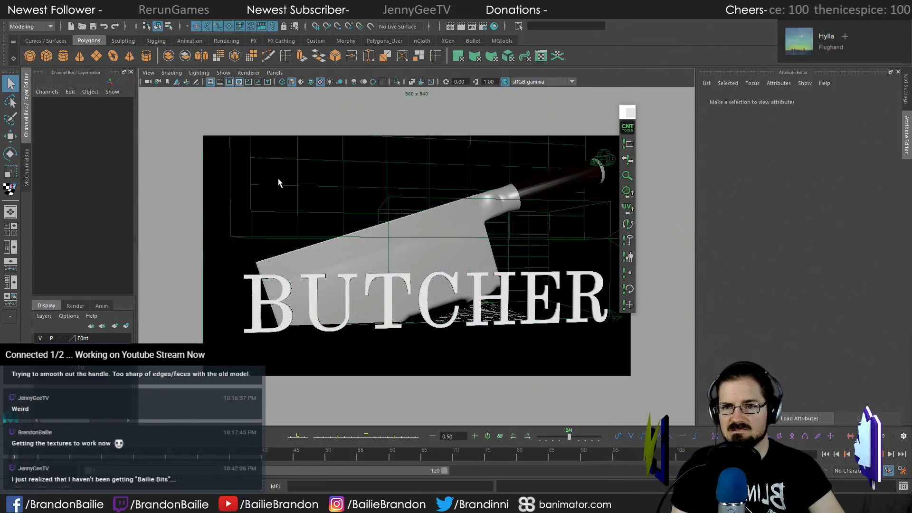
left_click(461, 27)
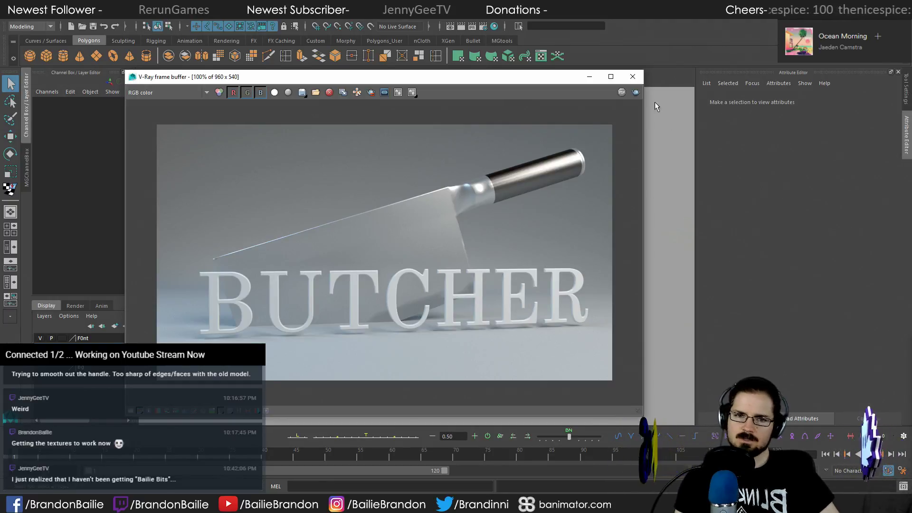
left_click(633, 77)
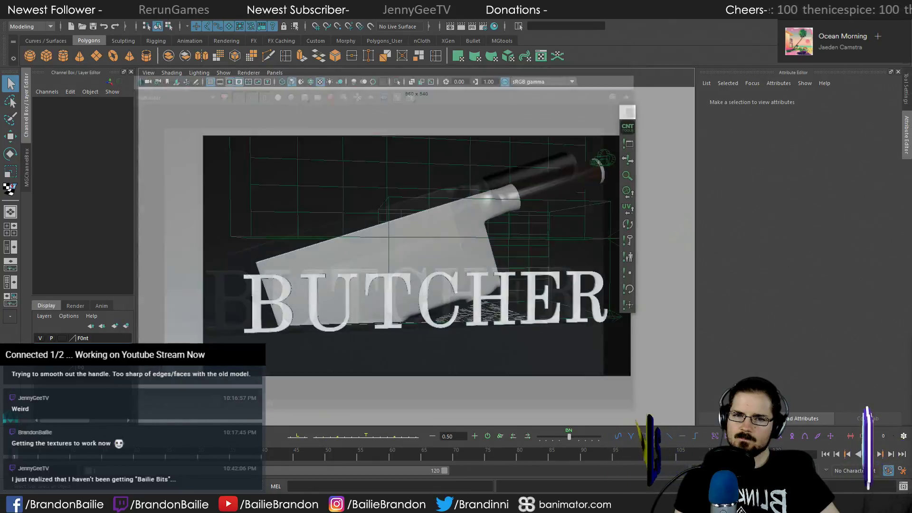
Undo the normal averaging on the cleaver
key("ctrl+z")
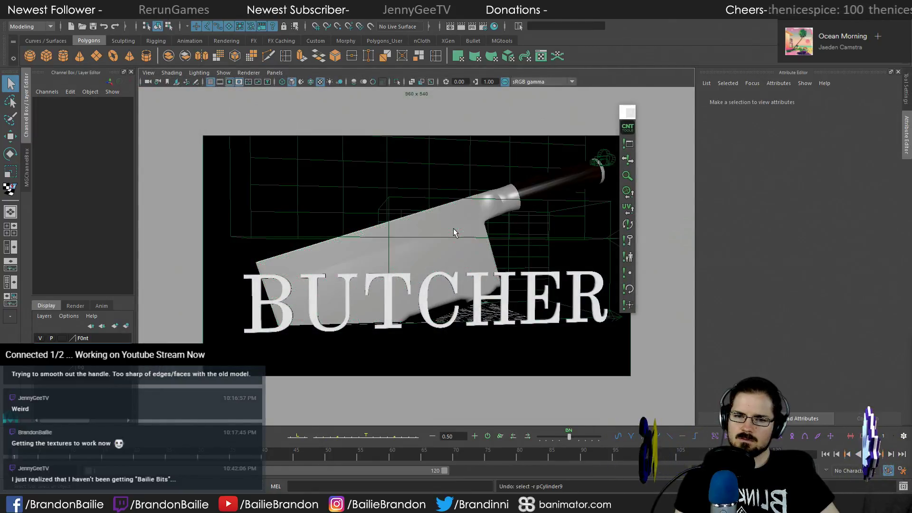
left_click(507, 230)
left_click(460, 252)
Switch the cleaver to face selection in the perspective view and examine the faces around its neck
key("backslash")
left_click_drag(461, 228, 430, 247, "alt")
right_click_drag(383, 242, 399, 272)
scroll(315, 254, "up", 5)
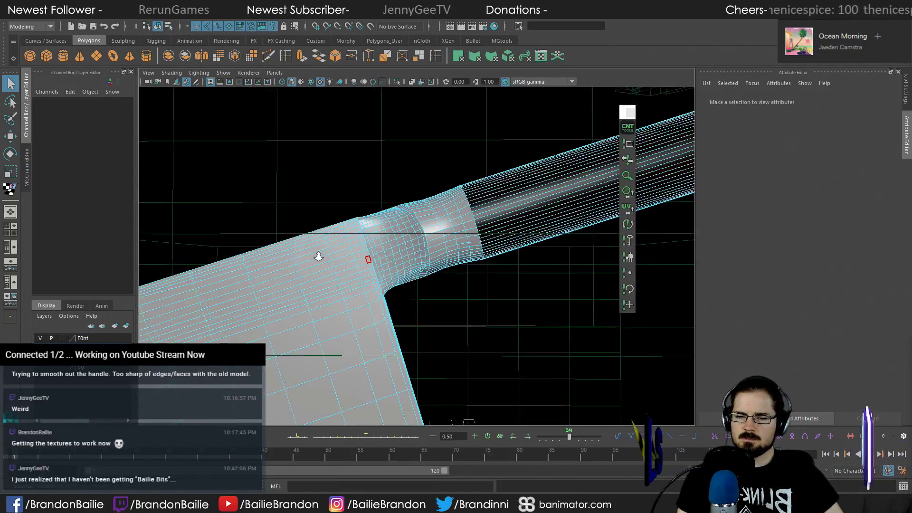
left_click(332, 273)
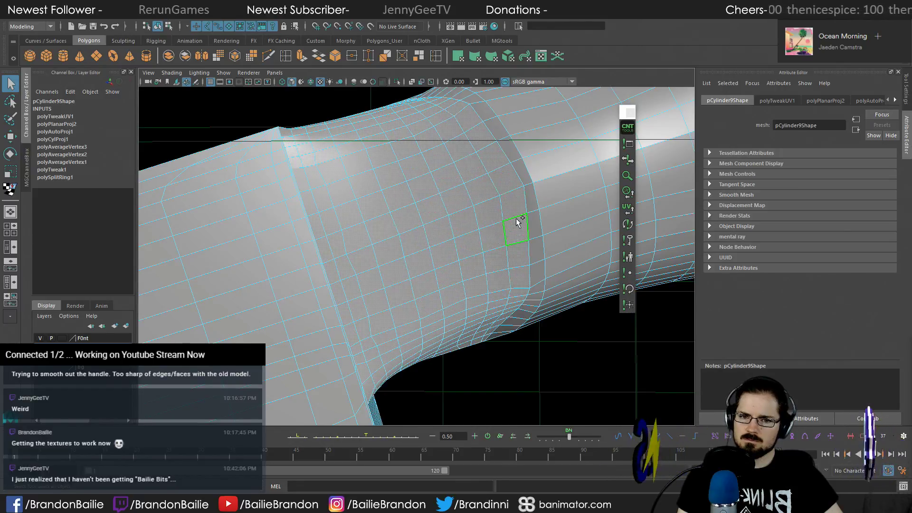
left_click_drag(541, 218, 443, 256, "alt")
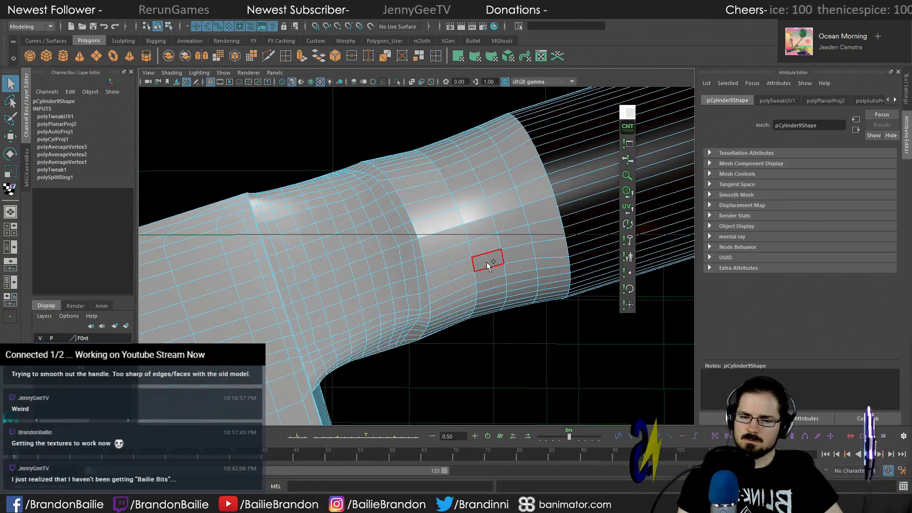
left_click_drag(544, 215, 522, 247, "alt")
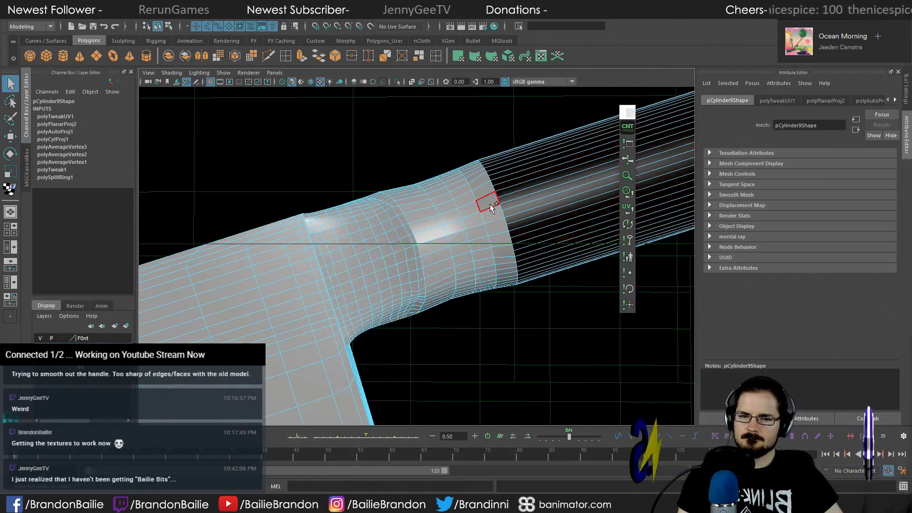
left_click_drag(489, 198, 454, 181, "alt")
Average the normals around the cleaver's neck between blade and handle, and return to object selection
left_click_drag(424, 148, 542, 343)
scroll(557, 299, "down", 5)
left_click_drag(571, 147, 606, 307)
scroll(551, 308, "up", 5)
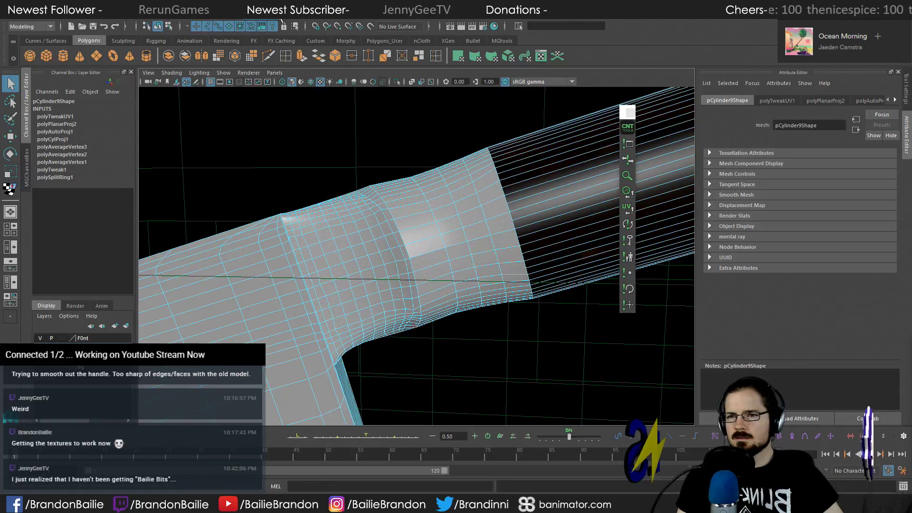
left_click(269, 18)
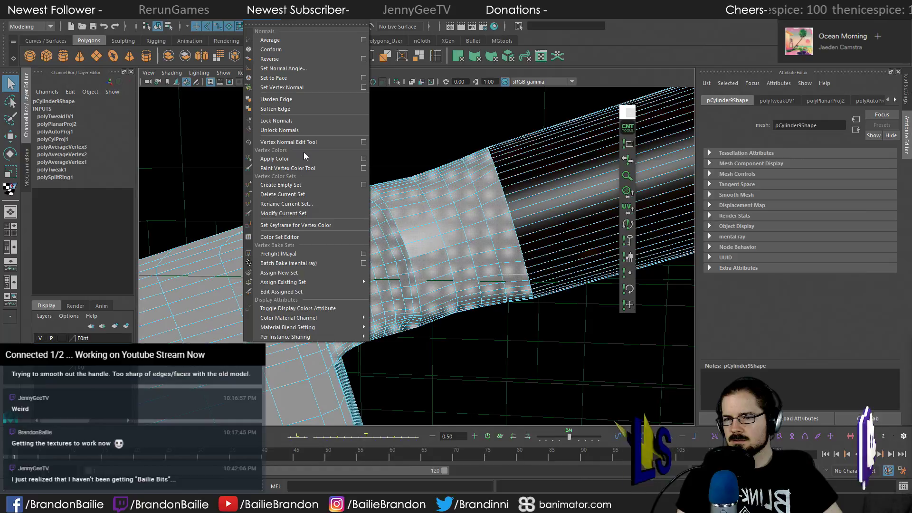
left_click(295, 41)
left_click_drag(429, 244, 378, 185, "alt")
right_click_drag(293, 214, 342, 203)
left_click_drag(342, 202, 391, 220, "alt")
Select the cleaver and look through the stepIntoTheLight camera
left_click(426, 243)
key("e")
key("bracketleft")
key("bracketright")
key("space")
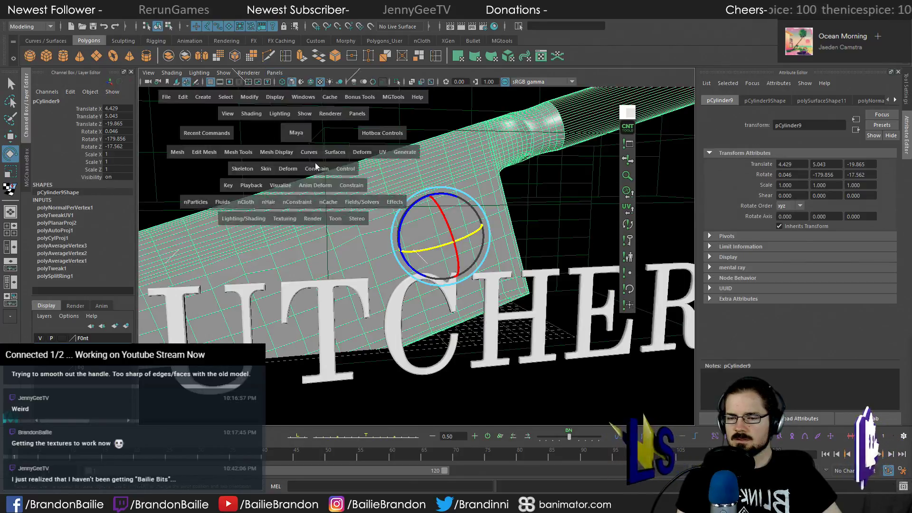
left_click(274, 72)
mouse_move(290, 82)
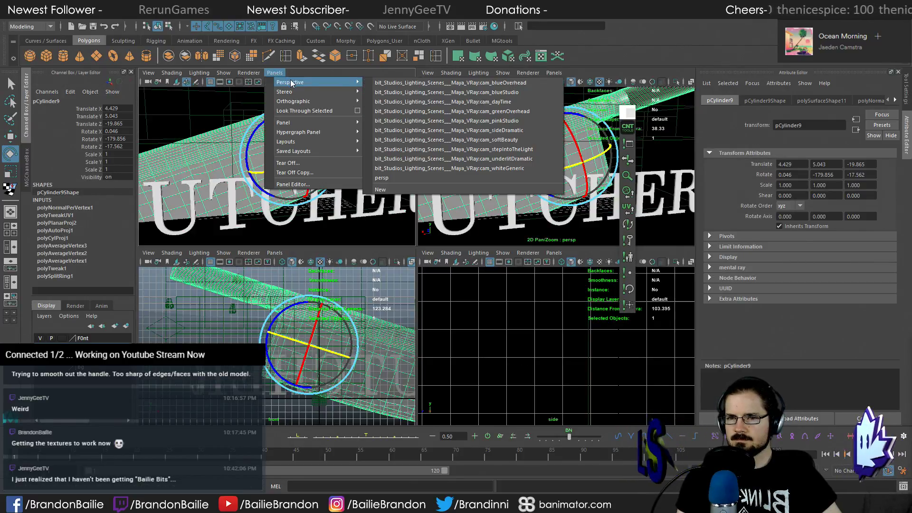
left_click(447, 150)
key("space")
Rotate the cleaver around its X axis to about 9.96 degrees behind the BUTCHER lettering
left_click_drag(439, 266, 459, 245)
key("ctrl+z")
key("q")
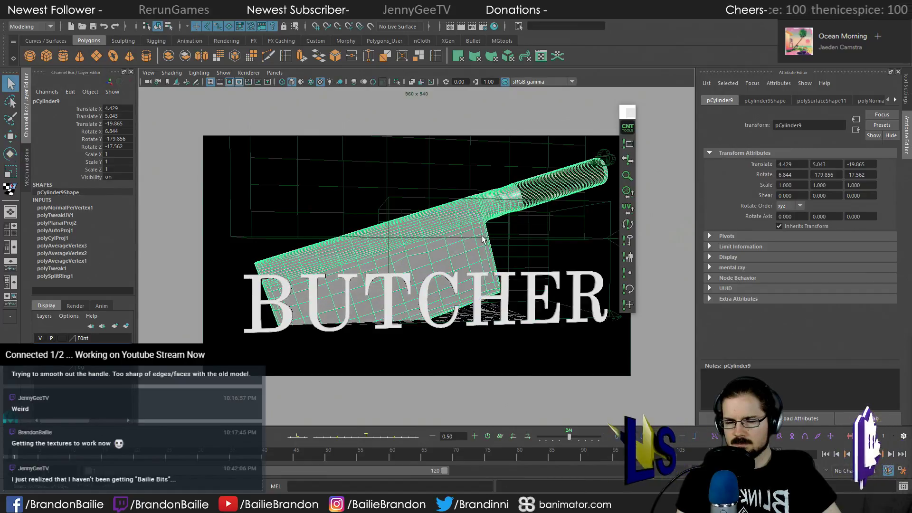
left_click(522, 237)
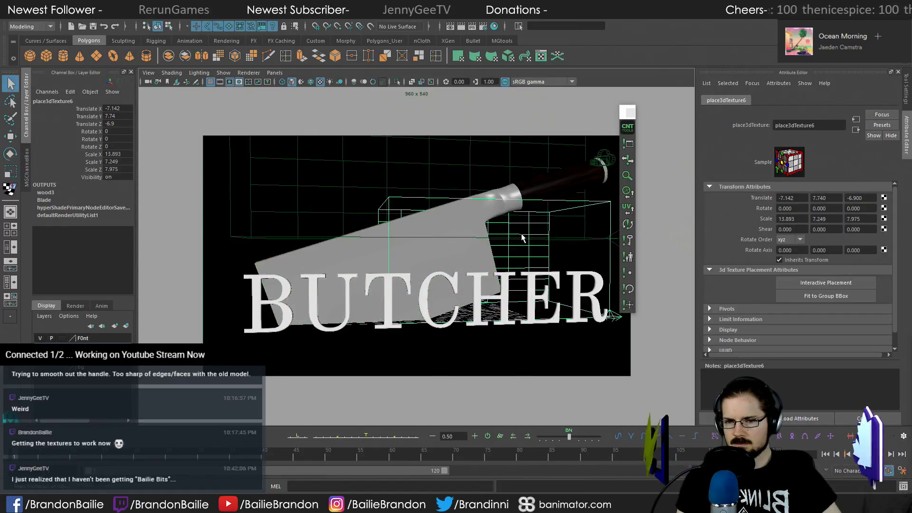
left_click(309, 260)
key("e")
left_click_drag(459, 245, 460, 248)
key("q")
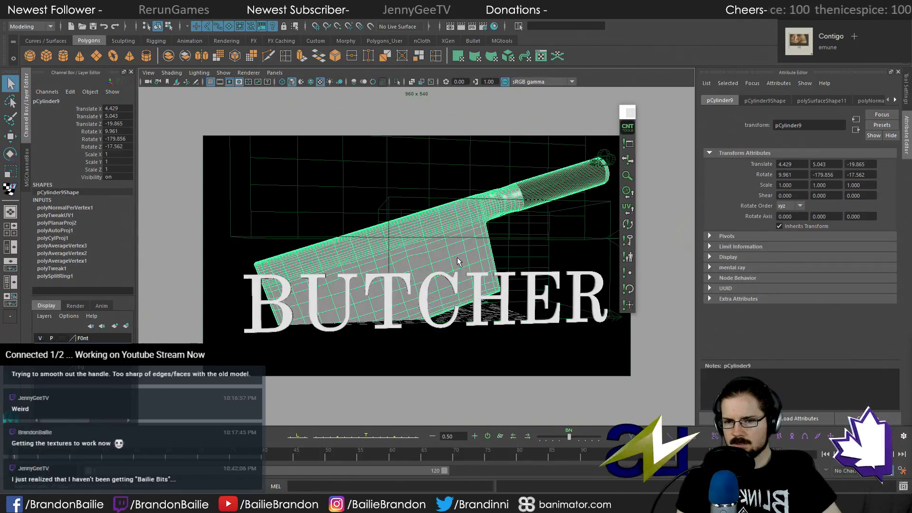
left_click(237, 259)
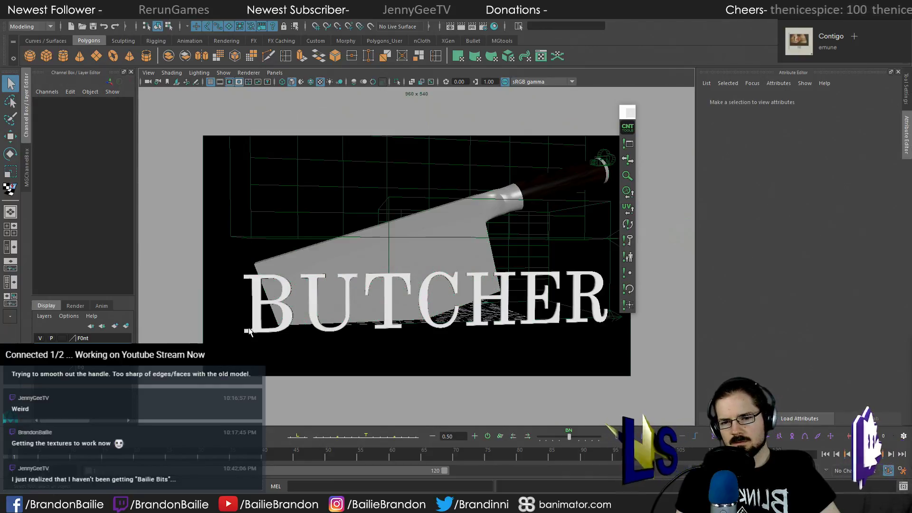
Try raising the cleaver to Translate Y 6.169 and tilting it to Rotate Z -11.665, and undo both changes
left_click(359, 261)
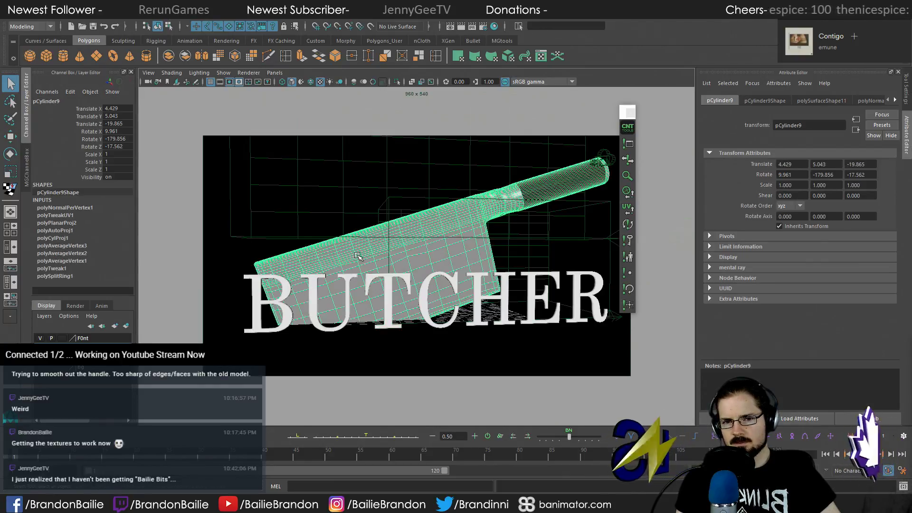
key("w")
right_click(451, 253)
mouse_move(440, 212)
left_mouse_down()
mouse_move(460, 197)
mouse_move(434, 219)
left_mouse_up()
key("e")
key("w")
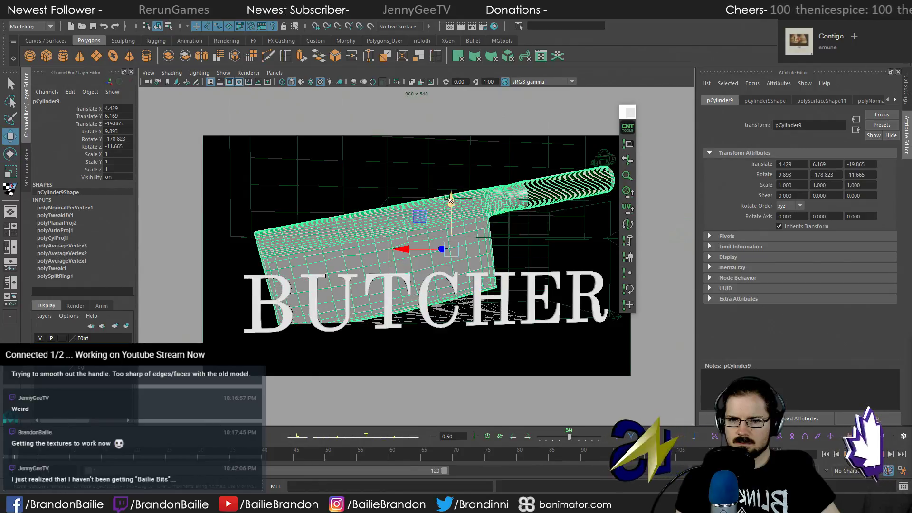
key("ctrl+z")
key("ctrl+z")
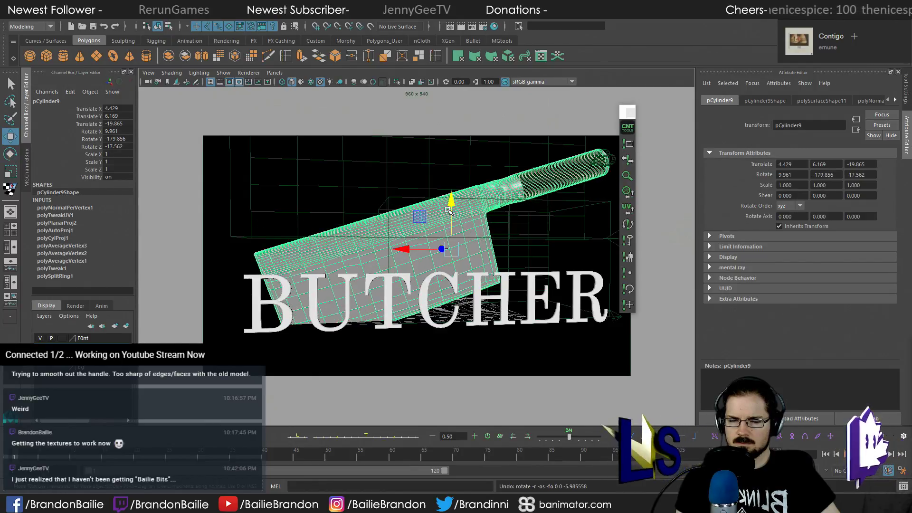
Render the cleaver at its new X rotation in V-Ray and close the frame buffer
key("q")
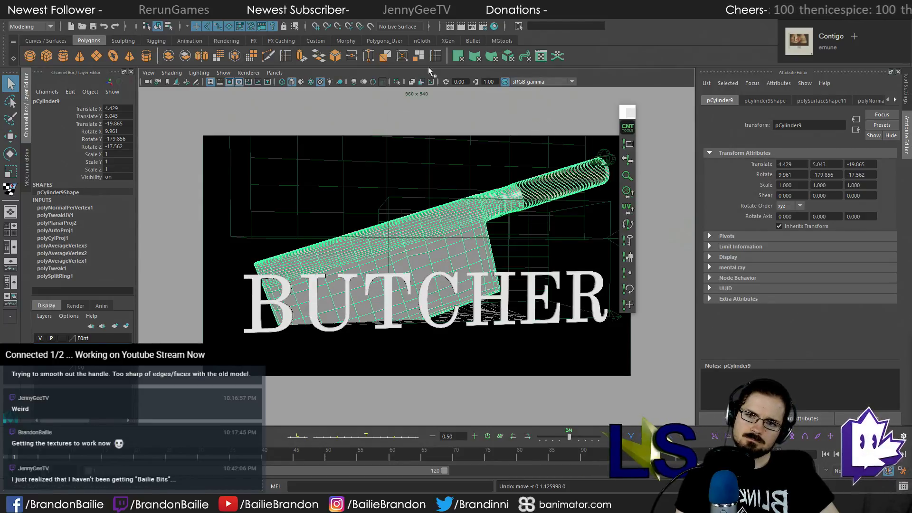
left_click(460, 27)
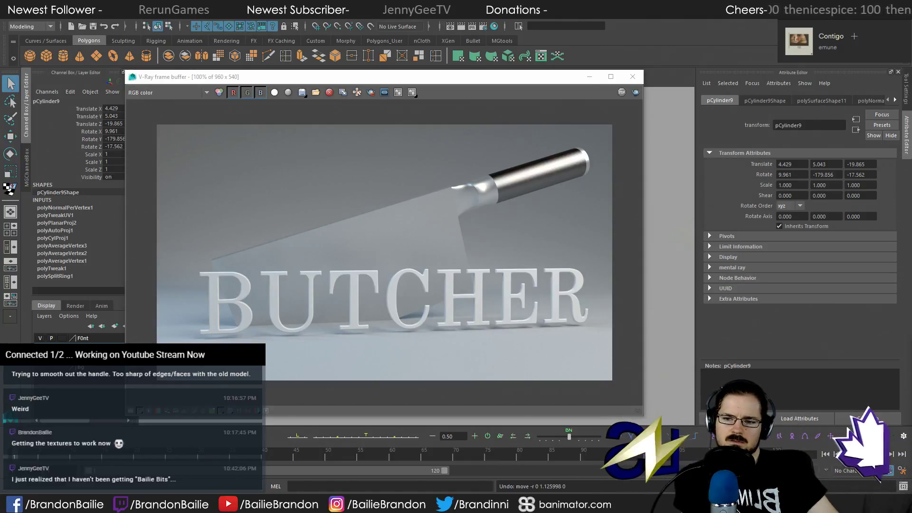
left_click(633, 77)
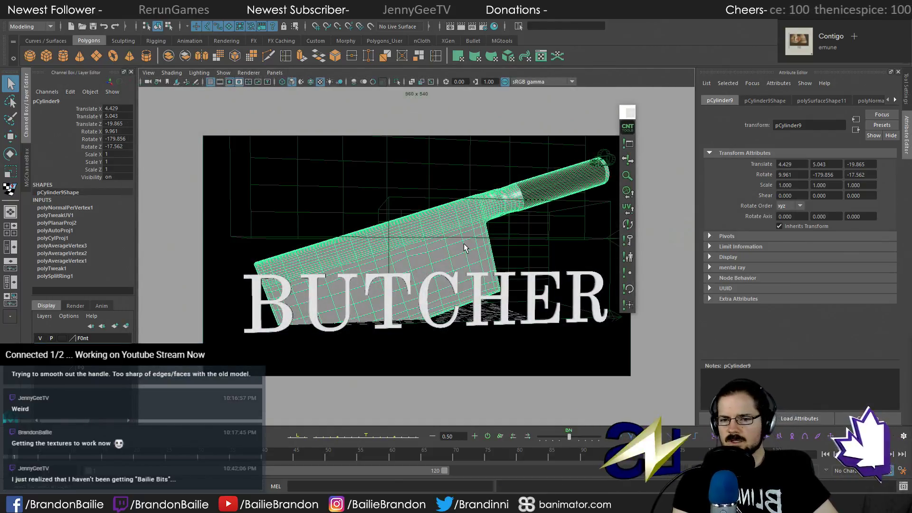
Rotate the cleaver around its X axis to about -11.32 degrees
key("e")
left_click_drag(465, 244, 452, 238)
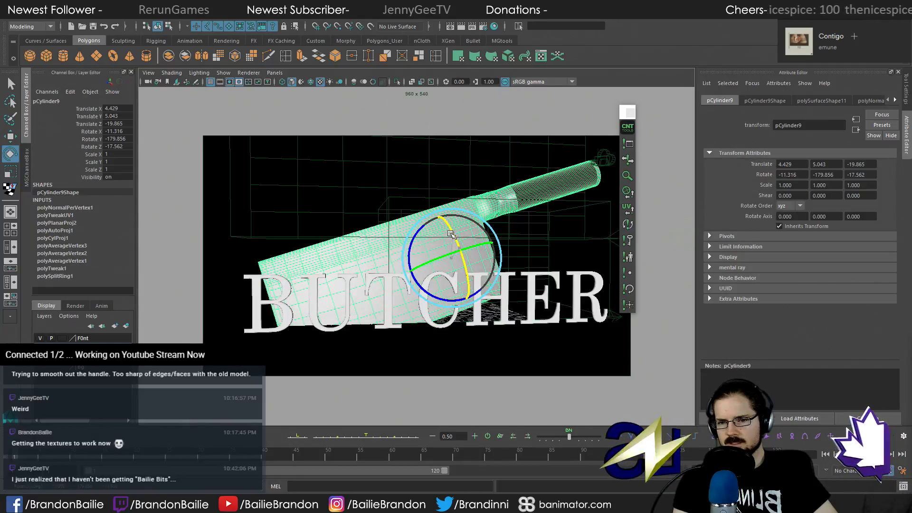
key("q")
Render the re-angled cleaver in V-Ray to check the blade's reflections, close the frame buffer and return to the perspective view
left_click(460, 27)
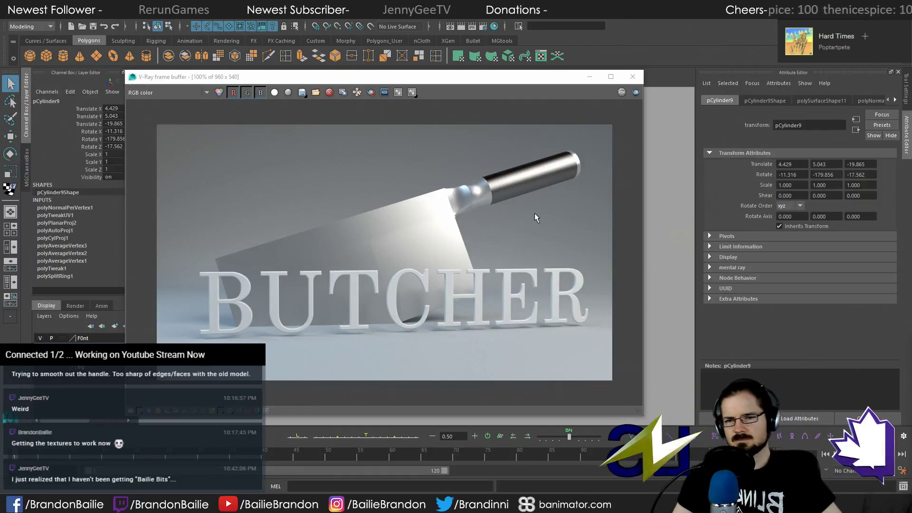
left_click(633, 77)
key("space")
key("space")
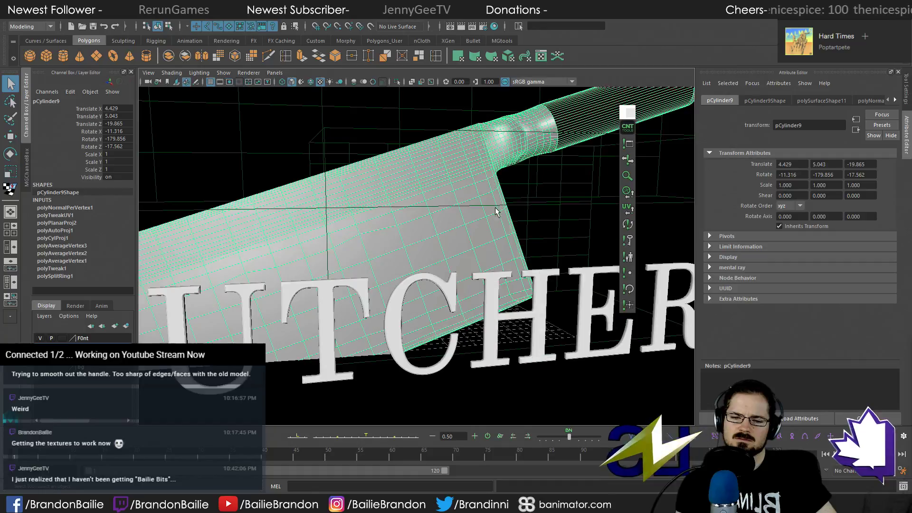
Examine the cleaver's neck mesh up close from several angles where the blade joins the handle collar
left_click_drag(502, 204, 445, 283, "alt")
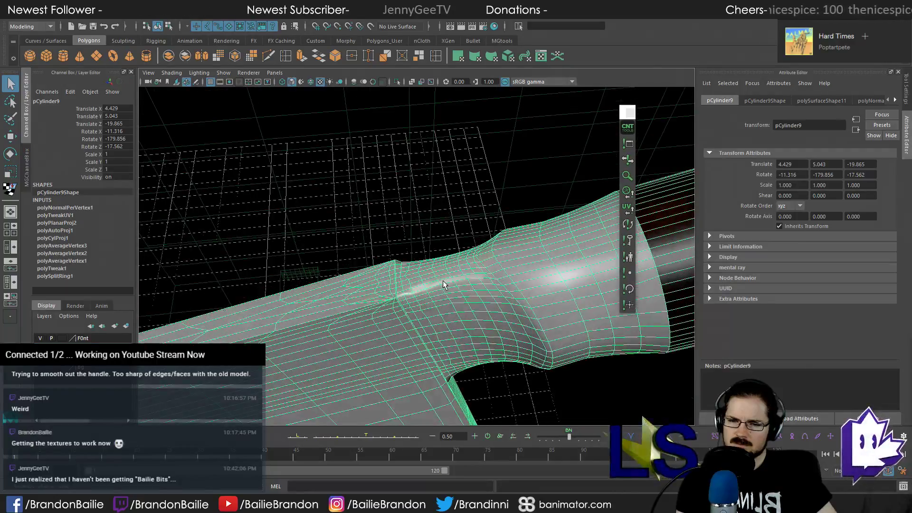
middle_click_drag(435, 300, 452, 290, "alt")
left_click_drag(452, 291, 367, 257, "alt")
key("[")
key("]")
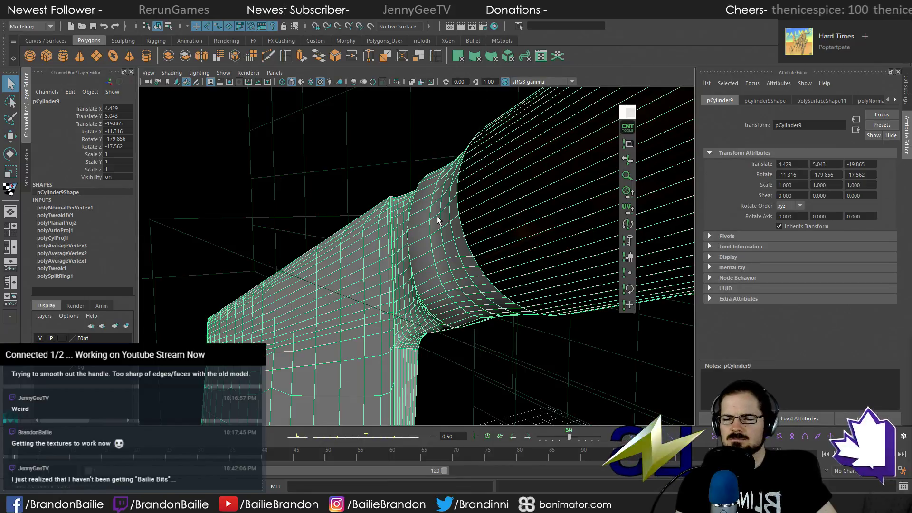
right_click_drag(504, 252, 175, 223, "alt")
left_click_drag(489, 304, 575, 290, "alt")
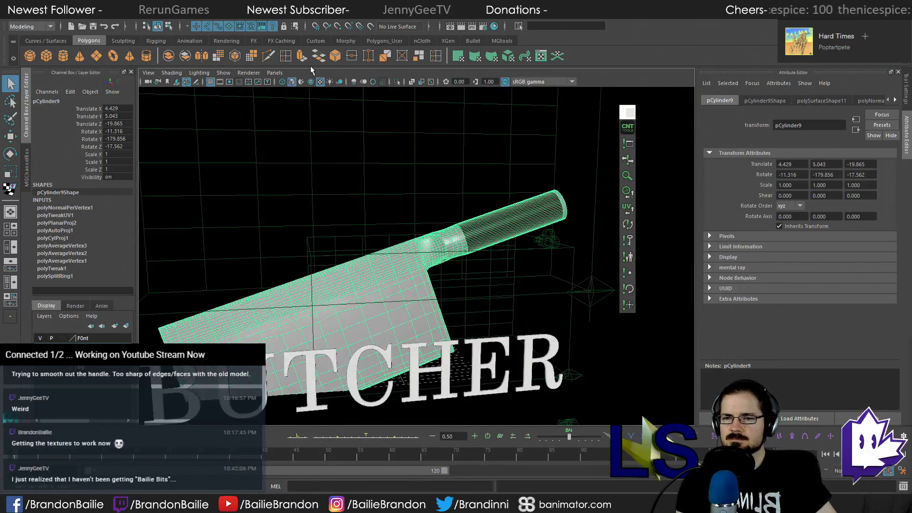
Look through the cam_softBeauty camera, deselect the cleaver and render the BUTCHER composition in V-Ray
left_click(274, 72)
mouse_move(297, 83)
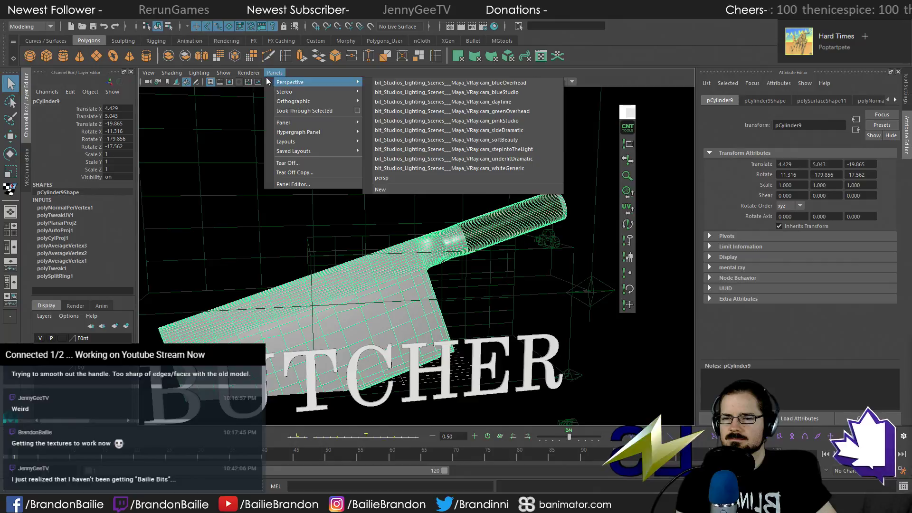
left_click(451, 140)
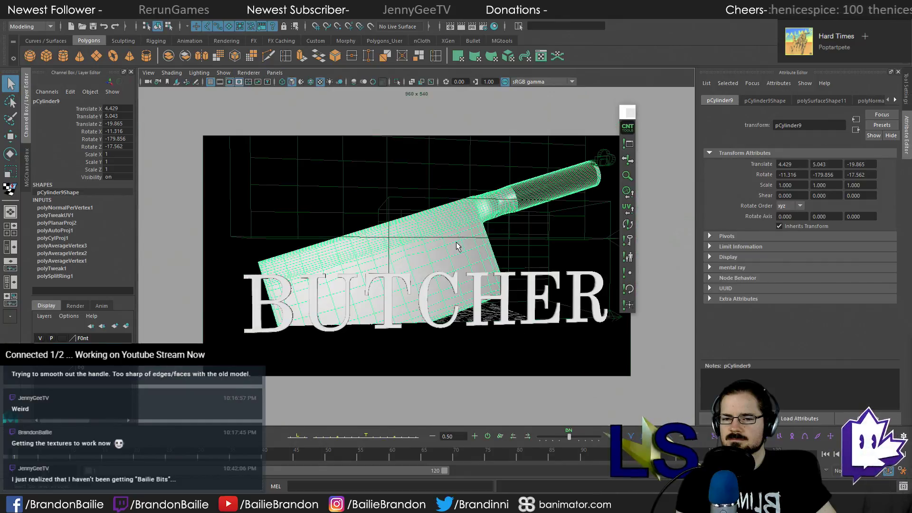
left_click(287, 184)
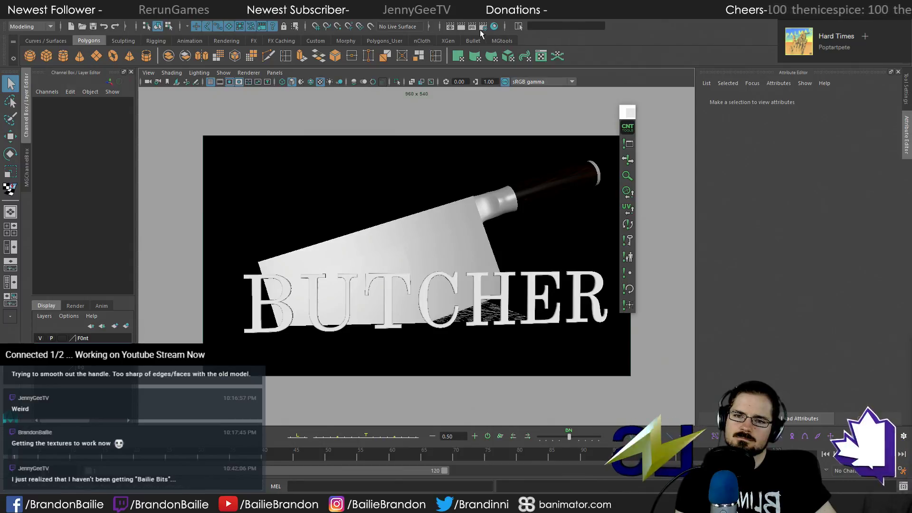
left_click(460, 27)
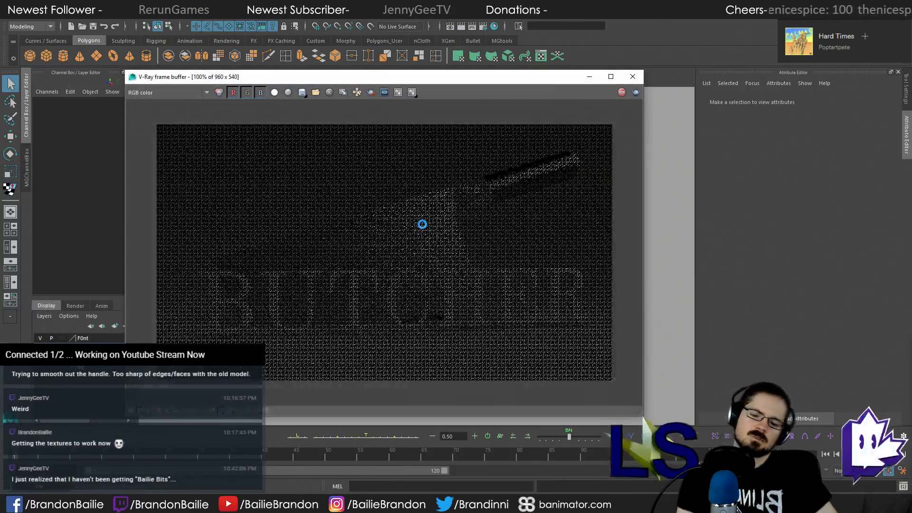